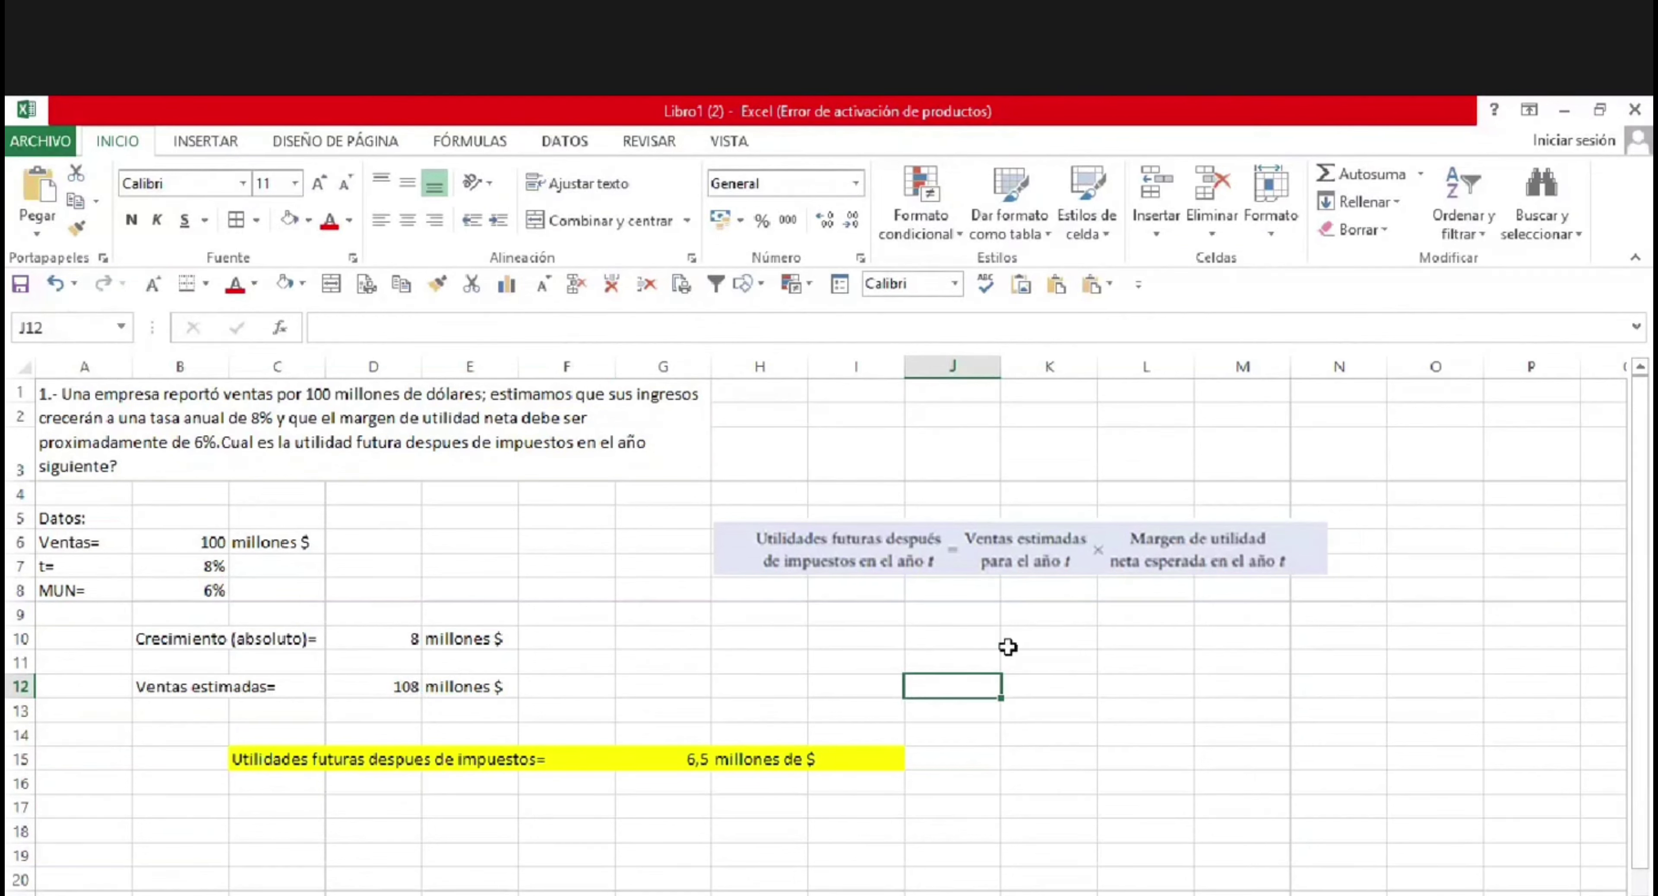
# Move the future after-tax profits formula picture up beside the statement of problem 1.
pyautogui.moveTo(852, 552); pyautogui.dragTo(872, 452)
pyautogui.click(781, 582)
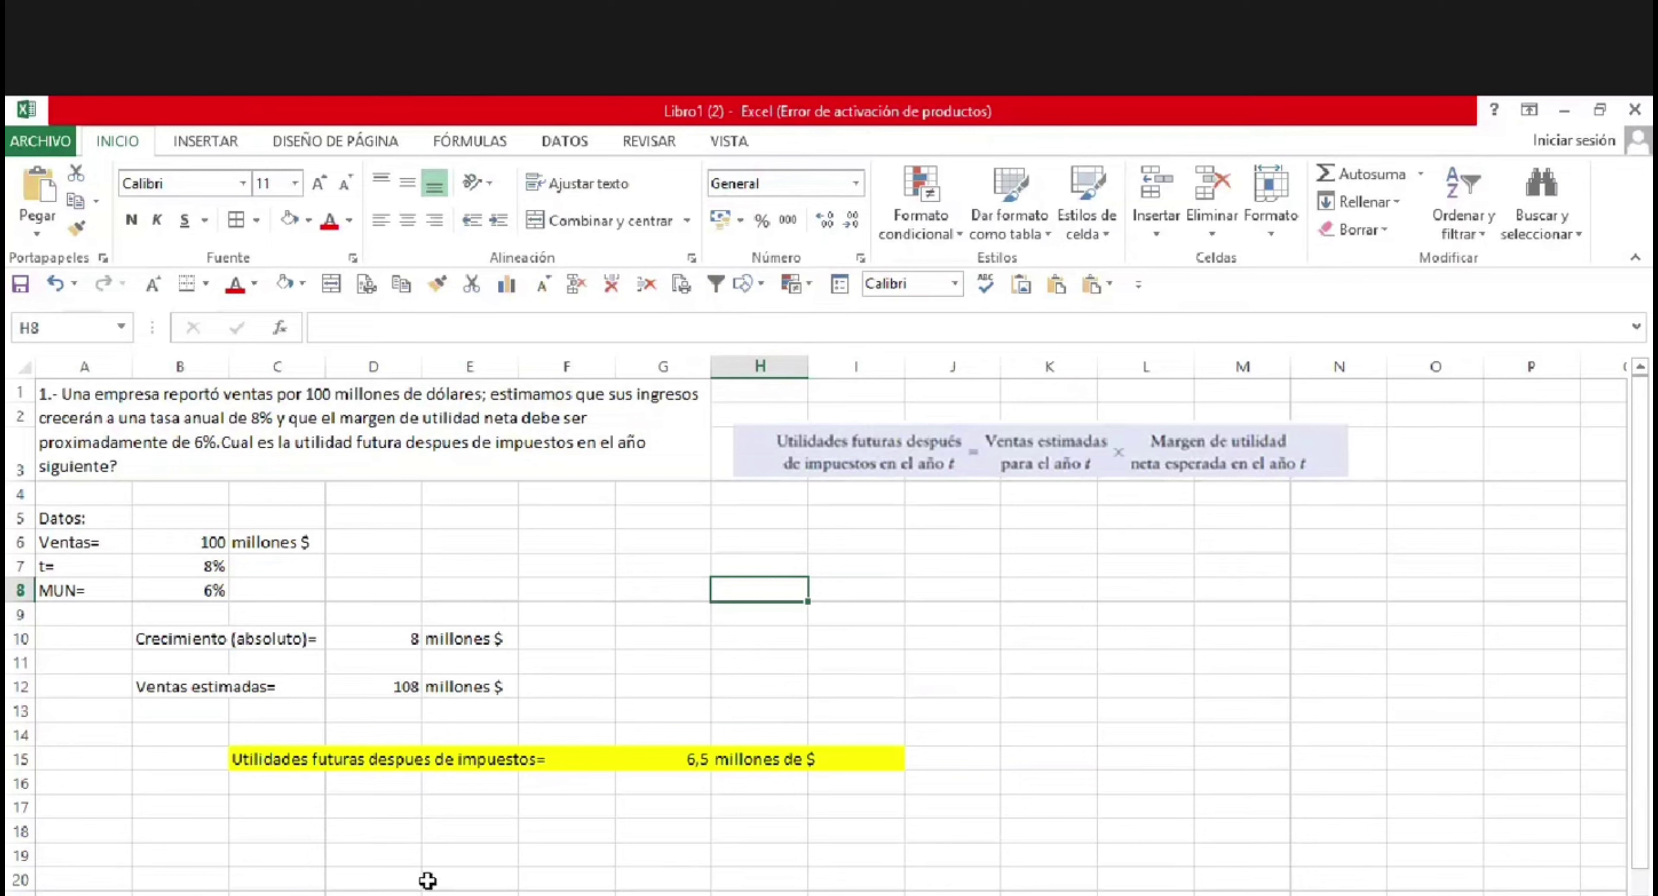
# Go to the sheet with problem 2 about GC's sales and shrink the oversized row 7 above the data.
pyautogui.click(437, 859)
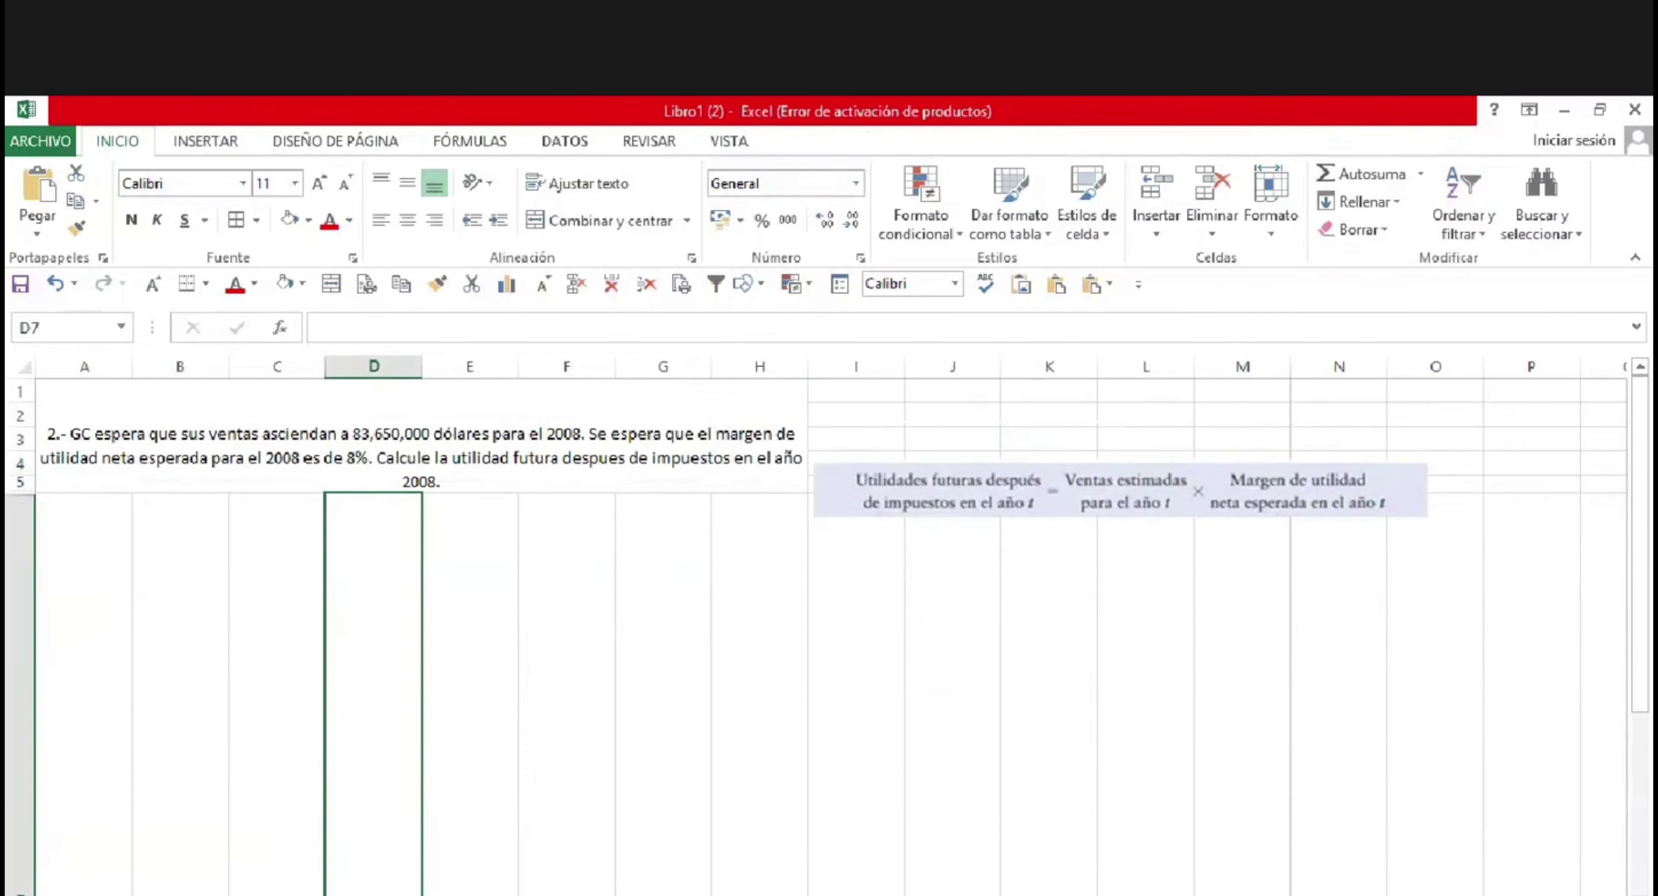
pyautogui.click(496, 645)
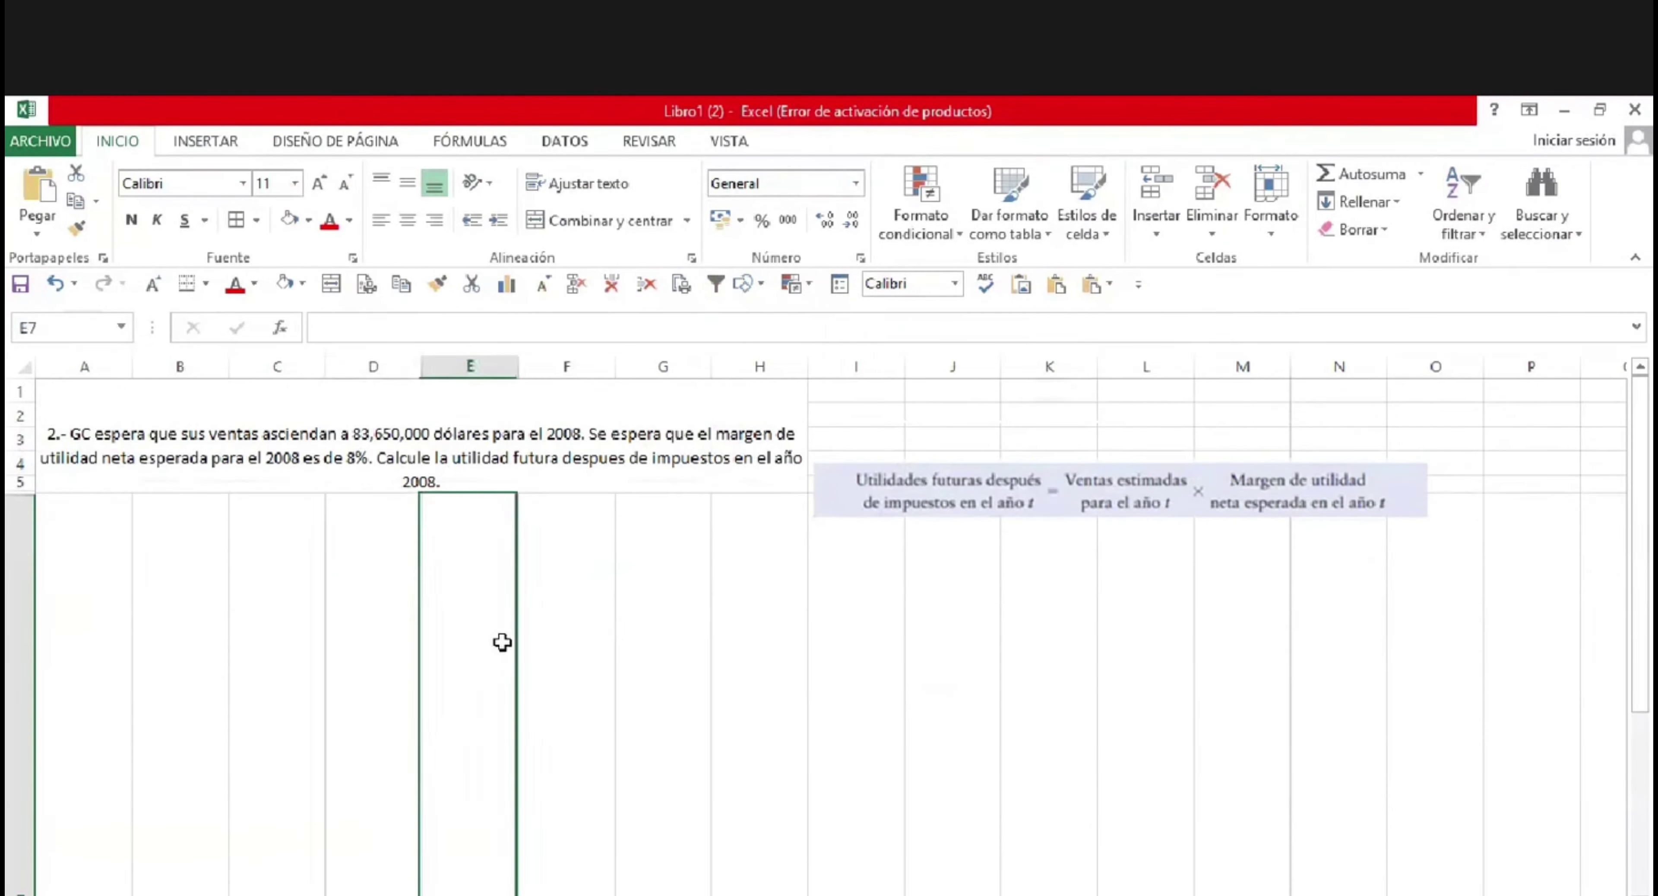
pyautogui.click(385, 595)
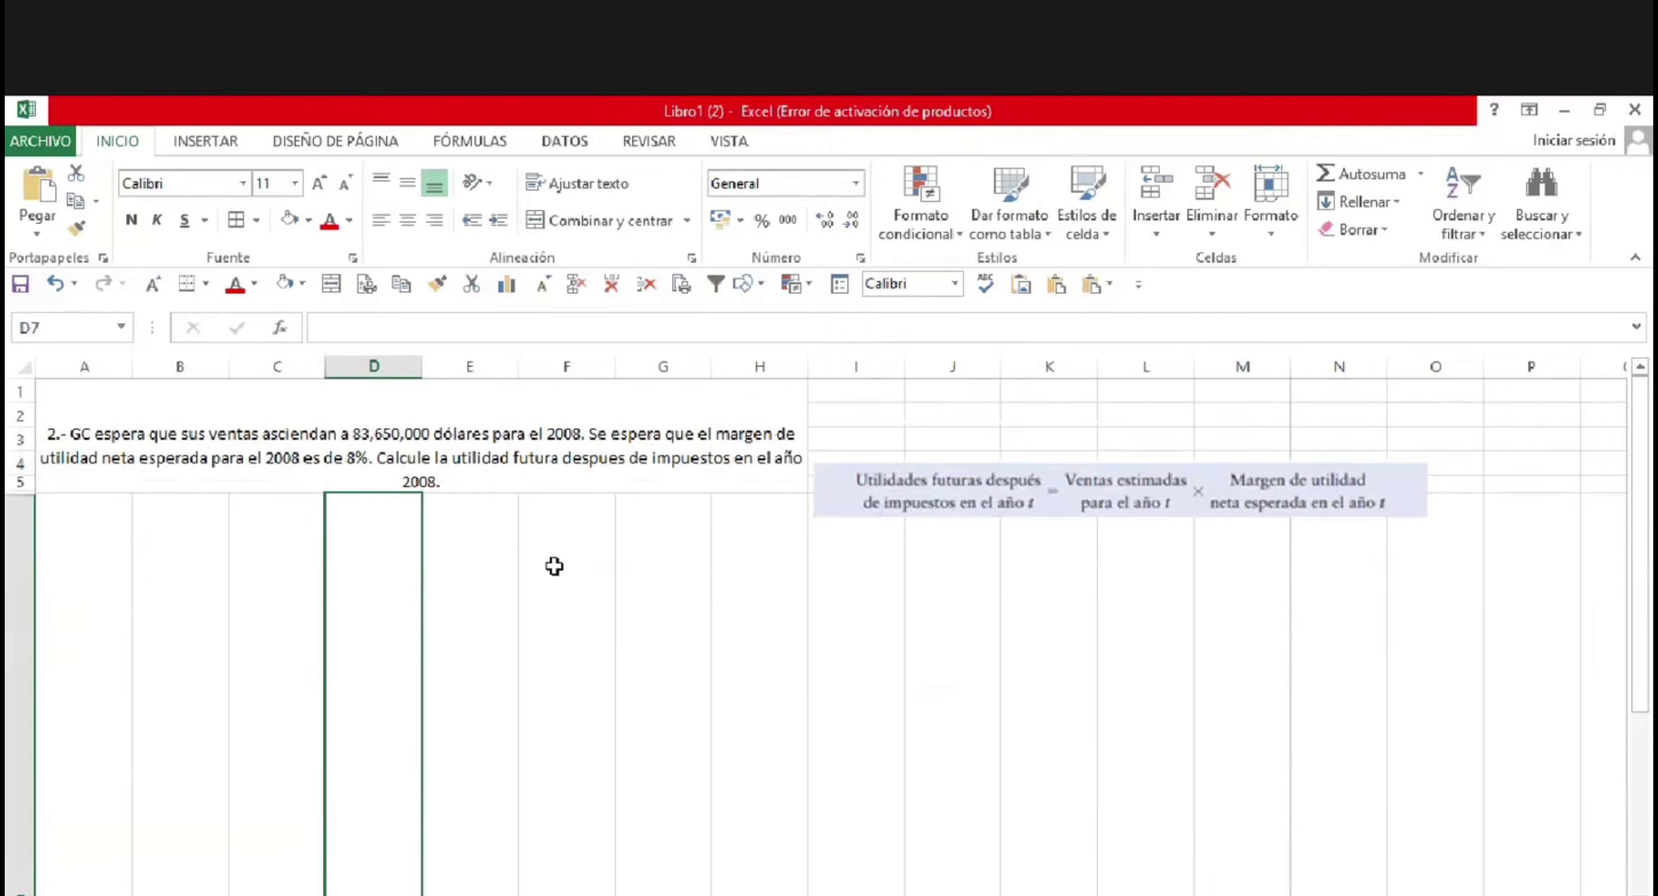
pyautogui.click(555, 566)
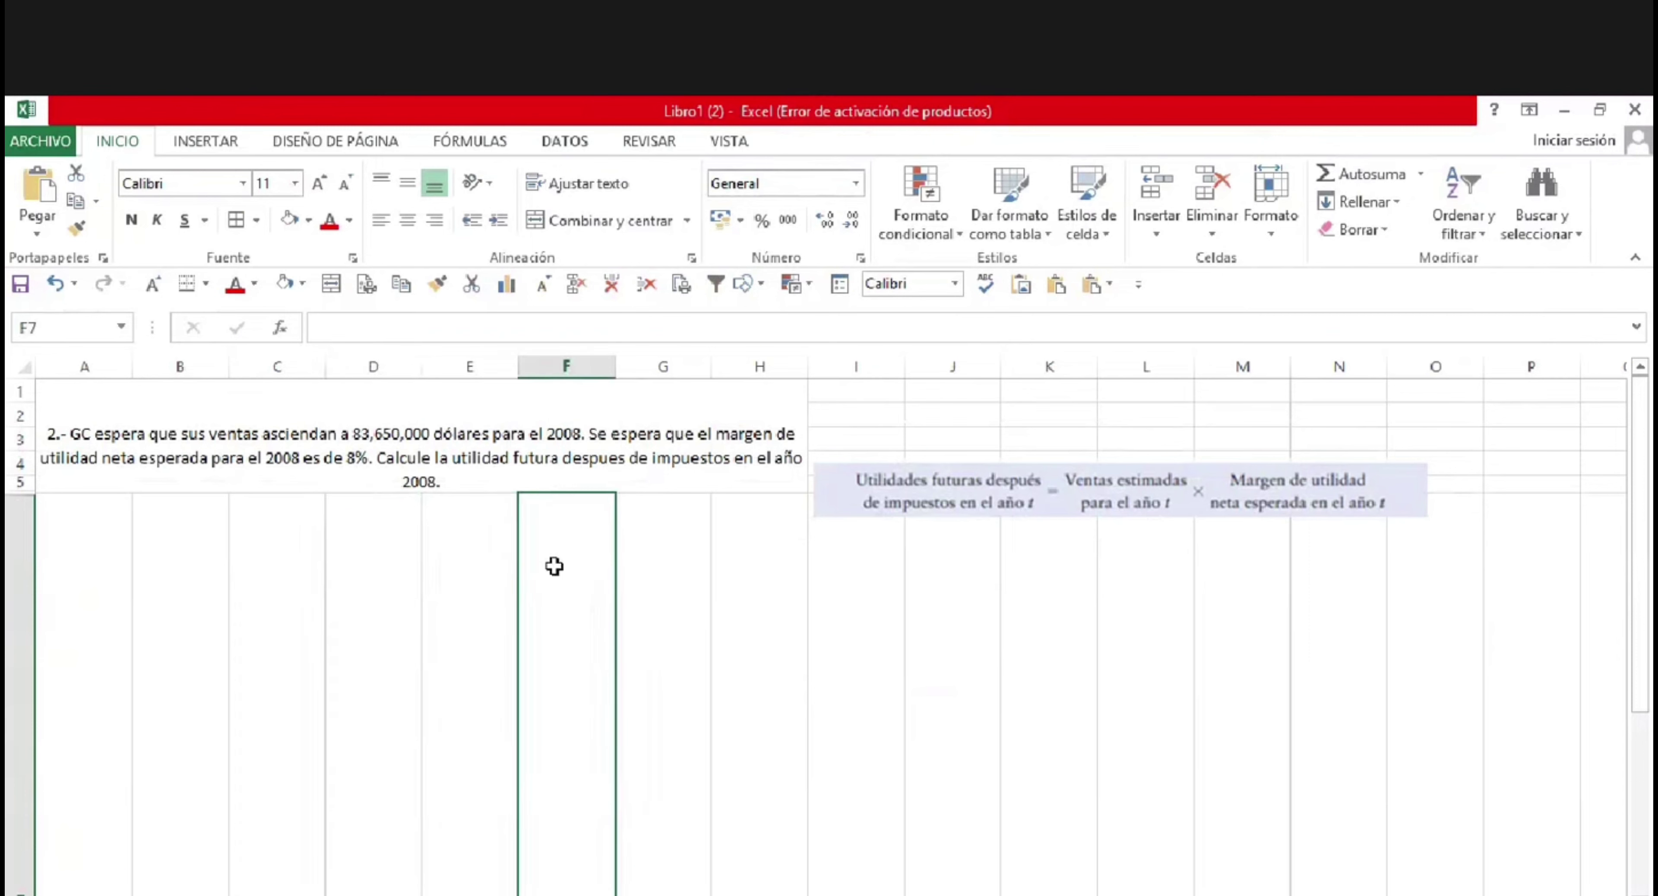
pyautogui.click(456, 458)
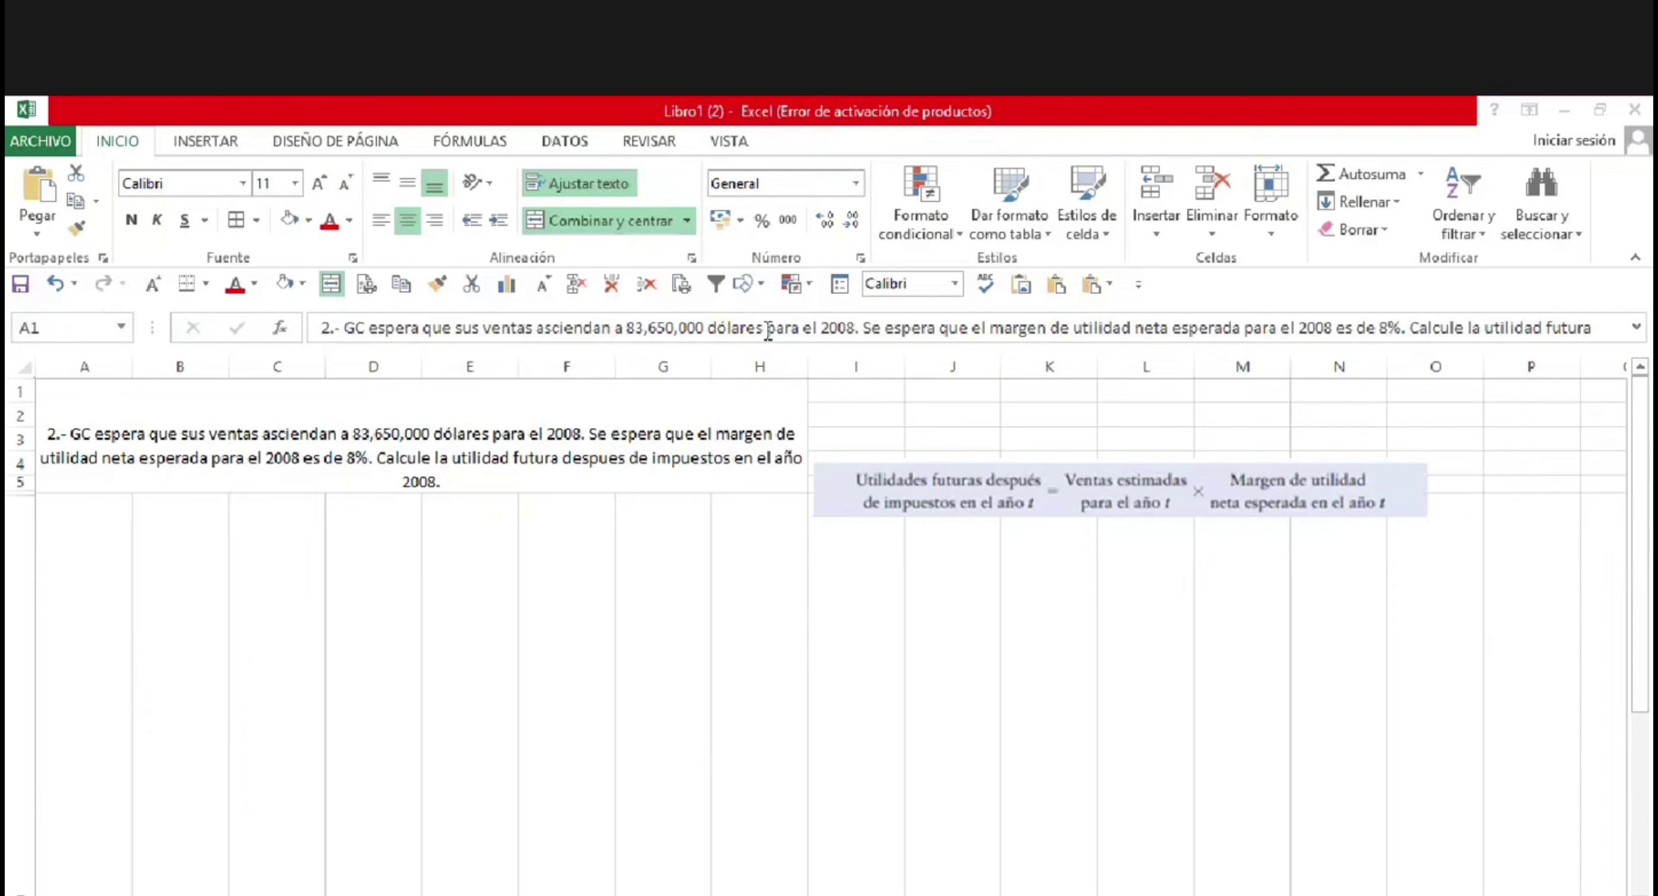
pyautogui.click(1639, 652)
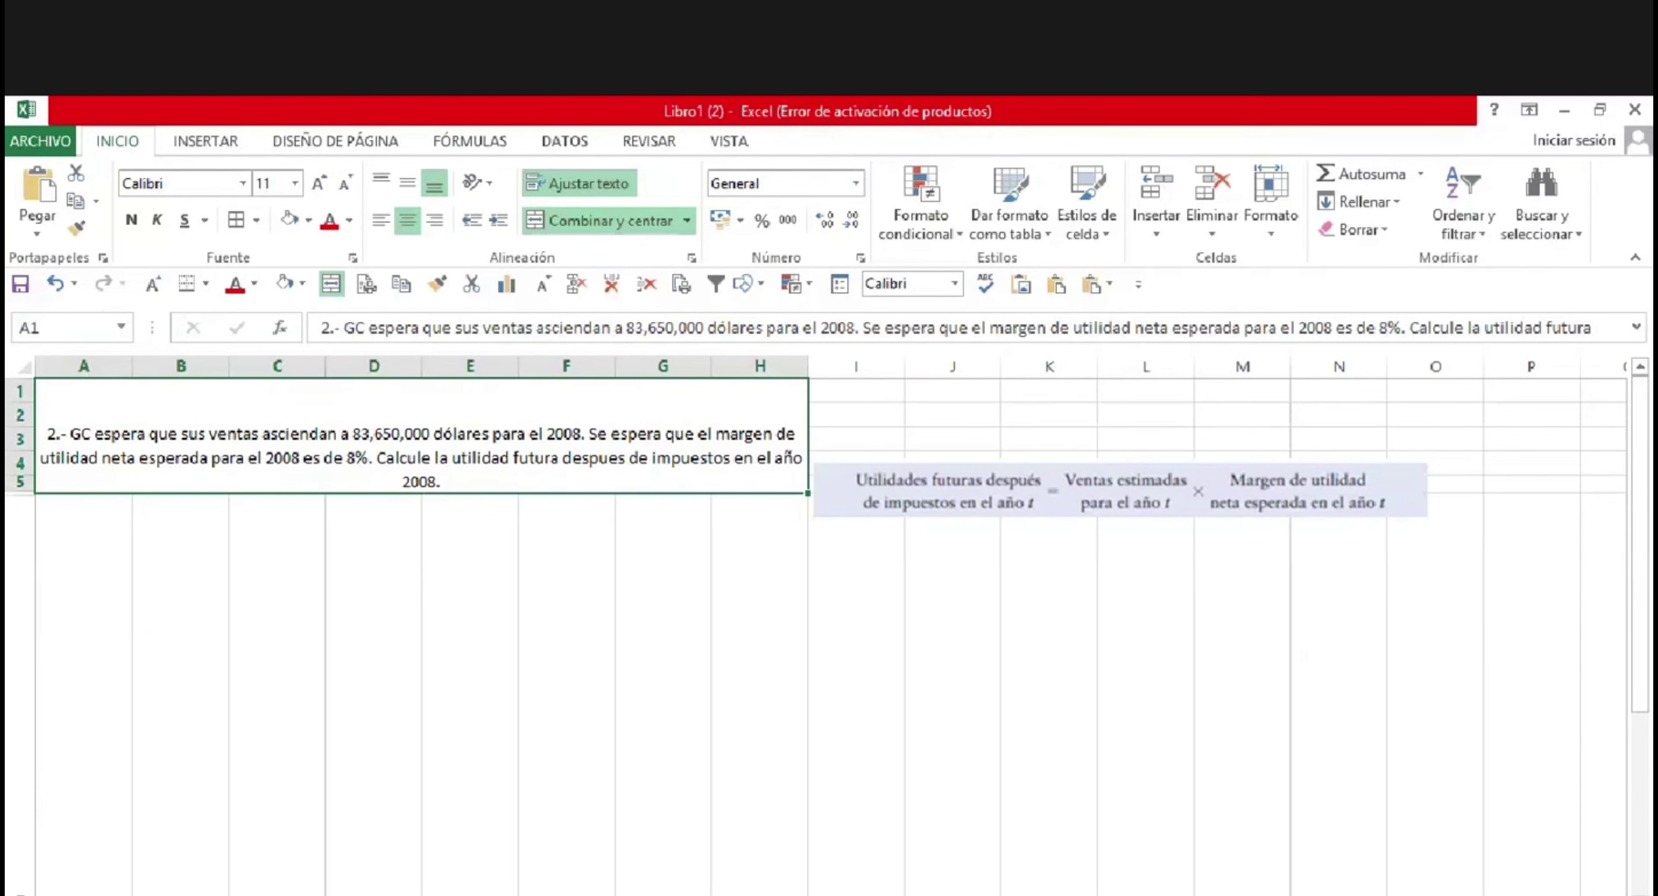
pyautogui.scroll(-2, 541, 833)
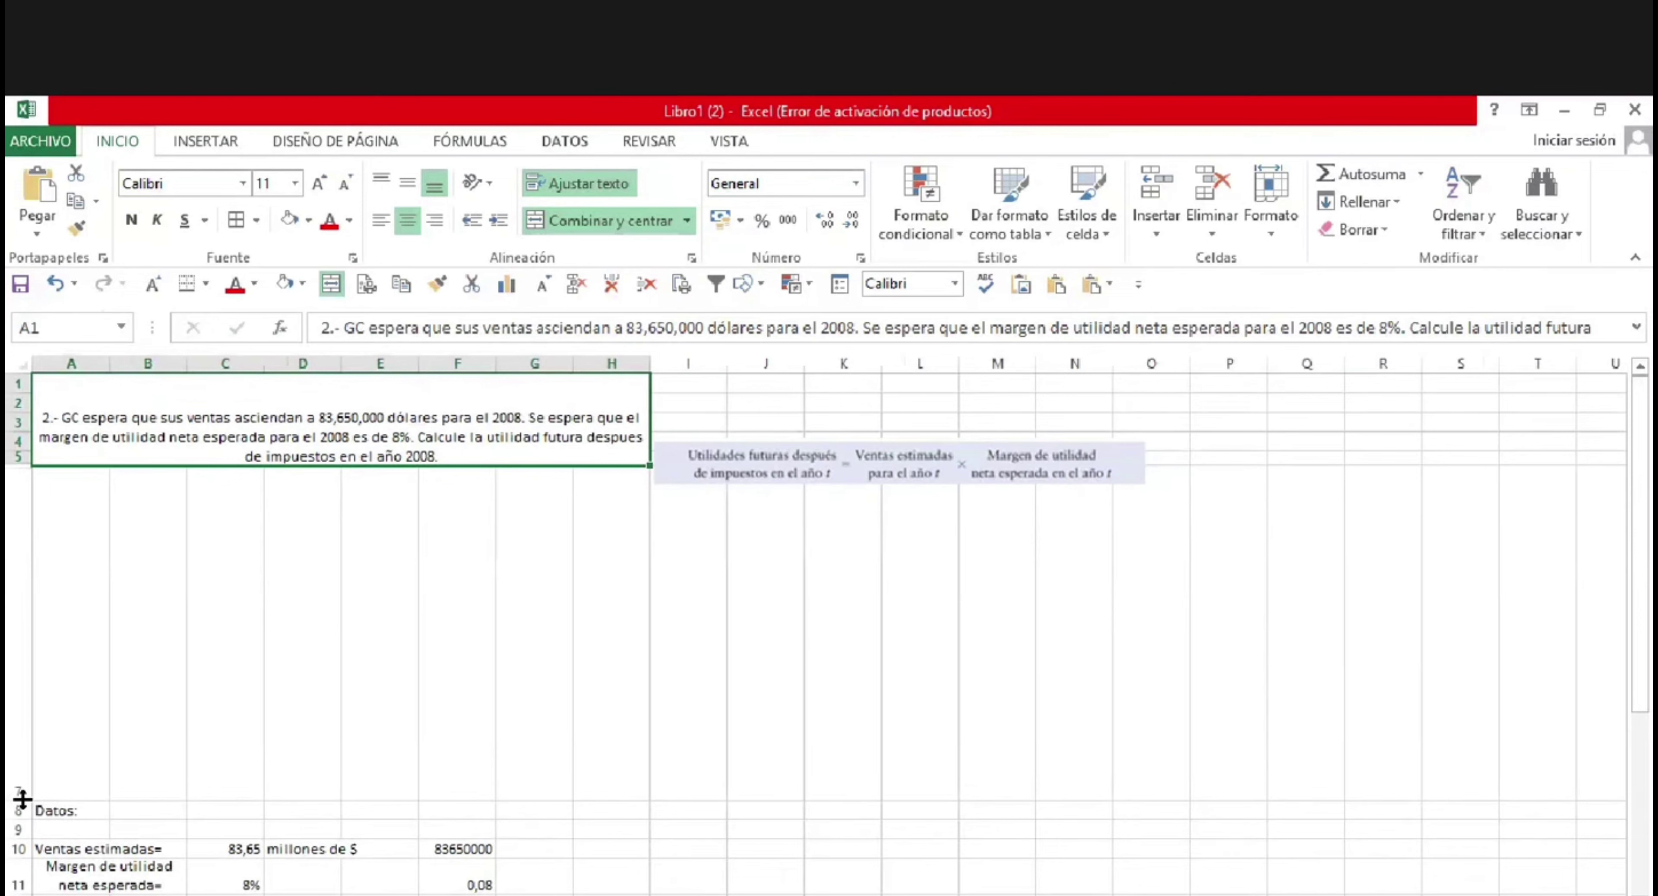
pyautogui.moveTo(22, 799); pyautogui.dragTo(22, 504)
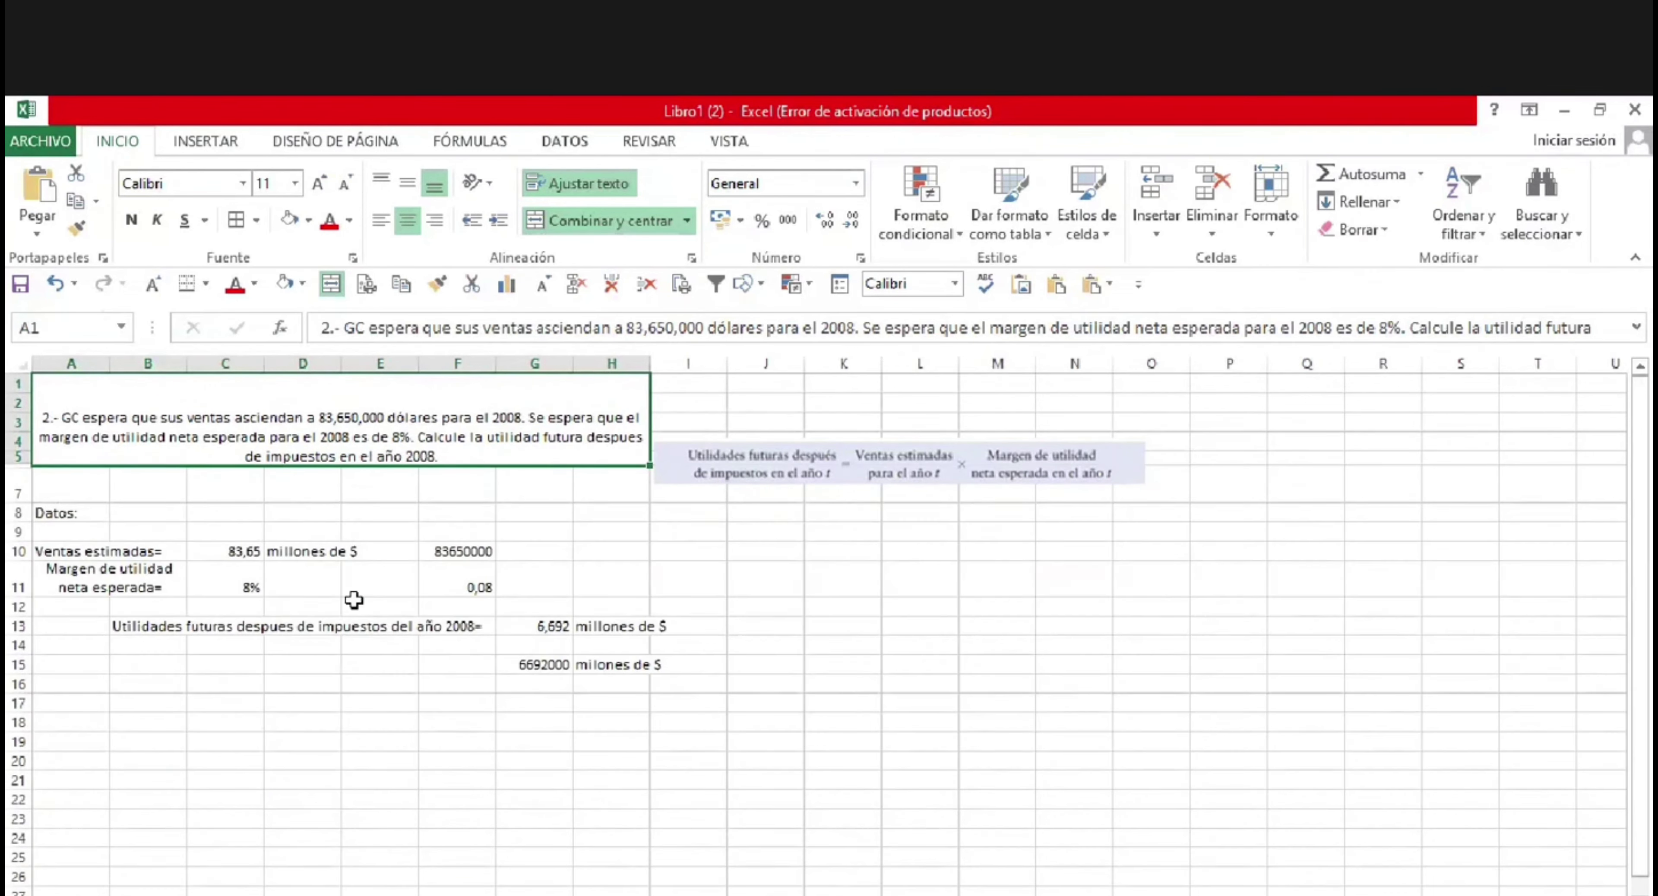
# Move the future after-tax profits formula picture up beside the statement of problem 2.
pyautogui.click(438, 605)
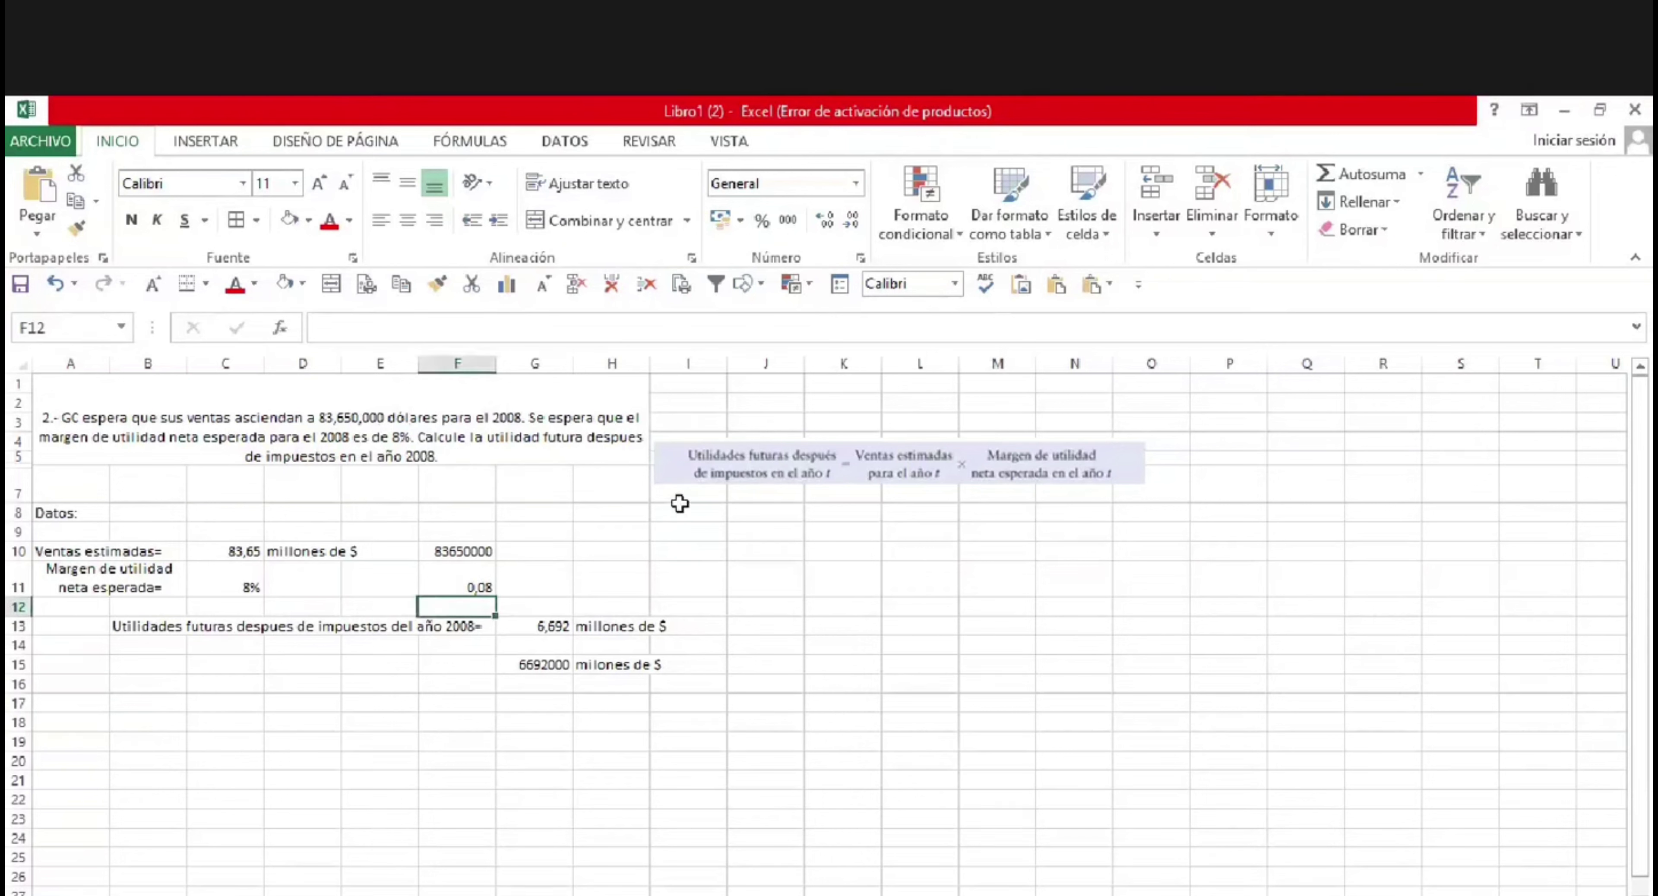
pyautogui.moveTo(754, 473); pyautogui.dragTo(751, 438)
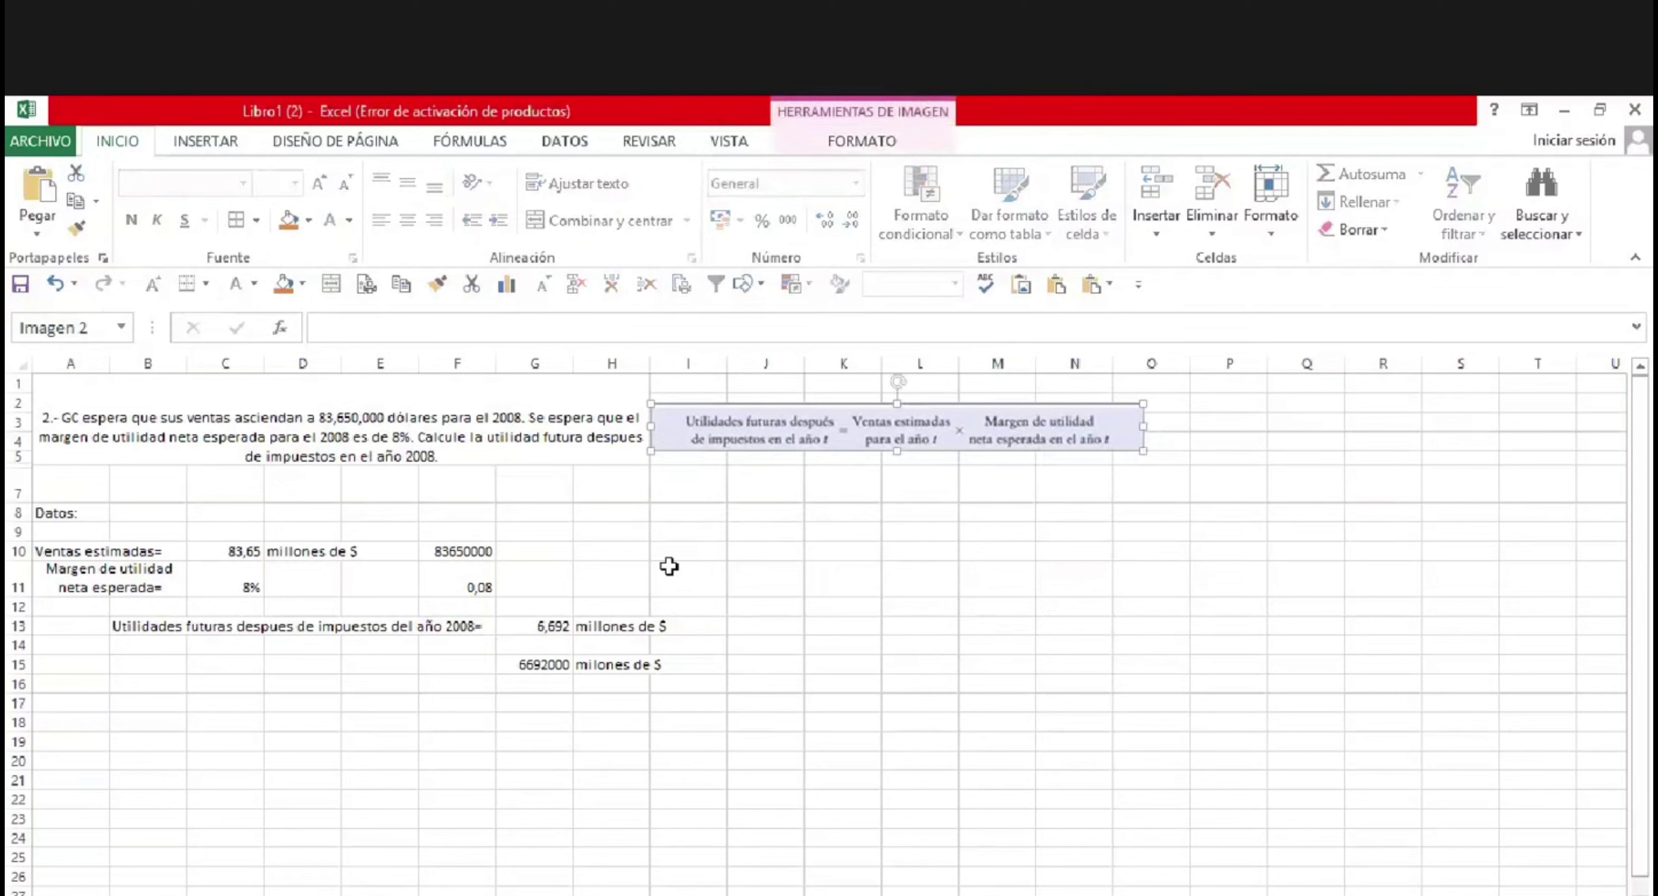
pyautogui.click(594, 575)
pyautogui.click(534, 626)
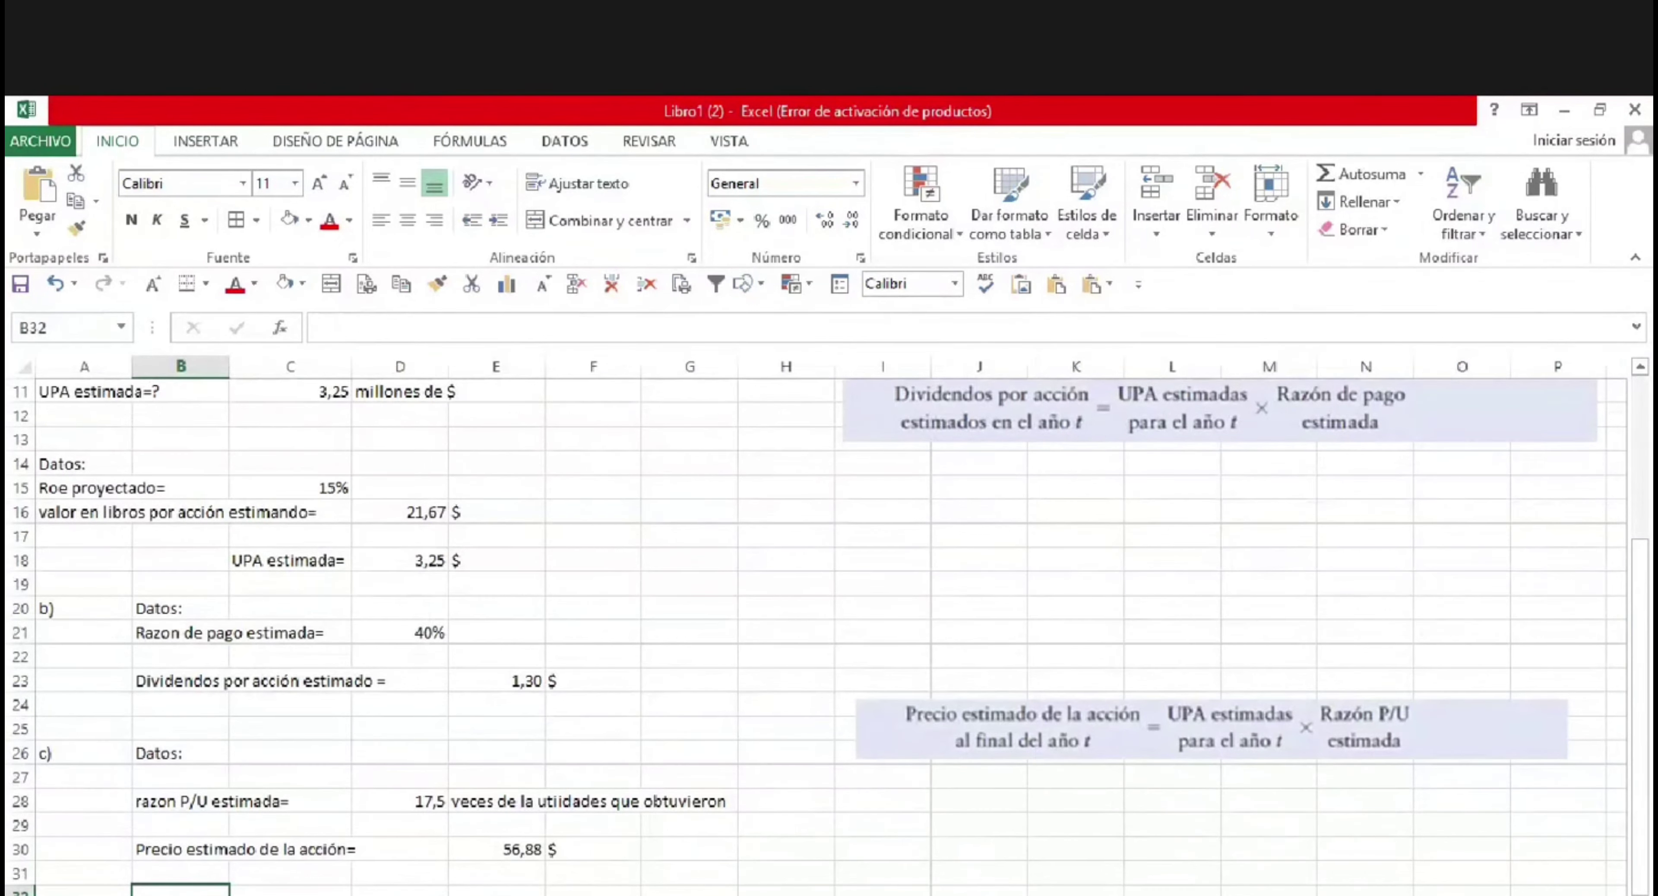
# Go to the sheet with the estimated UPA problem and return to the statement in its first rows.
pyautogui.click(616, 656)
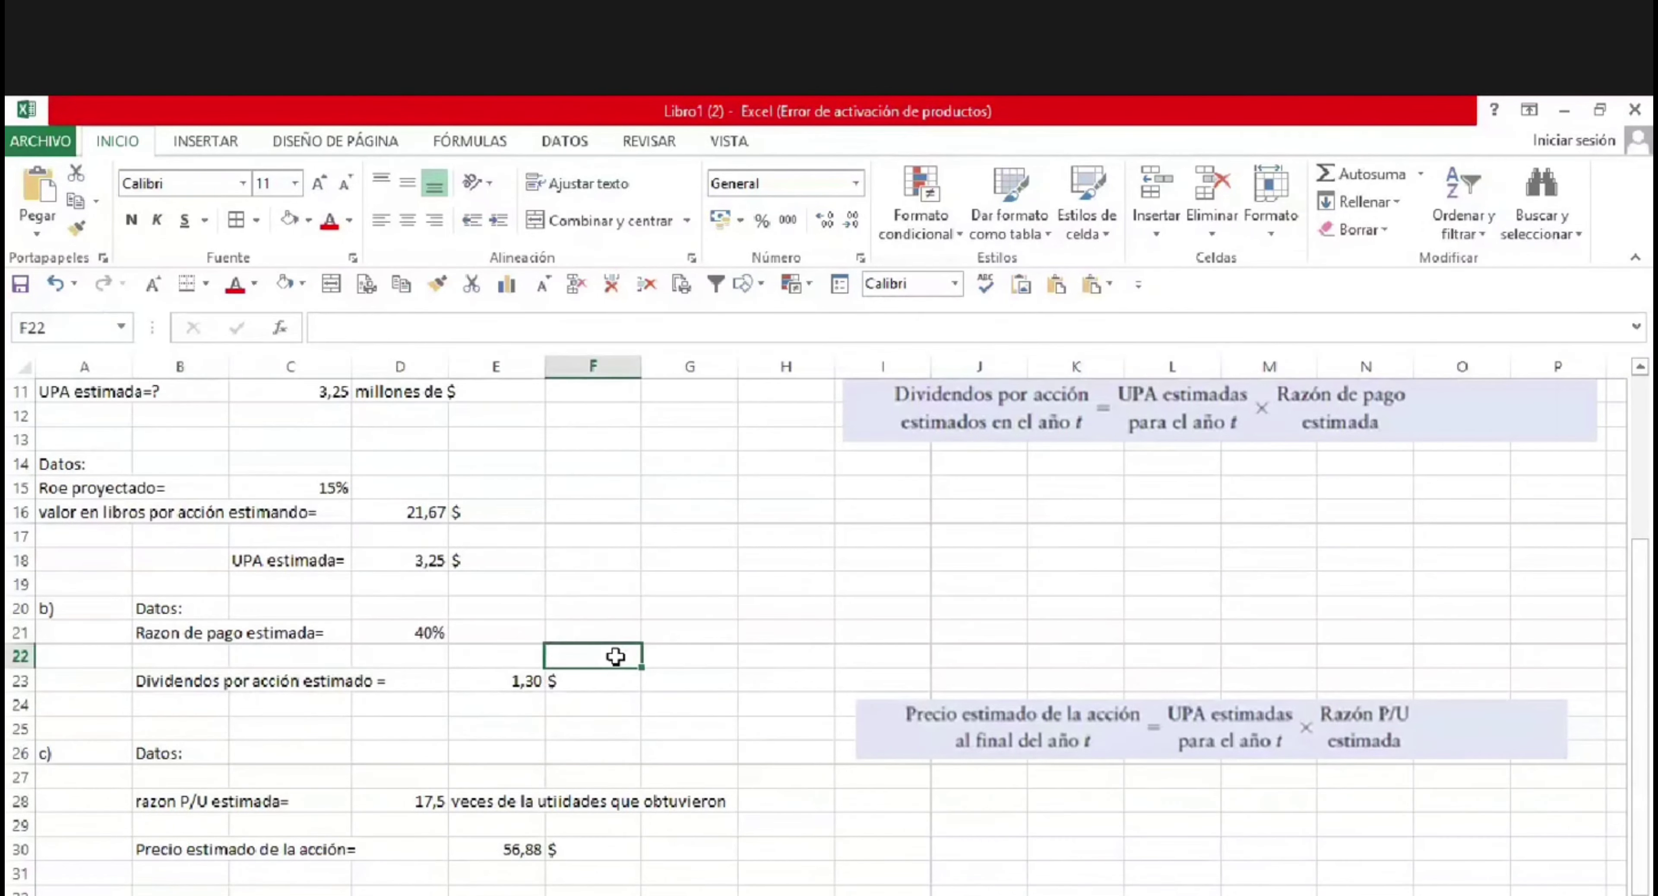
pyautogui.press('Up')
pyautogui.press('Up')
pyautogui.press('Up')
pyautogui.press('Up')
pyautogui.press('Up')
pyautogui.press('Up')
pyautogui.press('Up')
pyautogui.press('Up')
pyautogui.press('Up')
pyautogui.press('Up')
pyautogui.press('Up')
pyautogui.press('Up')
pyautogui.press('Up')
pyautogui.press('Up')
pyautogui.press('Up')
pyautogui.press('Up')
pyautogui.press('Up')
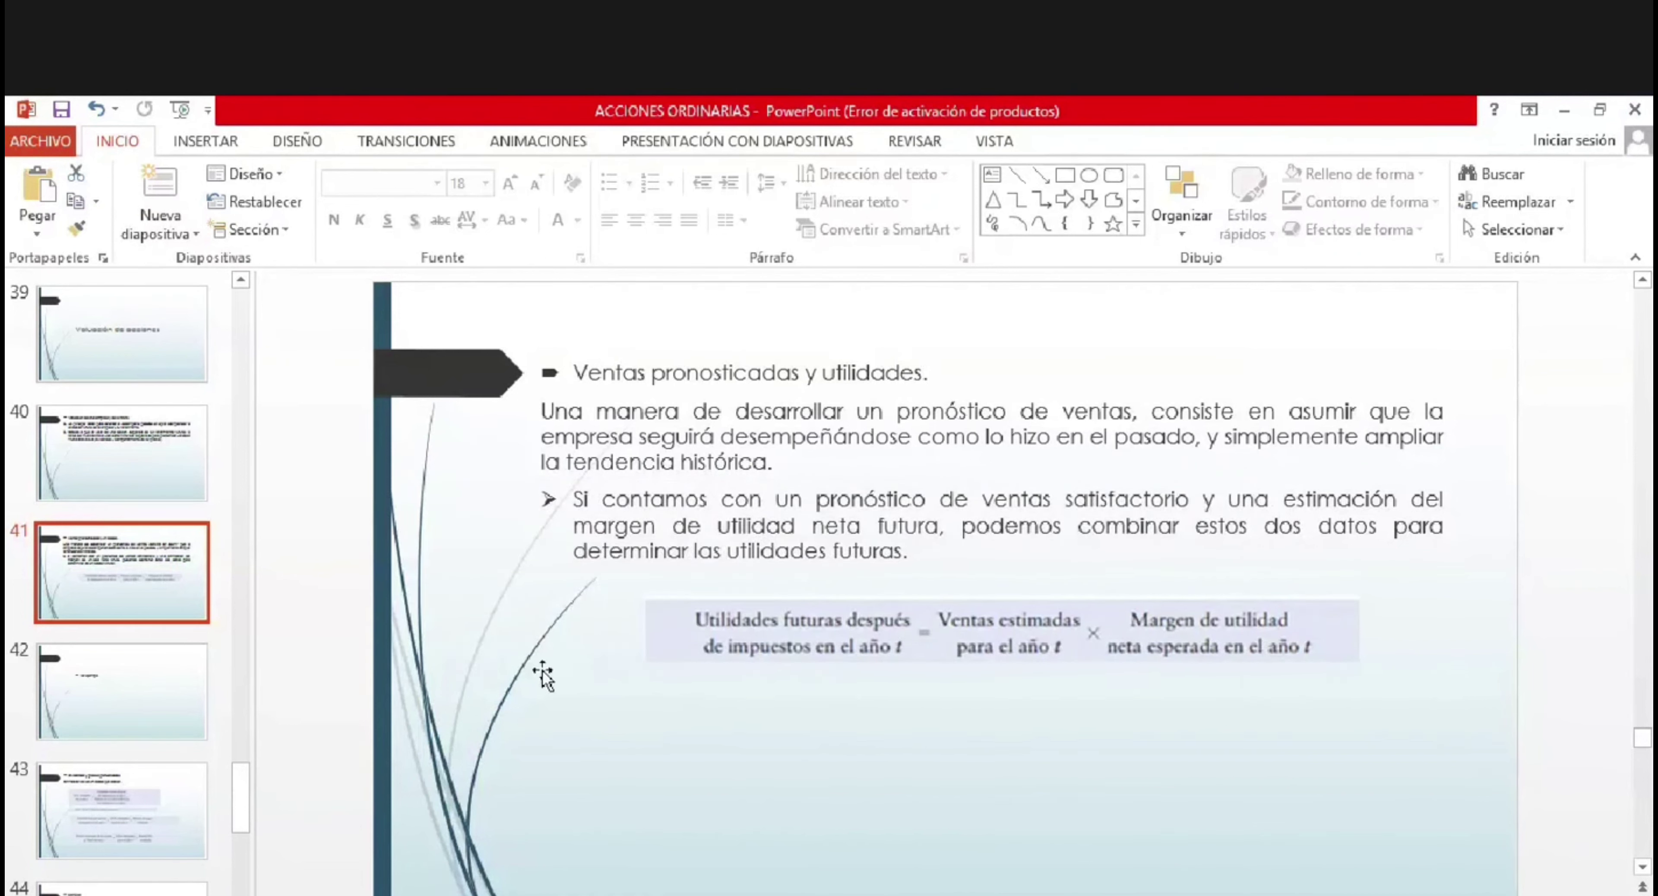
# Switch to the ACCIONES ORDINARIAS presentation in PowerPoint and view slide 43, Dividendos y precios pronosticados, after the example slide.
pyautogui.click(138, 712)
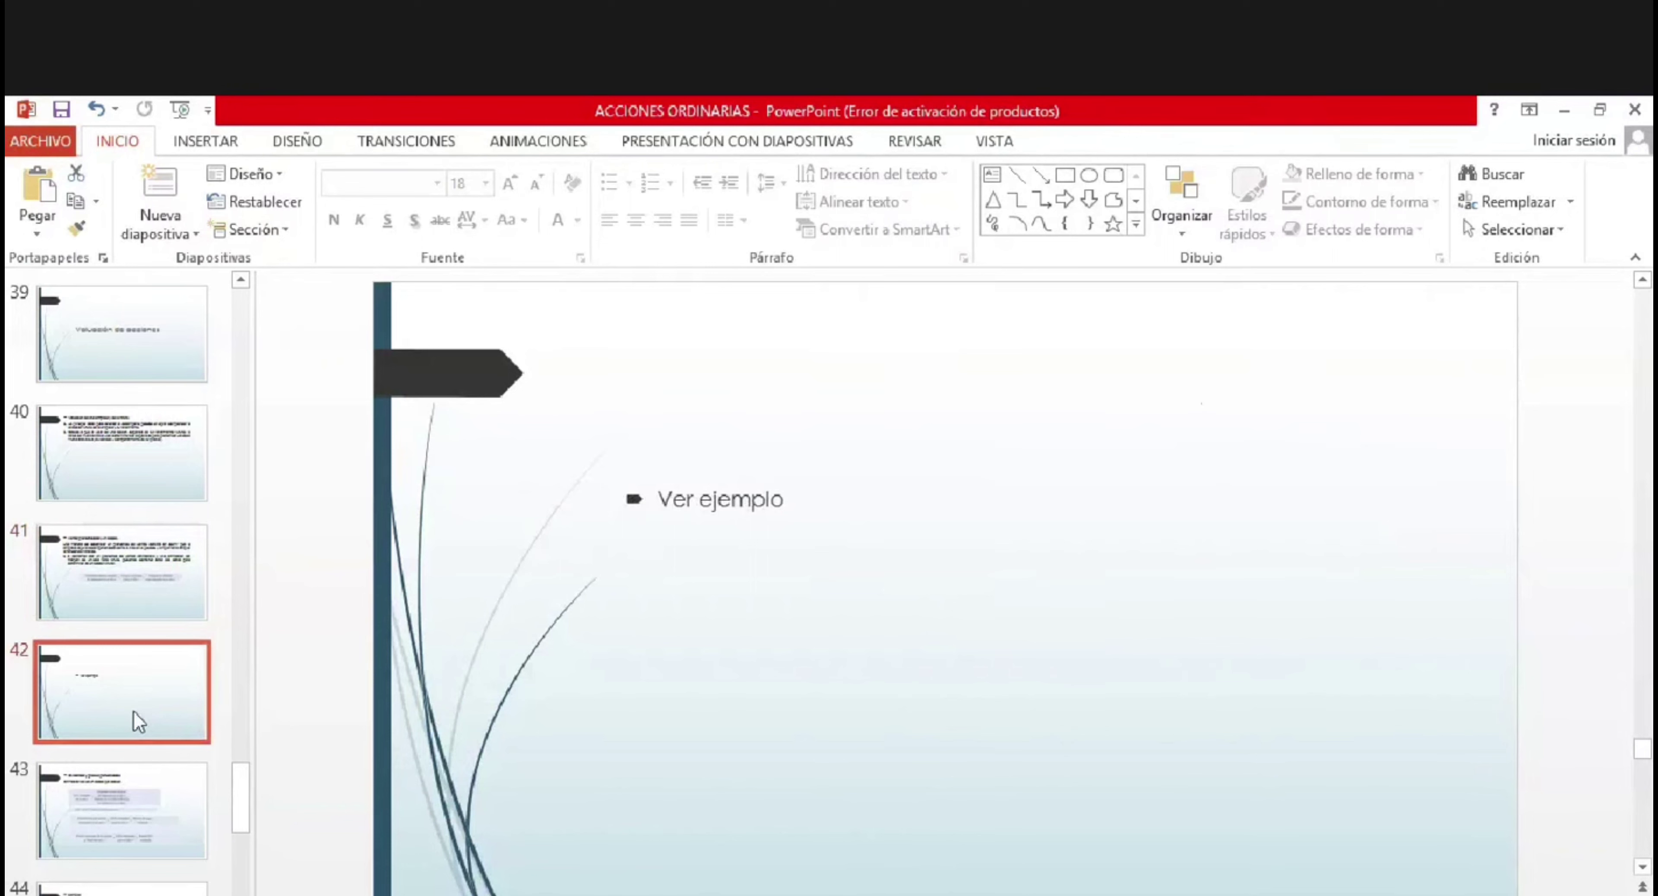
pyautogui.press('Down')
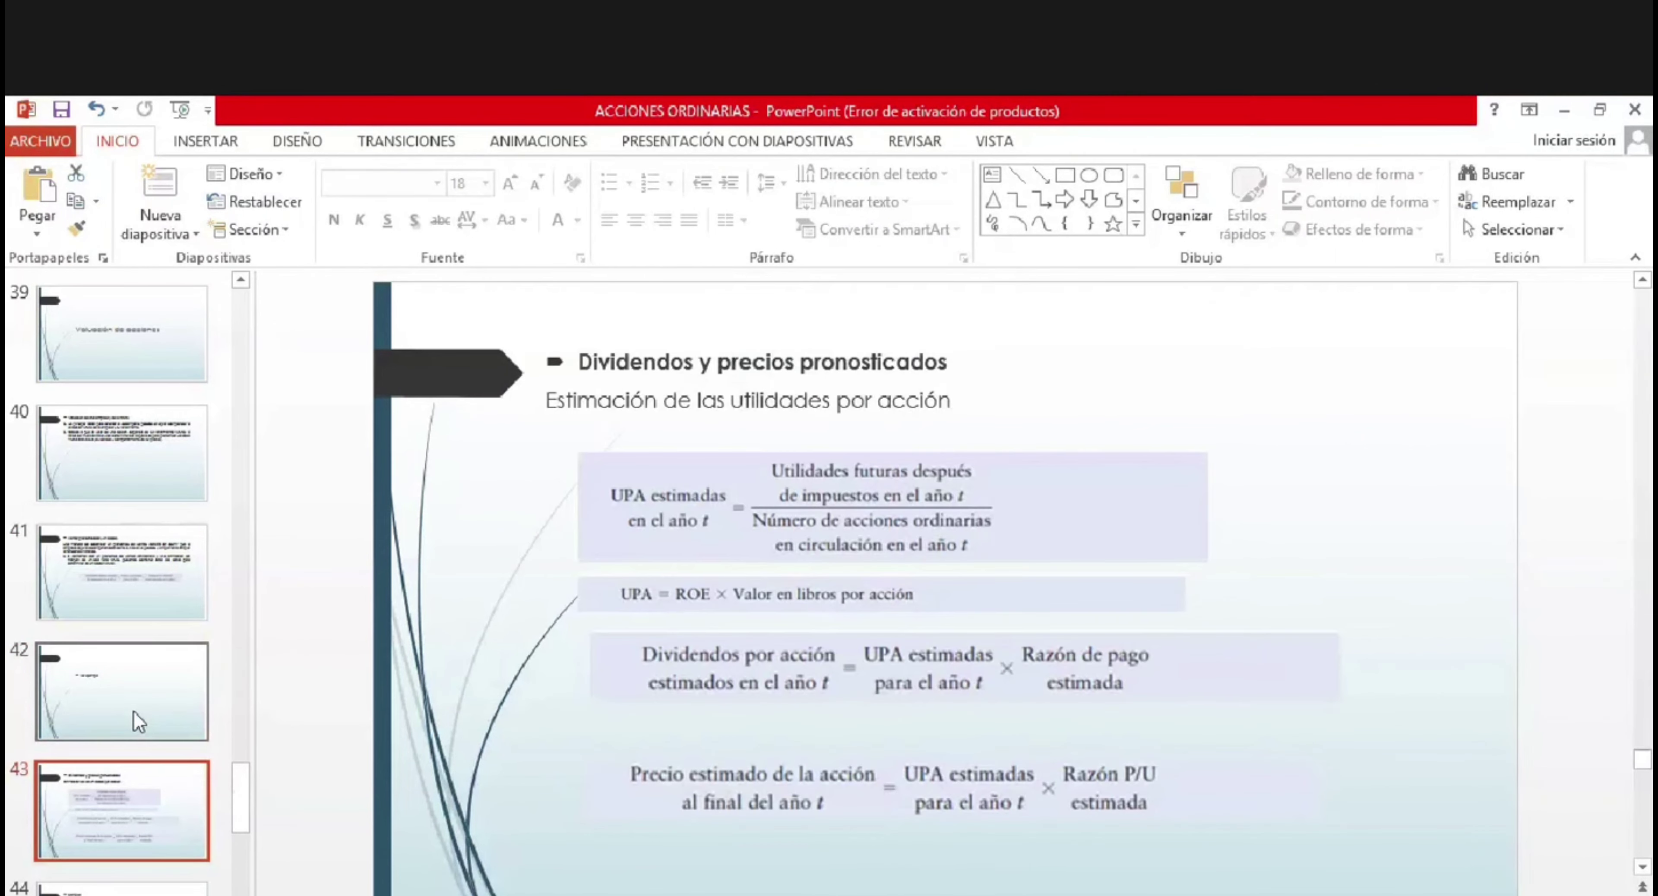
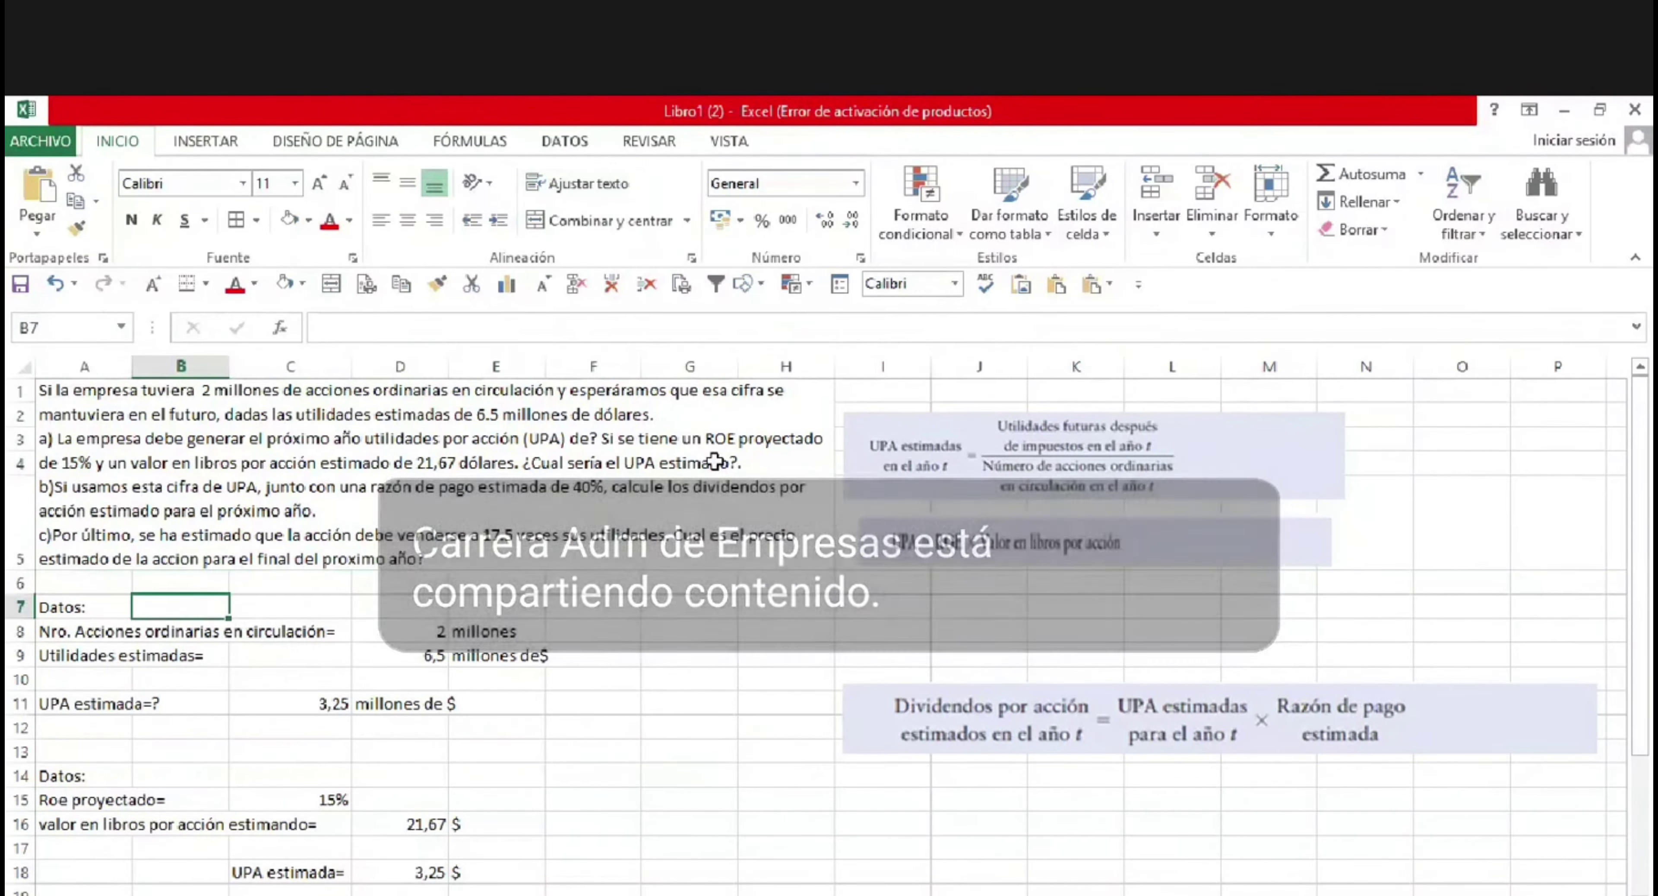
# In the Excel UPA sheet, move the UPA, ROE and dividends-per-share formula pictures down beside the data in rows 7 to 18.
pyautogui.moveTo(1448, 6); pyautogui.dragTo(1448, 451)
pyautogui.moveTo(1177, 289); pyautogui.dragTo(1177, 193)
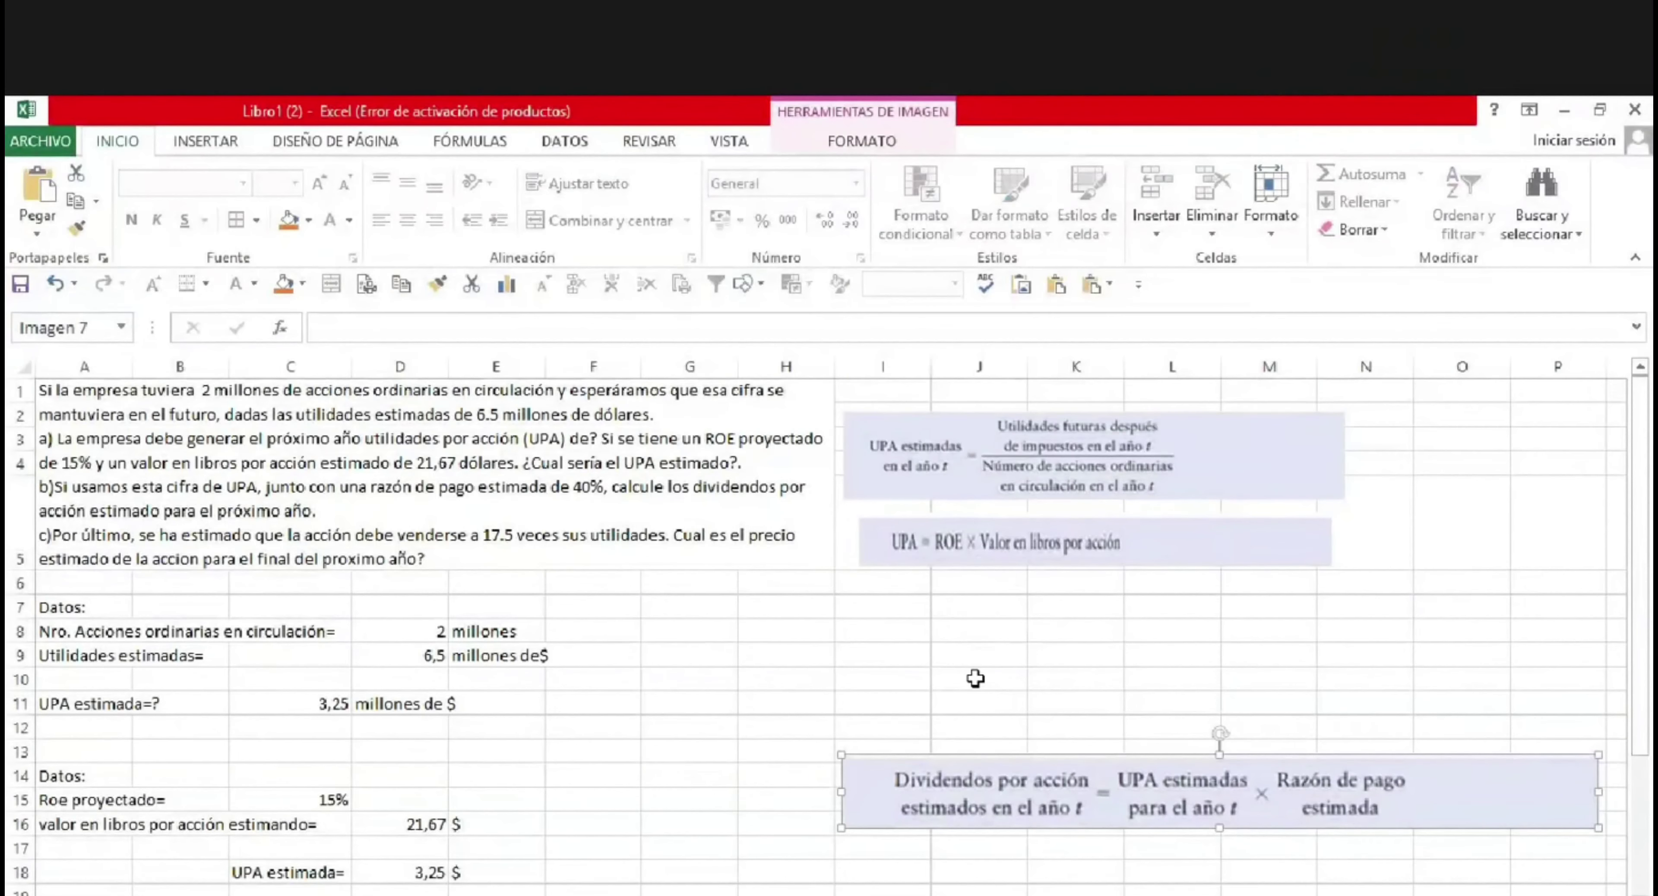
pyautogui.moveTo(971, 800); pyautogui.dragTo(970, 848)
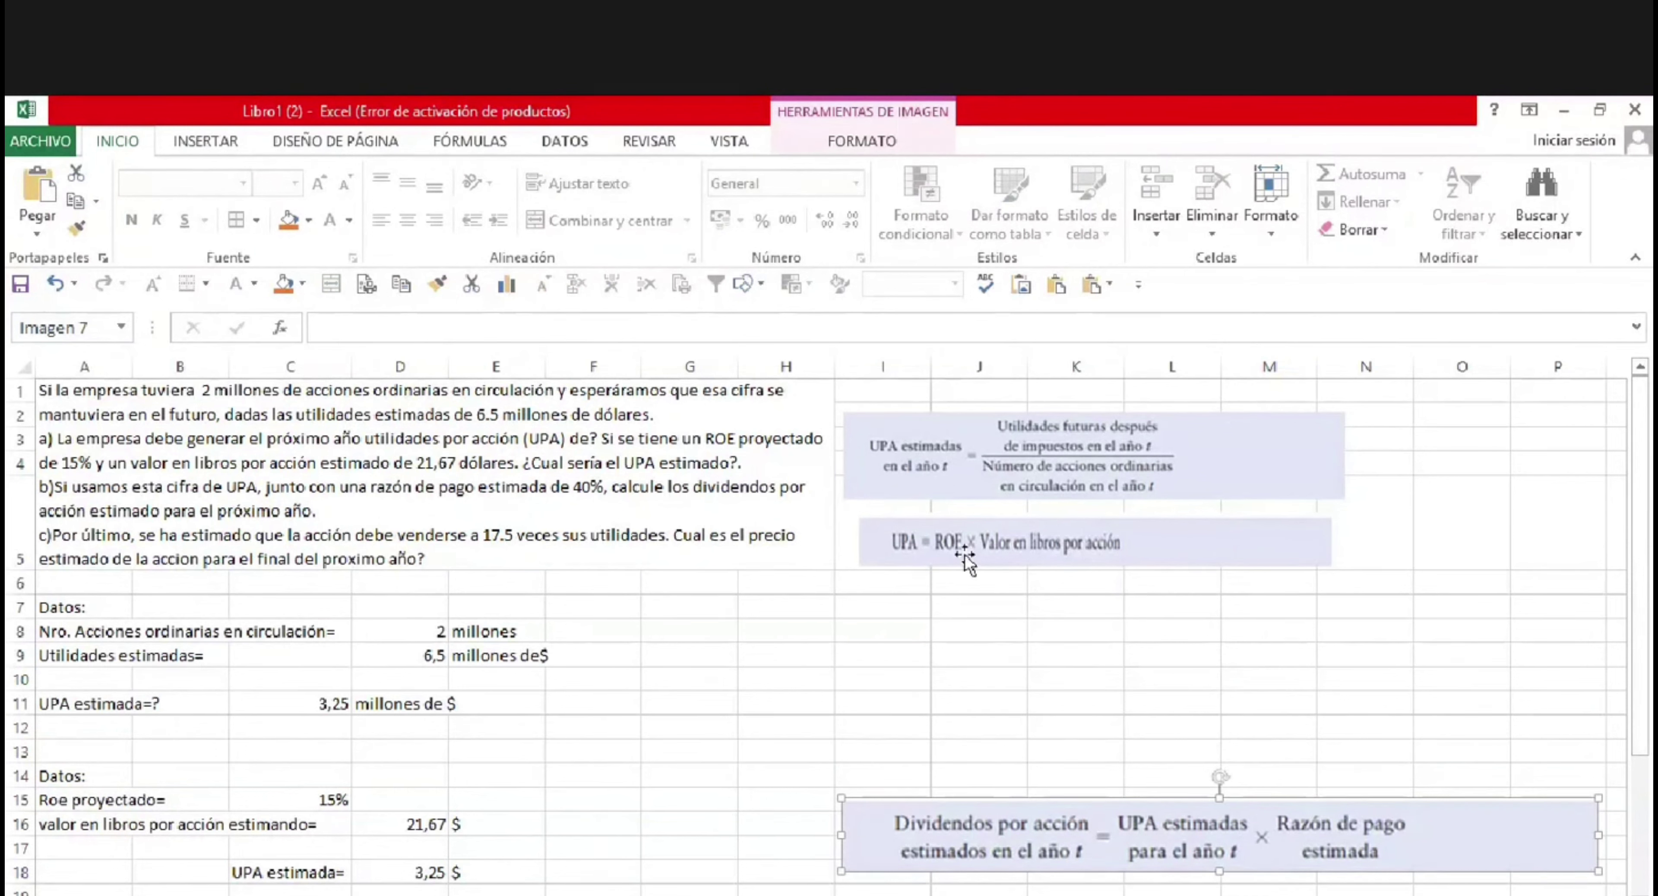
pyautogui.click(960, 539)
pyautogui.moveTo(960, 539); pyautogui.dragTo(973, 729)
pyautogui.moveTo(979, 457); pyautogui.dragTo(977, 633)
pyautogui.click(559, 465)
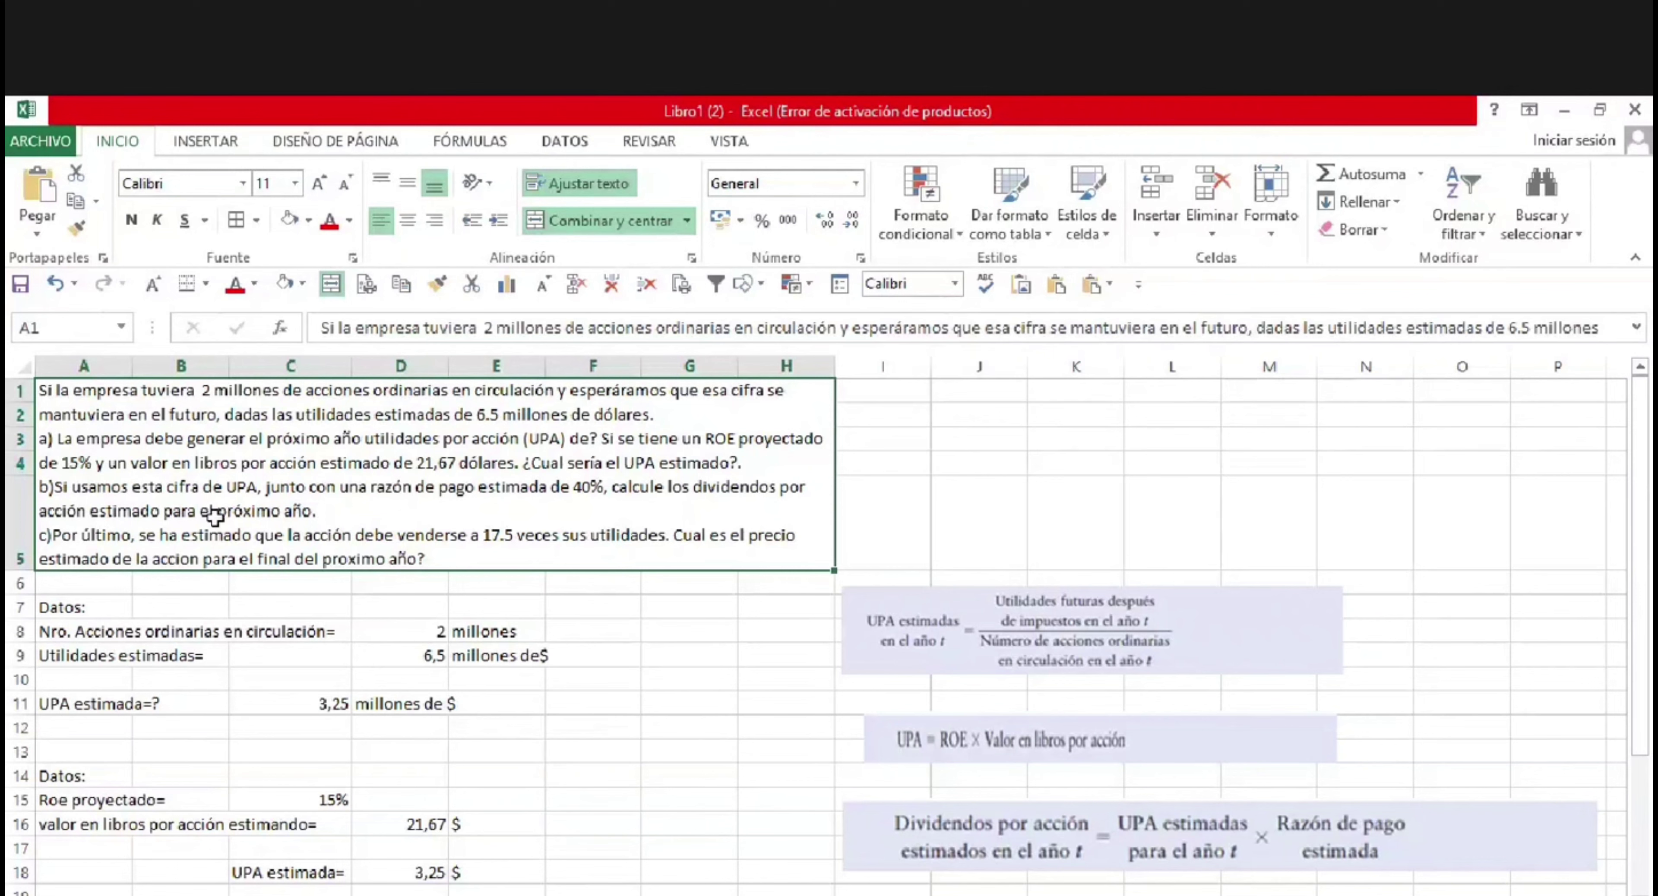
# Review the number of ordinary shares in circulation and the estimated profits in rows 8 and 9 against the problem statement.
pyautogui.click(91, 632)
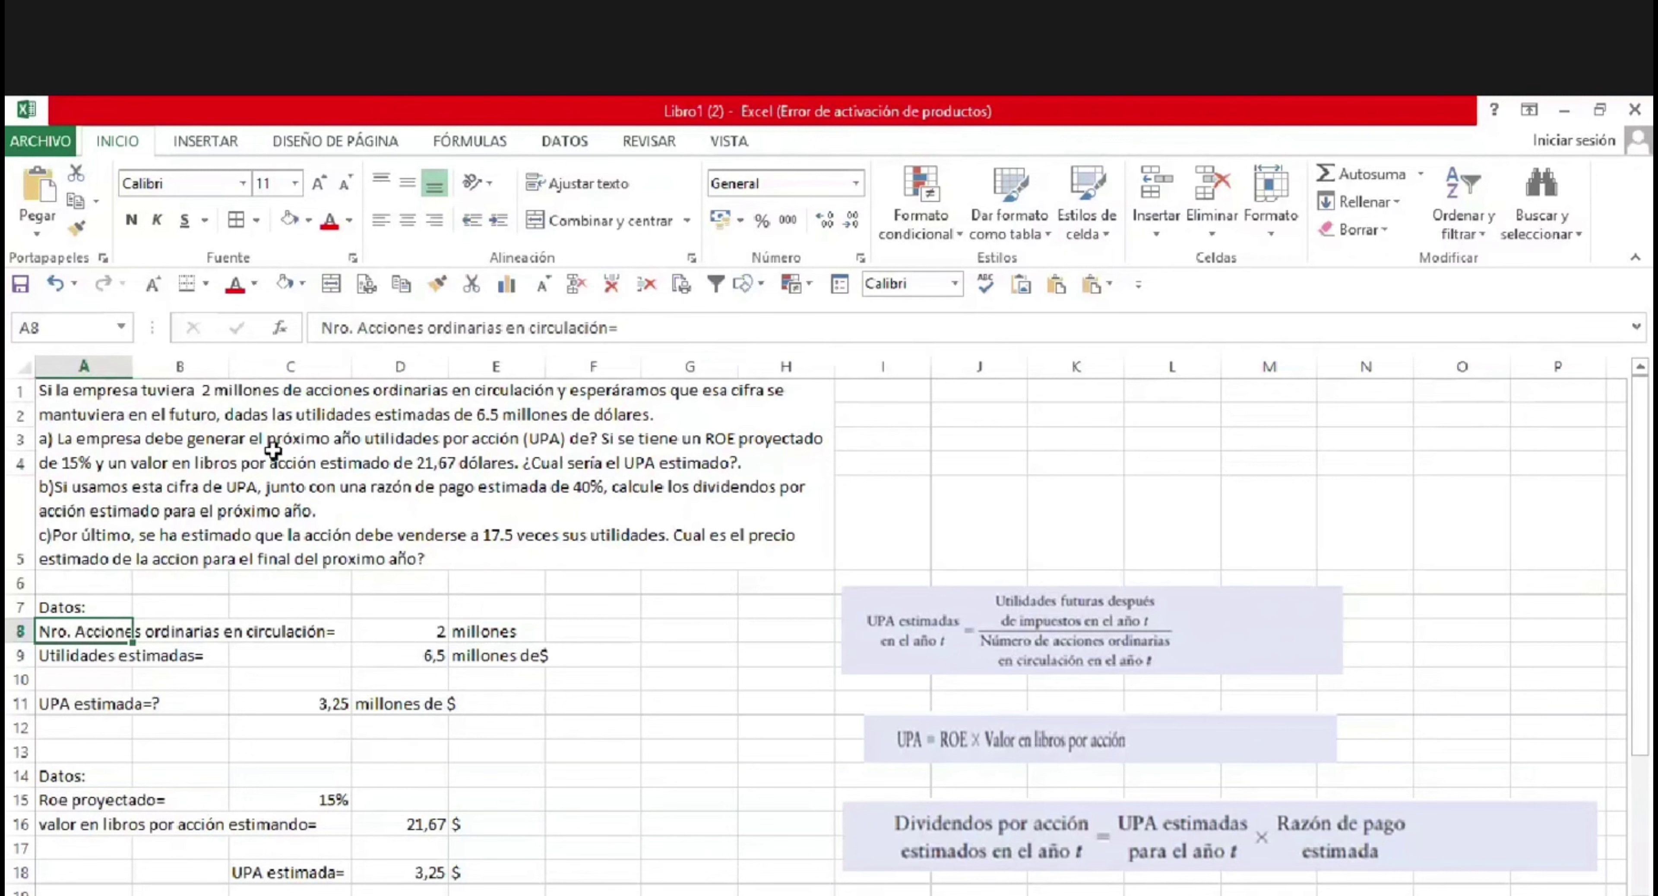
pyautogui.click(236, 392)
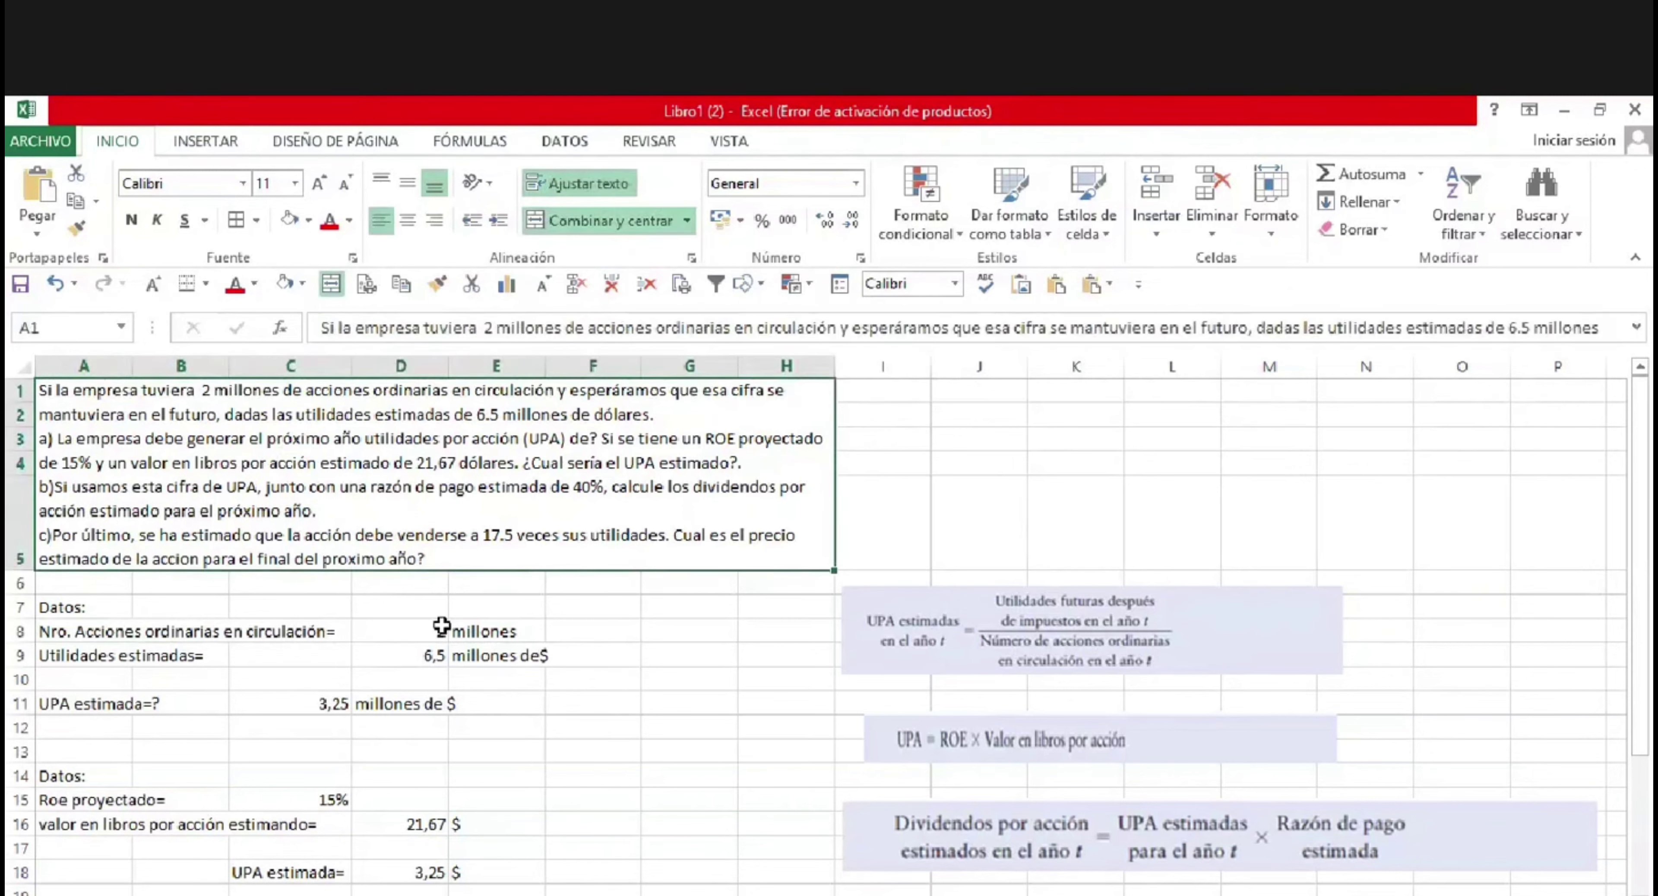
pyautogui.click(416, 627)
pyautogui.press('Right')
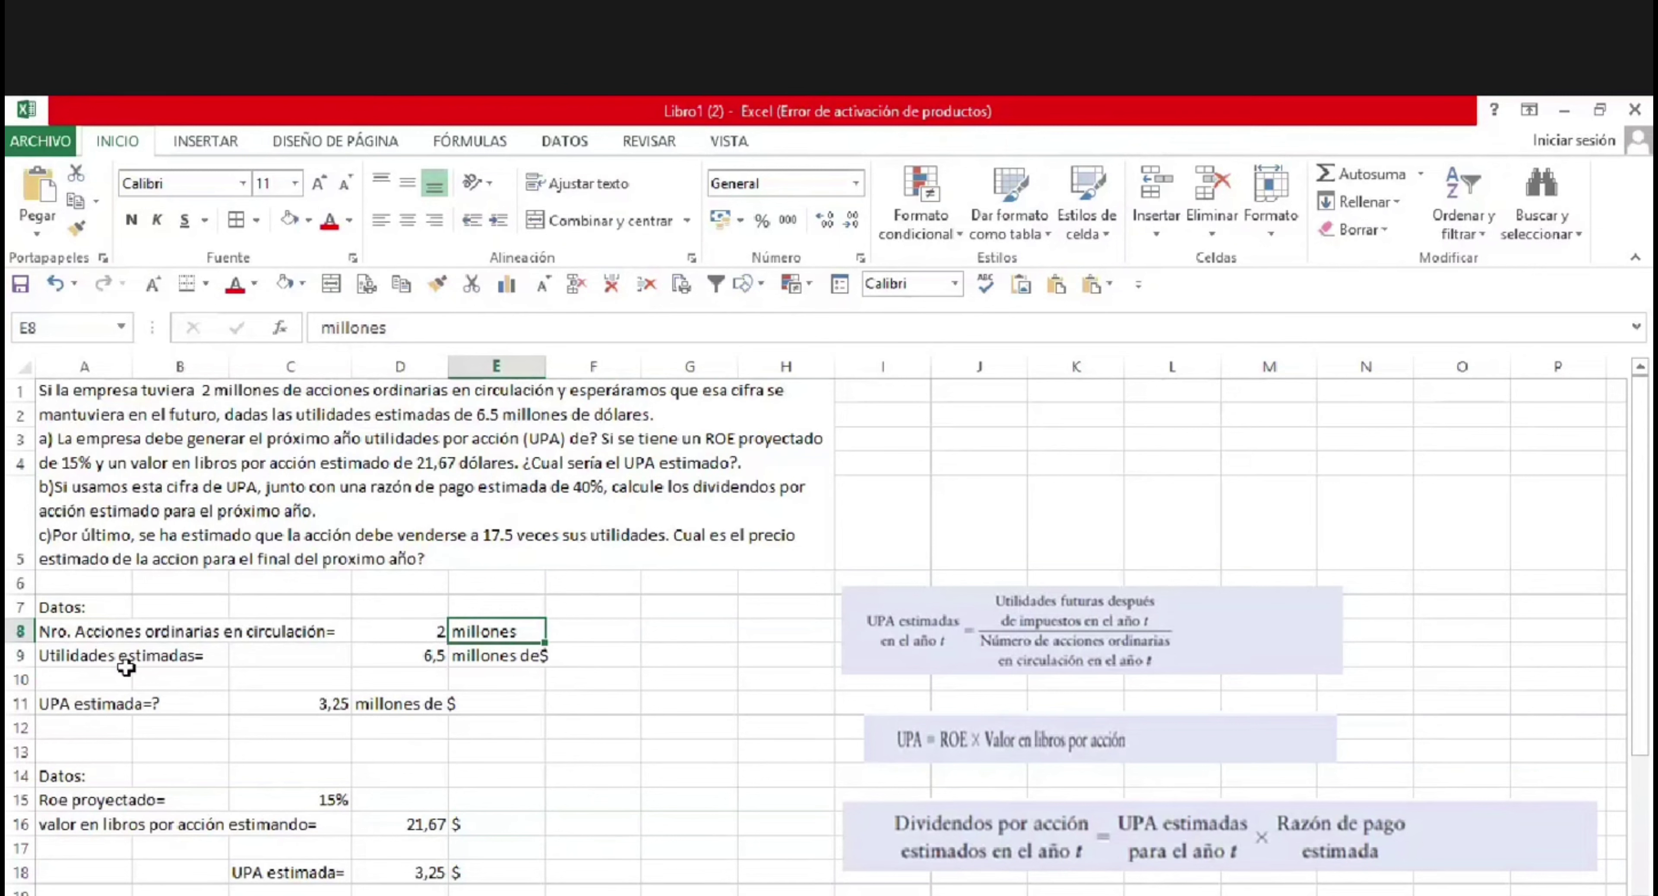
pyautogui.click(100, 657)
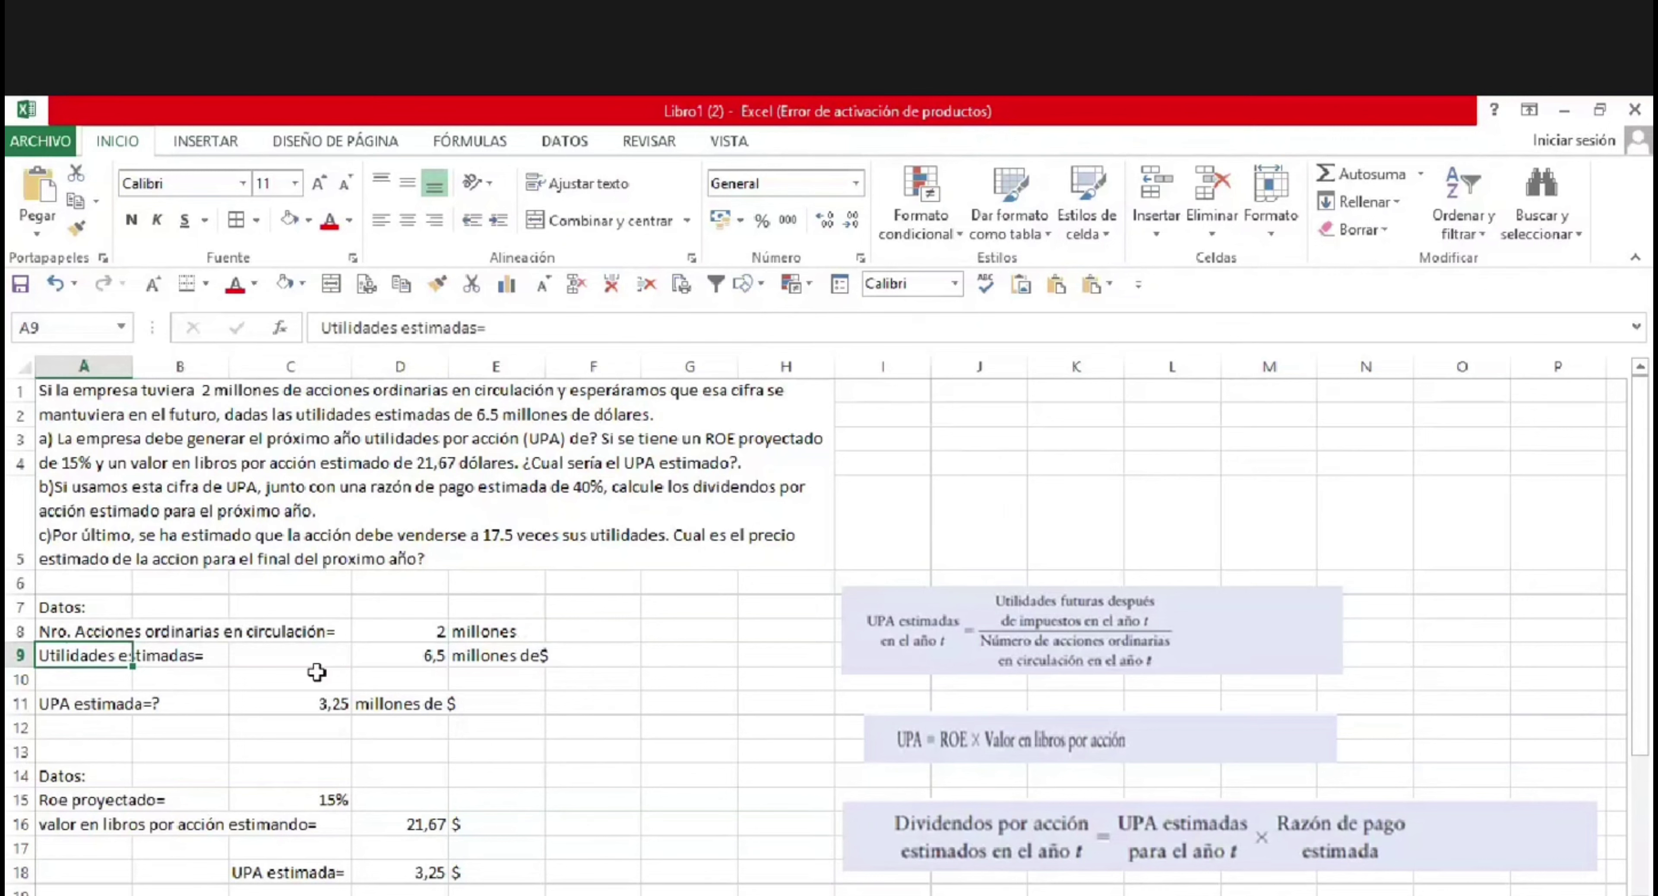
pyautogui.click(429, 656)
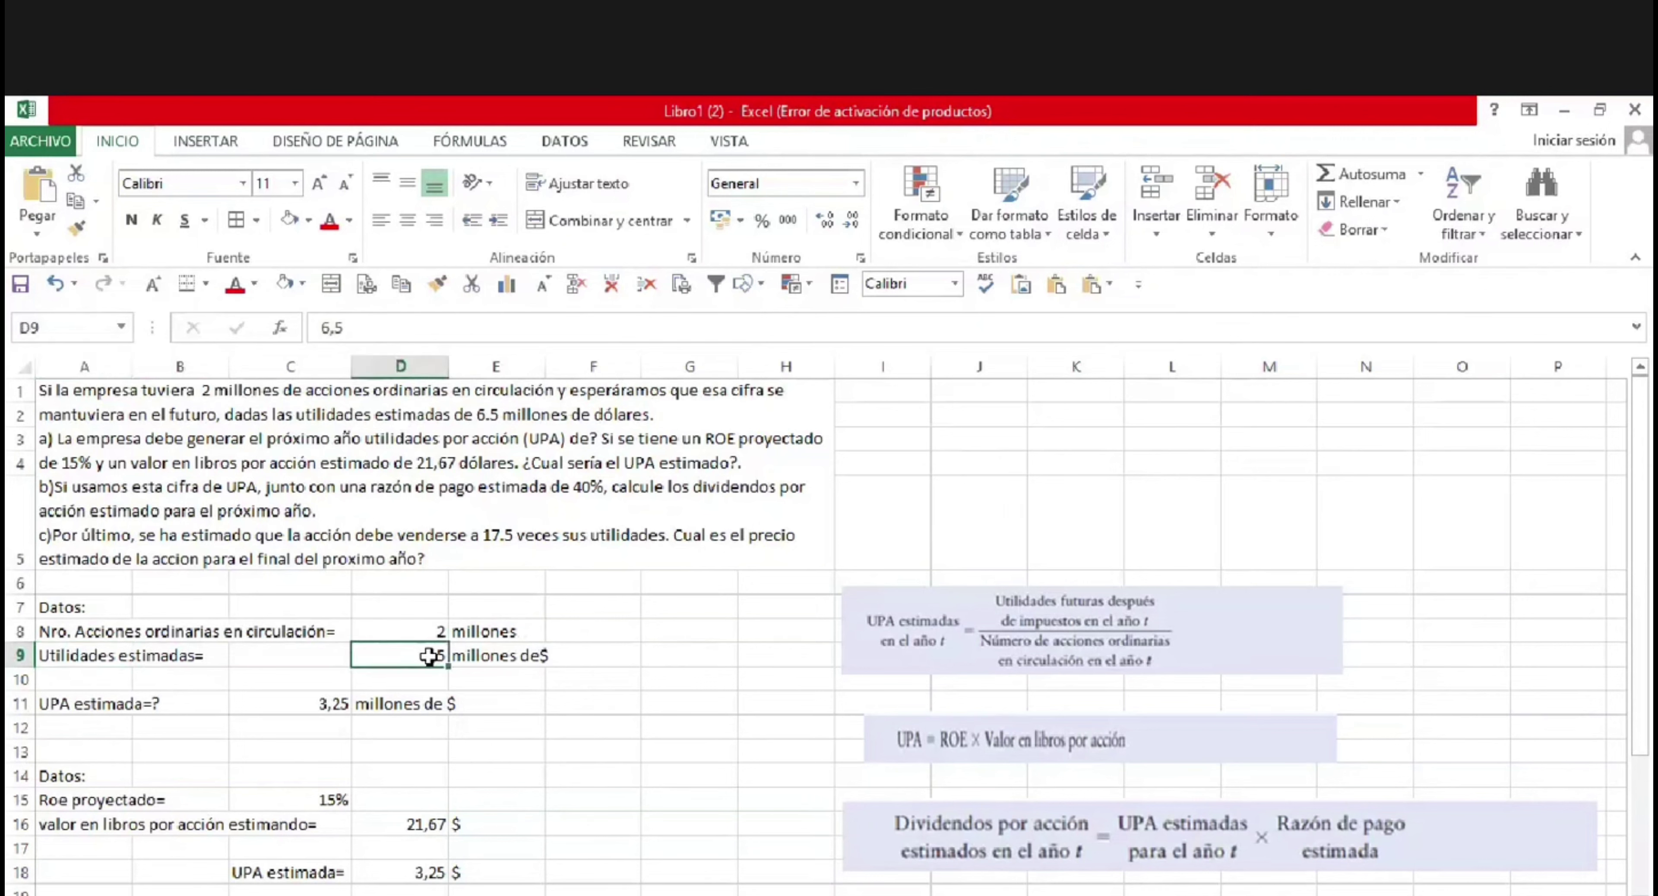
pyautogui.click(483, 661)
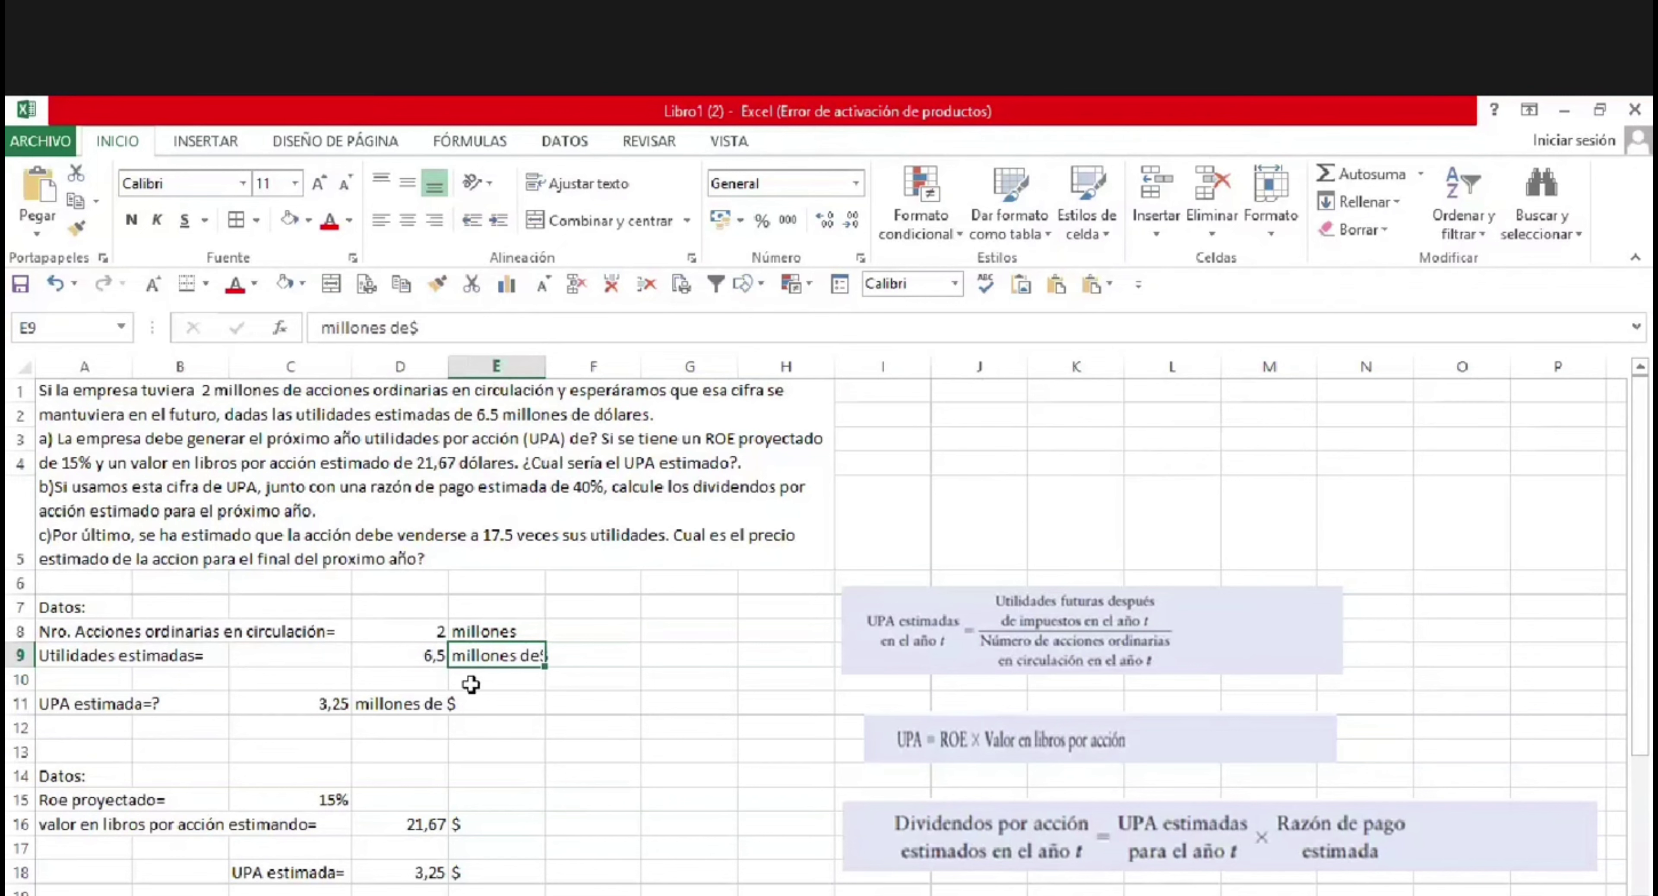
# Compare the UPA estimadas formula picture with the data in rows 8 and 9, and inspect the formula in C11.
pyautogui.click(986, 624)
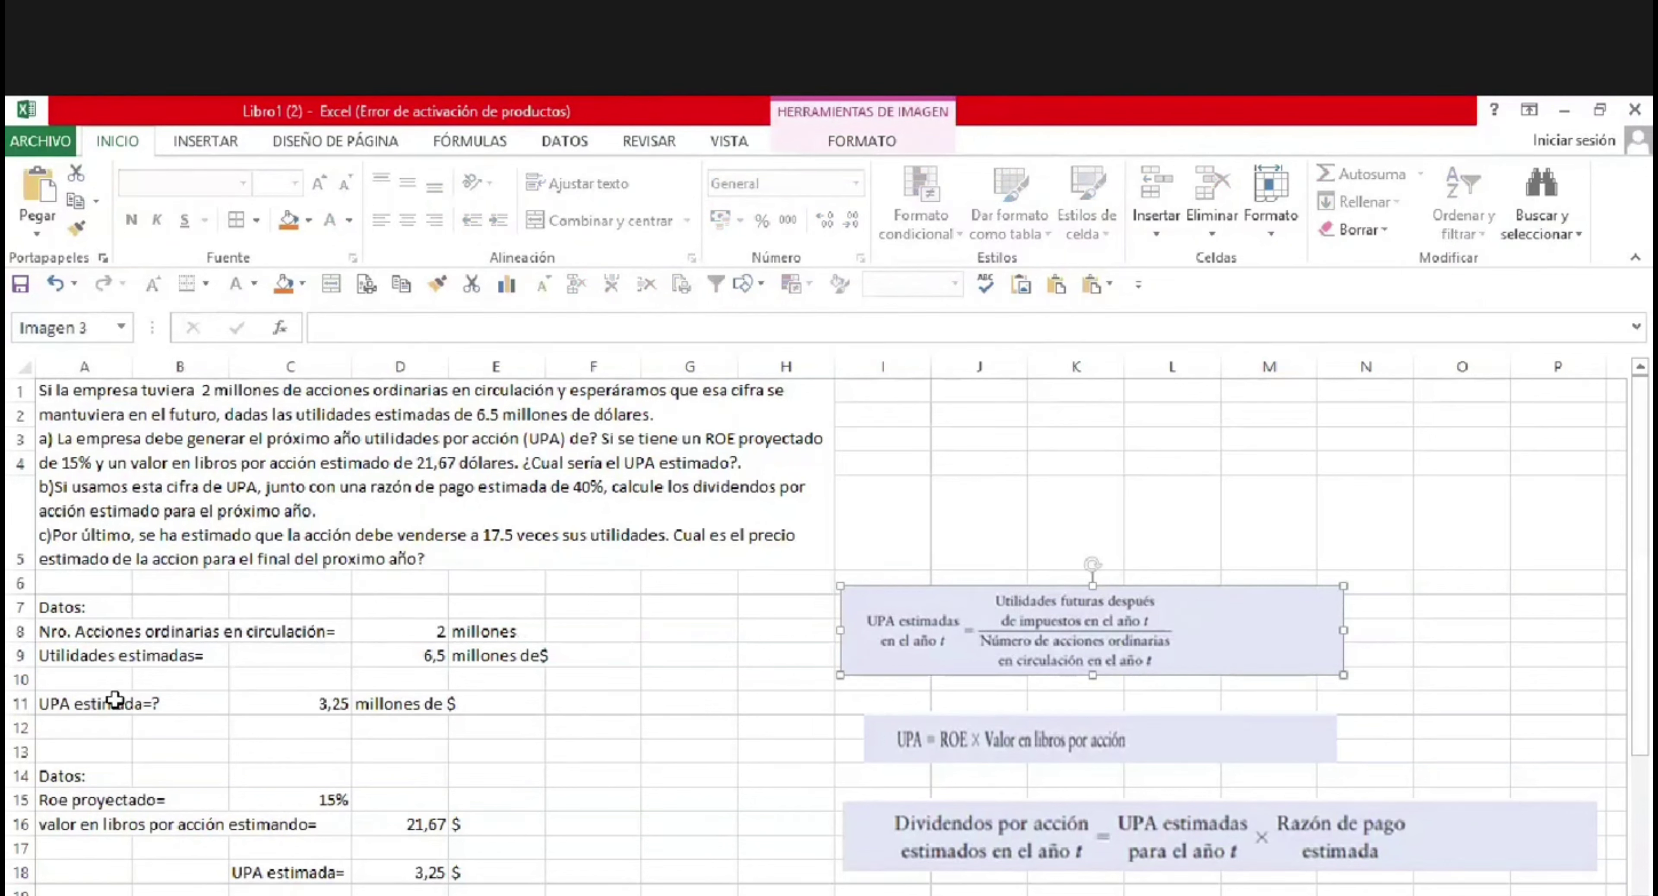
pyautogui.click(74, 659)
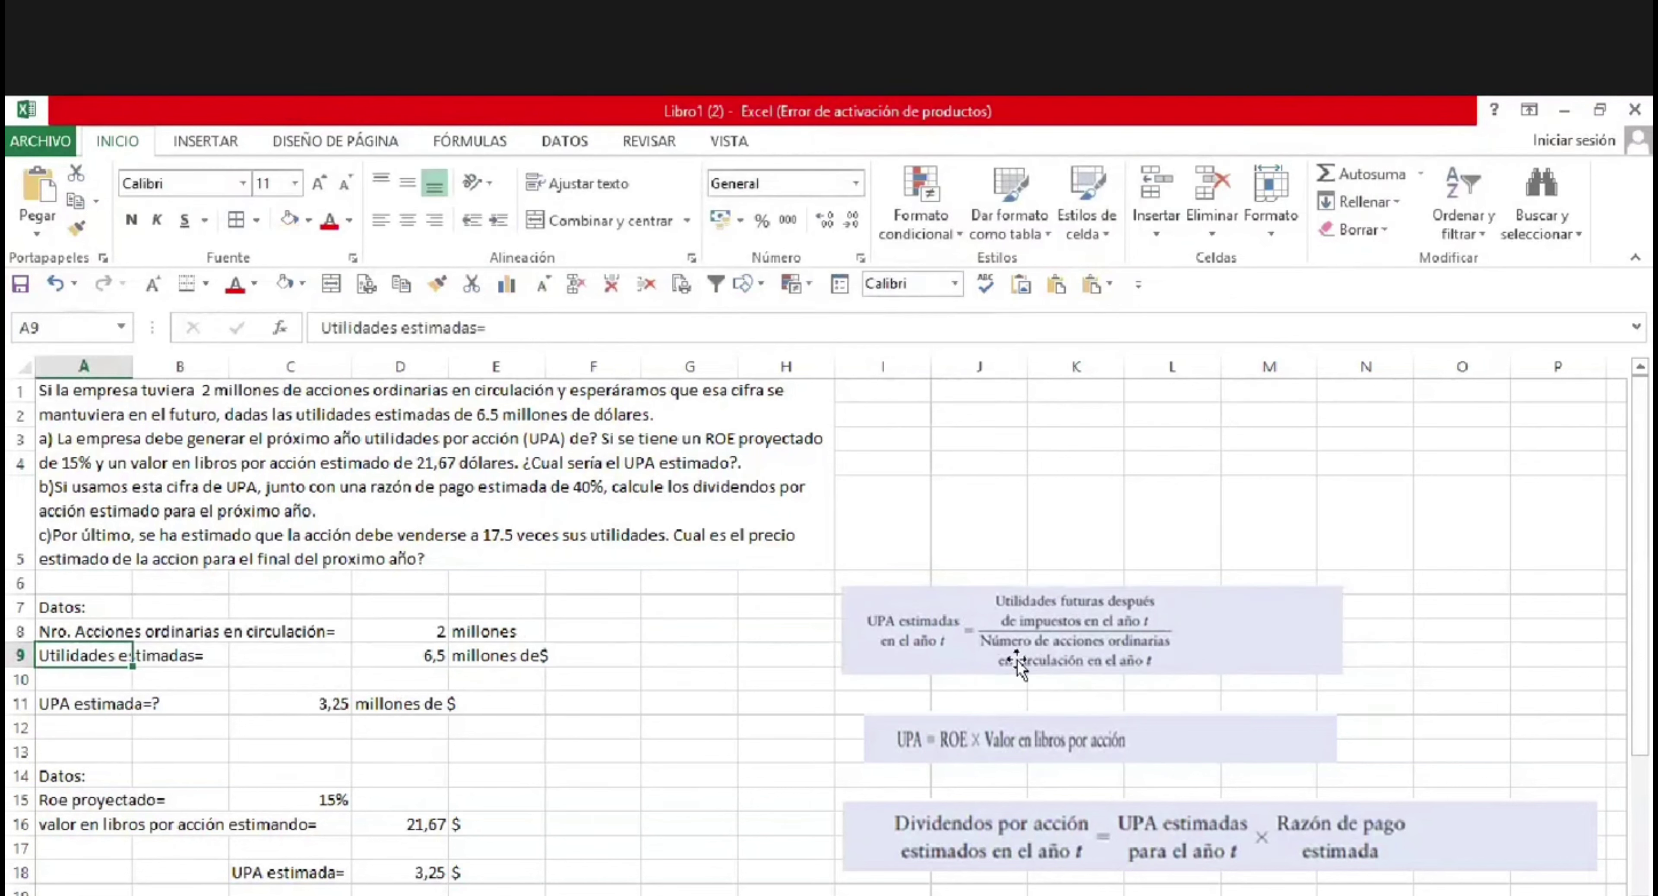
pyautogui.click(102, 633)
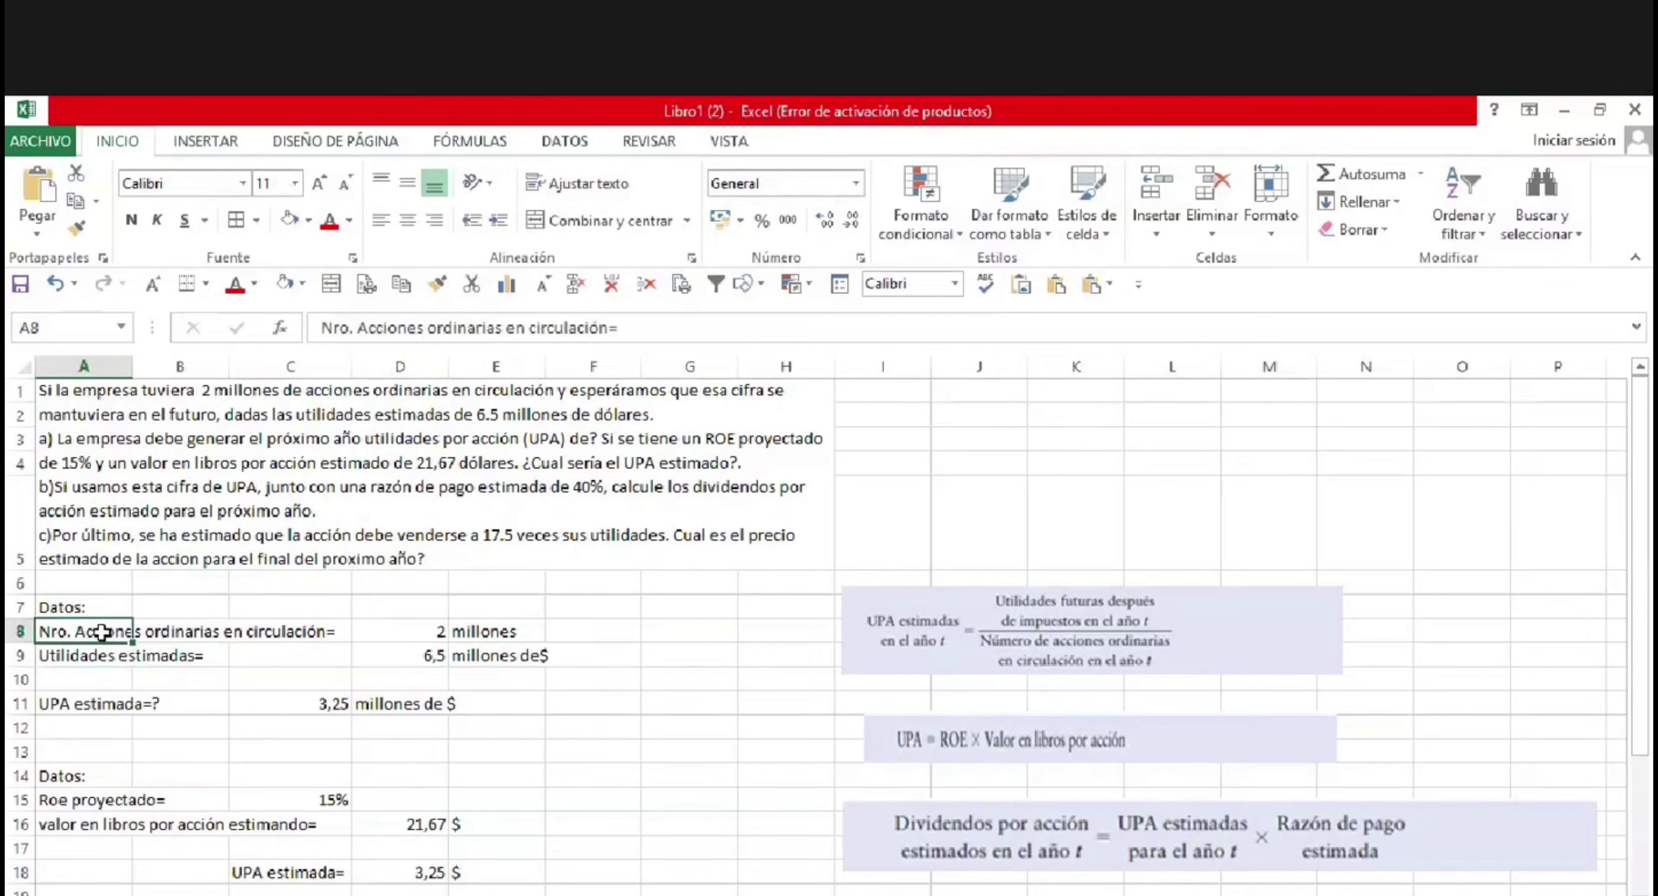
pyautogui.doubleClick(322, 706)
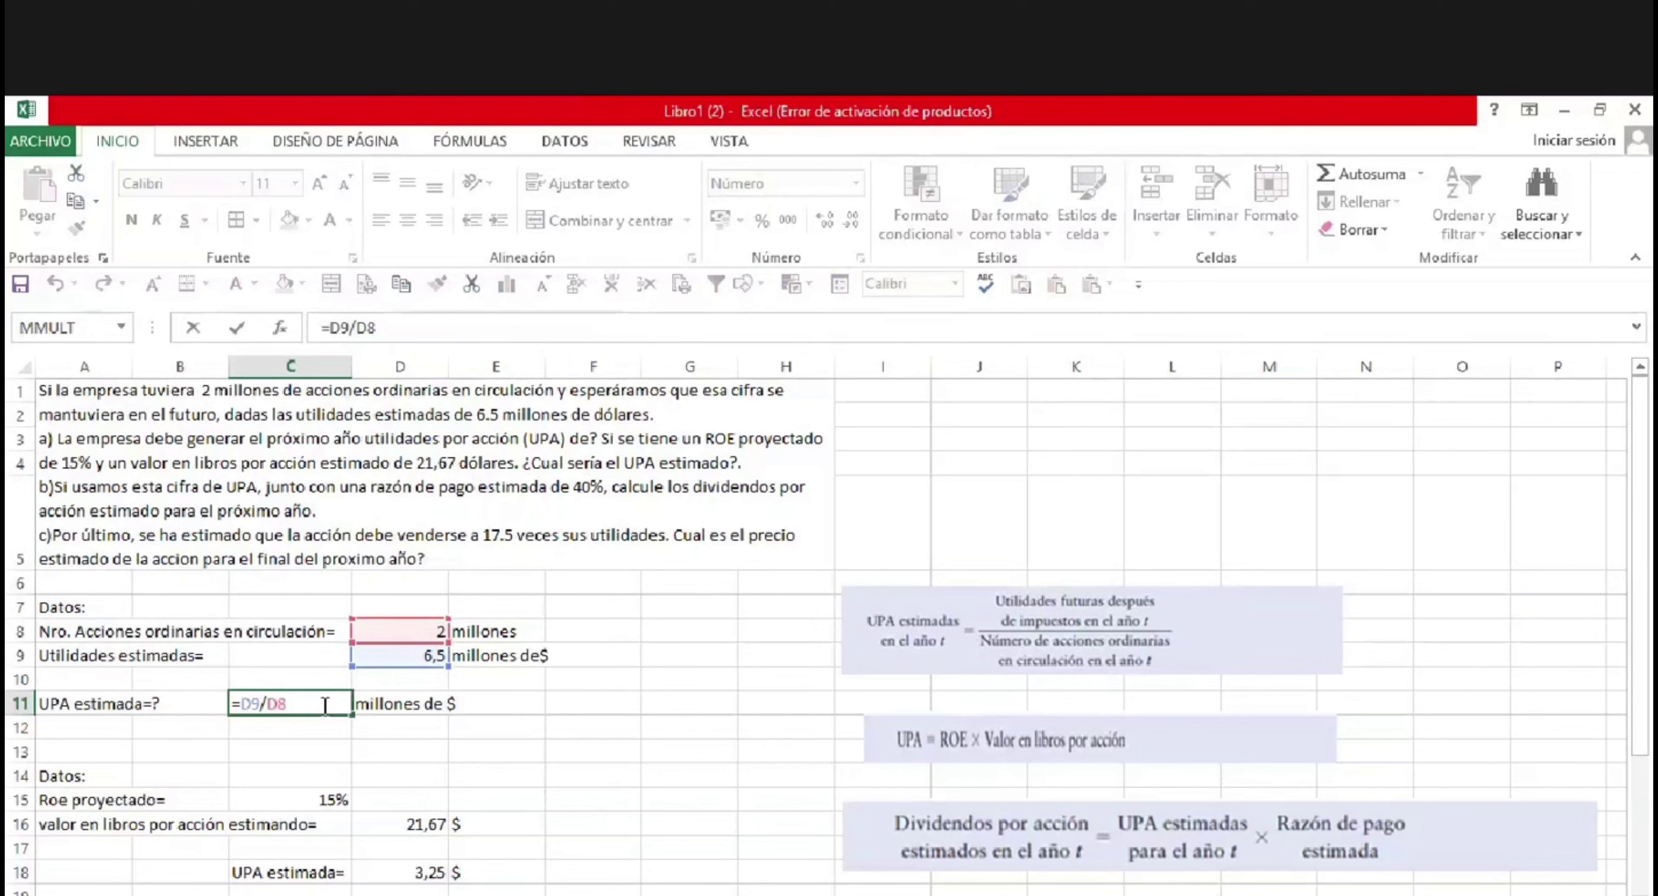
pyautogui.press('Return')
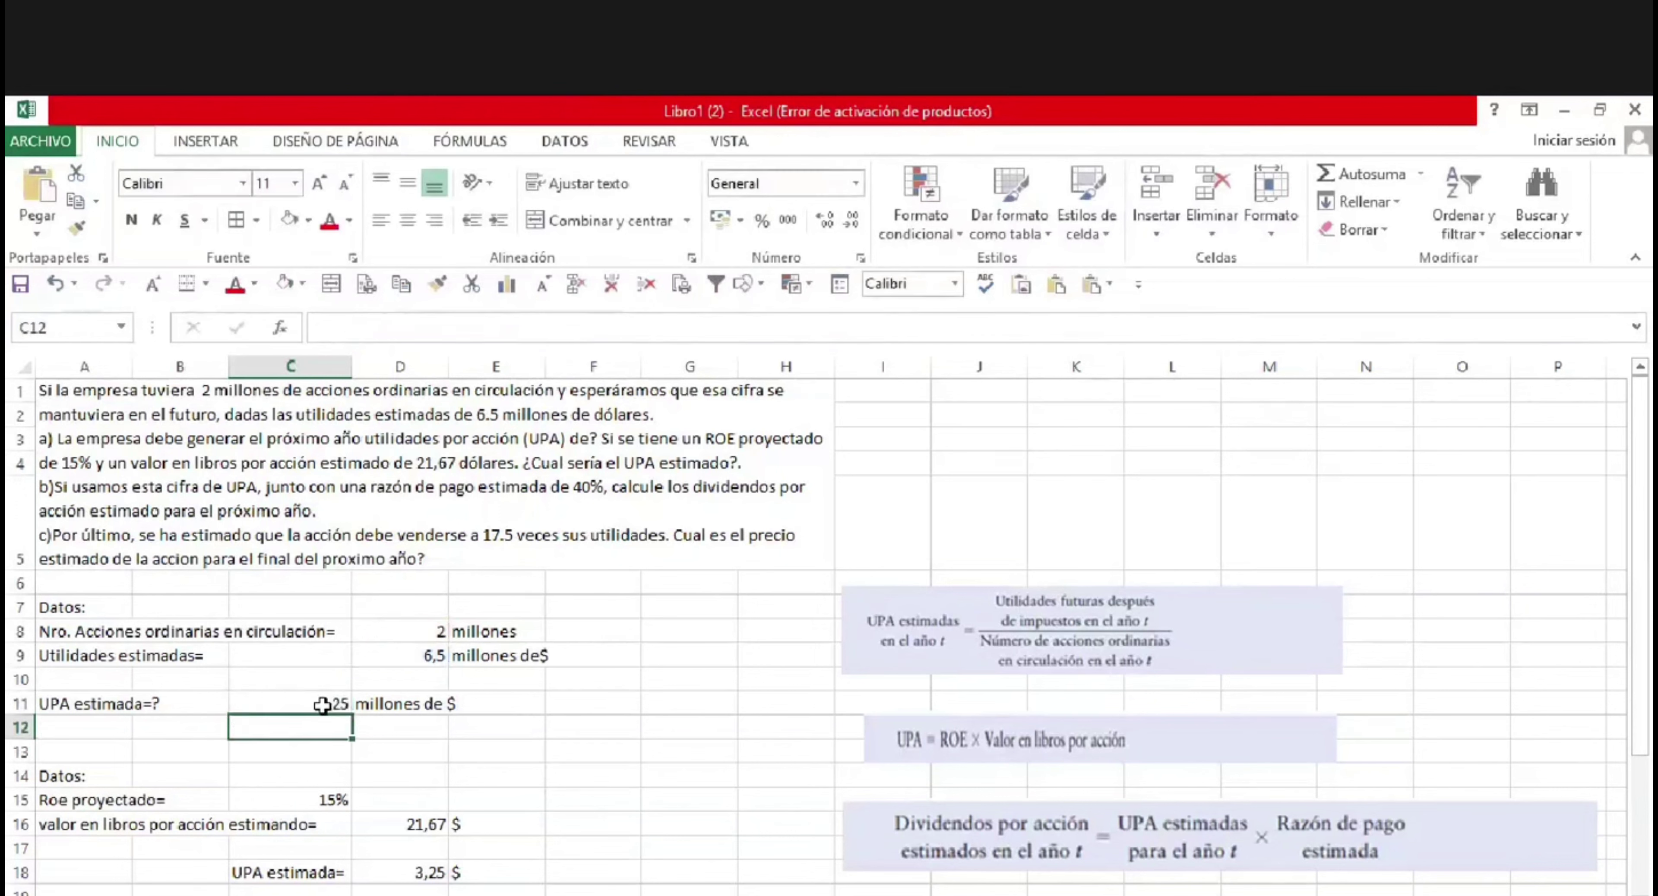
pyautogui.click(329, 701)
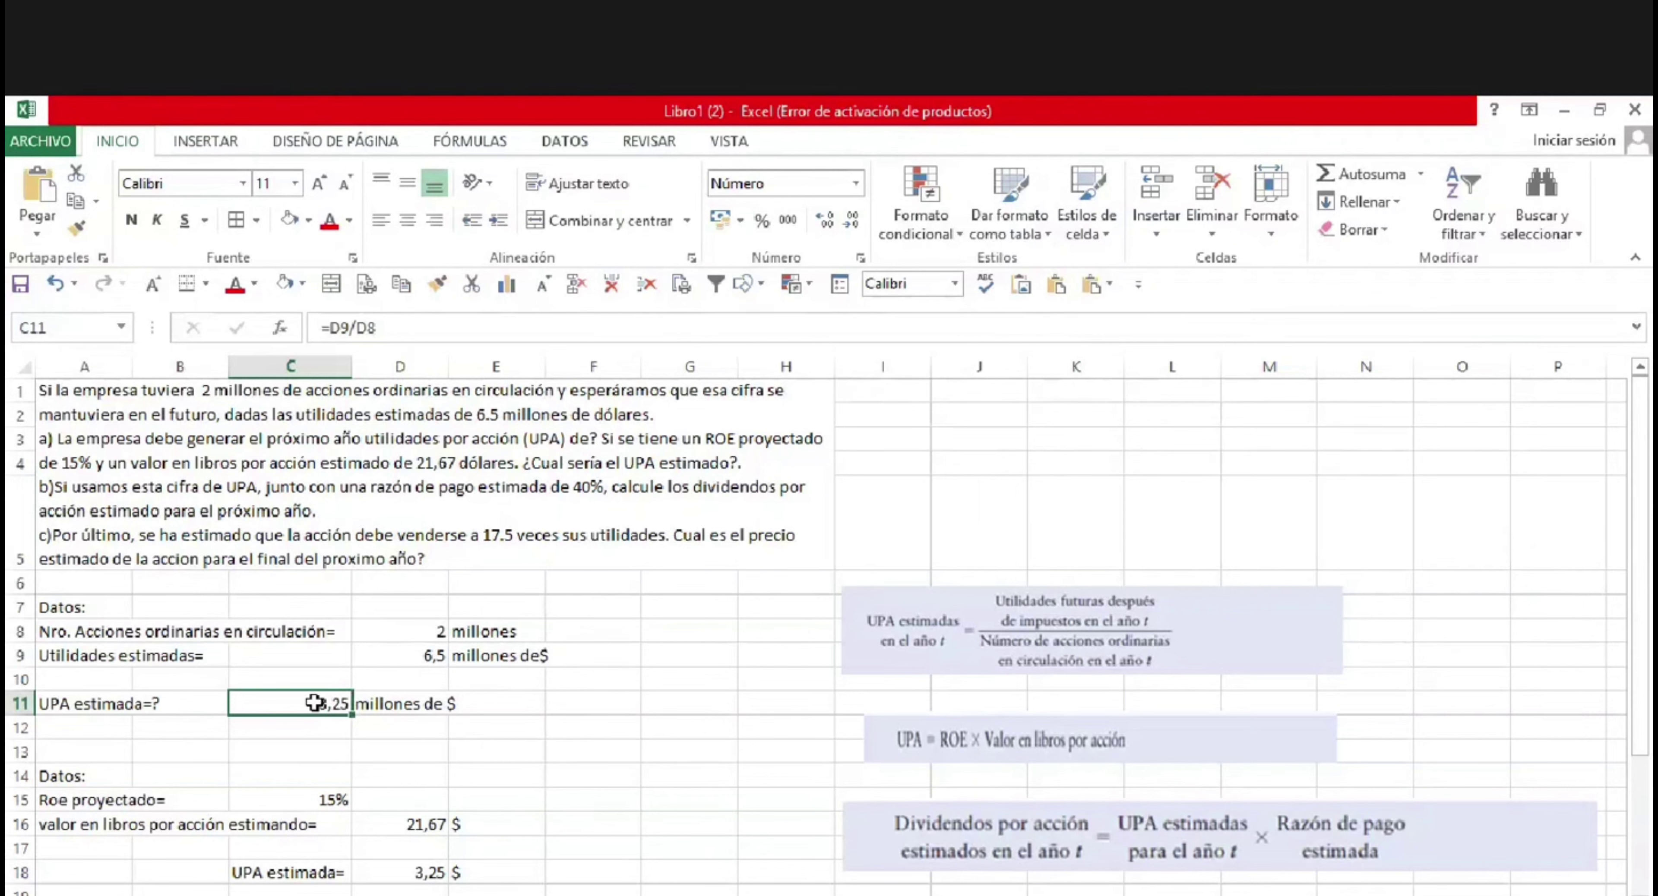
# Shrink the UPA = ROE × Valor en libros por acción picture to about 9 cm wide and 1 cm high.
pyautogui.click(603, 457)
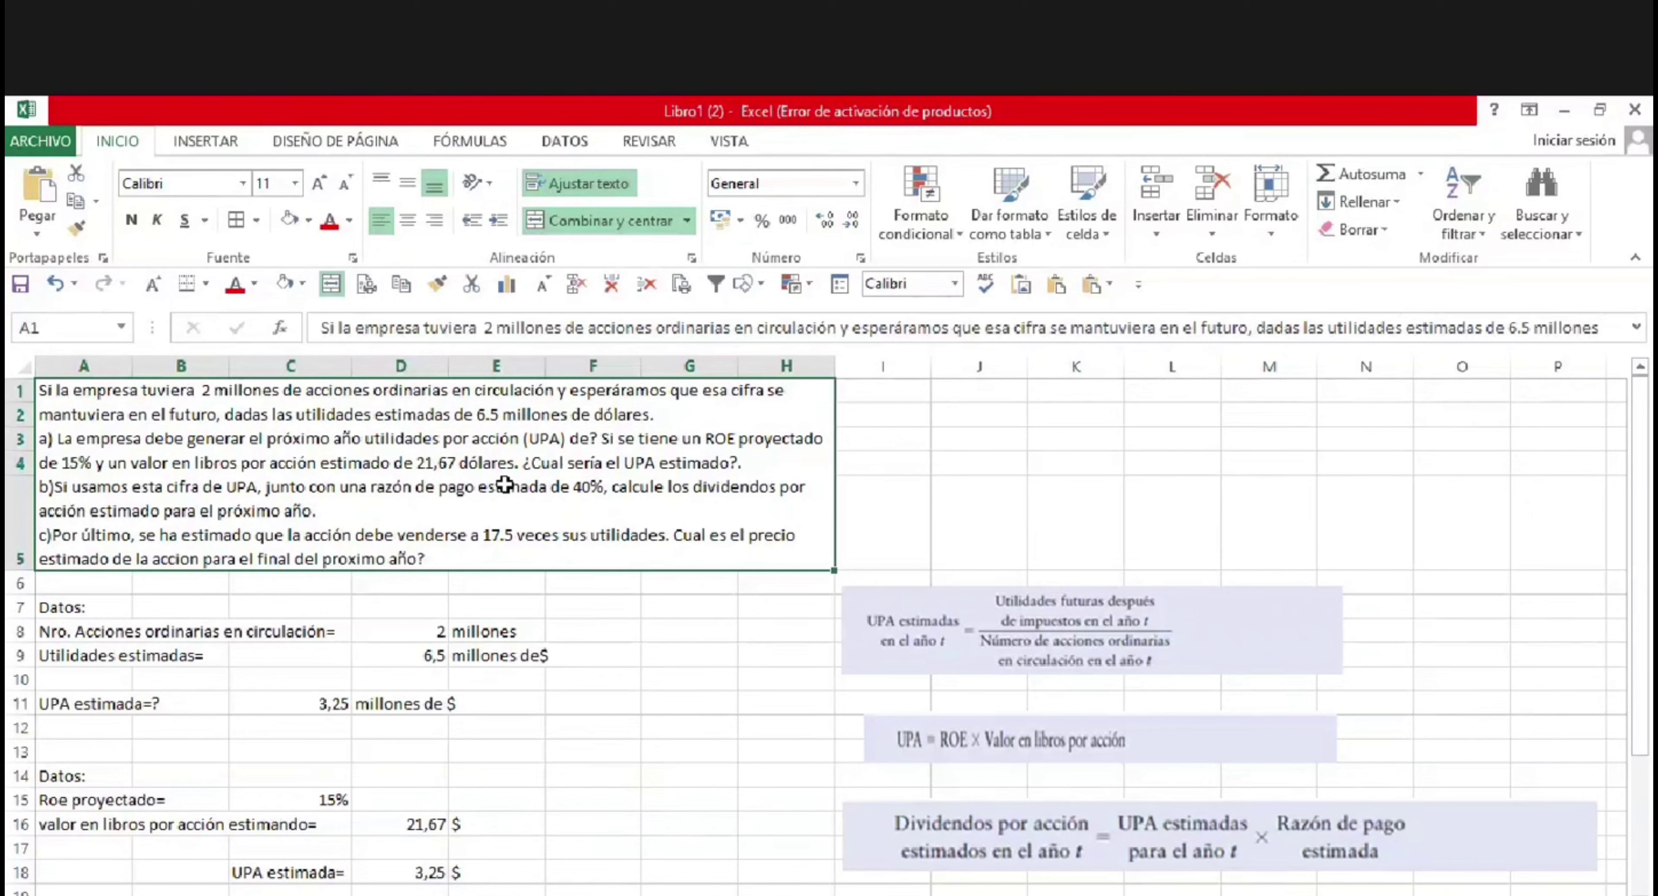
pyautogui.click(938, 745)
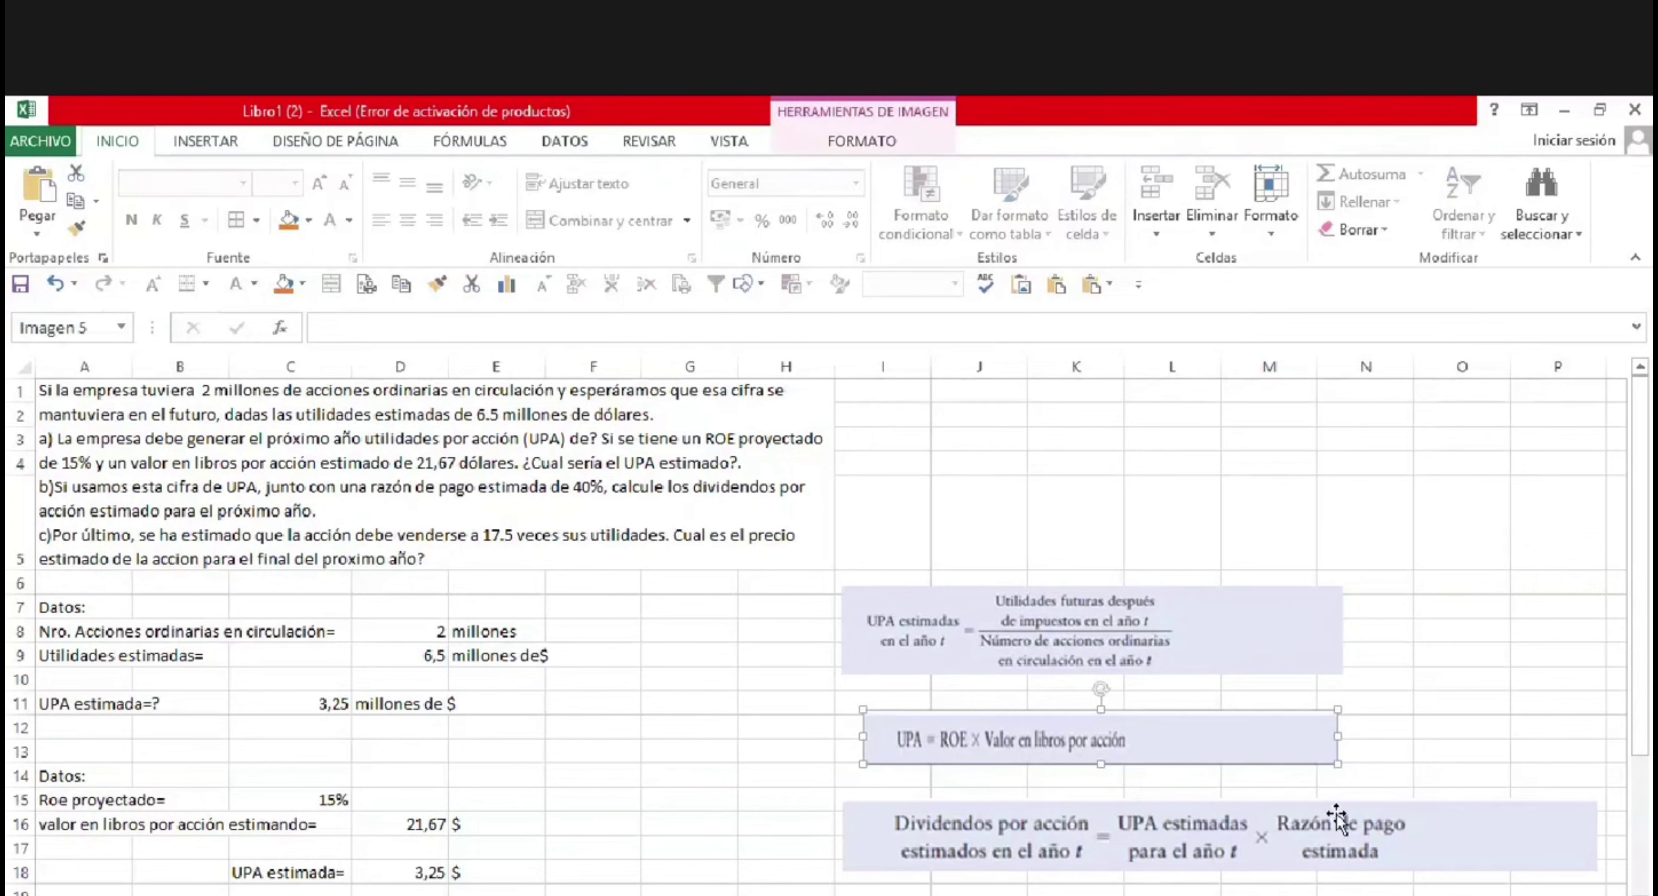
pyautogui.press('Delete')
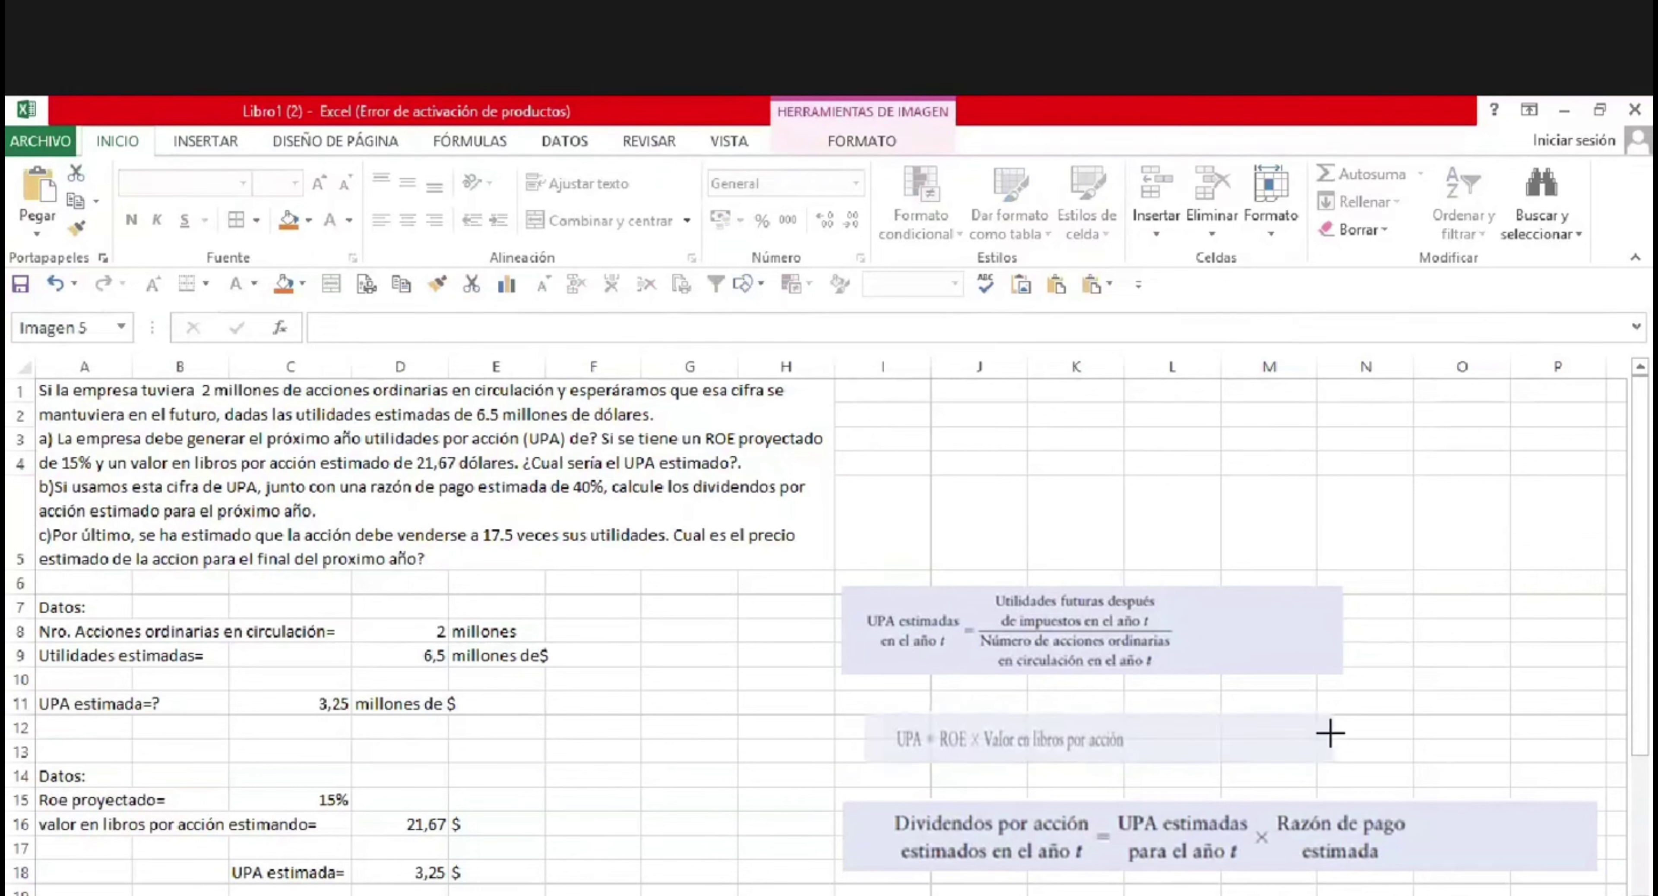
pyautogui.hotkey('ctrl', 'z')
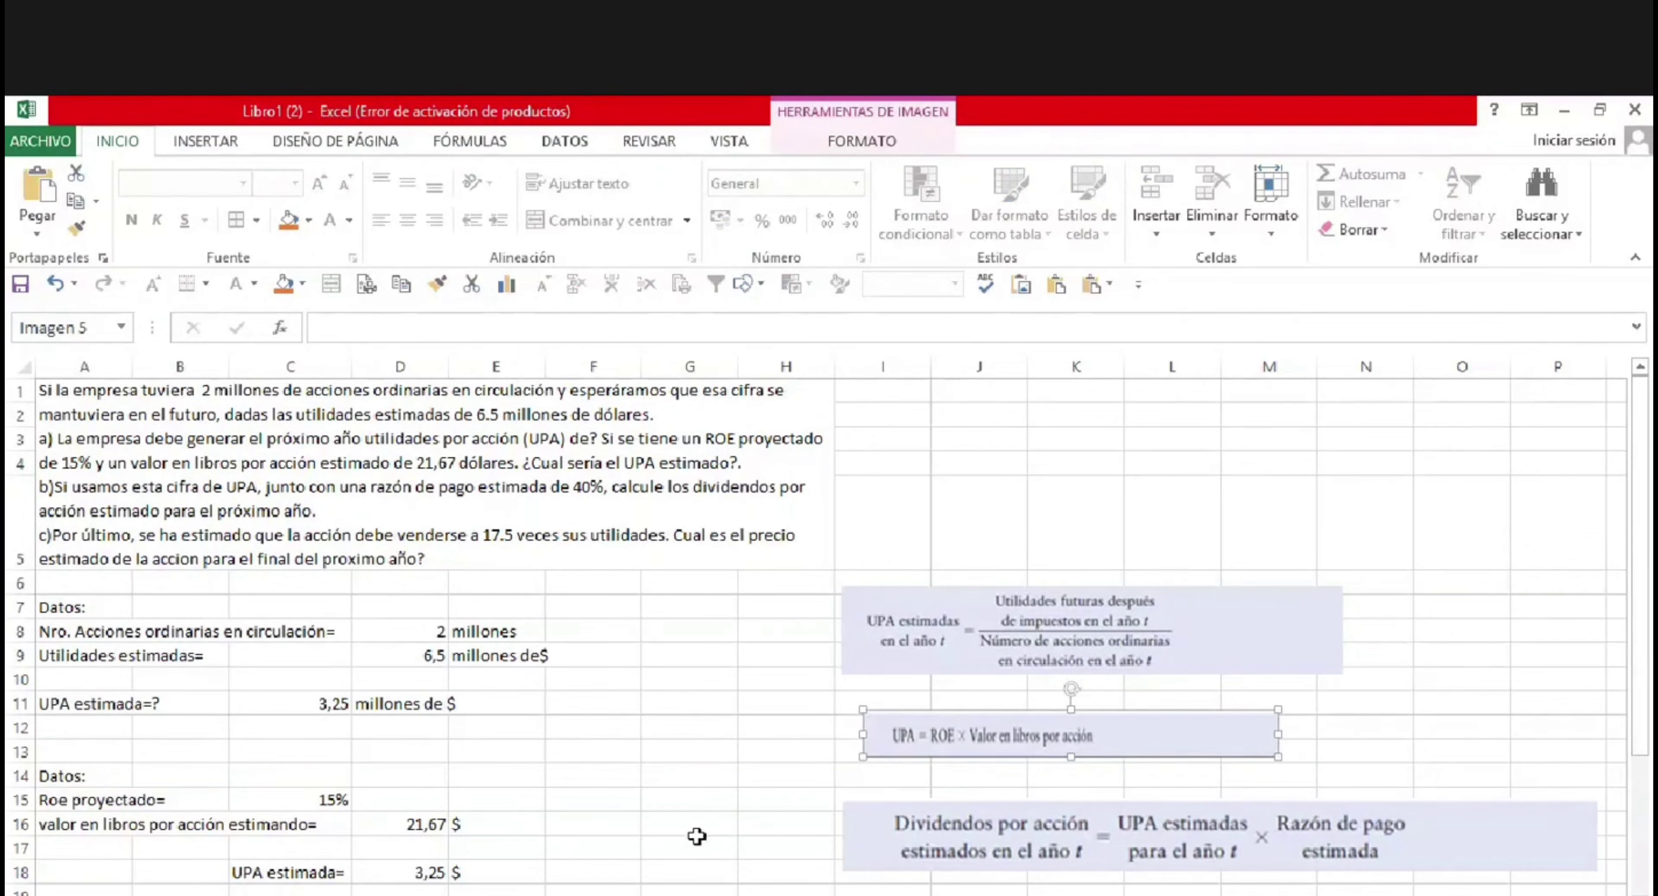
pyautogui.click(702, 793)
# Compare the projected ROE in row 15 and the book value per share in row 16 with the ROE formula picture.
pyautogui.click(50, 803)
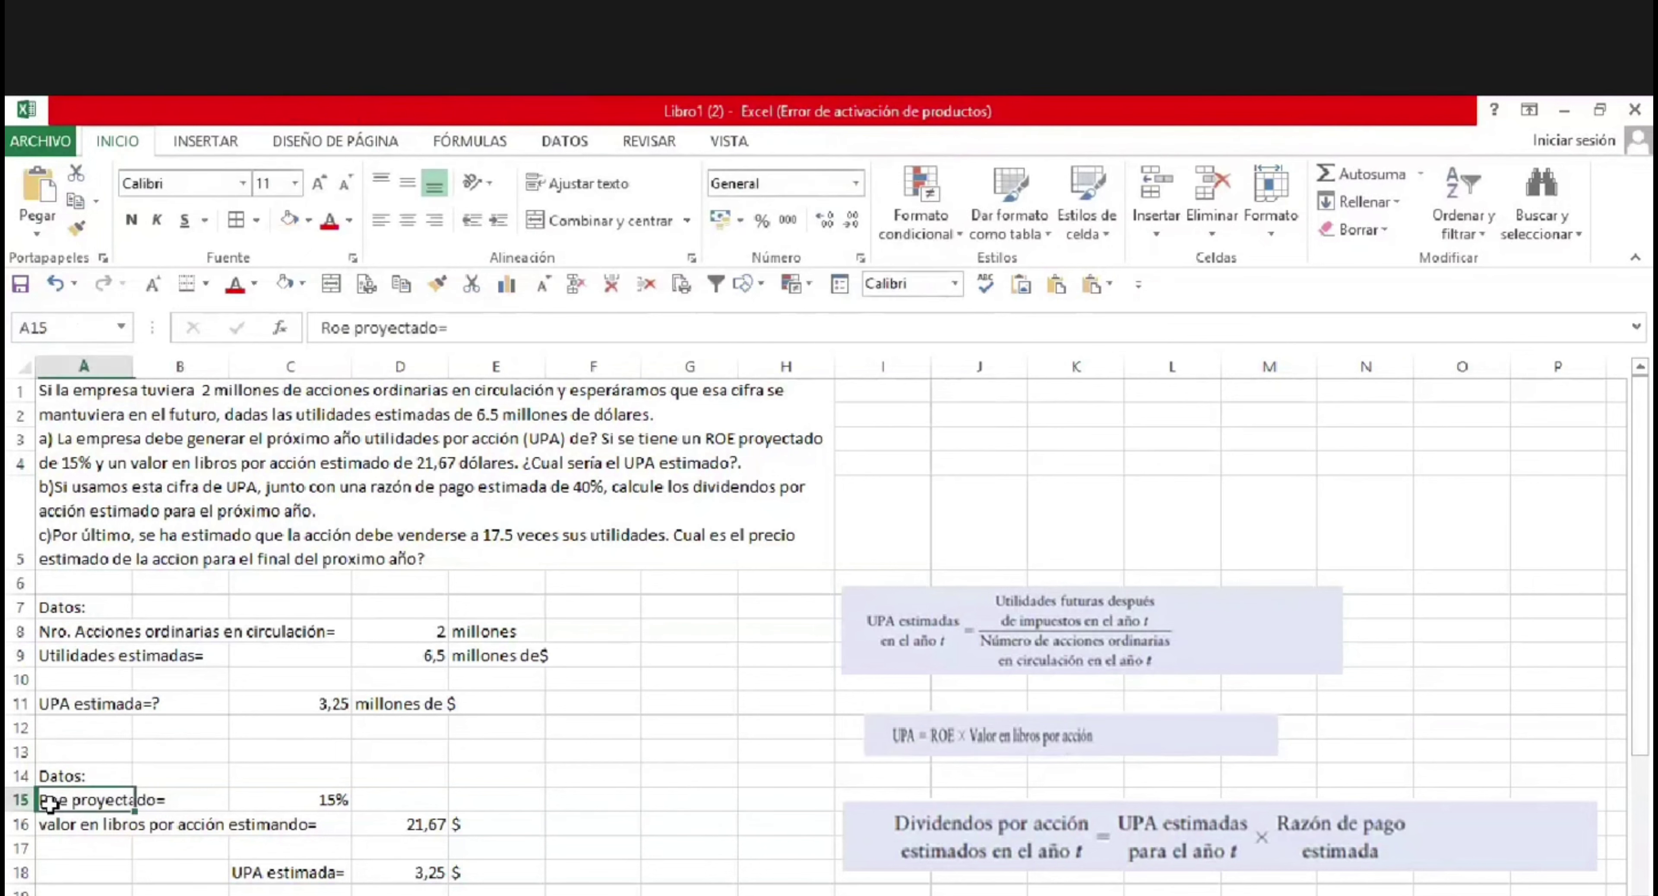
pyautogui.press('Right')
pyautogui.press('Right')
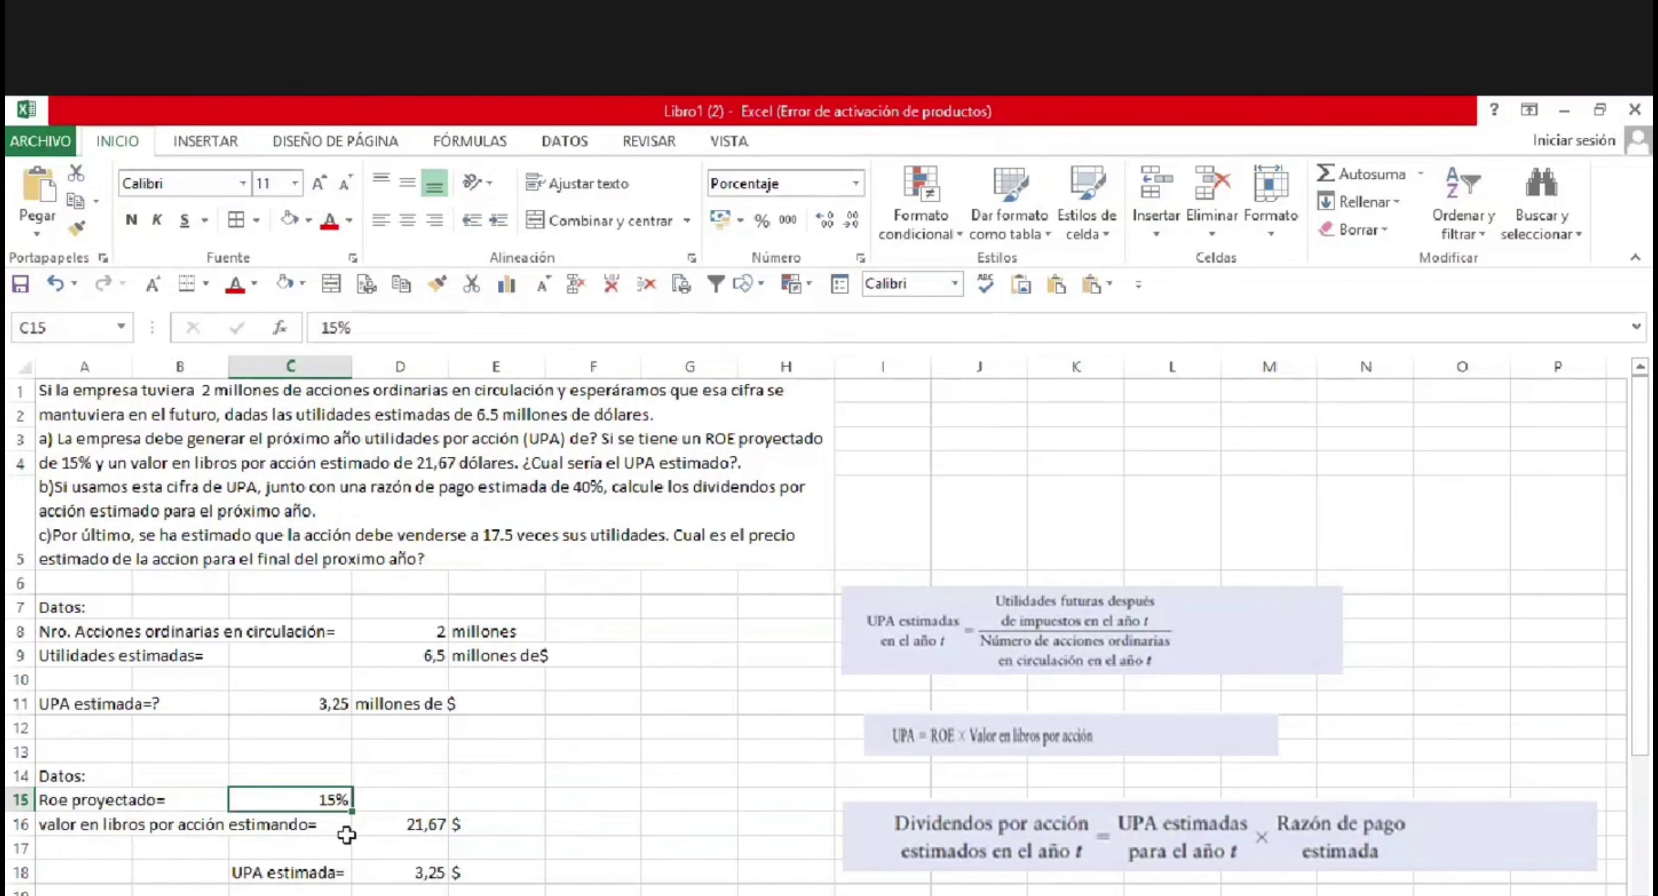
pyautogui.click(432, 822)
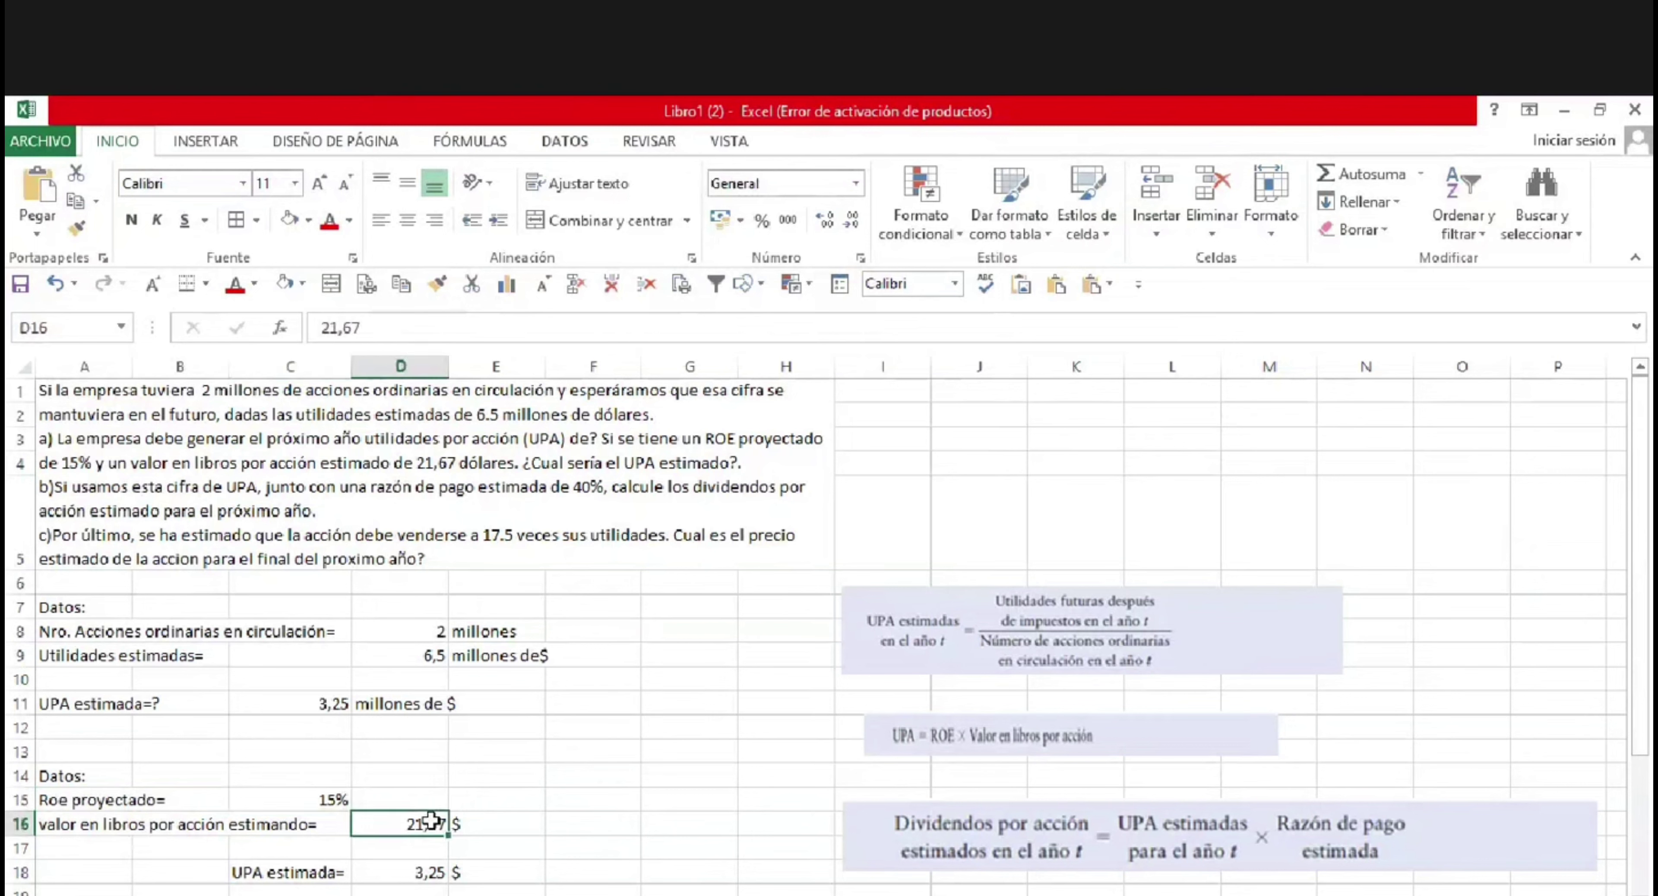
pyautogui.click(957, 752)
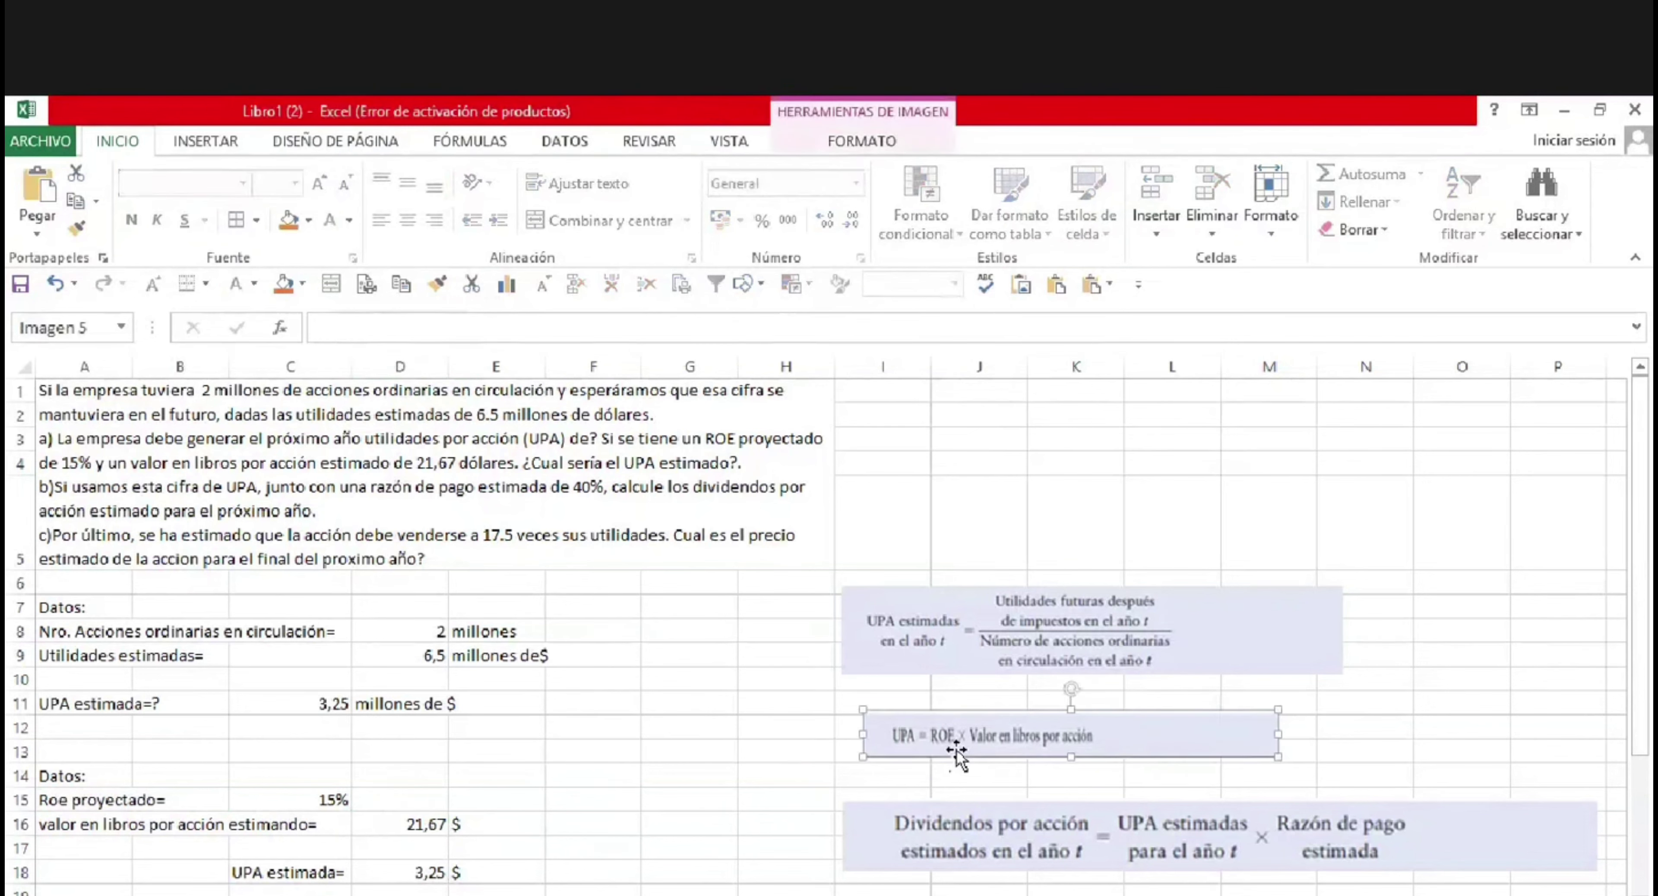
# Move the dividends picture out to column M, the ROE picture beside rows 16 to 18, and the UPA picture beside rows 8 to 11.
pyautogui.click(973, 848)
pyautogui.doubleClick(973, 847)
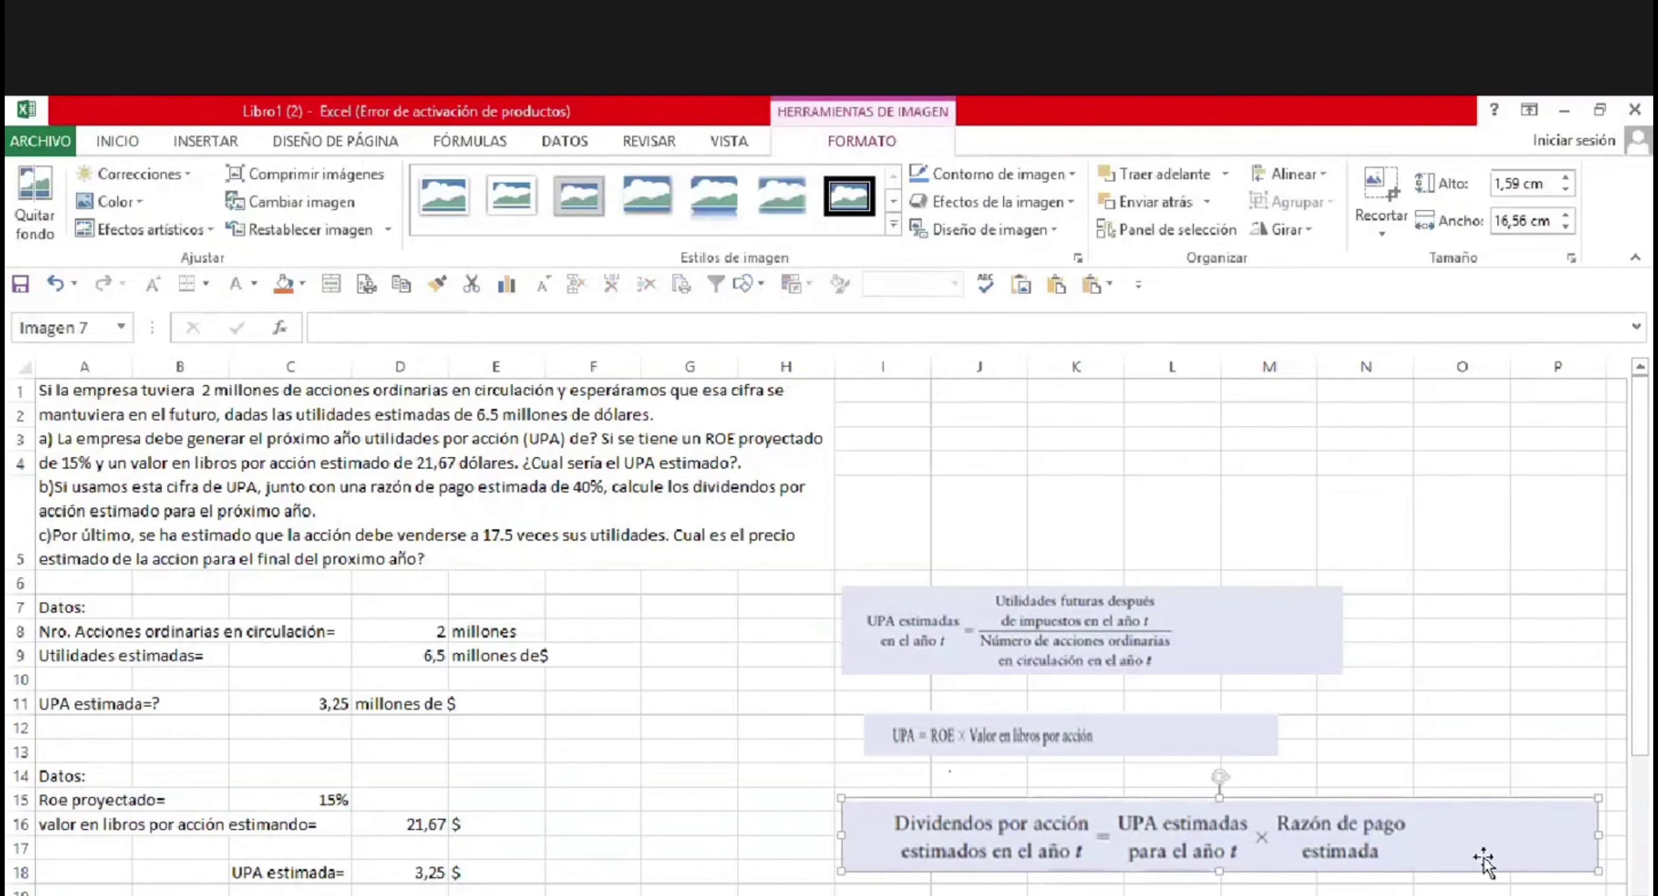
pyautogui.moveTo(1046, 836); pyautogui.dragTo(1471, 824)
pyautogui.moveTo(1049, 735); pyautogui.dragTo(812, 845)
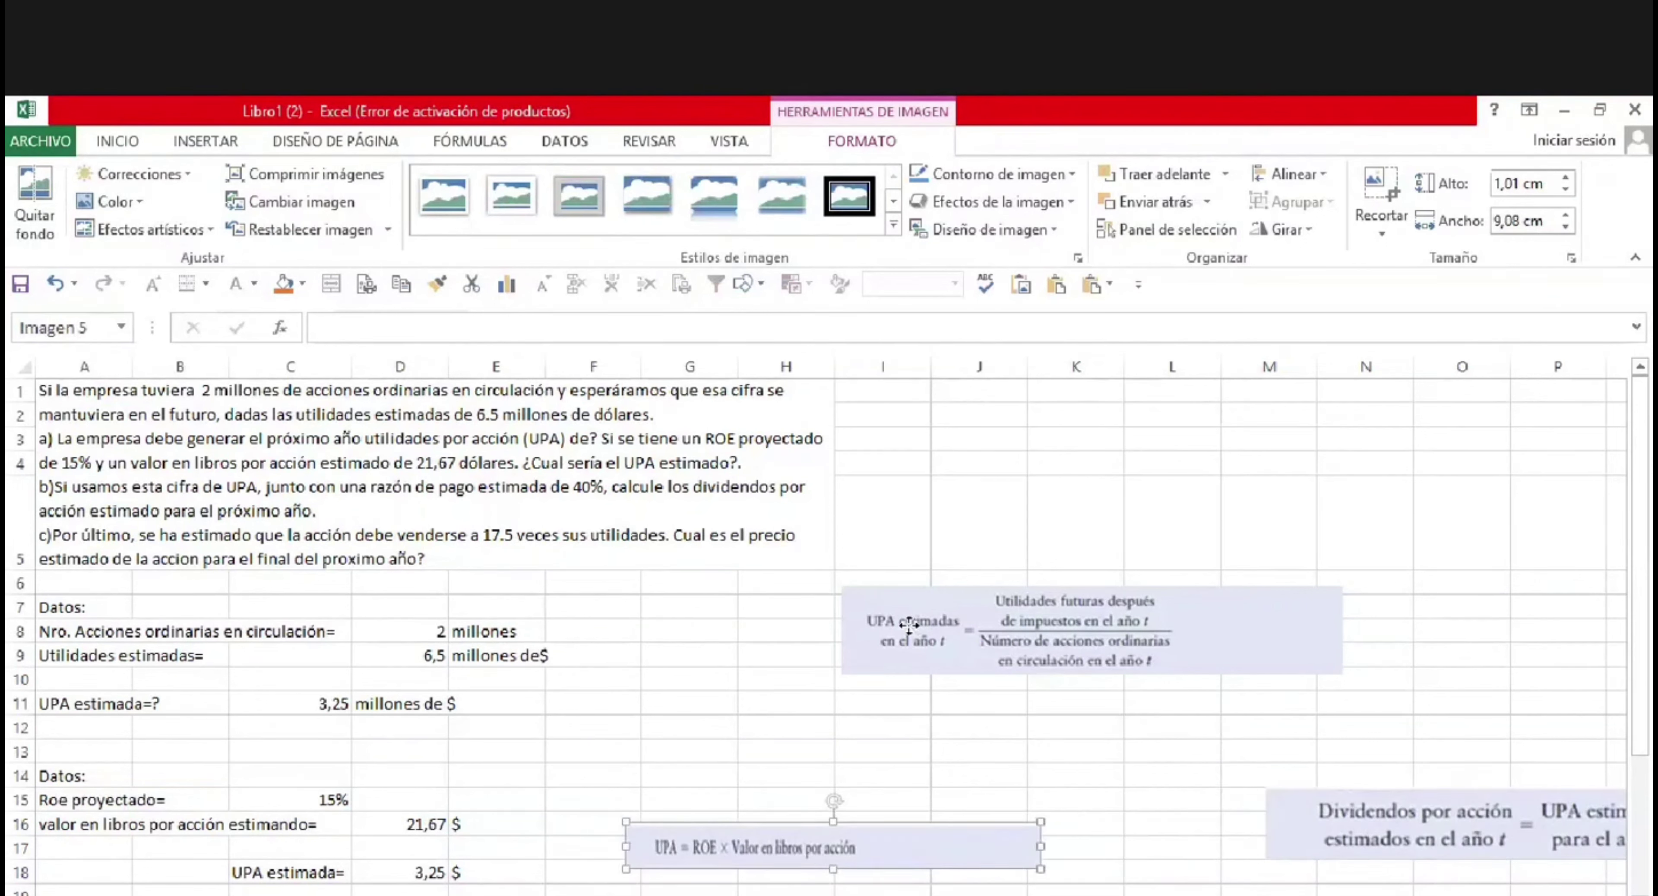
pyautogui.moveTo(852, 628); pyautogui.dragTo(646, 665)
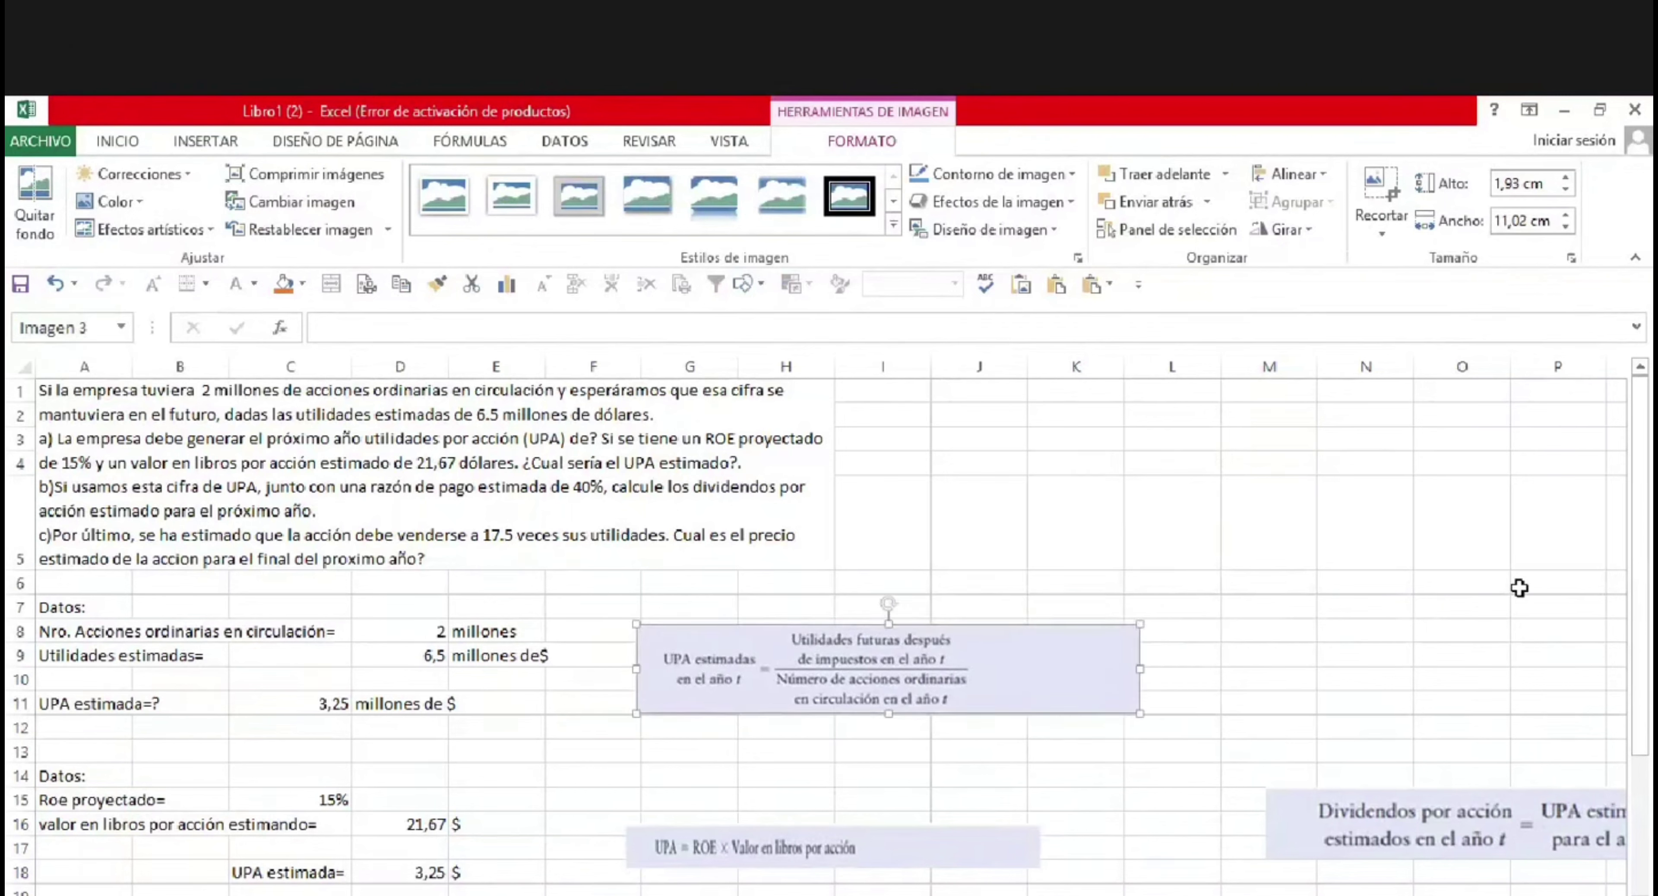
# Inspect the formula that calculates the estimated UPA in D18, leaving the cell as it is.
pyautogui.click(302, 874)
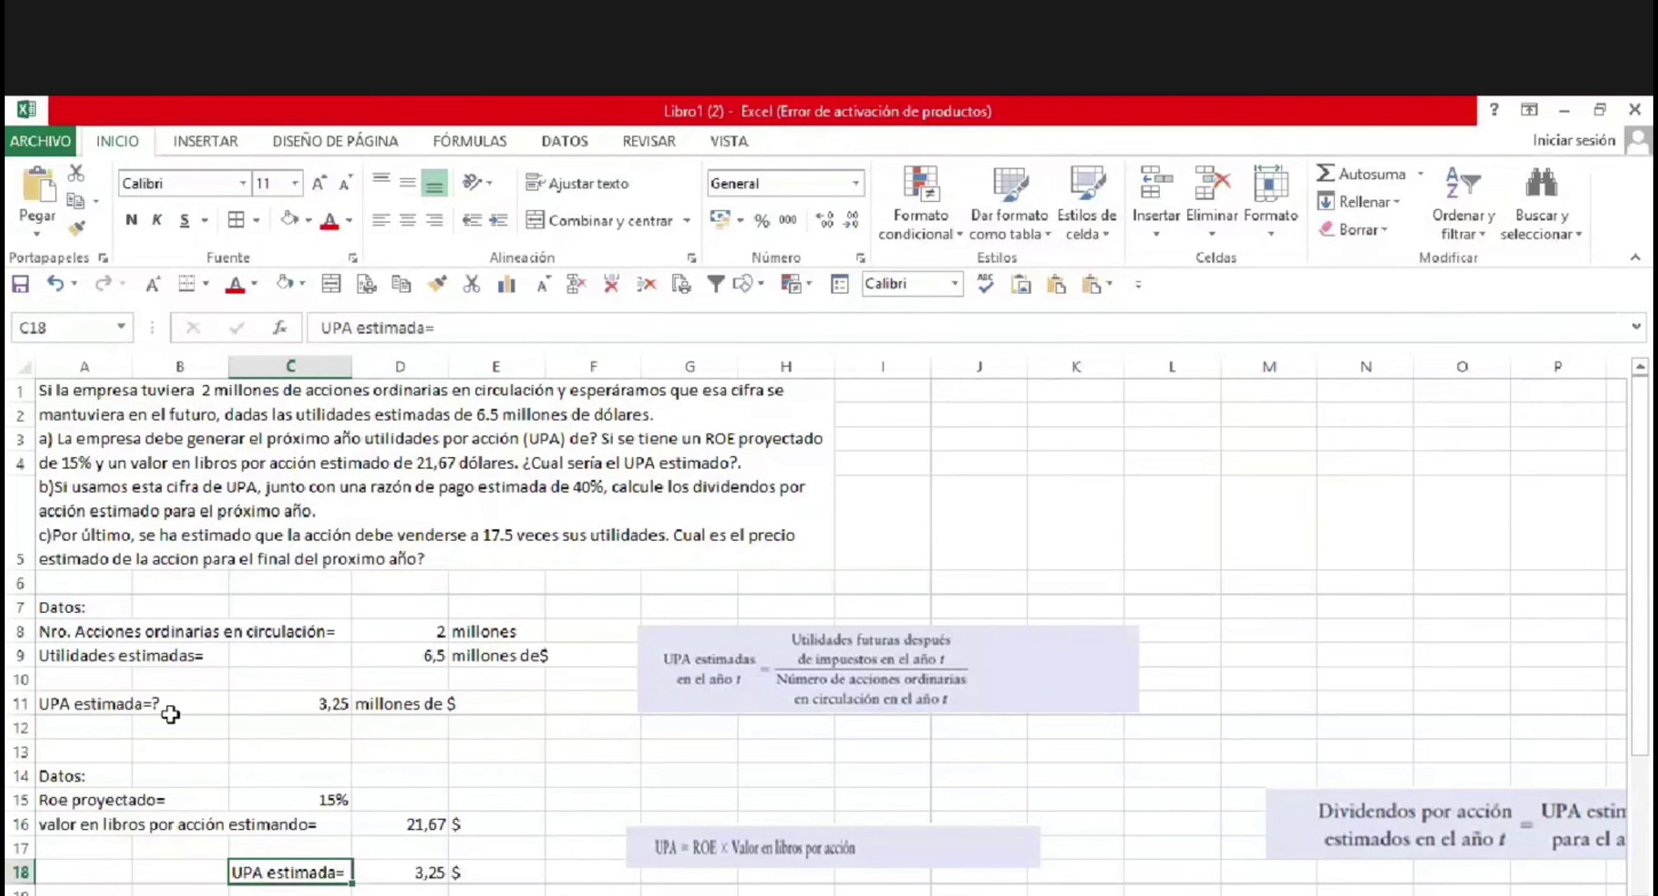
pyautogui.doubleClick(426, 874)
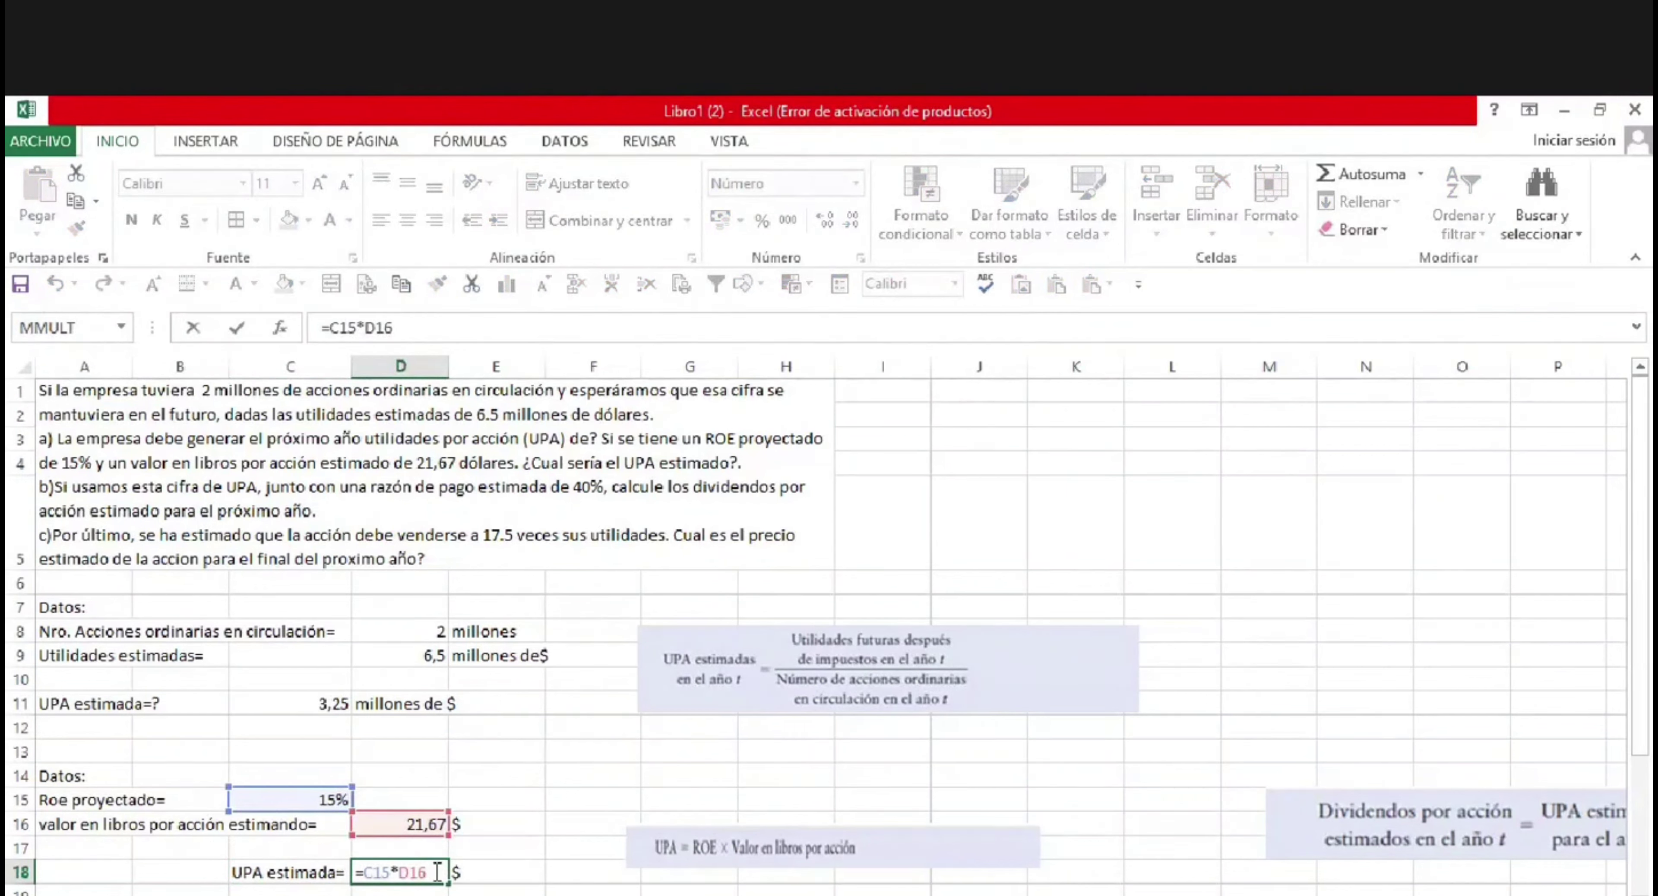
pyautogui.press('Return')
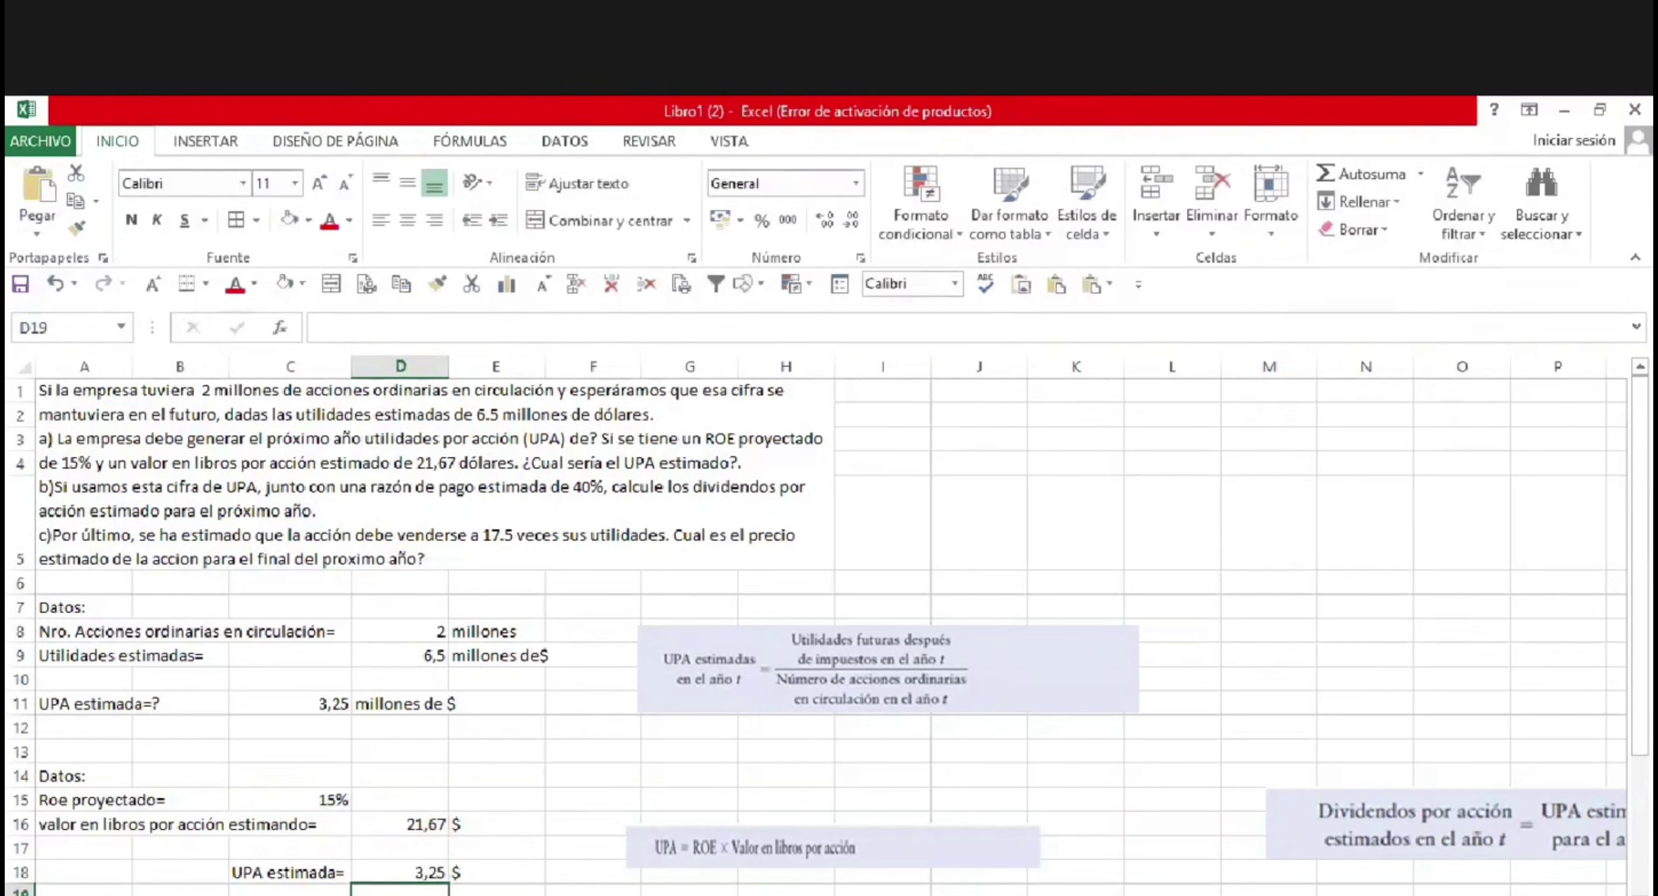
# Highlight the estimated UPA results in C11:D11 and C18:D18 with a yellow fill.
pyautogui.click(290, 699)
pyautogui.keyDown('shift'); pyautogui.click(389, 706); pyautogui.keyUp('shift')
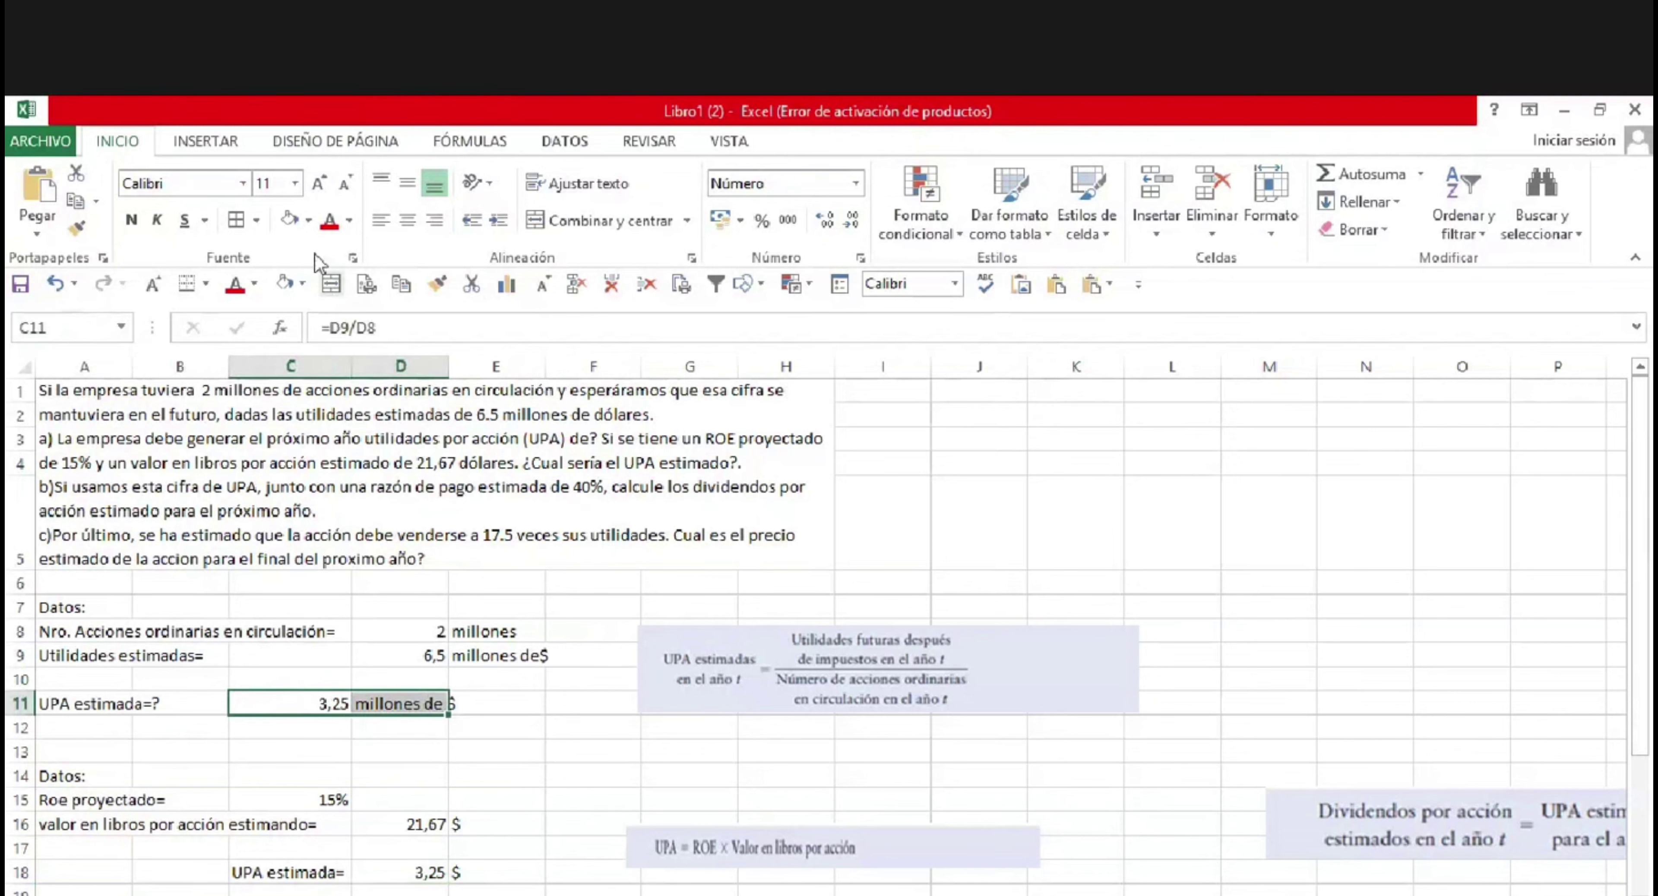
pyautogui.click(309, 220)
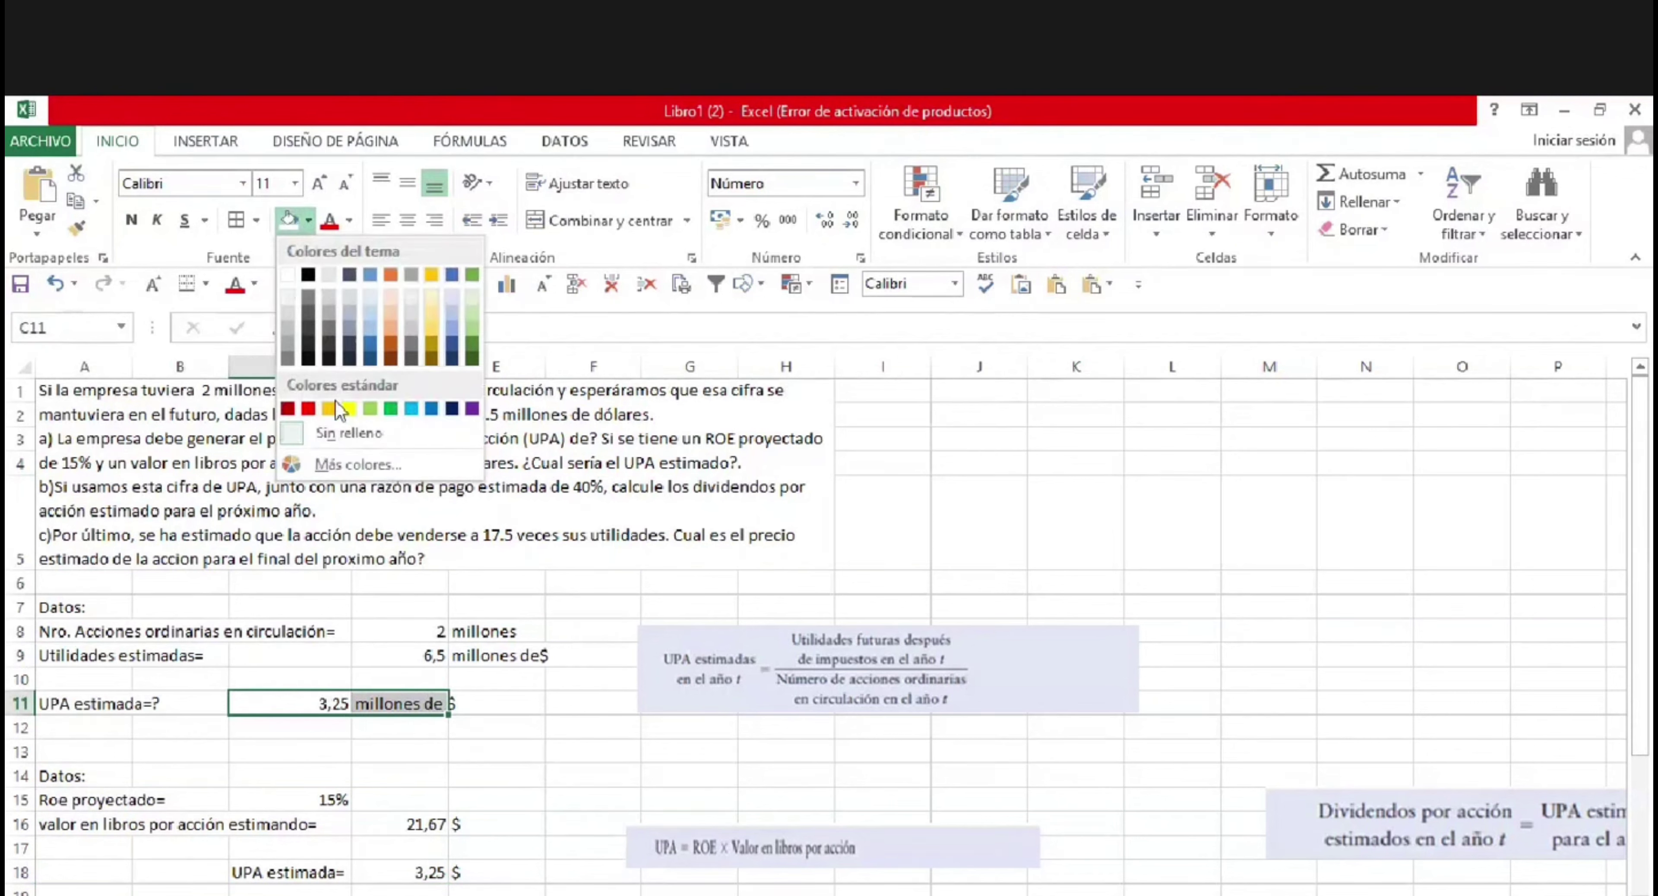
pyautogui.click(348, 409)
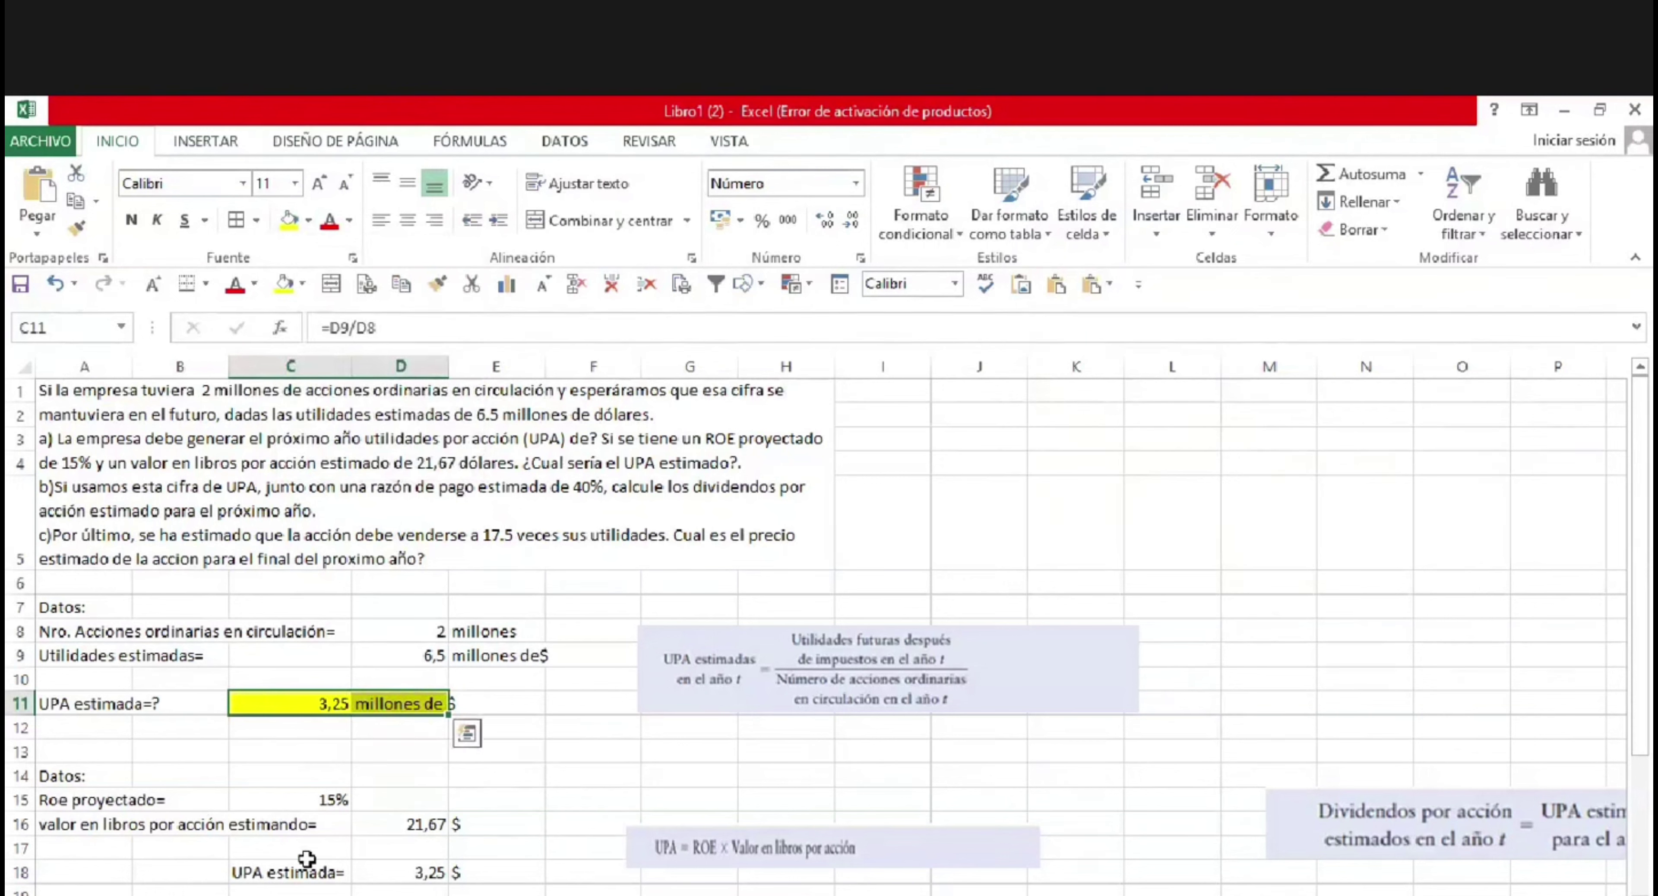
pyautogui.click(338, 872)
pyautogui.moveTo(338, 873); pyautogui.dragTo(418, 873)
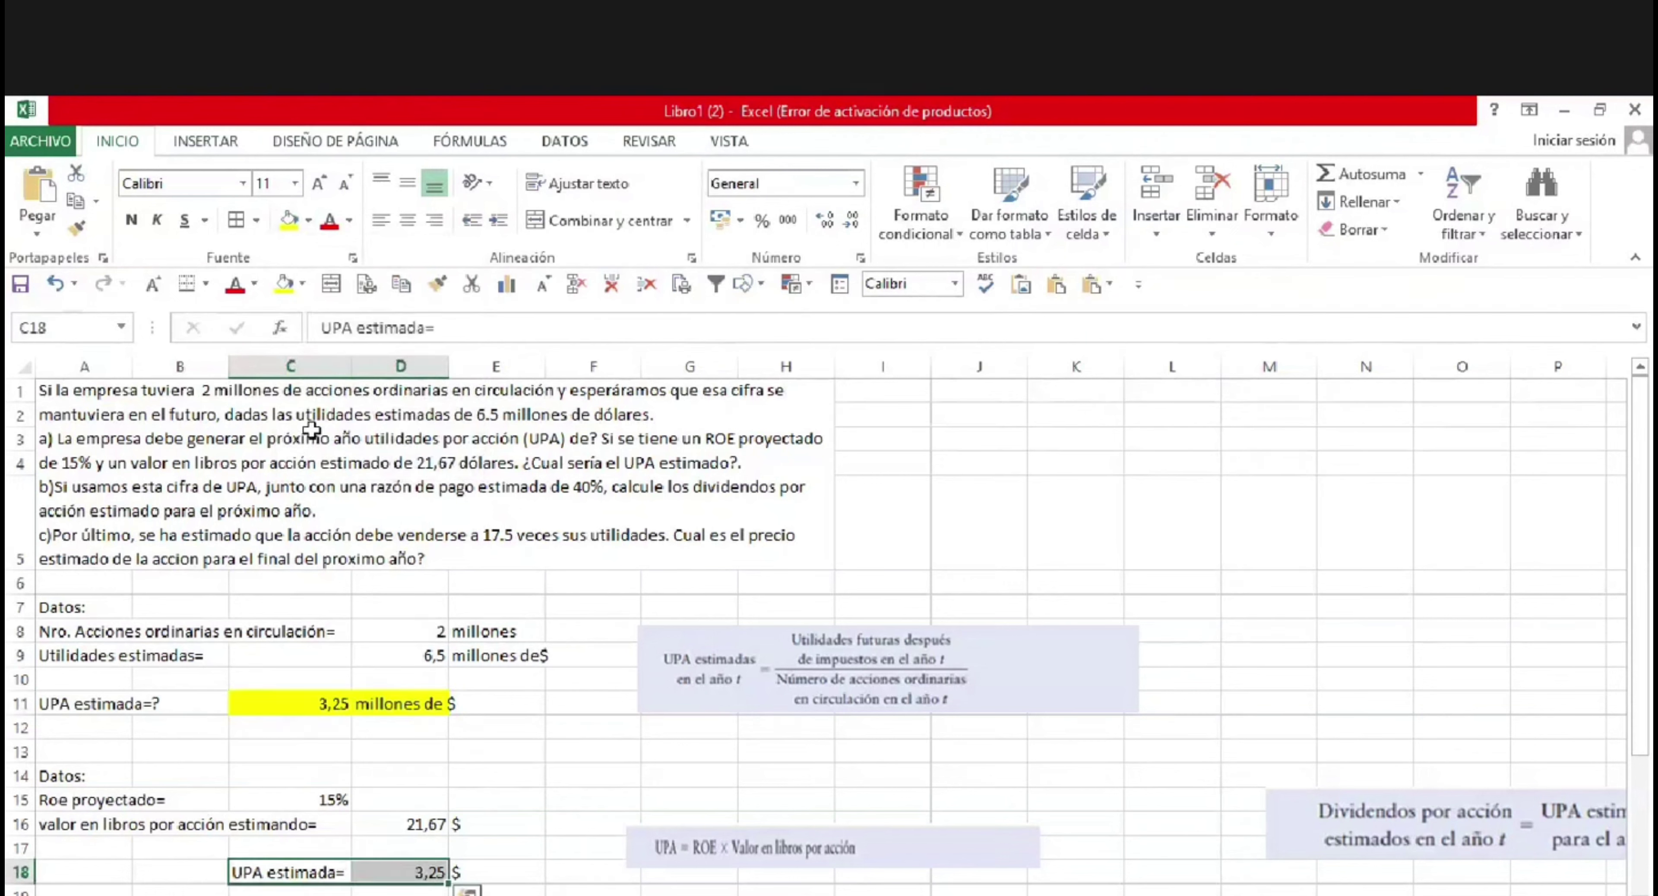
pyautogui.click(289, 221)
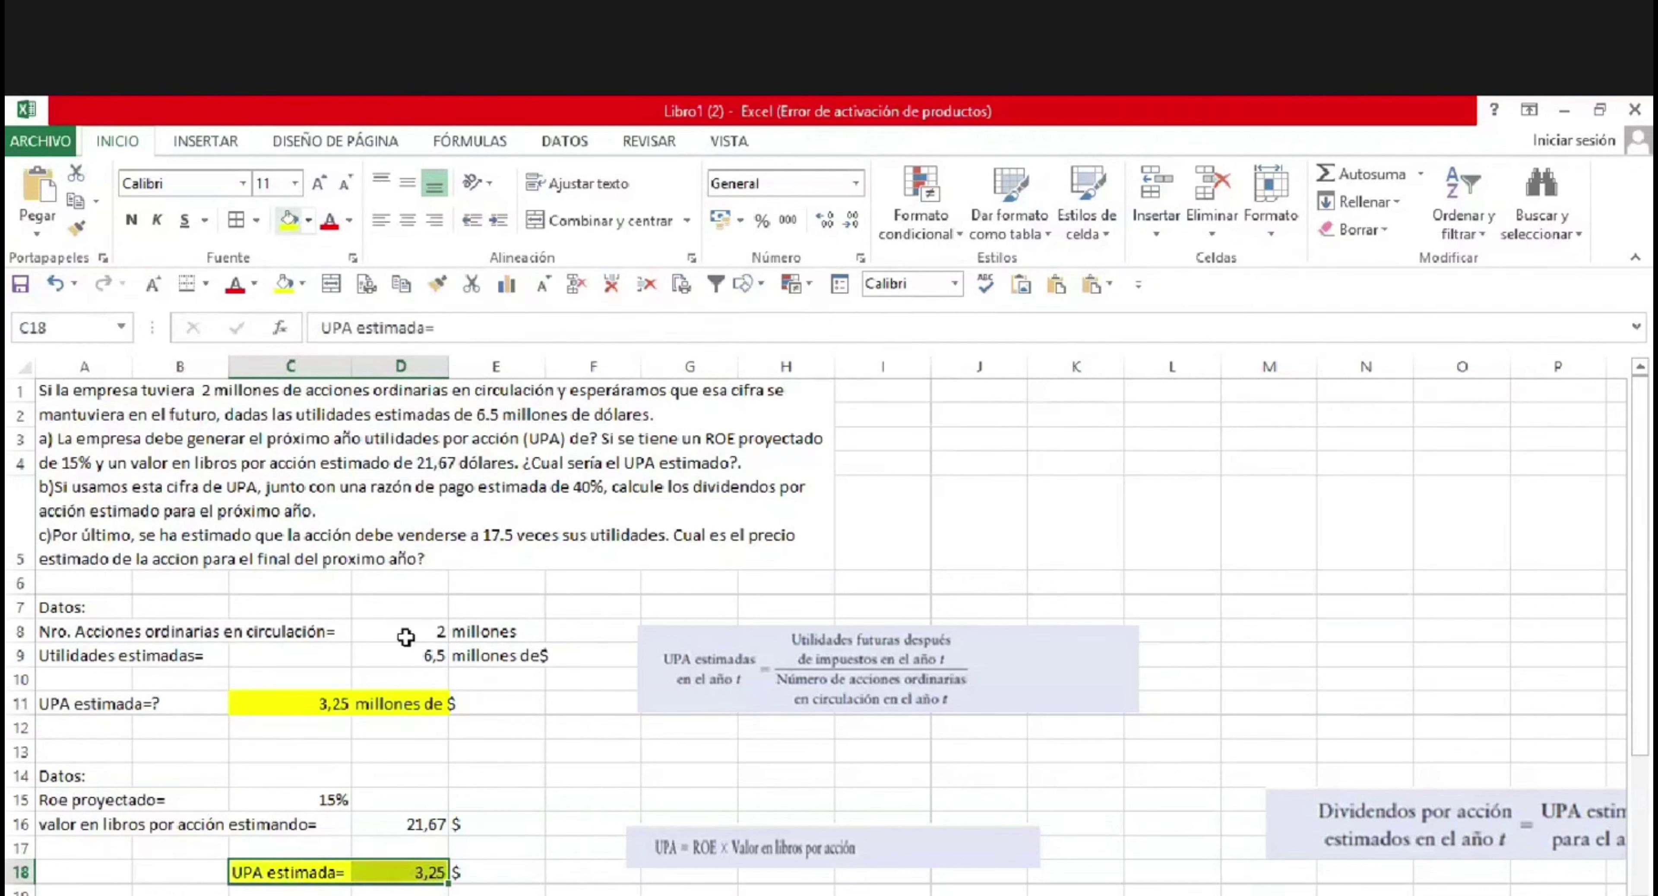
pyautogui.click(517, 823)
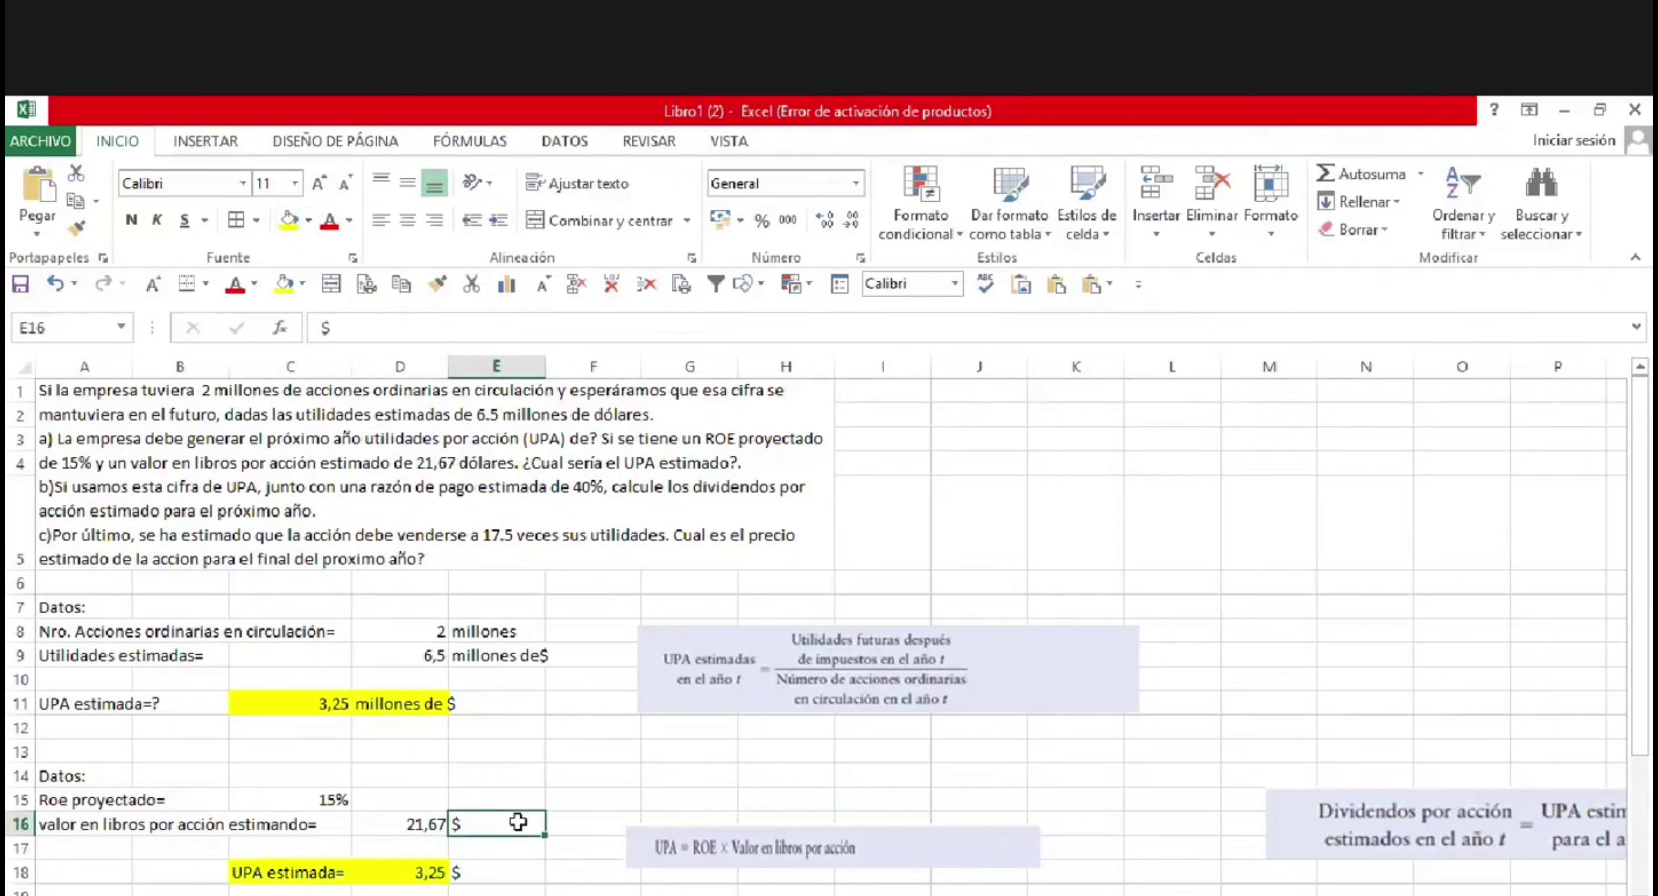
pyautogui.press('Down')
pyautogui.press('Down')
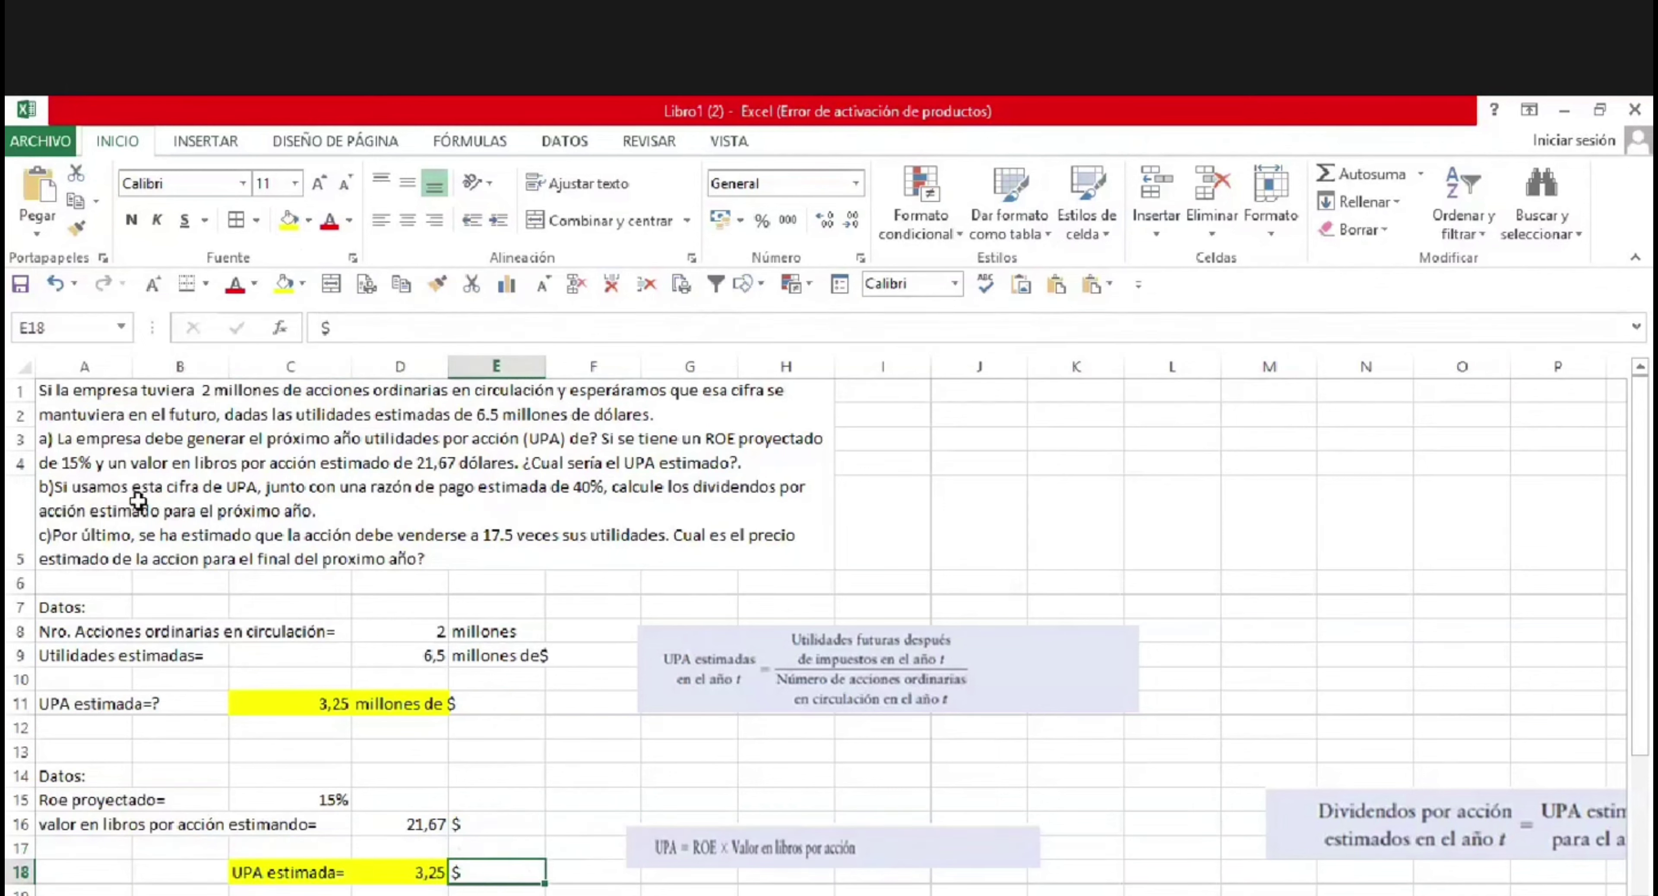
# Enter the label a) in A10 above the first UPA estimada result.
pyautogui.click(45, 679)
pyautogui.write('a)')
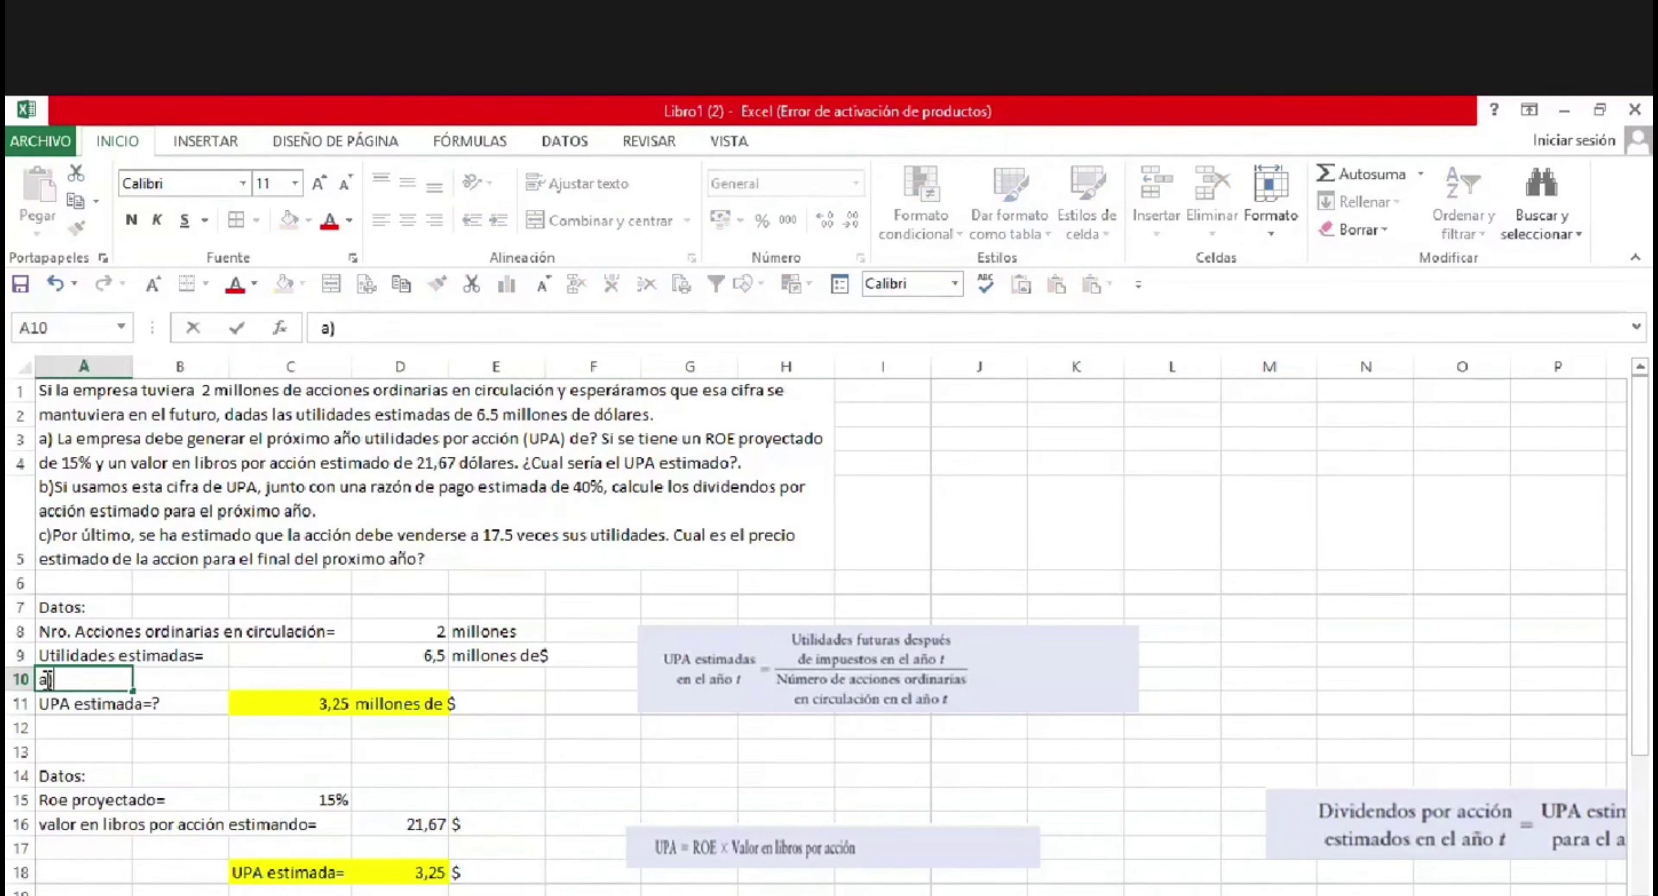
pyautogui.click(560, 796)
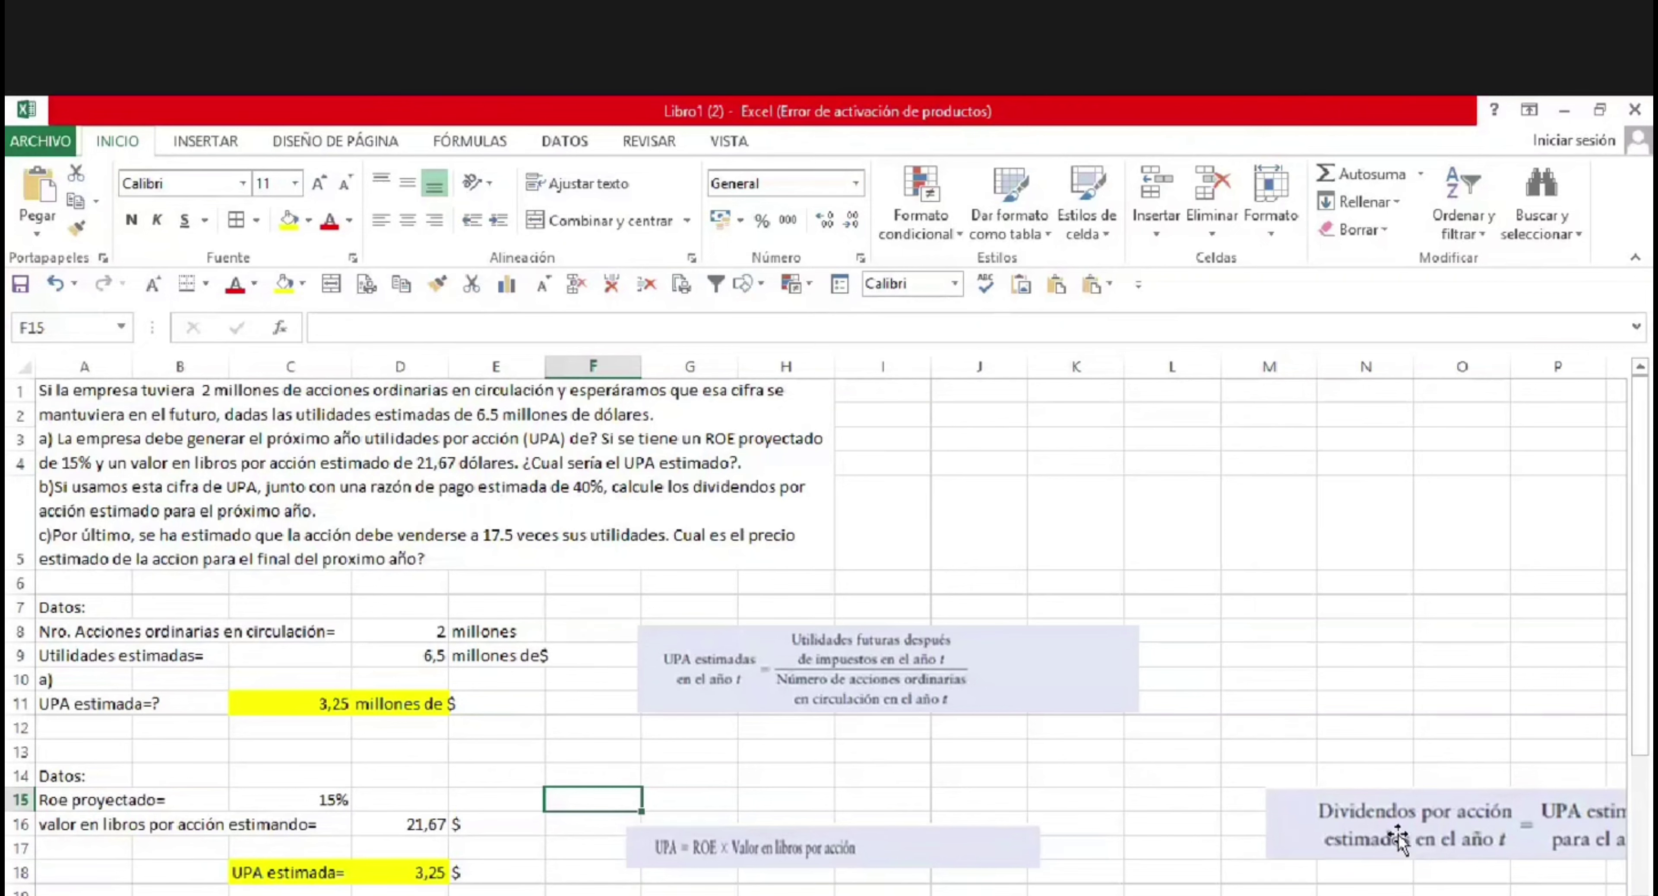
# Move the dividends-per-share formula picture beside the part b) data in rows 20 to 23.
pyautogui.moveTo(1397, 840); pyautogui.dragTo(1213, 828)
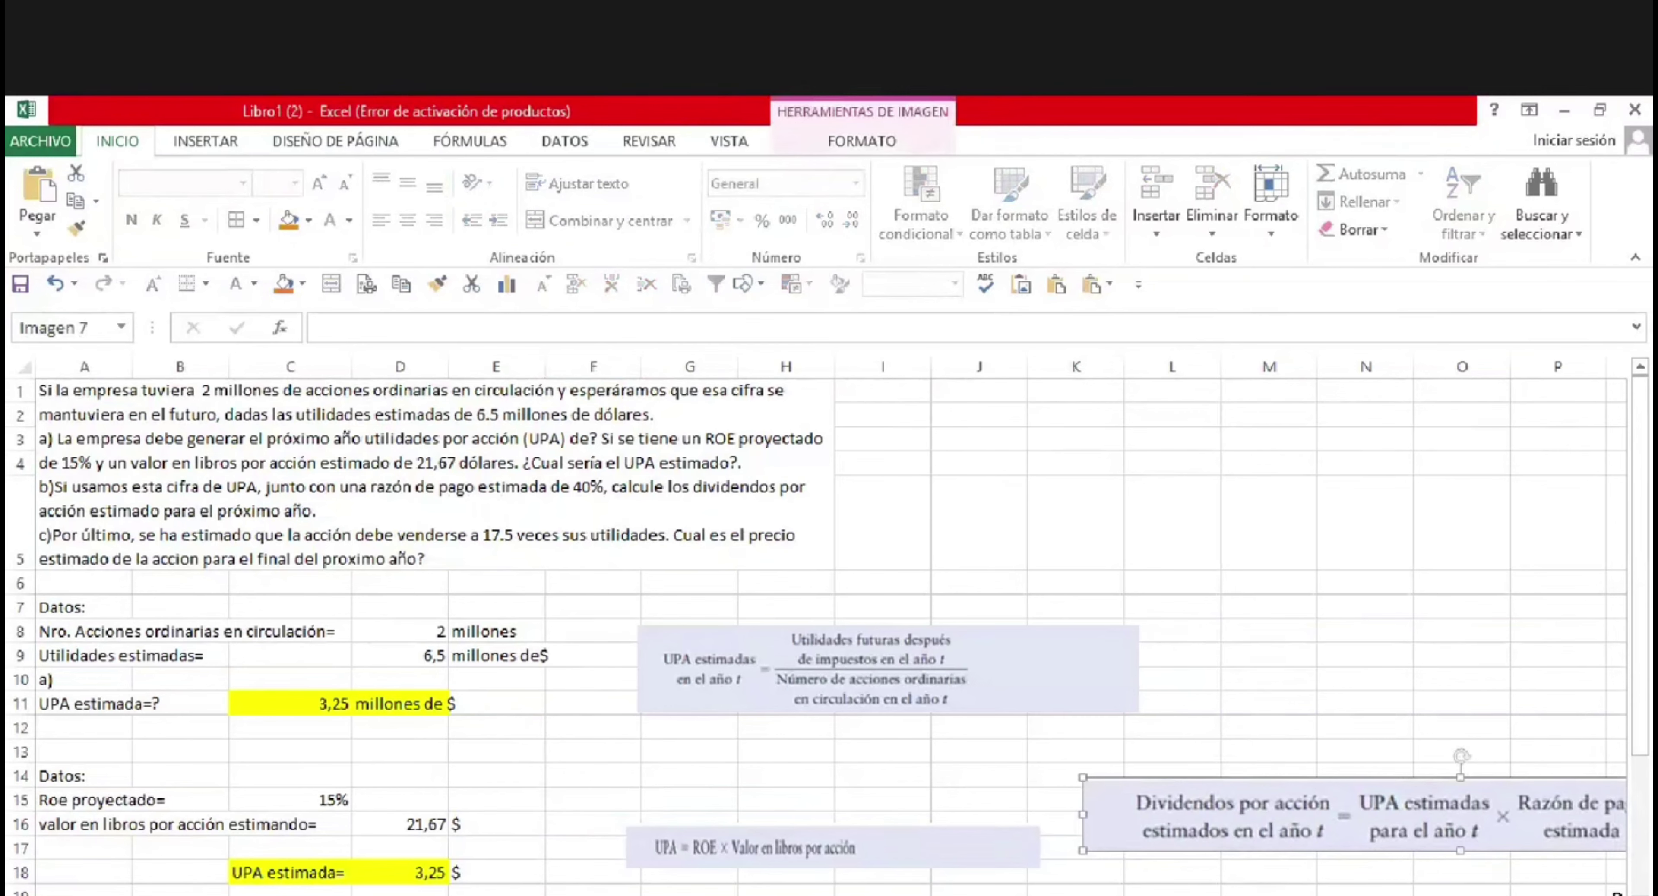
pyautogui.scroll(-3, 1472, 882)
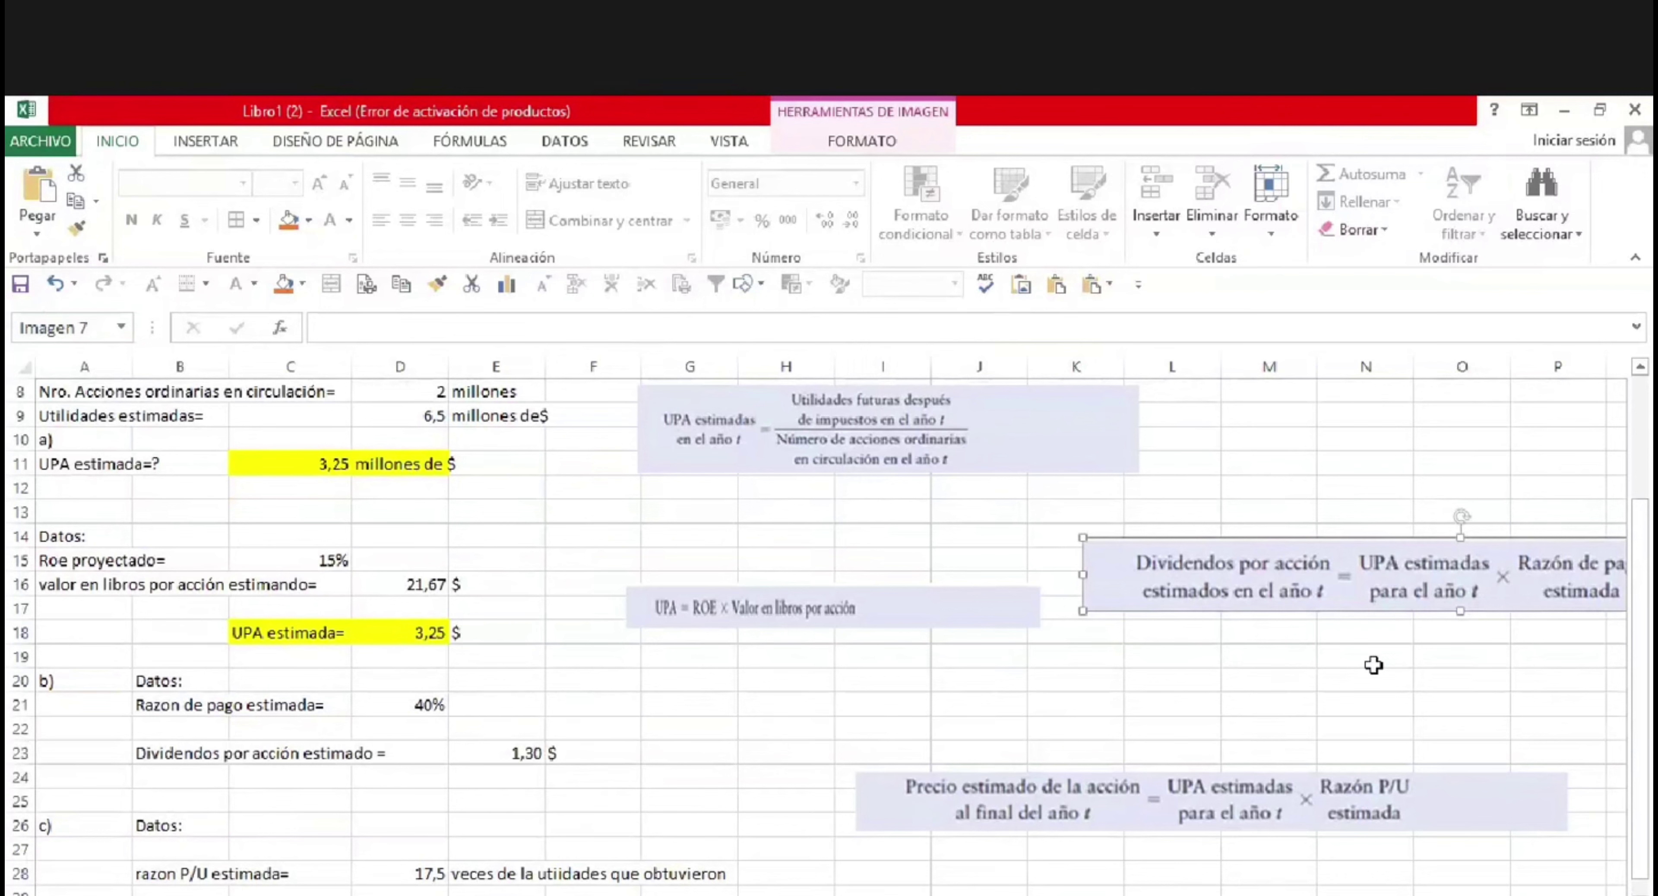
pyautogui.moveTo(1188, 583); pyautogui.dragTo(751, 721)
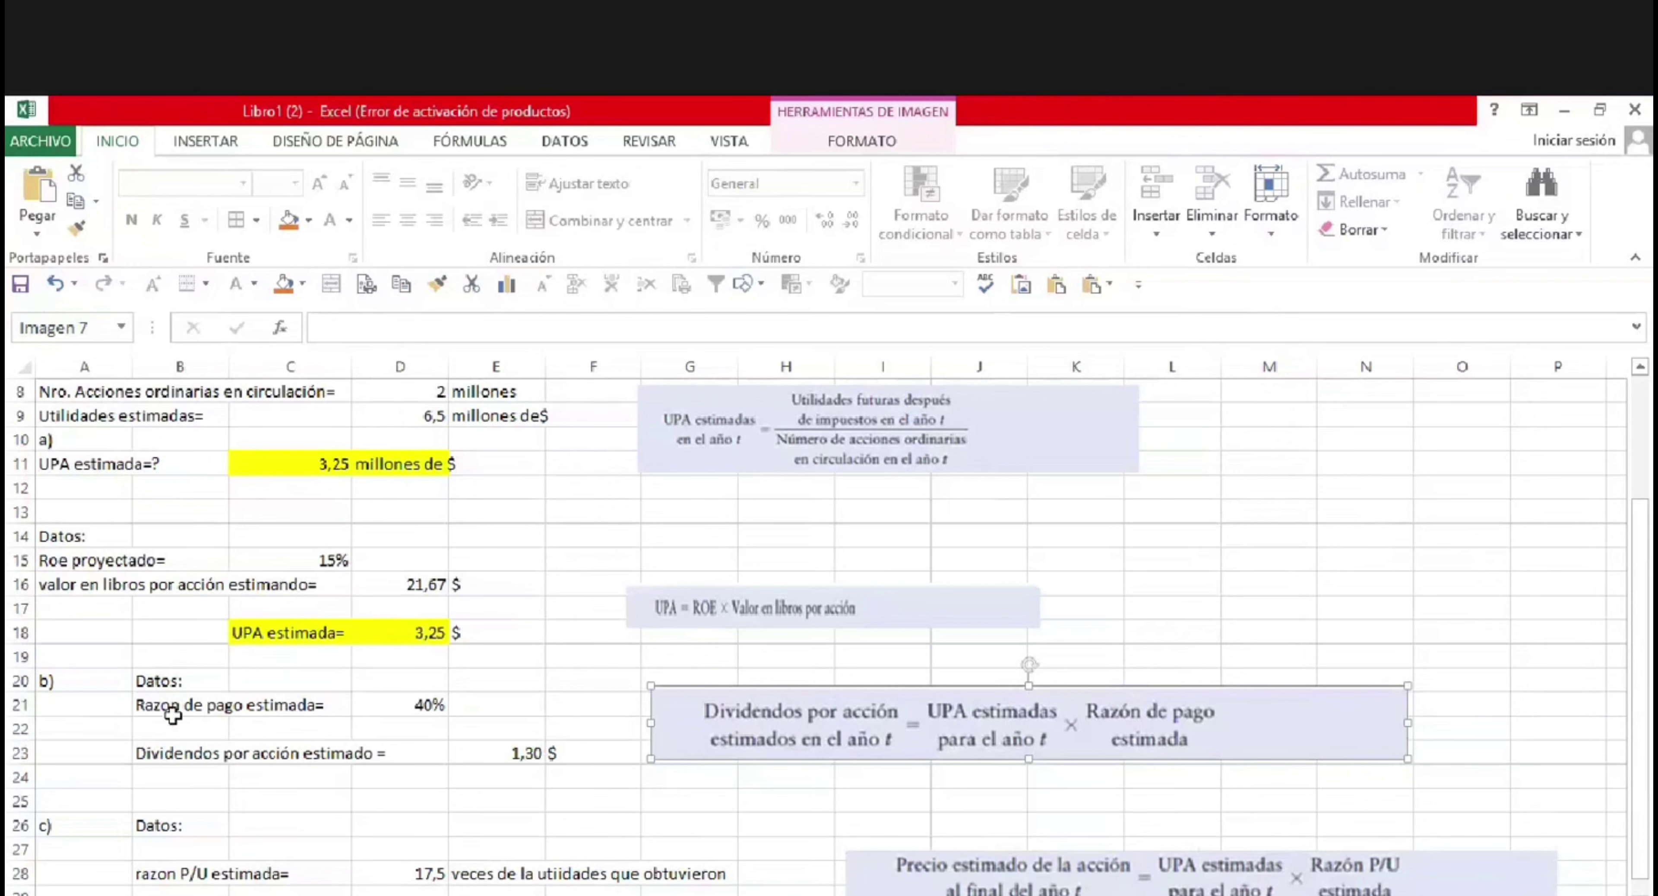
# Check the estimated payout ratio in row 21 against part b) of the problem statement.
pyautogui.click(159, 710)
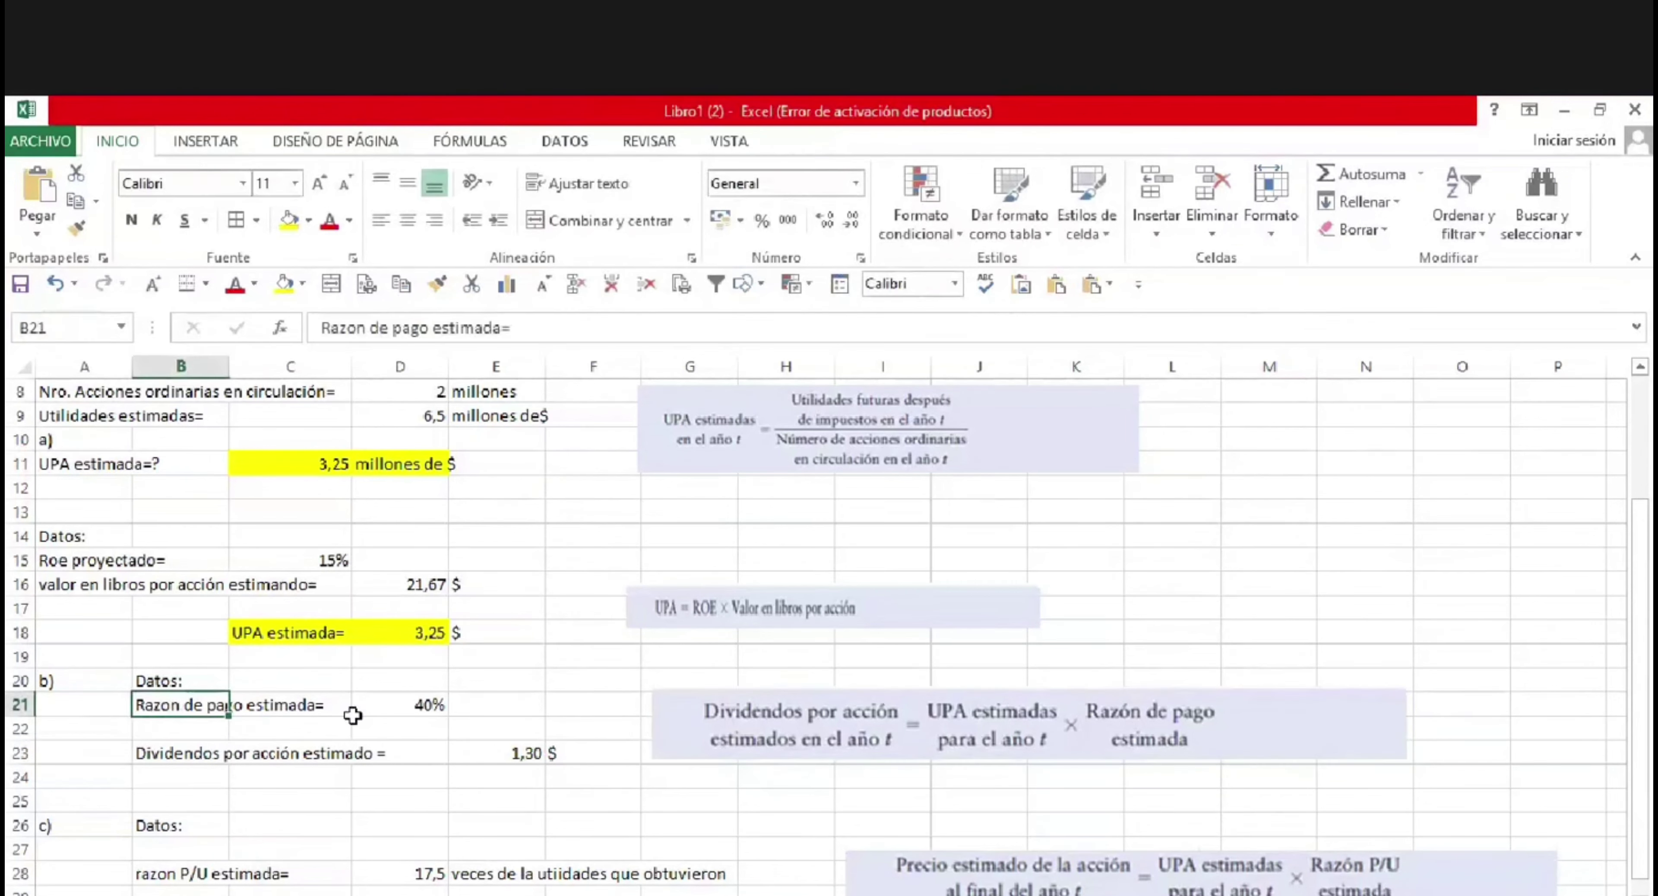
pyautogui.click(433, 699)
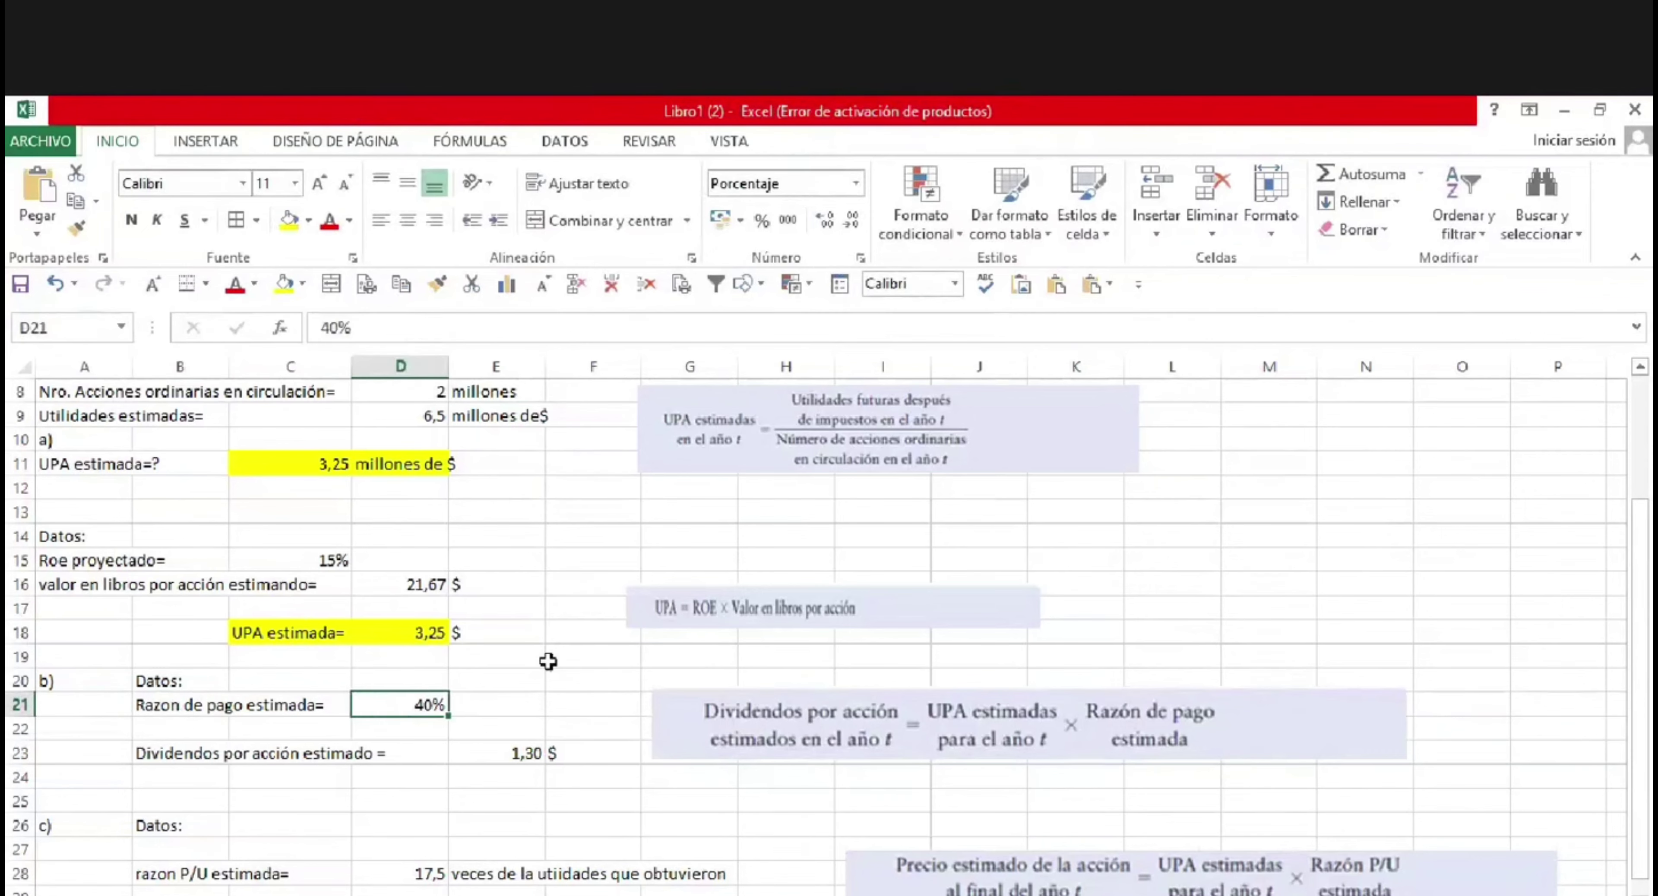
pyautogui.press('Up')
pyautogui.press('Up')
pyautogui.press('Up')
pyautogui.press('Up')
pyautogui.press('Up')
pyautogui.press('Up')
pyautogui.press('Up')
pyautogui.press('Up')
pyautogui.press('Up')
pyautogui.press('Up')
pyautogui.press('Up')
pyautogui.hotkey('ctrl', 'Home')
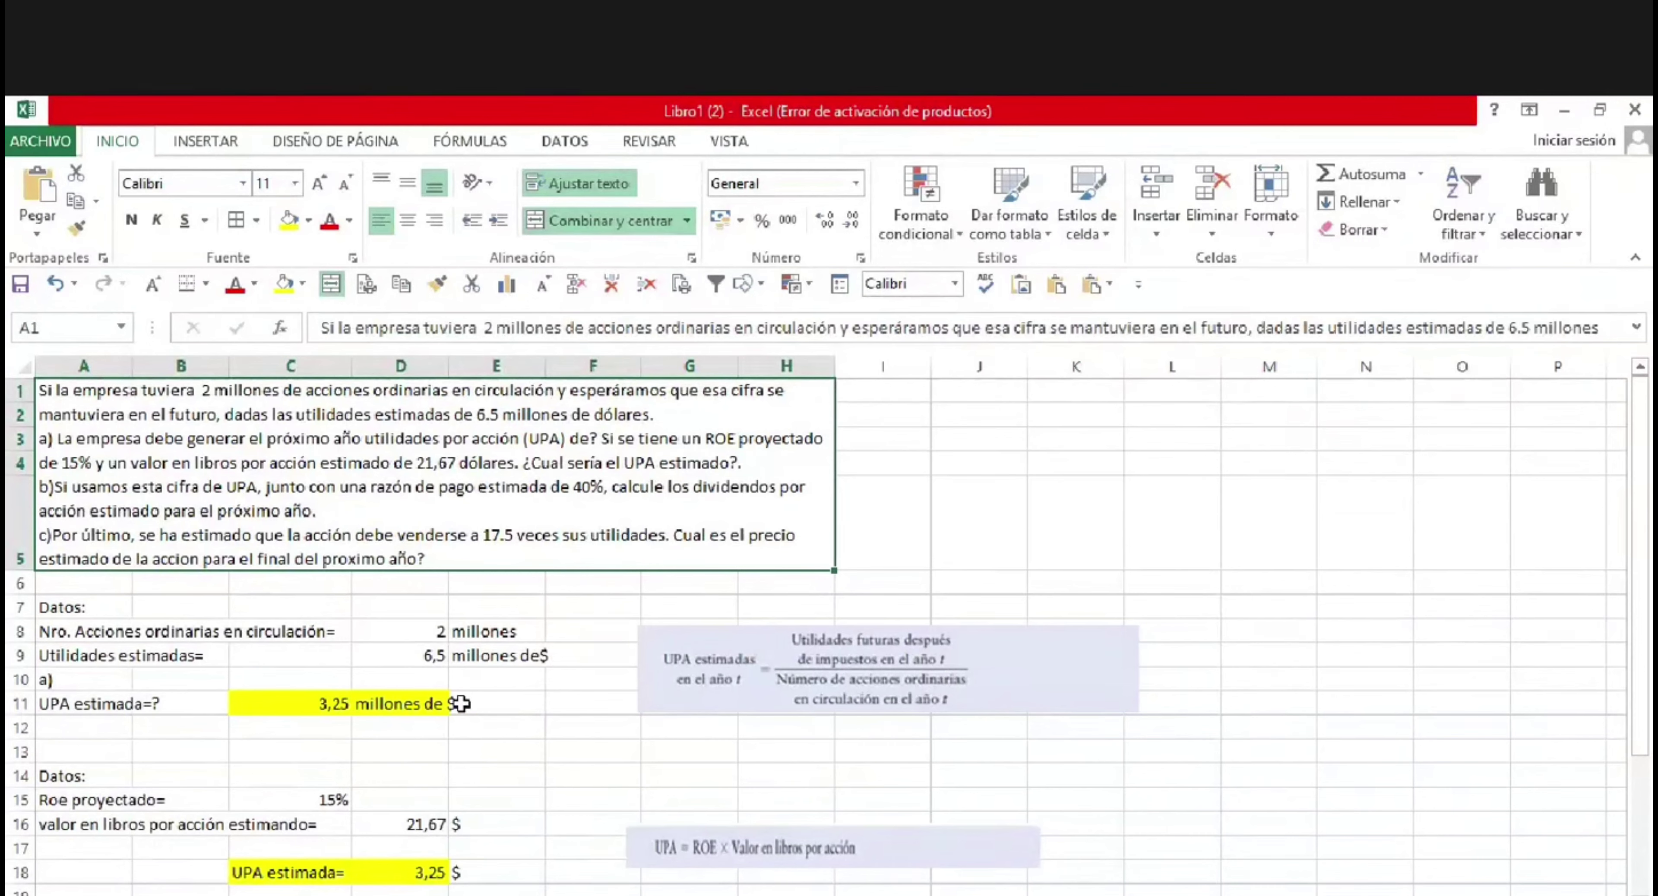
# Shift the UPA estimadas and ROE formula pictures slightly left so both begin in column F beside their data.
pyautogui.press('Down')
pyautogui.press('Down')
pyautogui.press('Down')
pyautogui.press('Down')
pyautogui.press('Down')
pyautogui.press('Down')
pyautogui.press('Down')
pyautogui.press('Down')
pyautogui.press('Down')
pyautogui.press('Down')
pyautogui.press('Down')
pyautogui.press('Down')
pyautogui.press('Down')
pyautogui.press('Down')
pyautogui.press('Down')
pyautogui.press('Down')
pyautogui.press('Down')
pyautogui.press('Down')
pyautogui.press('Down')
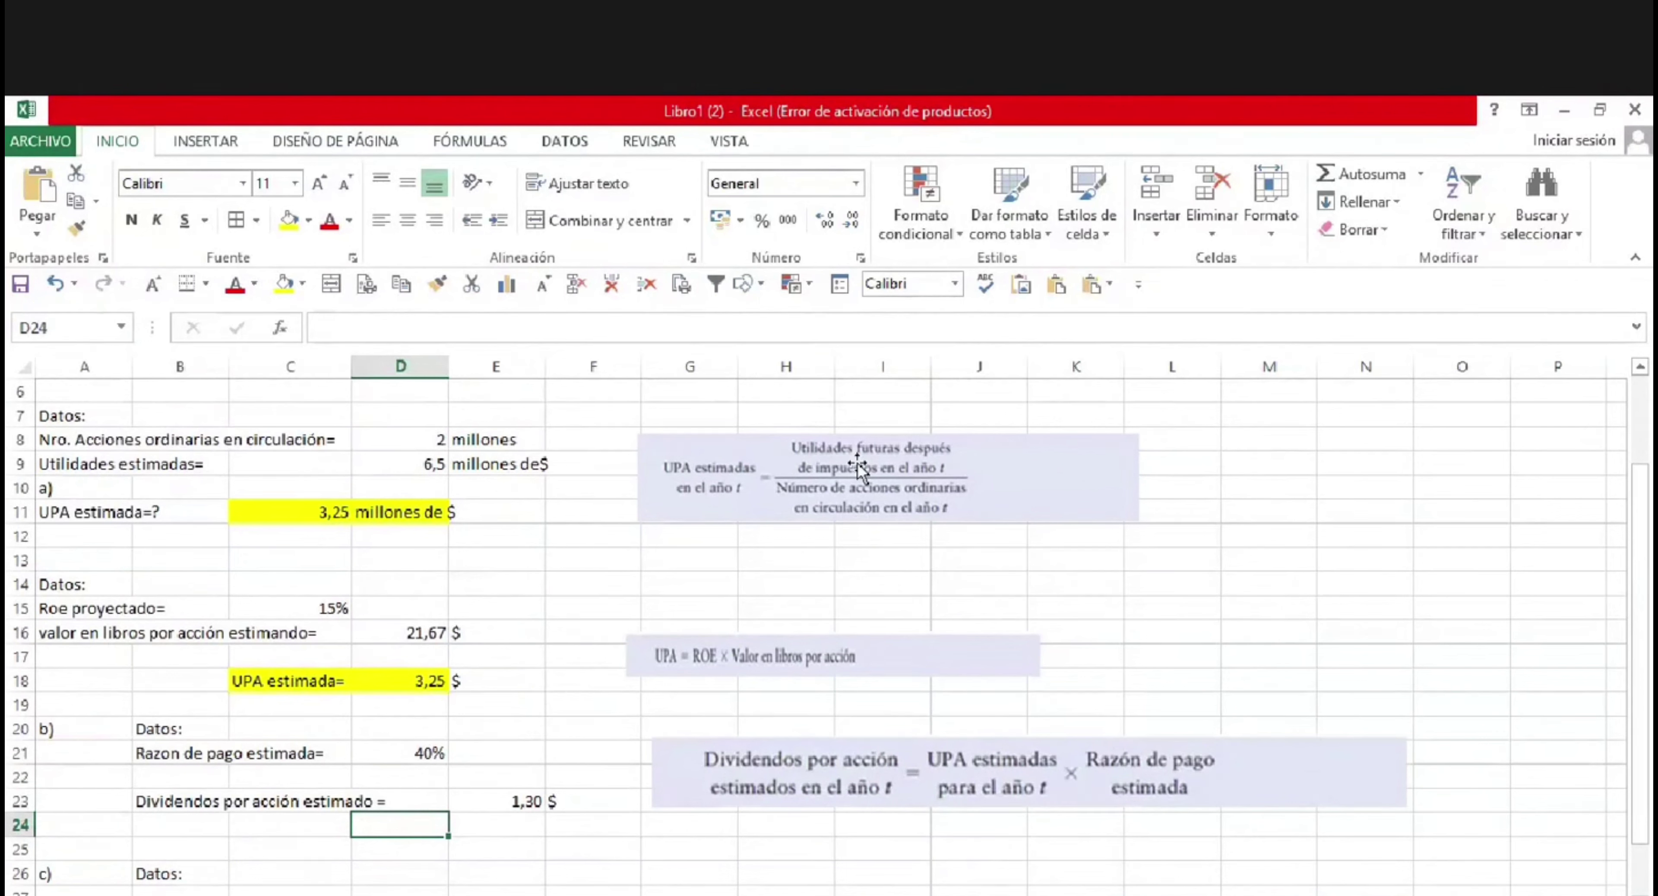
pyautogui.moveTo(848, 473); pyautogui.dragTo(800, 502)
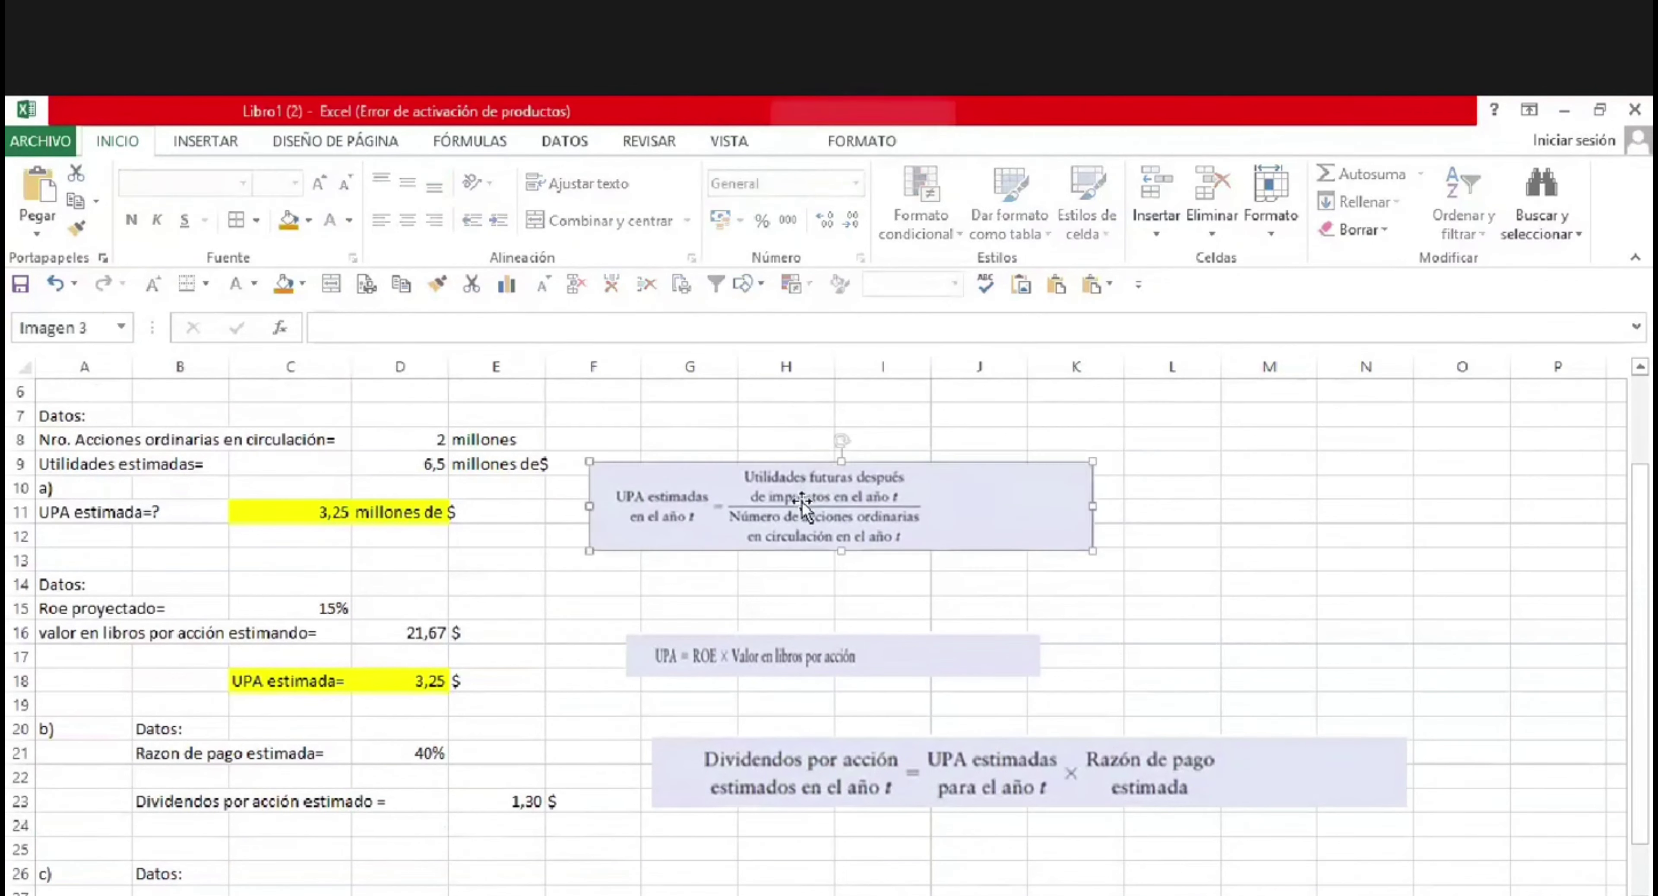
pyautogui.moveTo(740, 653); pyautogui.dragTo(709, 655)
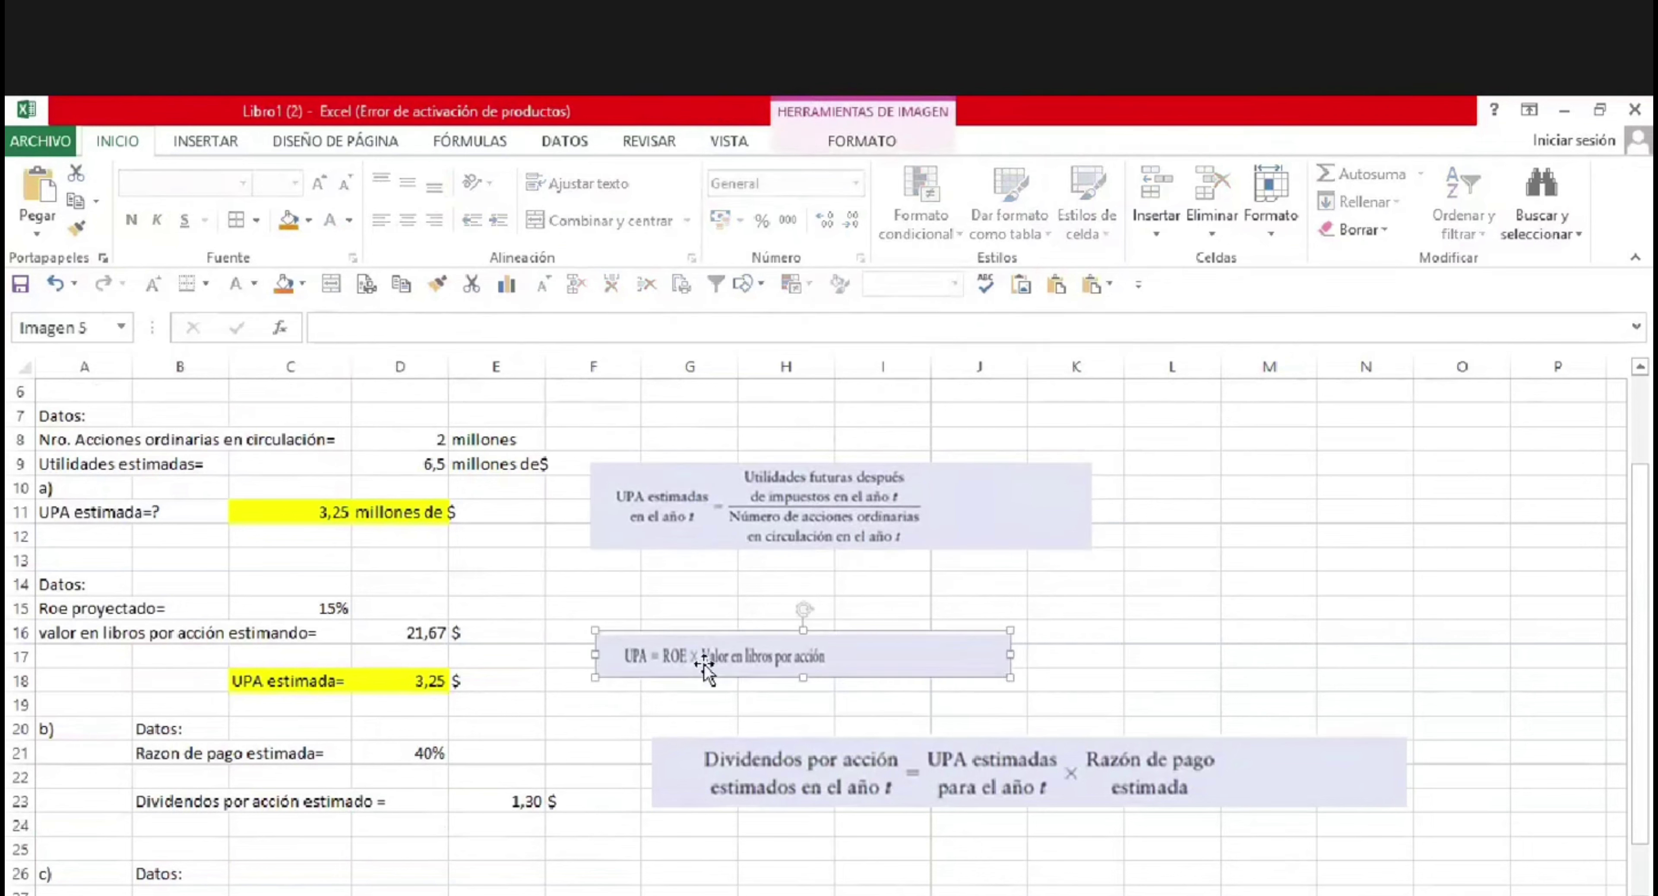
# Compare the formulas behind the two estimated UPA results in C11 and D18.
pyautogui.click(325, 510)
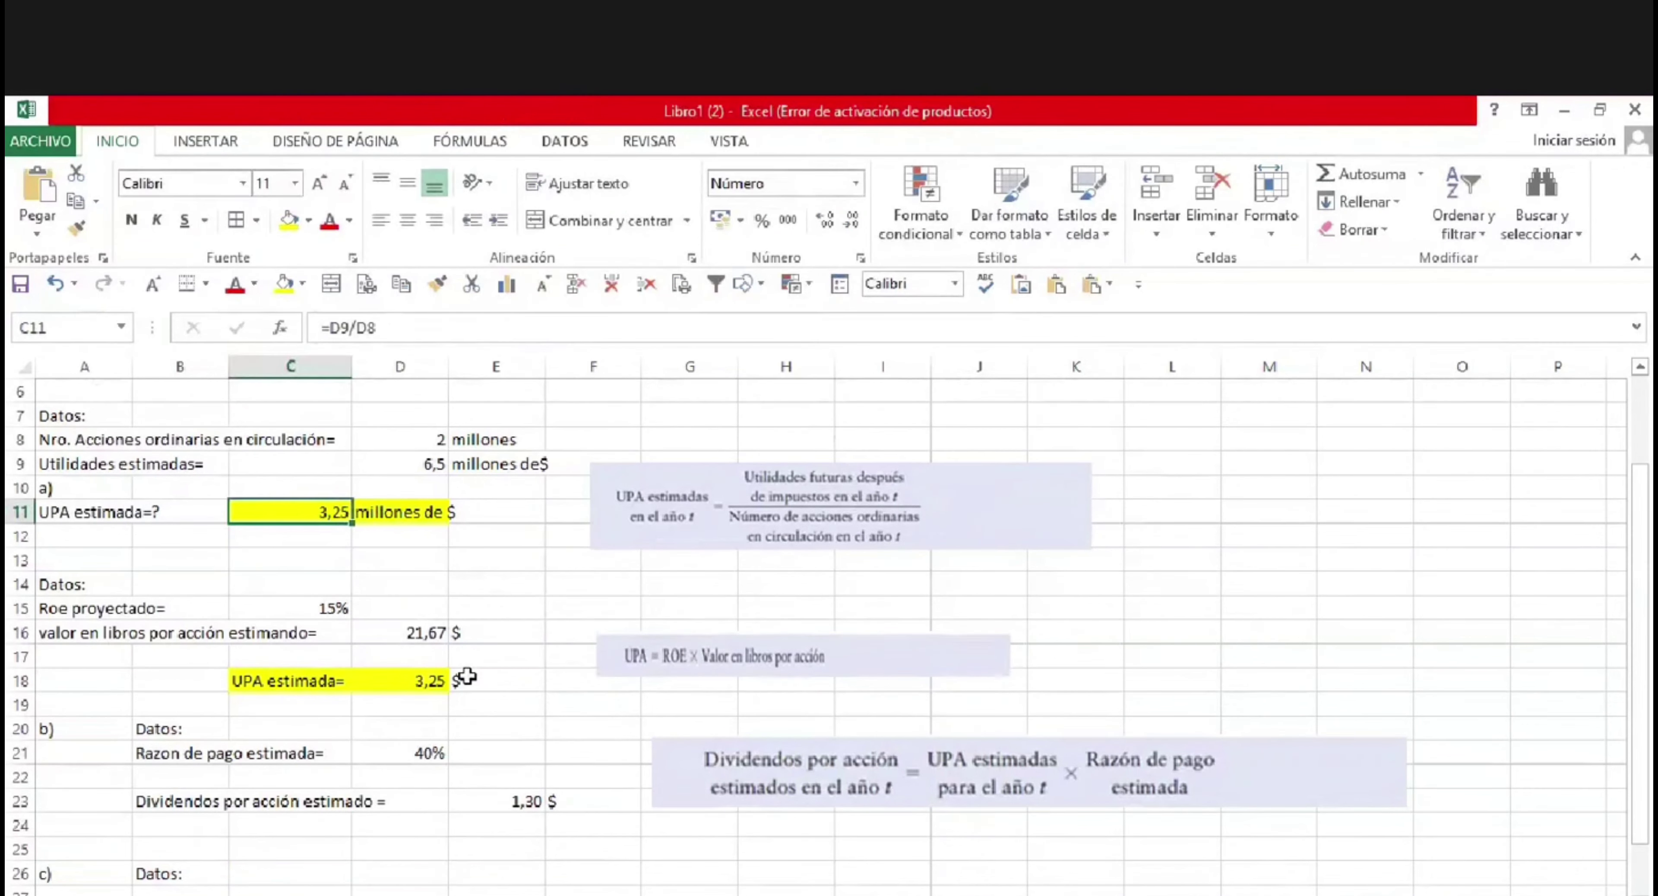
pyautogui.click(431, 688)
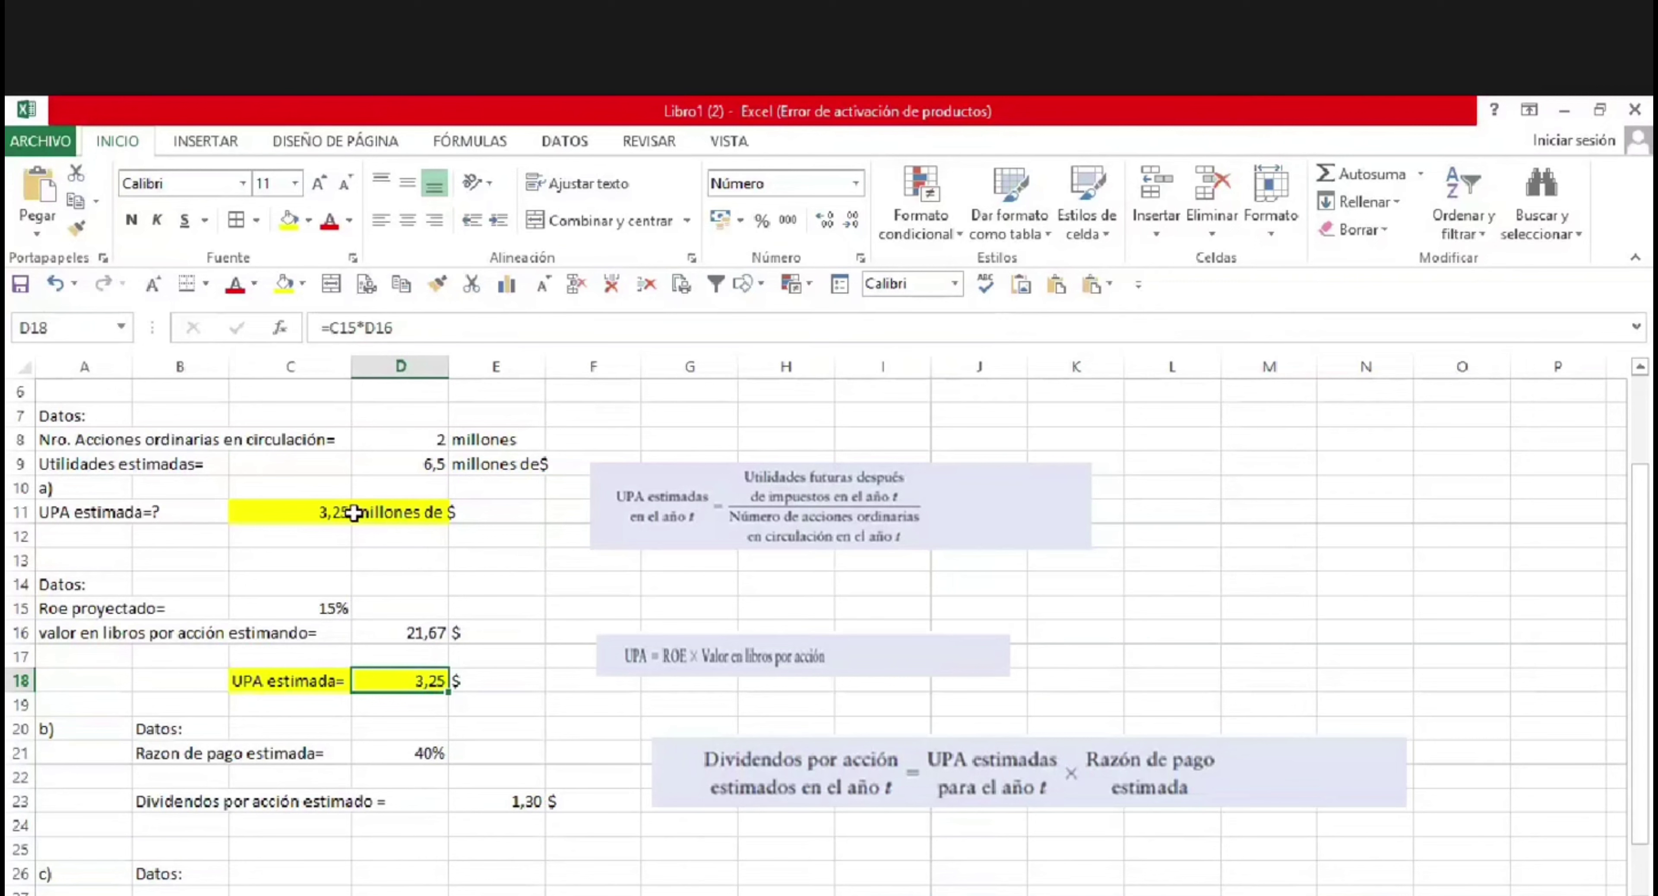
pyautogui.click(336, 514)
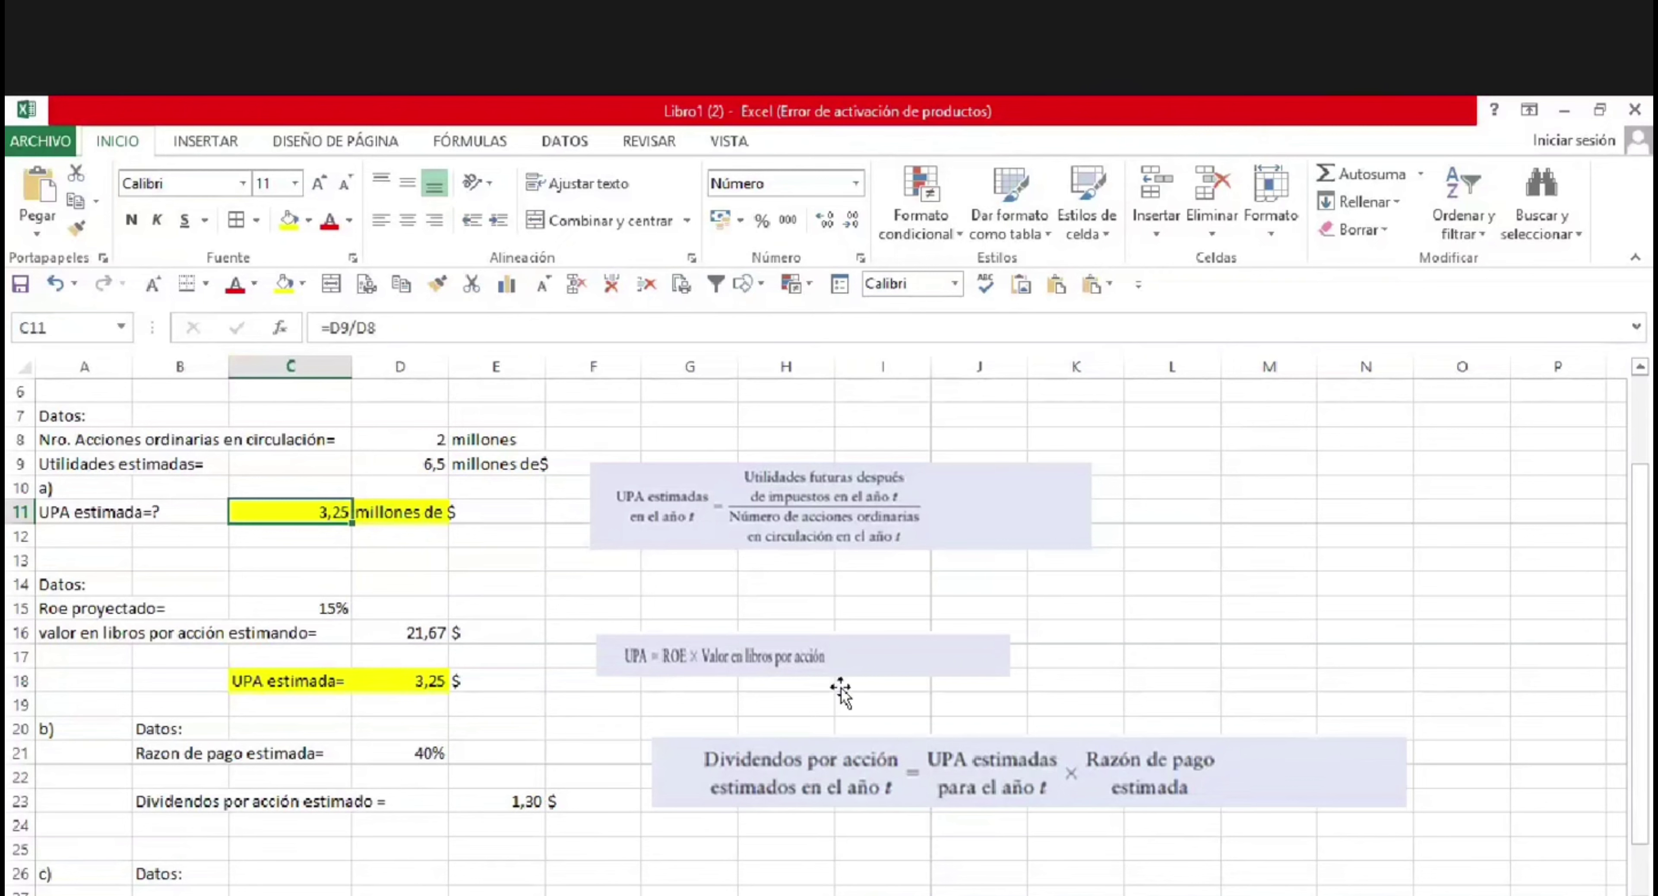
# Check the projected ROE and book value per share against the ROE formula picture and the UPA results in D18 and C11.
pyautogui.click(328, 609)
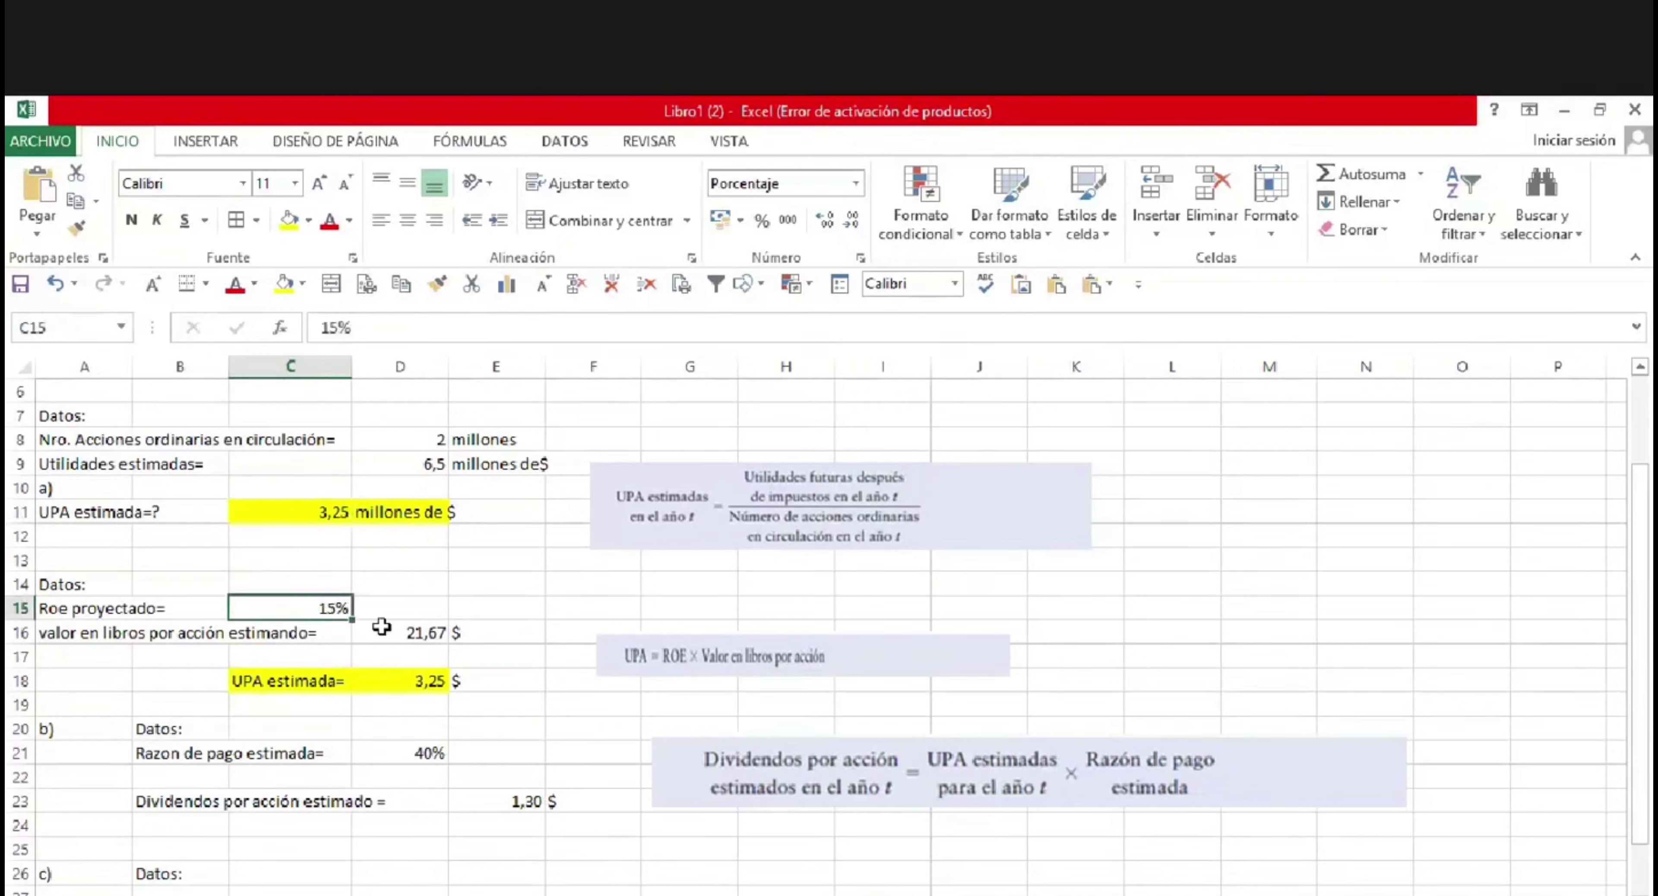
pyautogui.click(426, 633)
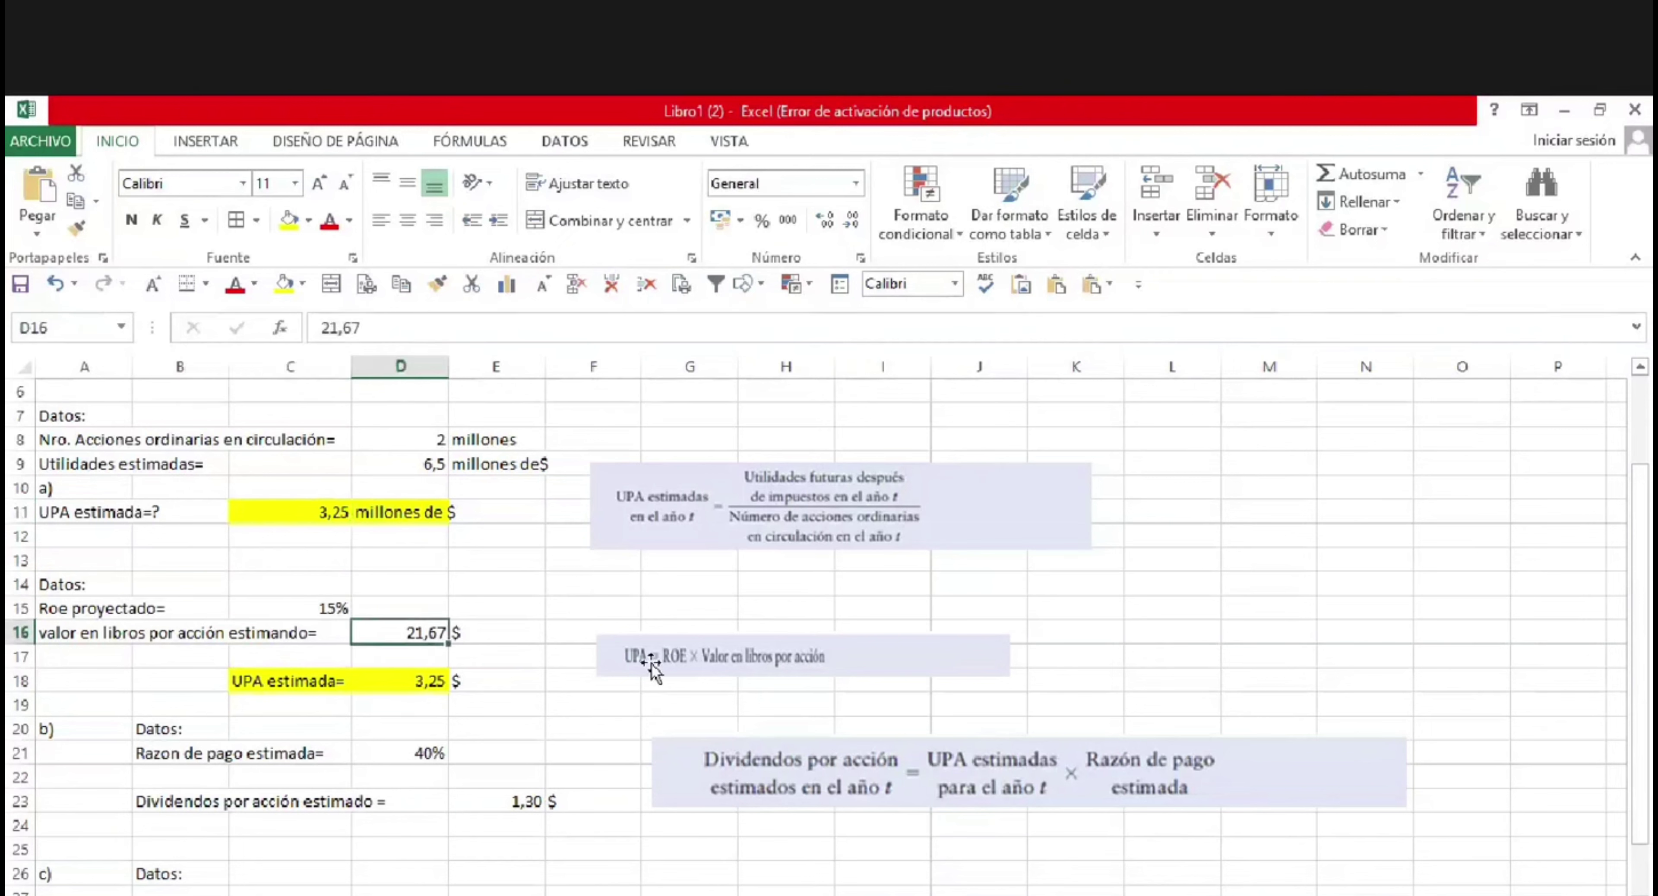
pyautogui.click(652, 666)
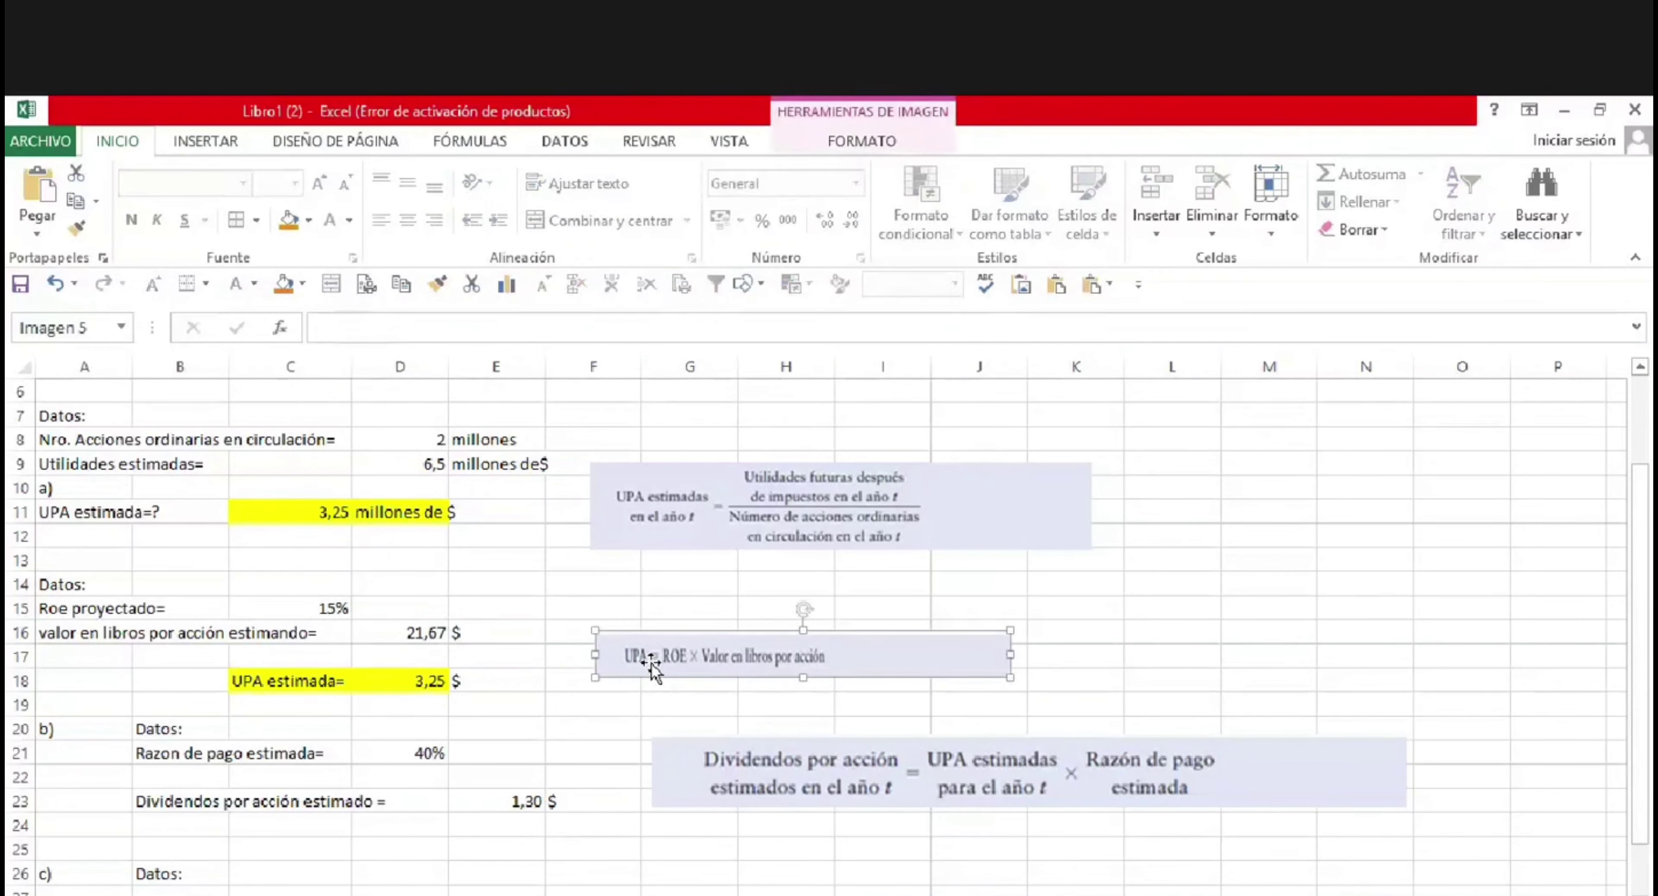
pyautogui.click(419, 682)
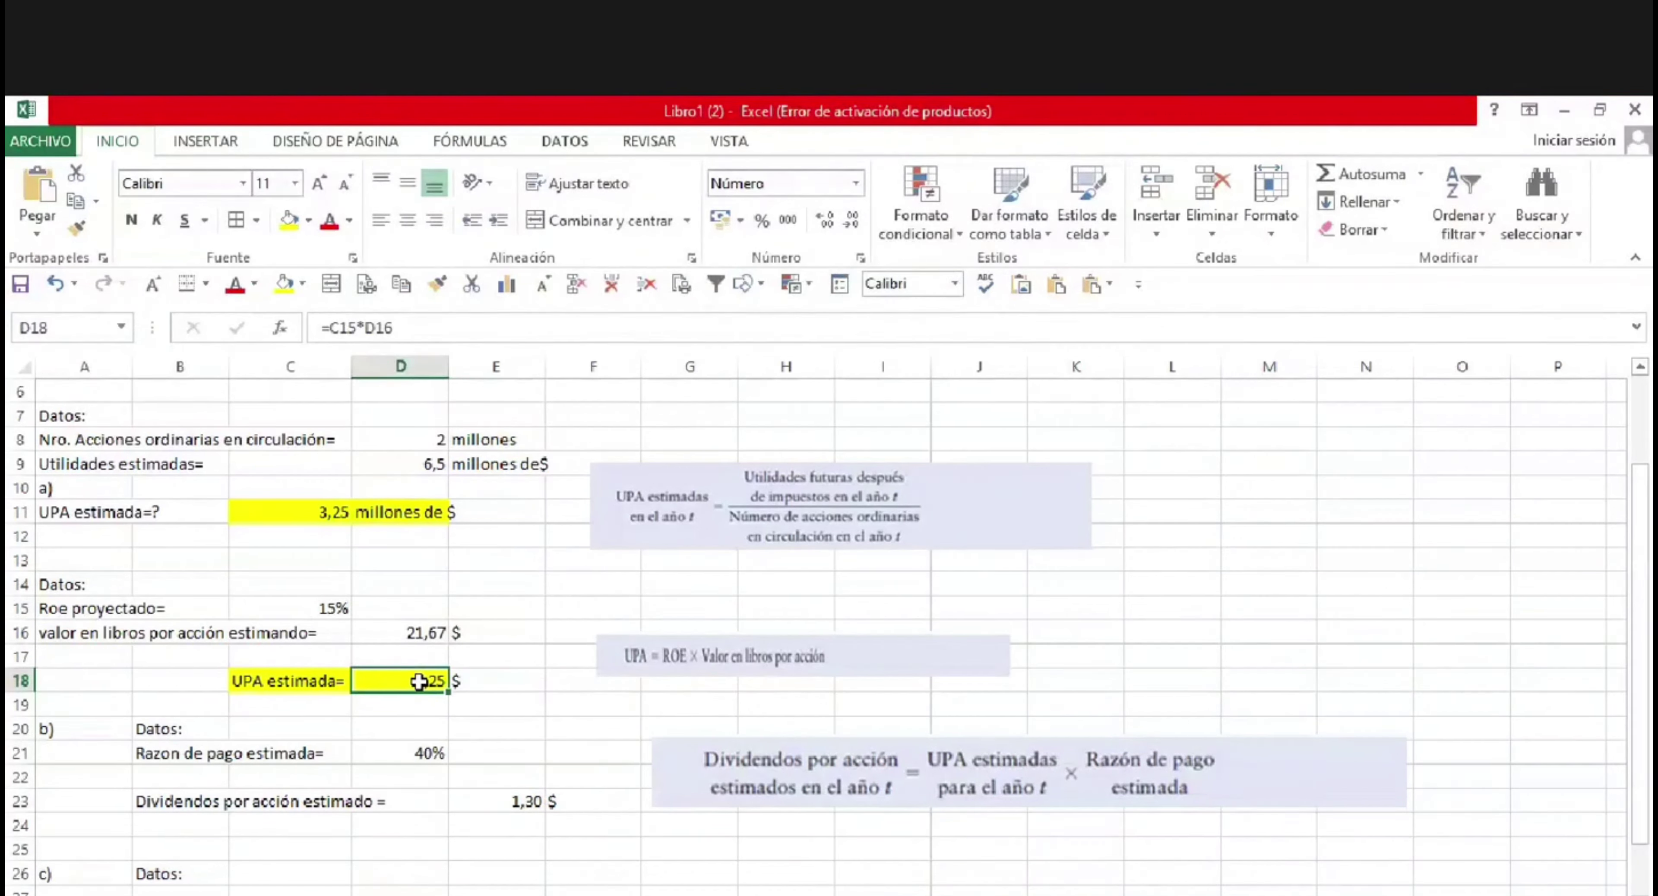
pyautogui.click(333, 514)
pyautogui.click(421, 677)
# Extend the yellow highlight on both estimated UPA results to cover C11:E11 and C18:E18.
pyautogui.click(520, 514)
pyautogui.moveTo(391, 514); pyautogui.dragTo(302, 515)
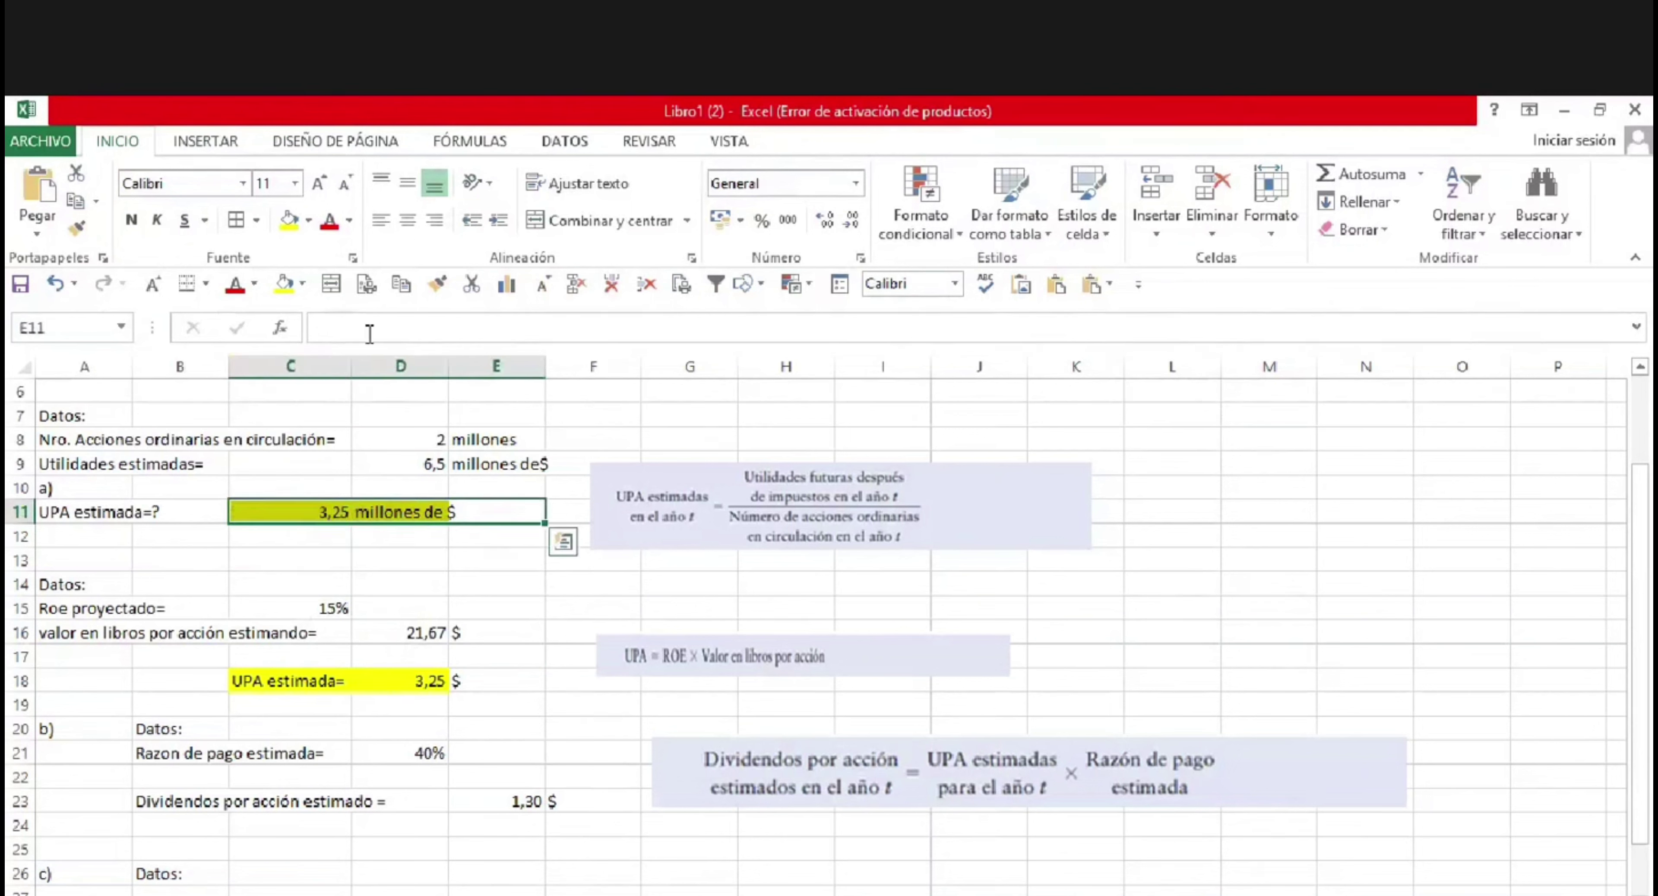
pyautogui.click(290, 222)
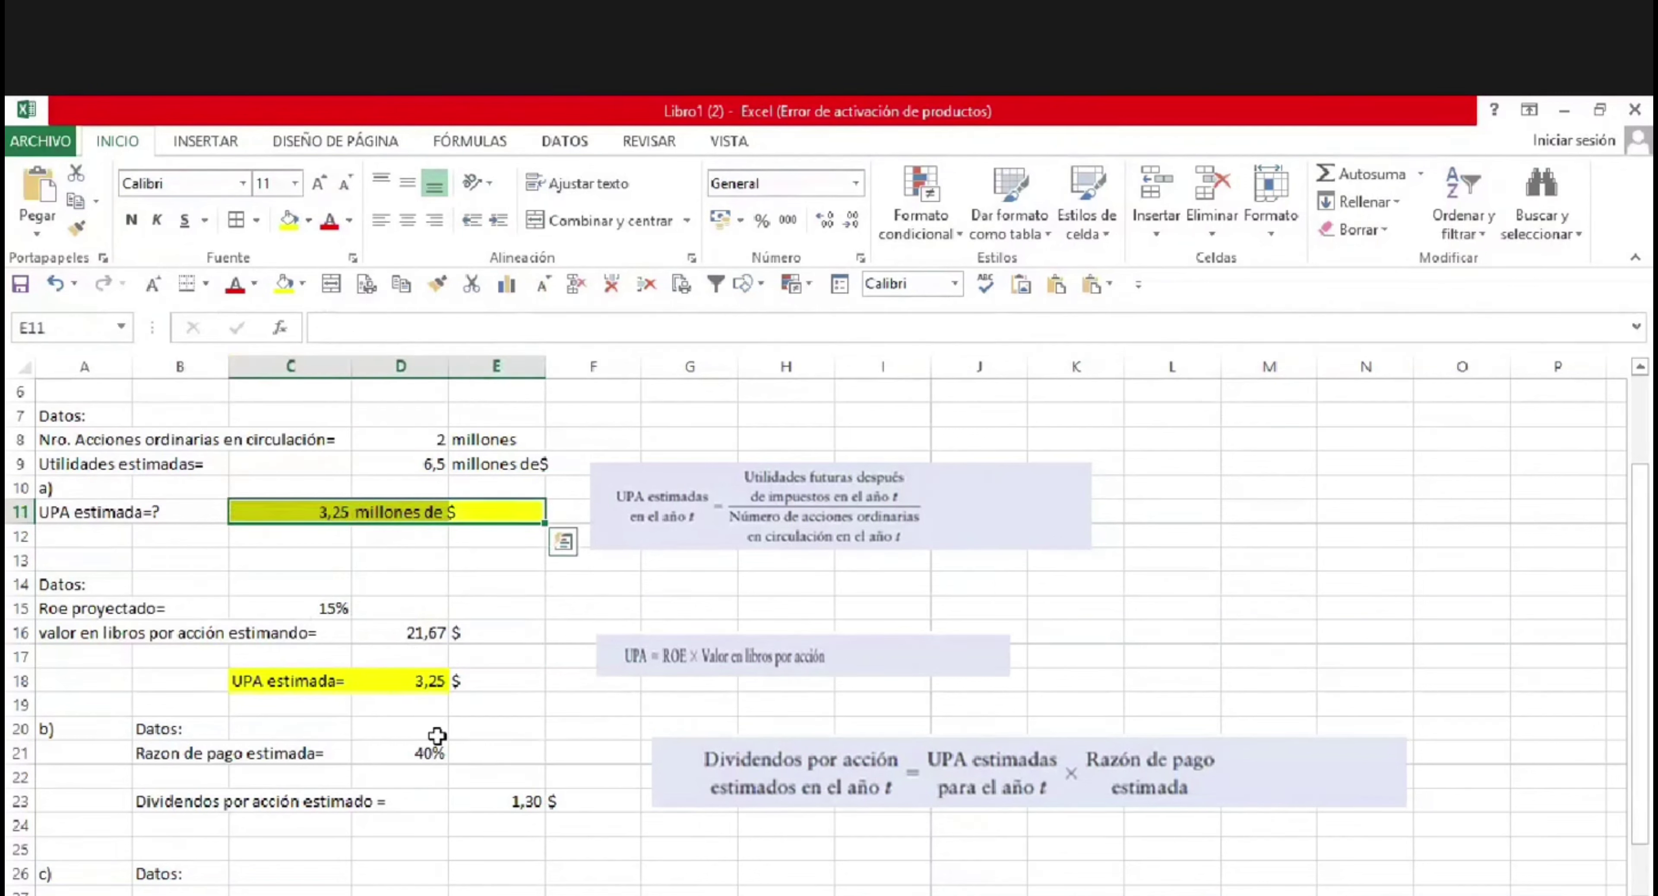
pyautogui.click(504, 682)
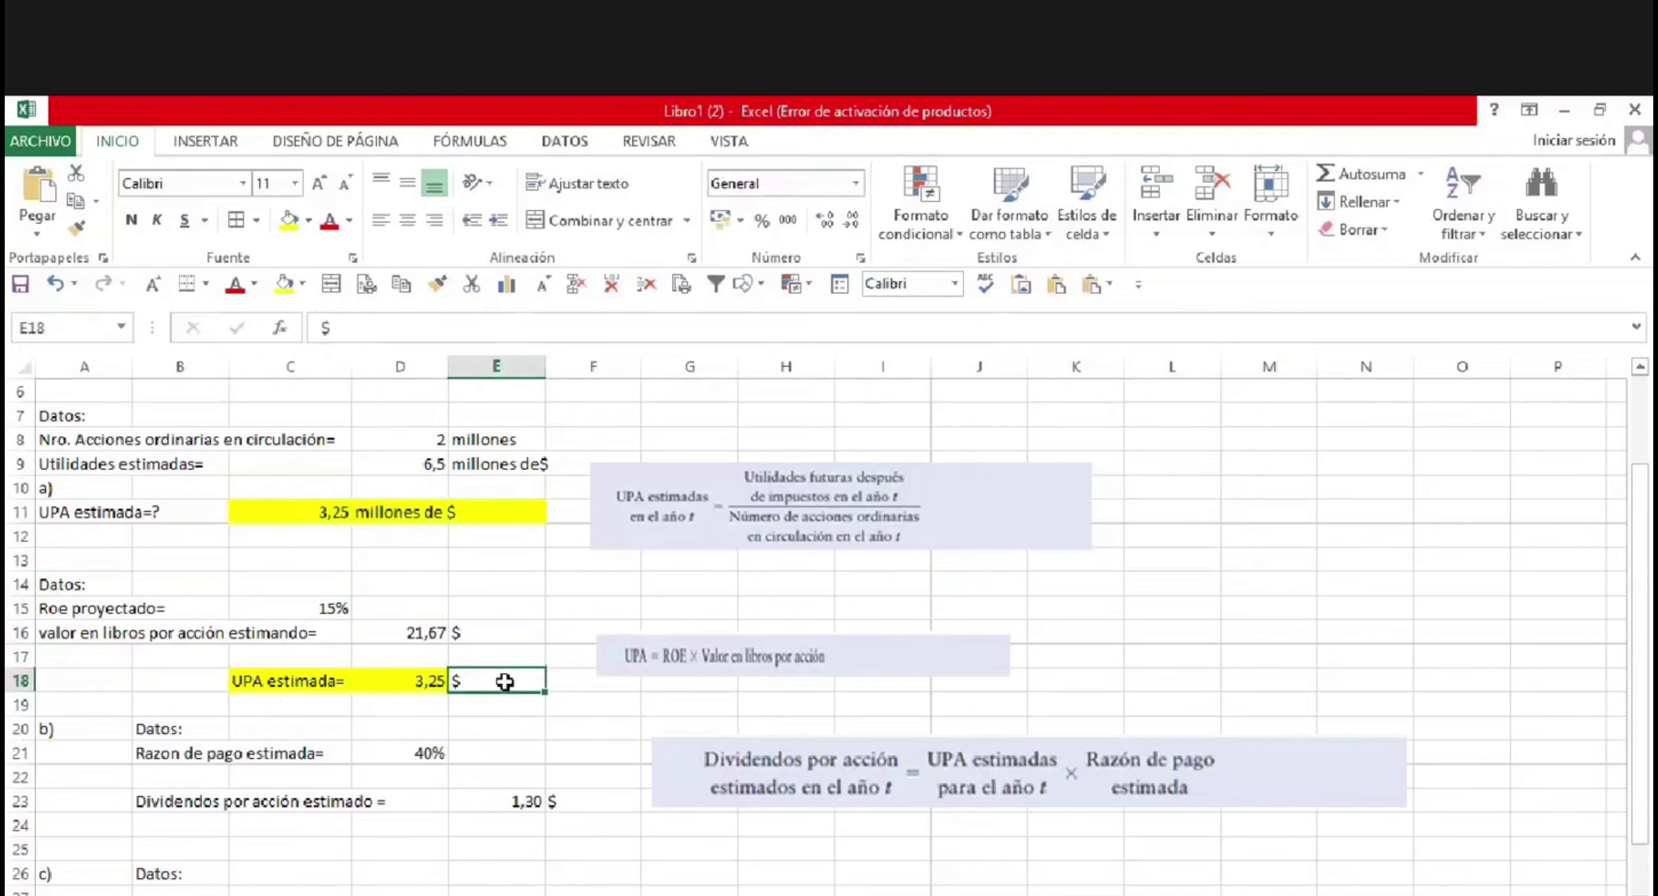
pyautogui.moveTo(504, 681); pyautogui.dragTo(298, 681)
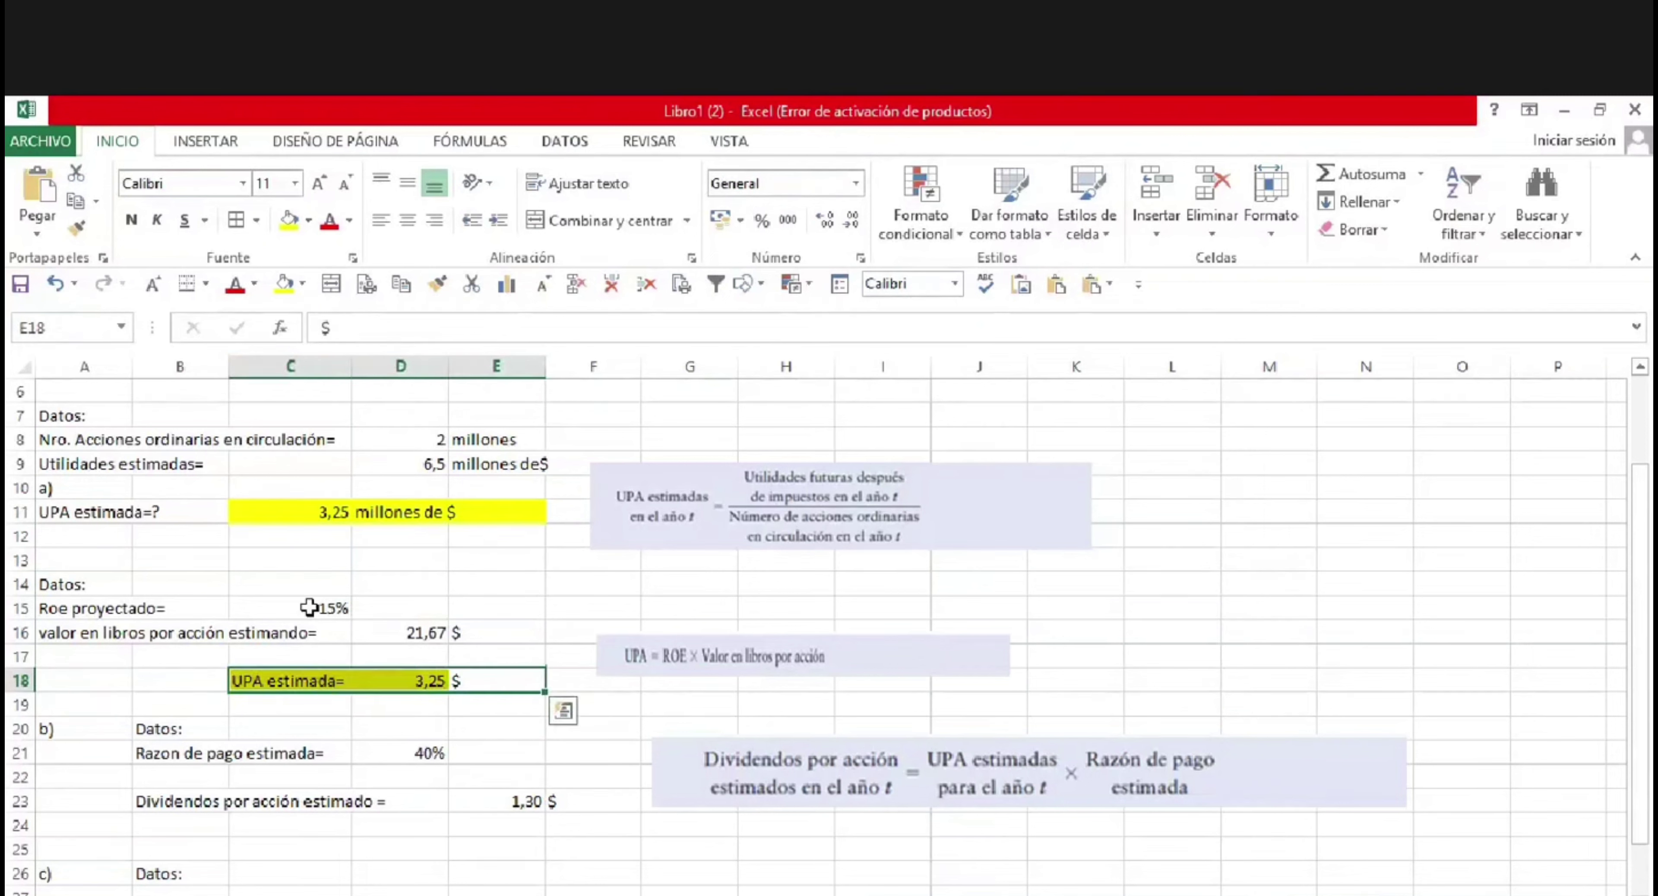
pyautogui.click(286, 285)
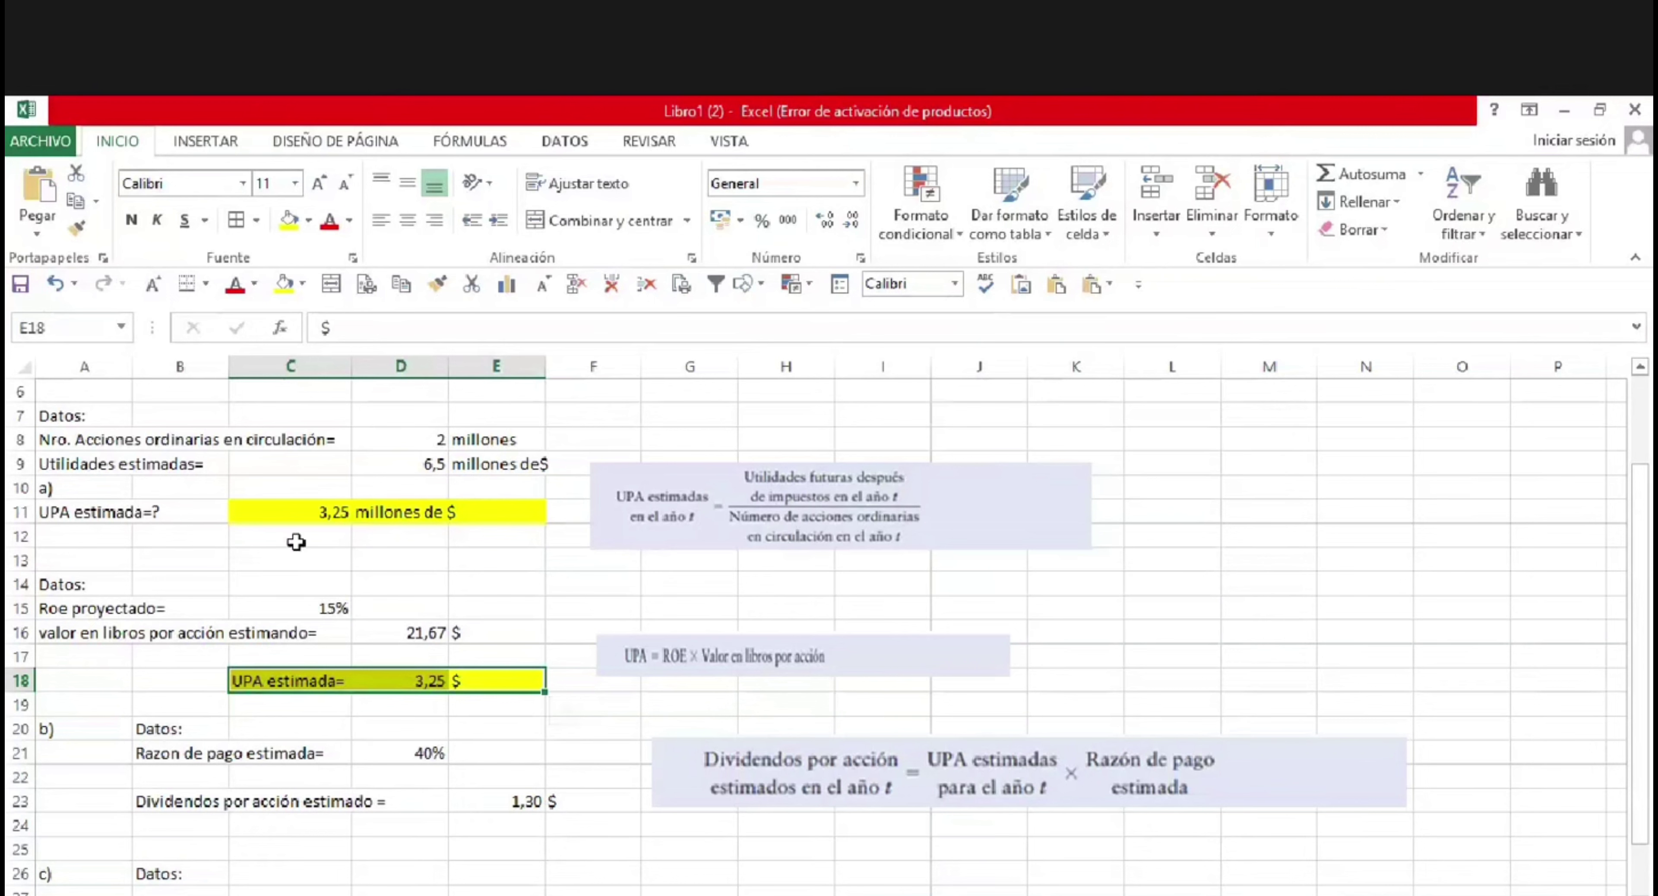
# Replace the unit text beside the first estimated UPA result in D11 with "$".
pyautogui.click(402, 513)
pyautogui.press('Delete')
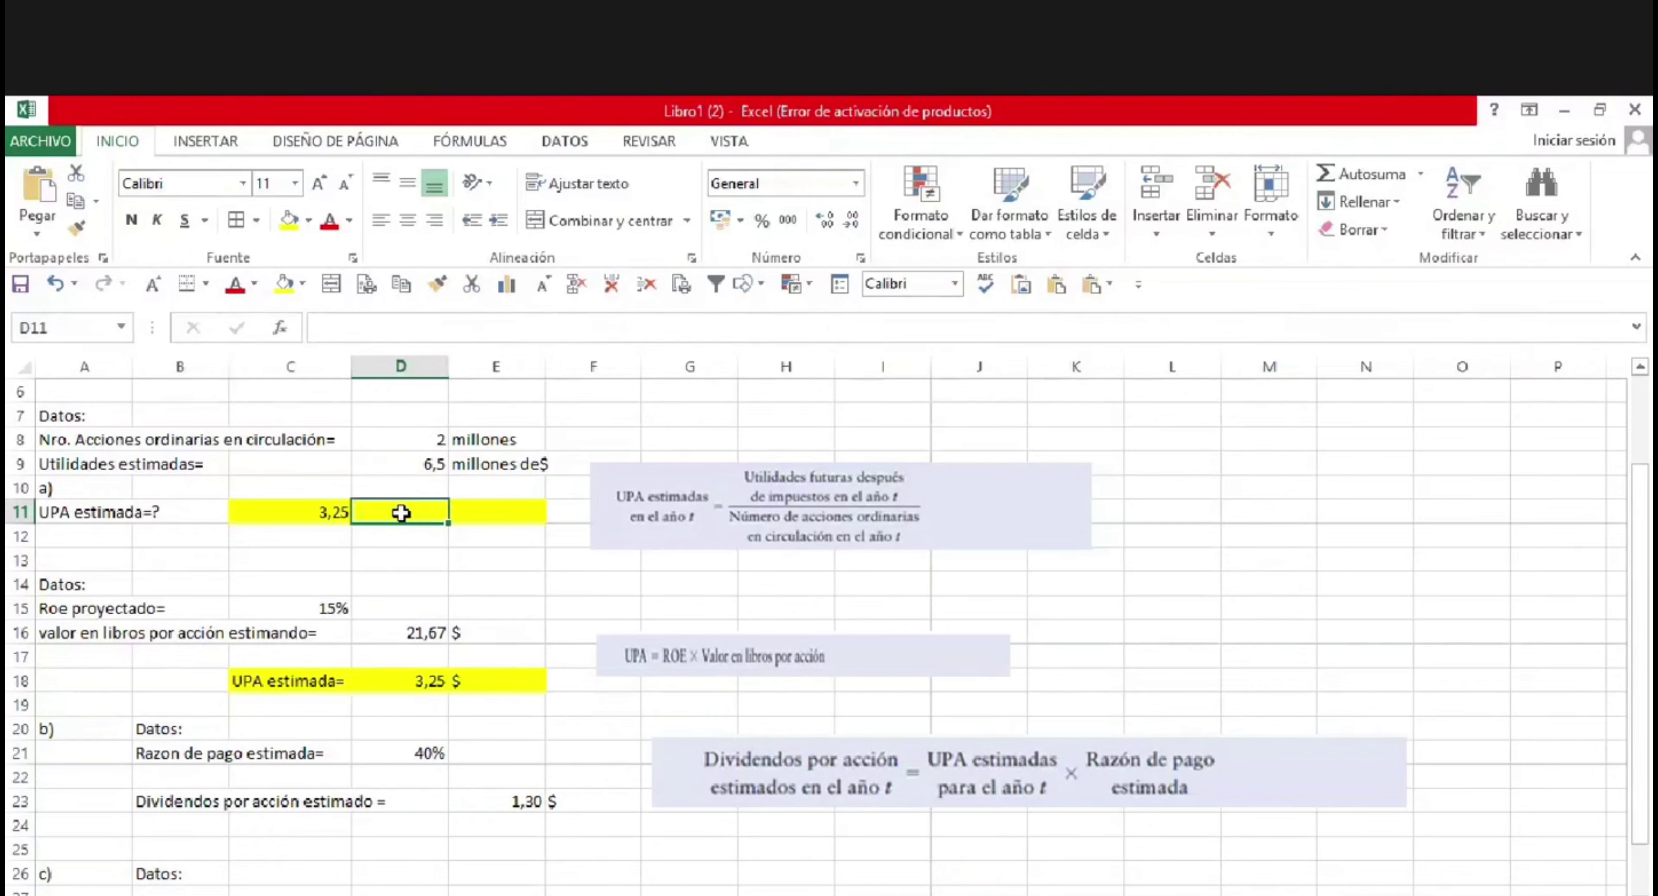
pyautogui.write('$')
pyautogui.click(504, 587)
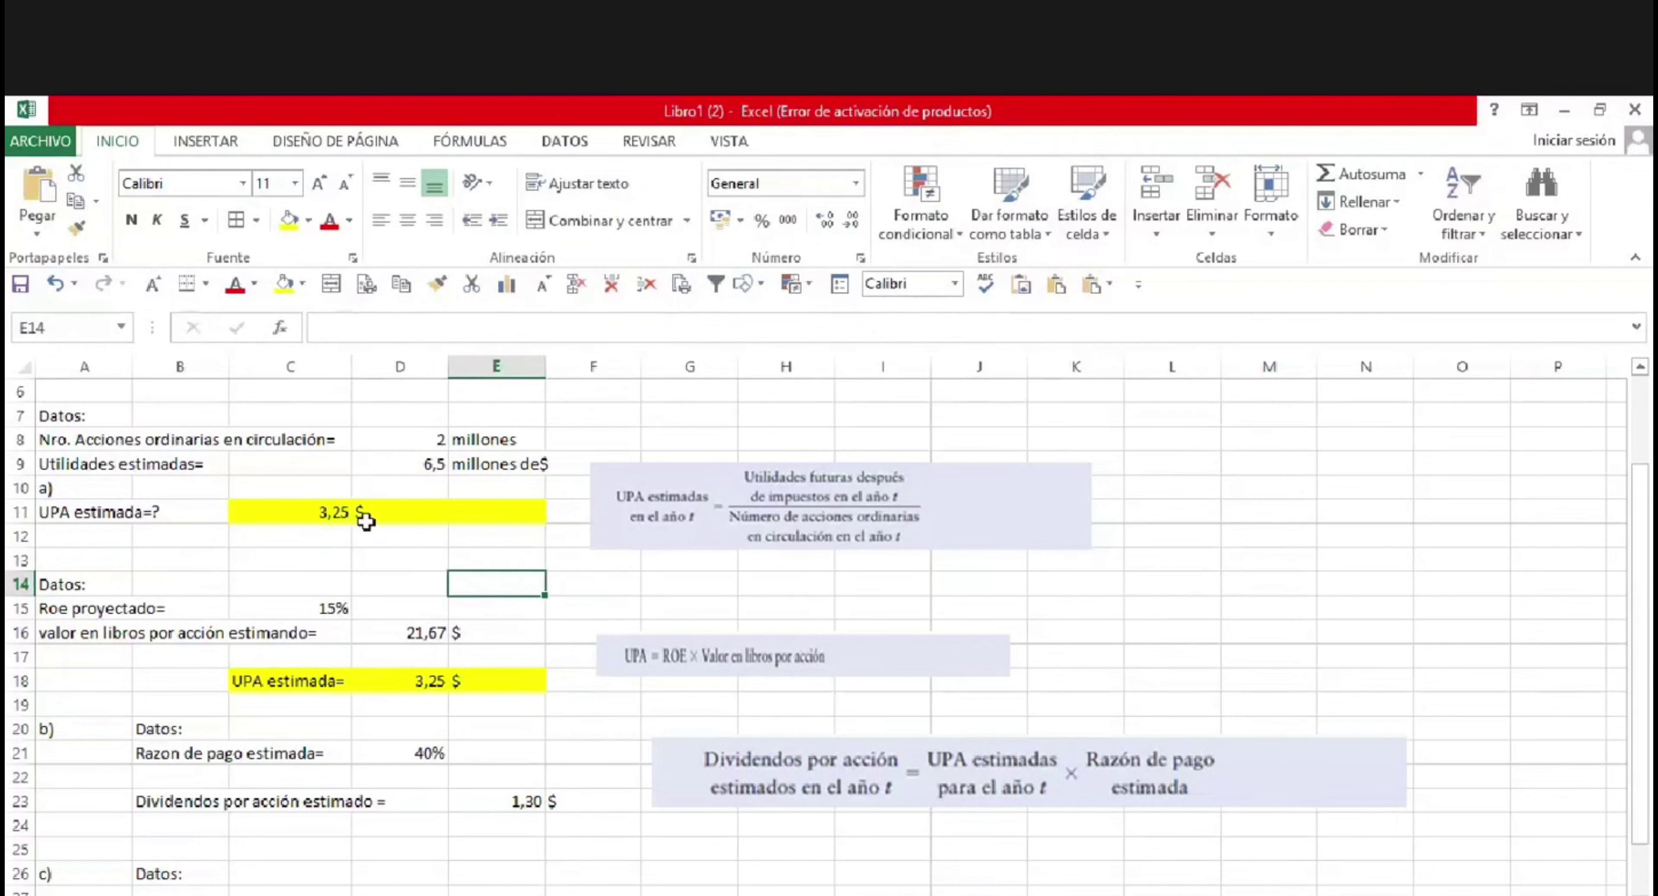
# Compare the two highlighted UPA results in rows 11 and 18 and review the ROE formula picture behind the second.
pyautogui.click(339, 513)
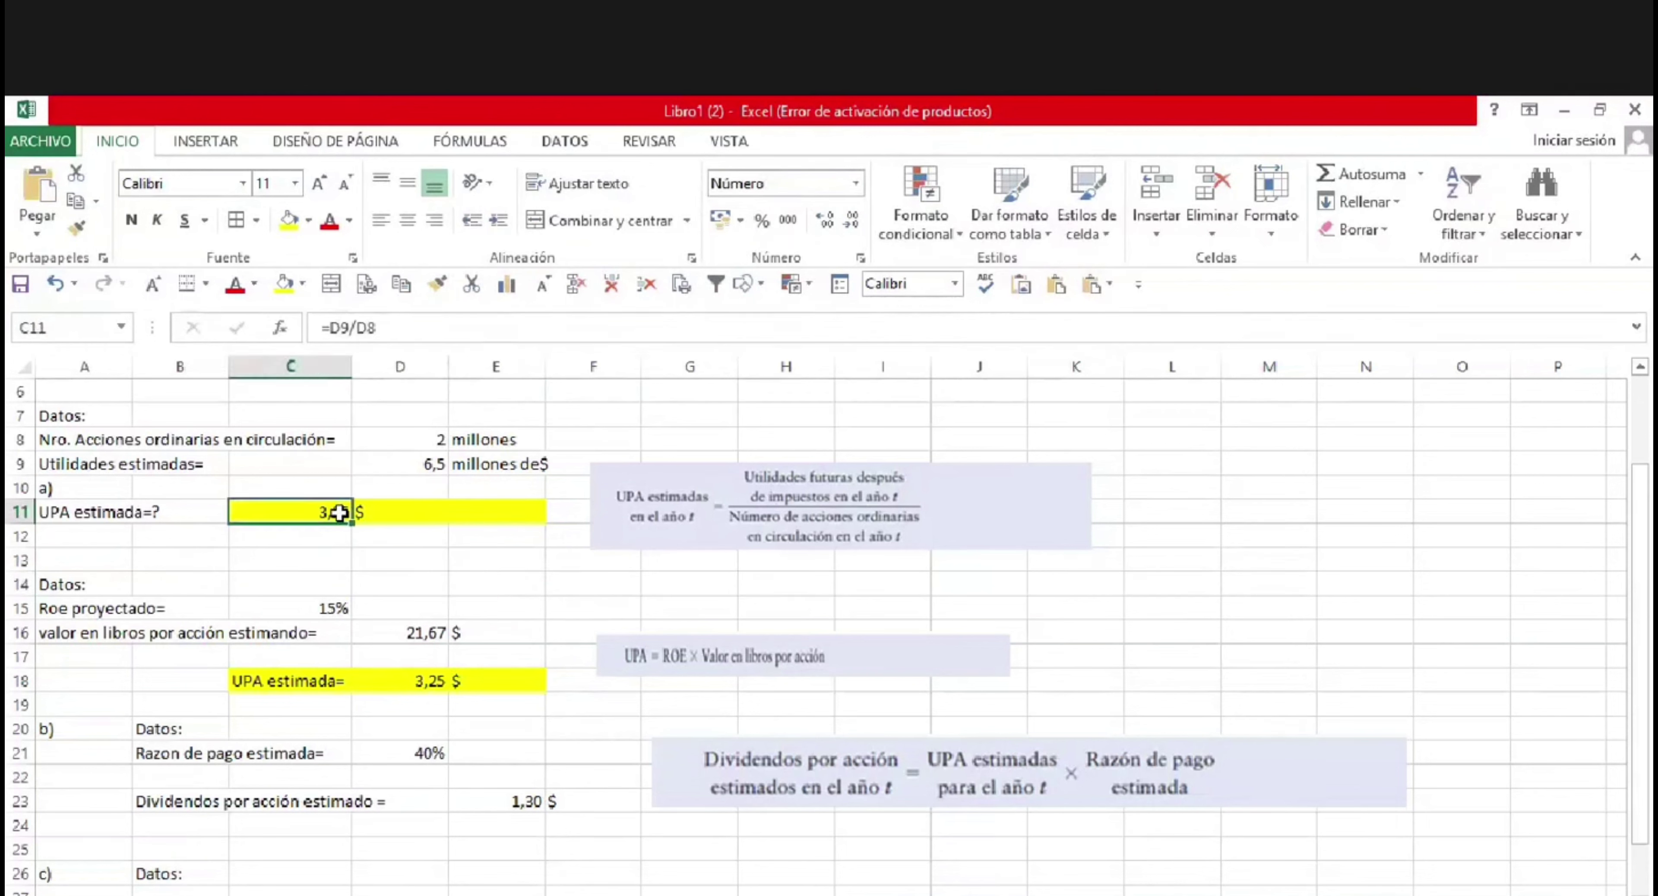
pyautogui.moveTo(340, 513); pyautogui.dragTo(392, 514)
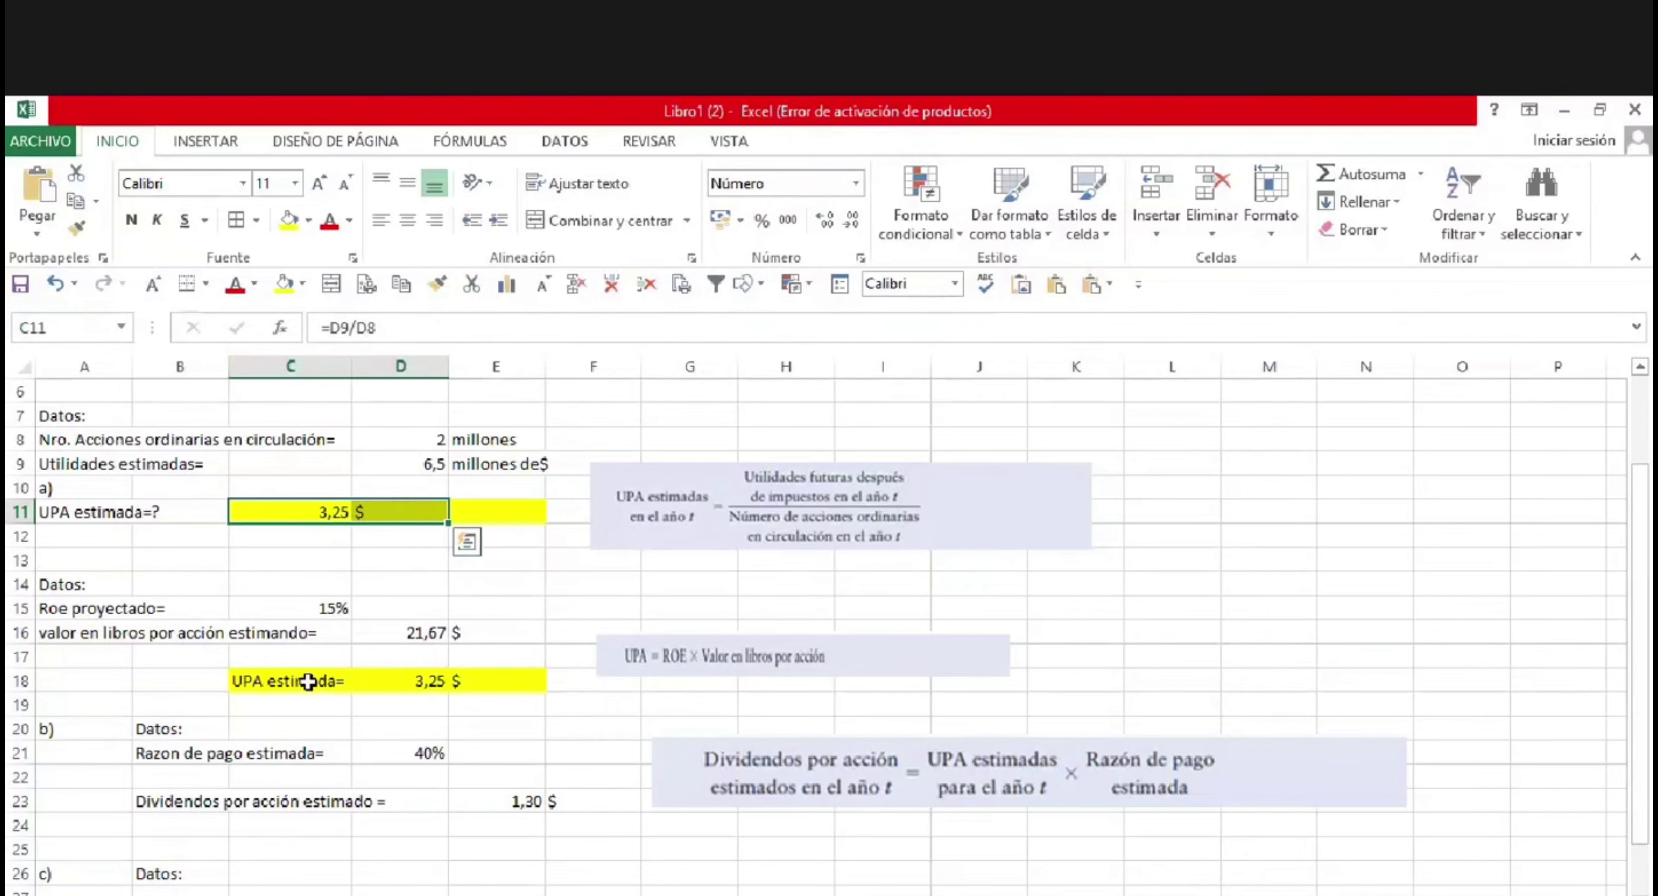
pyautogui.moveTo(308, 681); pyautogui.dragTo(456, 692)
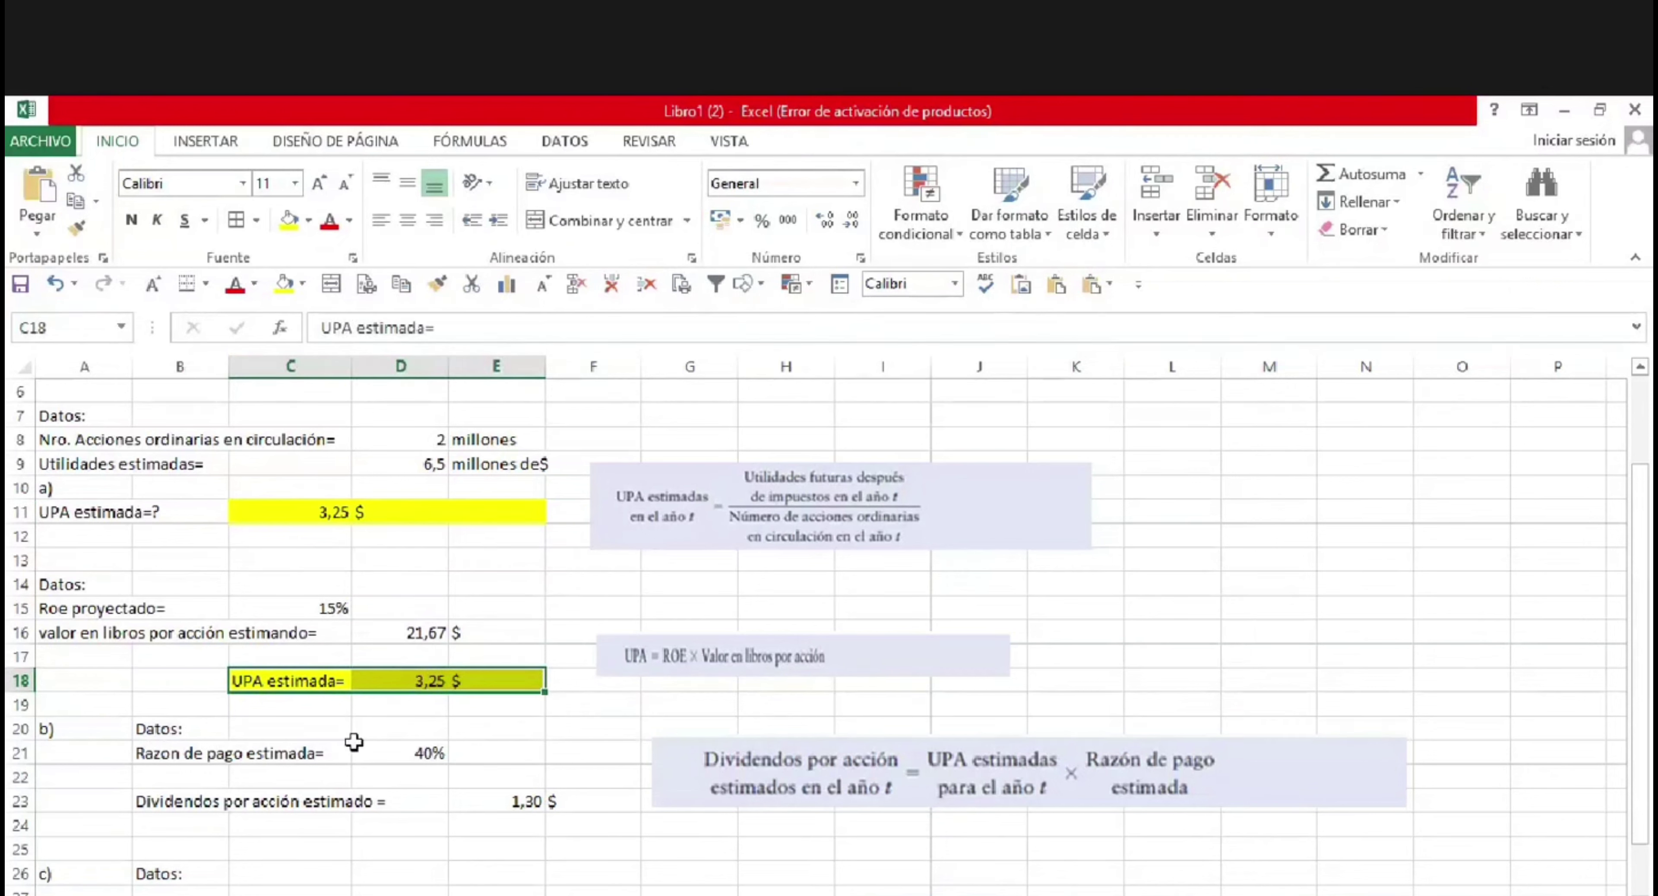
pyautogui.click(368, 679)
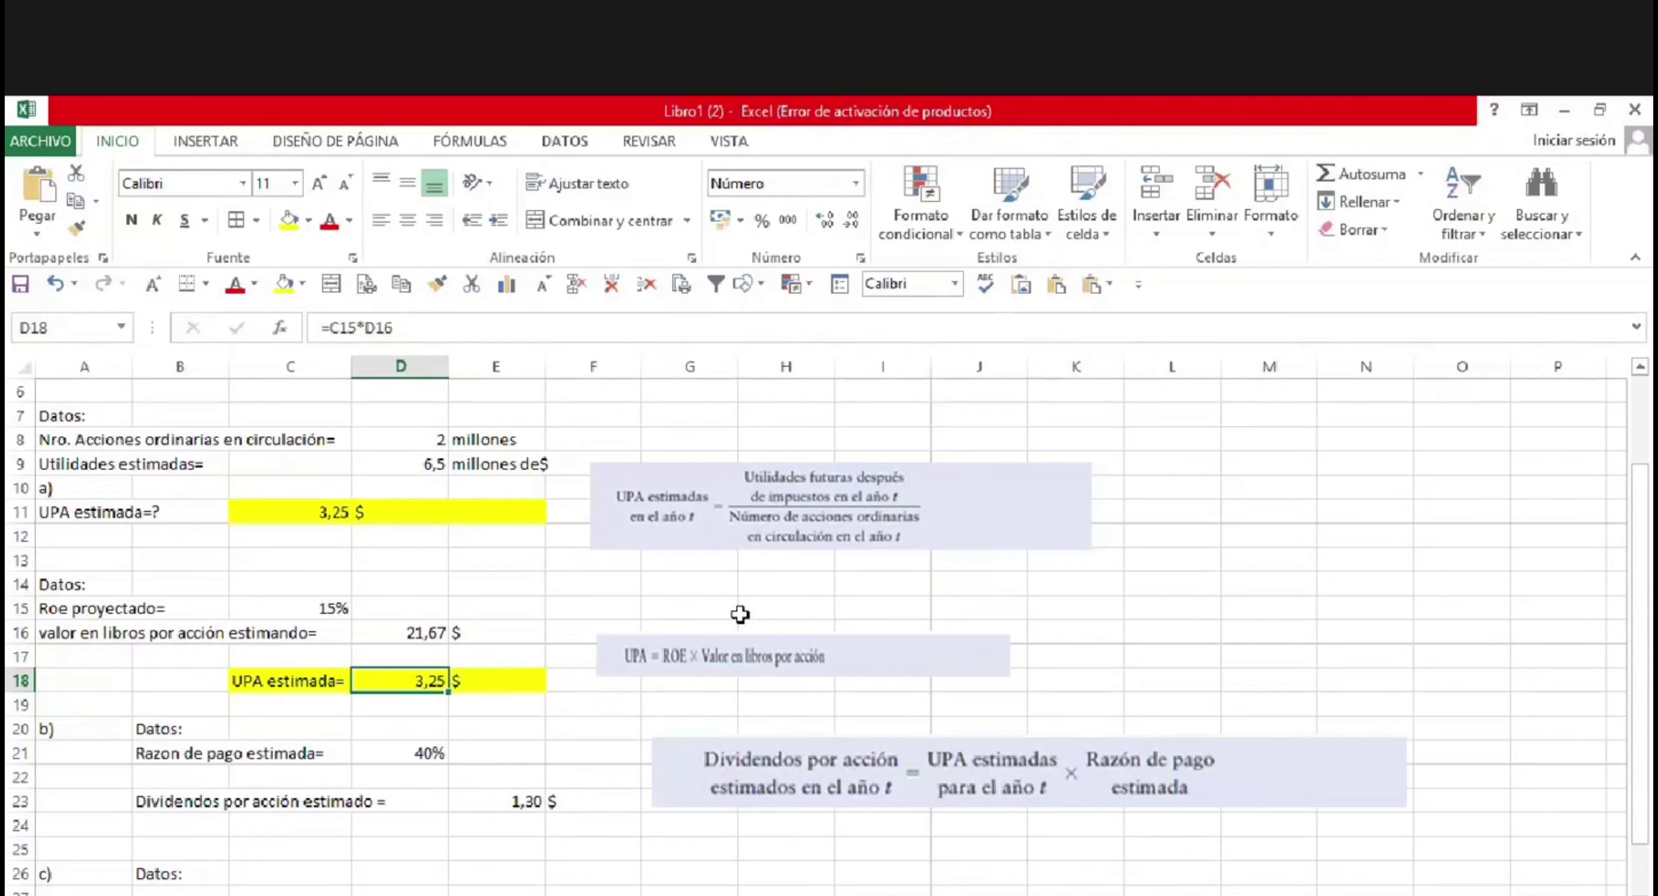
pyautogui.click(711, 656)
pyautogui.moveTo(711, 657); pyautogui.dragTo(710, 658)
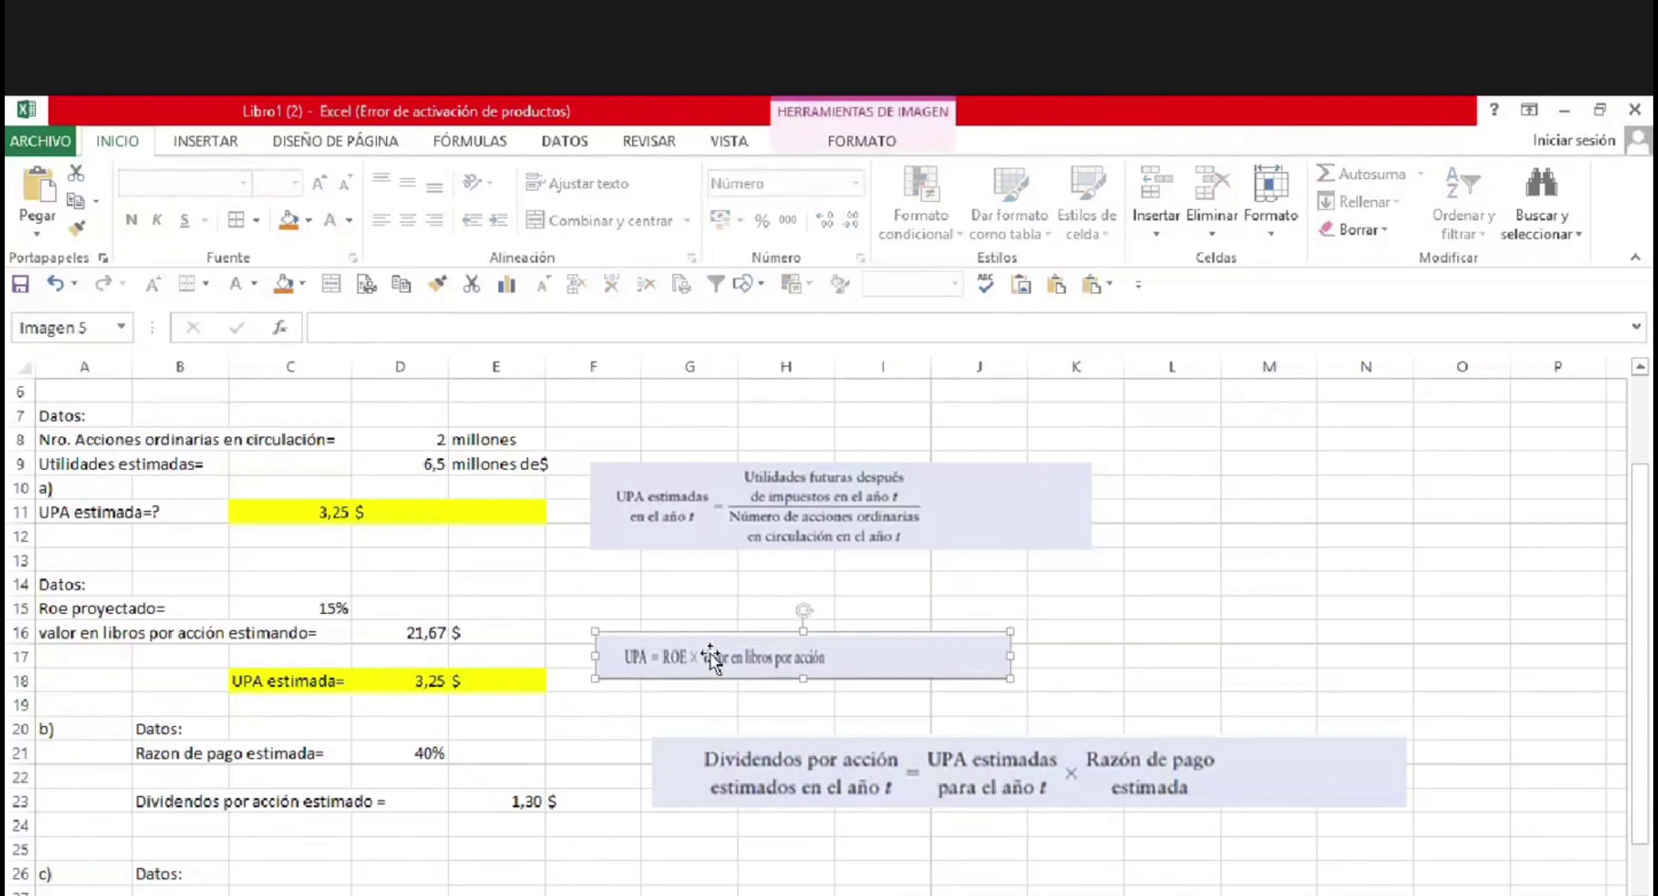
pyautogui.click(1113, 701)
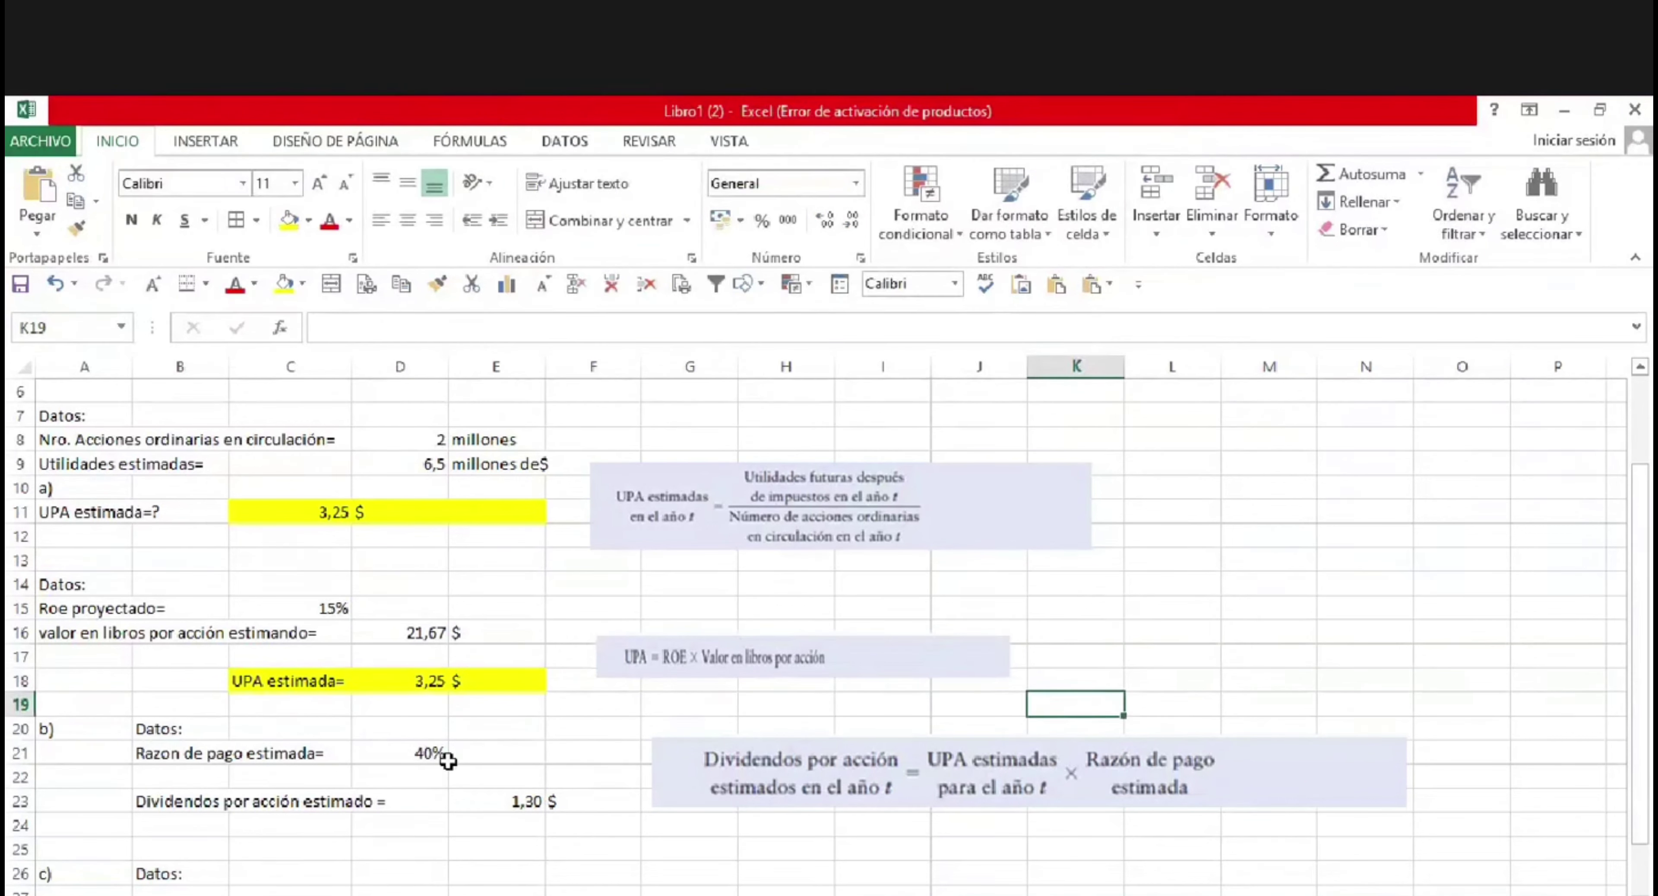
# Examine the estimated payout ratio in D21 and the formula behind the estimated dividends per share in E23.
pyautogui.click(412, 703)
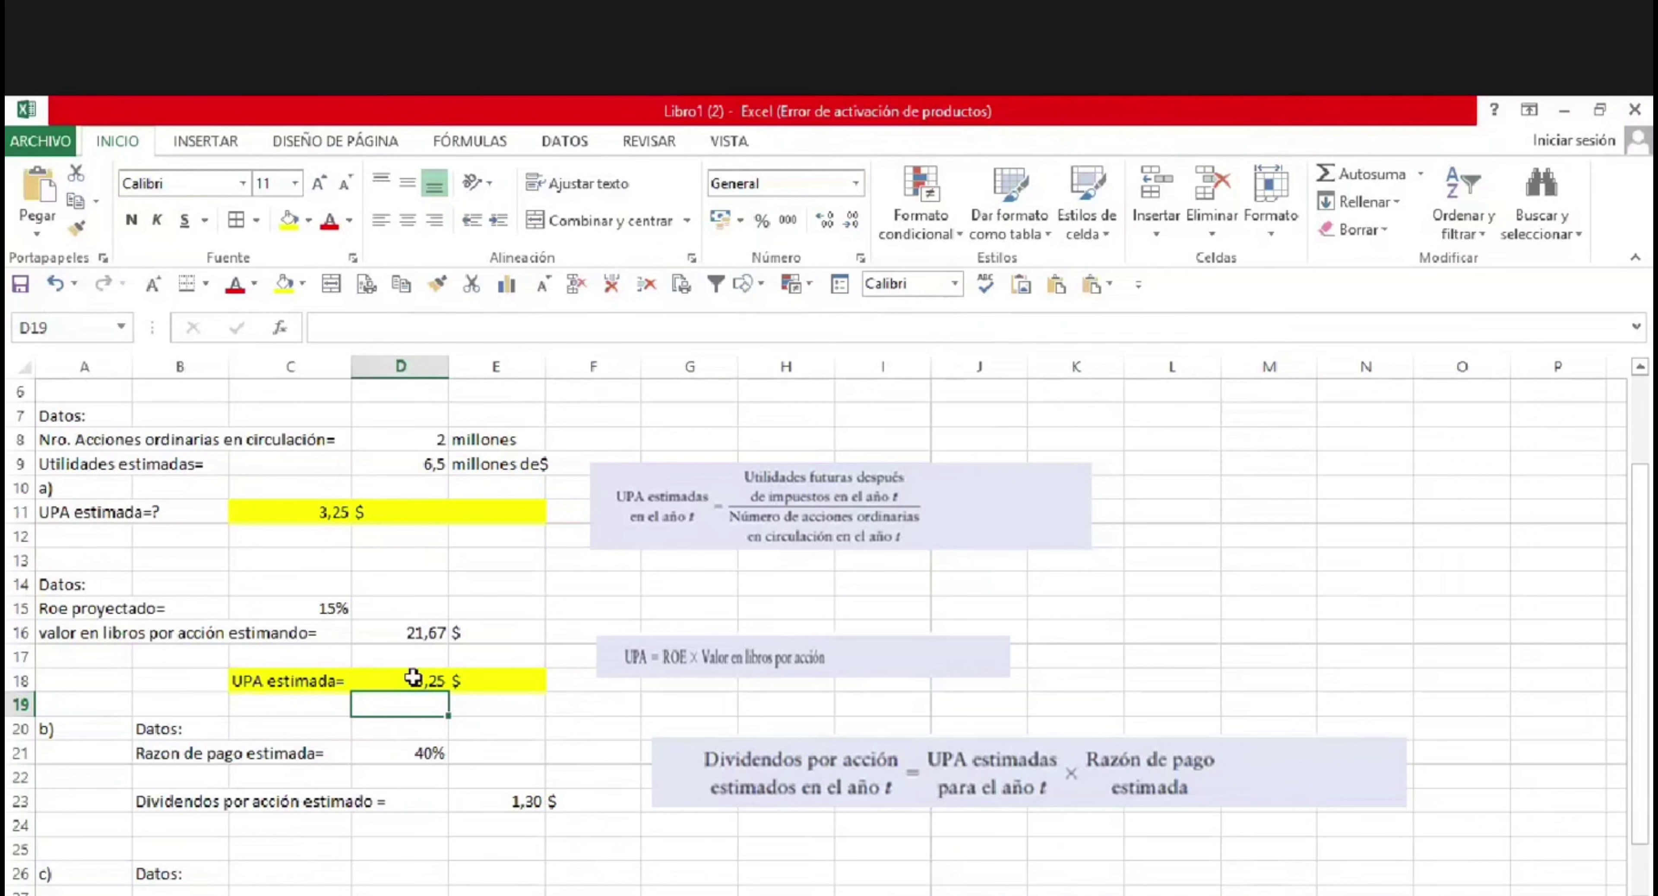
pyautogui.click(533, 676)
pyautogui.press('Down')
pyautogui.press('Down')
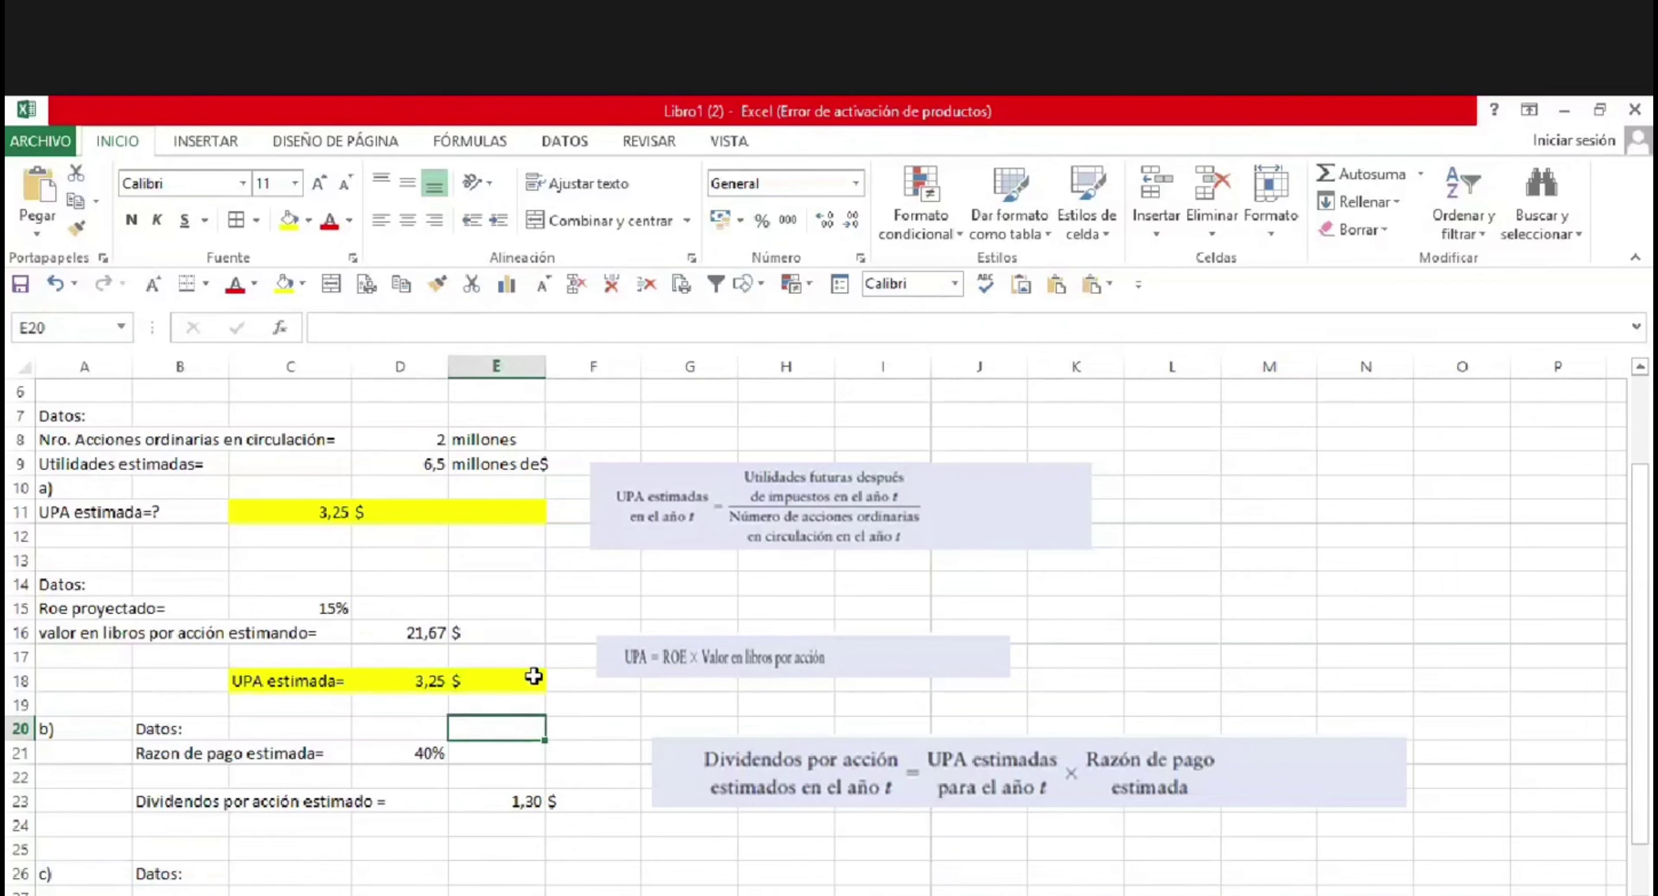
pyautogui.press('Down')
pyautogui.press('Down')
pyautogui.press('Down')
pyautogui.press('Down')
pyautogui.press('Down')
pyautogui.press('Down')
pyautogui.press('Down')
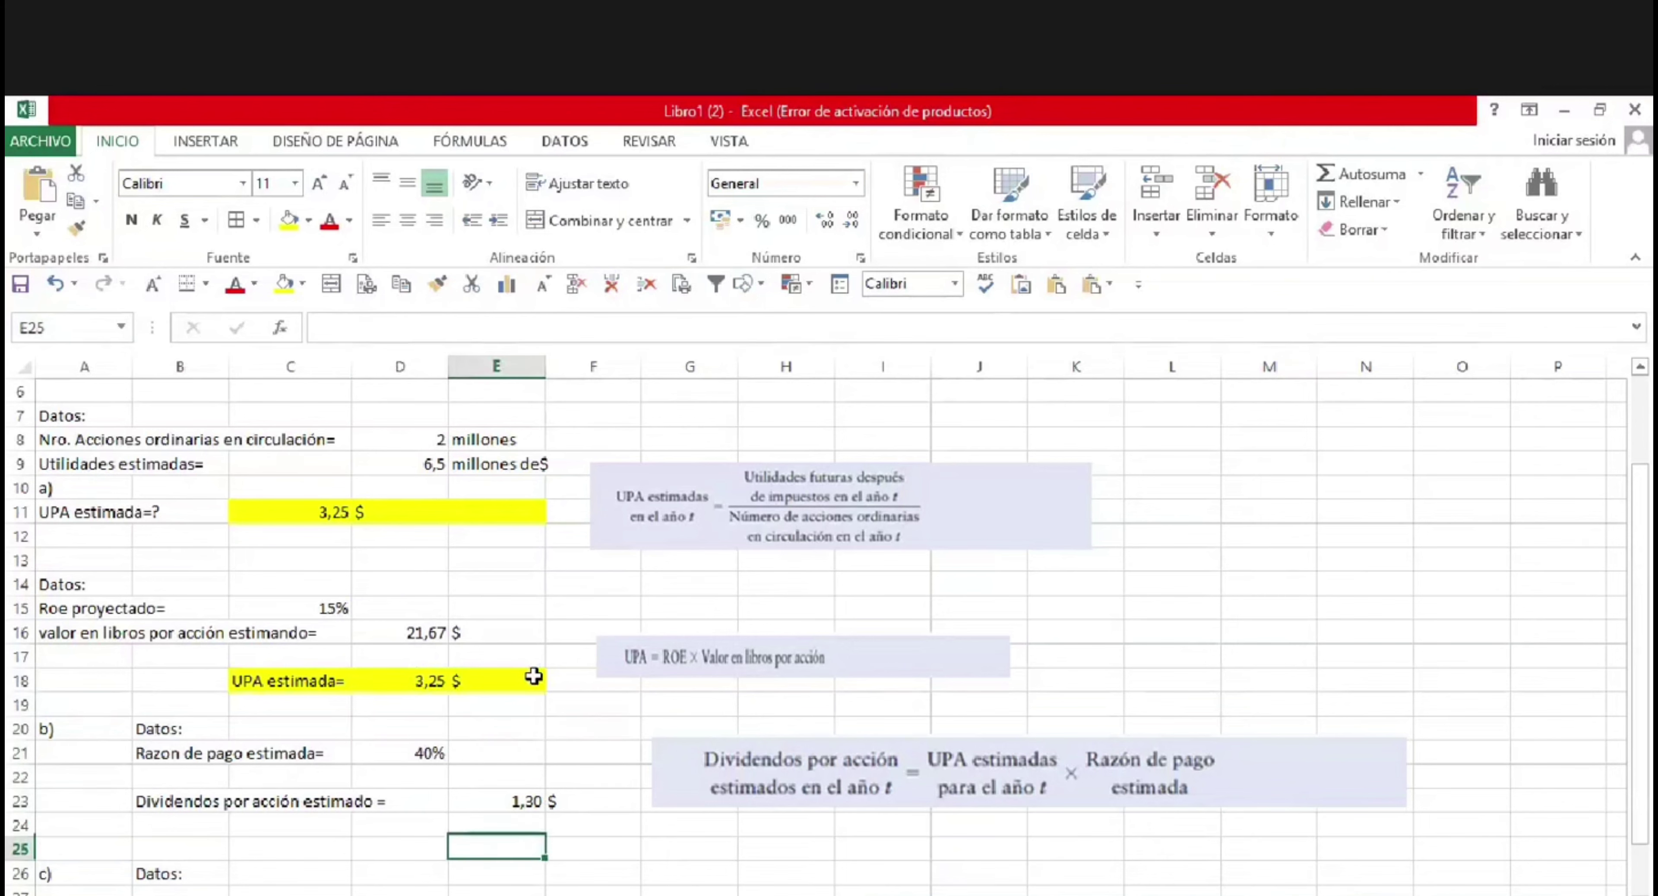
pyautogui.press('Down')
pyautogui.press('Down')
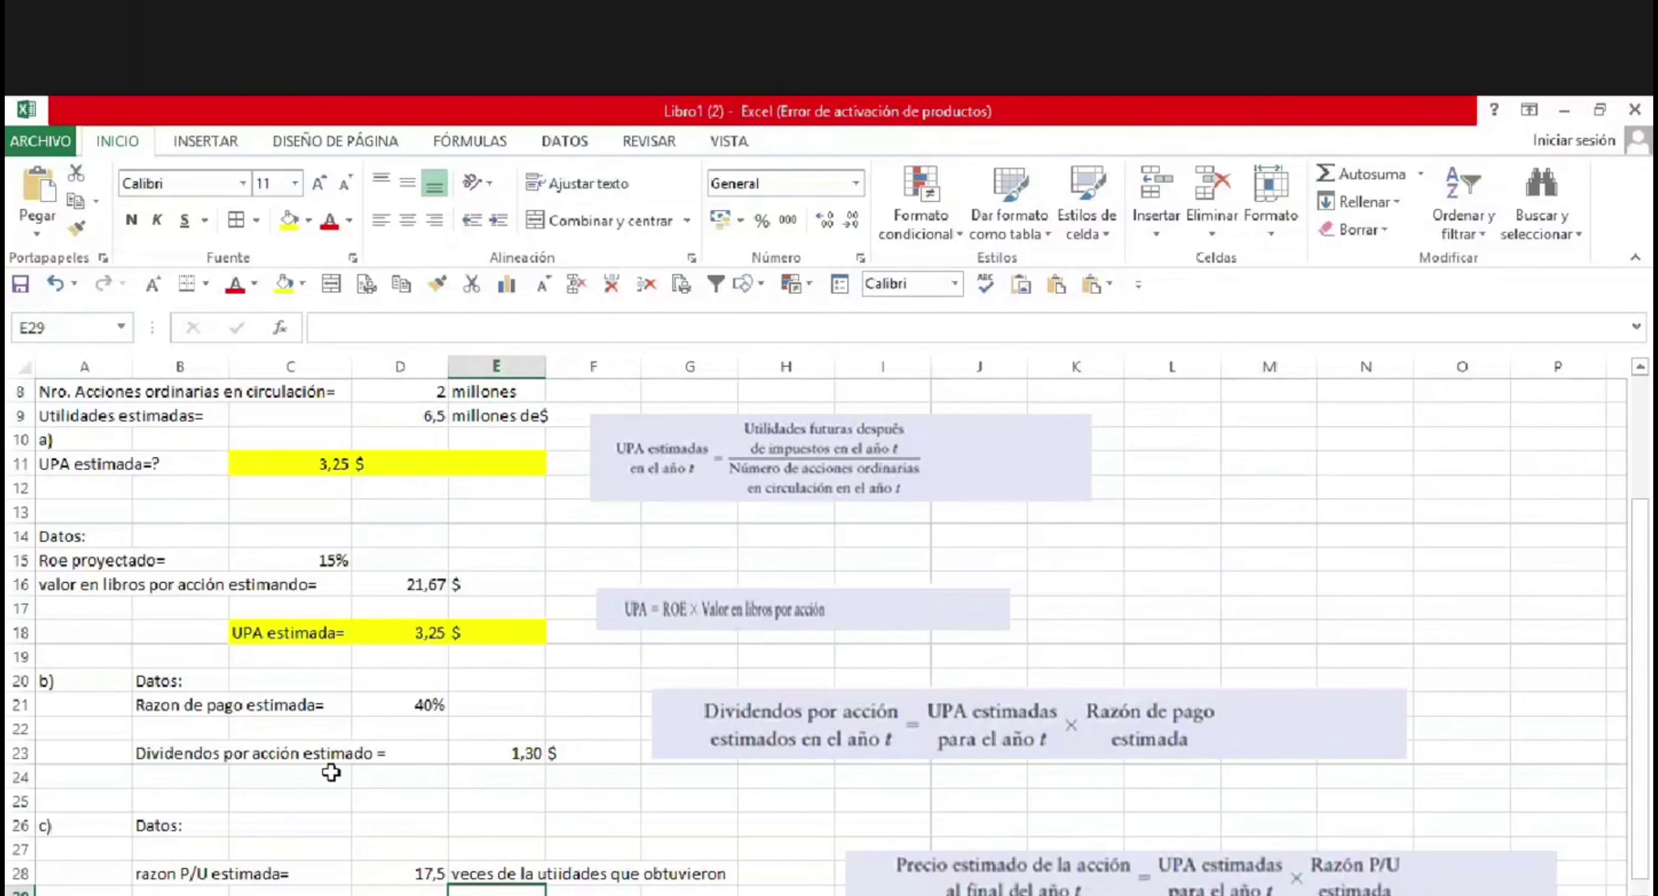
pyautogui.click(415, 701)
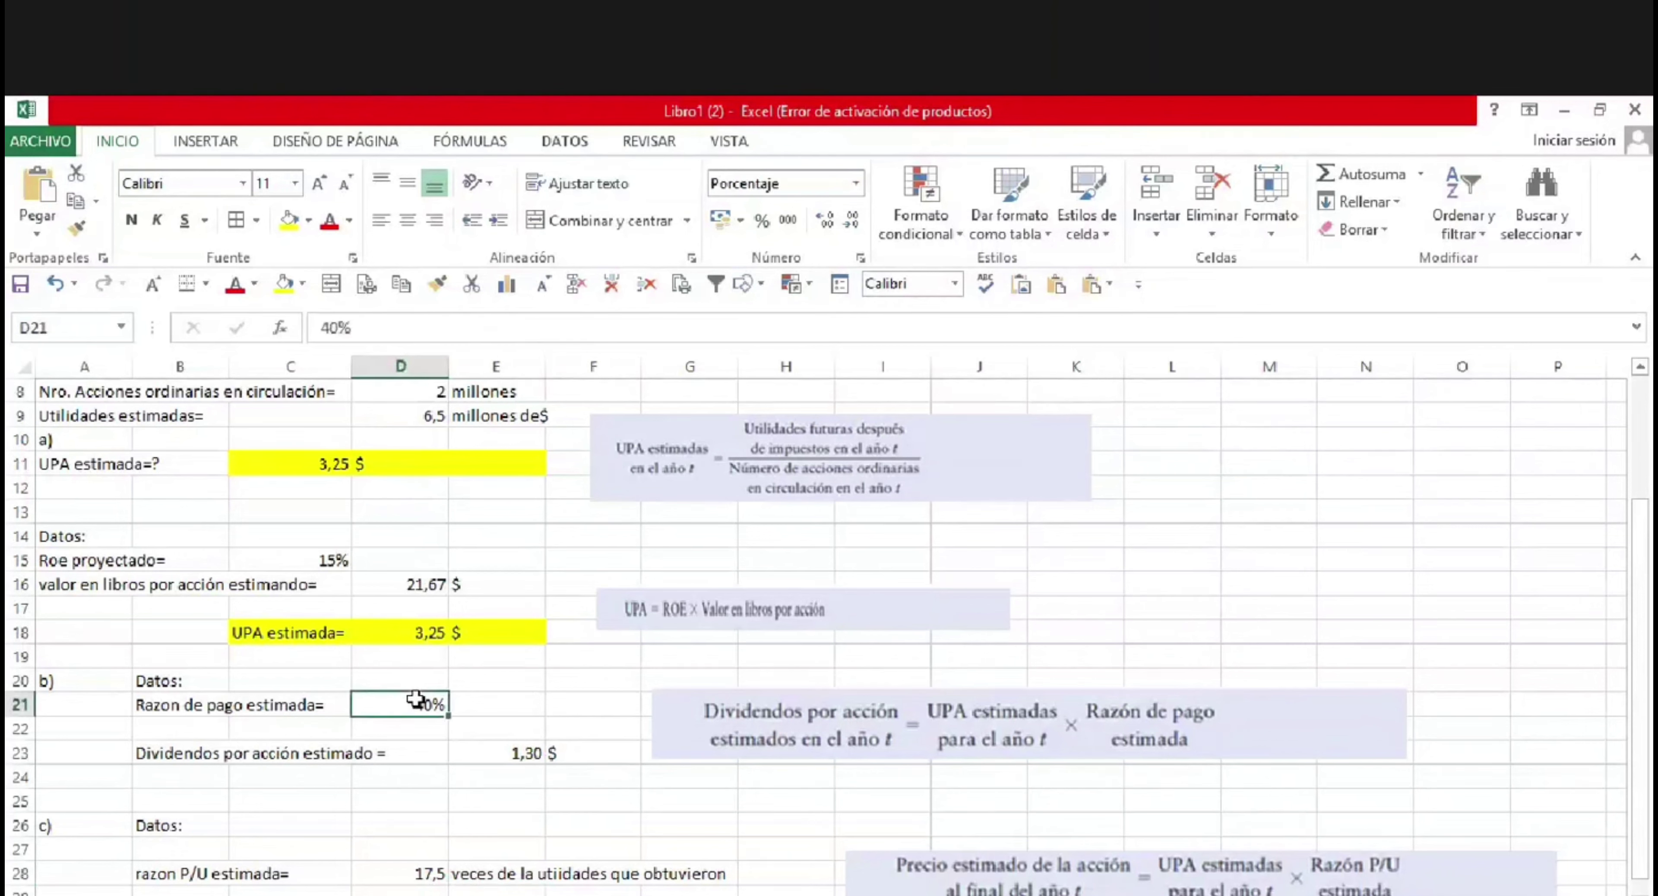
pyautogui.click(526, 755)
pyautogui.doubleClick(528, 757)
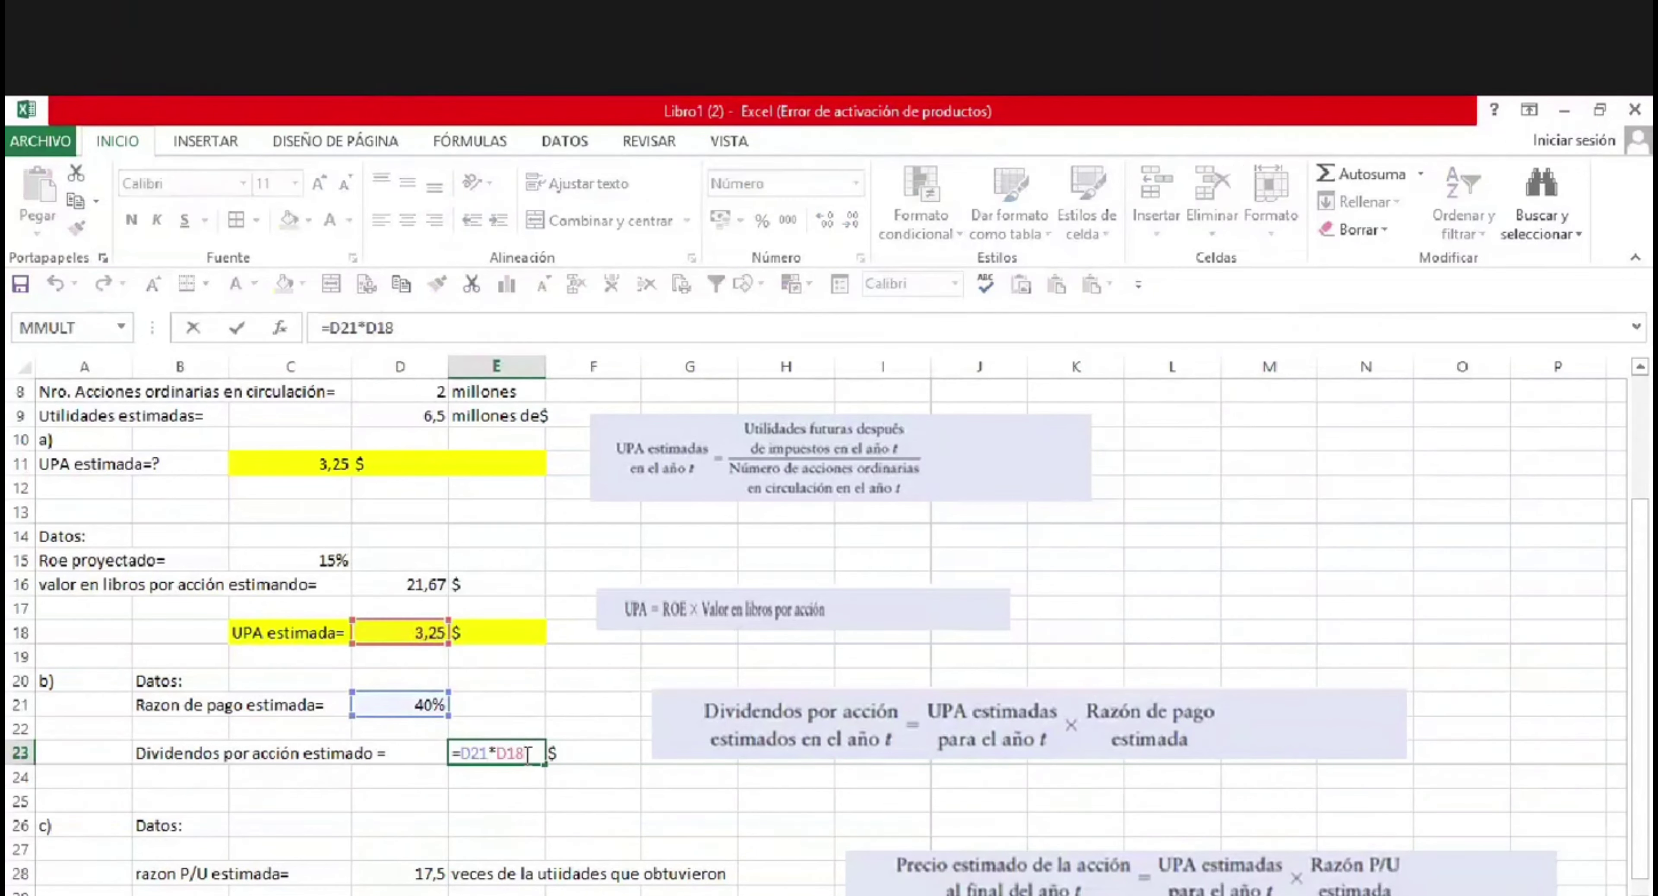
pyautogui.press('Return')
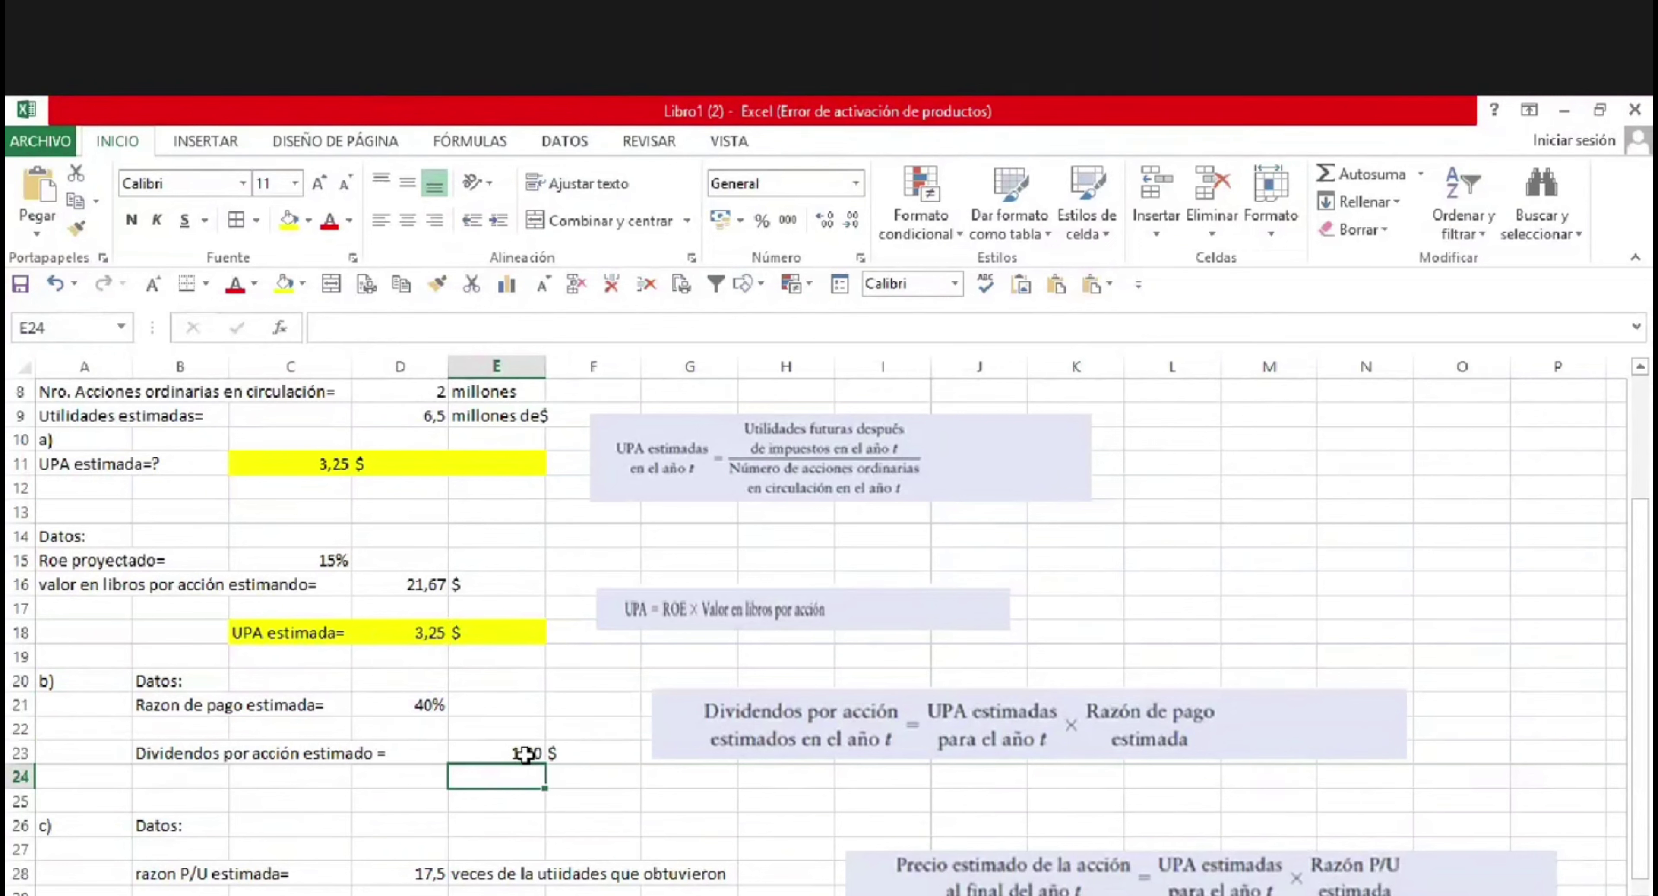
# Return to the problem statement at the start of the sheet and reread part c) on the share price.
pyautogui.press('Down')
pyautogui.press('Down')
pyautogui.press('Down')
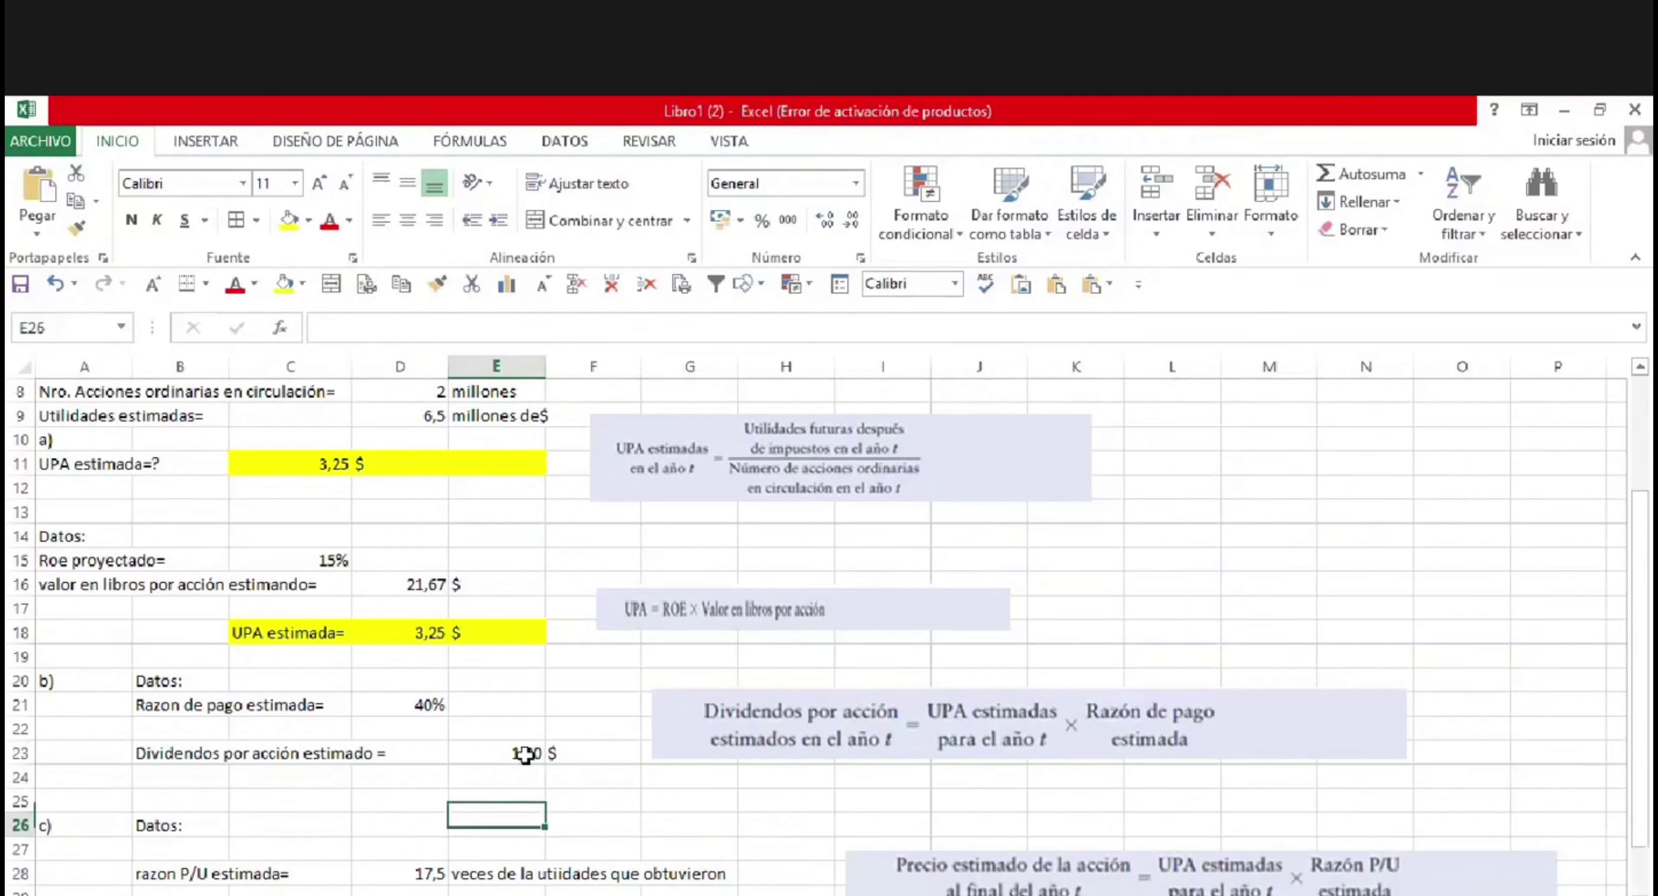
pyautogui.press('Up')
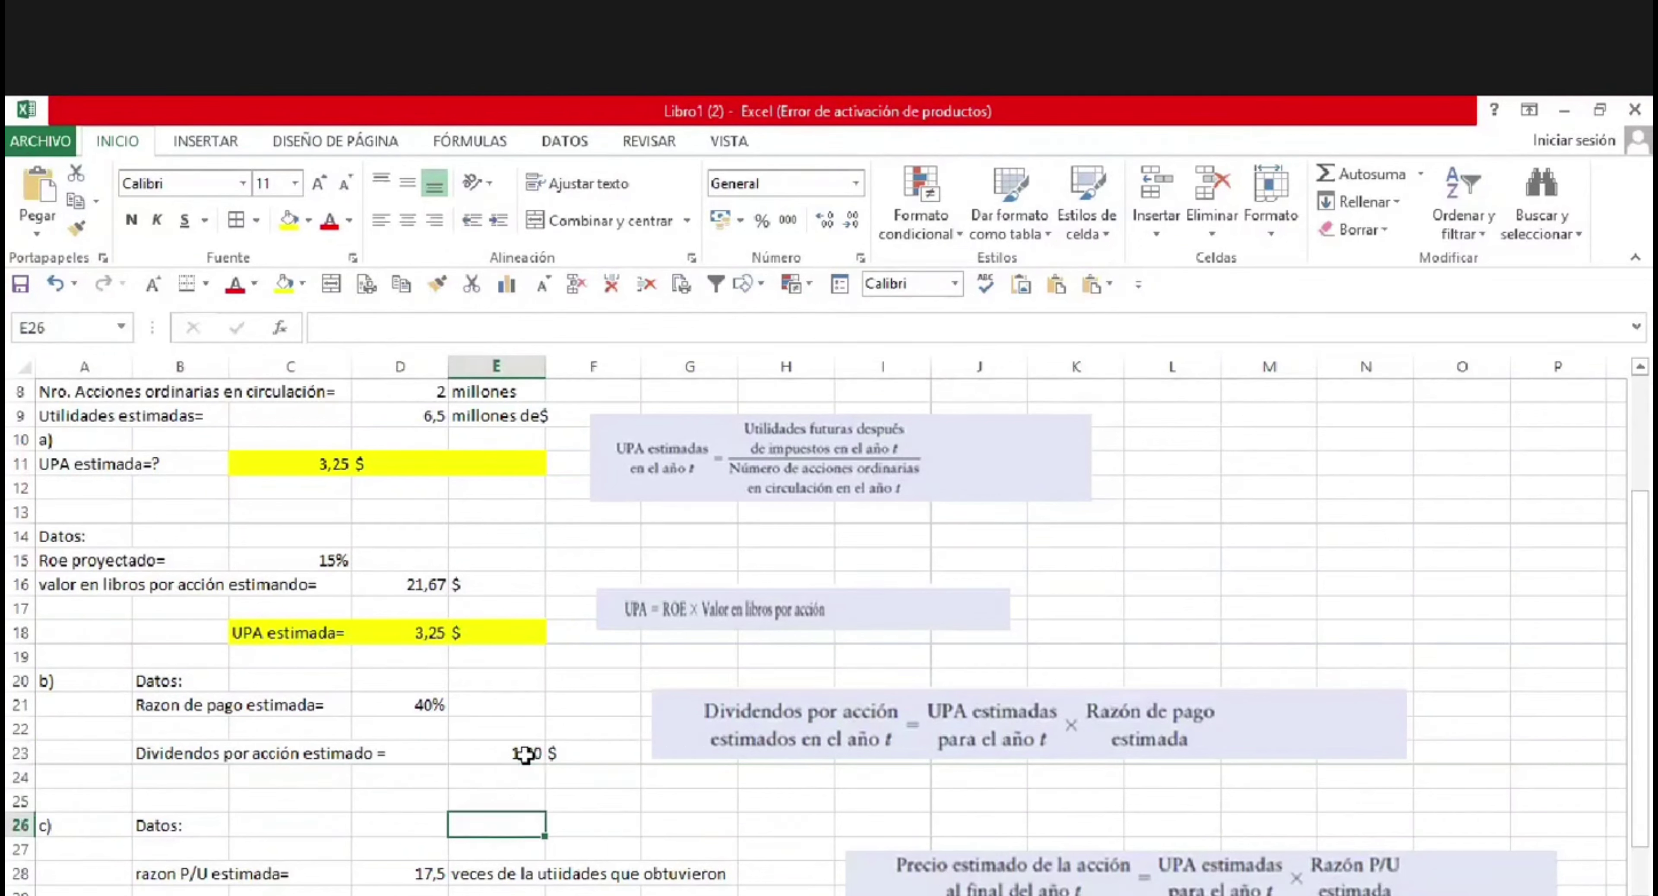
pyautogui.press('Up')
pyautogui.press('Up')
pyautogui.press('Up')
pyautogui.press('Up')
pyautogui.press('Up')
pyautogui.press('Up')
pyautogui.press('Up')
pyautogui.press('Up')
pyautogui.press('Up')
pyautogui.press('Up')
pyautogui.press('Up')
pyautogui.press('Up')
pyautogui.press('Up')
pyautogui.press('Up')
pyautogui.press('Up')
pyautogui.press('Up')
pyautogui.press('Up')
pyautogui.press('Up')
pyautogui.press('Up')
pyautogui.press('Up')
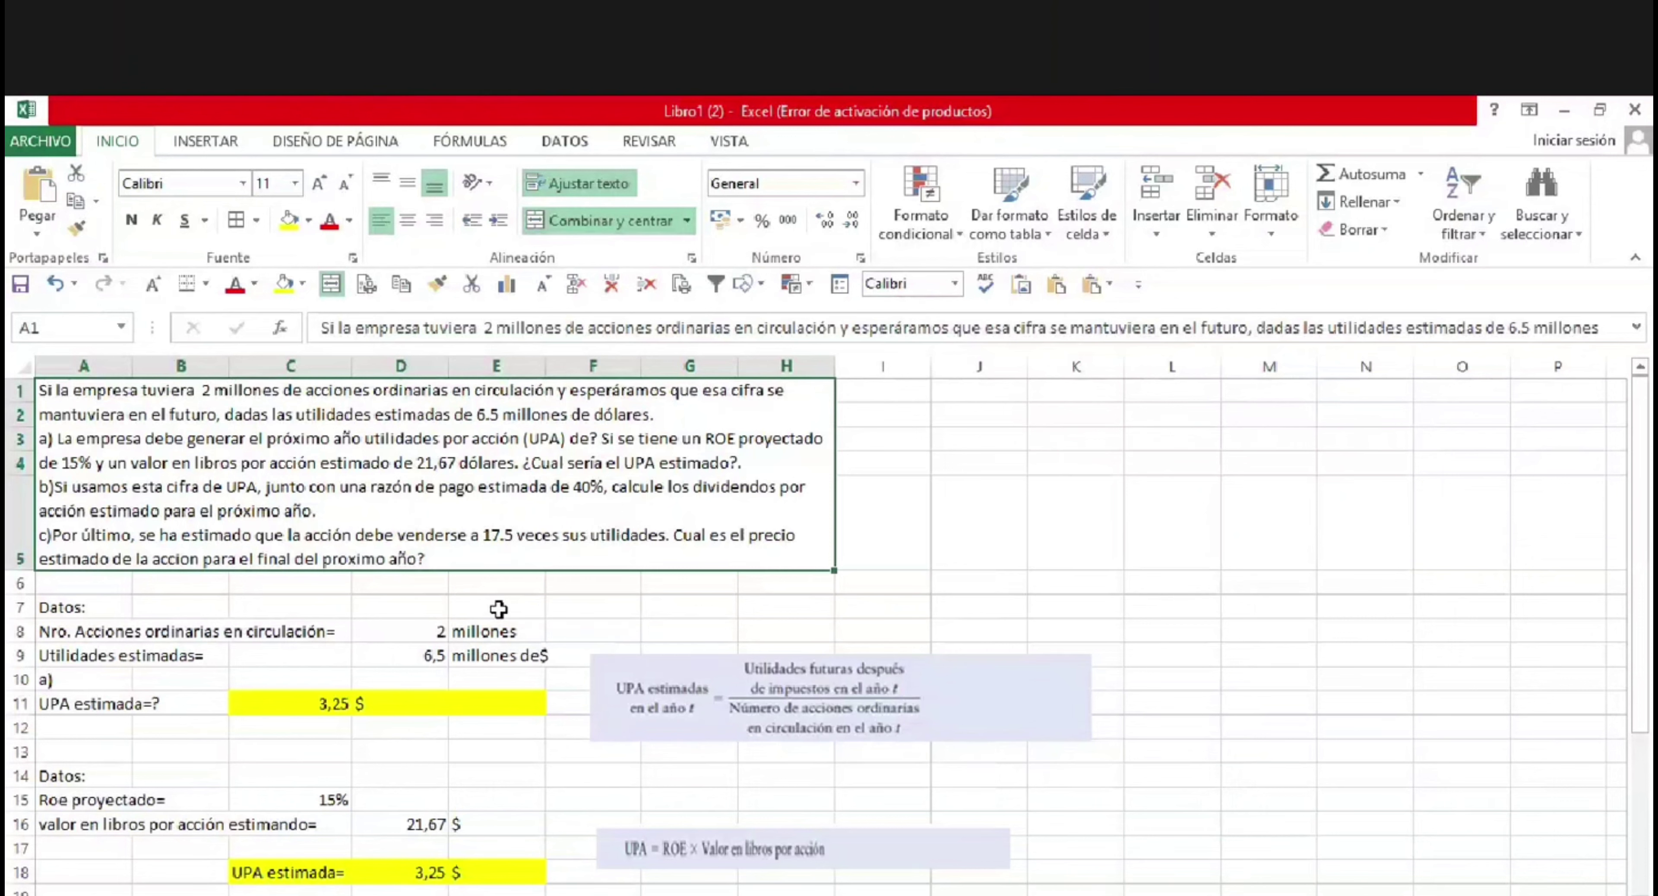
# Move the estimated share price formula picture closer to the part c) data, starting in column H across rows 26 to 28.
pyautogui.click(1081, 587)
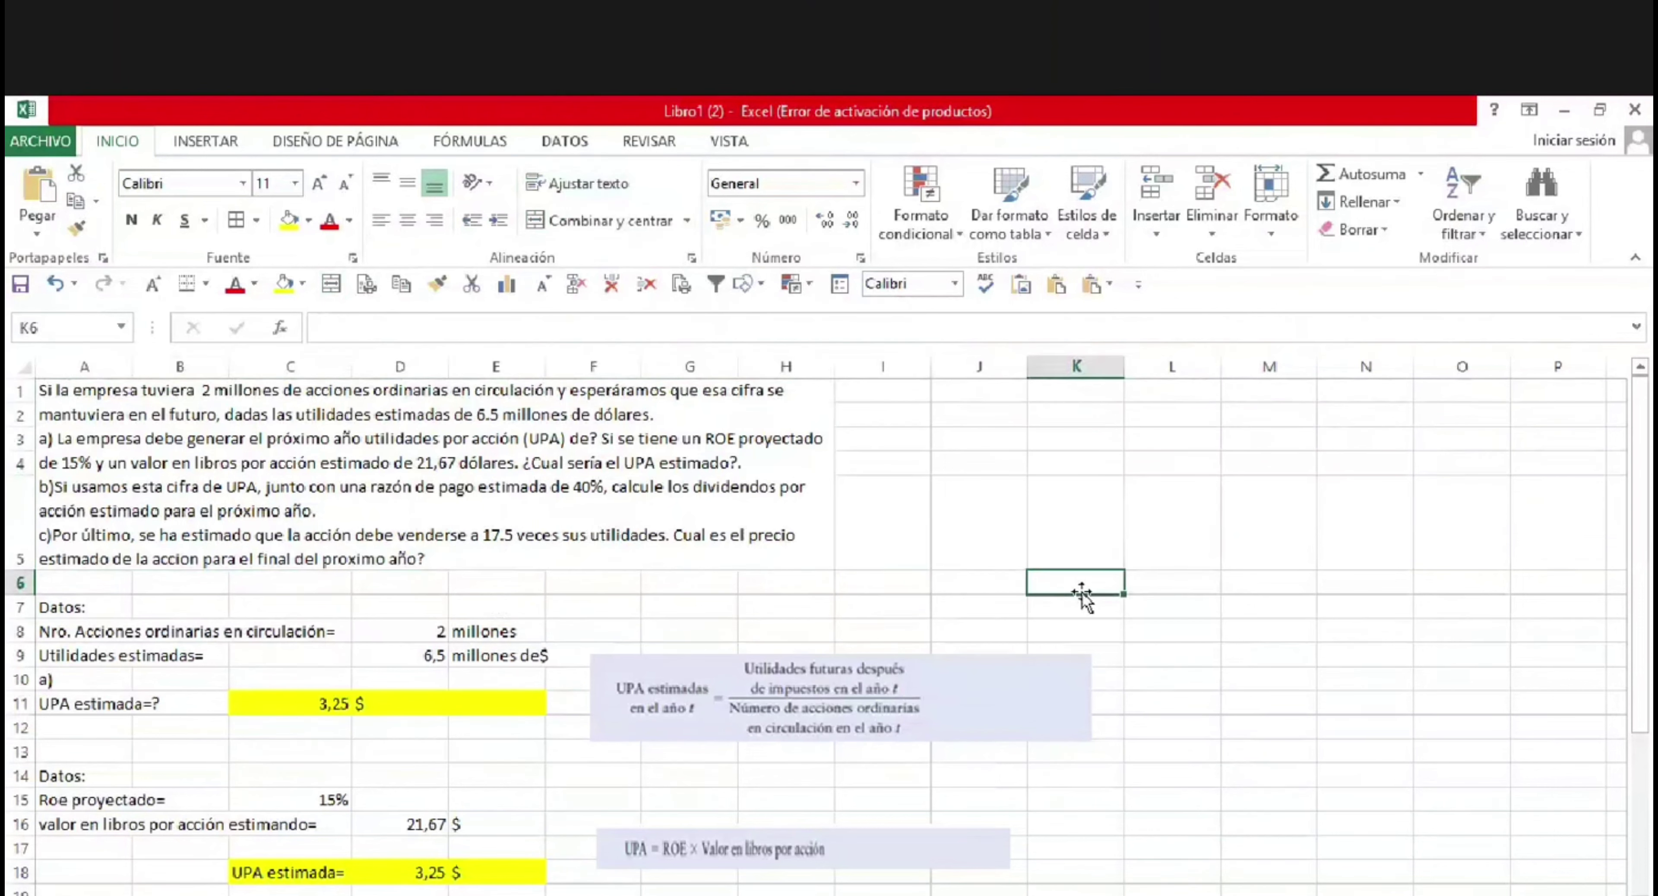
pyautogui.press('Down')
pyautogui.press('Down')
pyautogui.press('Down')
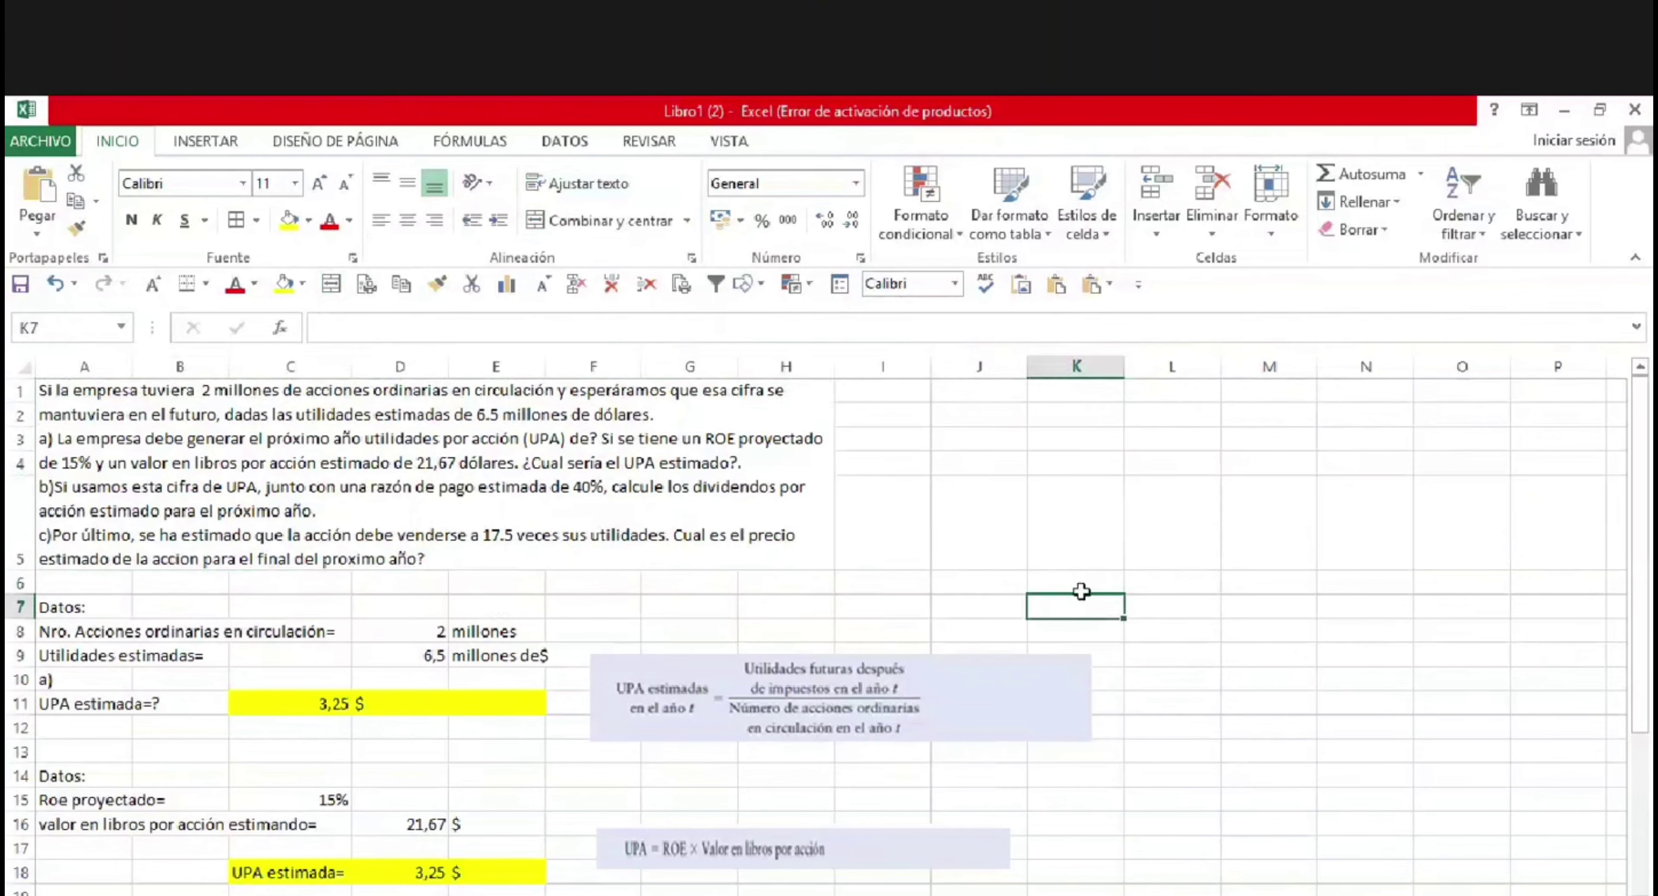
pyautogui.press('Down')
pyautogui.press('Down')
pyautogui.press('Down')
pyautogui.press('Down')
pyautogui.press('Down')
pyautogui.press('Down')
pyautogui.press('Down')
pyautogui.press('Down')
pyautogui.press('Down')
pyautogui.press('Down')
pyautogui.press('Down')
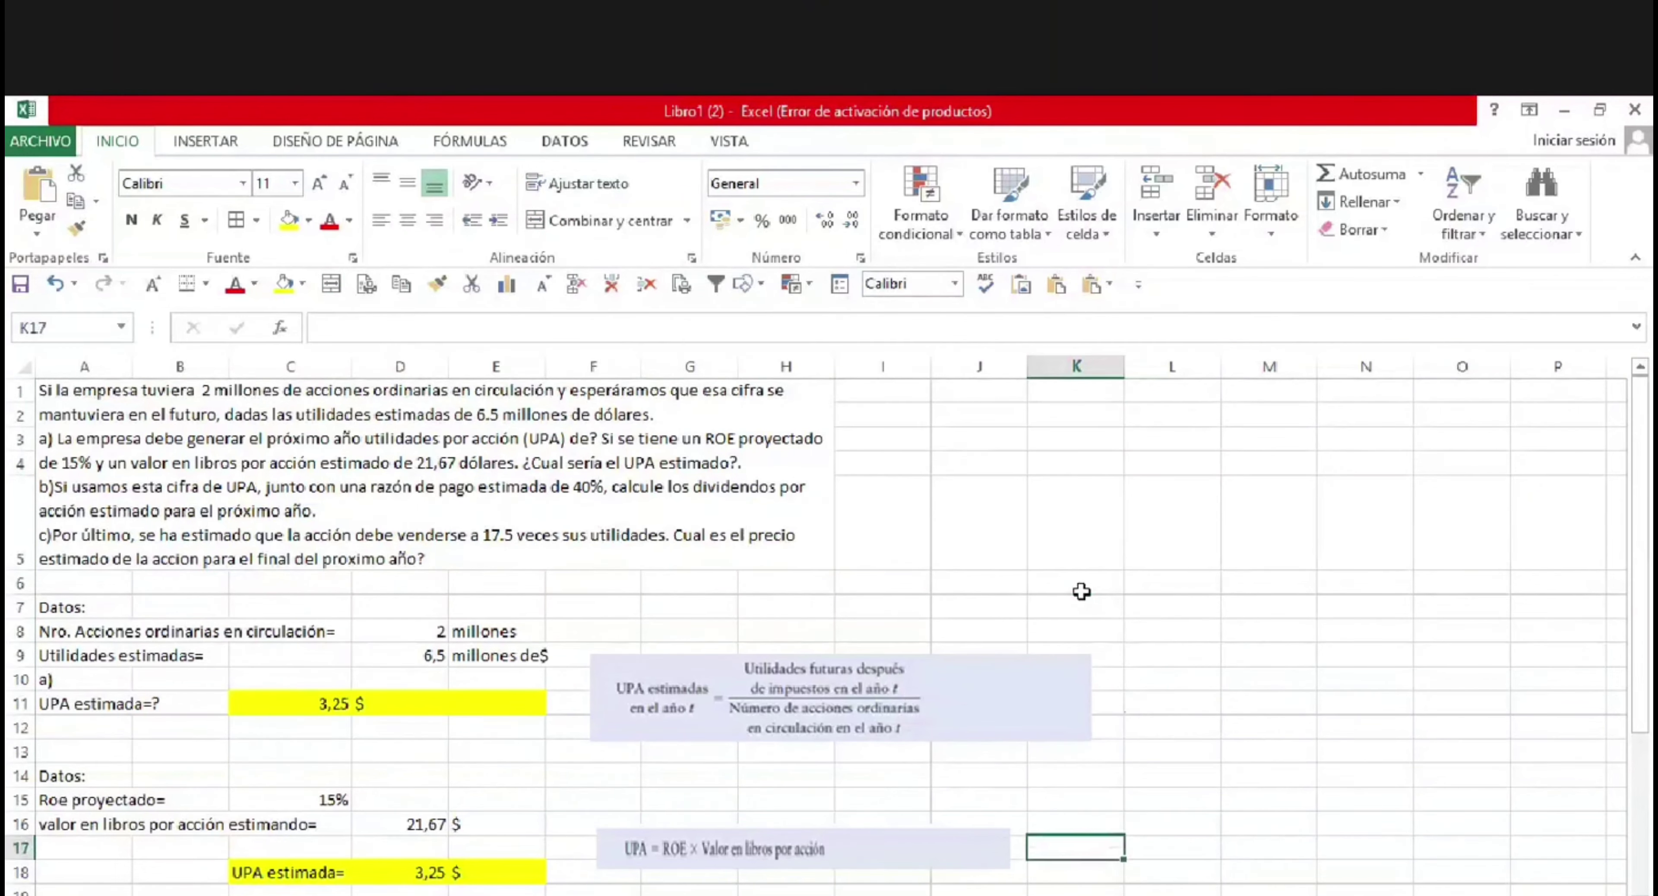
pyautogui.press('Down')
pyautogui.press('Down')
pyautogui.press('Down')
pyautogui.press('Down')
pyautogui.press('Down')
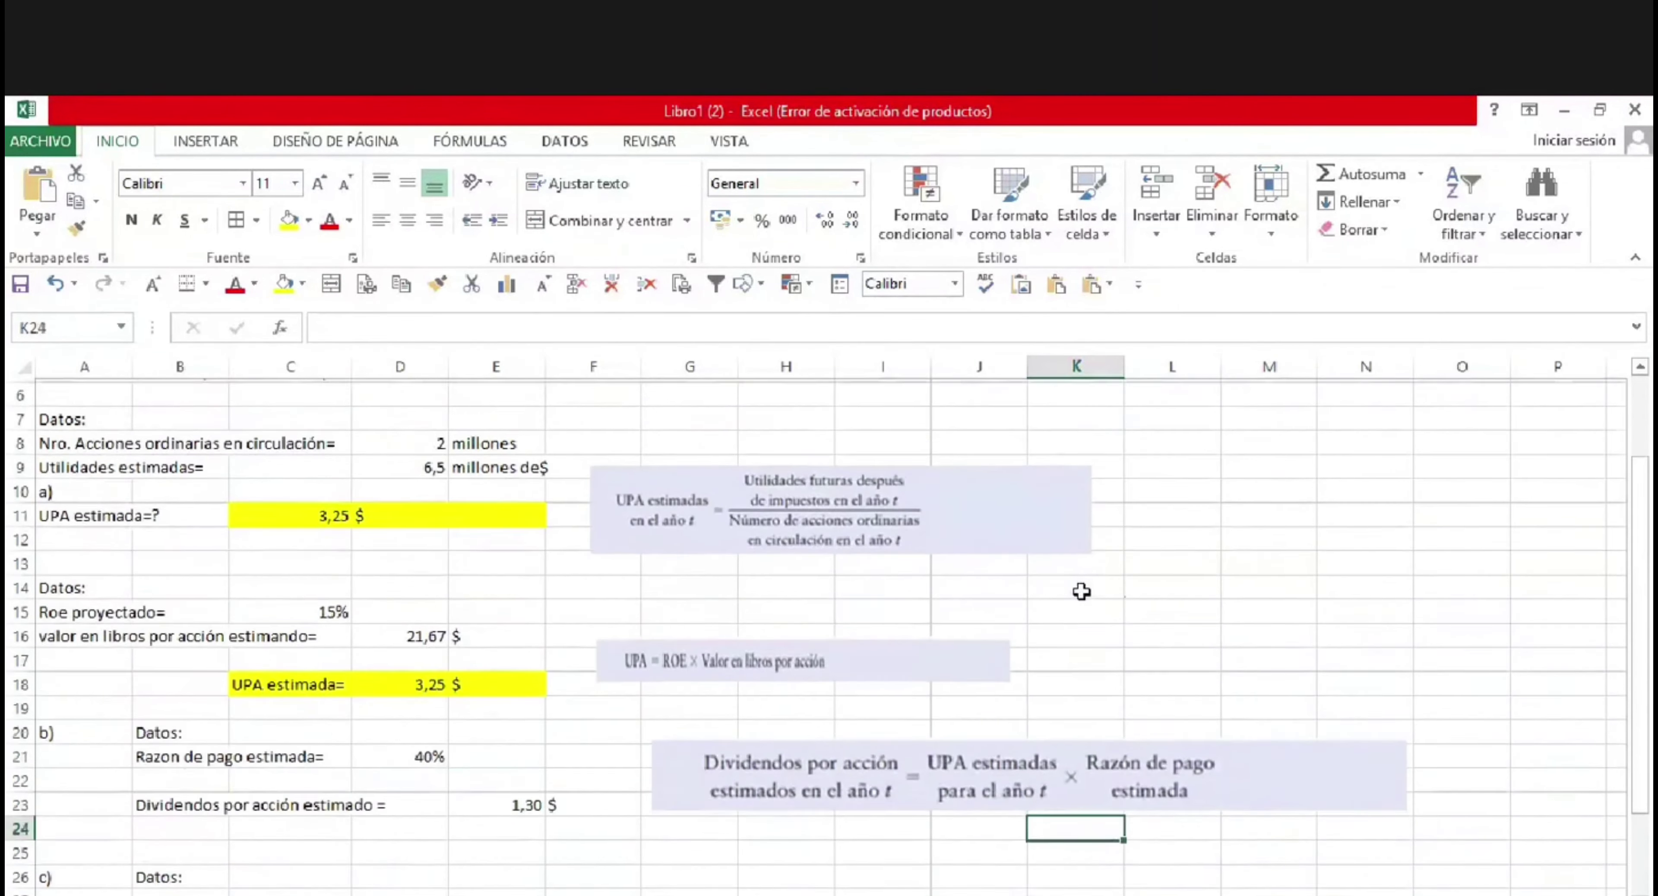
pyautogui.press('Down')
pyautogui.press('Down')
pyautogui.press('Down')
pyautogui.press('Down')
pyautogui.press('Down')
pyautogui.press('Down')
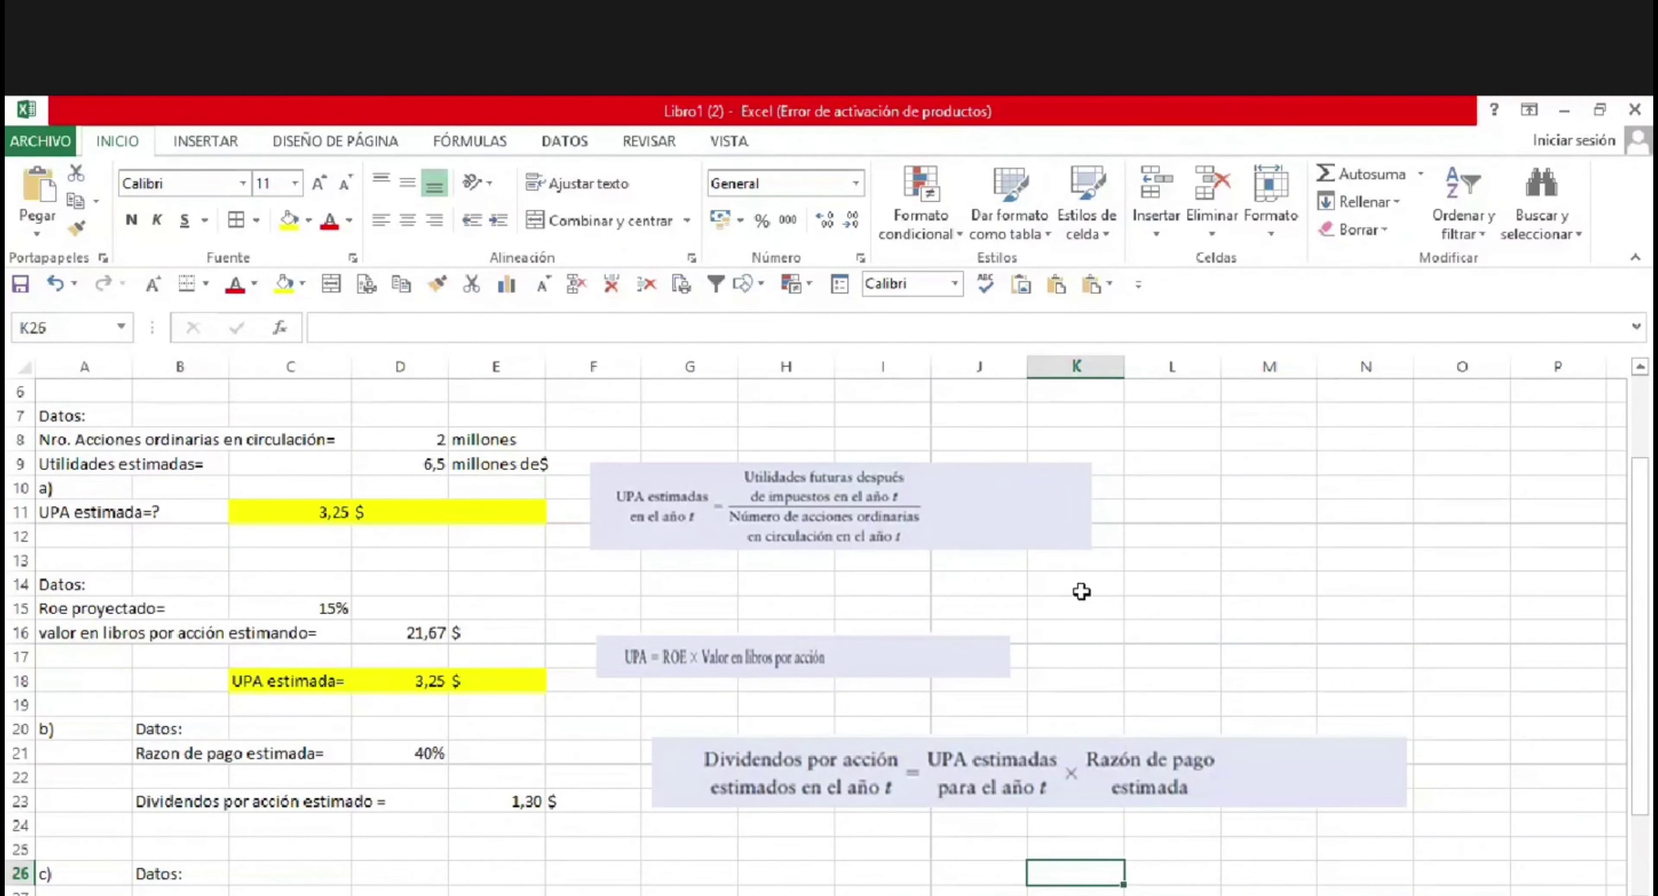
pyautogui.press('Down')
pyautogui.press('Down')
pyautogui.press('Down')
pyautogui.press('Down')
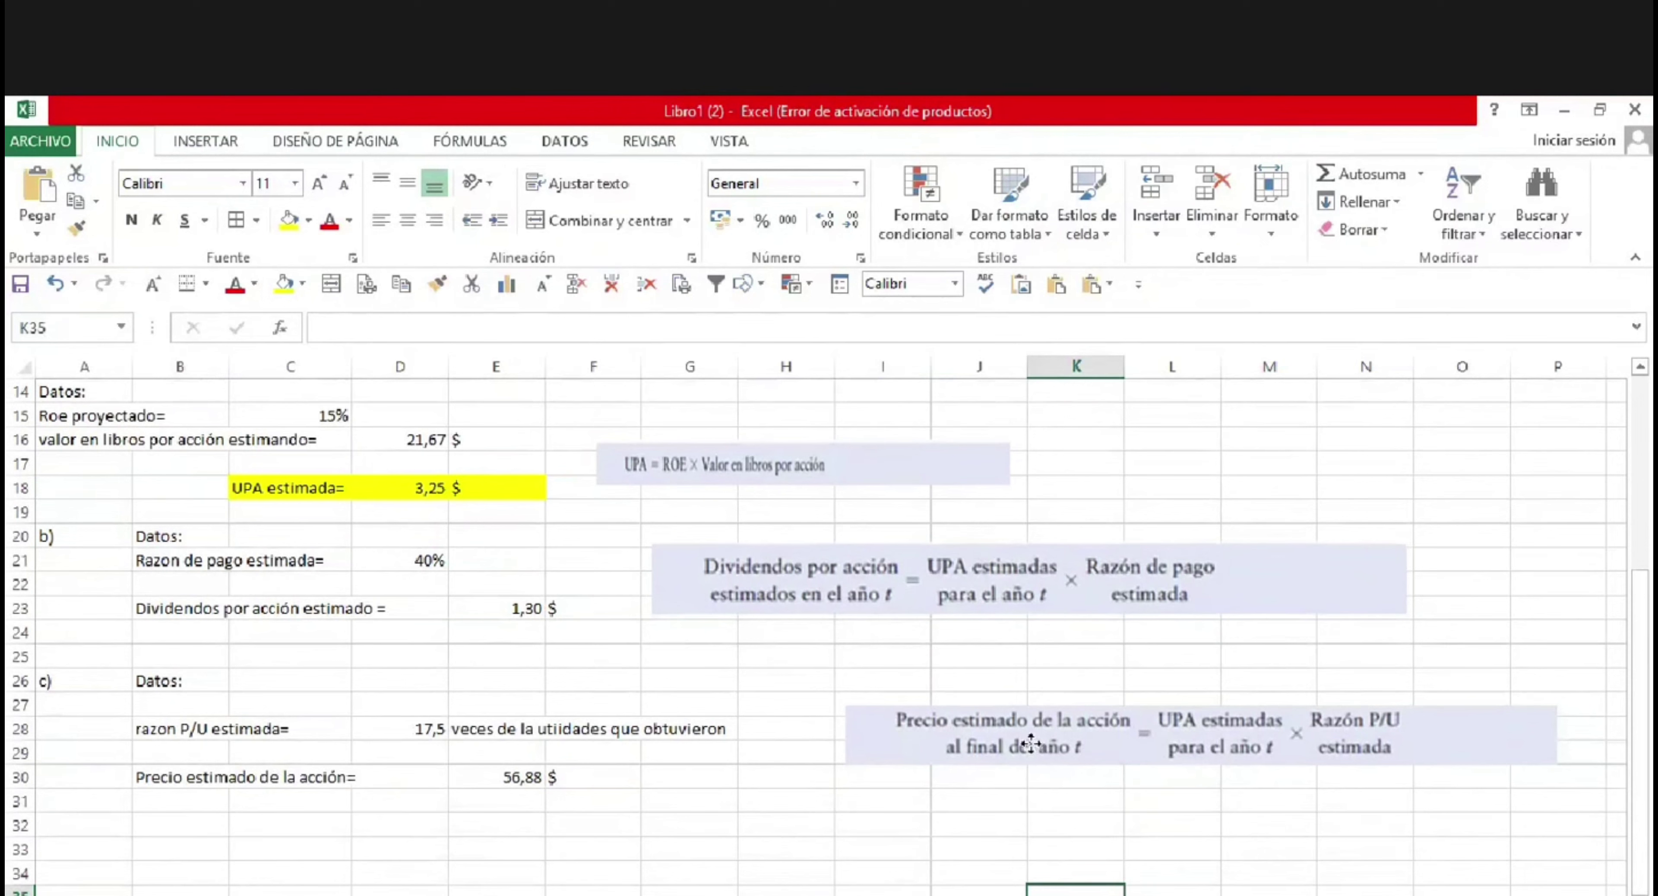
pyautogui.moveTo(1035, 749); pyautogui.dragTo(966, 729)
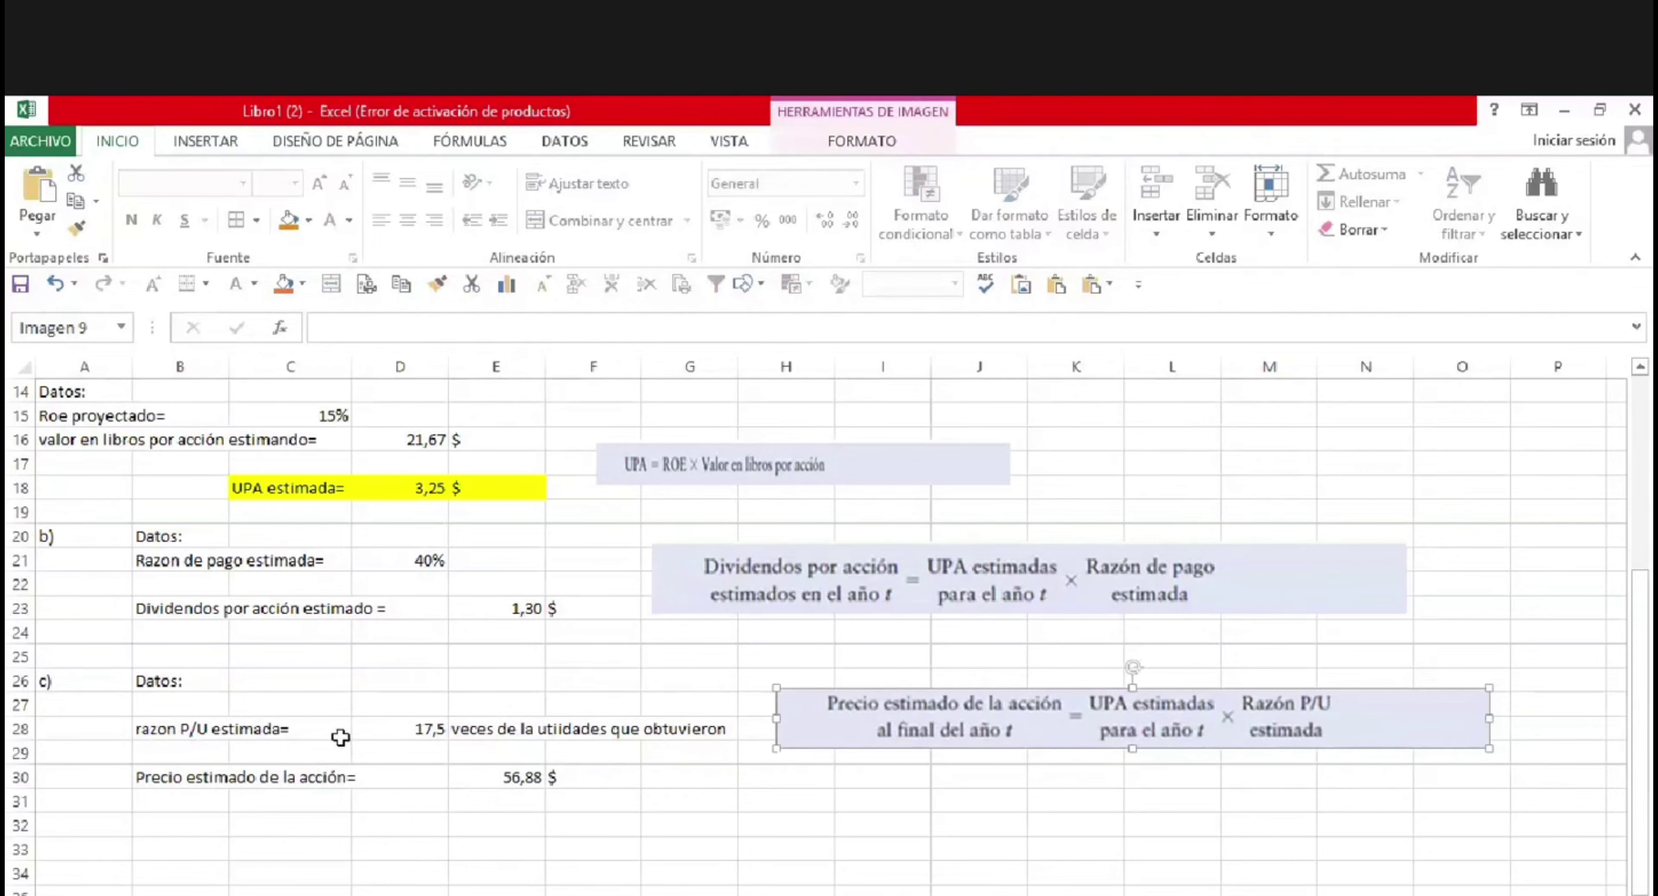
pyautogui.click(401, 725)
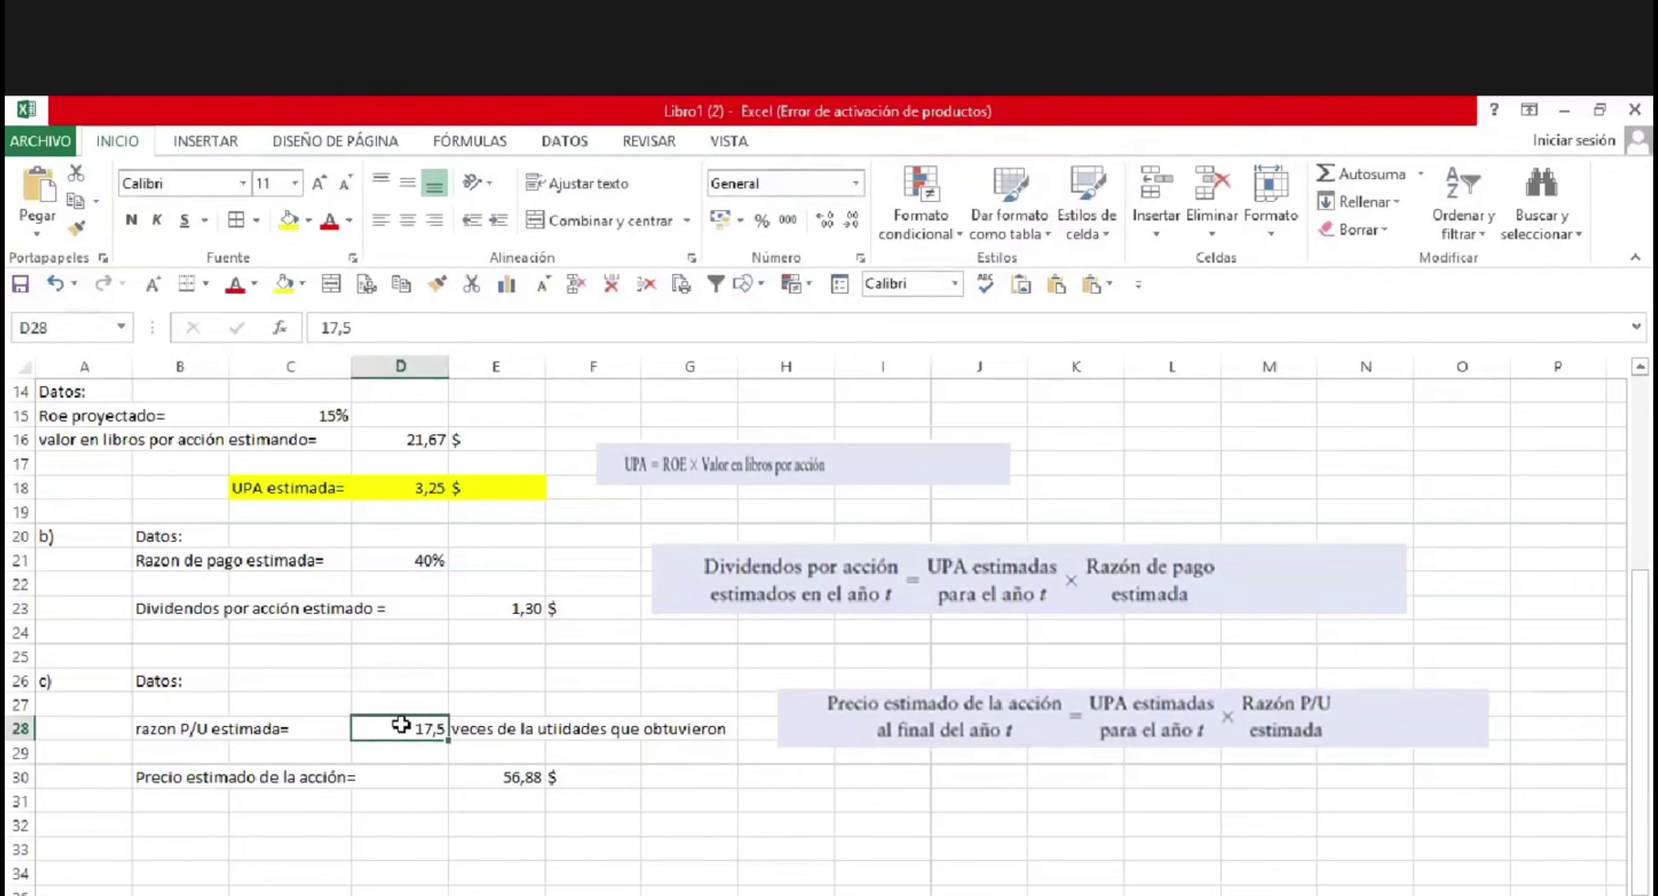
# Return to the problem statement at the start of the sheet and reread what part c) asks about the share price.
pyautogui.press('Up')
pyautogui.press('Up')
pyautogui.press('Up')
pyautogui.press('Up')
pyautogui.press('Up')
pyautogui.press('Up')
pyautogui.press('Up')
pyautogui.press('Up')
pyautogui.press('Up')
pyautogui.press('Up')
pyautogui.press('Up')
pyautogui.press('Up')
pyautogui.press('Up')
pyautogui.press('Up')
pyautogui.press('Up')
pyautogui.press('Up')
pyautogui.press('Up')
pyautogui.press('Up')
pyautogui.press('Up')
pyautogui.press('Up')
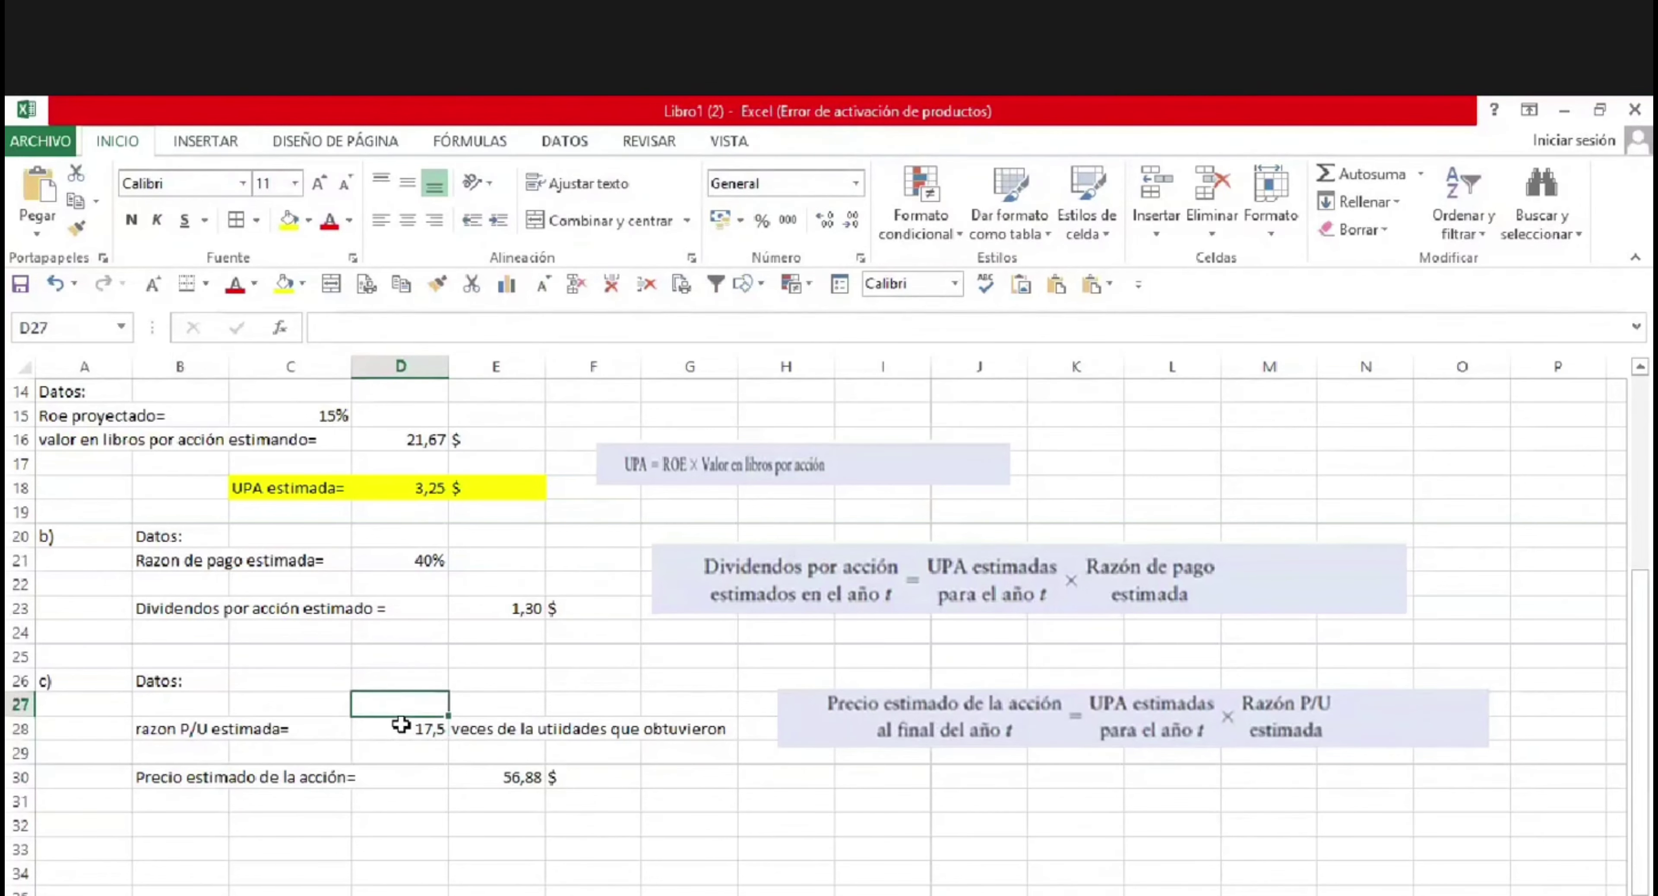
pyautogui.press('Up')
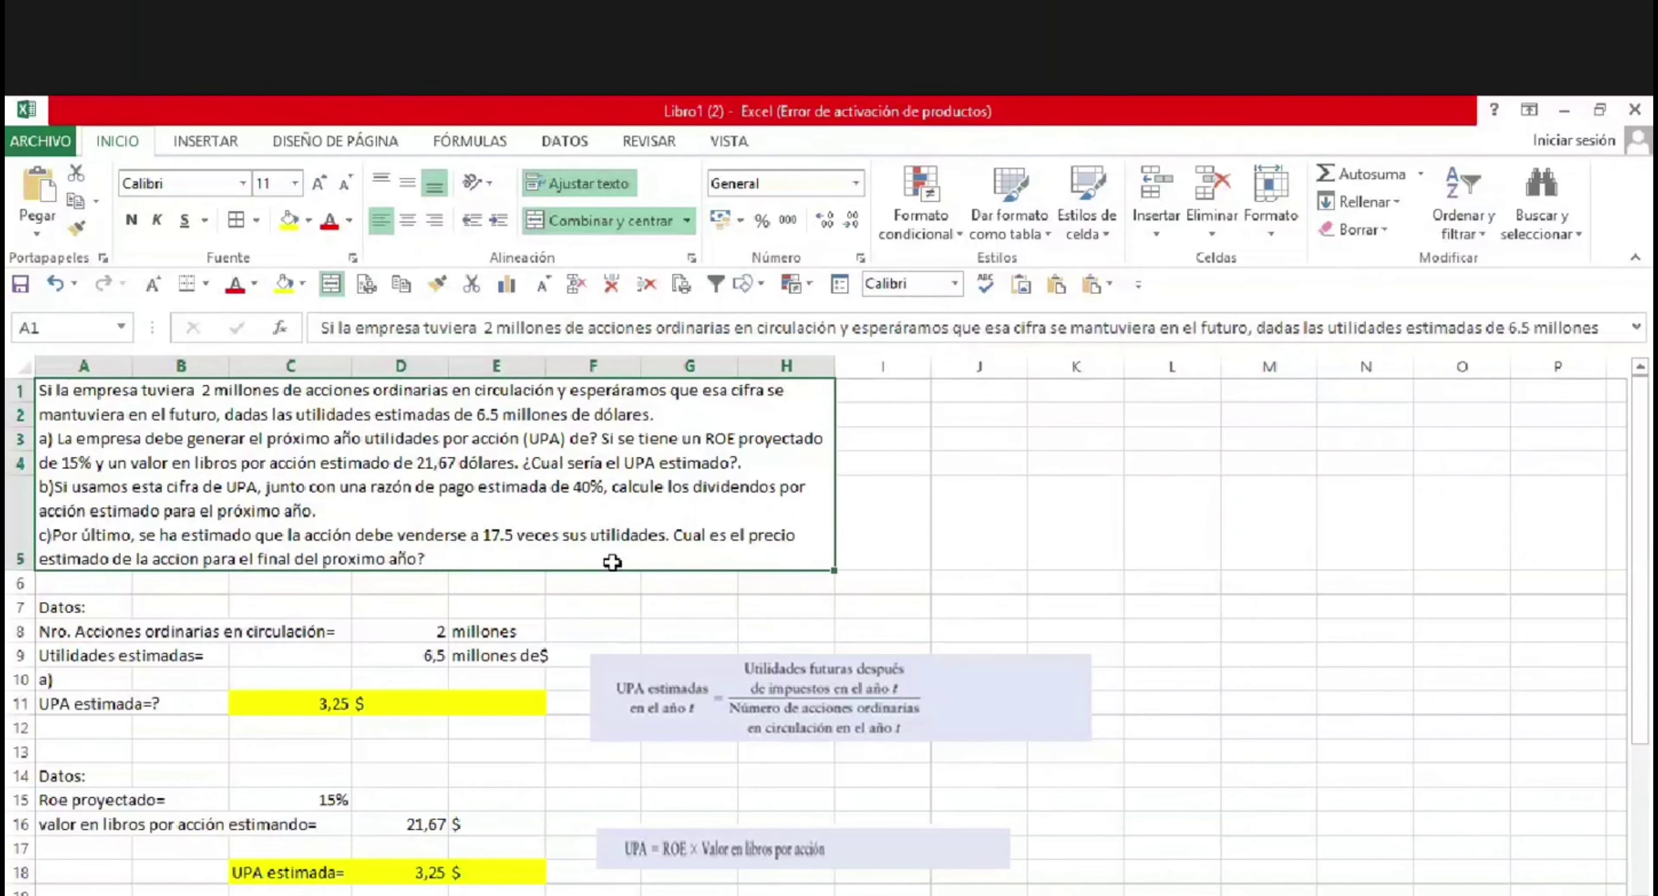
pyautogui.click(837, 646)
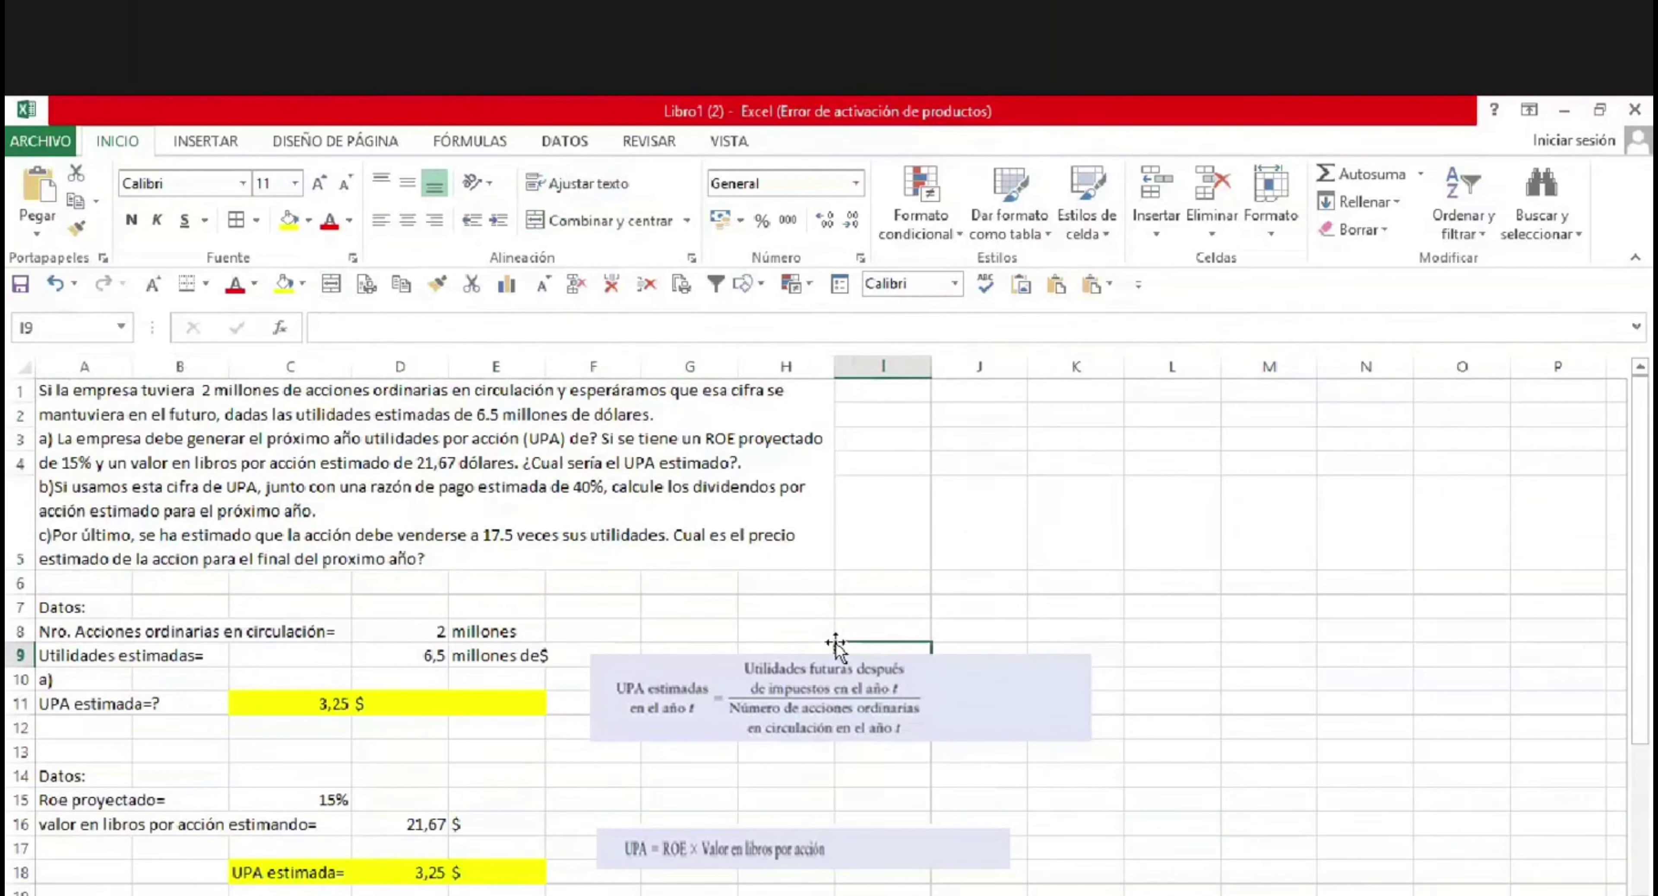
# Examine the estimated share price formula in E30 against its formula picture, the UPA in D18 and the P/U ratio in D28.
pyautogui.press('Down')
pyautogui.press('Down')
pyautogui.press('Down')
pyautogui.press('Down')
pyautogui.press('Down')
pyautogui.press('Down')
pyautogui.press('Down')
pyautogui.press('Down')
pyautogui.press('Down')
pyautogui.press('Down')
pyautogui.press('Down')
pyautogui.press('Down')
pyautogui.press('Down')
pyautogui.press('Down')
pyautogui.press('Down')
pyautogui.press('Down')
pyautogui.press('Down')
pyautogui.press('Down')
pyautogui.press('Down')
pyautogui.press('Down')
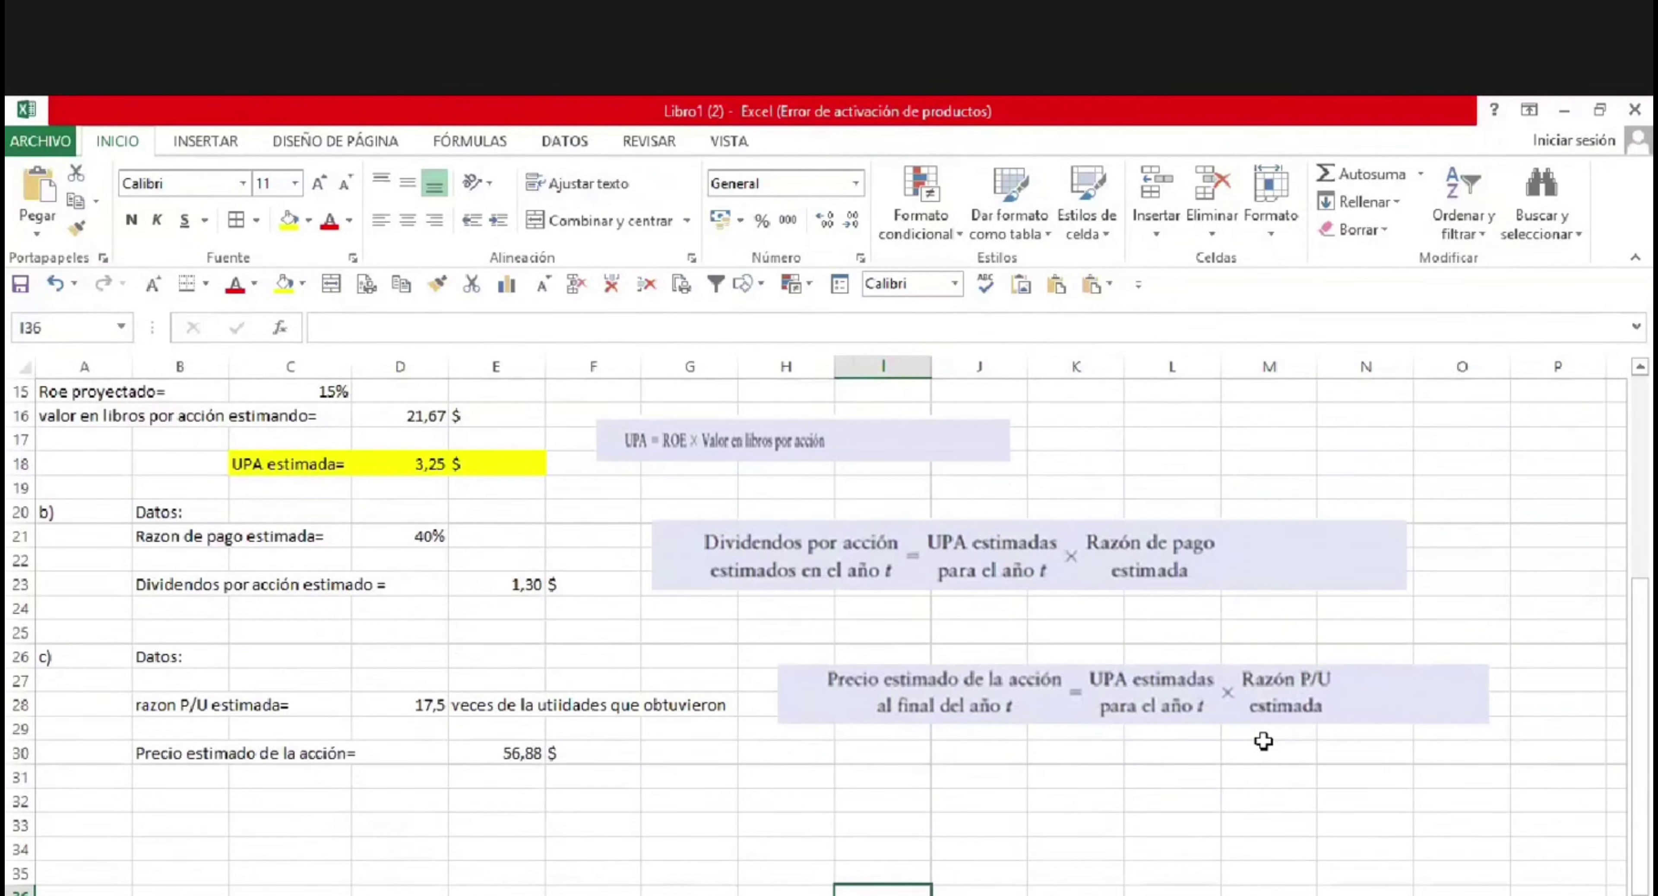
pyautogui.click(1159, 712)
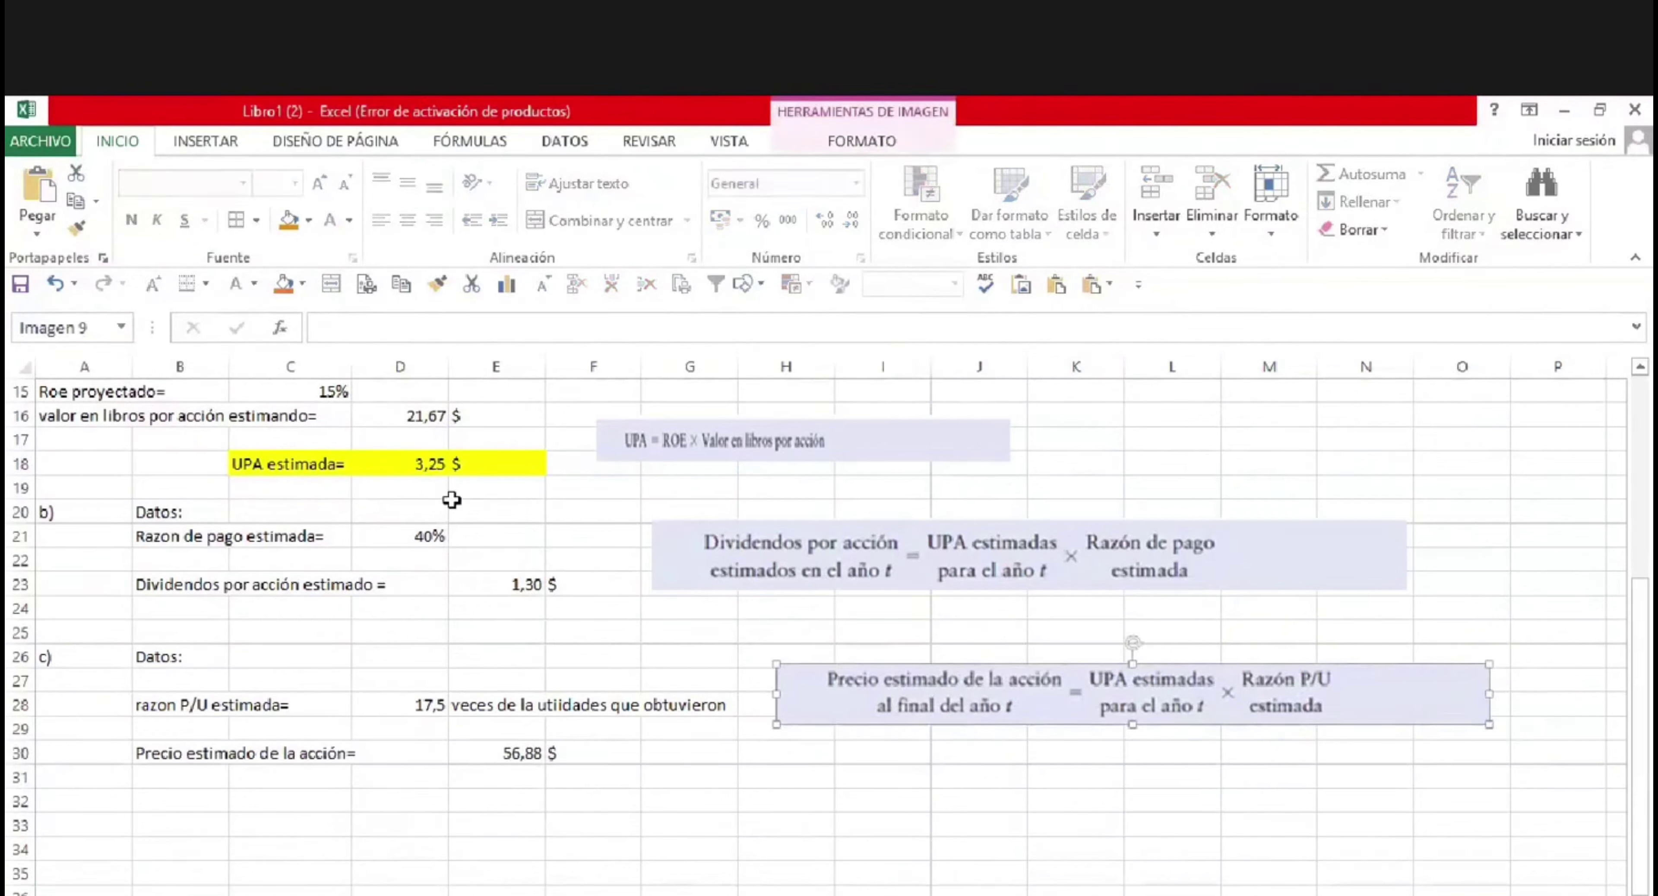
pyautogui.click(438, 468)
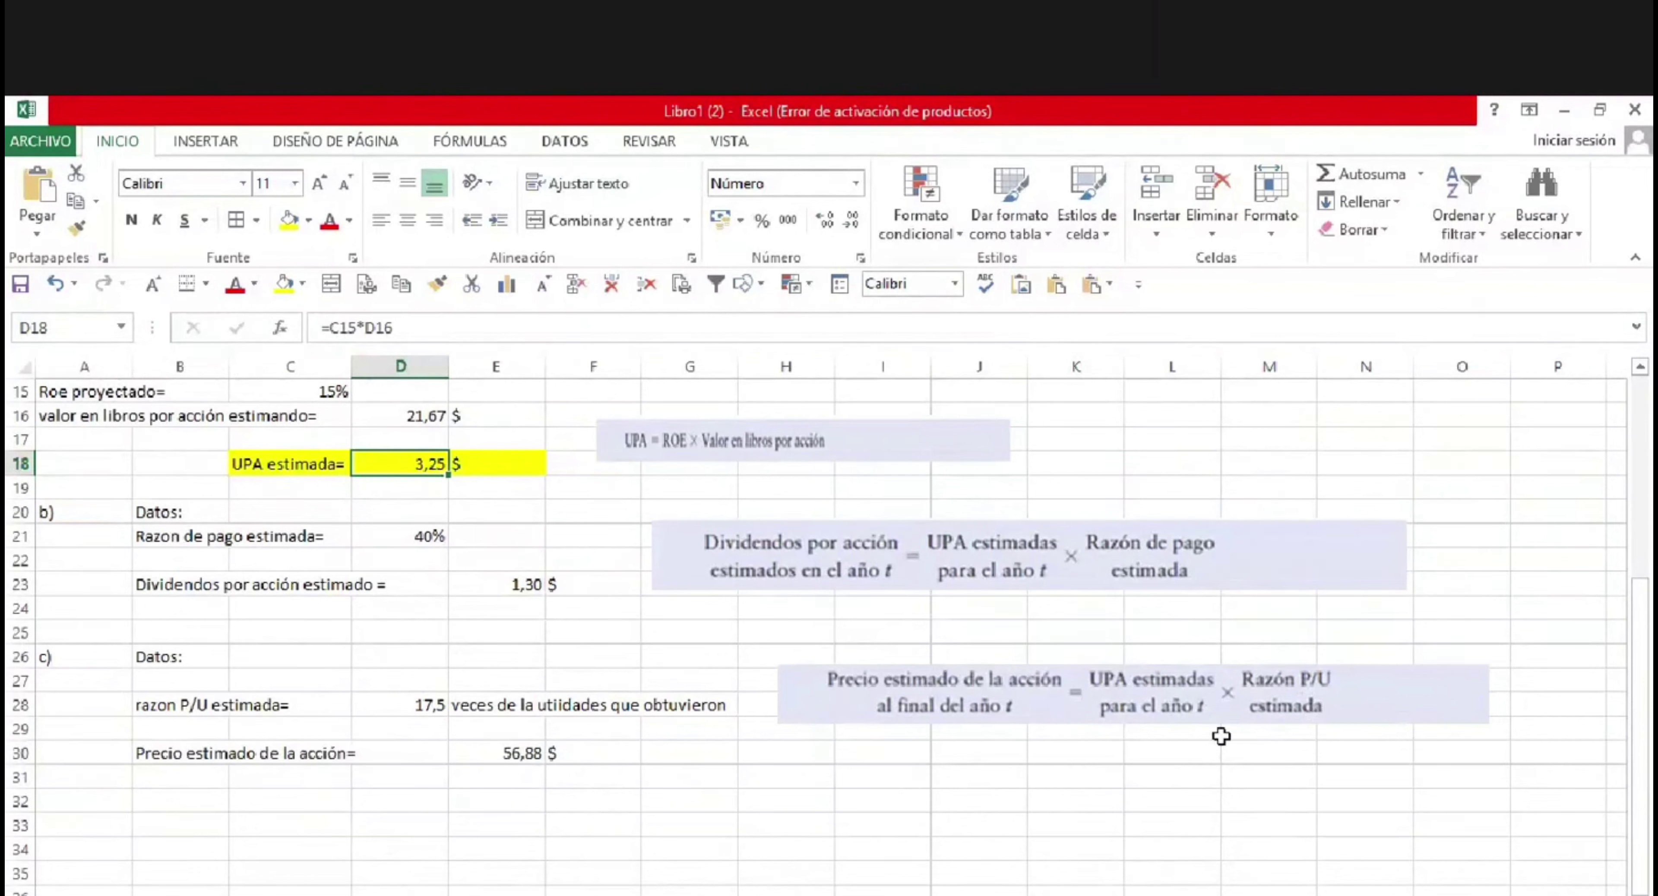
pyautogui.click(423, 706)
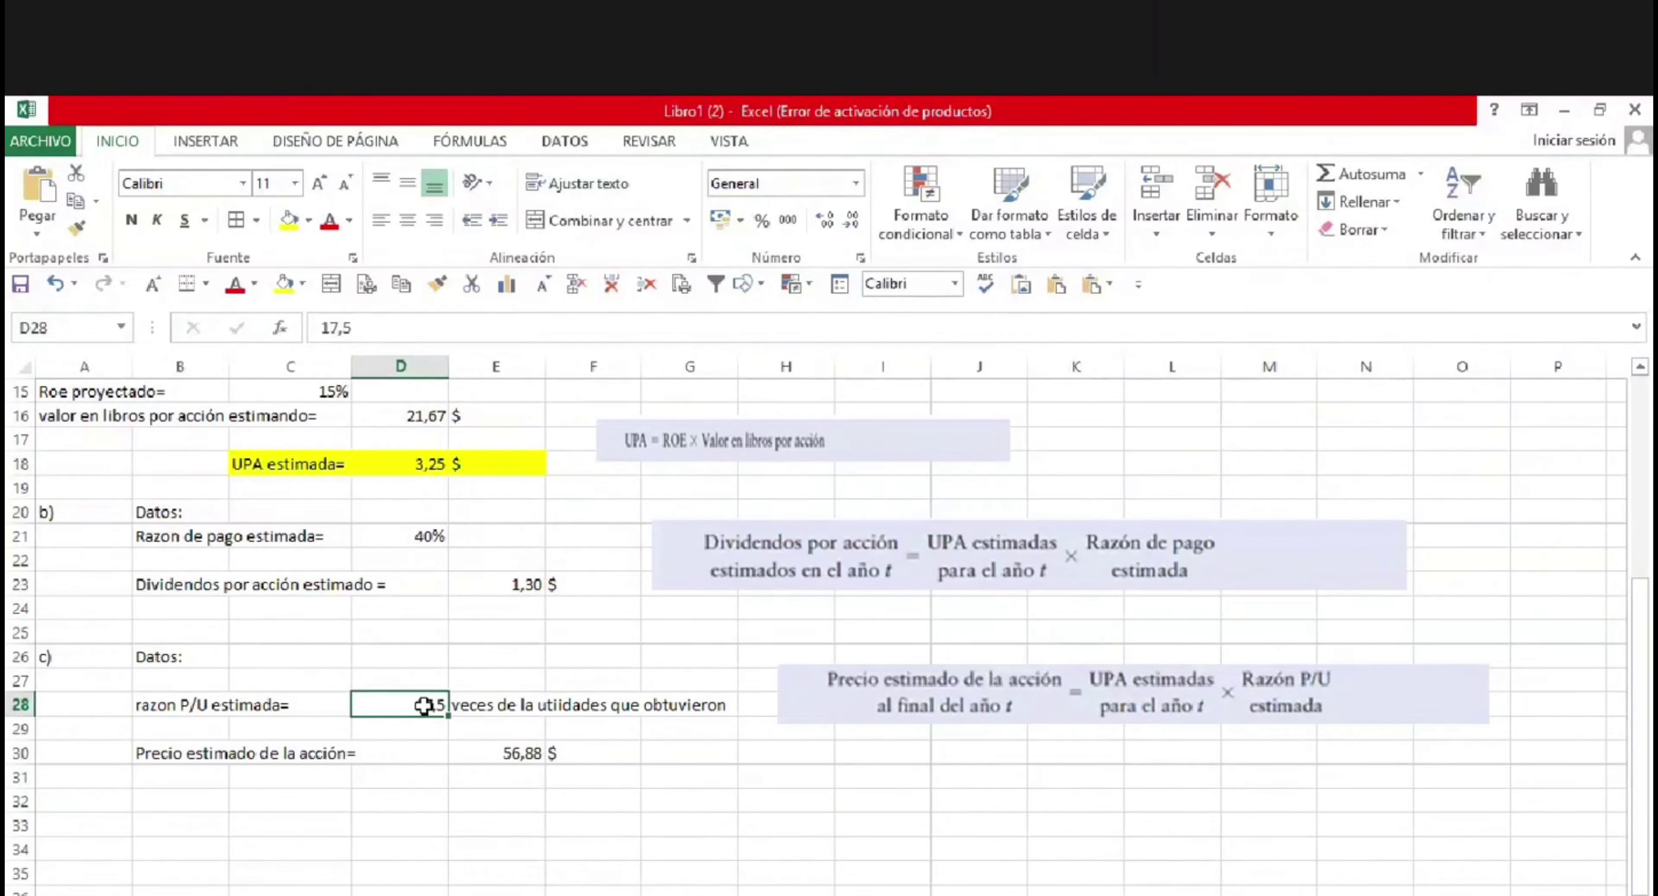
pyautogui.doubleClick(517, 753)
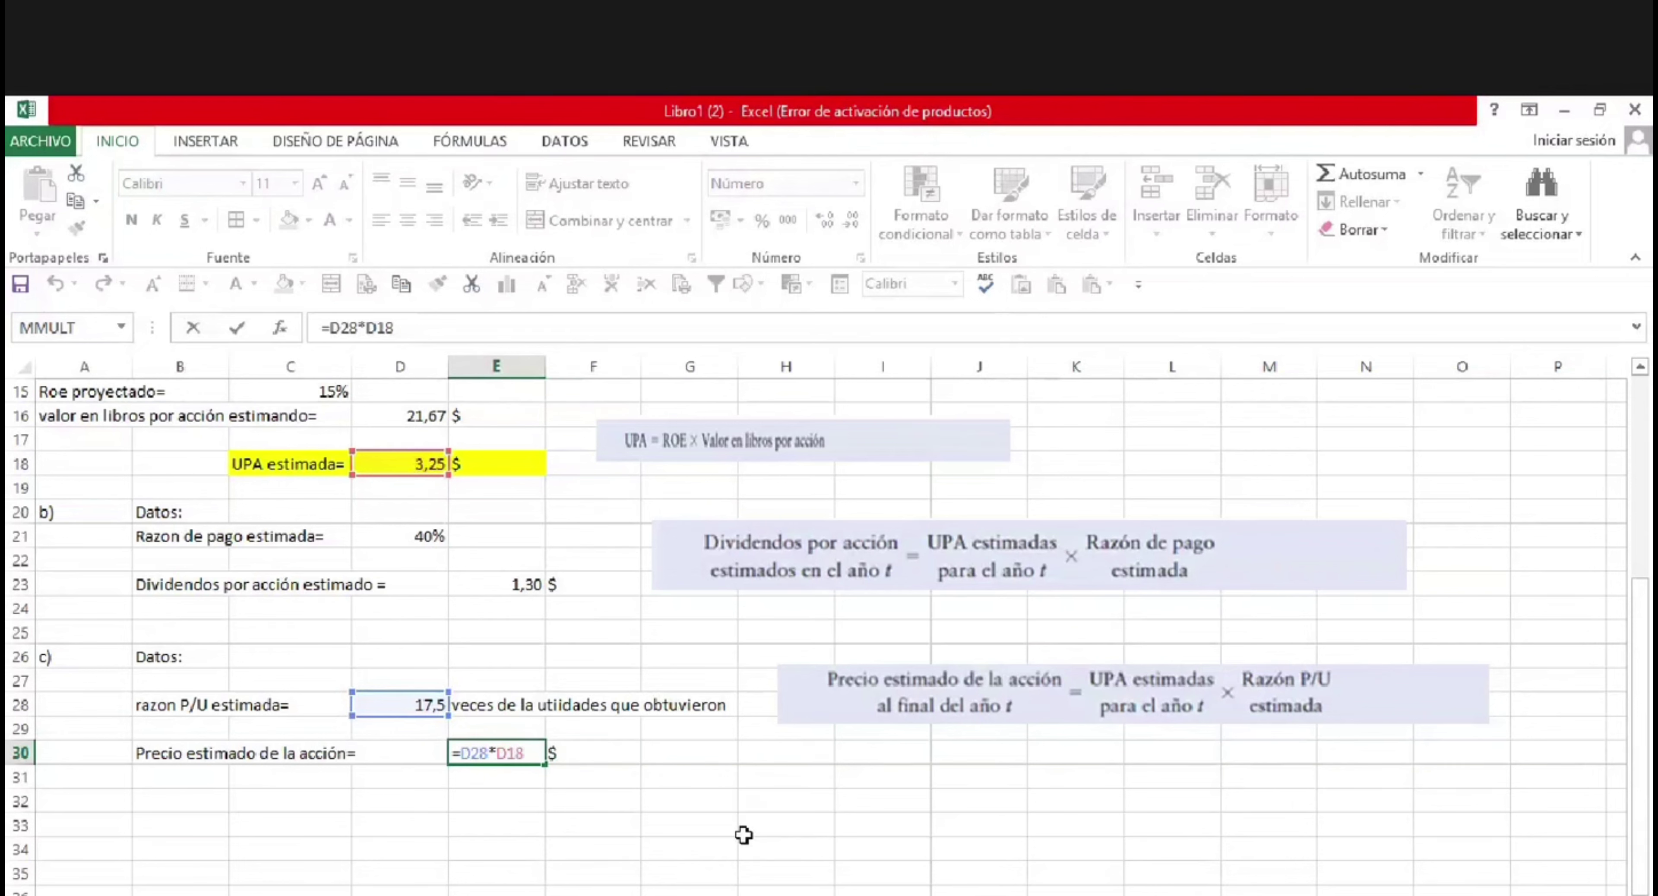
pyautogui.hotkey('ctrl', 'Return')
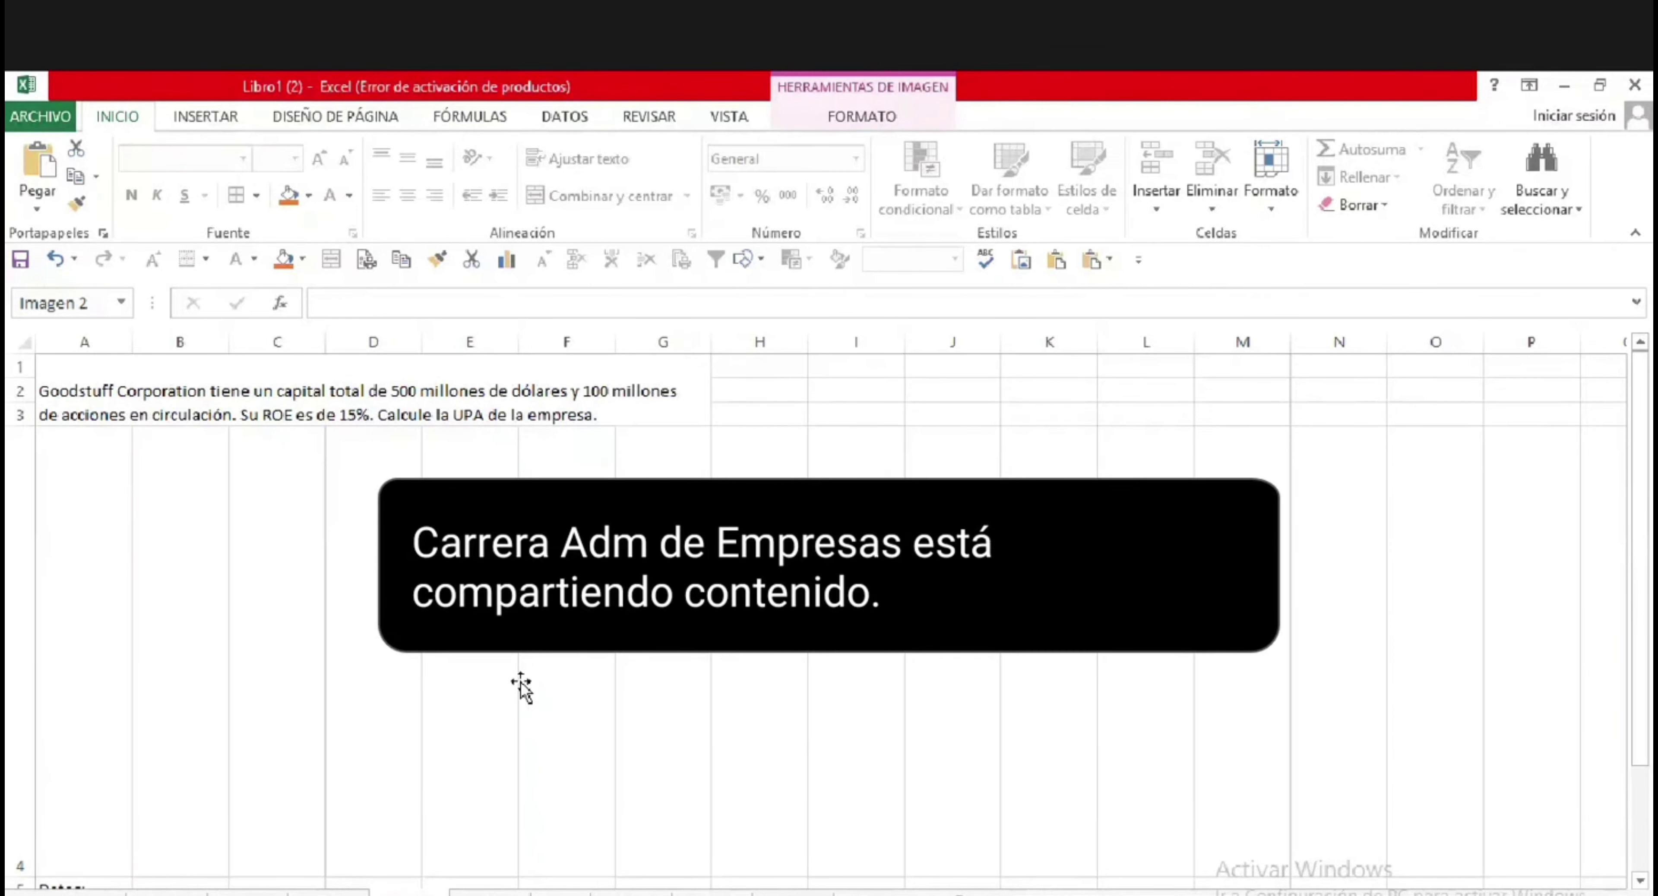
# Review the Goodstuff Corporation problem statement and its total capital and outstanding shares data in rows 134 and 135.
pyautogui.click(521, 688)
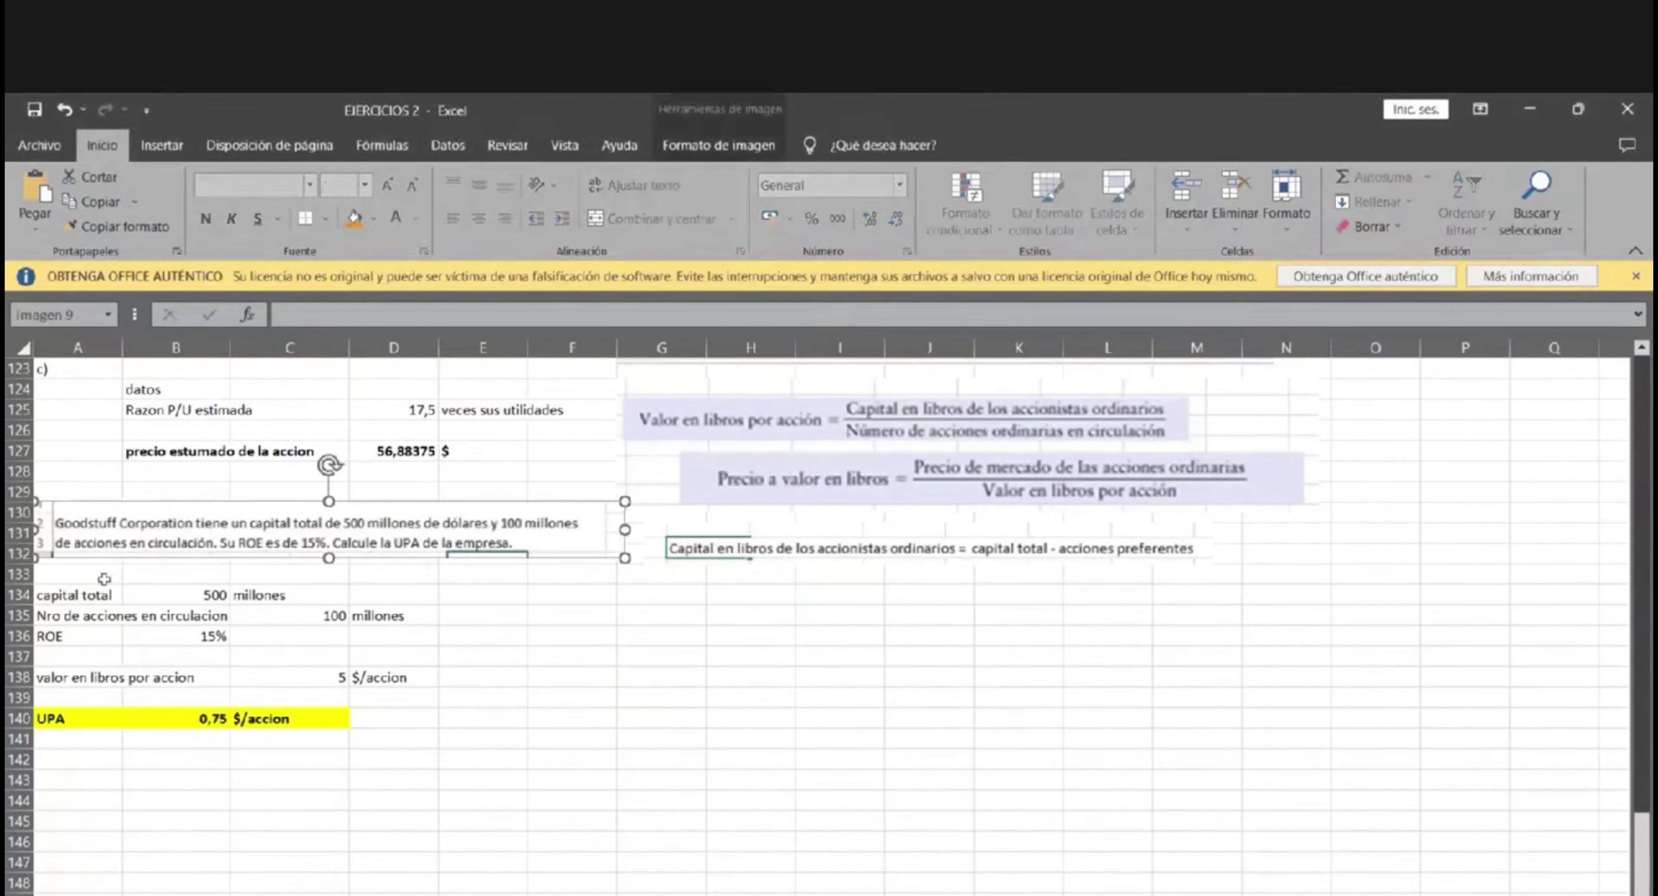
pyautogui.click(166, 589)
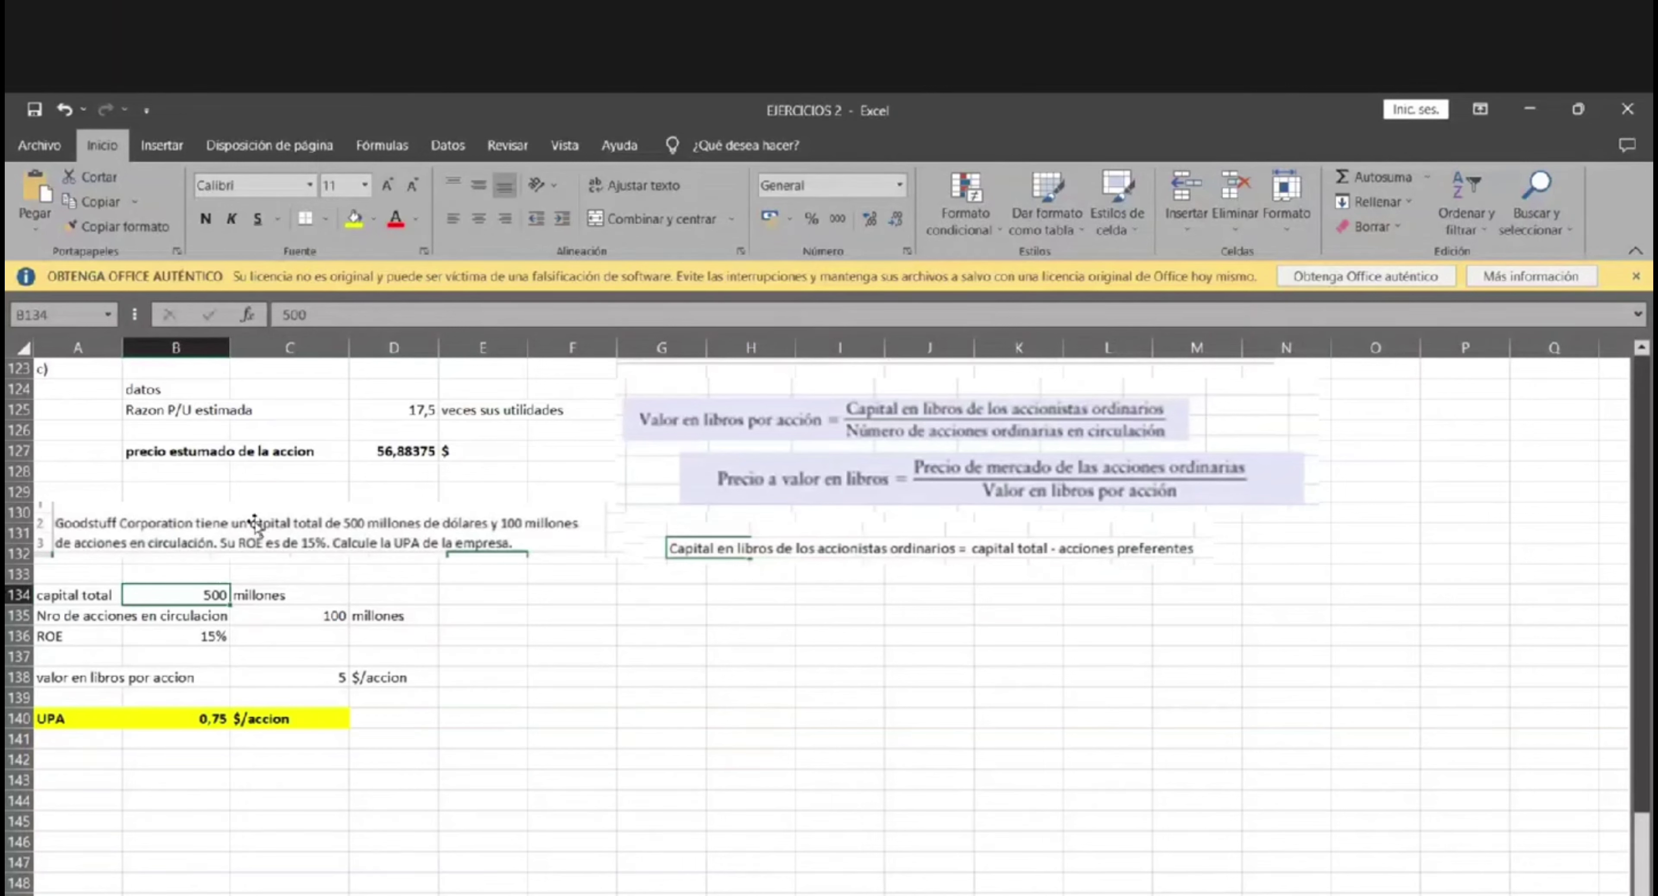
pyautogui.click(328, 618)
pyautogui.click(93, 599)
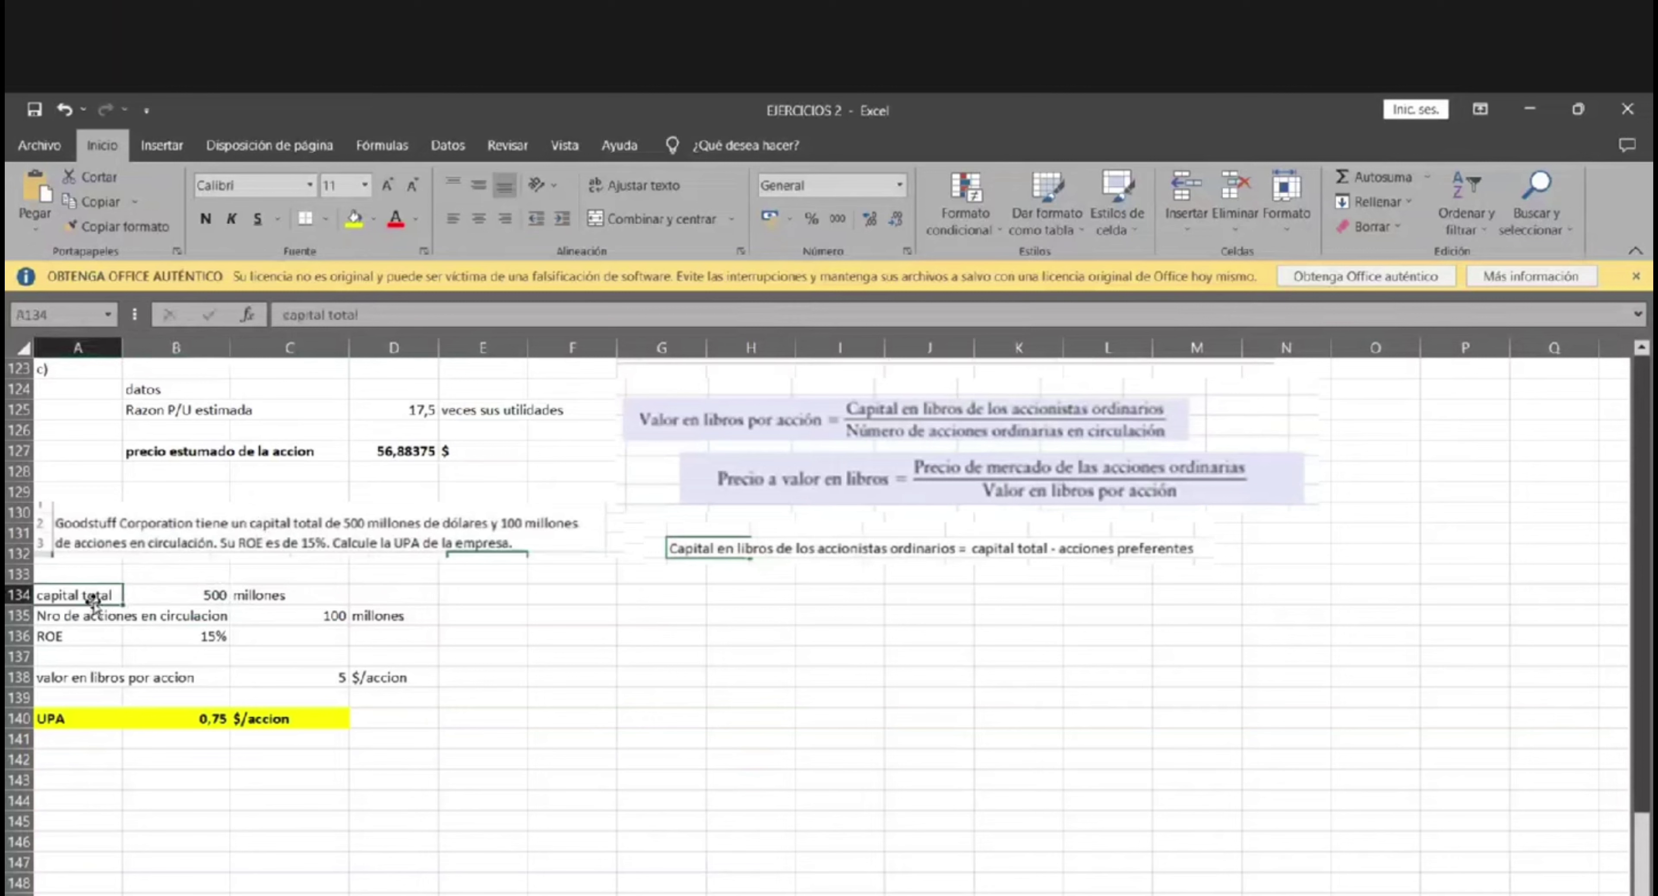
pyautogui.click(173, 592)
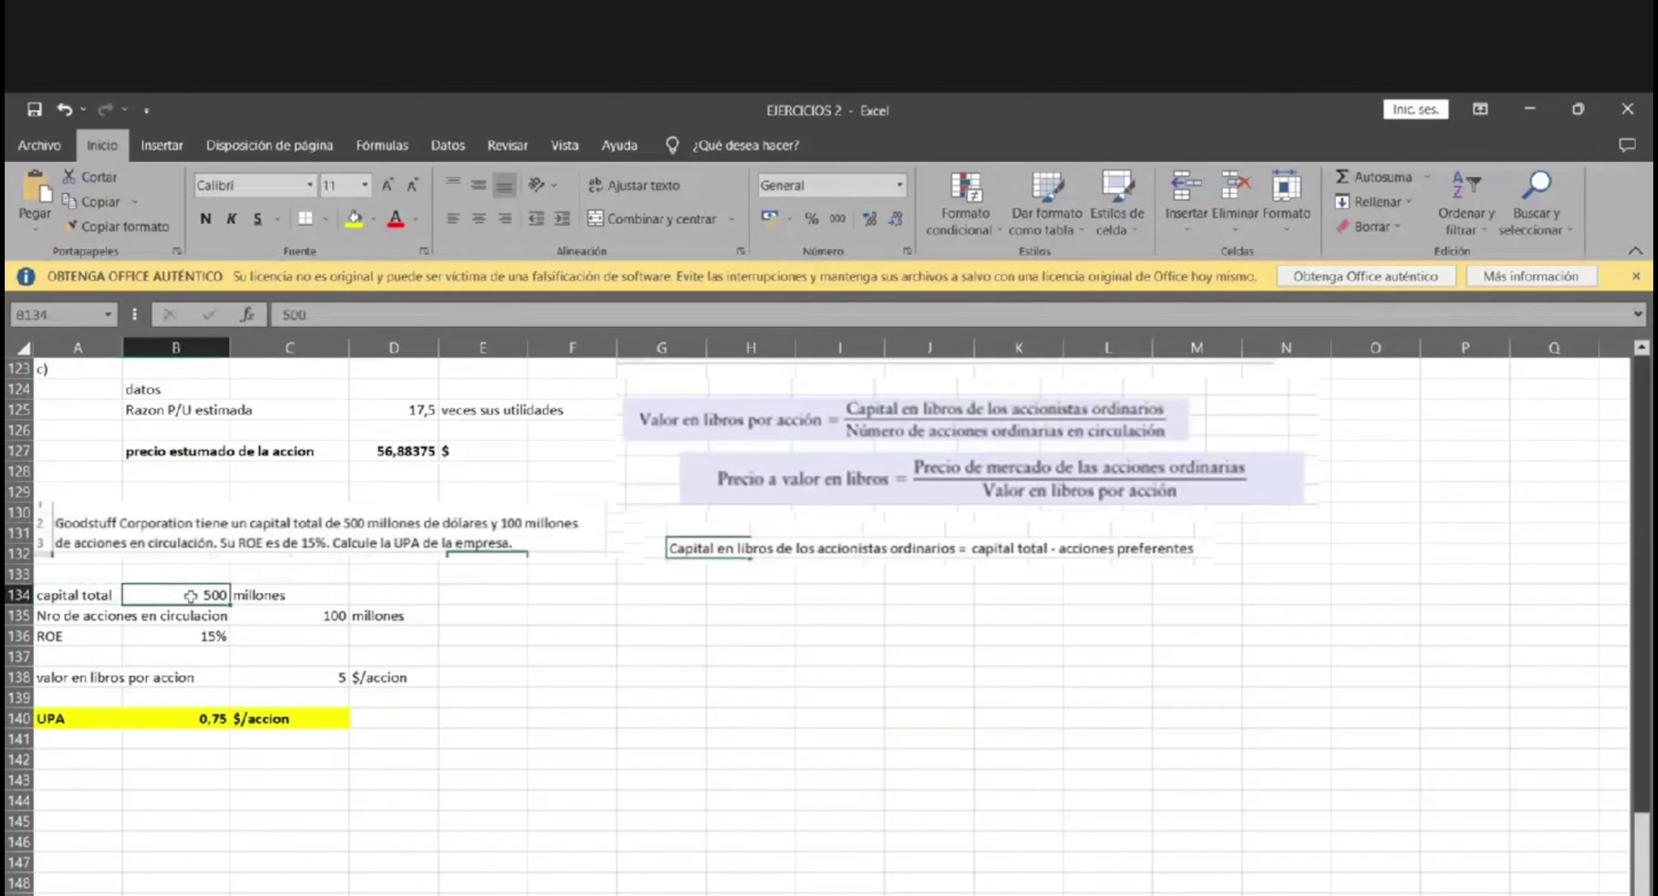
pyautogui.click(150, 614)
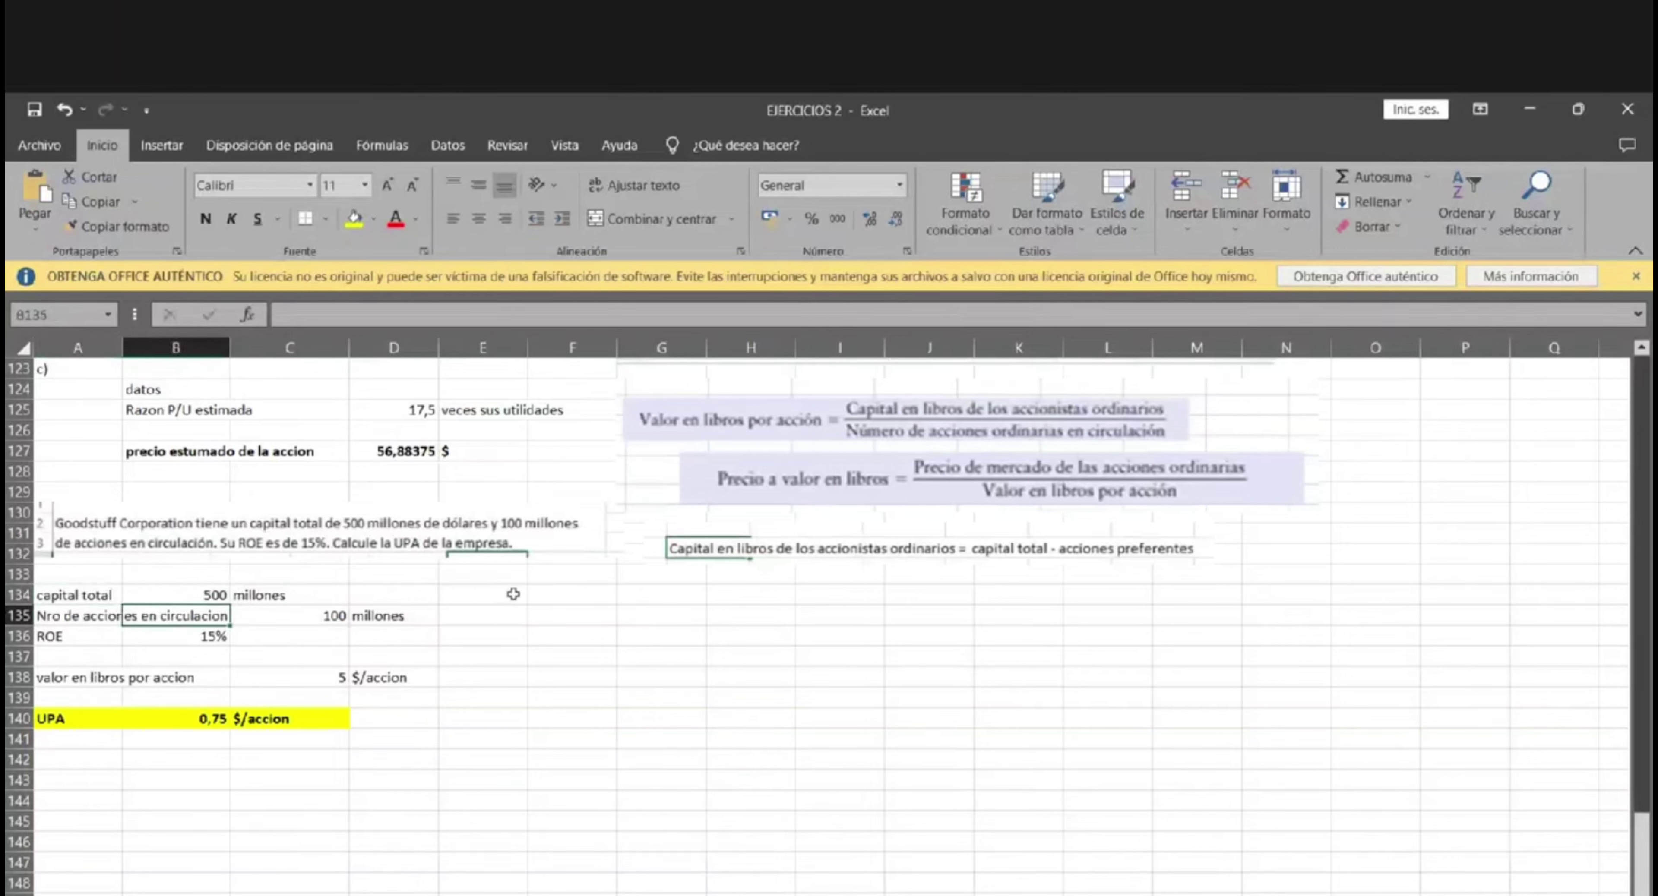
# Compare the common shareholders' capital and book value per share formula pictures with the calculation in C138.
pyautogui.click(762, 558)
pyautogui.scroll(1, 766, 563)
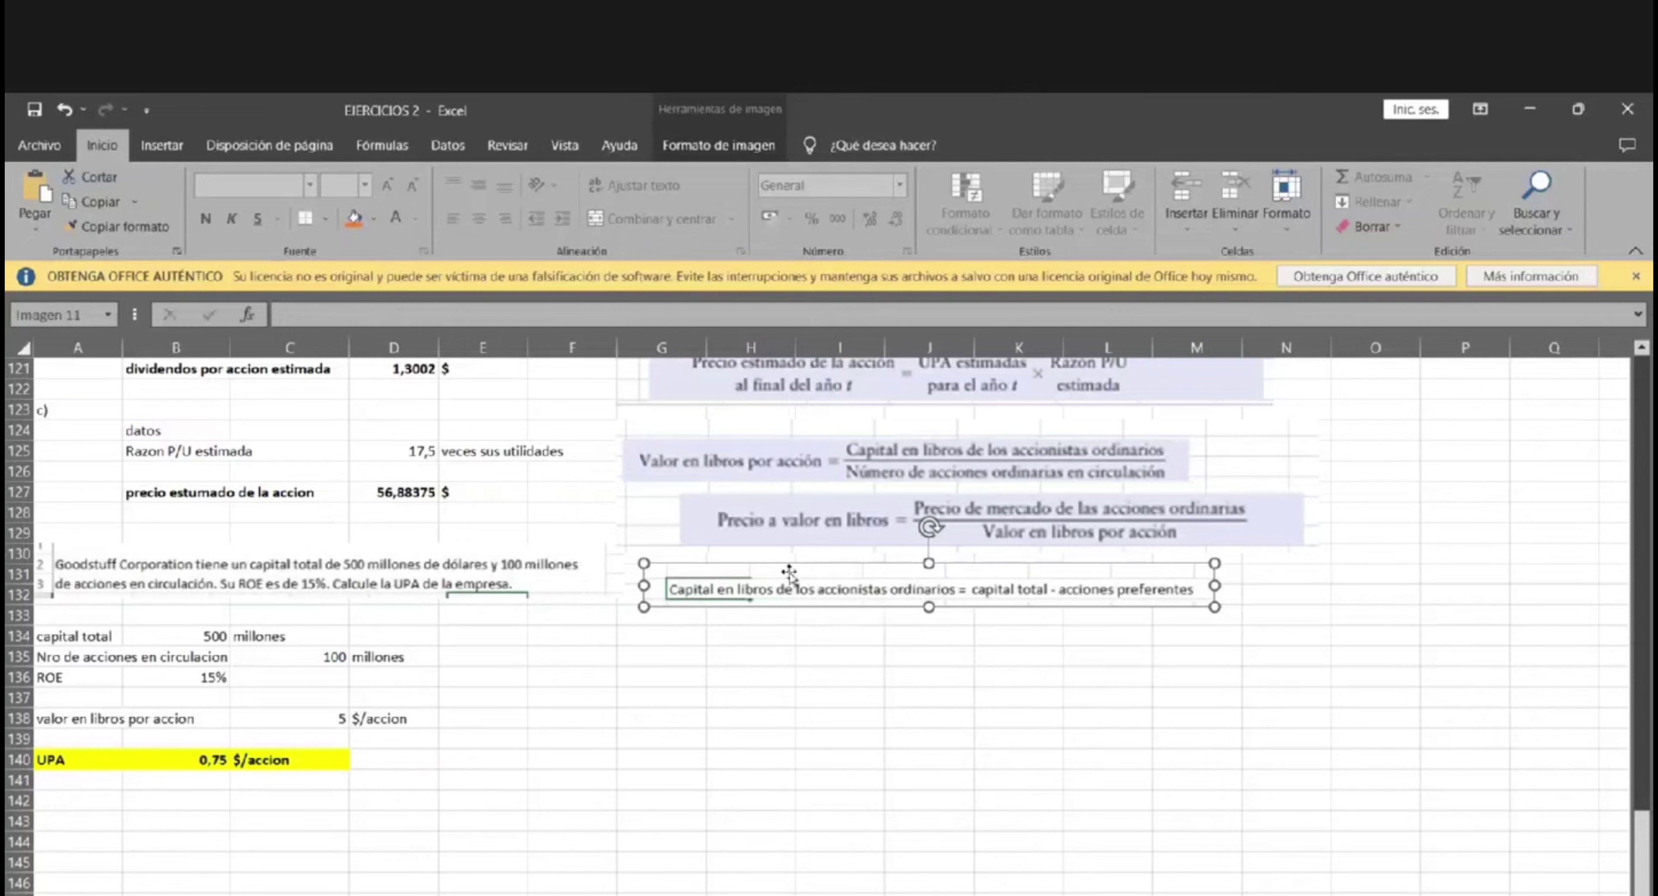
pyautogui.click(740, 473)
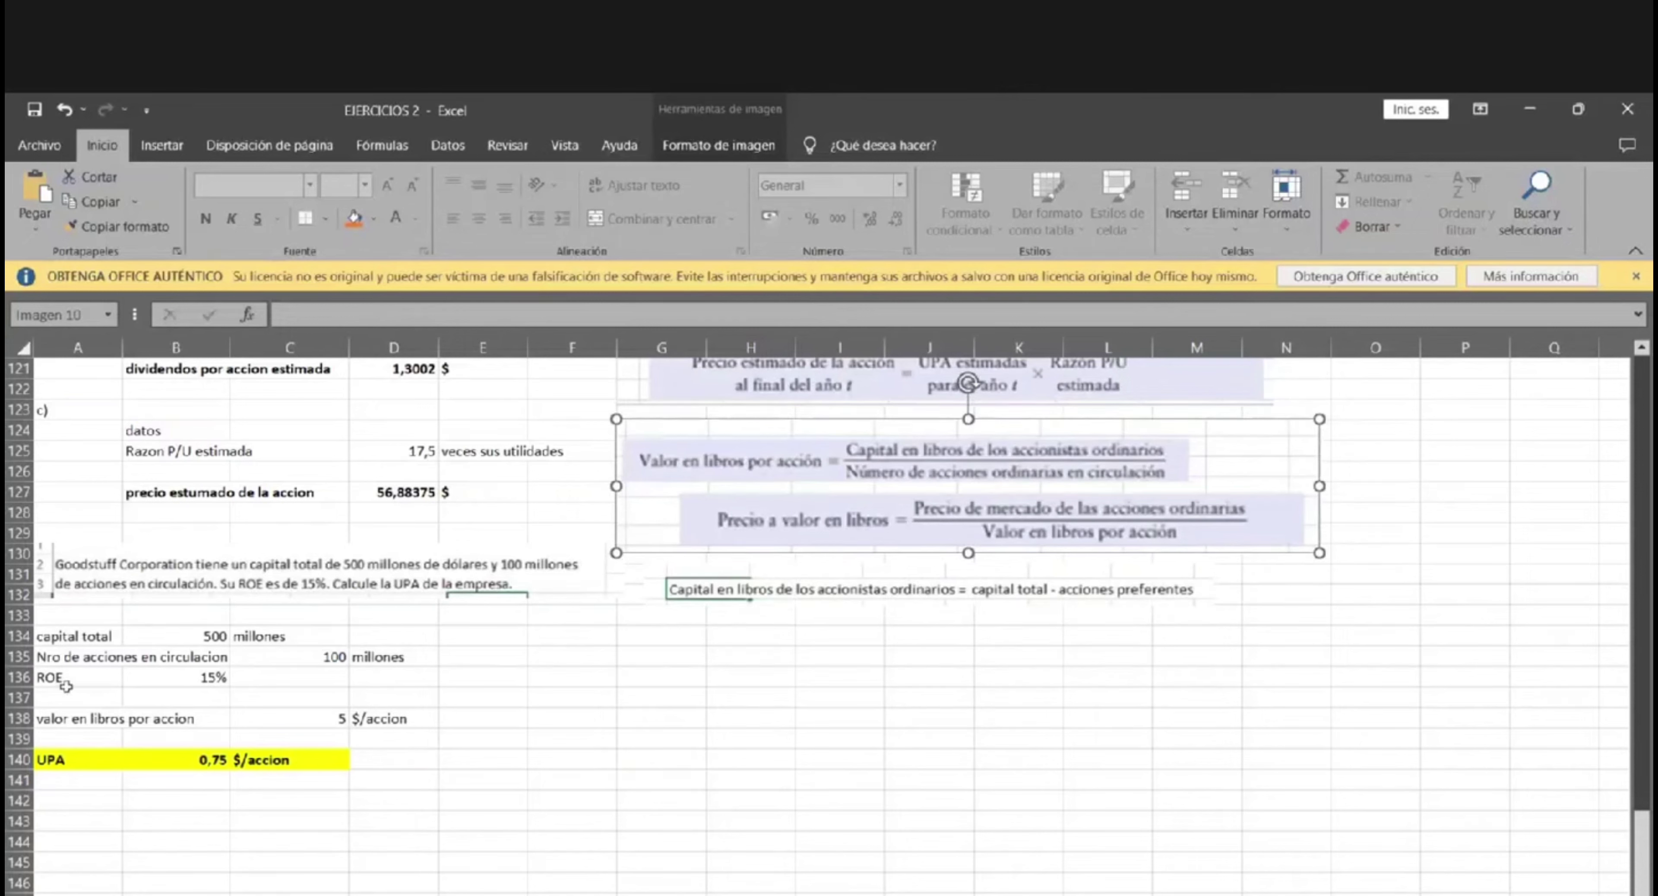
pyautogui.click(289, 729)
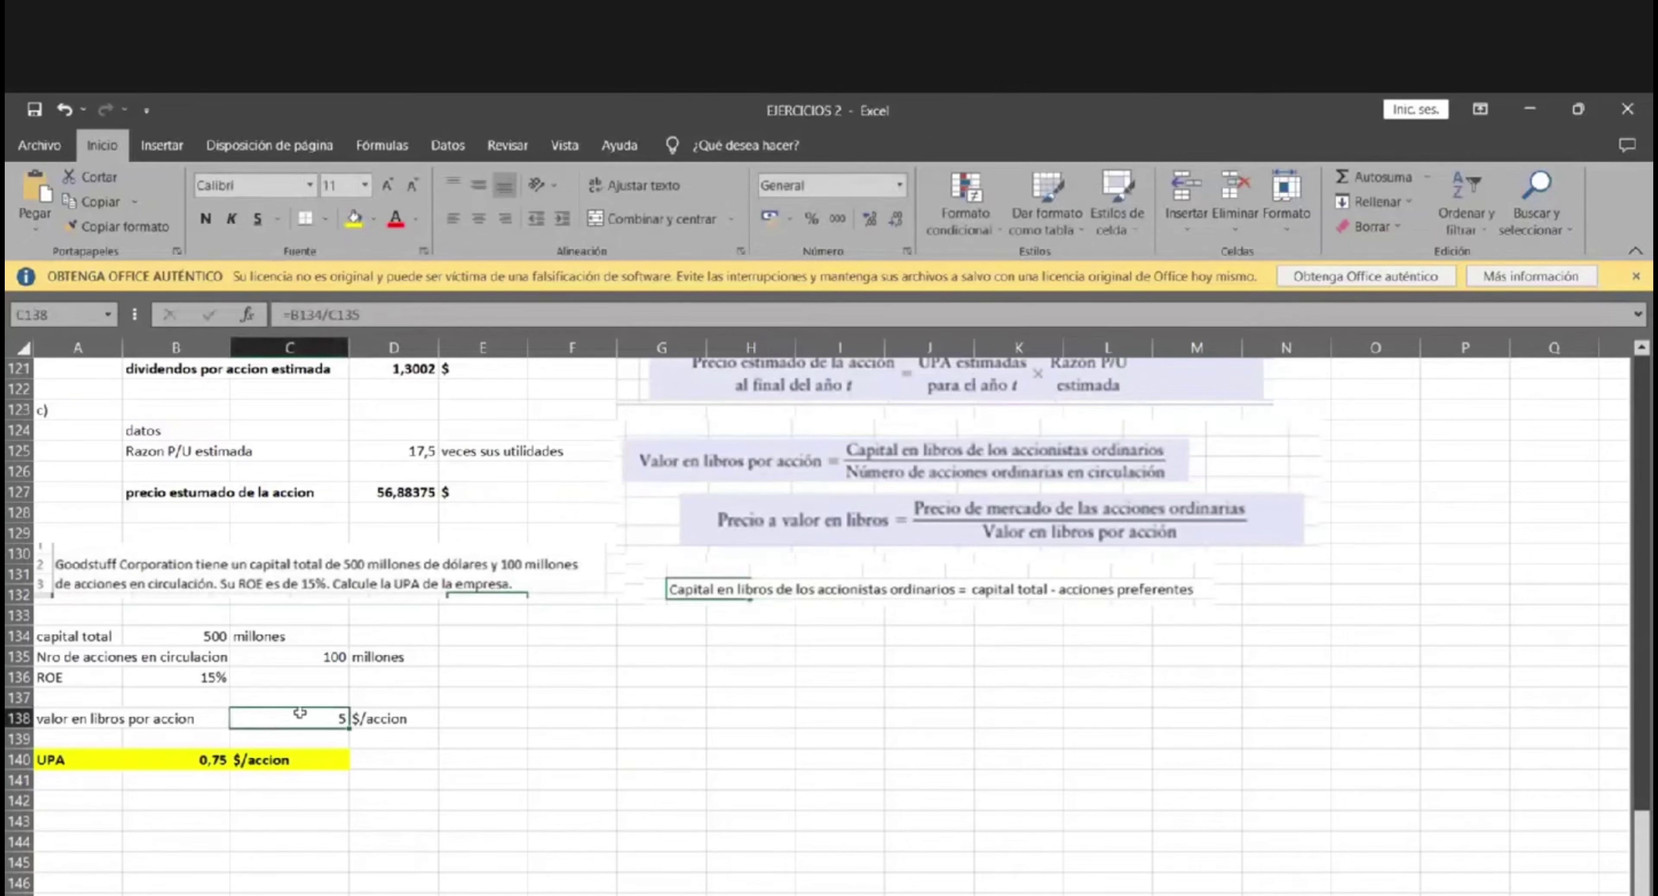
# Examine the UPA calculation in B140 against the UPA = ROE × Valor en libros por acción picture.
pyautogui.click(217, 762)
pyautogui.scroll(4, 615, 555)
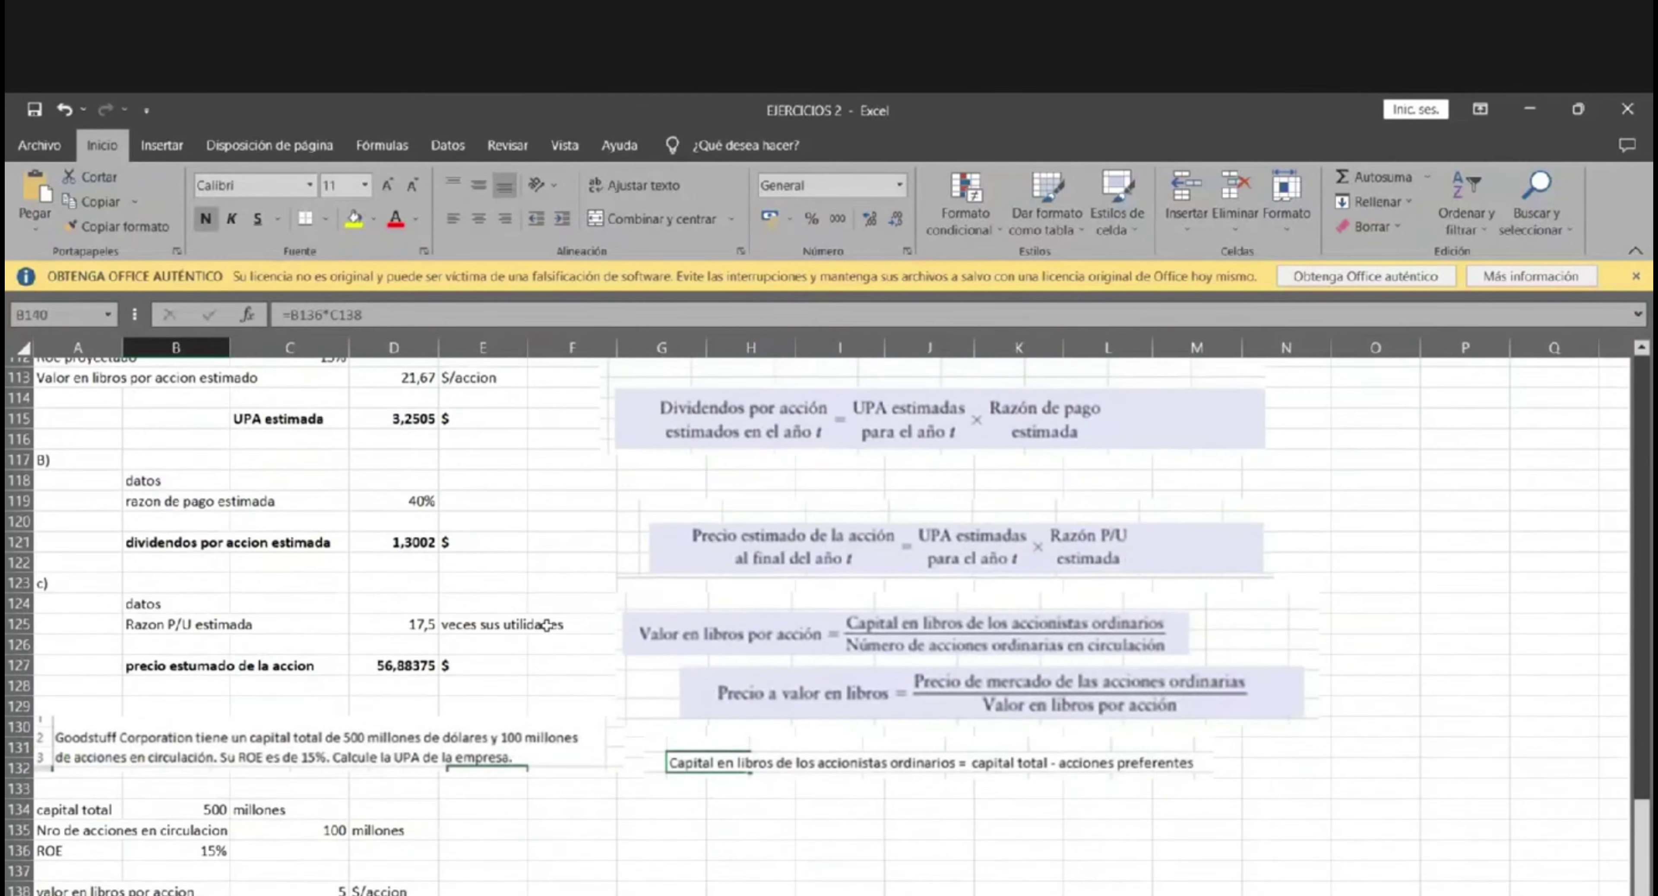
pyautogui.scroll(1, 614, 555)
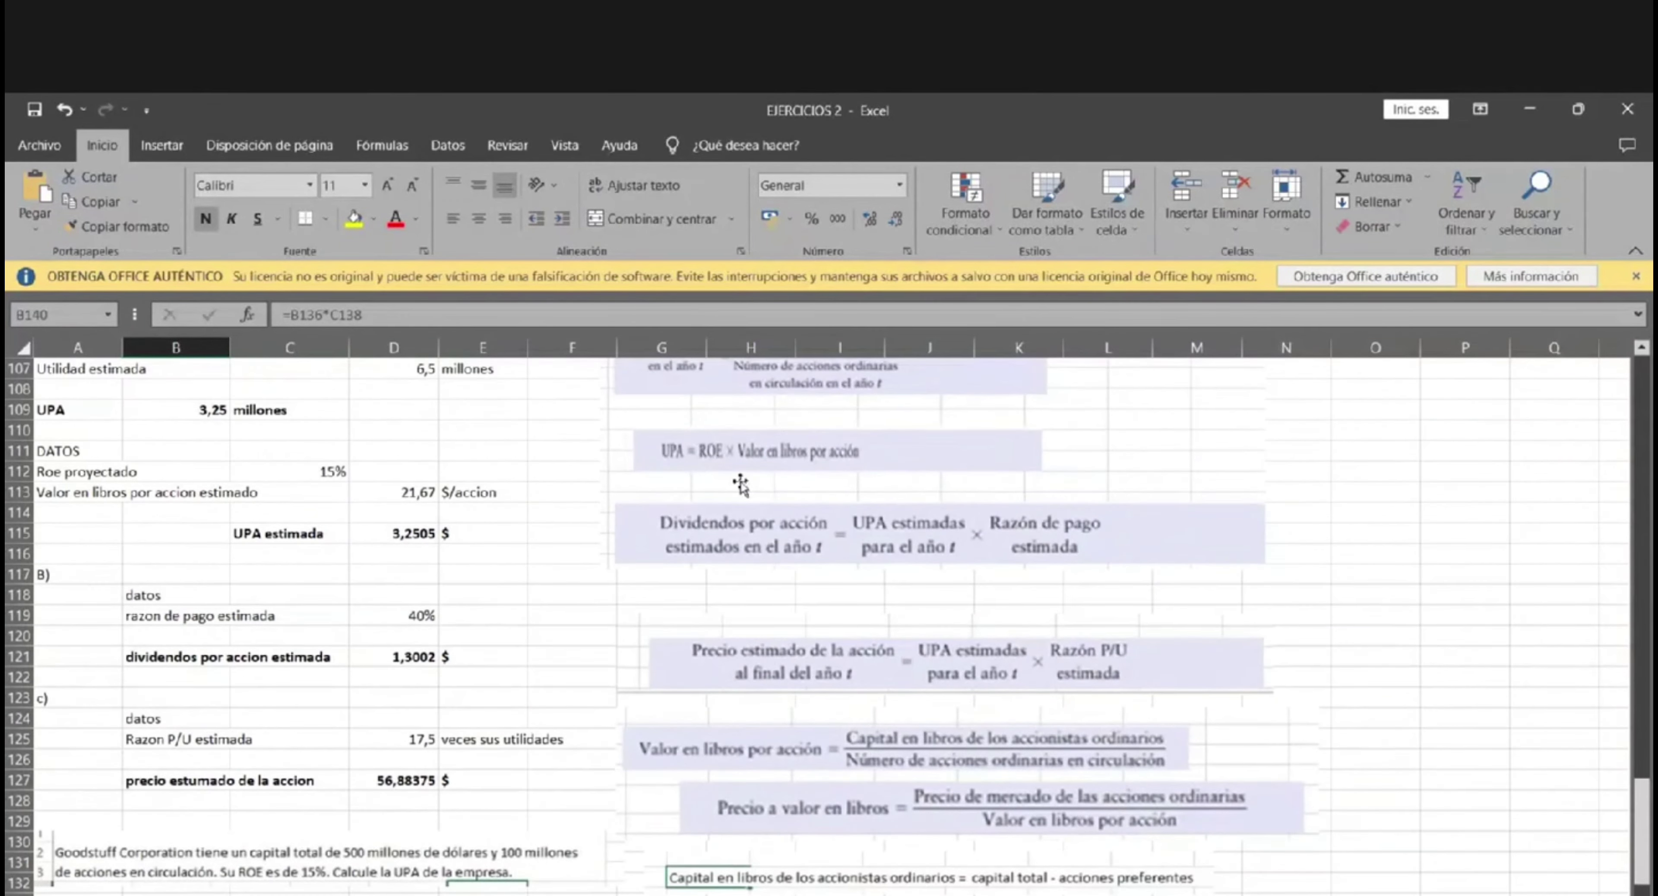
pyautogui.scroll(-6, 198, 666)
pyautogui.doubleClick(198, 681)
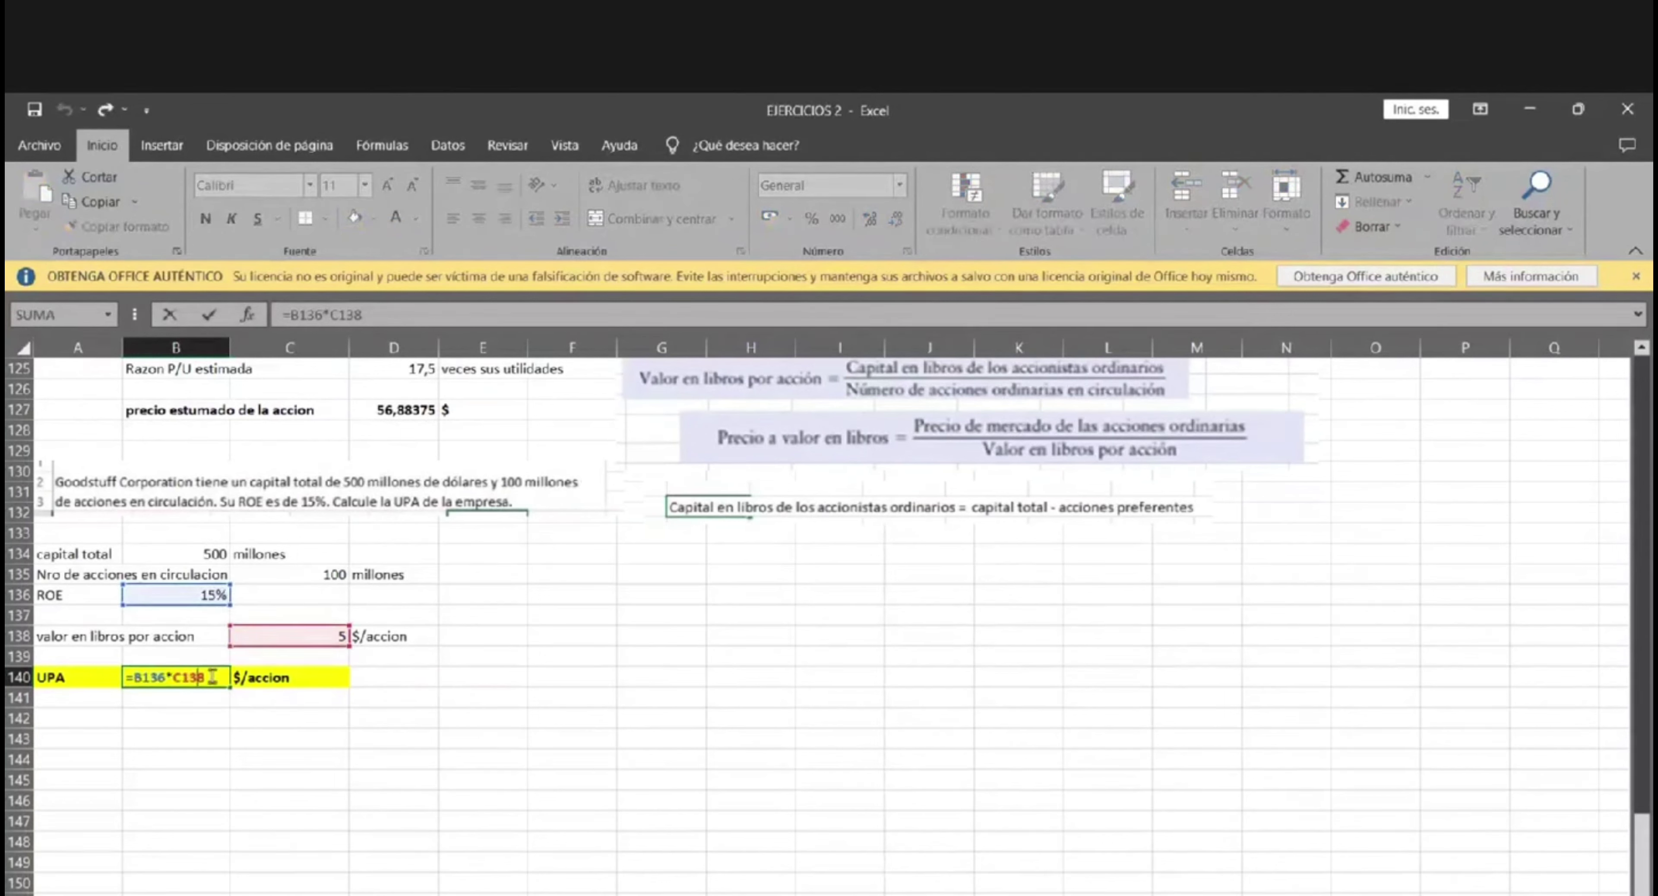
pyautogui.press('Escape')
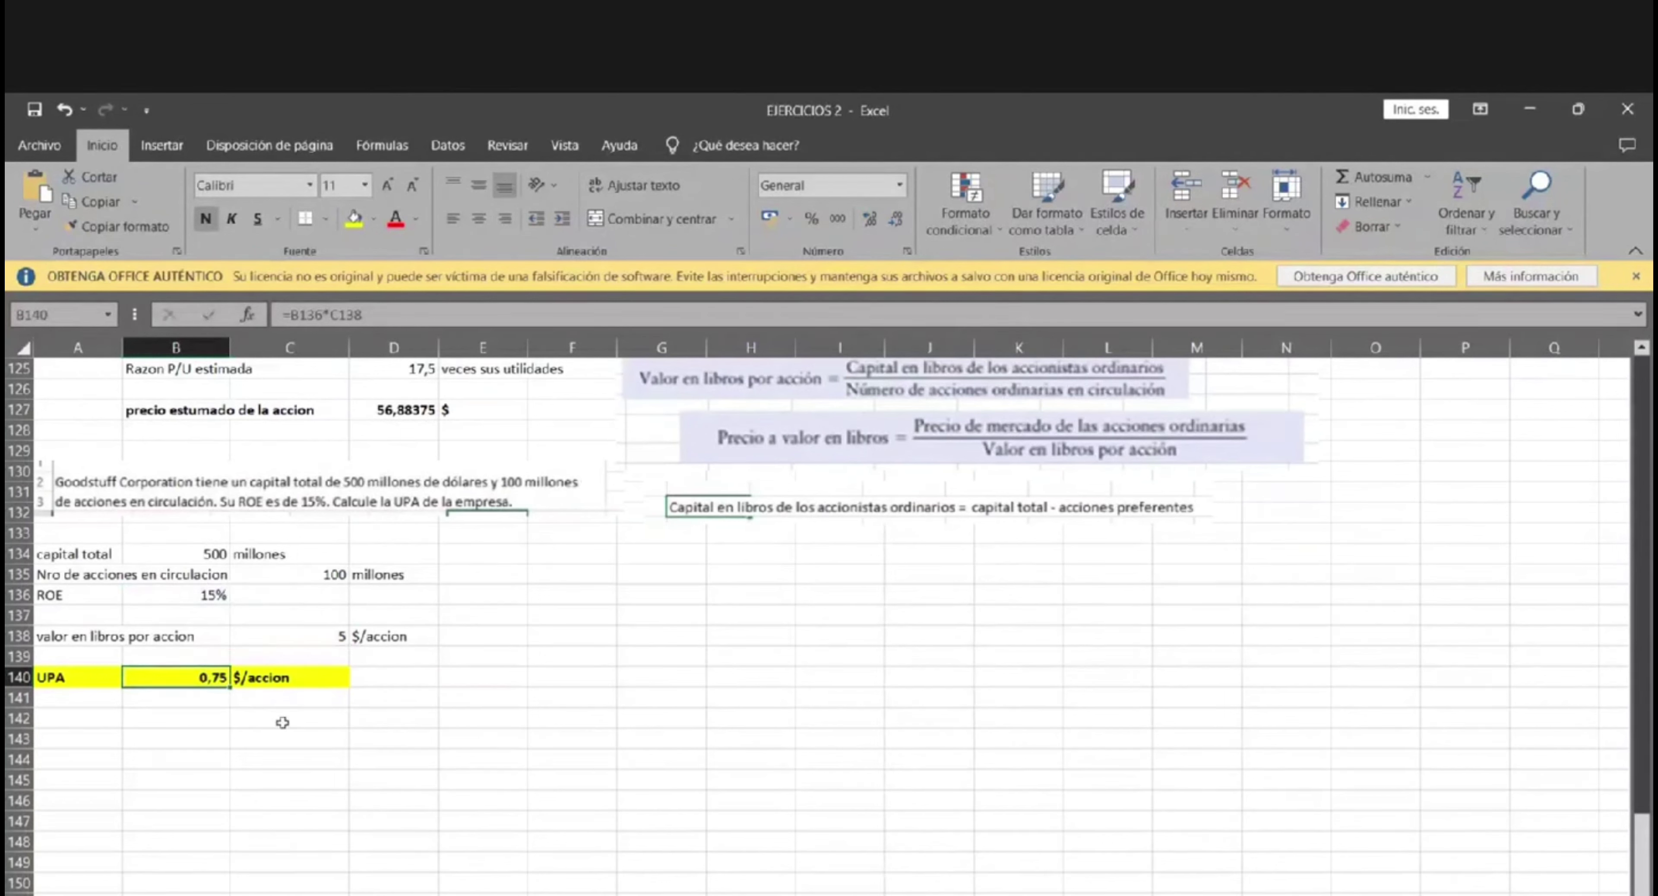
pyautogui.click(869, 219)
pyautogui.click(892, 221)
pyautogui.moveTo(292, 682); pyautogui.dragTo(71, 679)
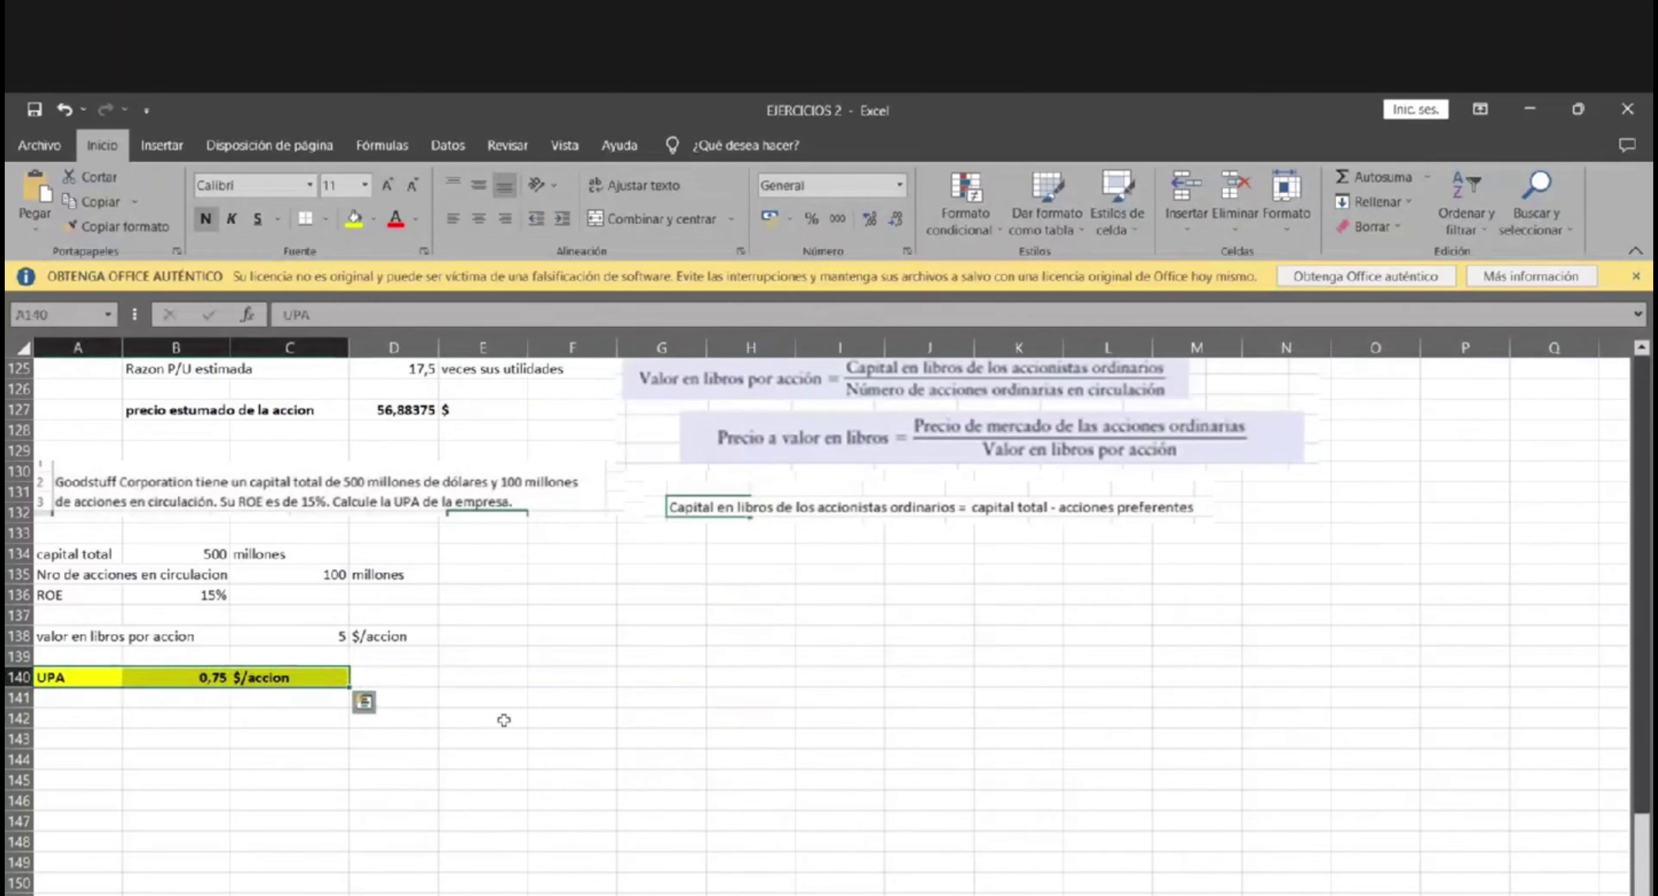
pyautogui.click(489, 718)
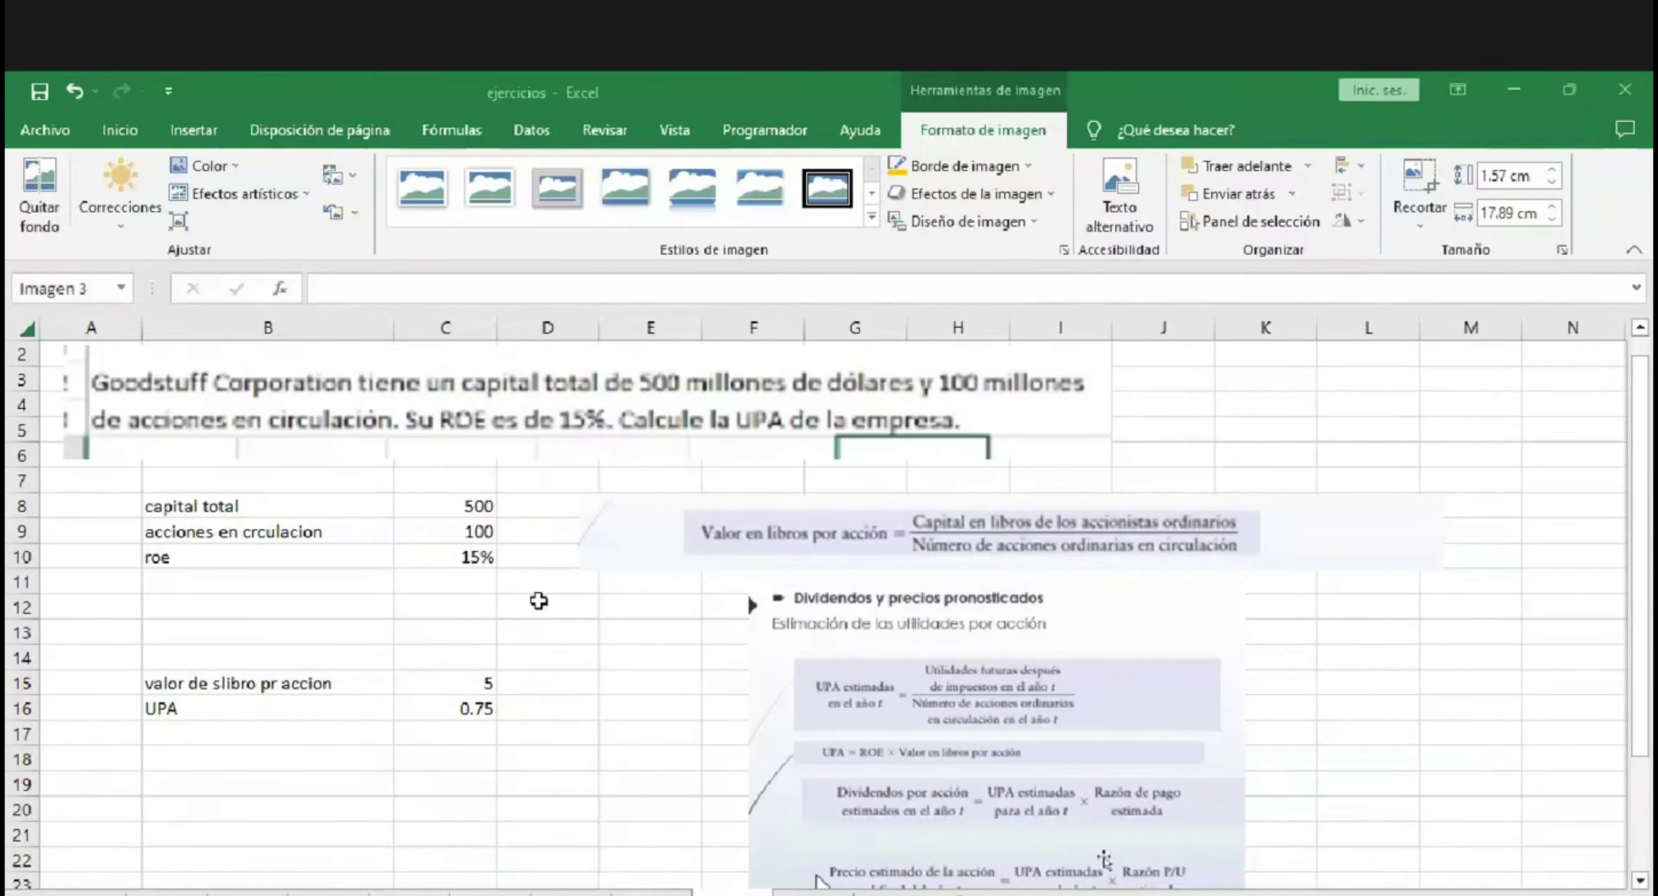
# In the ejercicios workbook, move the book value per share formula picture to start in column E beside the data in rows 8 to 10.
pyautogui.click(575, 566)
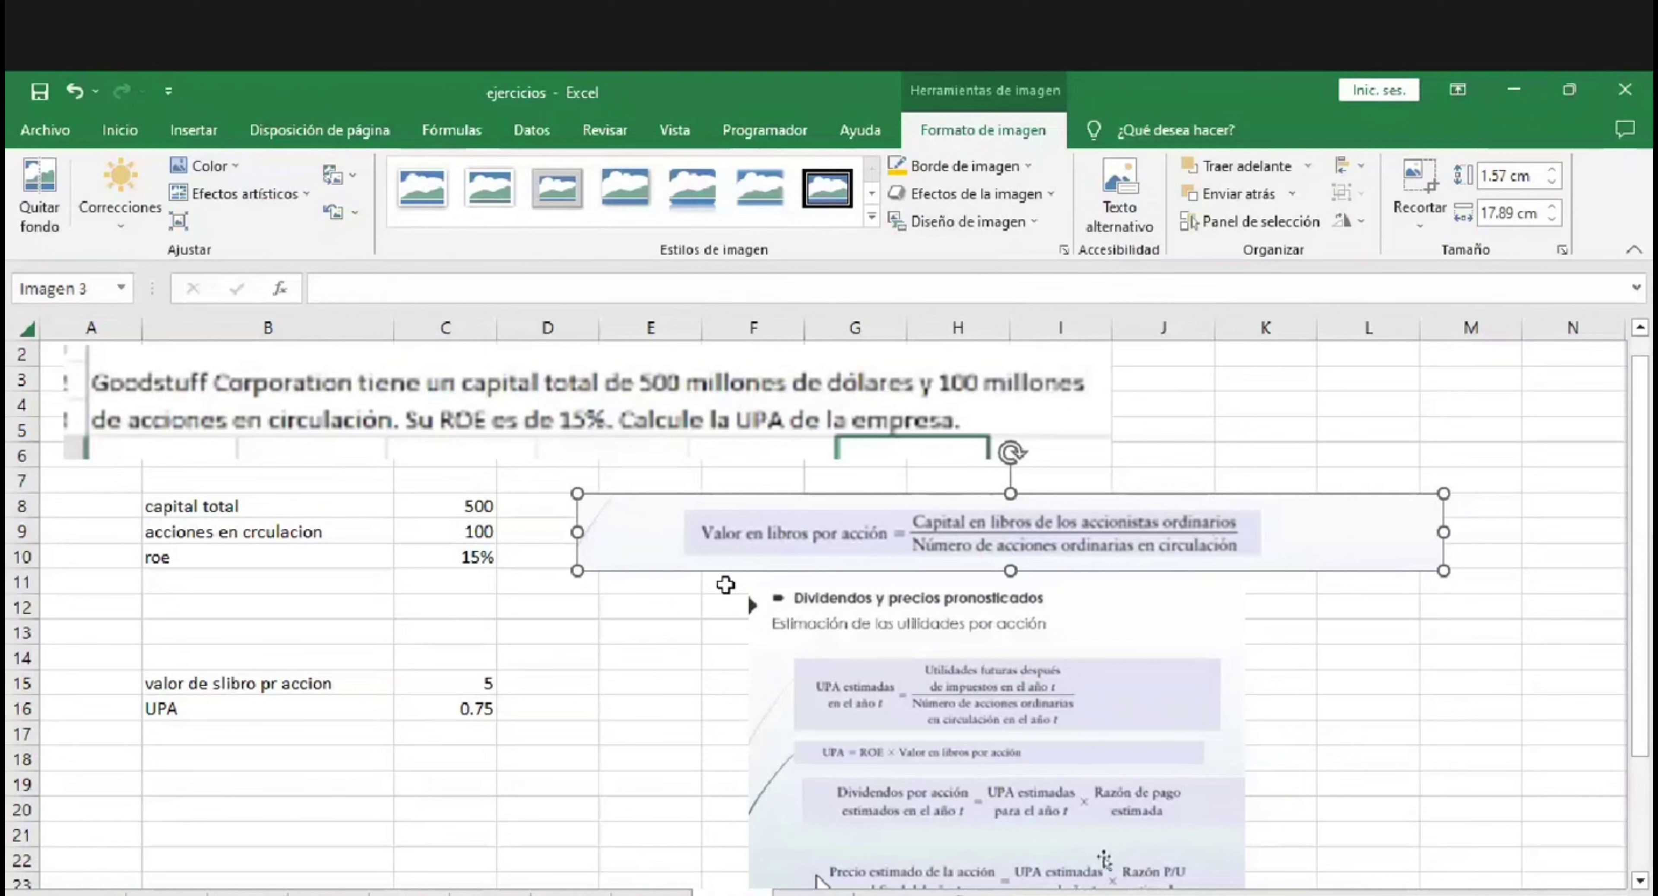
pyautogui.click(578, 648)
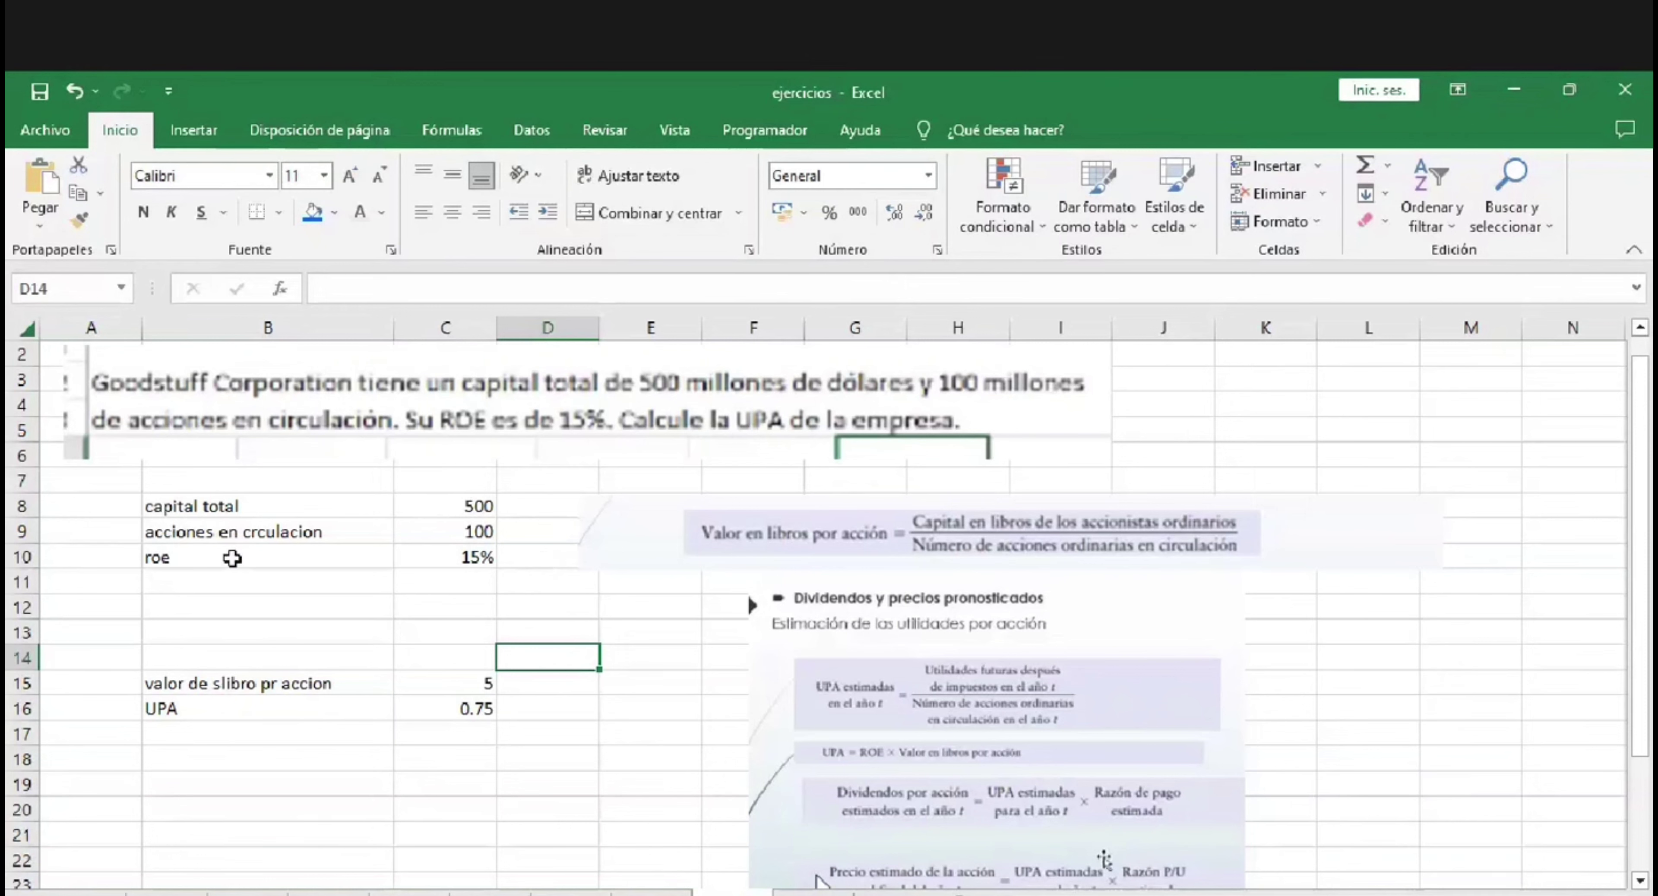
pyautogui.click(250, 508)
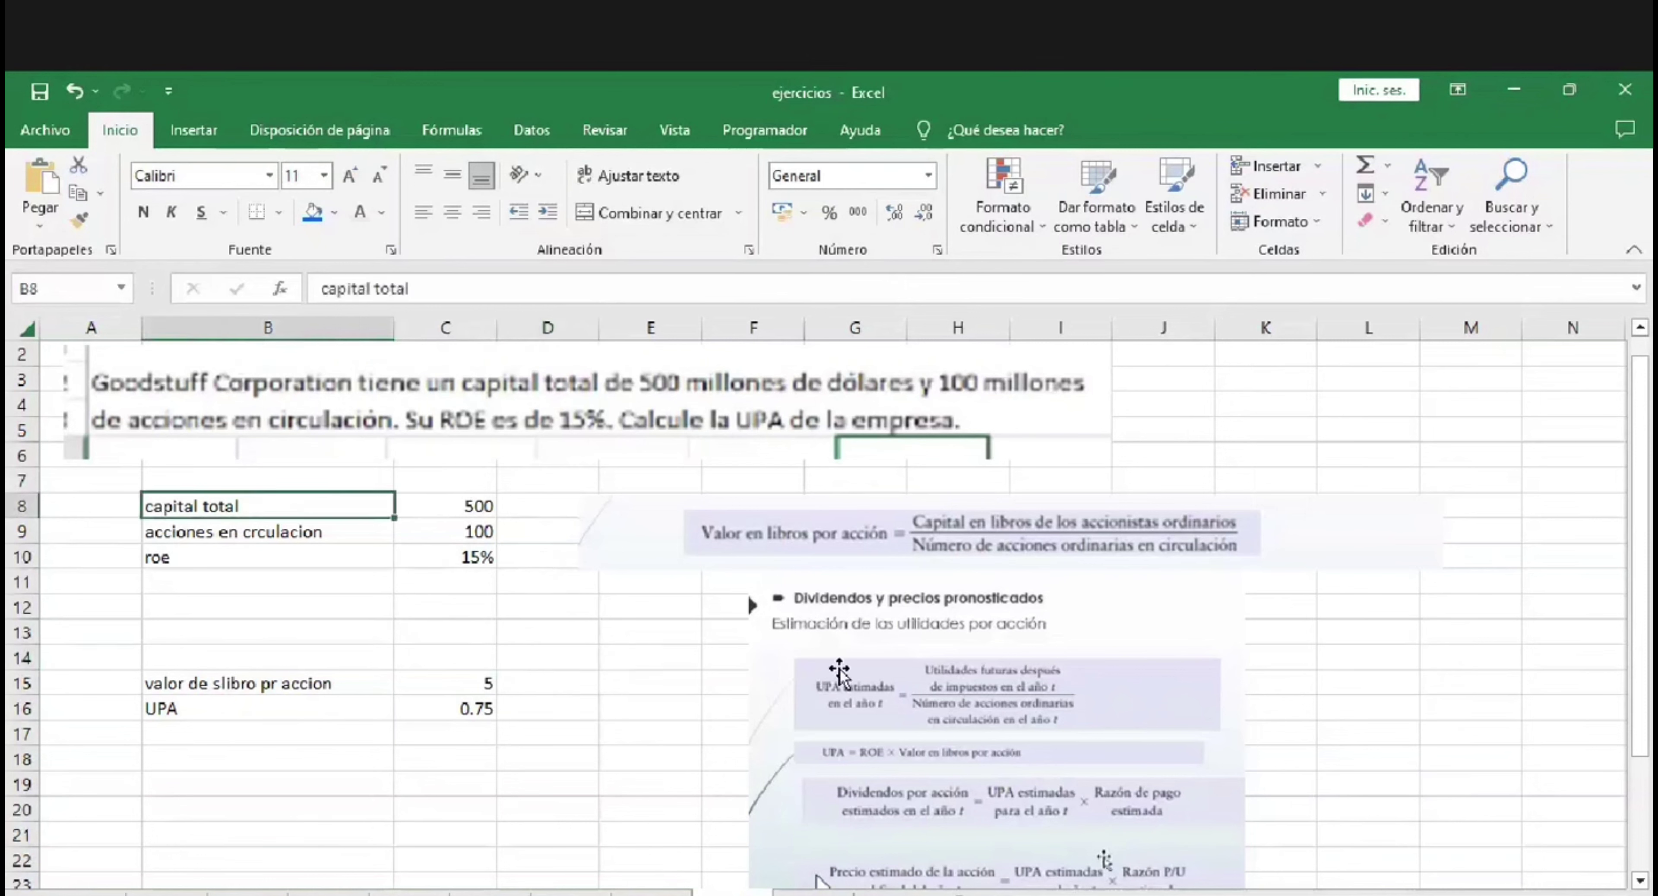
pyautogui.moveTo(983, 551); pyautogui.dragTo(935, 532)
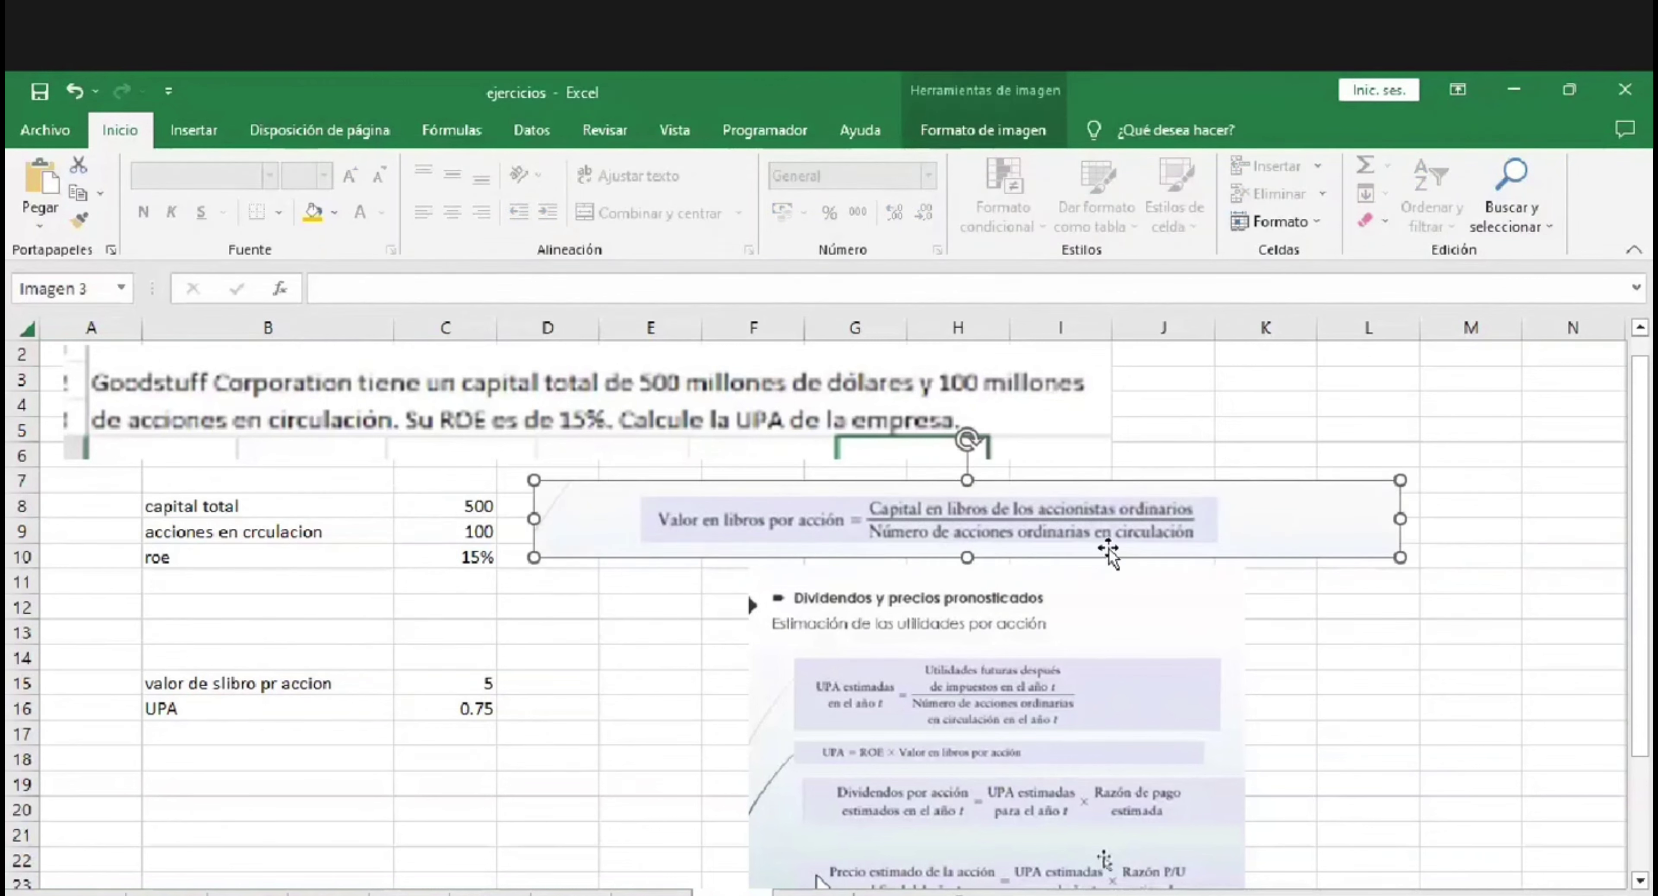
pyautogui.click(245, 580)
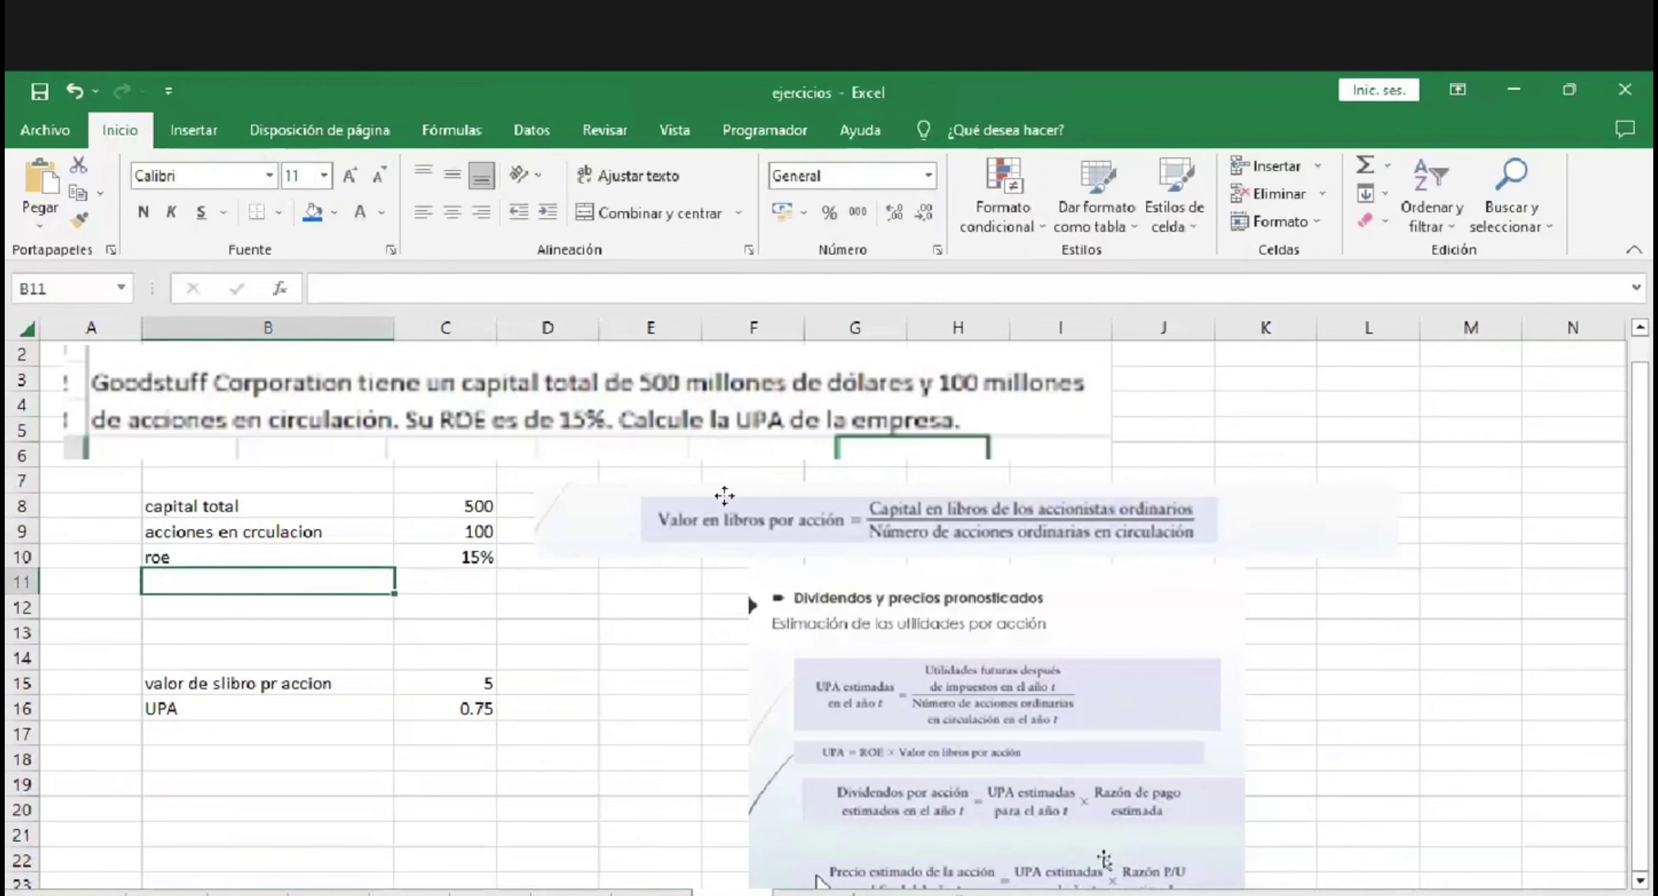
pyautogui.moveTo(725, 493); pyautogui.dragTo(843, 504)
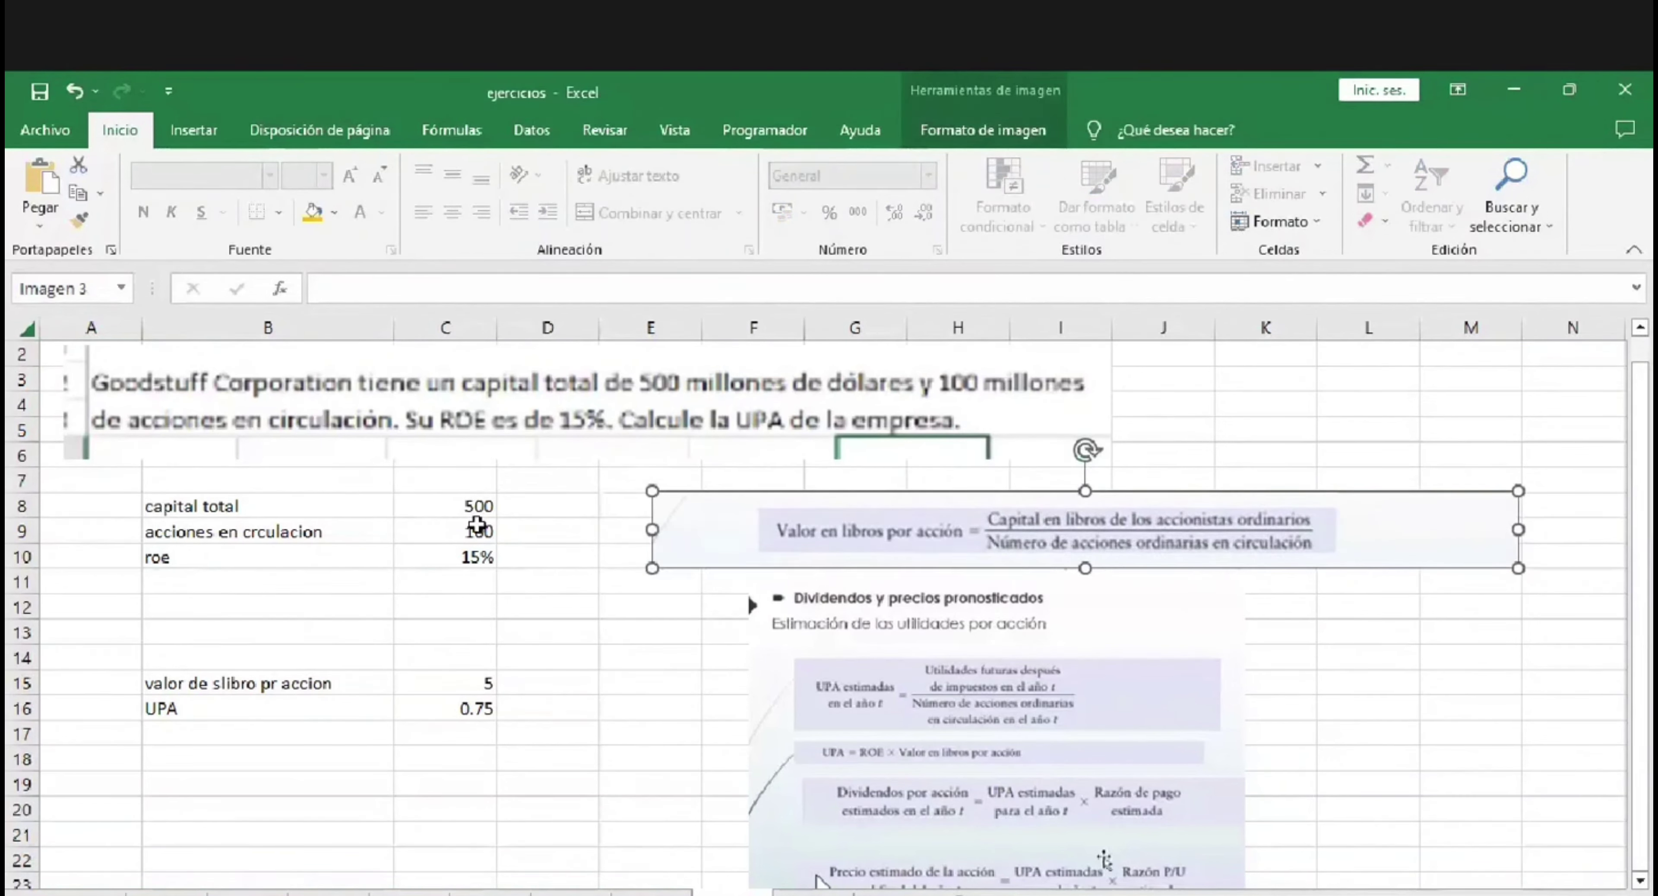
# Correct the label in B15 to "valor de libro pOr accion".
pyautogui.doubleClick(228, 685)
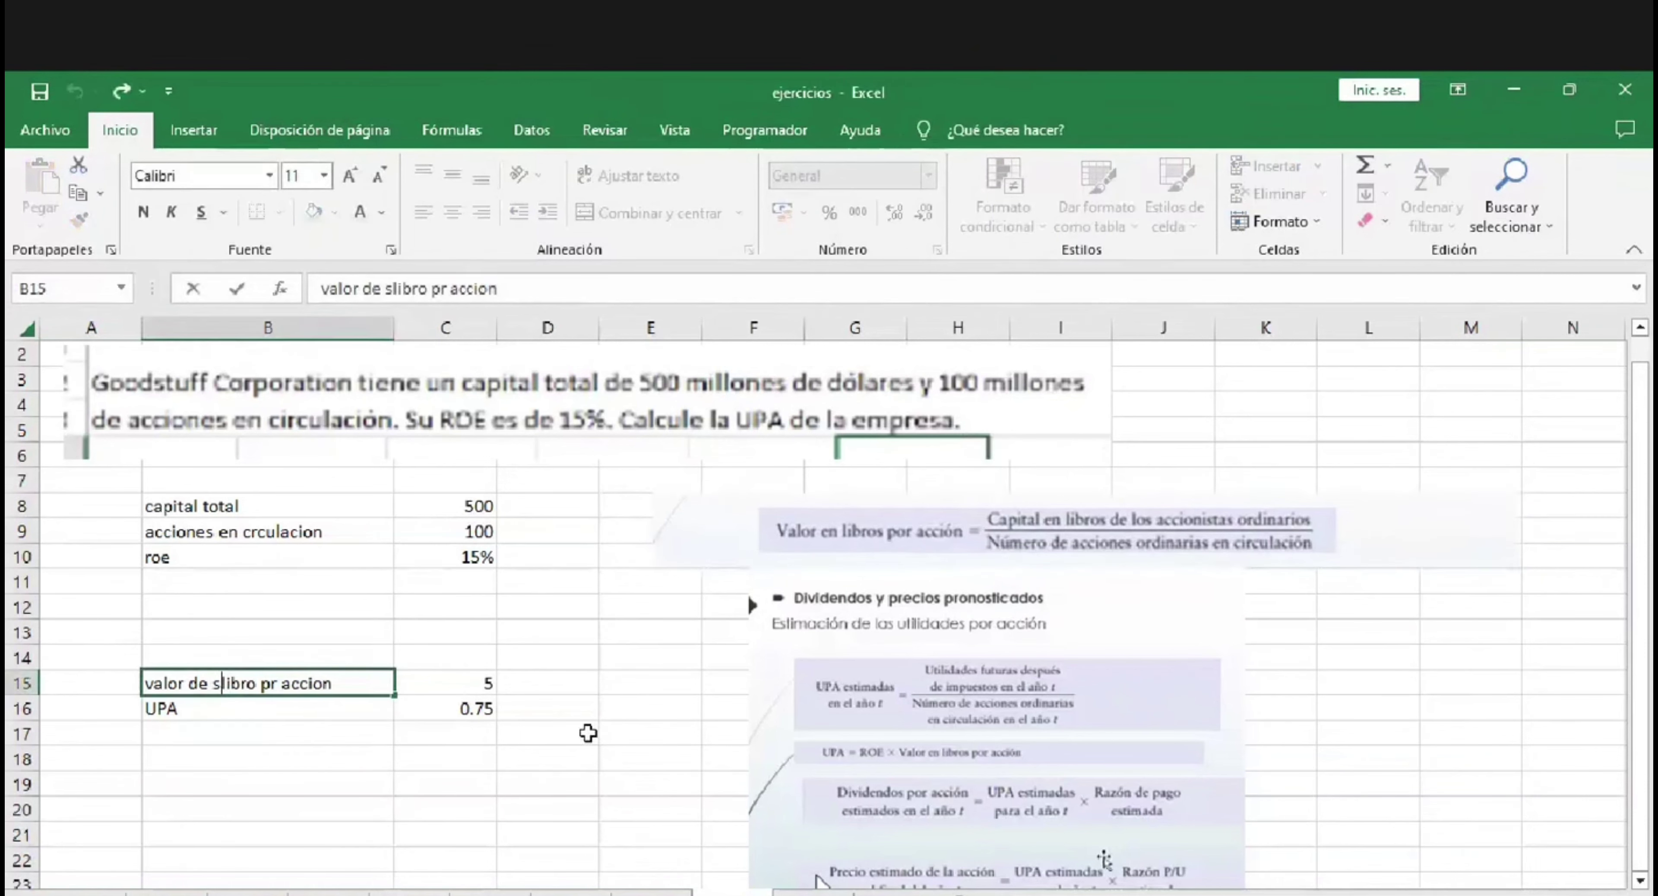
pyautogui.press('BackSpace')
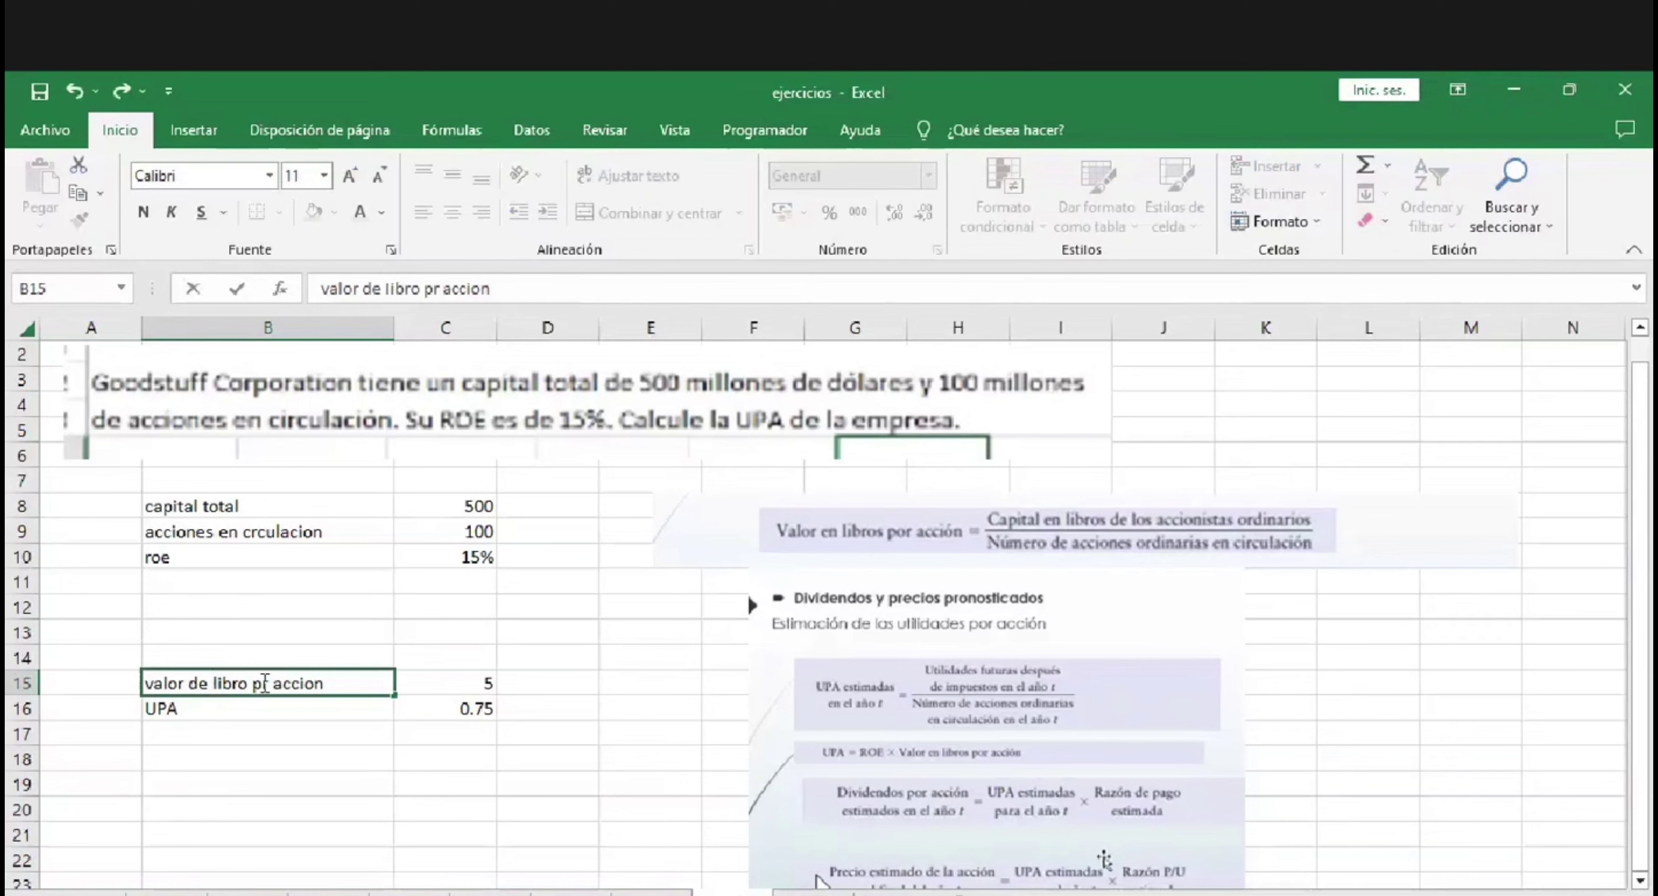
pyautogui.write('O')
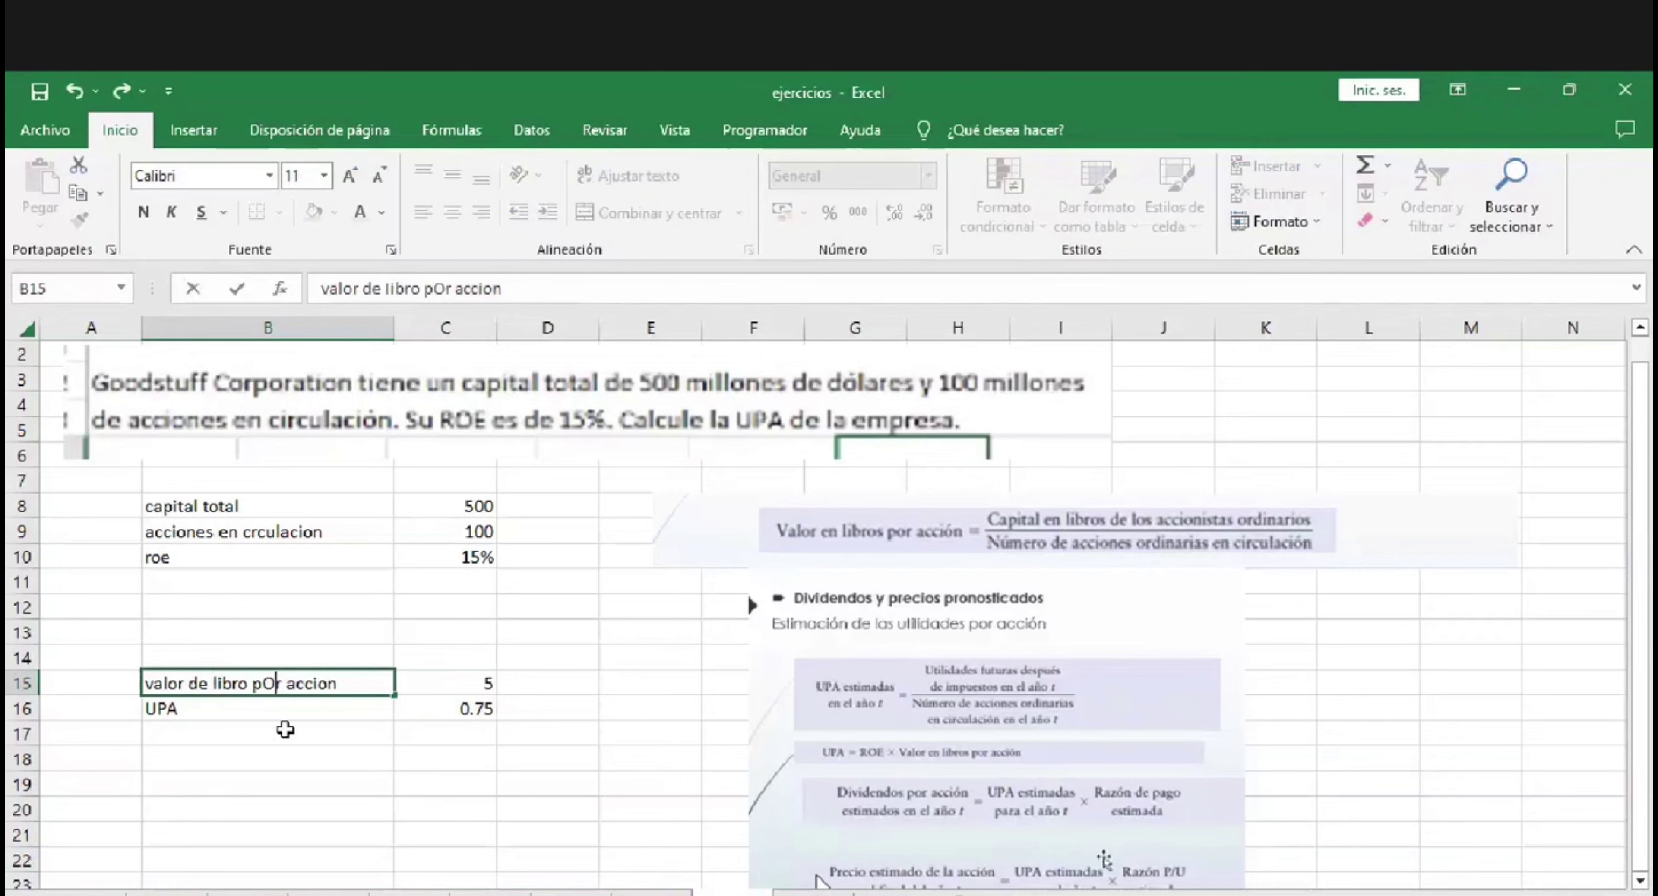
pyautogui.click(285, 730)
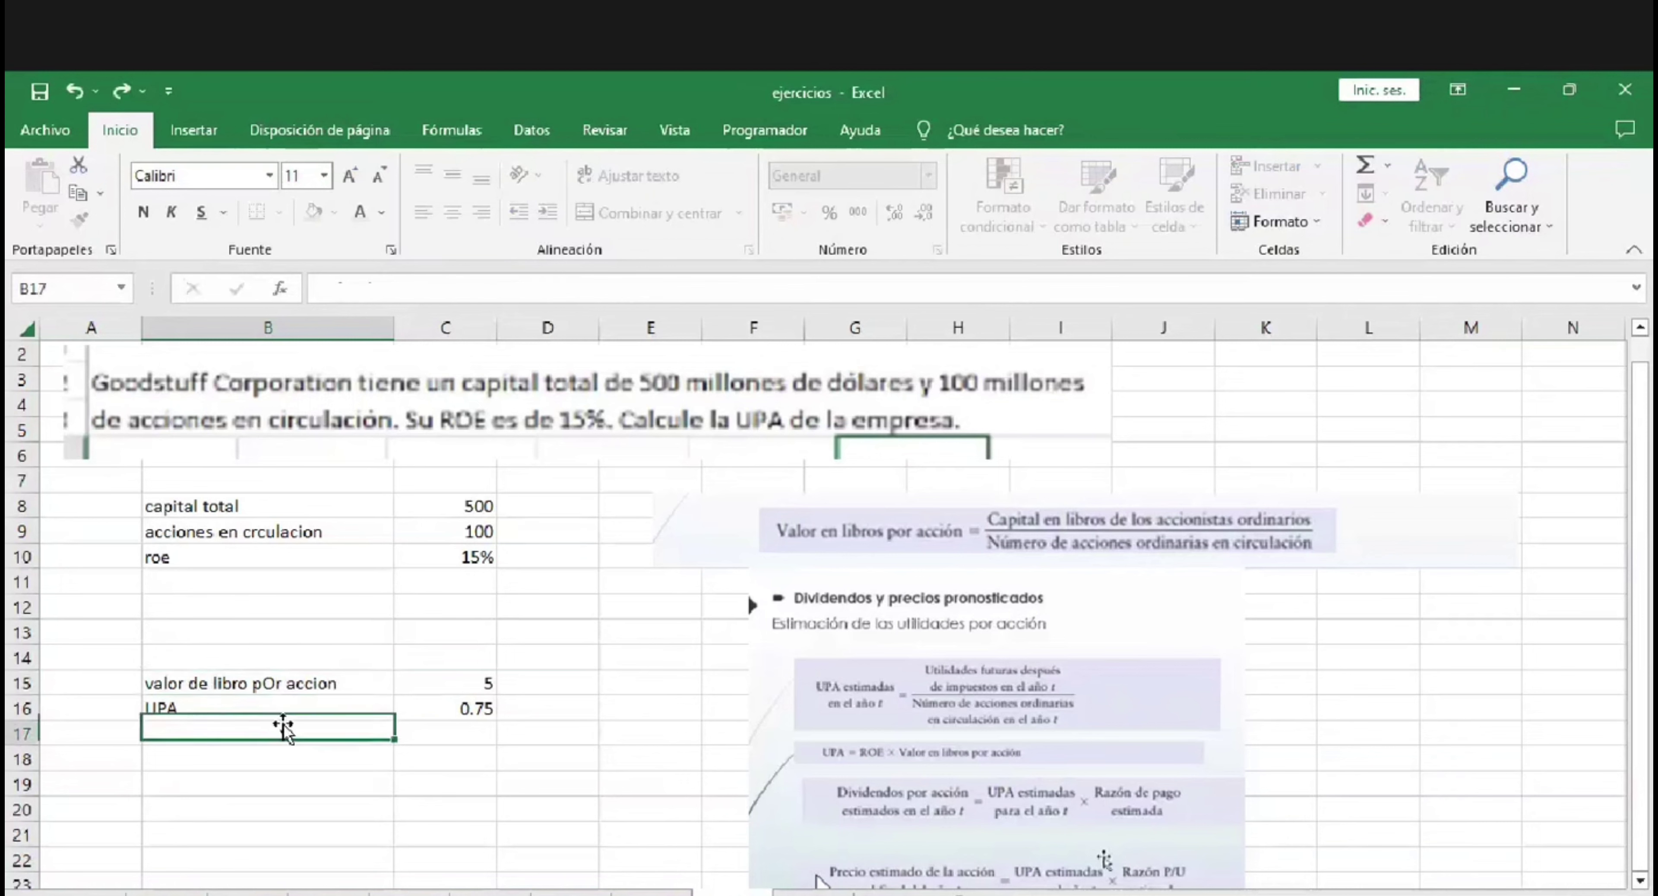
# Check the UPA formula in C16 against the picture of the estimated earnings formulas.
pyautogui.click(910, 760)
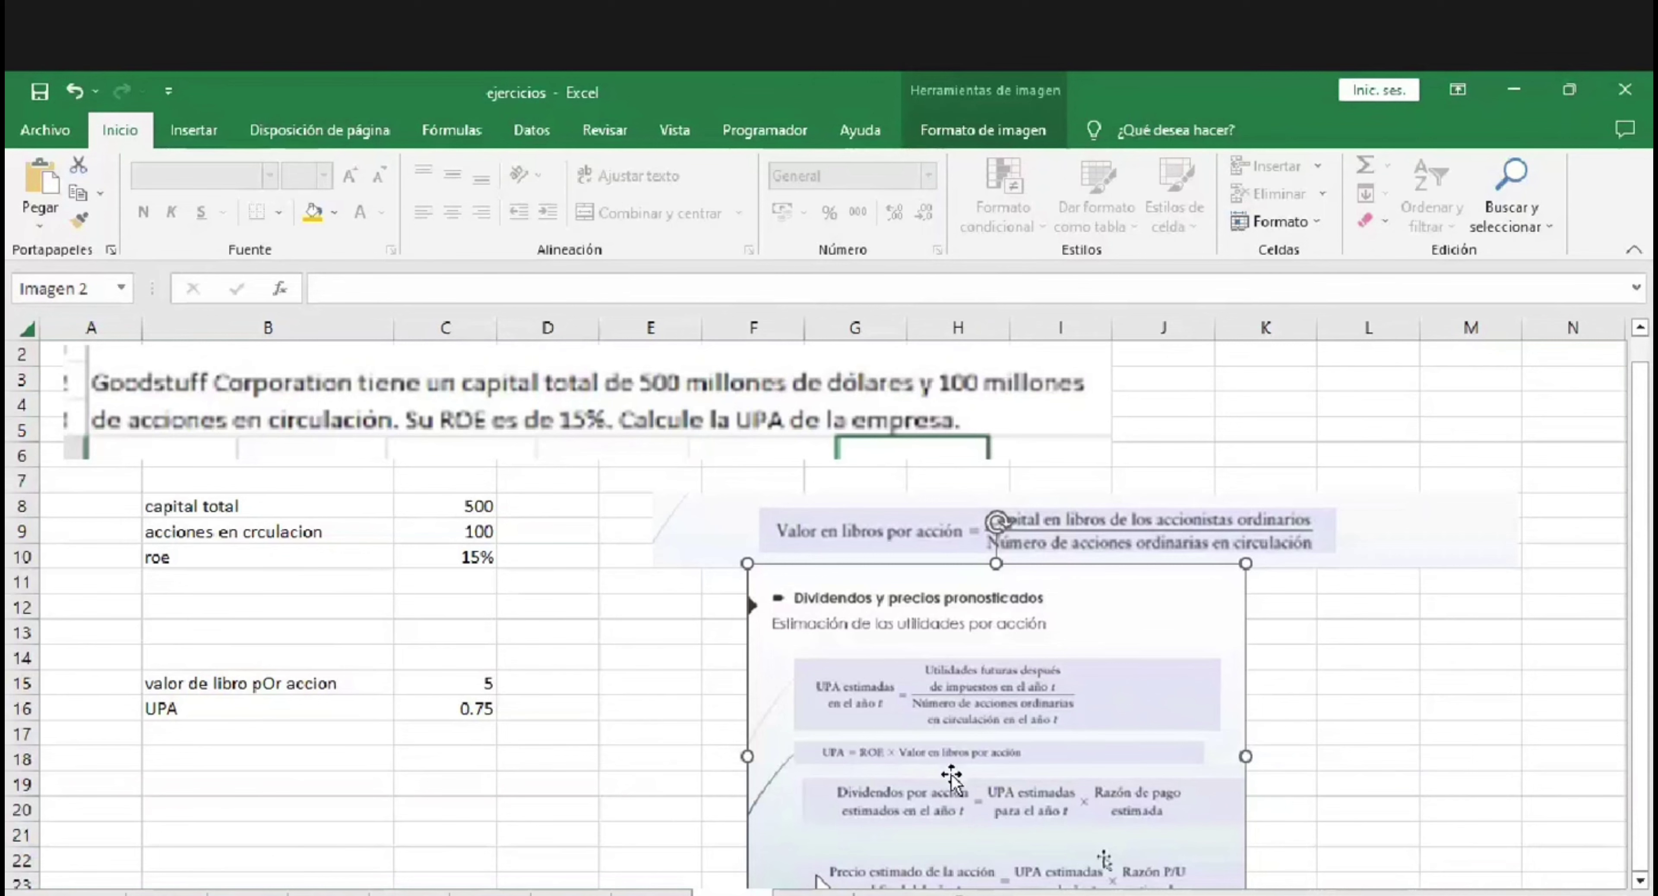
pyautogui.click(453, 715)
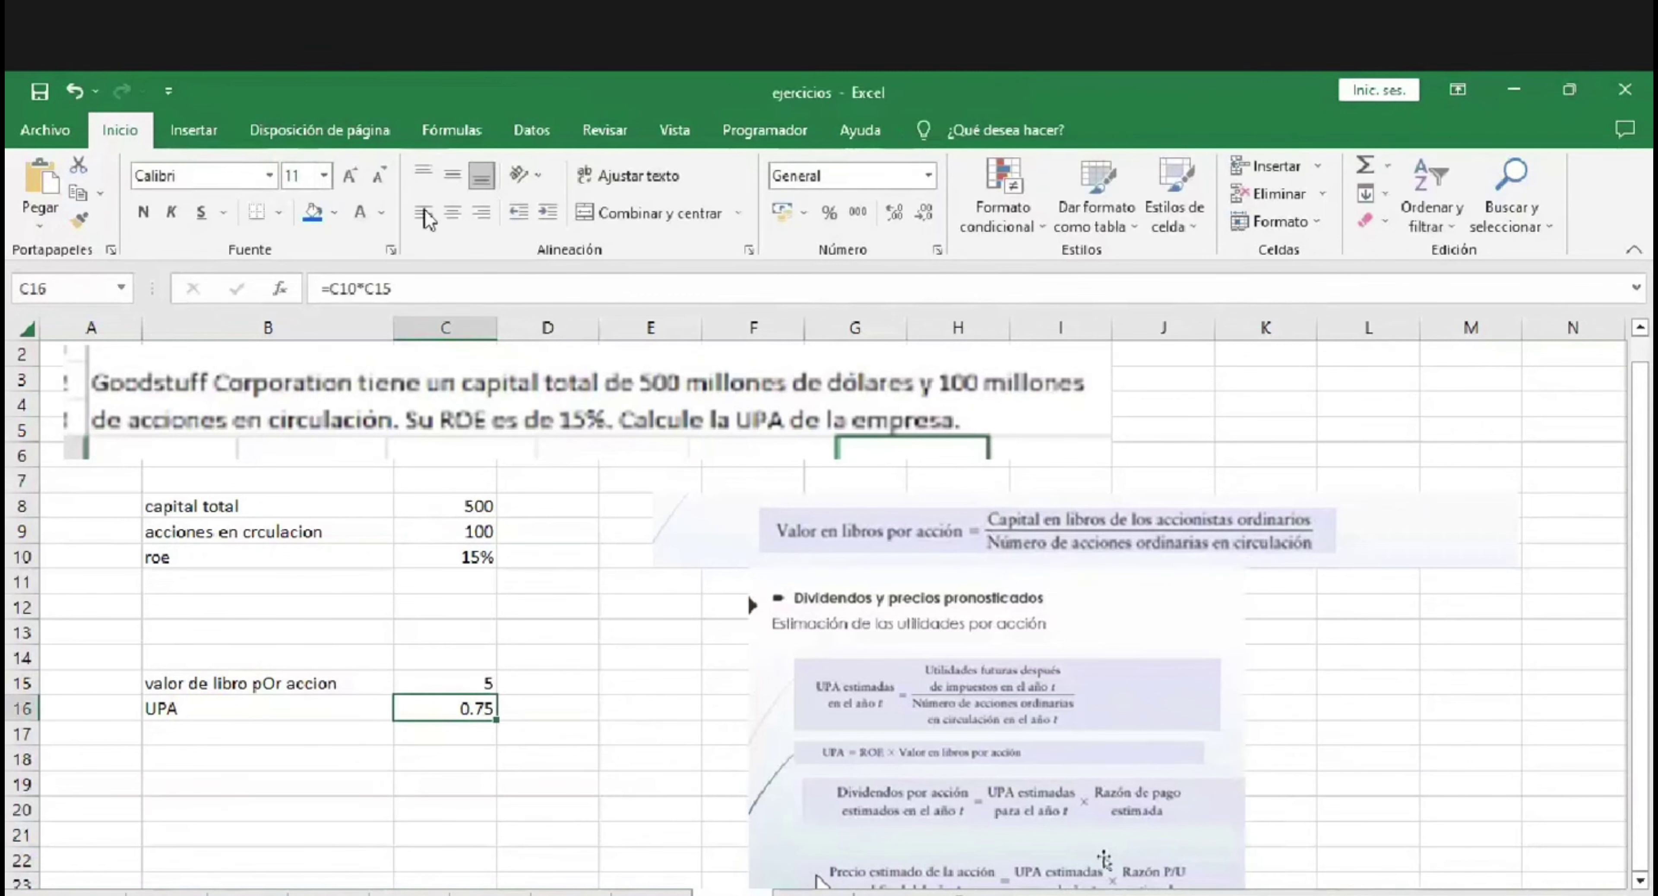
# Inspect the UPA formula in C16 and correct the label in B15 to "valor de libro por accion".
pyautogui.click(354, 289)
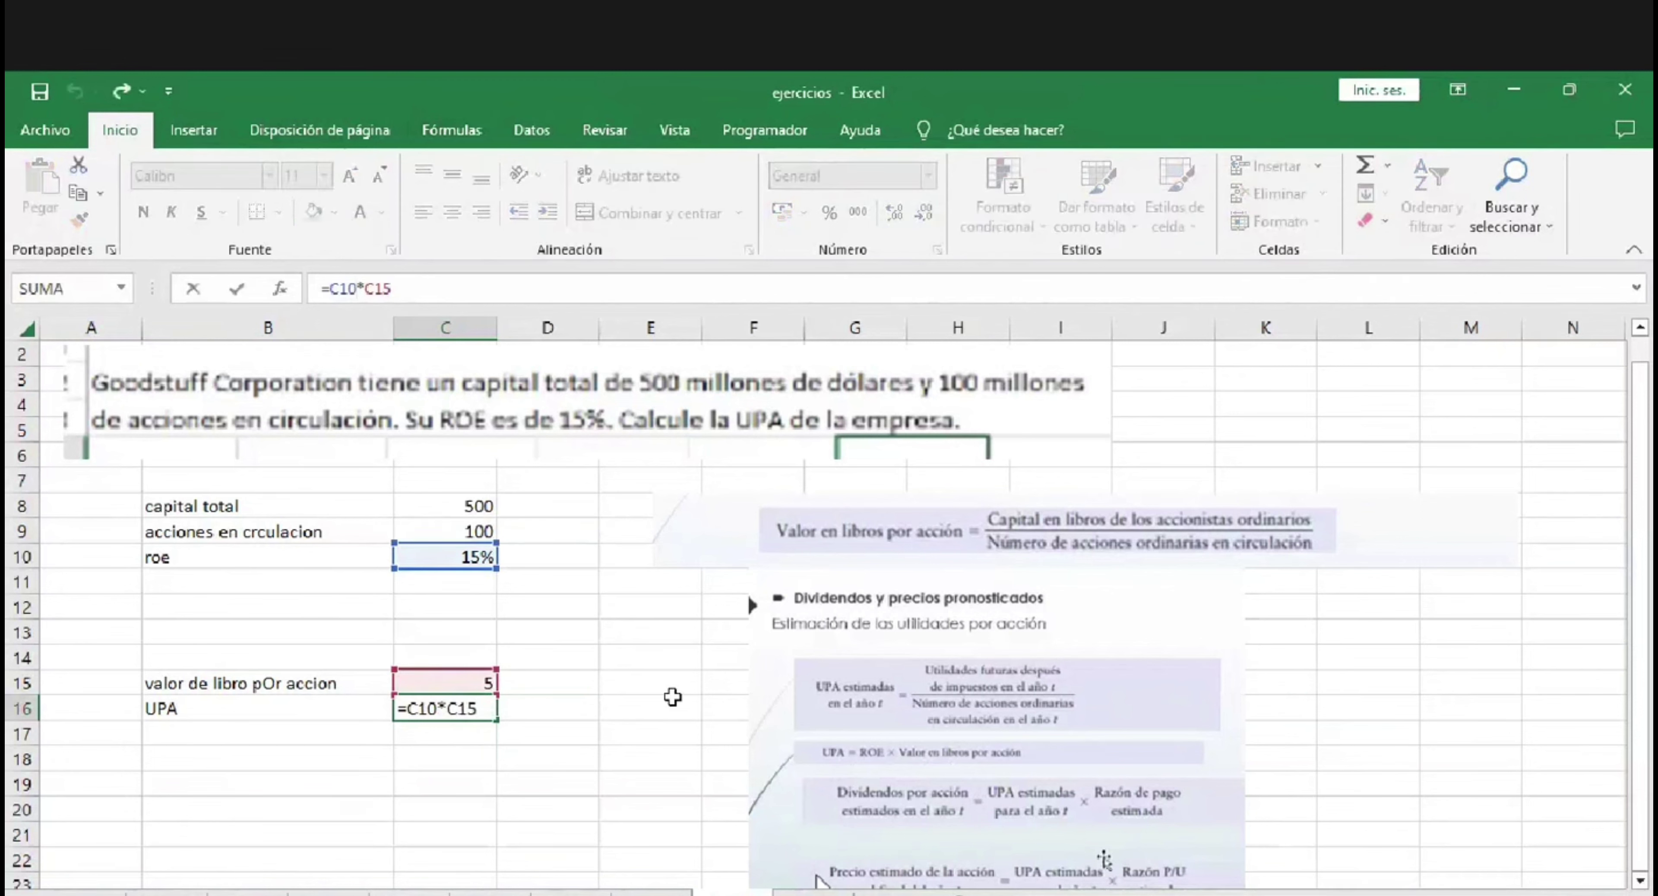
pyautogui.press('Return')
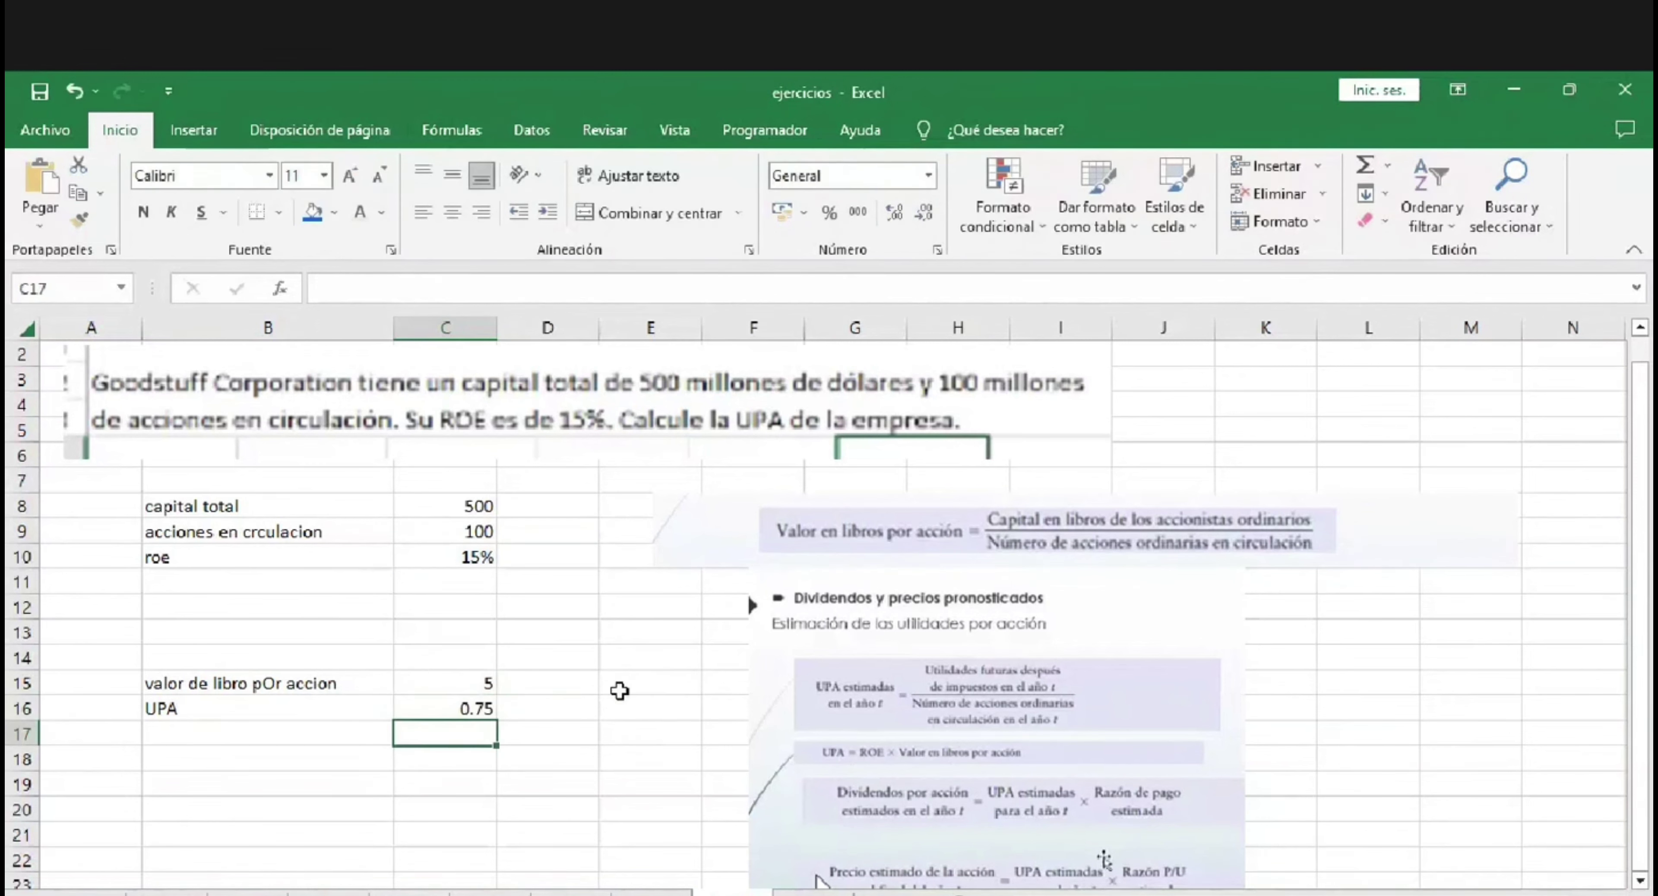
pyautogui.click(278, 684)
pyautogui.doubleClick(277, 684)
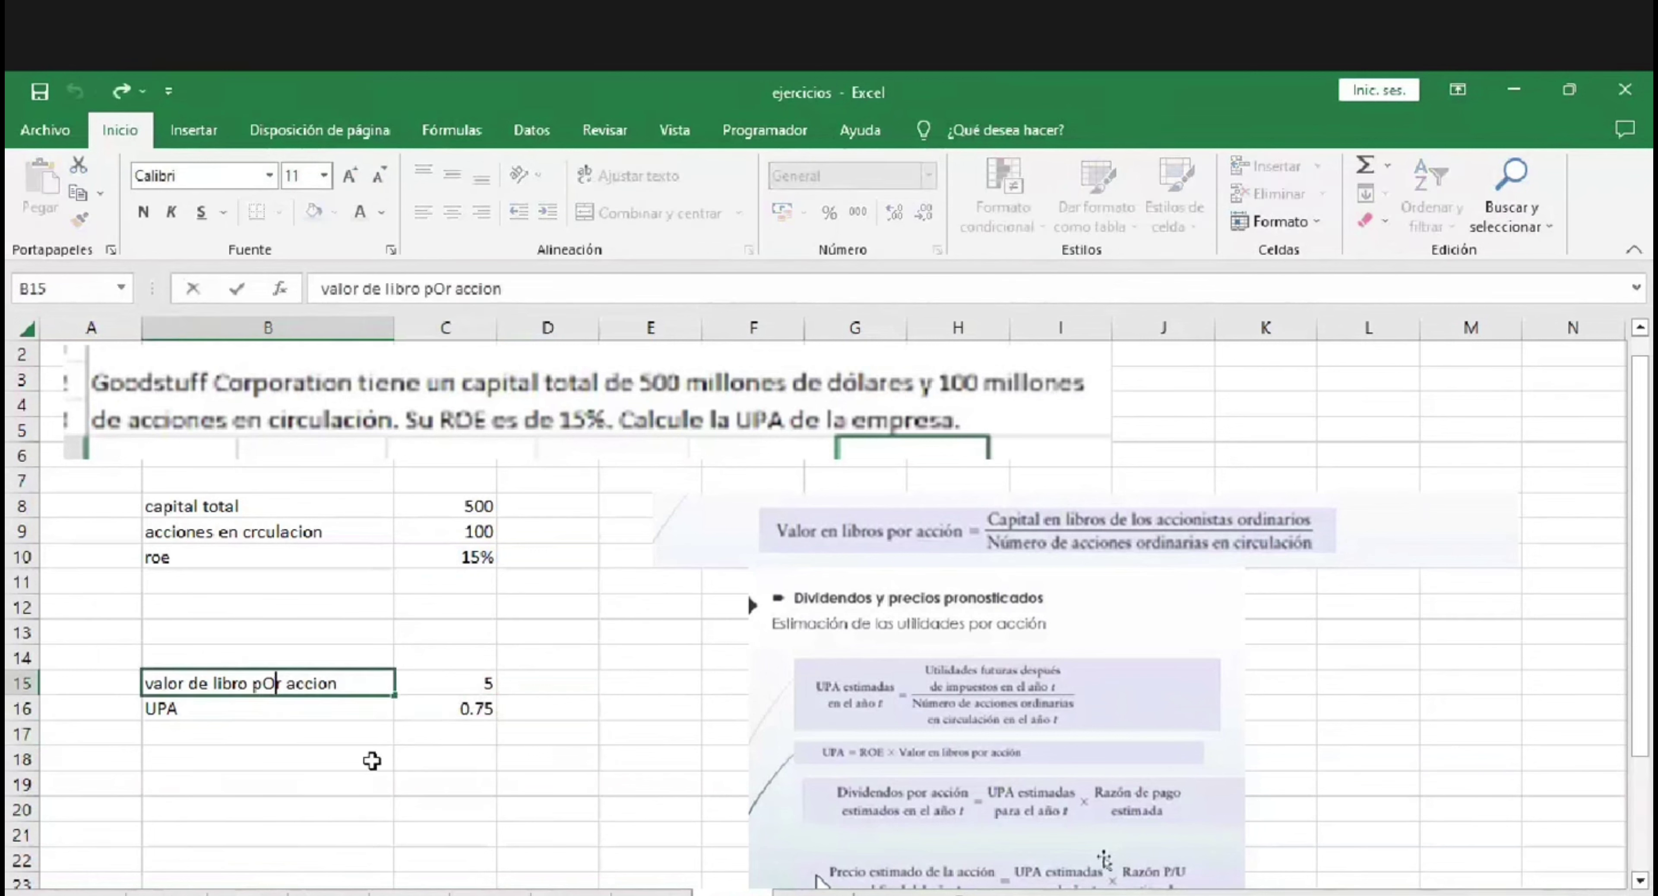
pyautogui.press('BackSpace')
pyautogui.write('o')
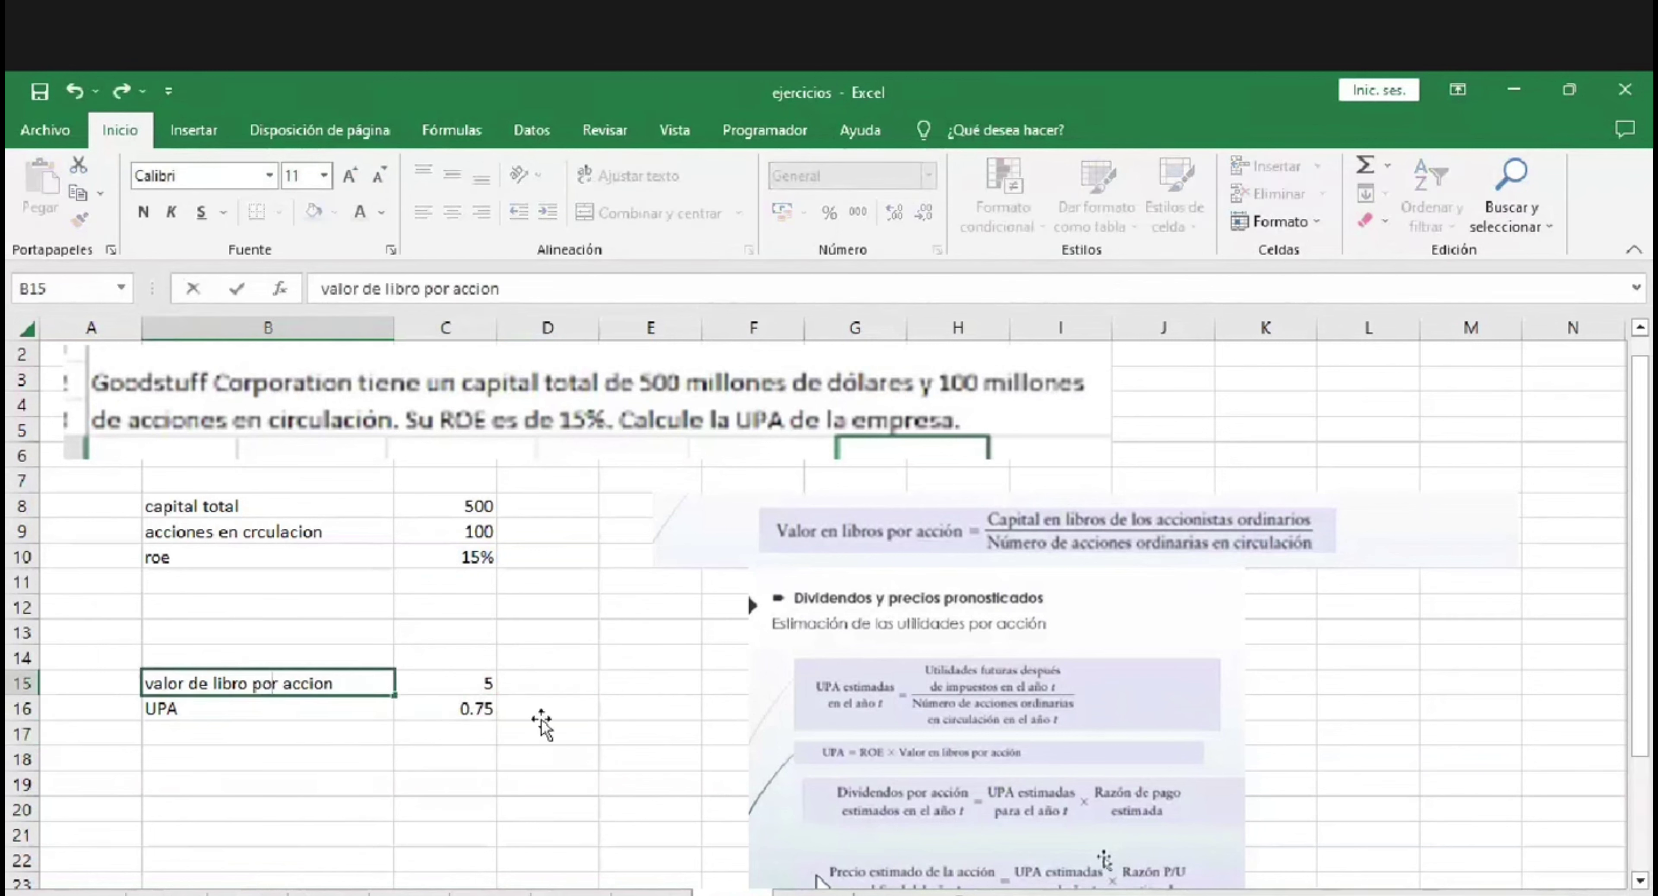
pyautogui.click(544, 714)
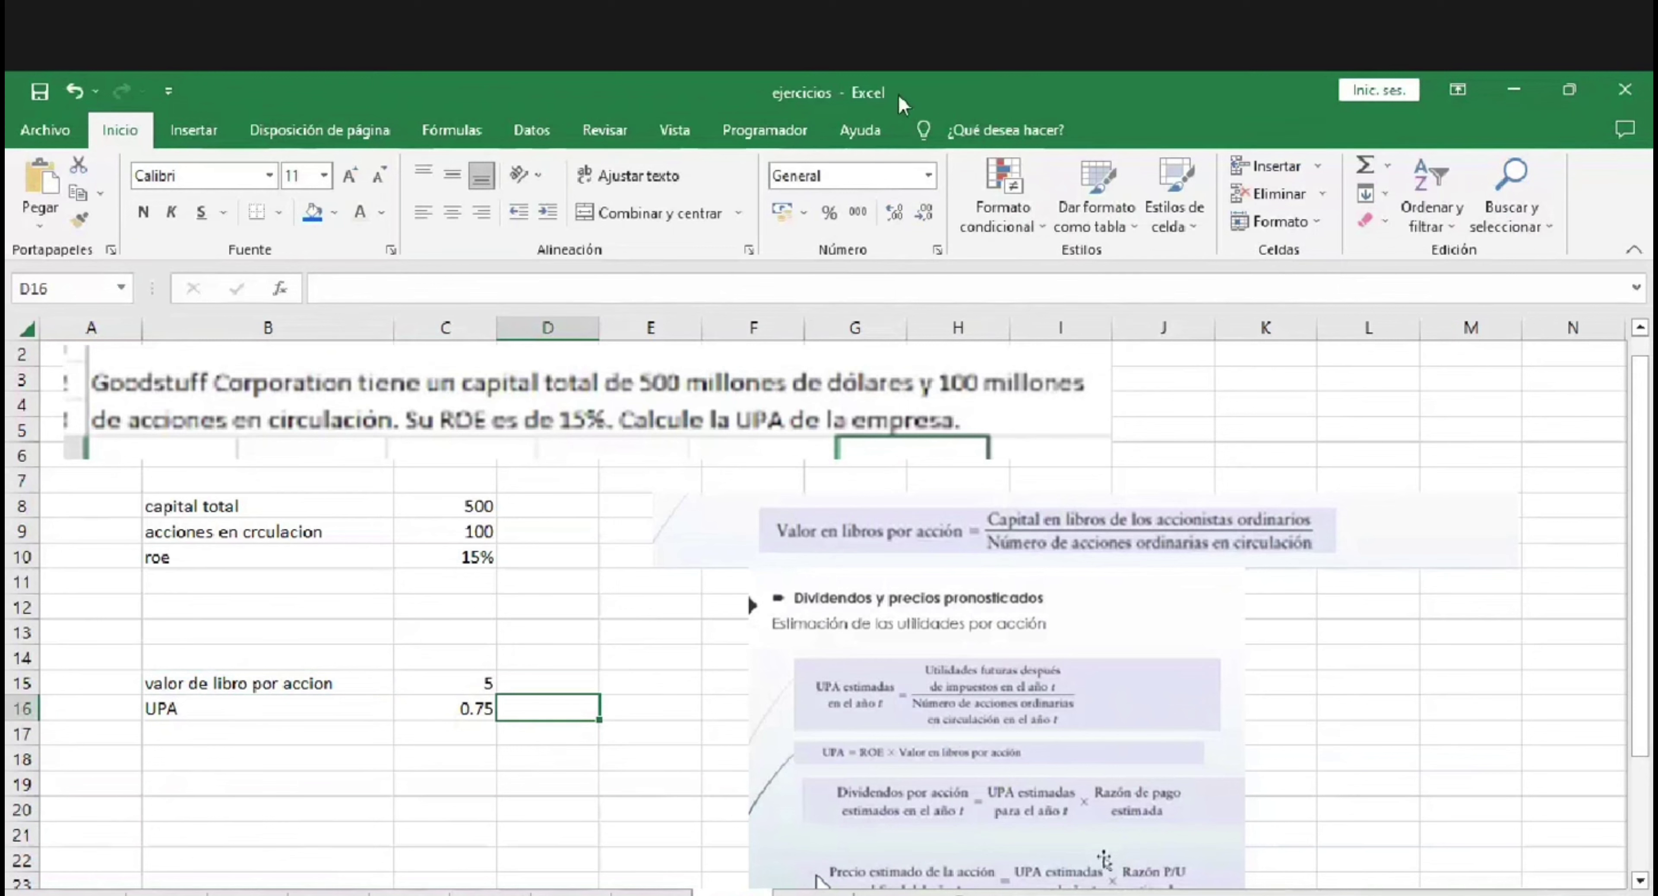
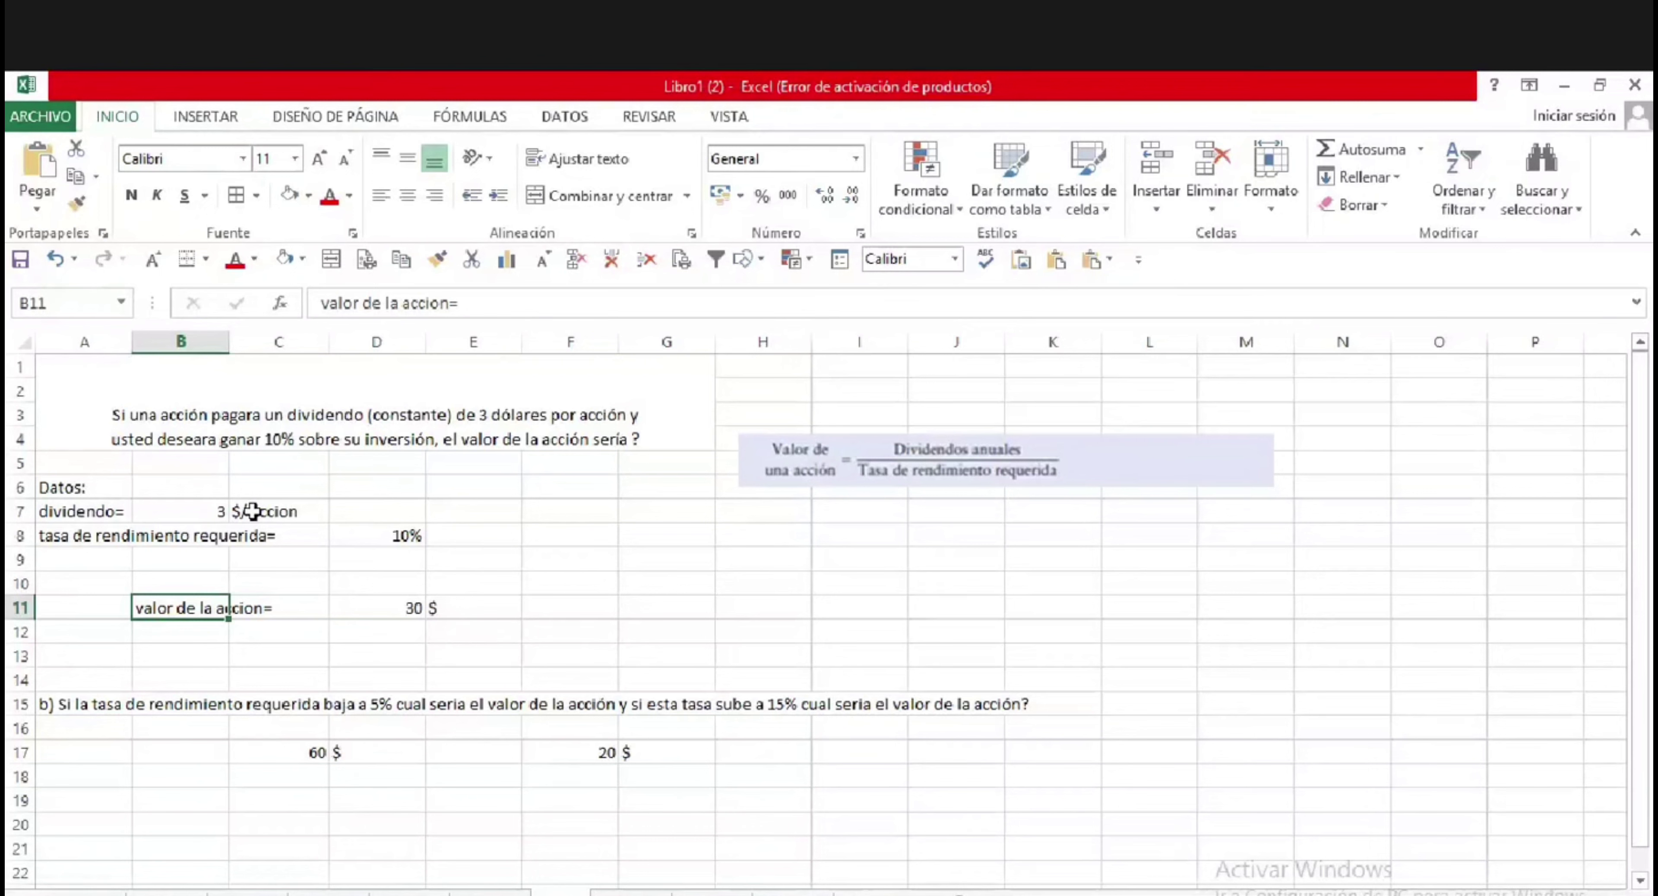
# In the Libro1 (2) workbook, move the Valor de una acción formula picture to the edge of column H beside the problem statement.
pyautogui.click(358, 400)
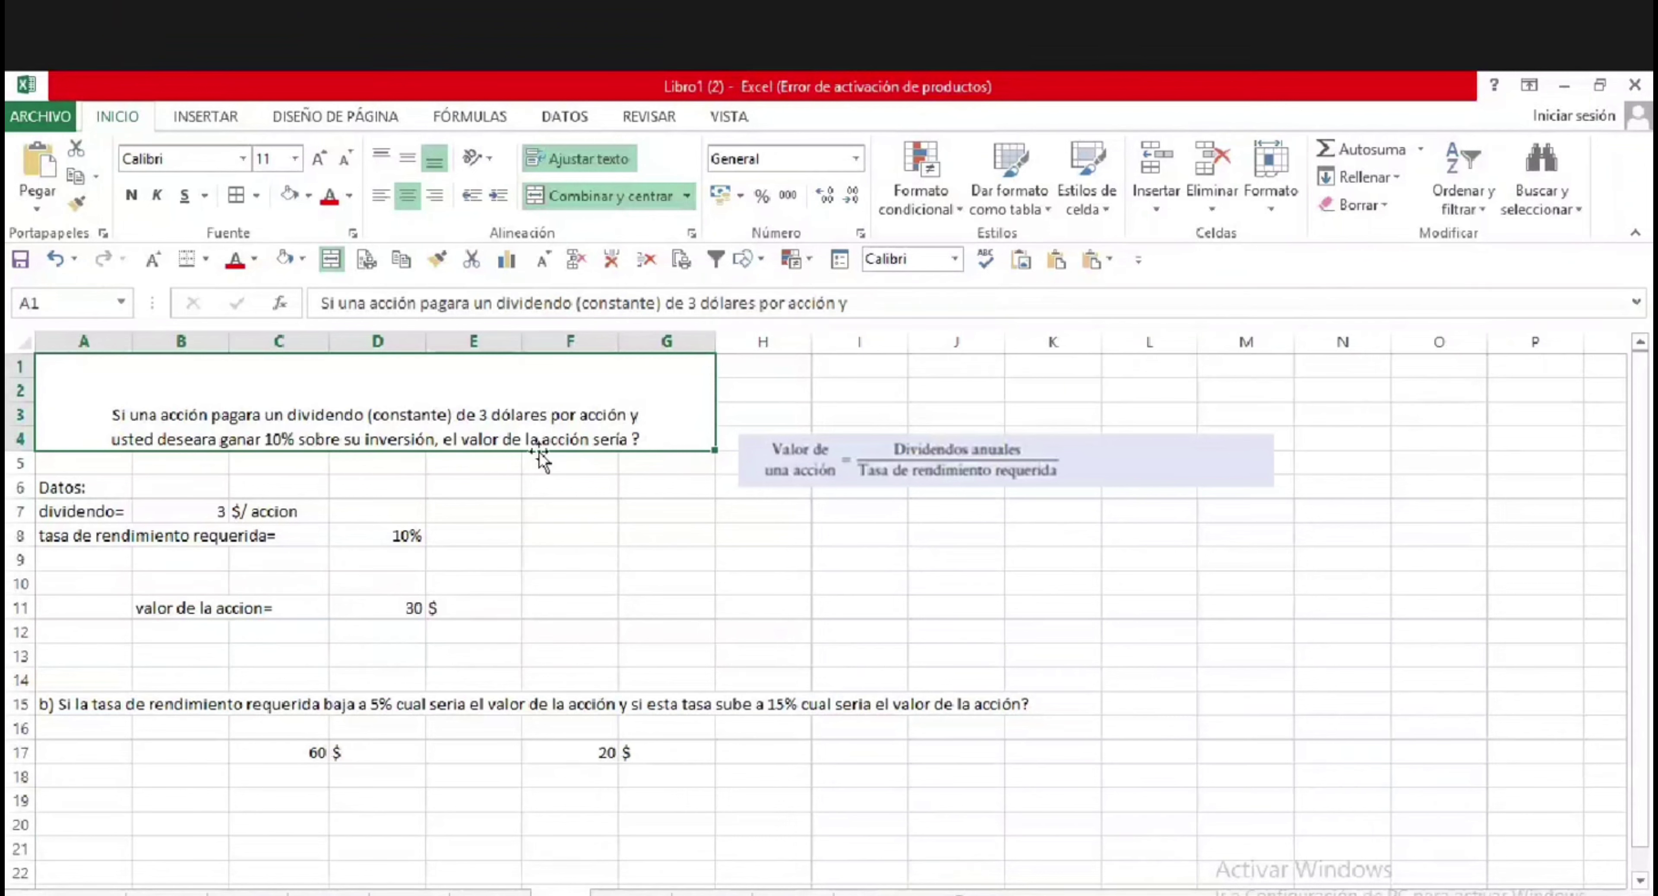
pyautogui.click(595, 492)
pyautogui.click(787, 456)
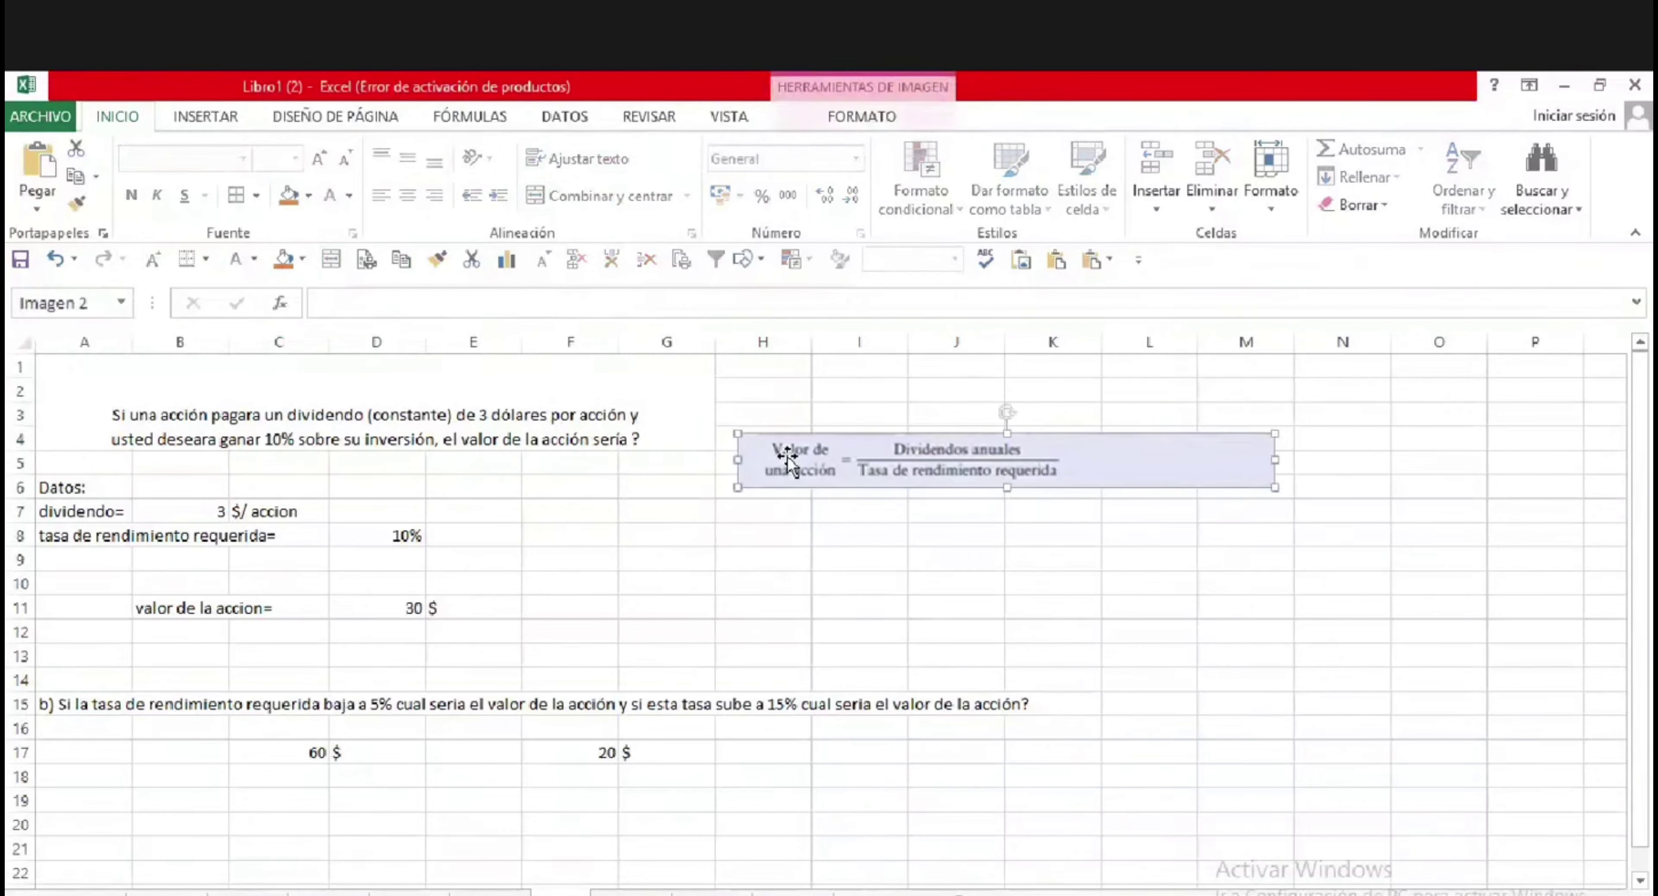
pyautogui.moveTo(787, 457)
pyautogui.mouseDown()
pyautogui.moveTo(784, 478)
pyautogui.moveTo(766, 470)
pyautogui.moveTo(775, 430)
pyautogui.mouseUp()
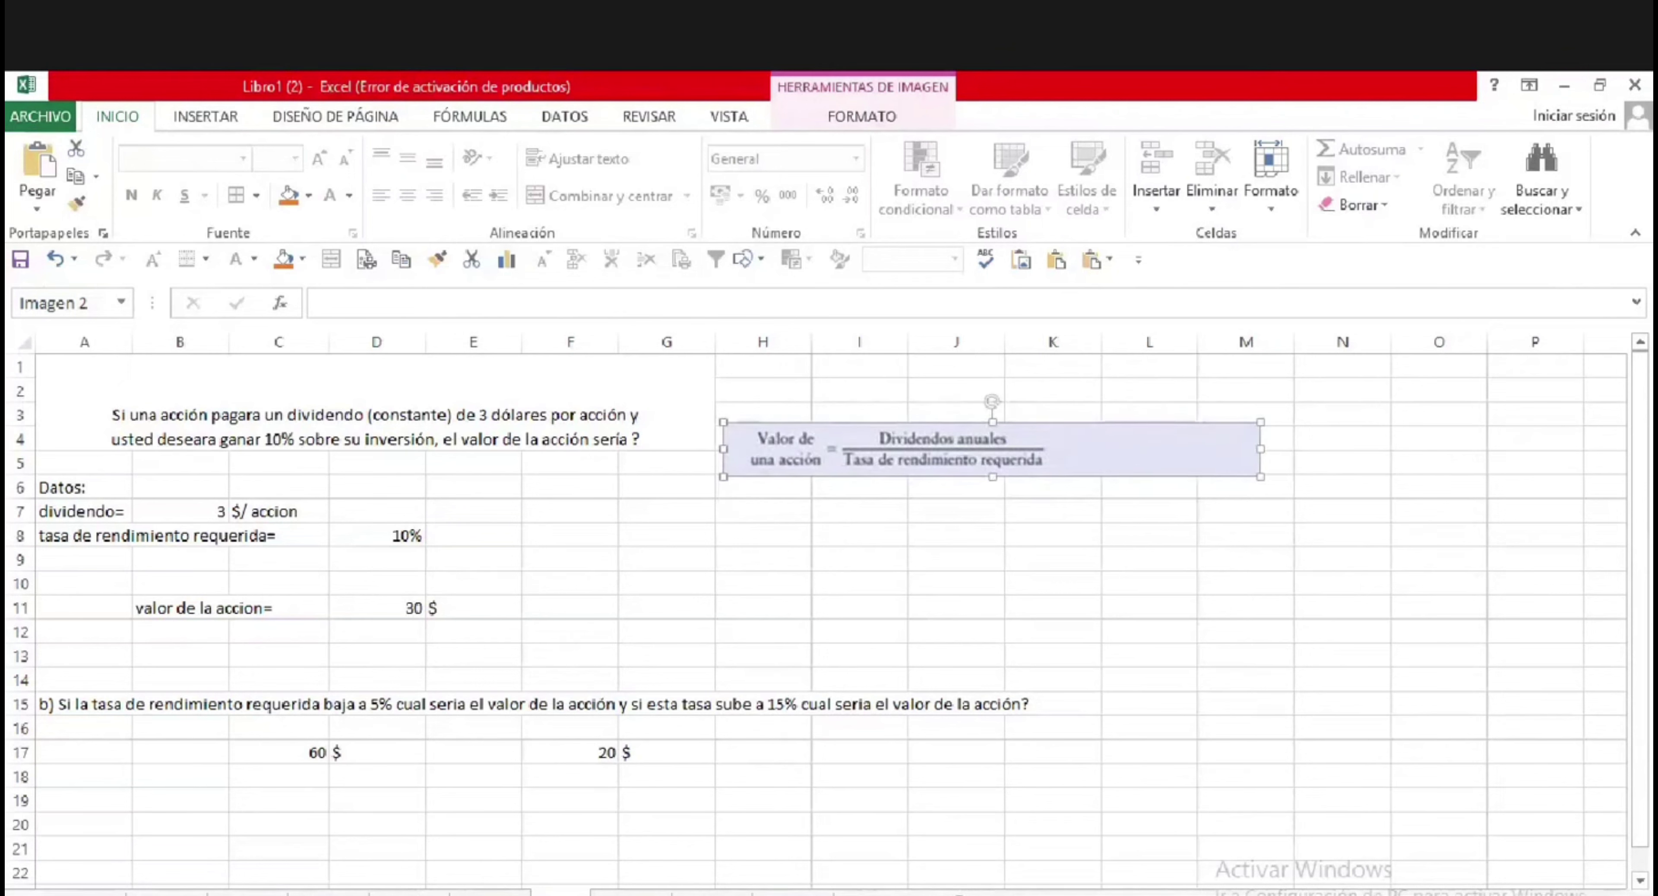
# Switch to PowerPoint and consult the ACCIONES ORDINARIAS presentation.
pyautogui.click(459, 892)
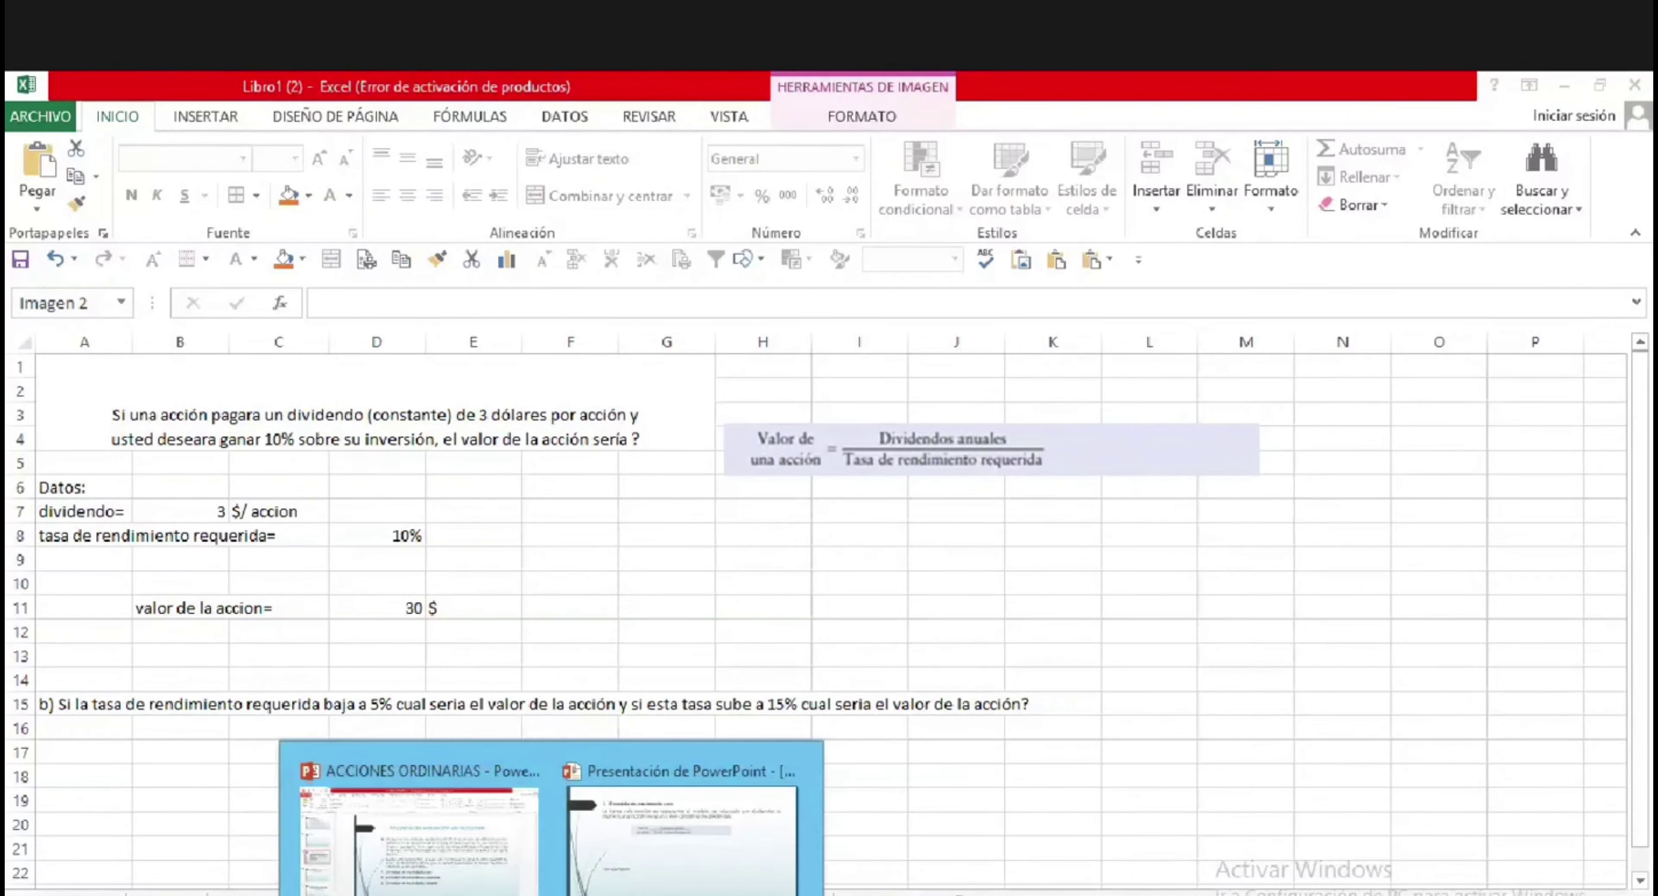
pyautogui.click(463, 884)
pyautogui.click(86, 661)
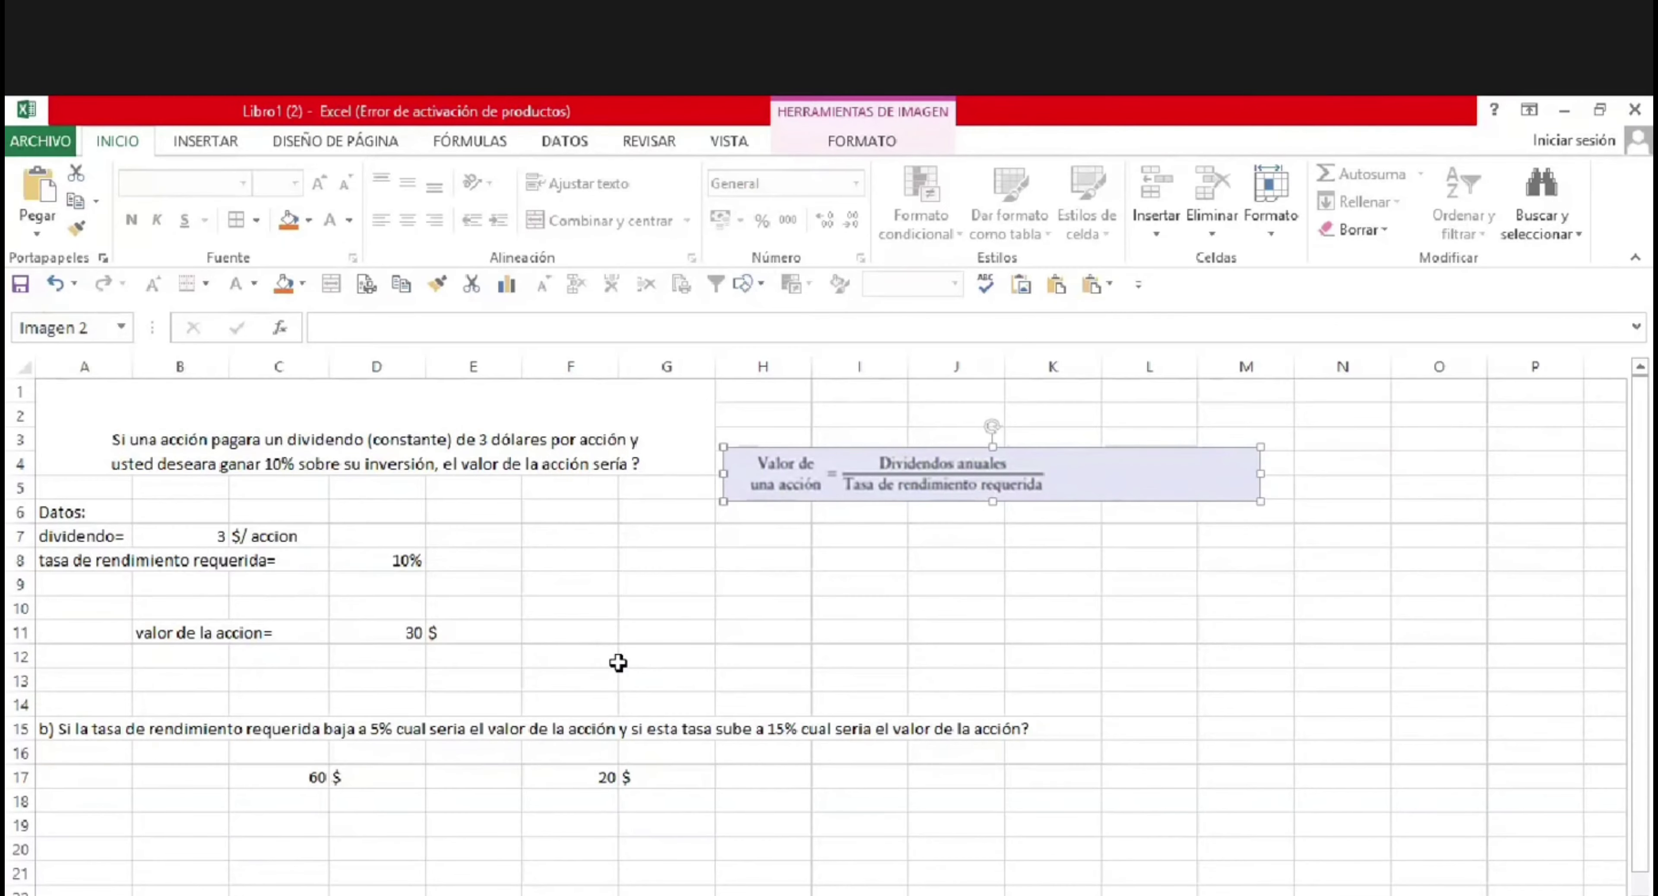
# Colour the word "constante" red in the problem statement in A1.
pyautogui.click(399, 448)
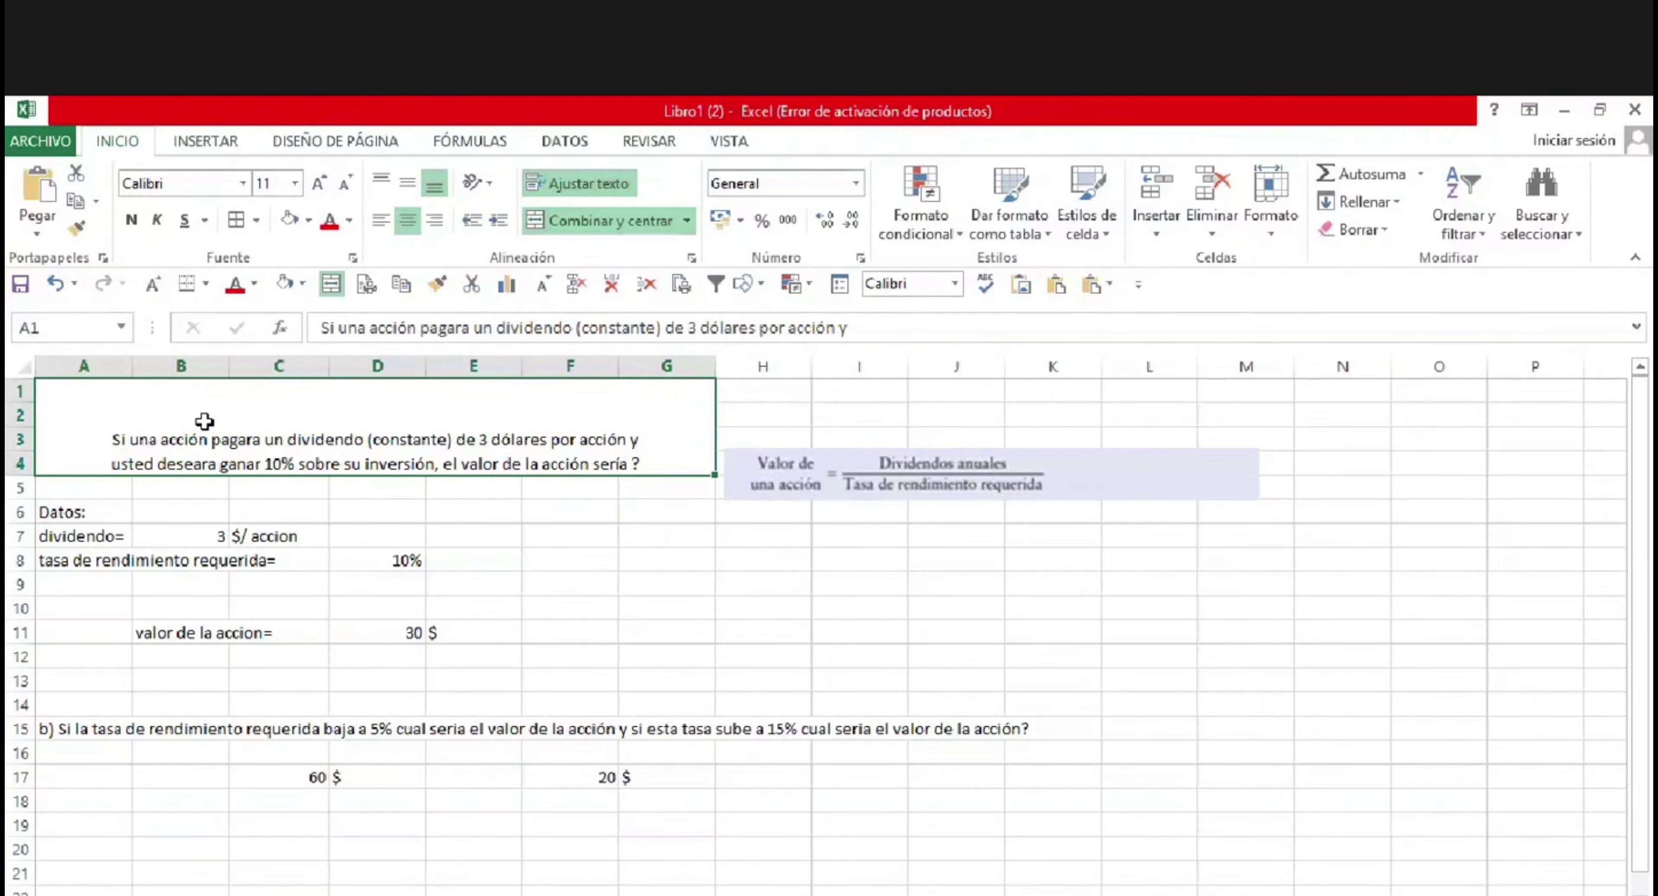
pyautogui.doubleClick(452, 442)
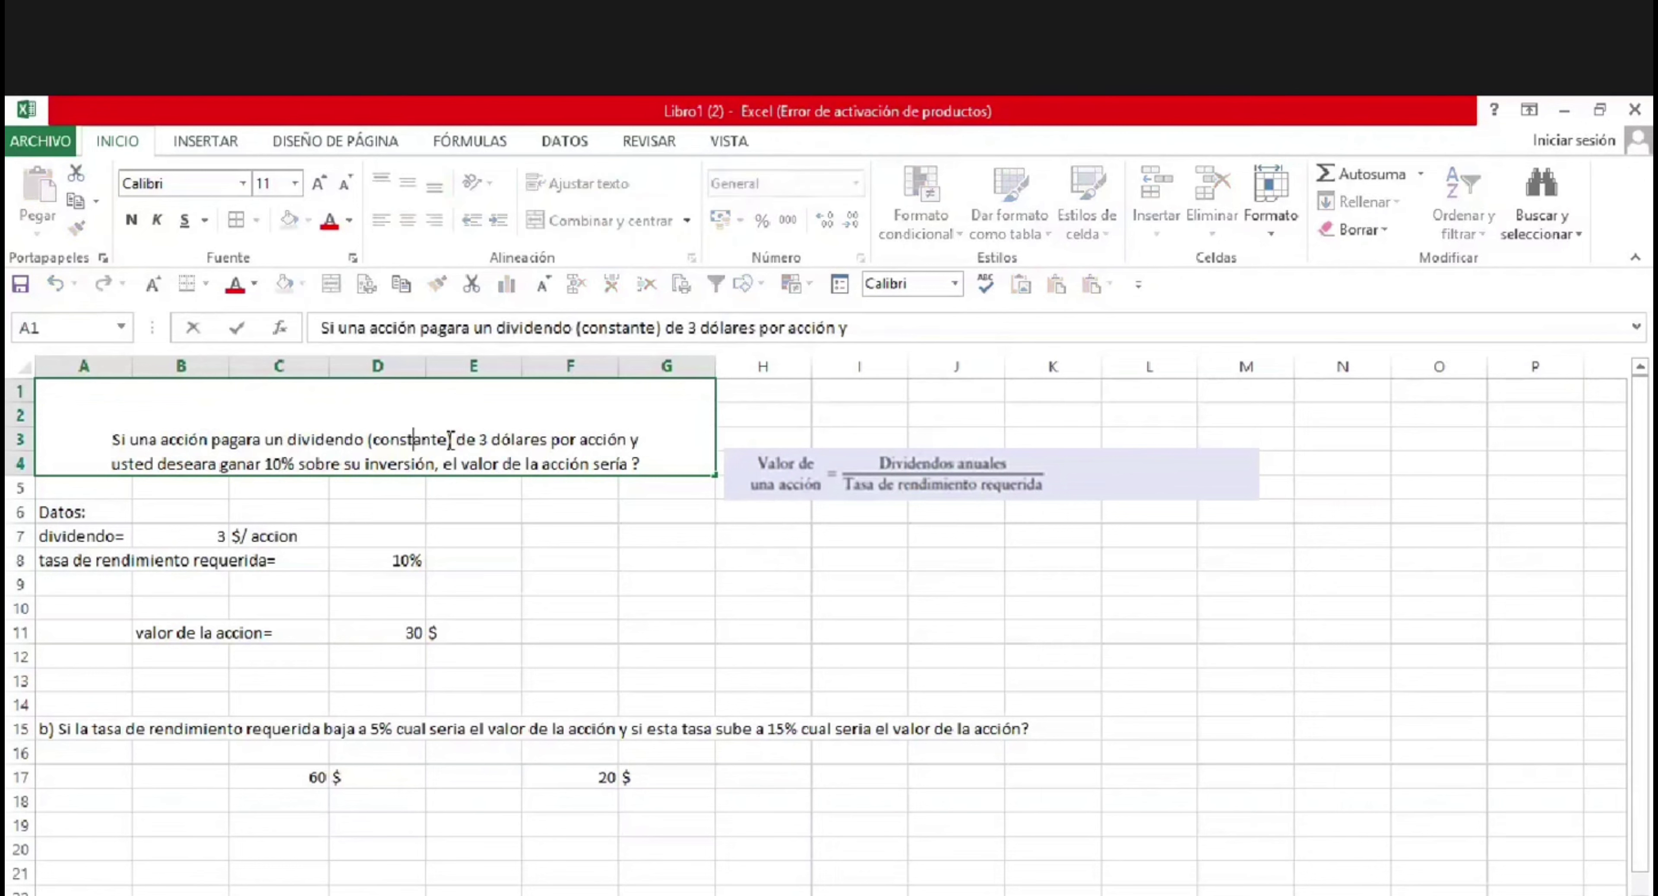
pyautogui.moveTo(448, 441); pyautogui.dragTo(373, 437)
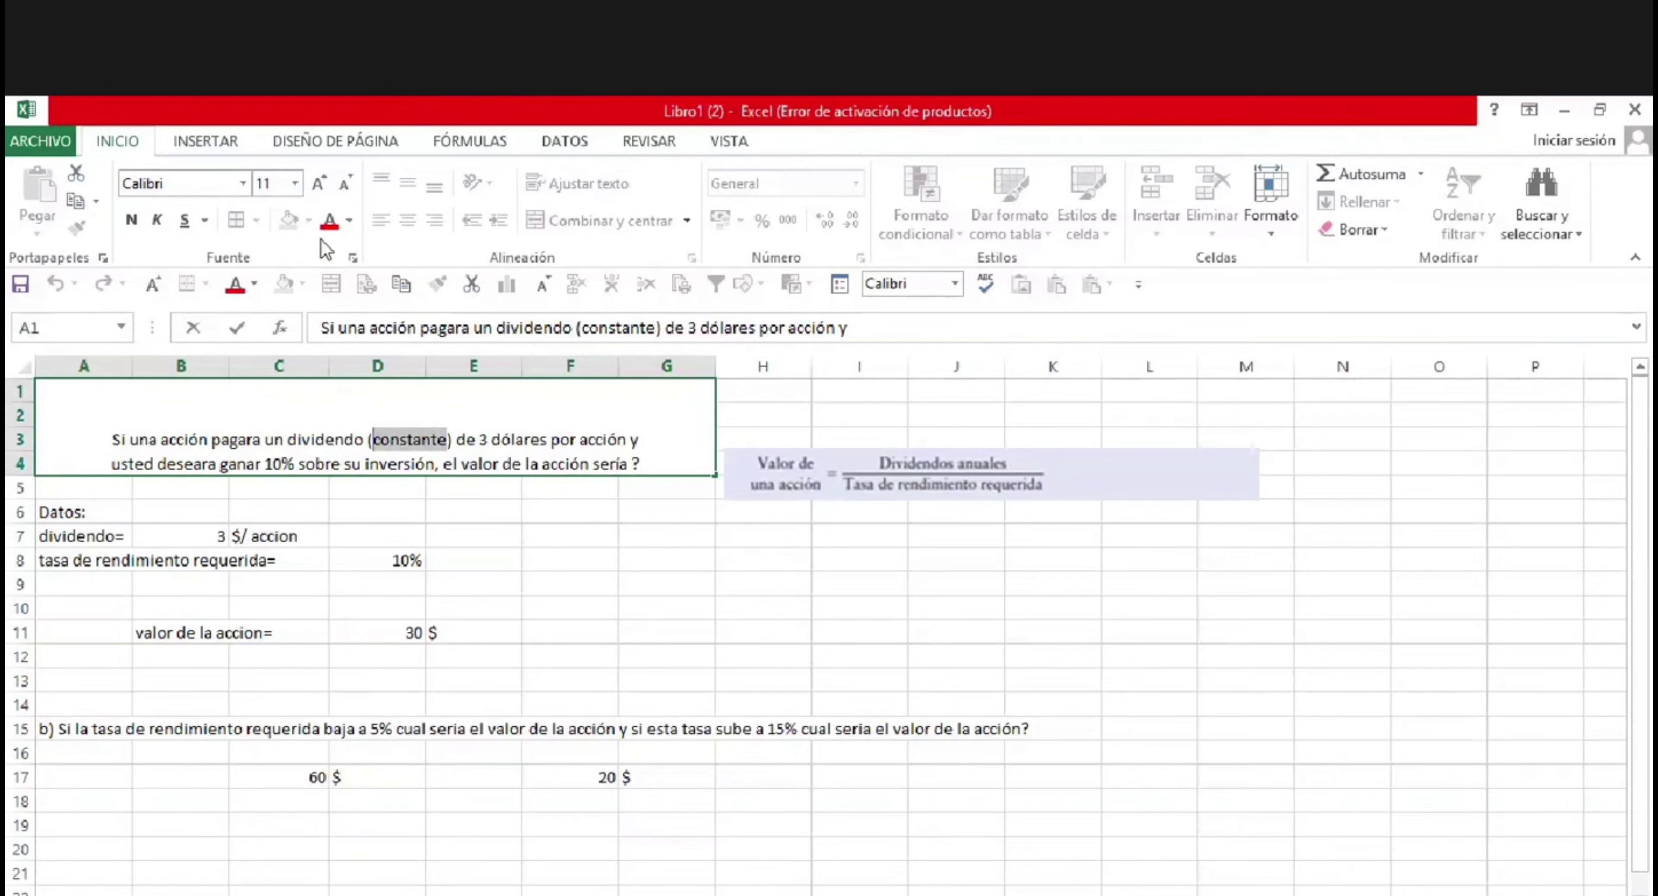
pyautogui.click(328, 223)
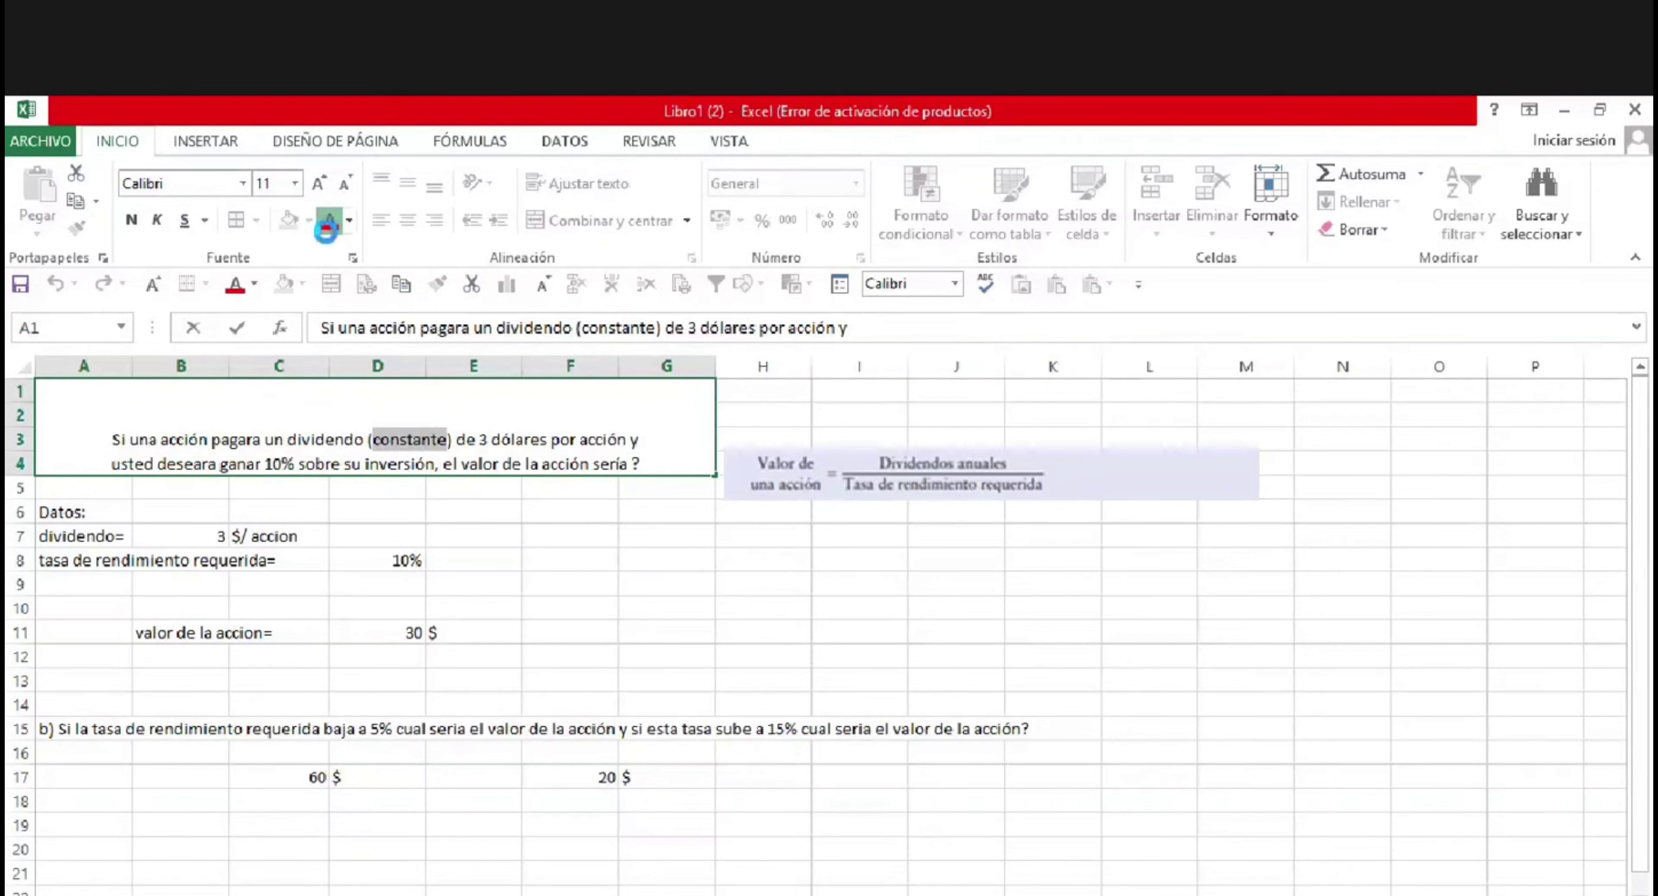
pyautogui.click(500, 466)
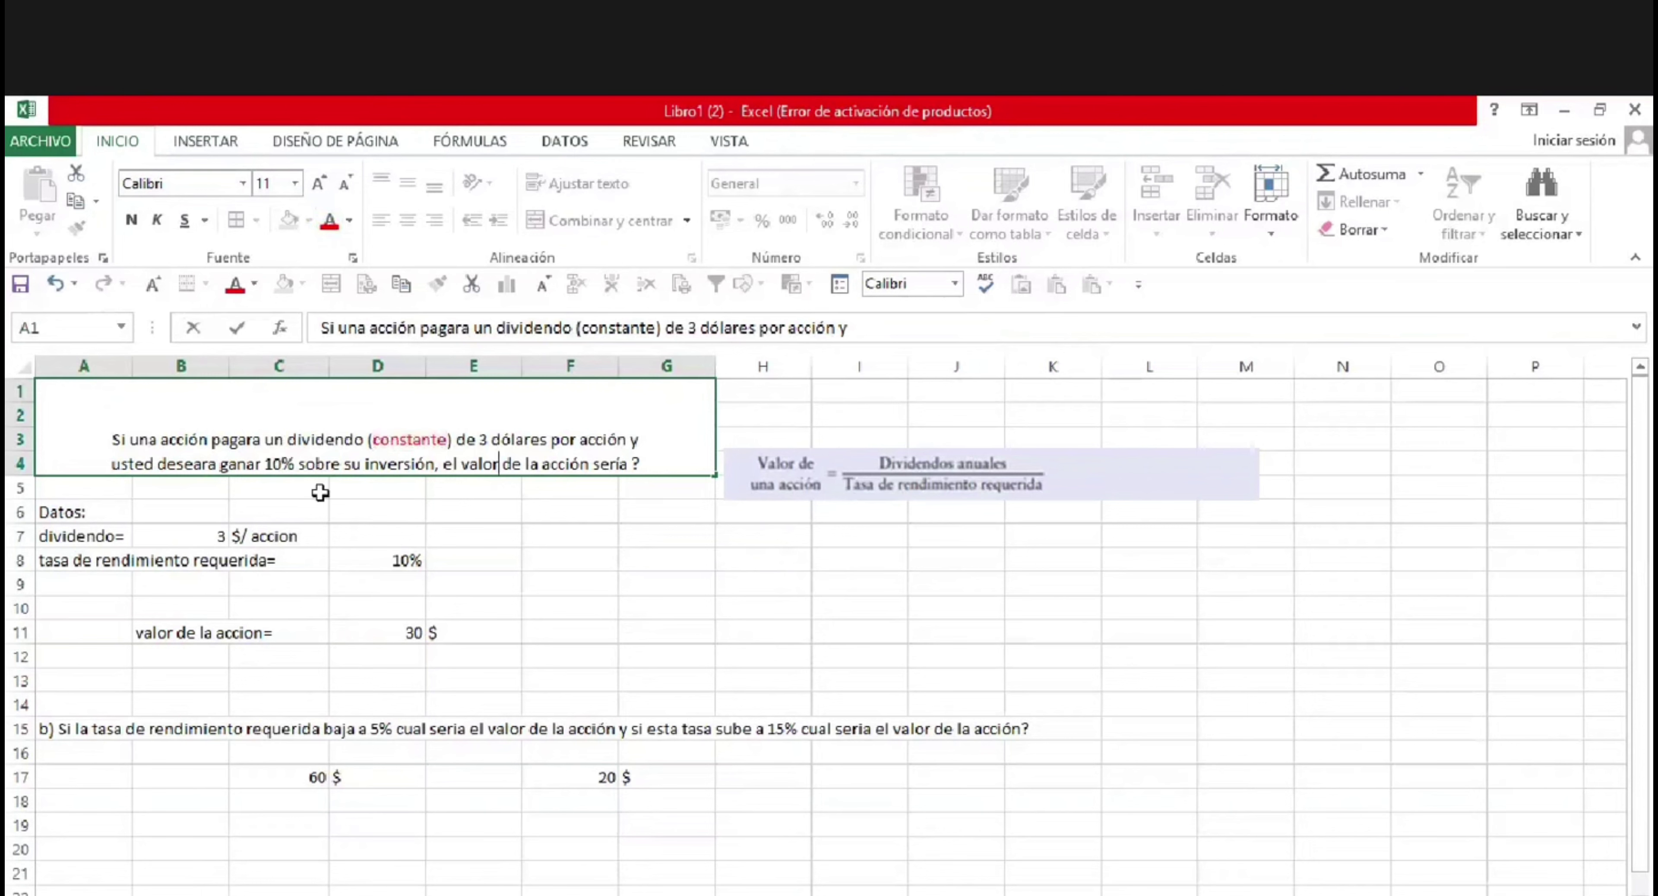
# Compare the dividend in B7 and the share value in row 11 with the Valor de una acción formula picture.
pyautogui.click(84, 534)
pyautogui.click(203, 534)
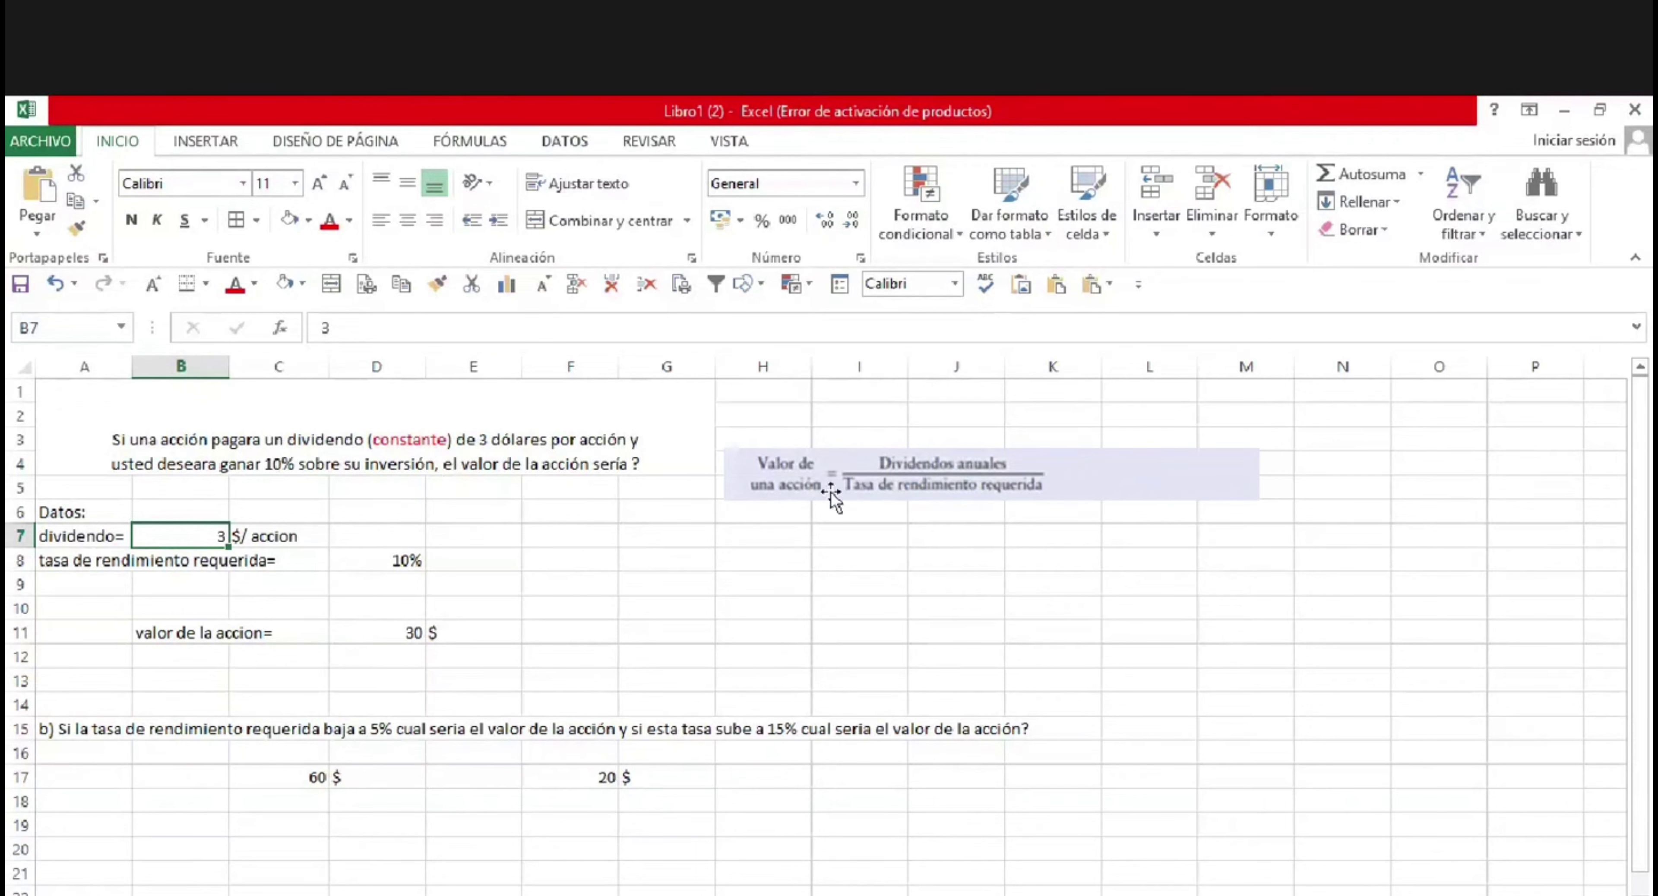
pyautogui.click(947, 466)
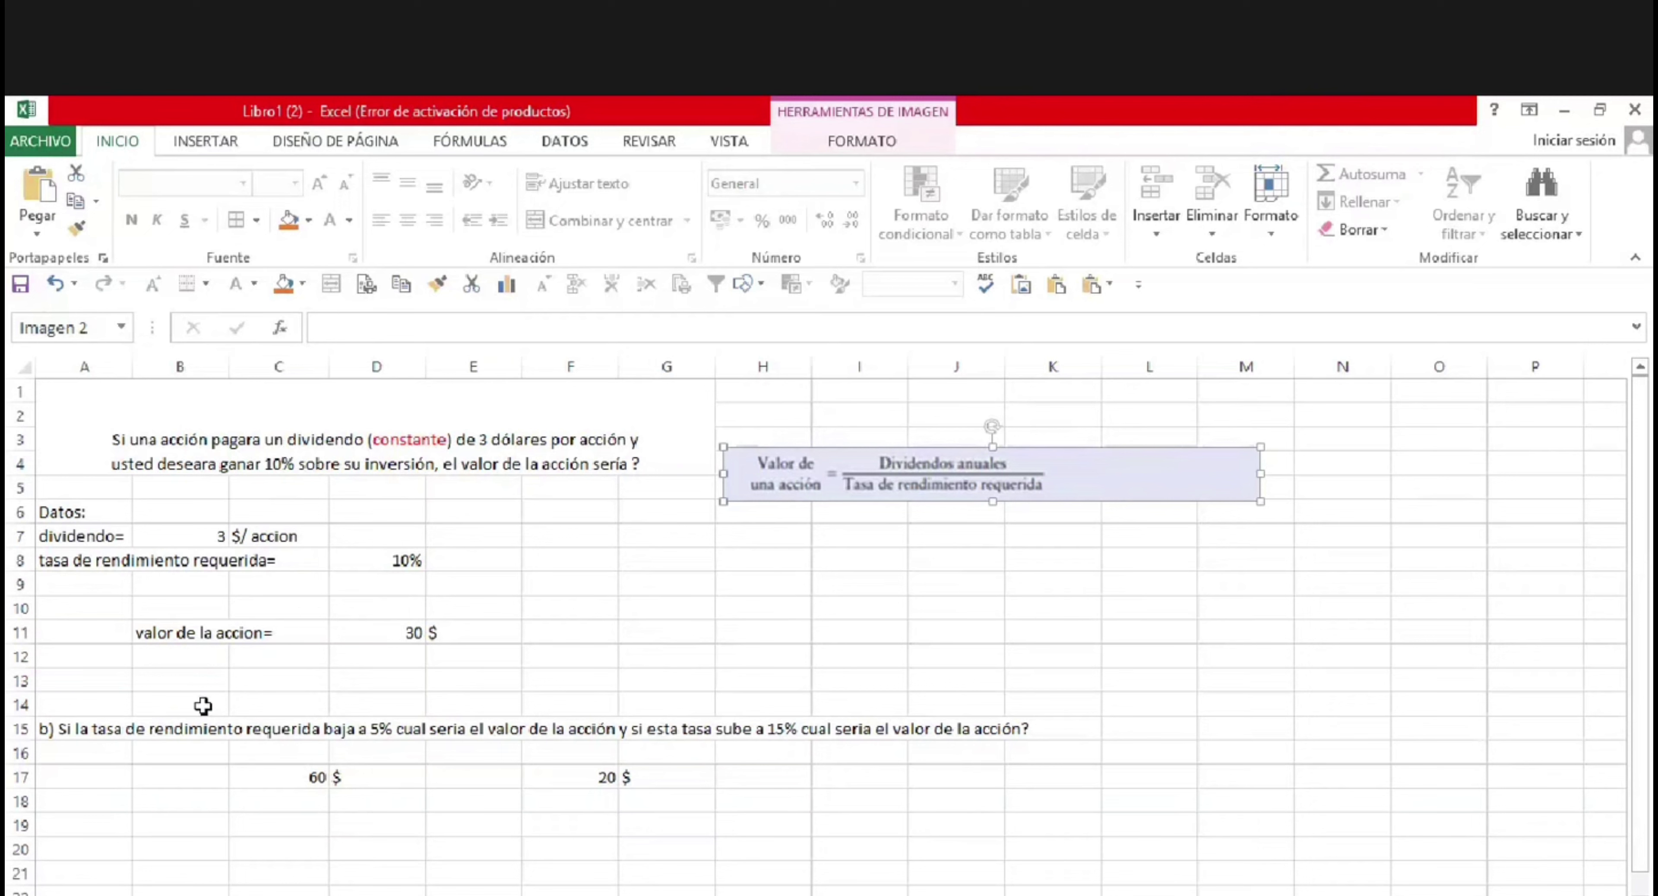
pyautogui.click(223, 634)
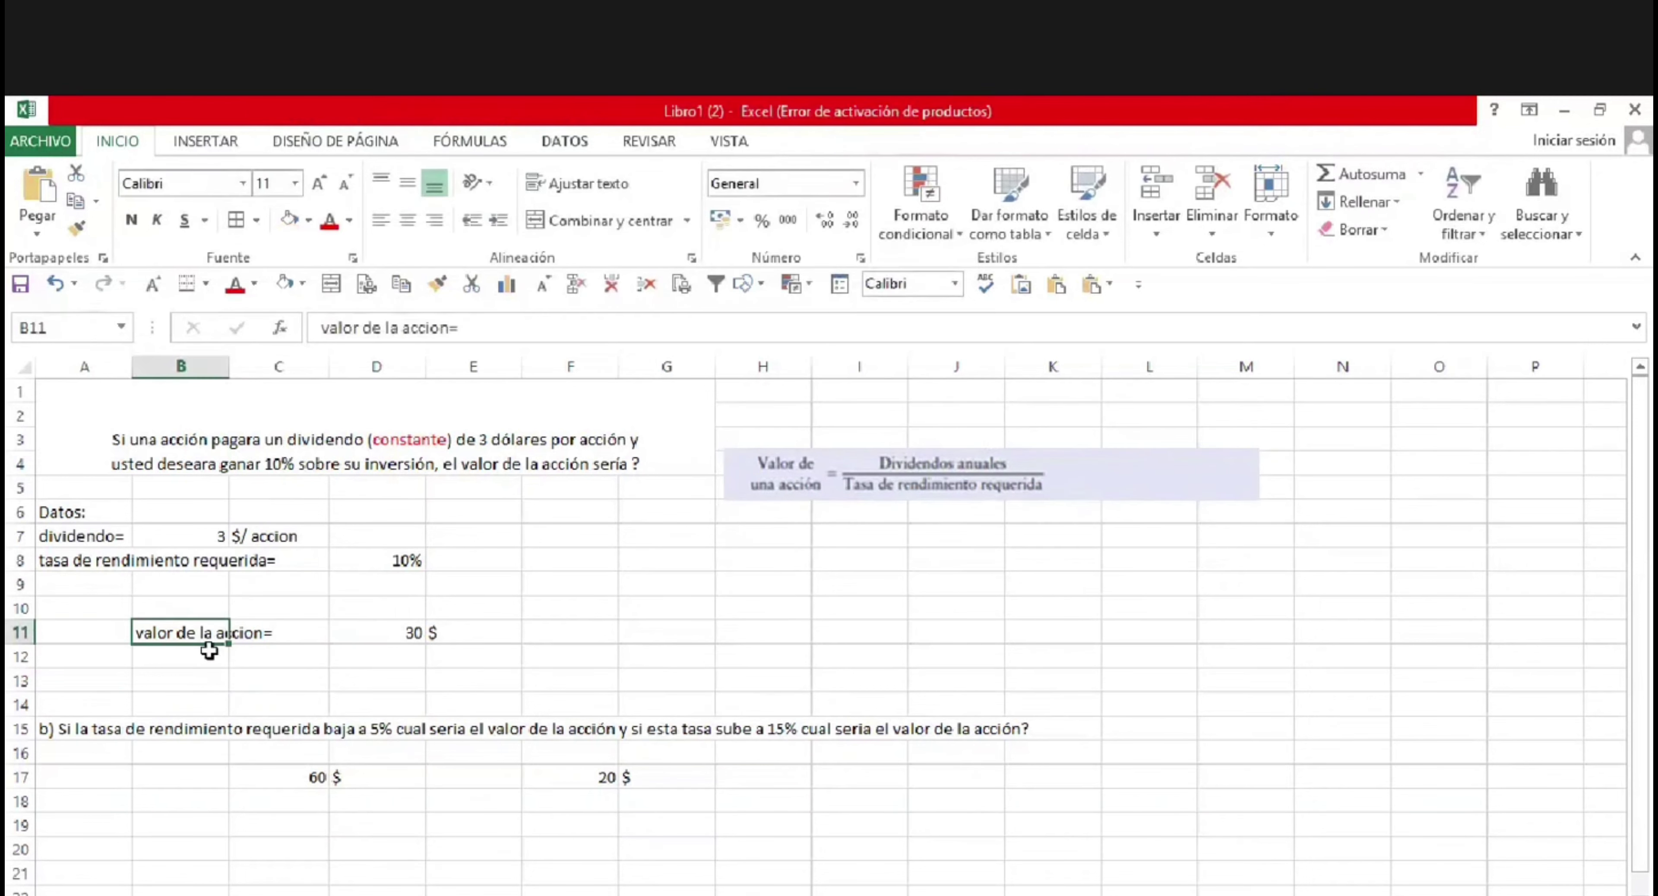
pyautogui.click(209, 652)
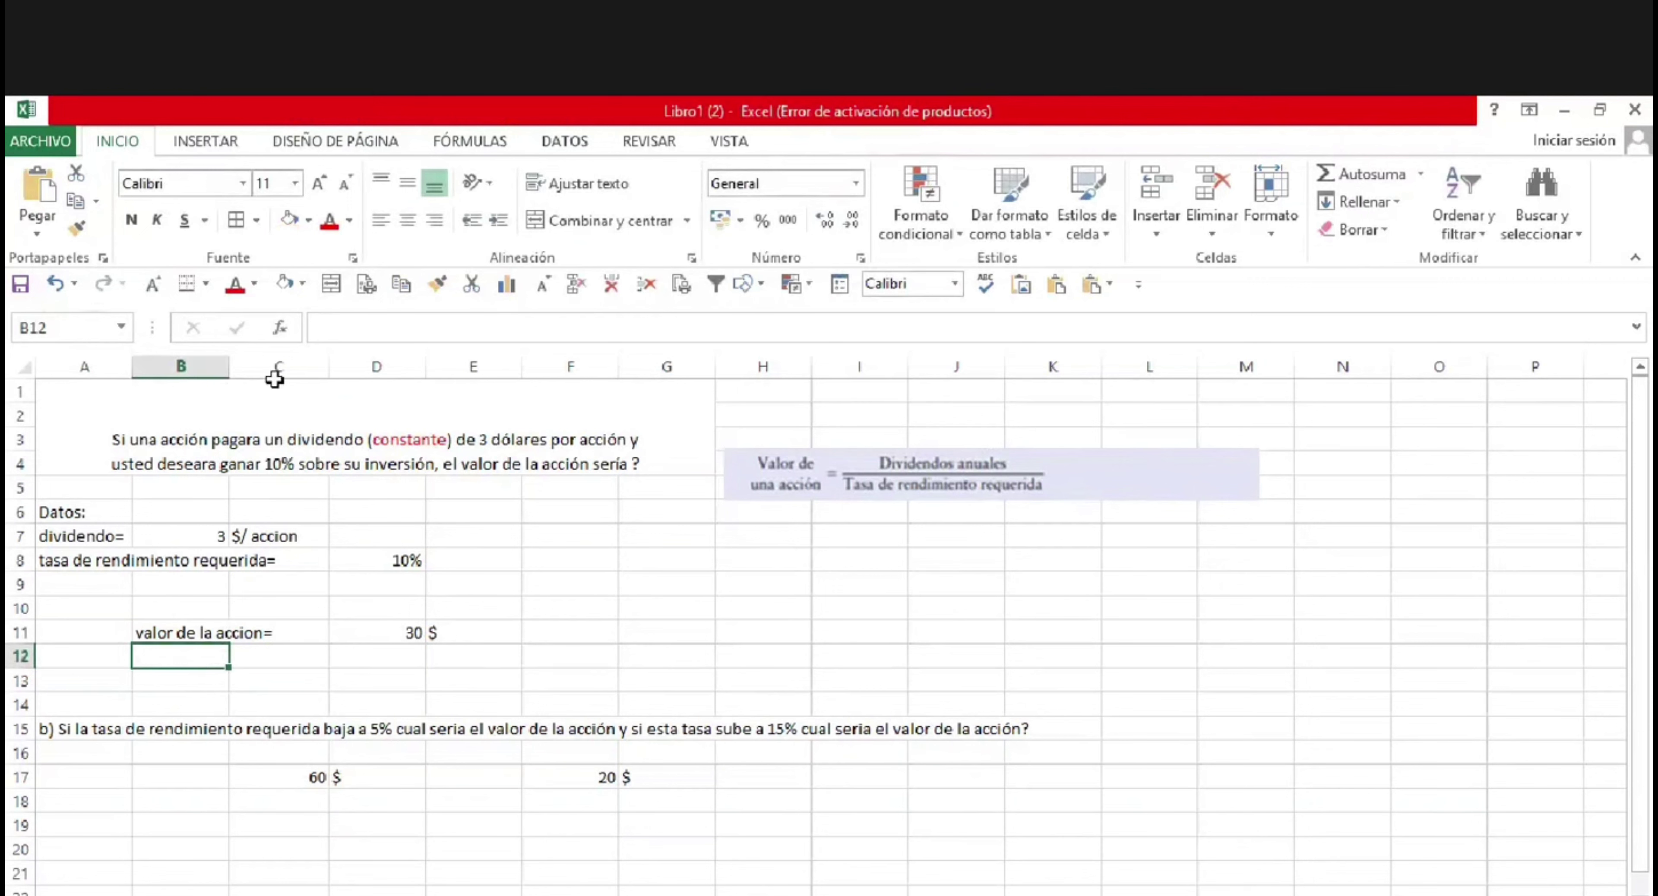
# Review question b) in A15 against the problem statement in A1 and the required rate of return in D8.
pyautogui.click(220, 436)
pyautogui.doubleClick(221, 437)
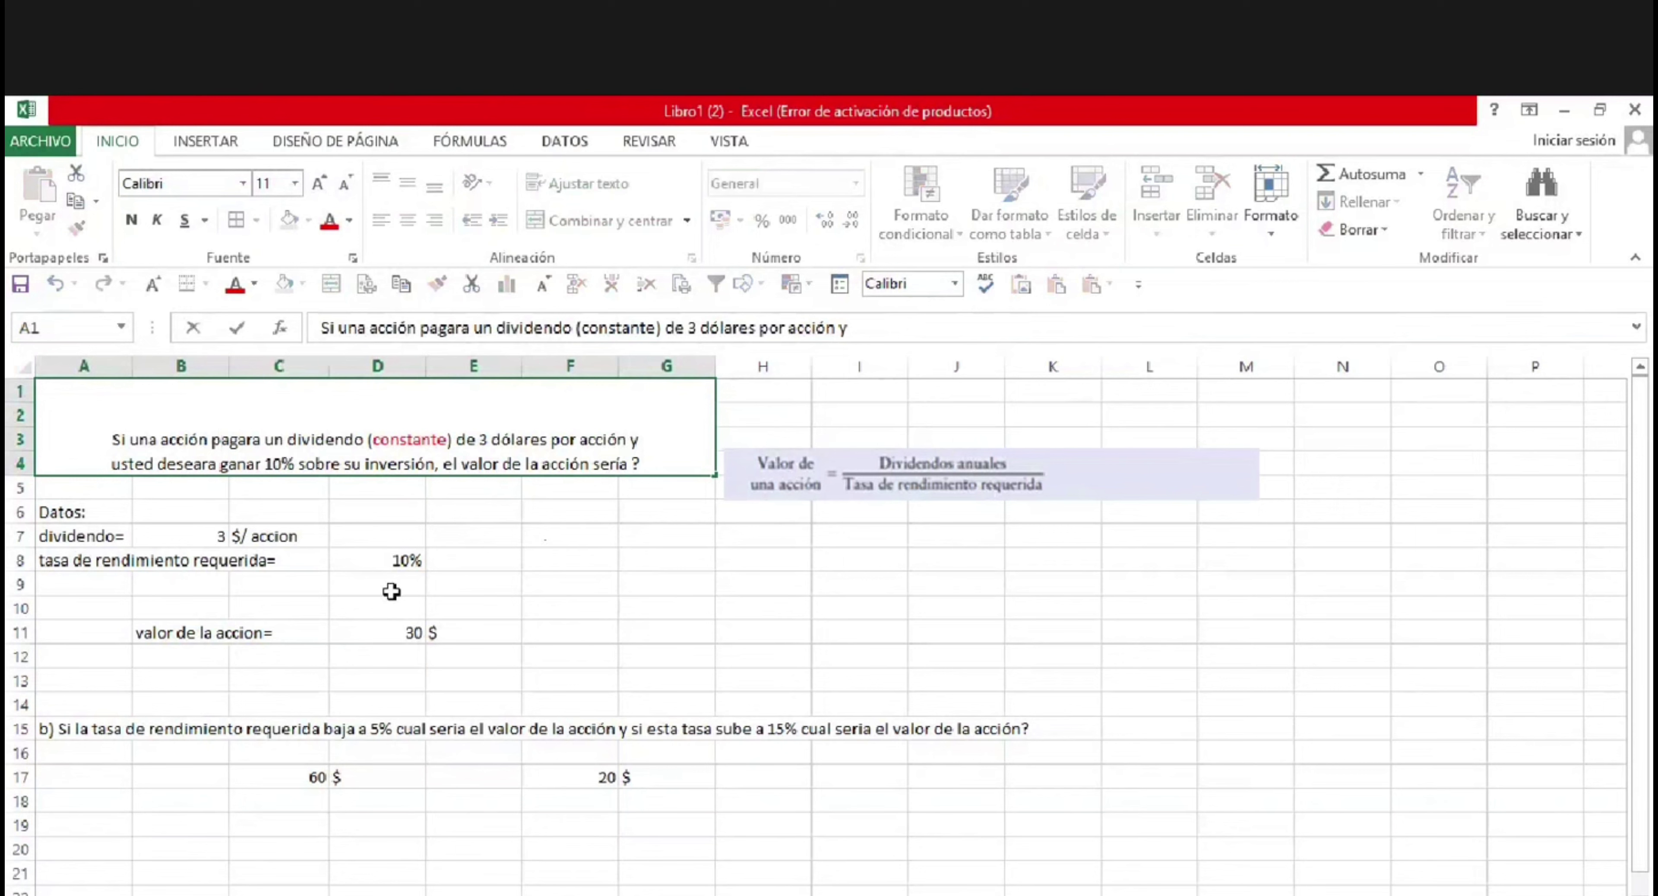
pyautogui.click(50, 728)
pyautogui.press('Return')
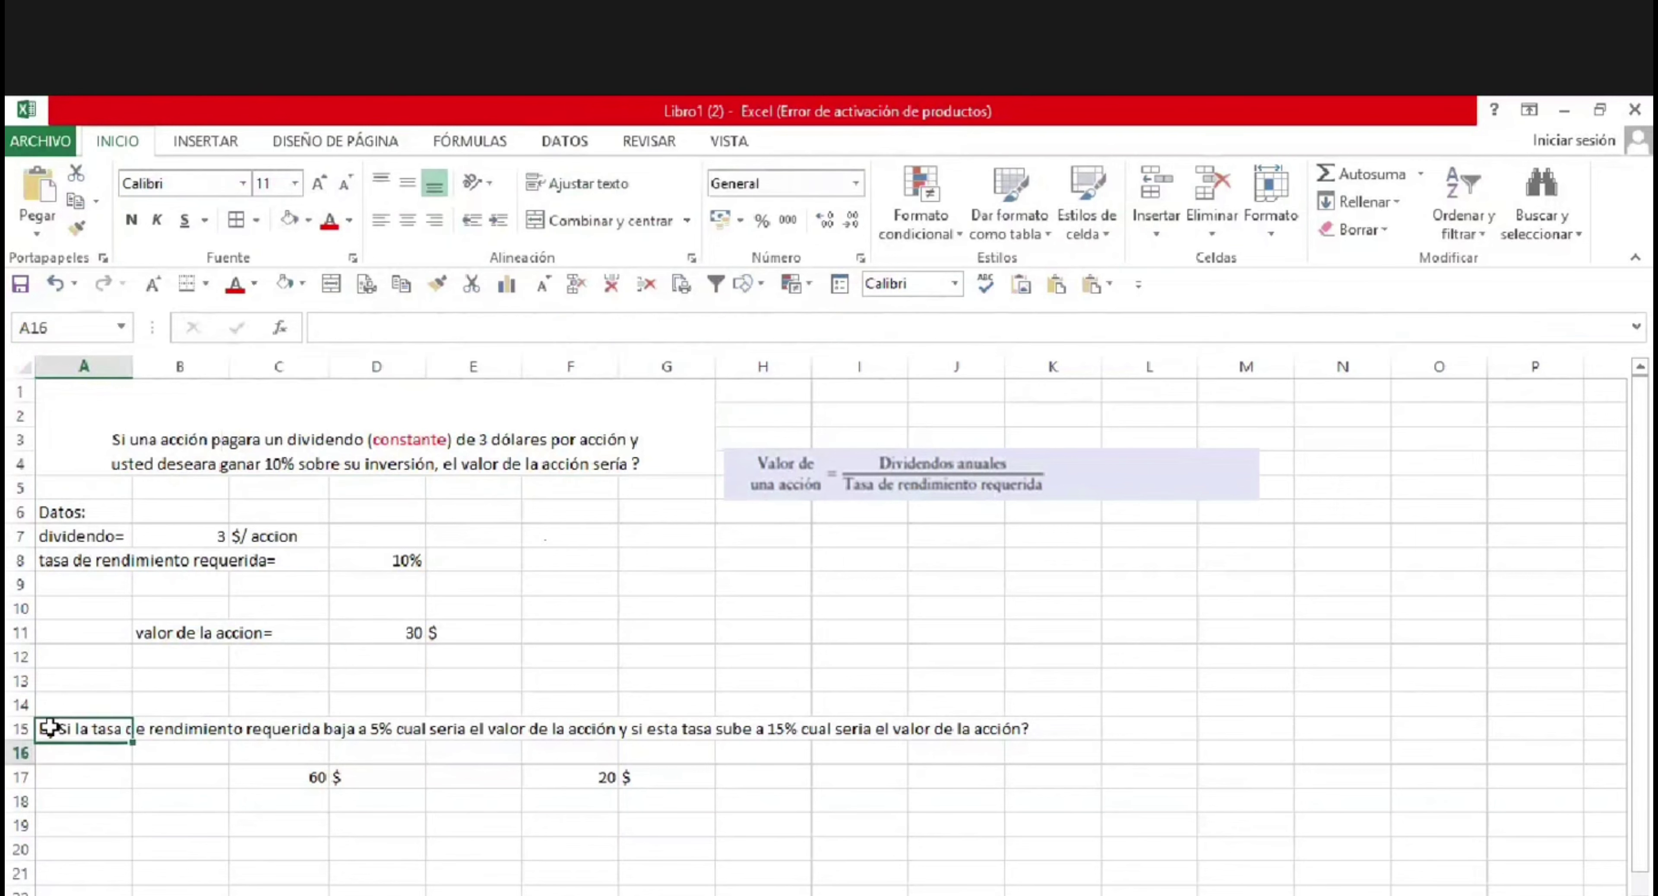
pyautogui.press('Return')
pyautogui.press('Return')
pyautogui.click(47, 732)
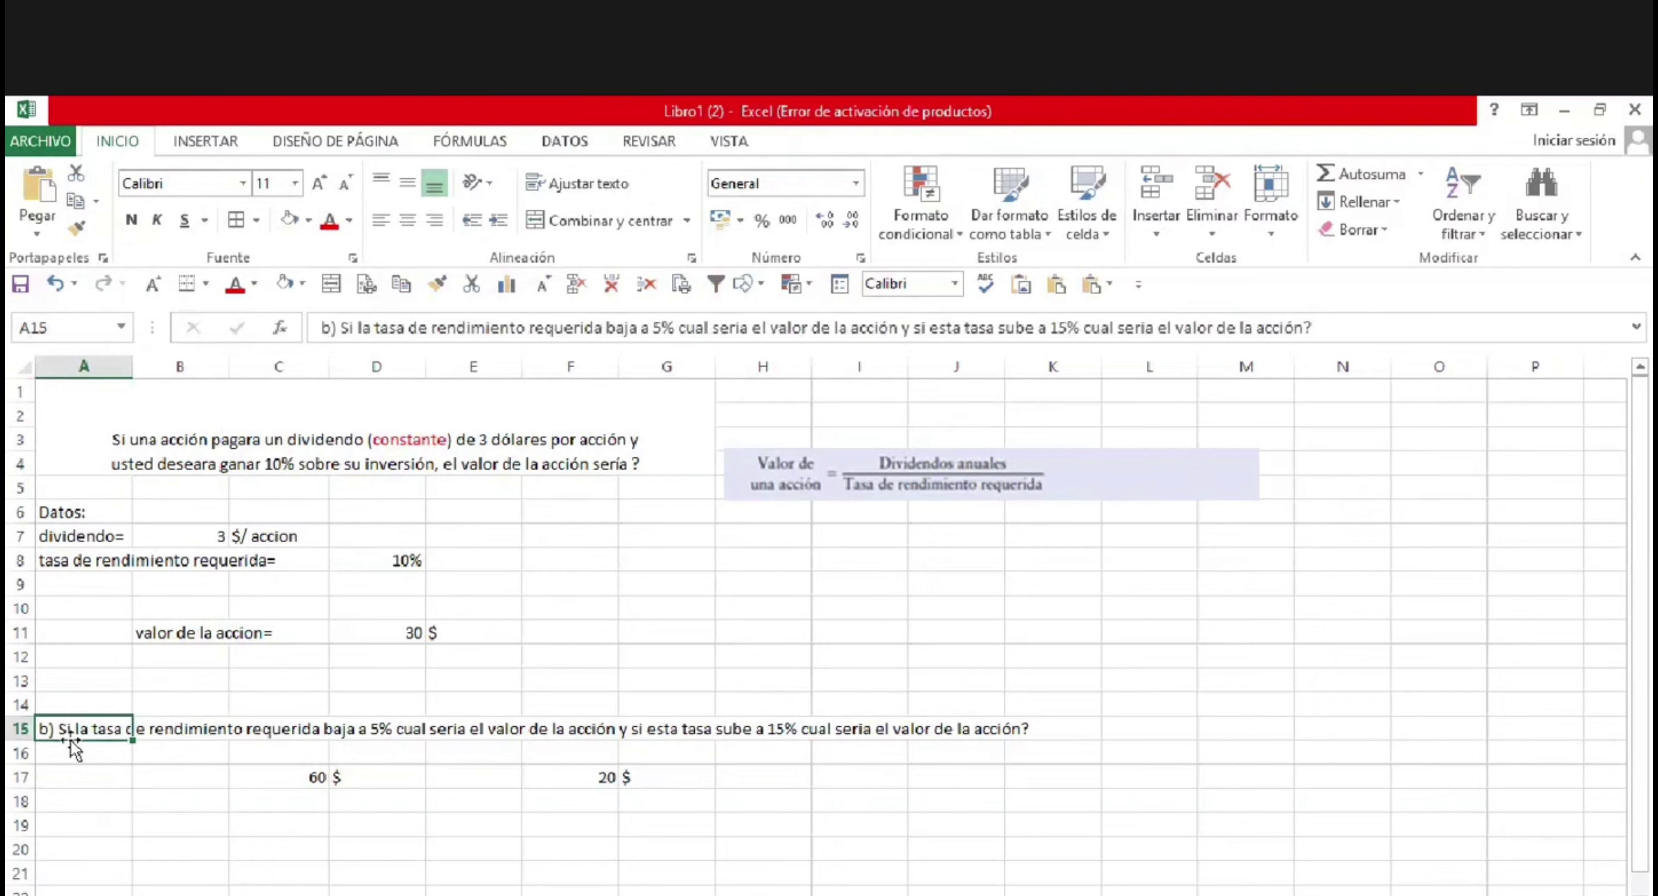
pyautogui.doubleClick(62, 731)
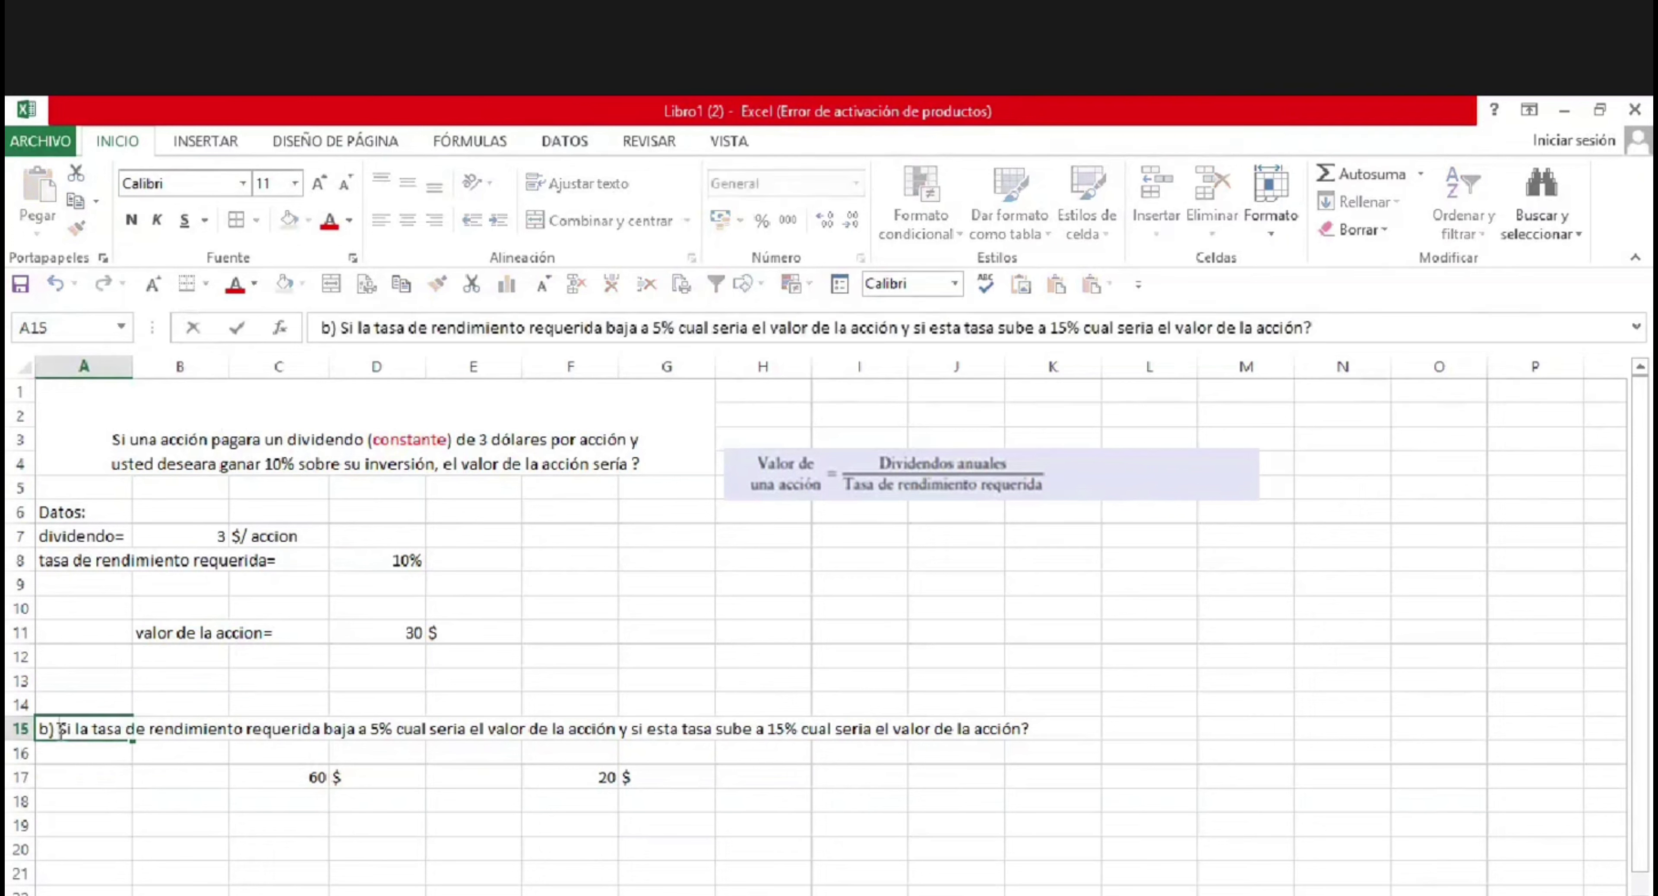
pyautogui.moveTo(60, 731); pyautogui.dragTo(30, 730)
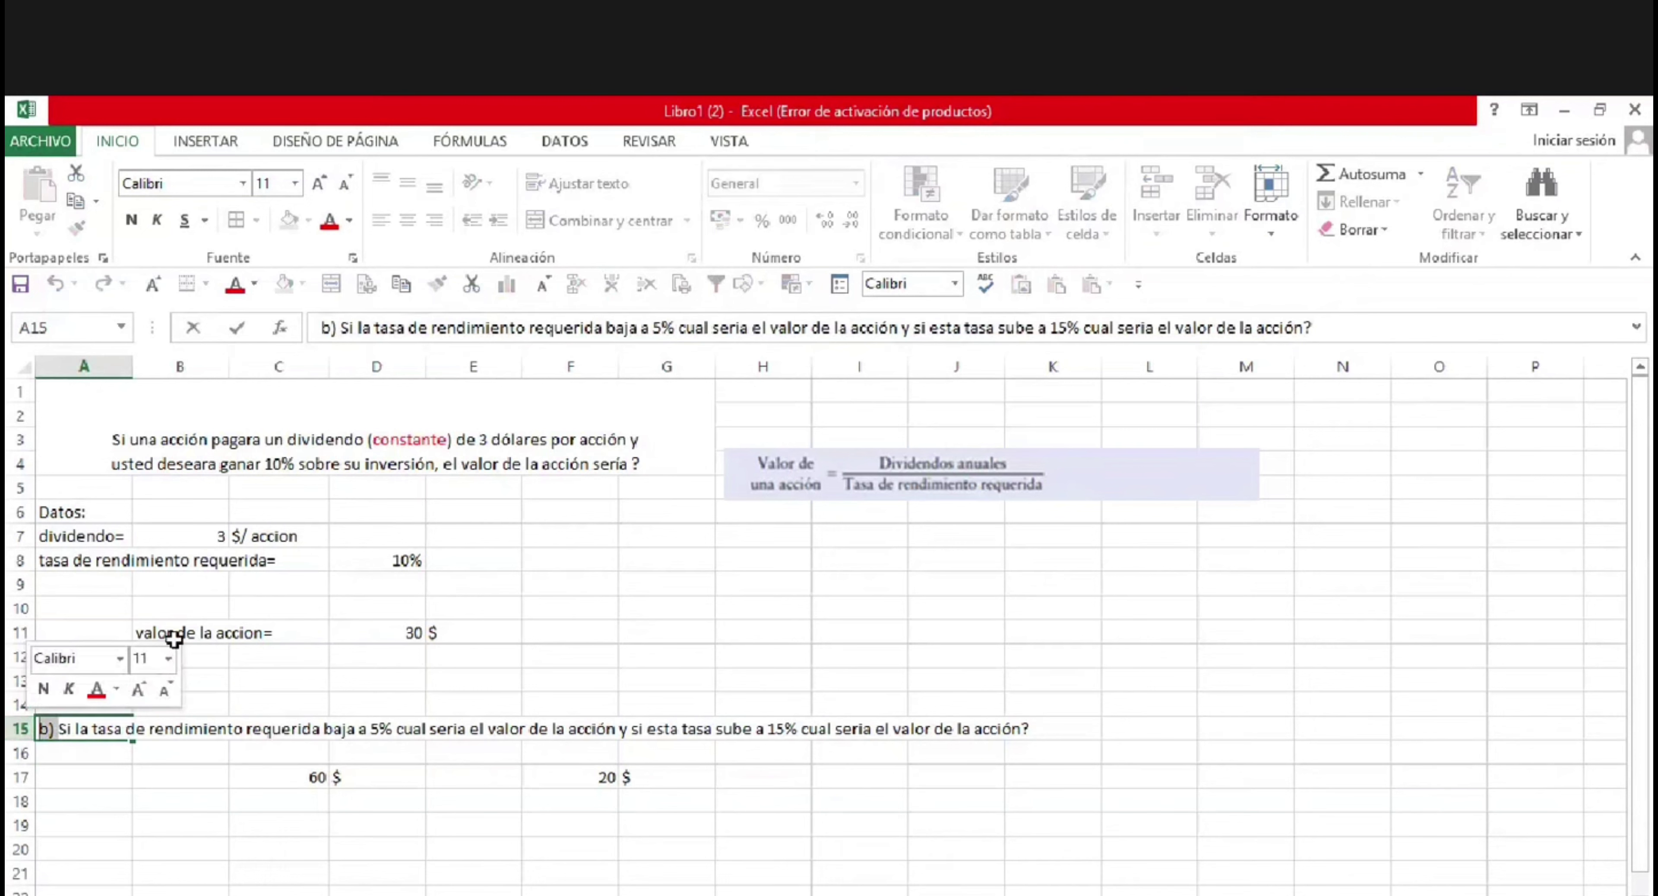
pyautogui.click(581, 465)
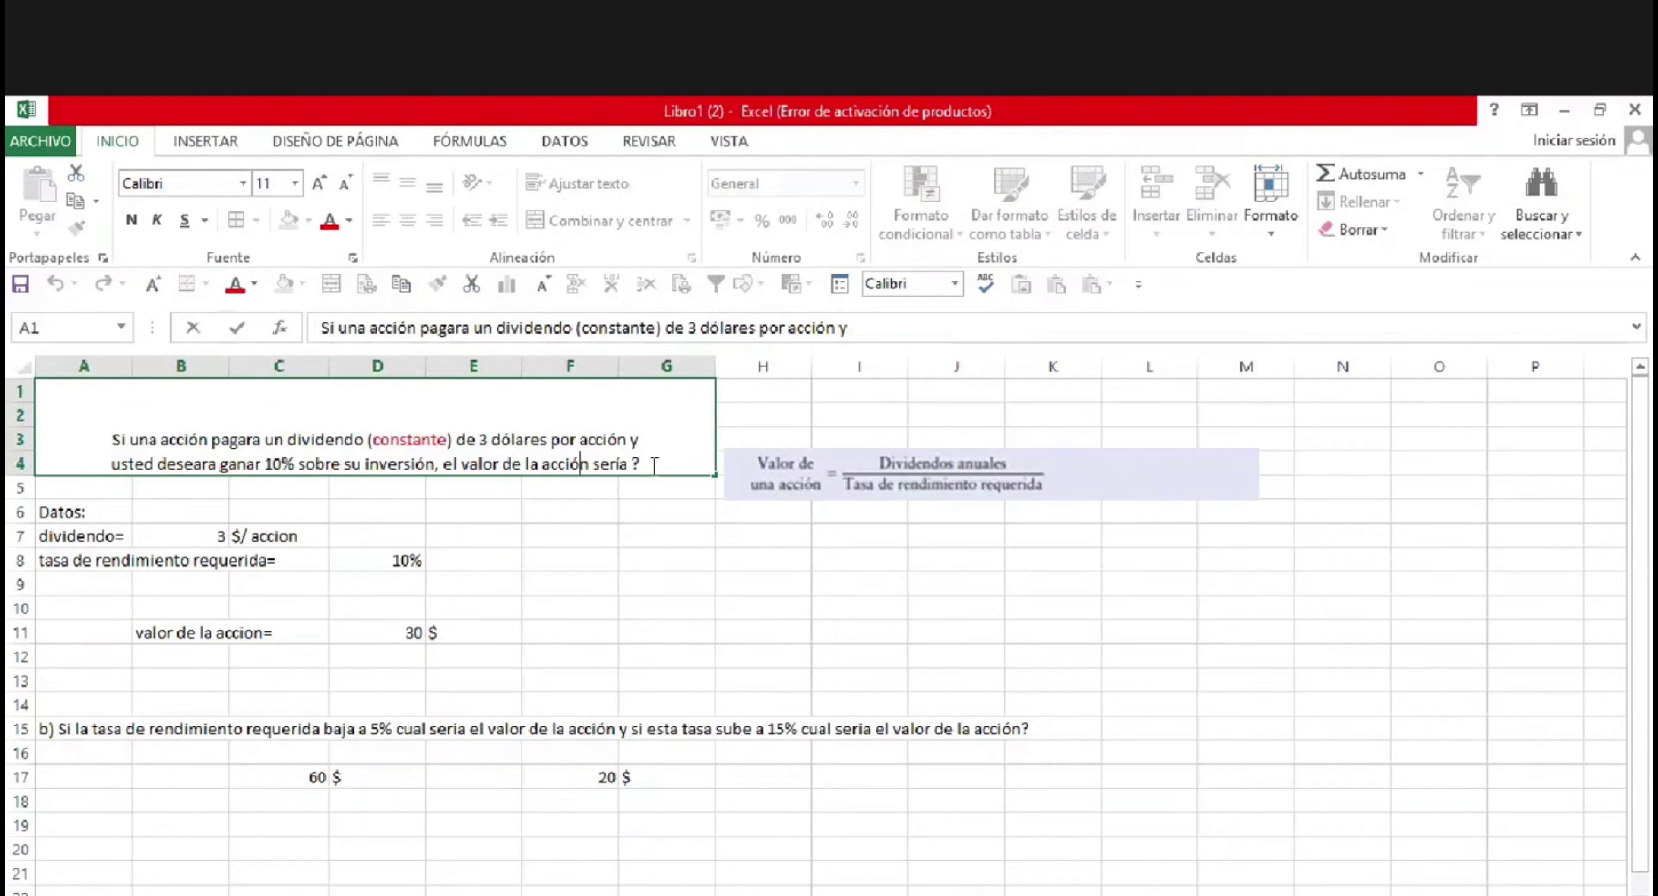
pyautogui.click(400, 564)
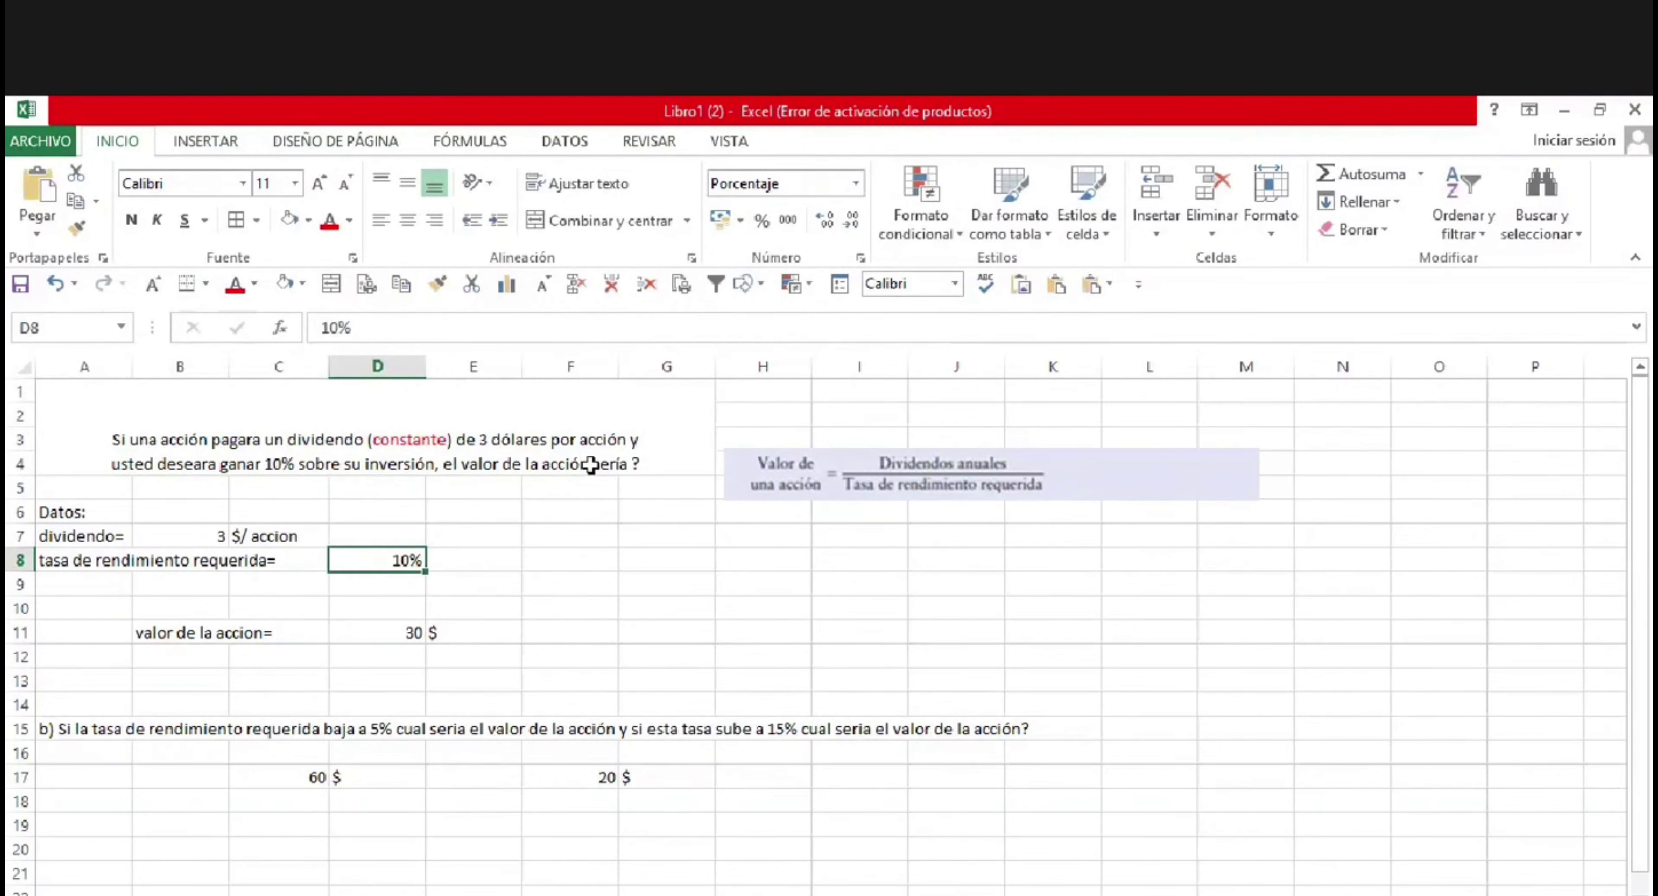
pyautogui.click(649, 464)
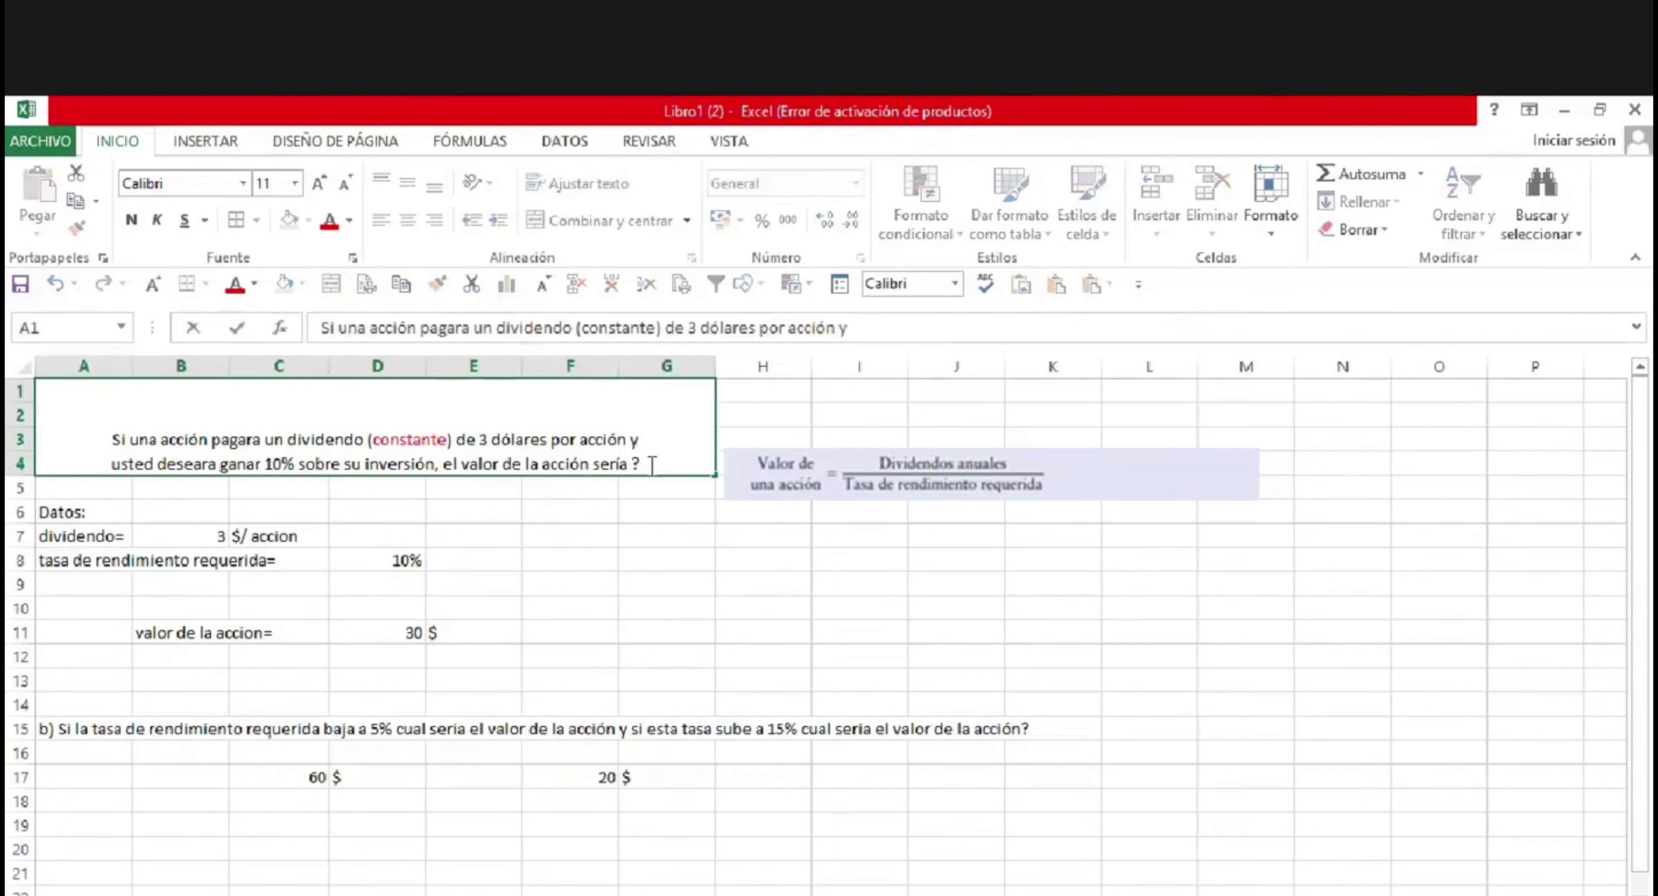
pyautogui.doubleClick(649, 464)
pyautogui.write('Si la tasa de')
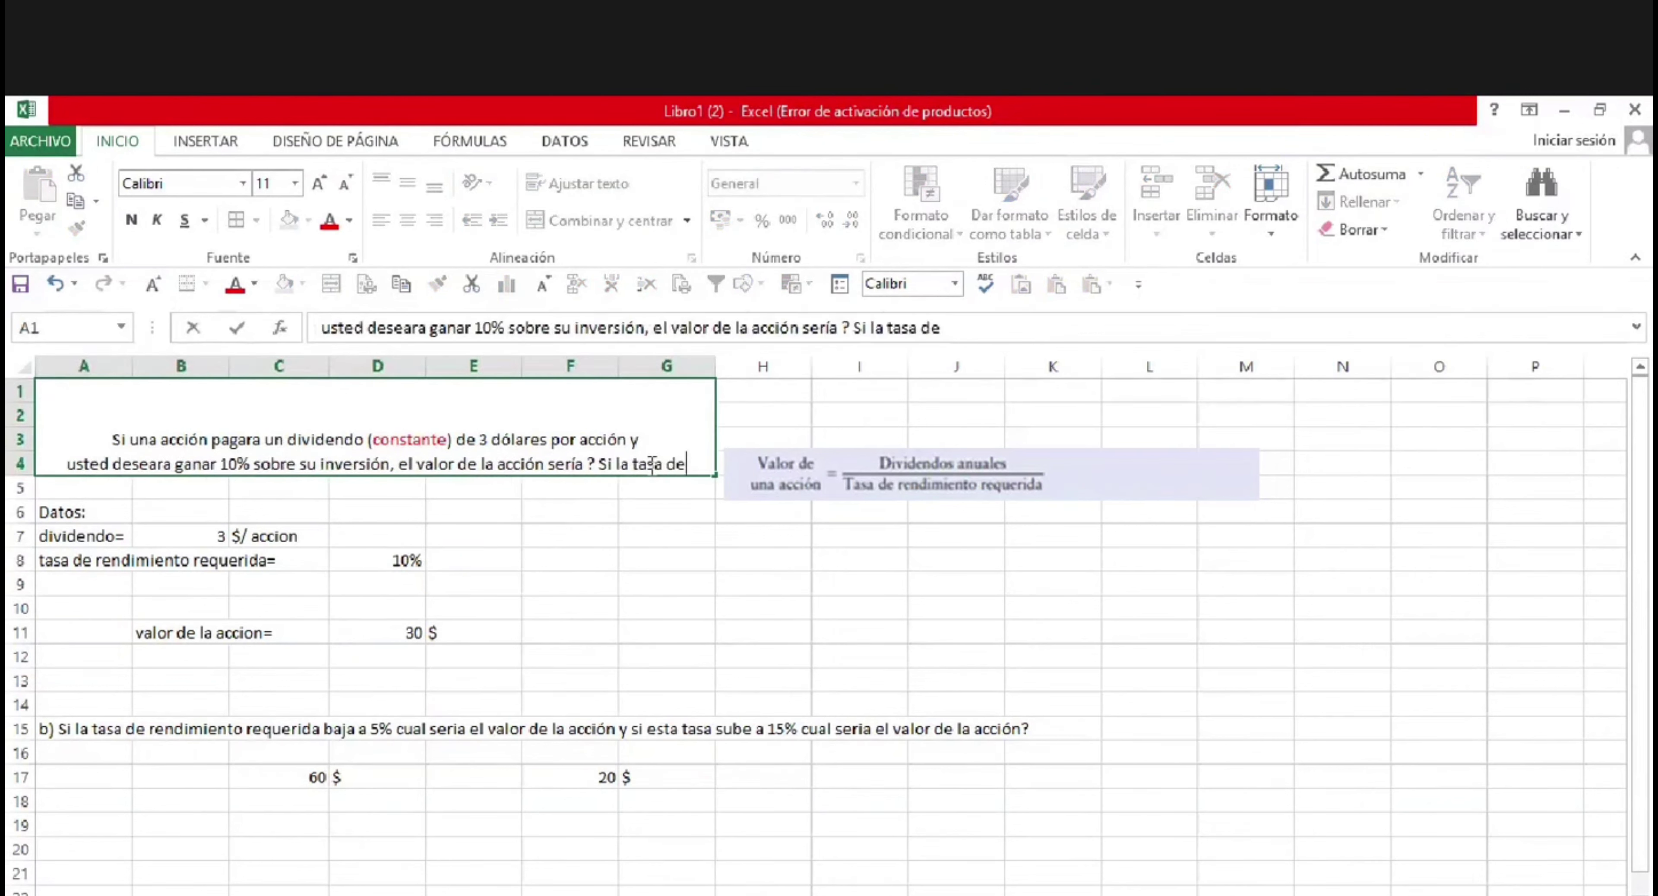
pyautogui.write(' ren')
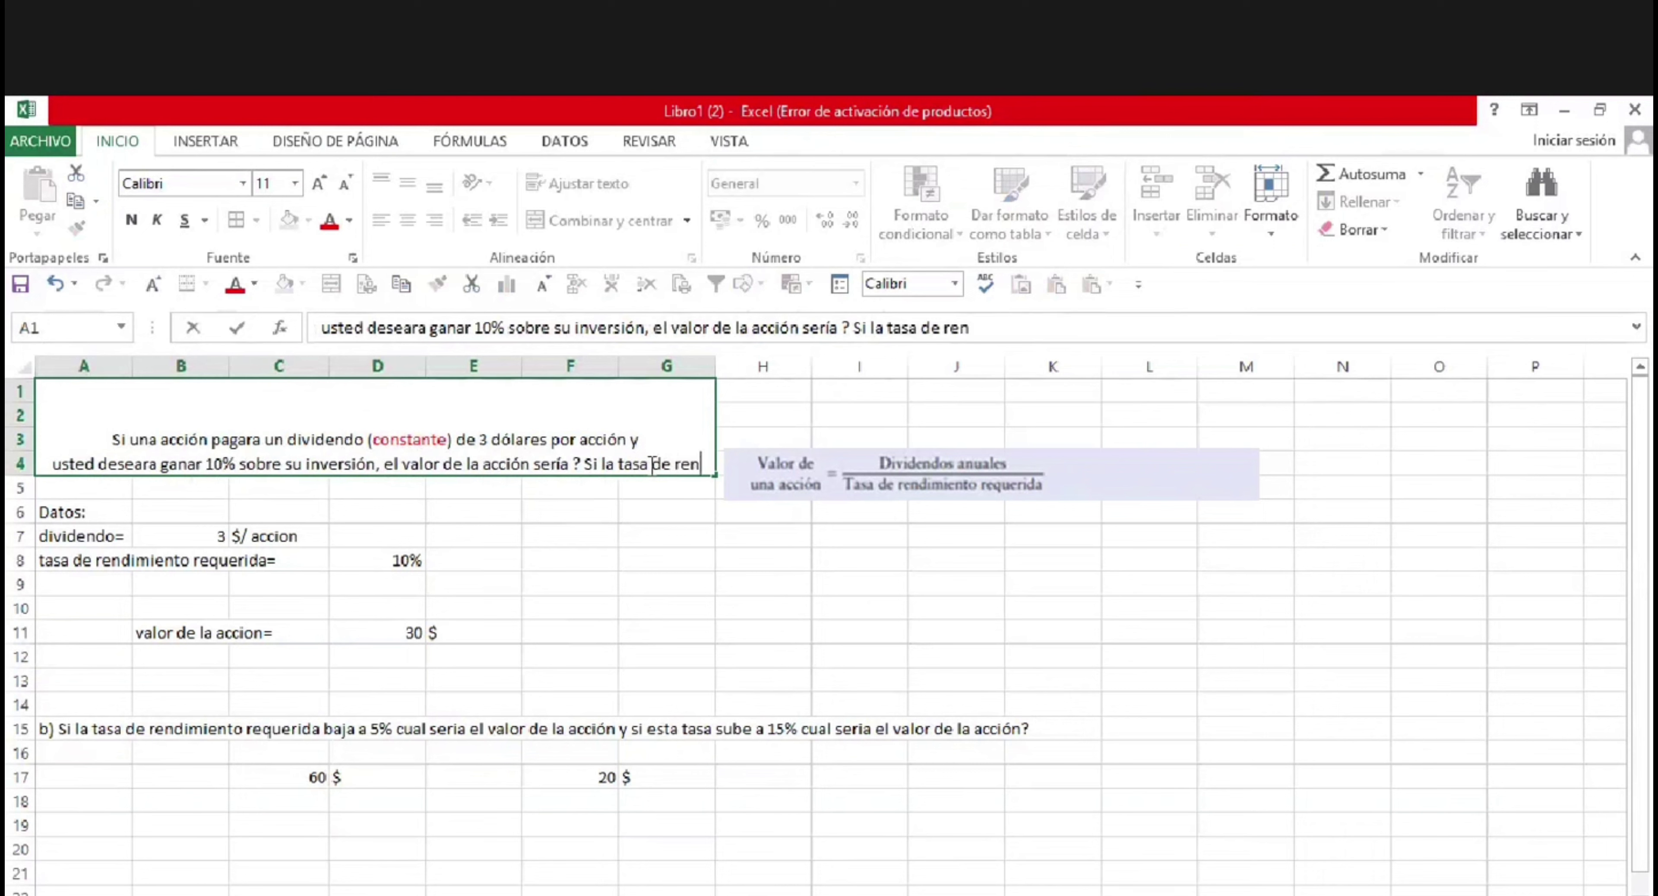
pyautogui.write('dimiento re')
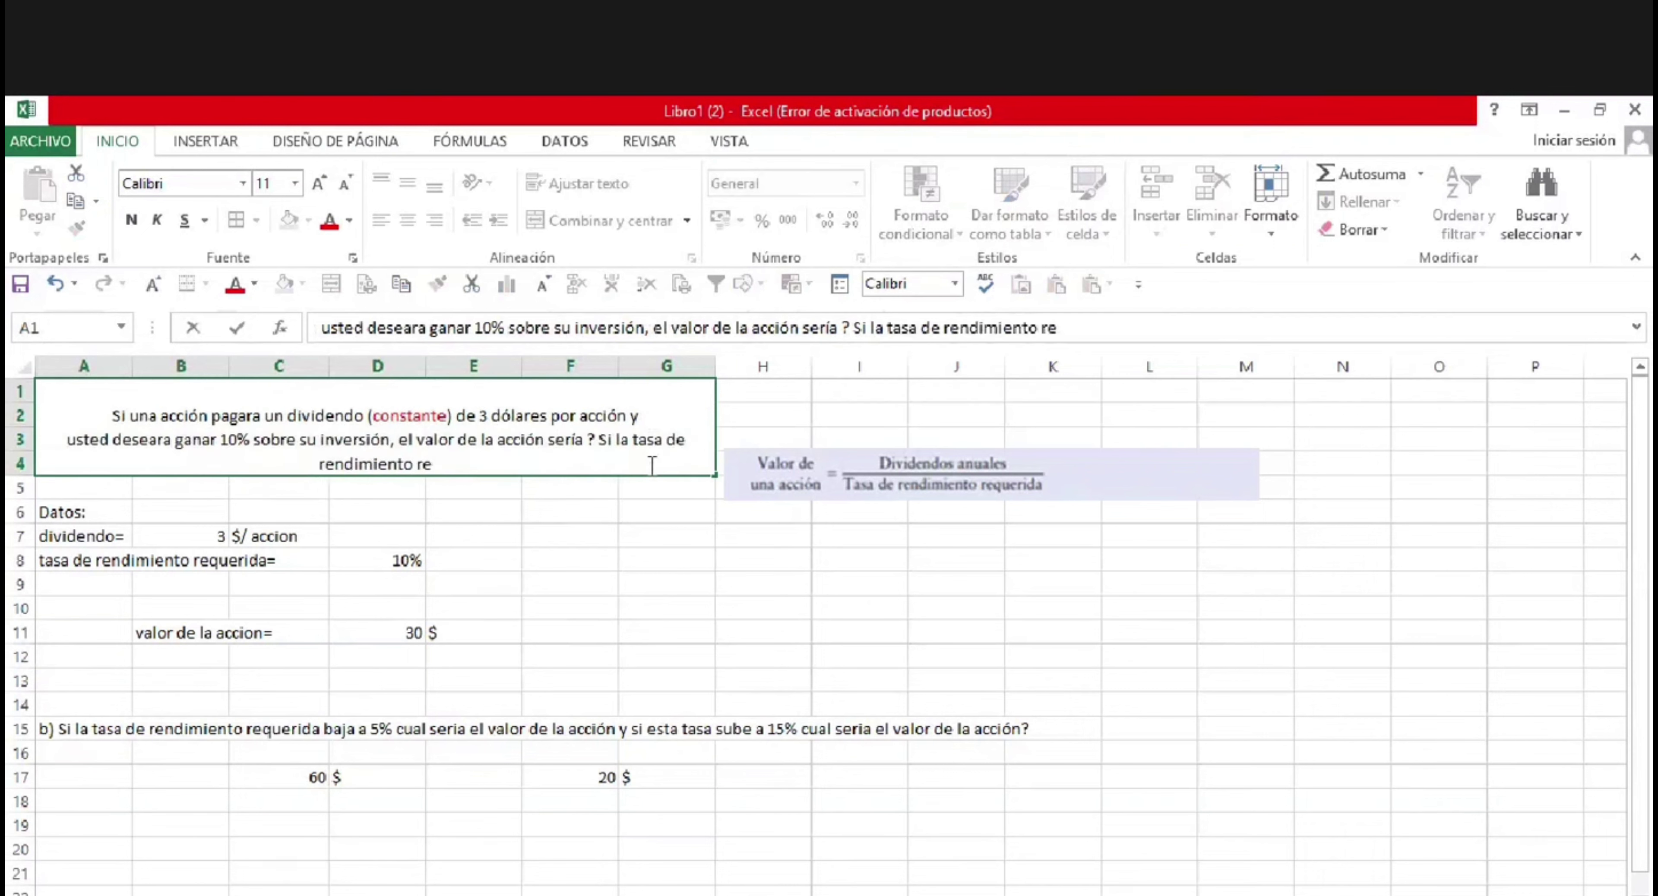
pyautogui.write('querid es')
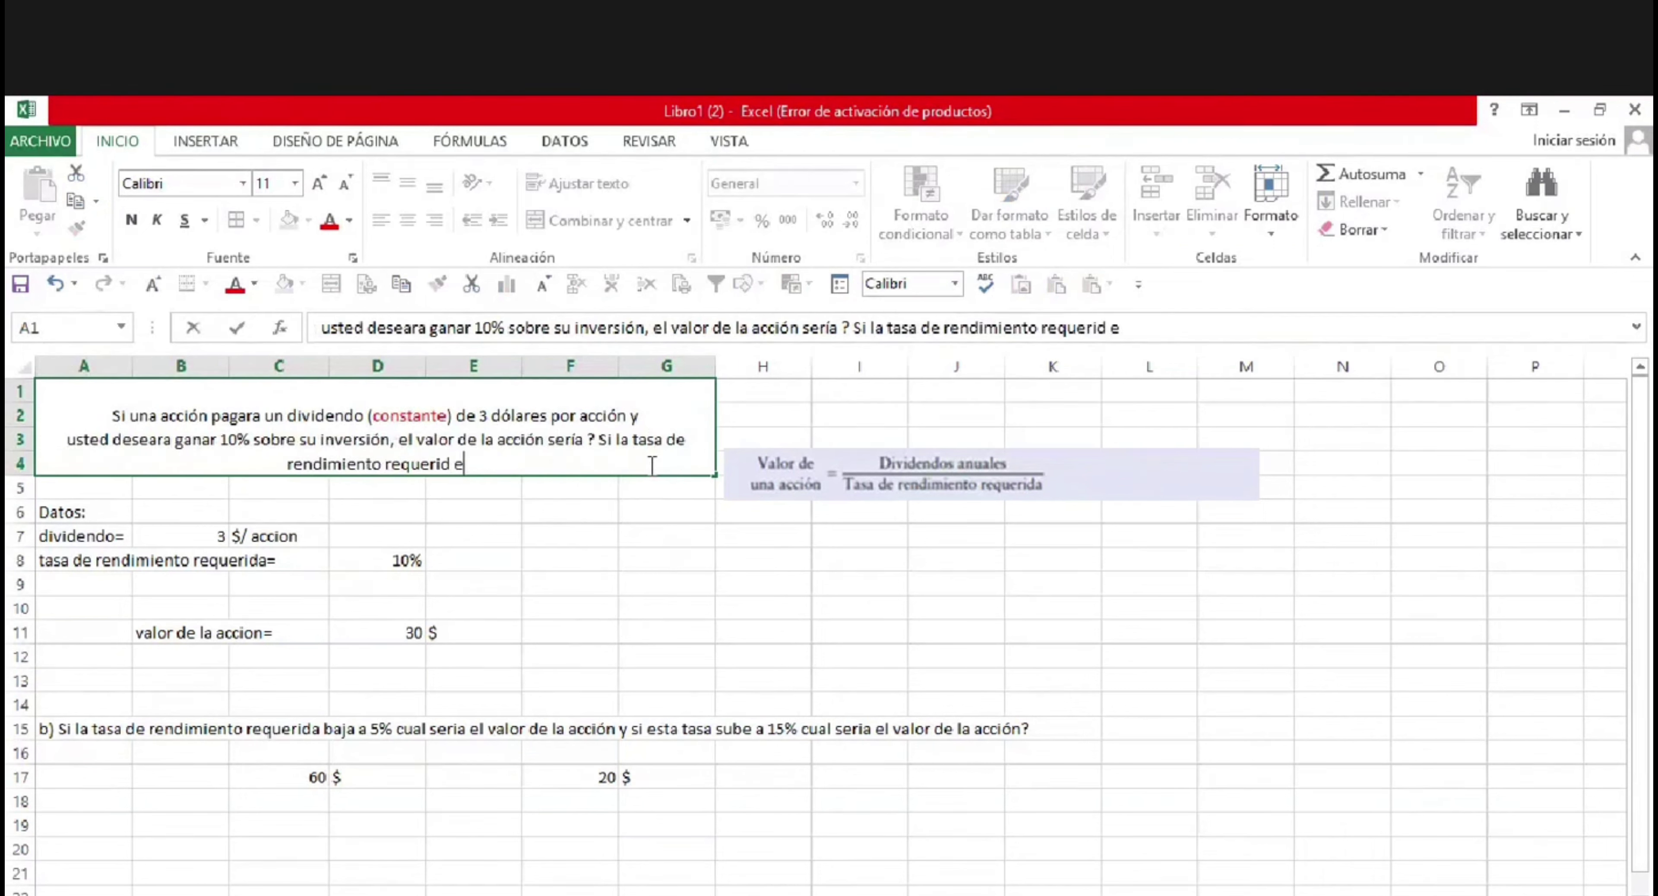
pyautogui.press('BackSpace')
pyautogui.press('BackSpace')
pyautogui.press('BackSpace')
pyautogui.press('BackSpace')
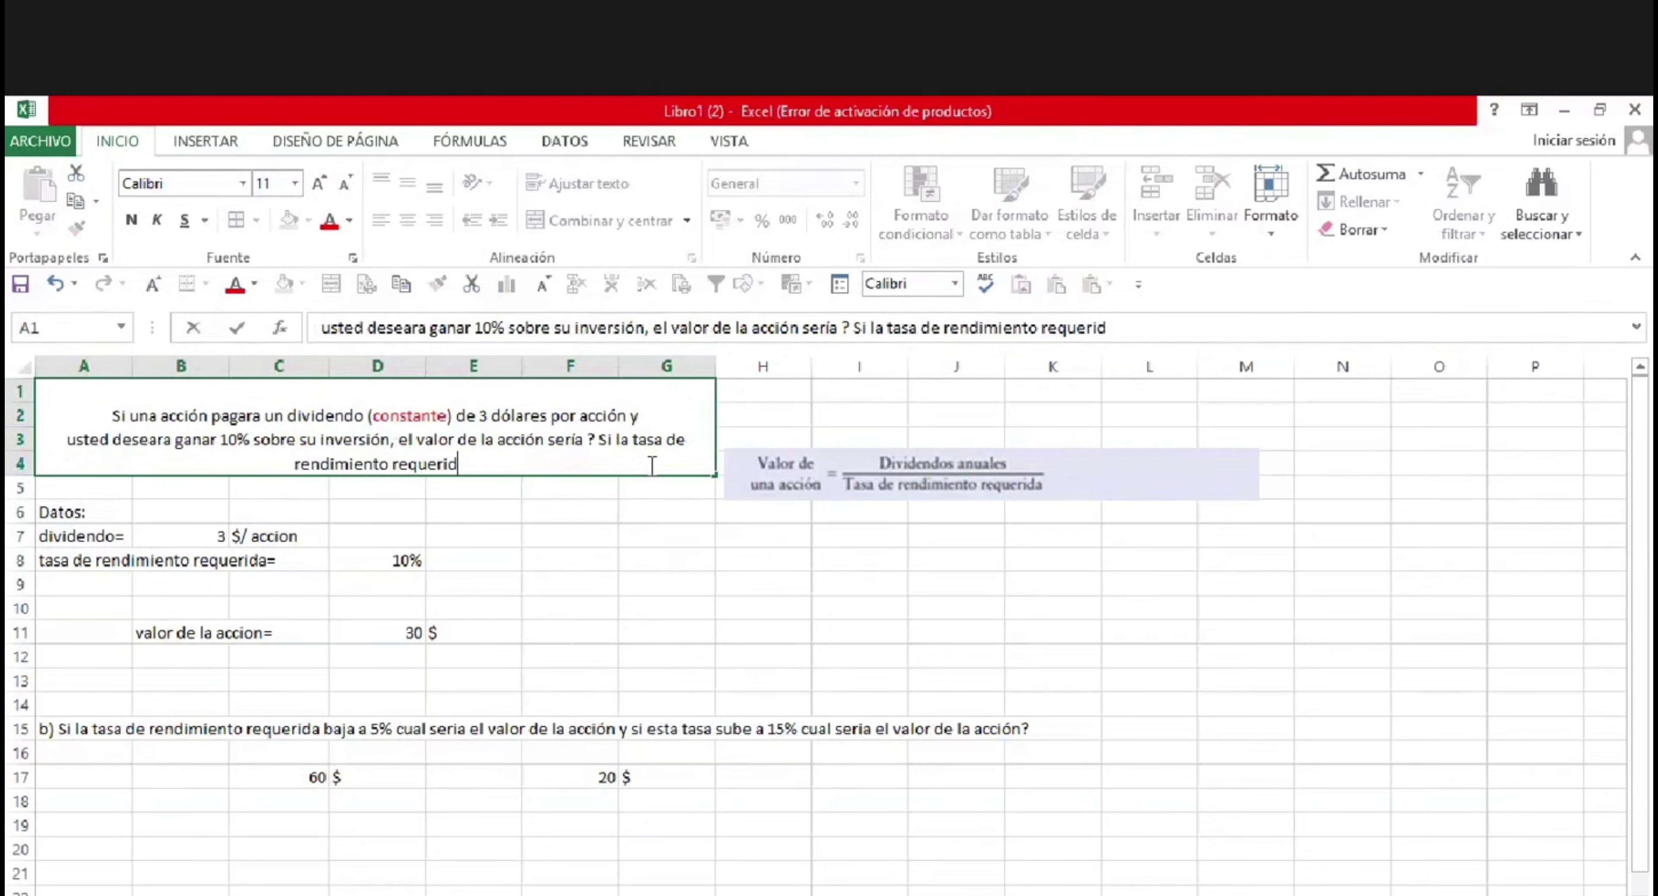
pyautogui.write('da es de')
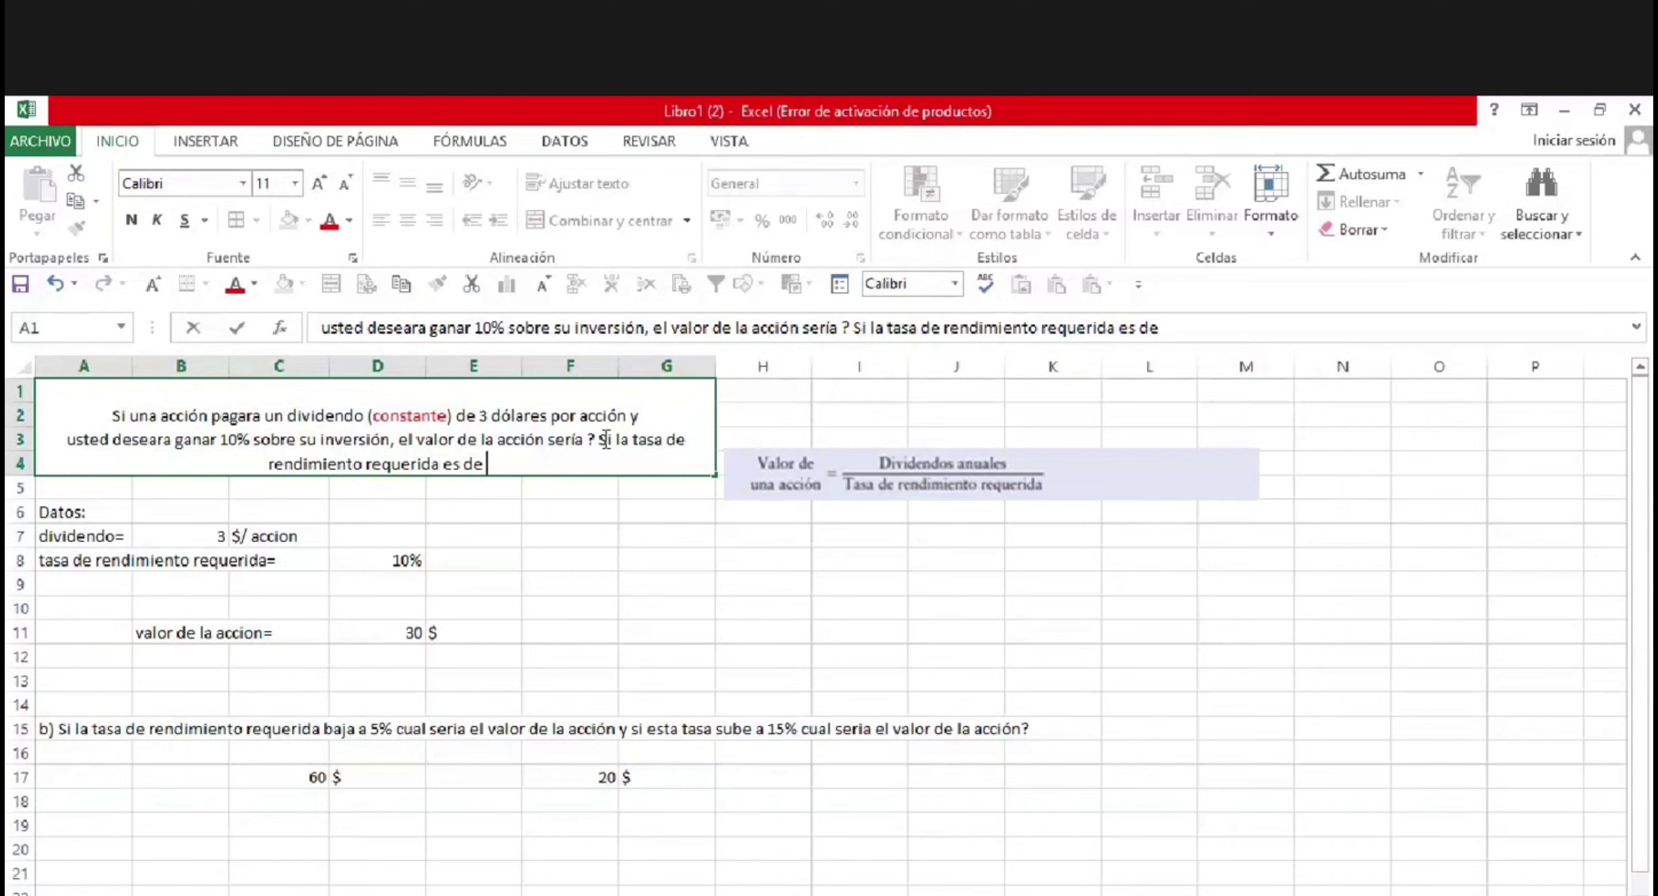
pyautogui.moveTo(598, 440); pyautogui.dragTo(646, 486)
pyautogui.press('BackSpace')
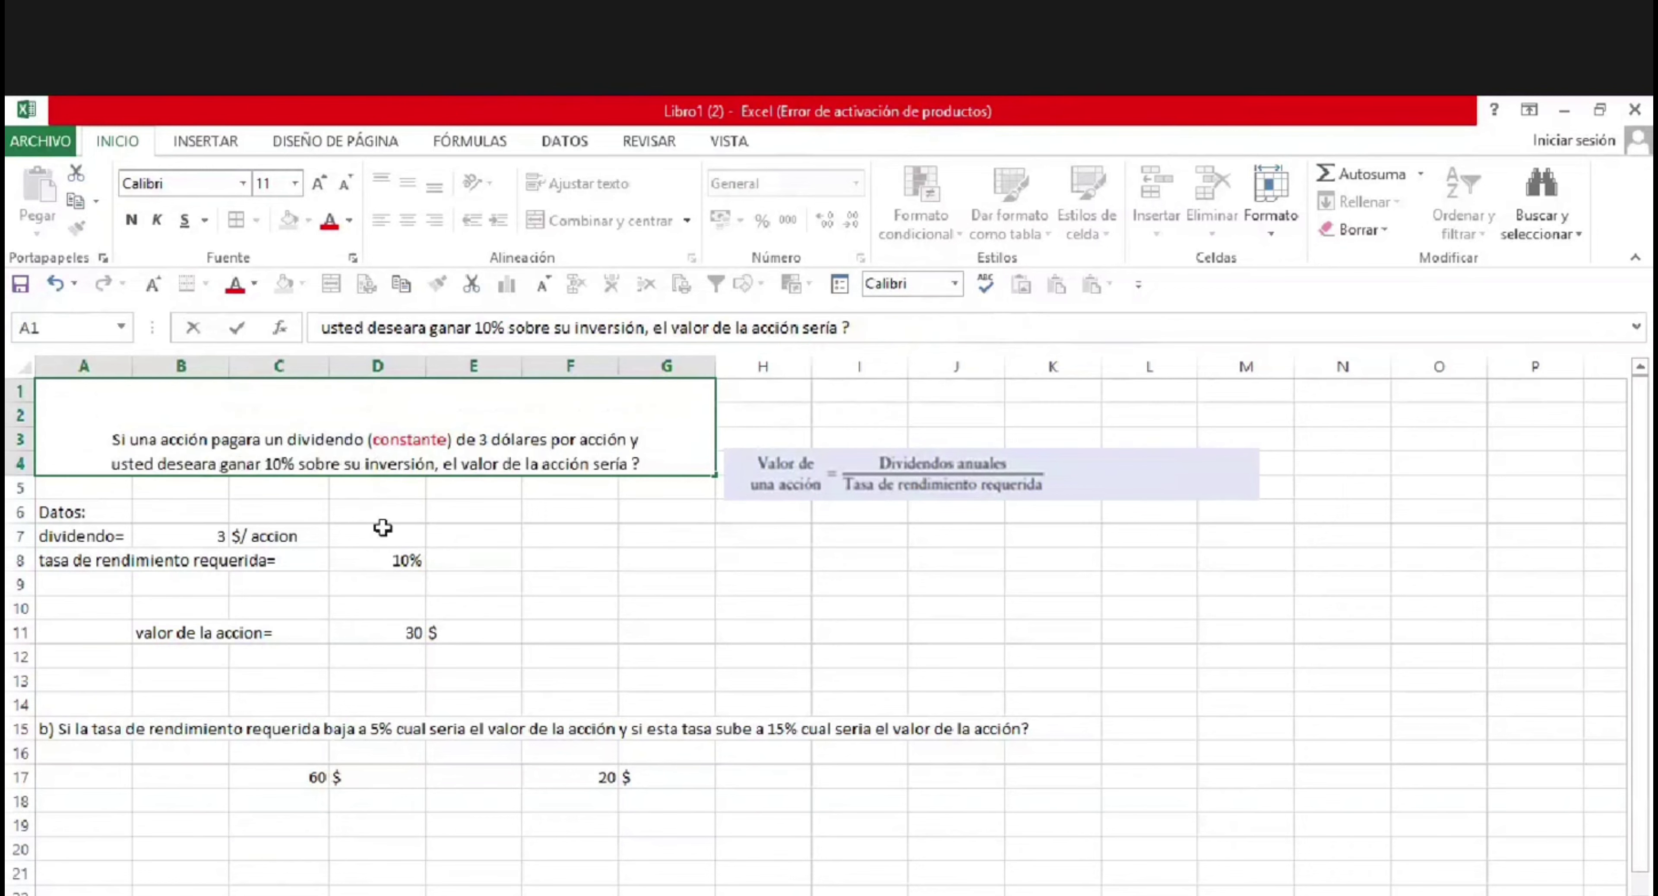
# Review the problem statement in A1 against the dividend in B7 and the required rate of return in D8.
pyautogui.click(383, 527)
pyautogui.click(253, 445)
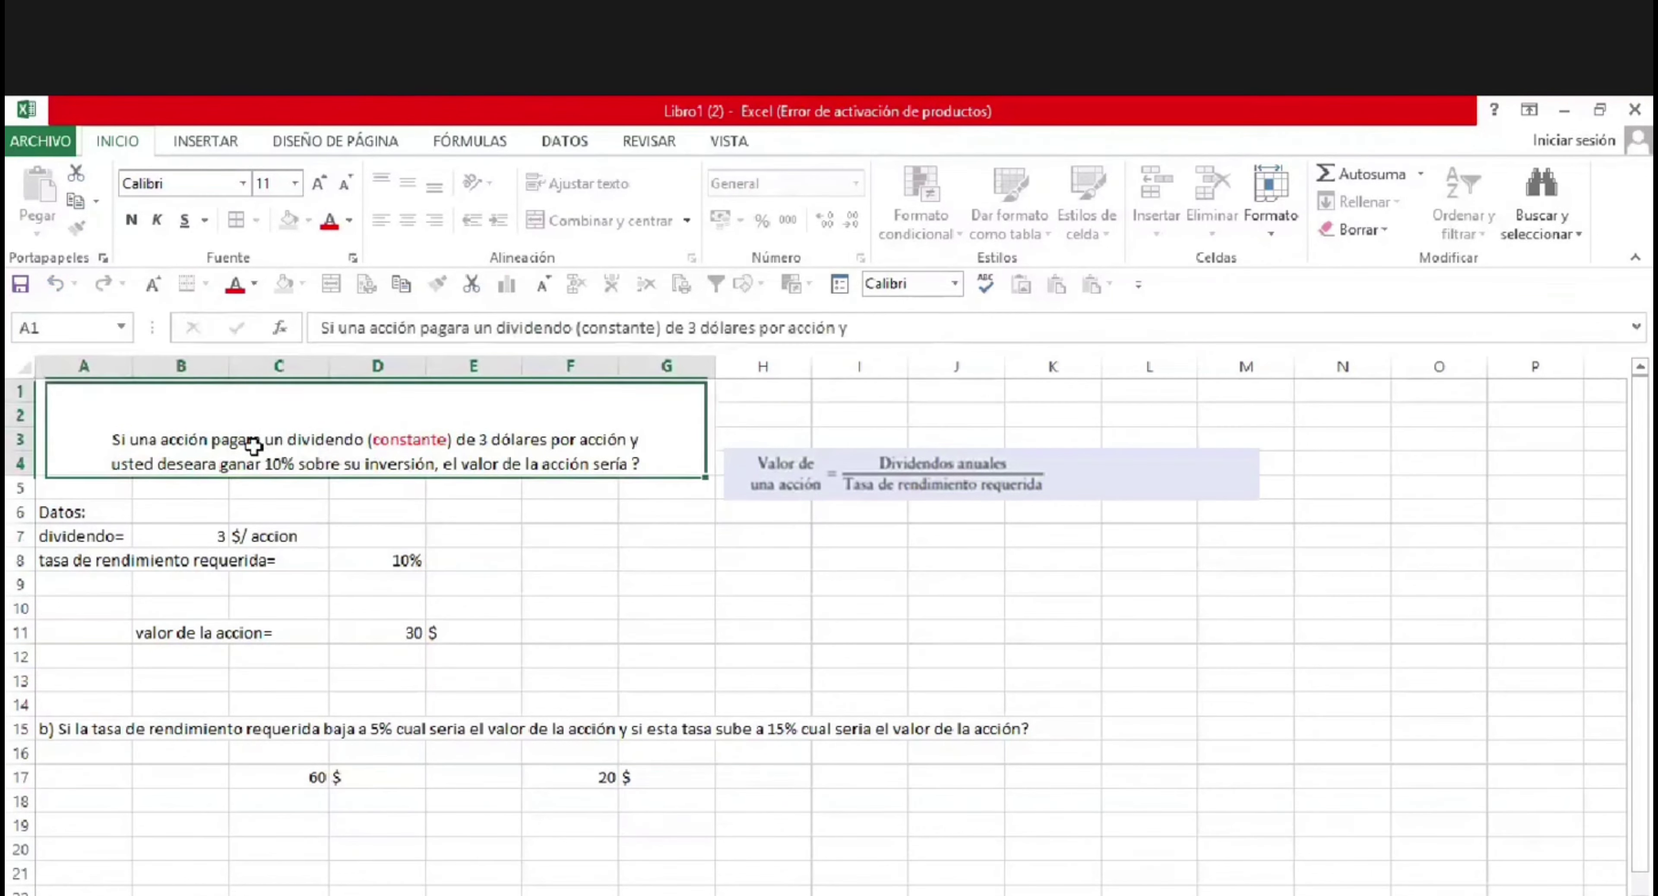
pyautogui.click(184, 541)
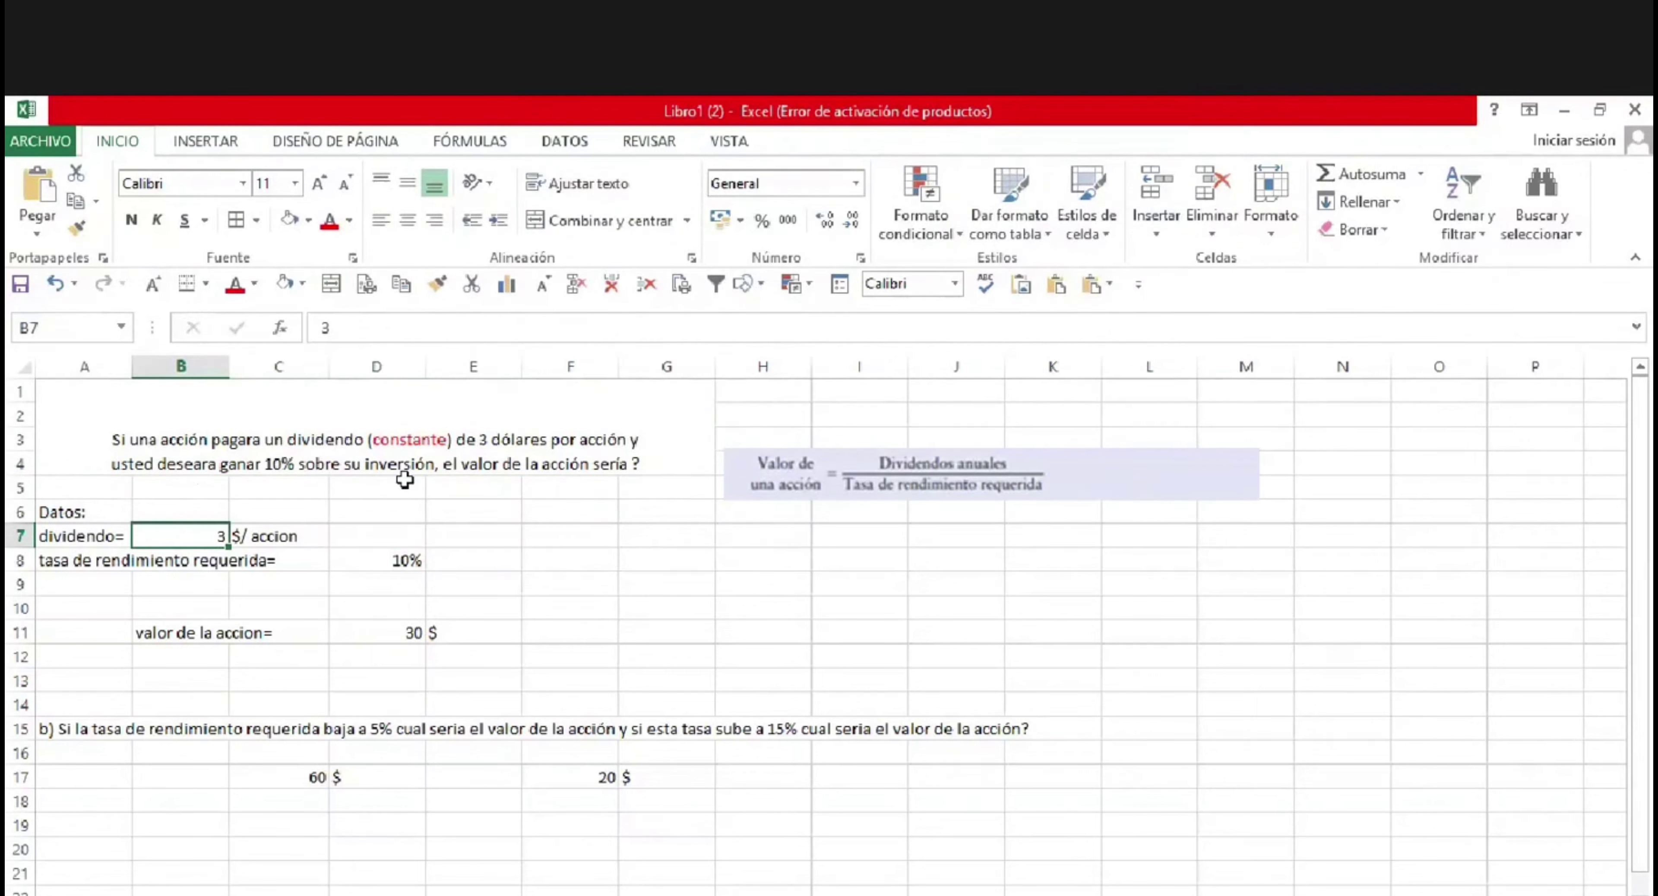
pyautogui.click(86, 562)
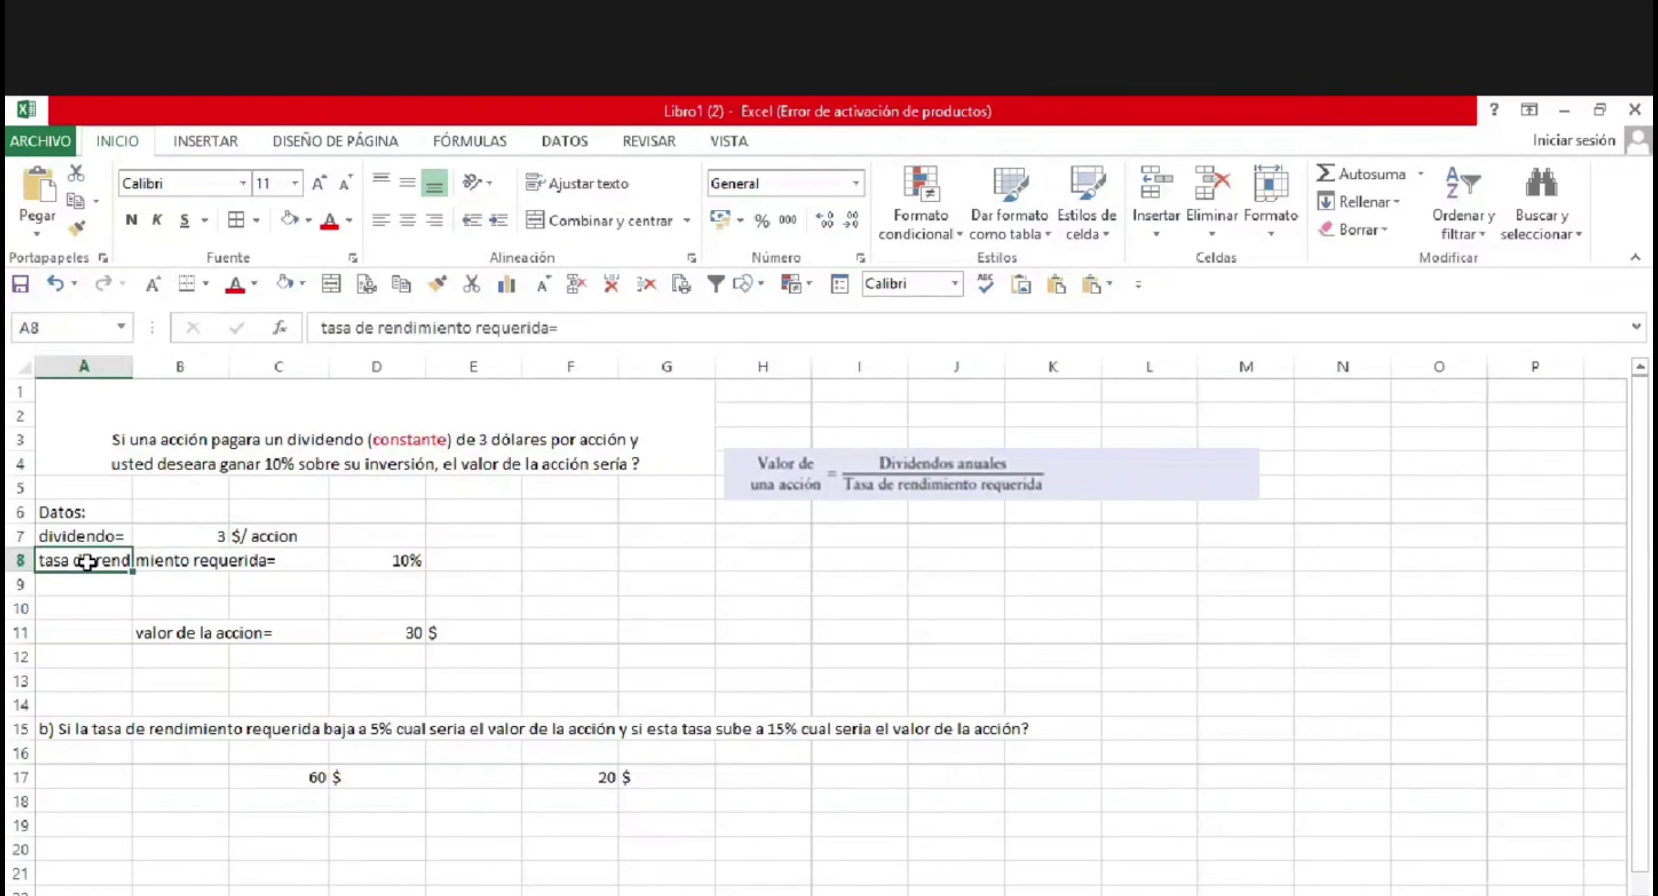
pyautogui.click(380, 561)
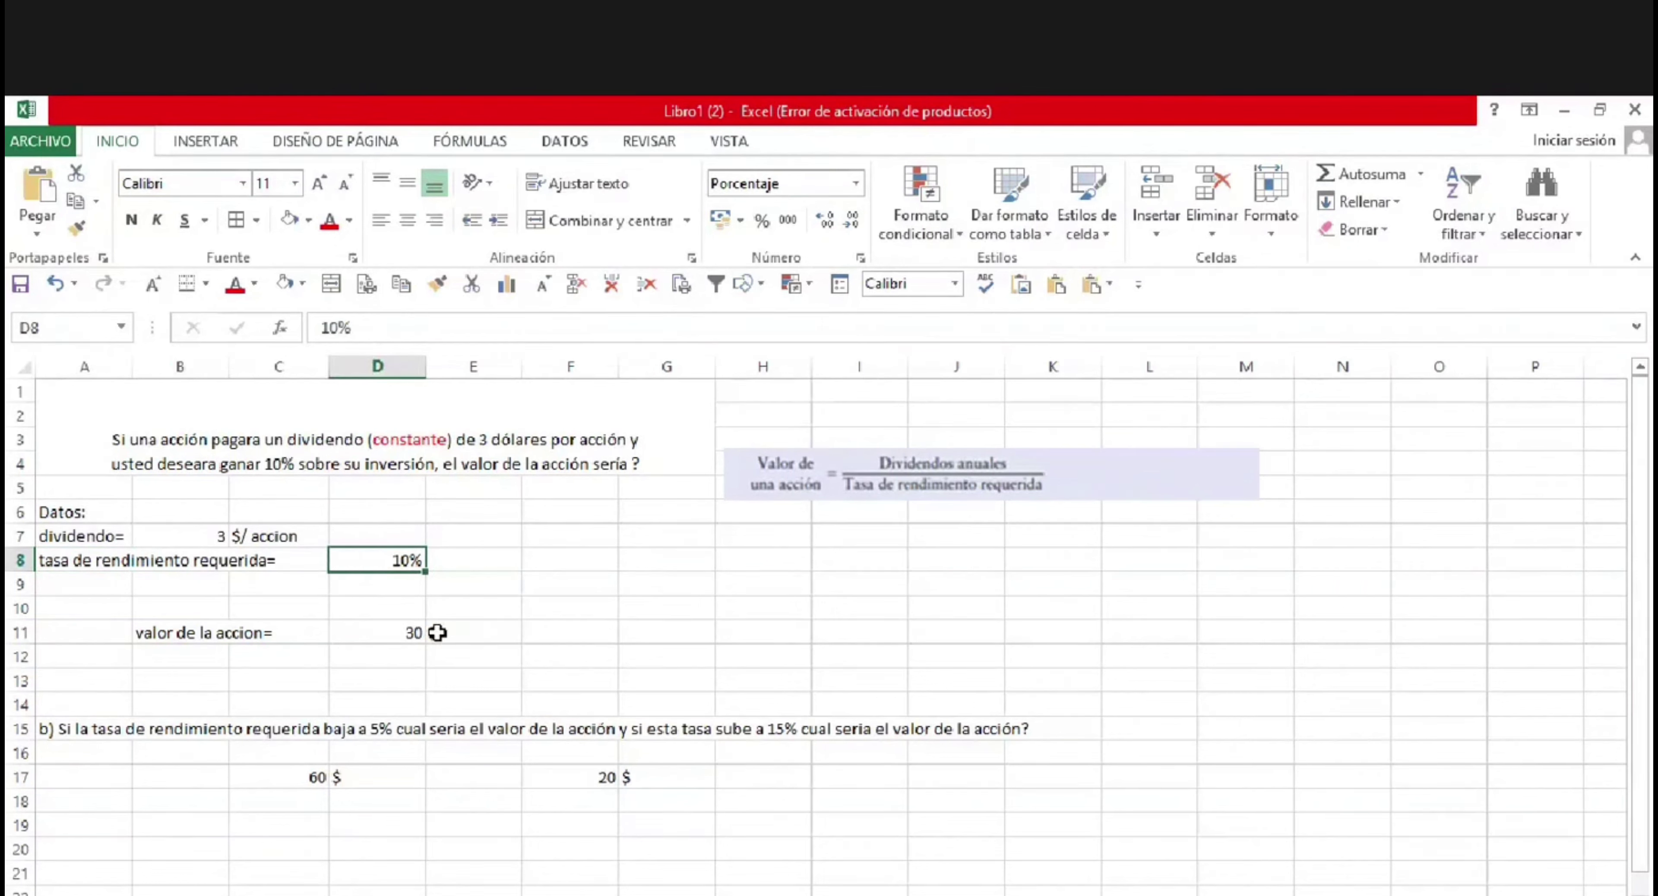
# Inspect the share value formula in D11 and its unit in E11.
pyautogui.click(409, 636)
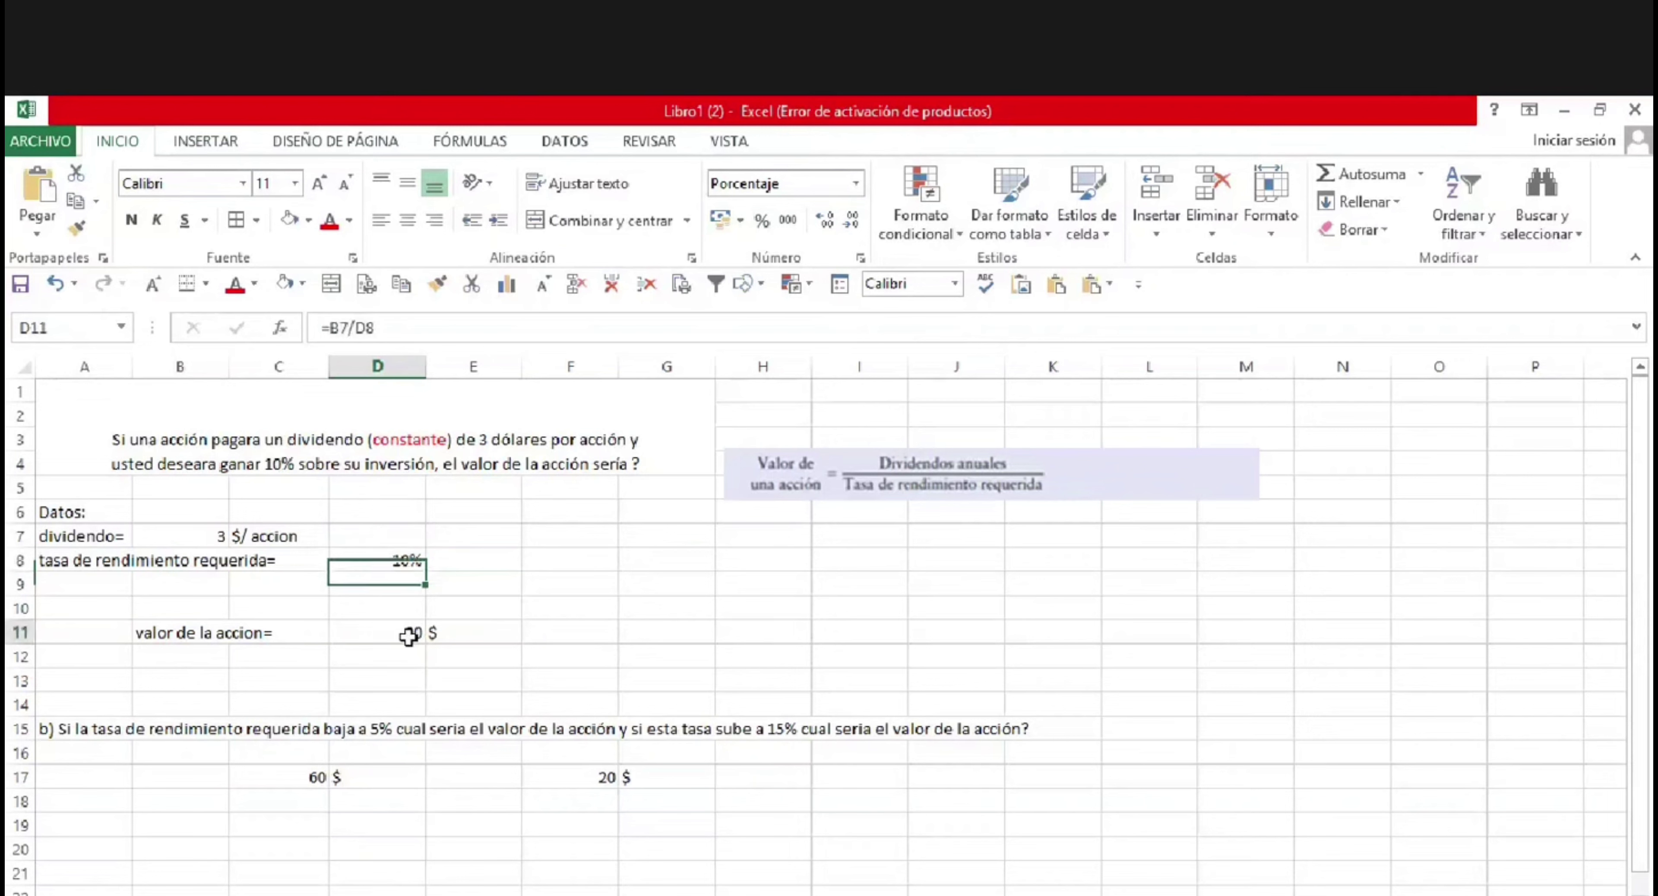
pyautogui.doubleClick(409, 636)
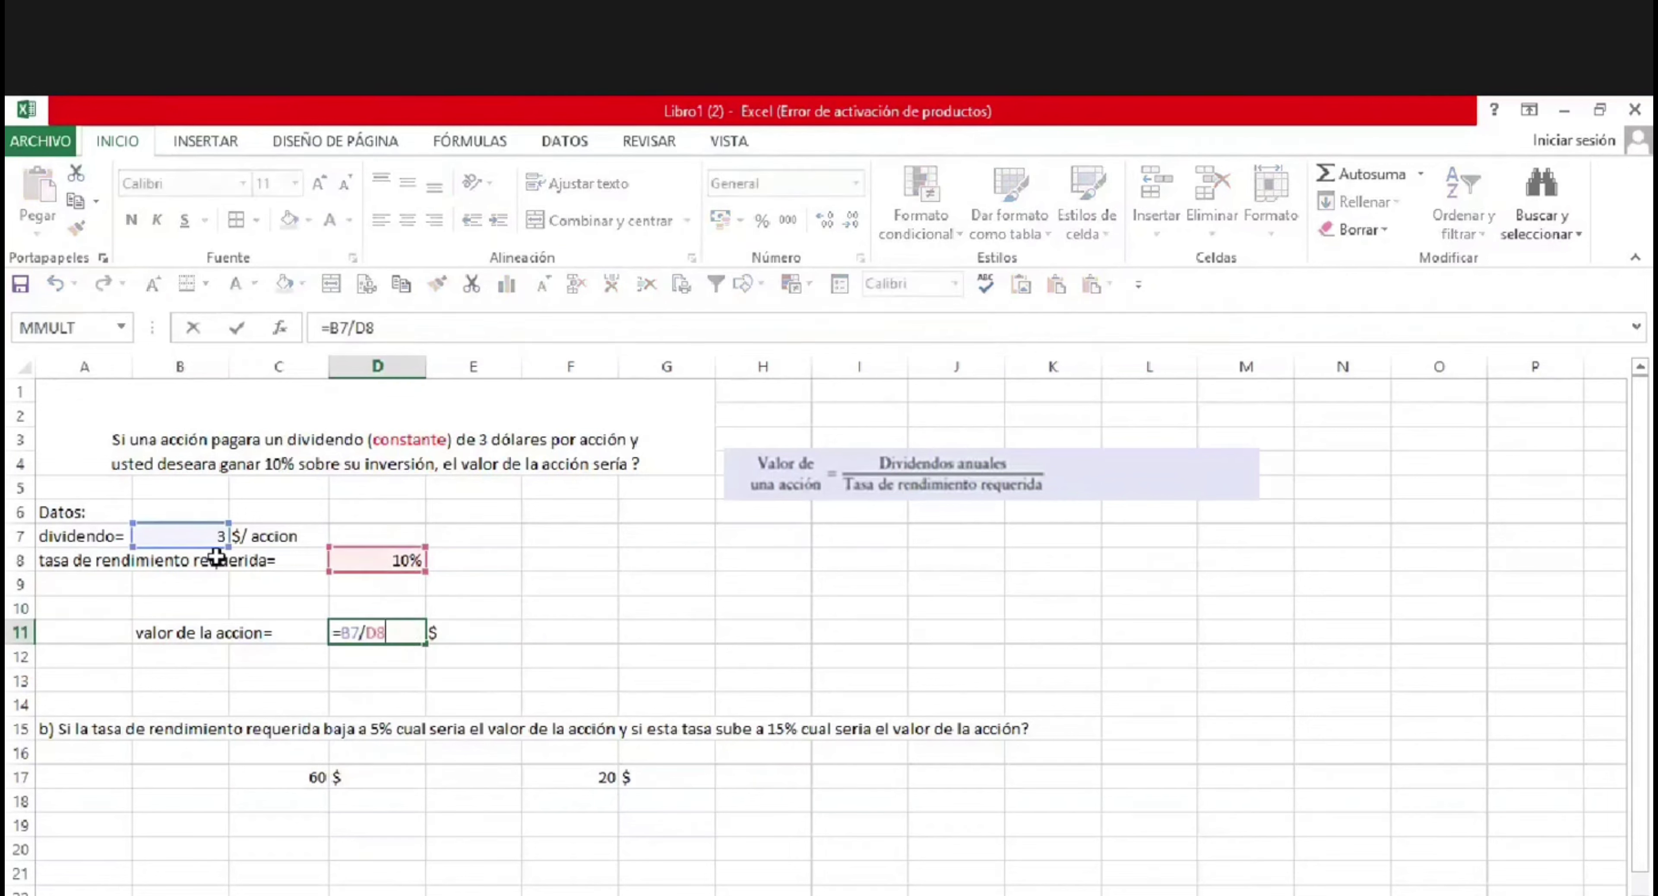
pyautogui.click(373, 650)
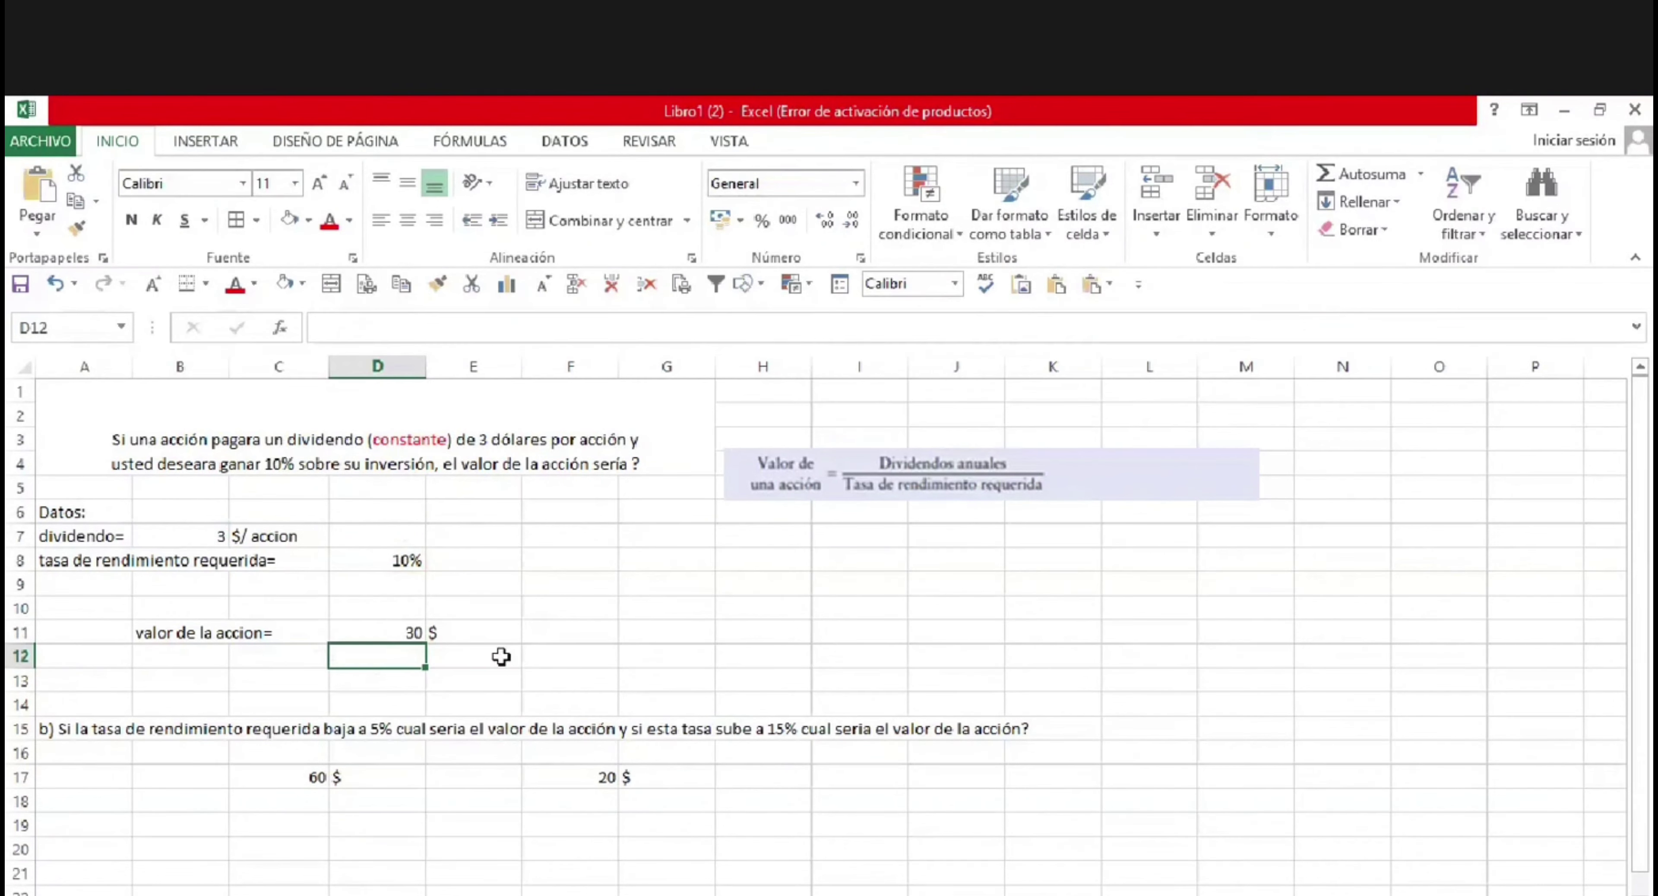
pyautogui.click(403, 634)
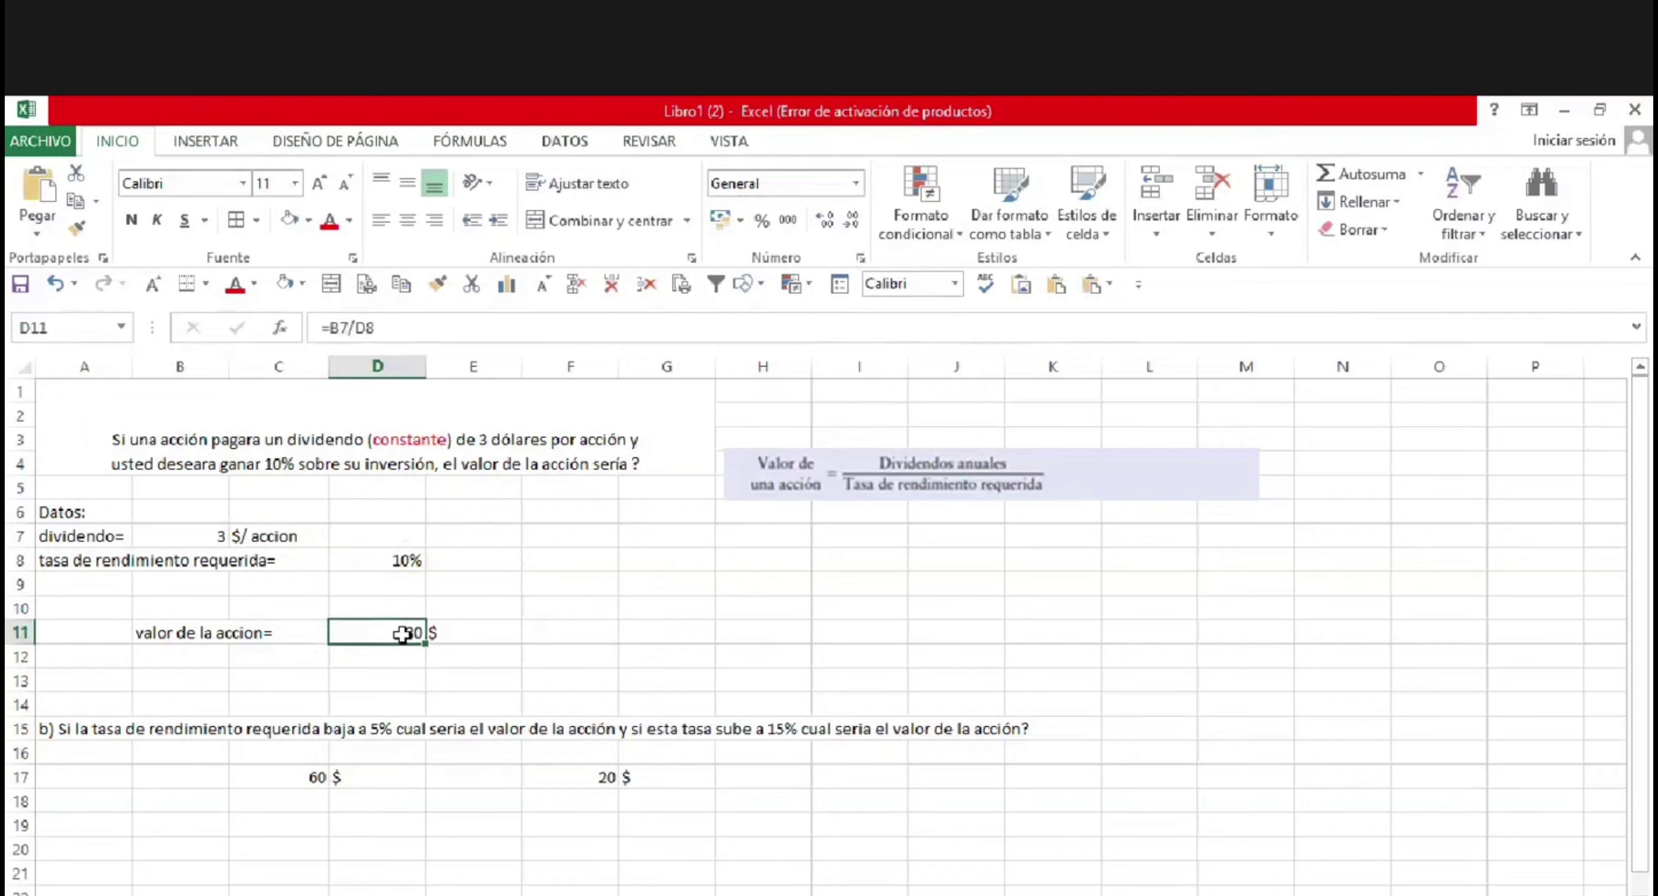
pyautogui.press('Right')
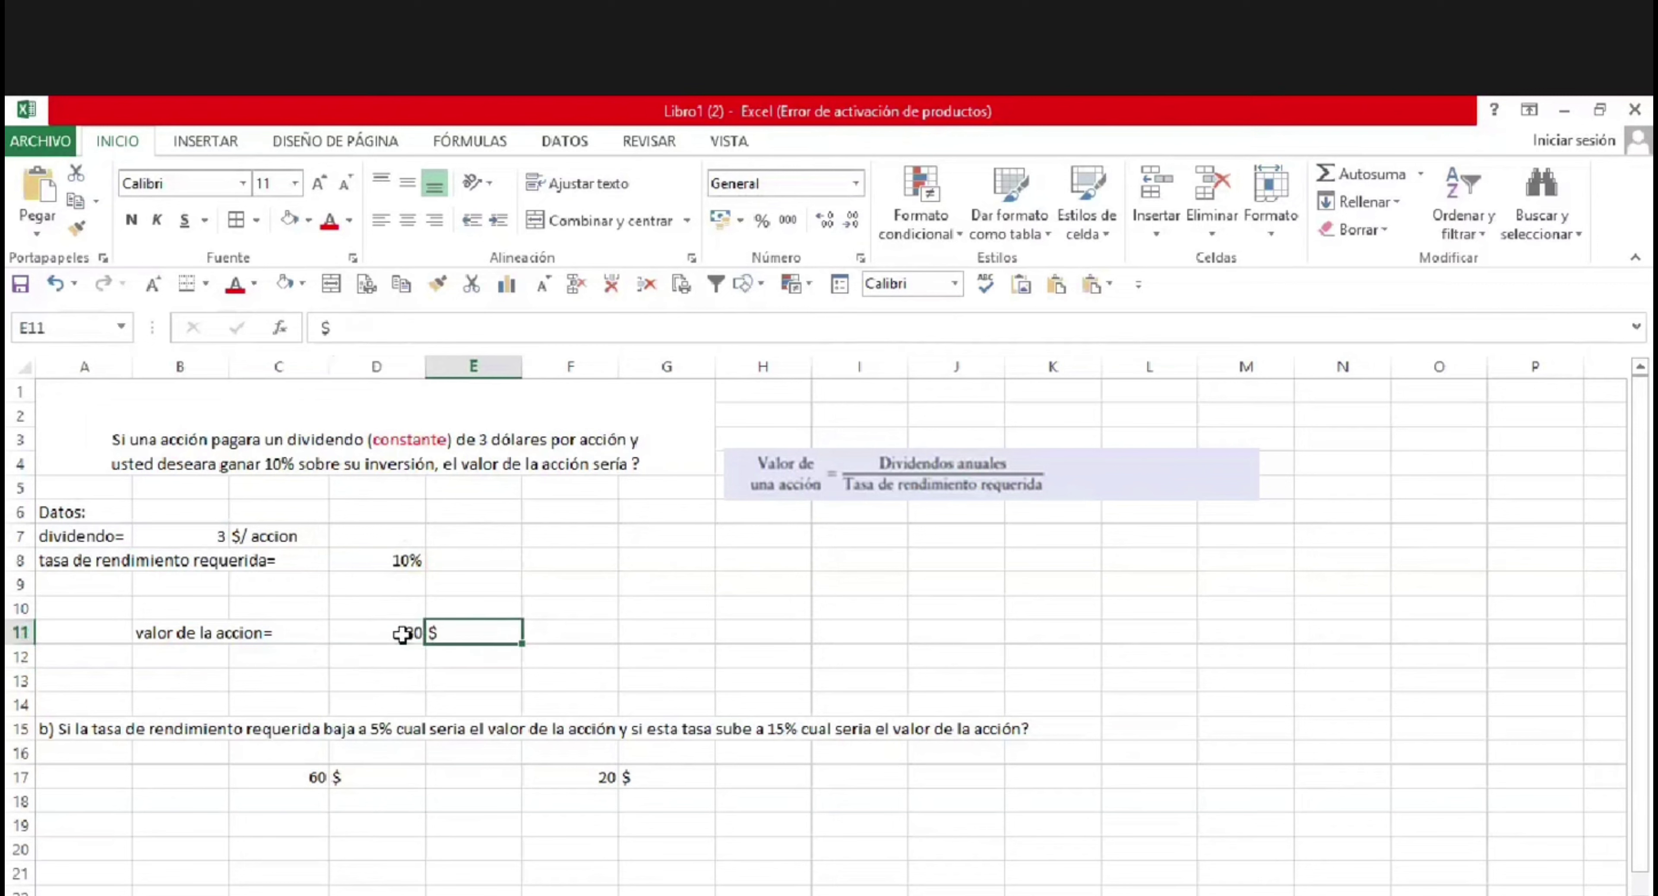
# Select the Valor de una acción formula picture, then switch to the meeting's participant view.
pyautogui.click(598, 586)
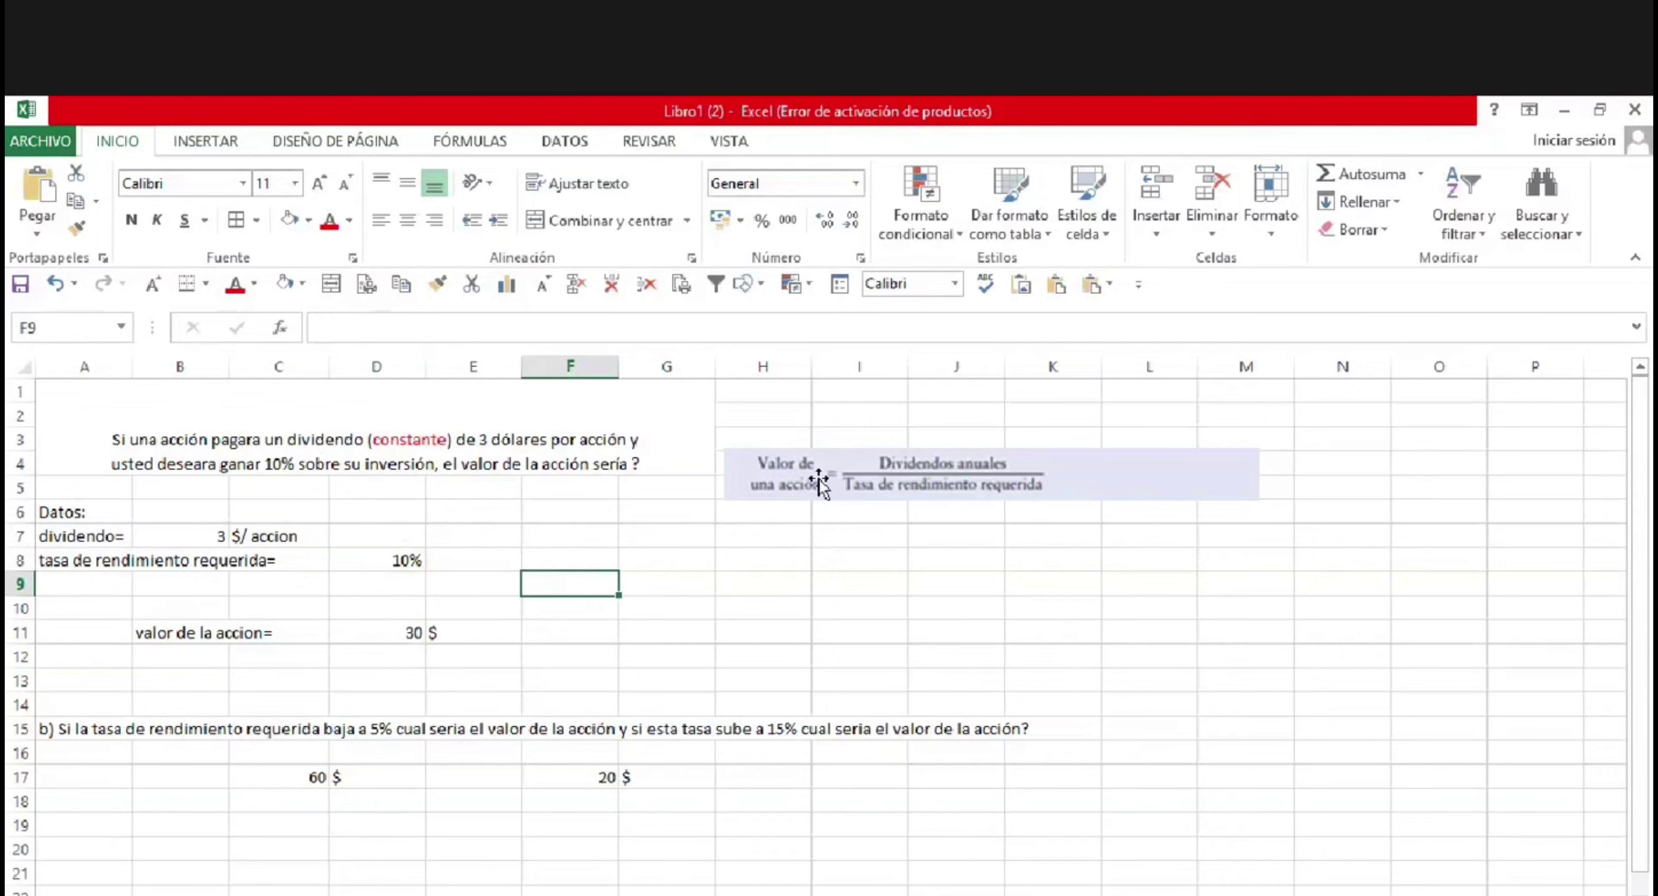
pyautogui.click(786, 475)
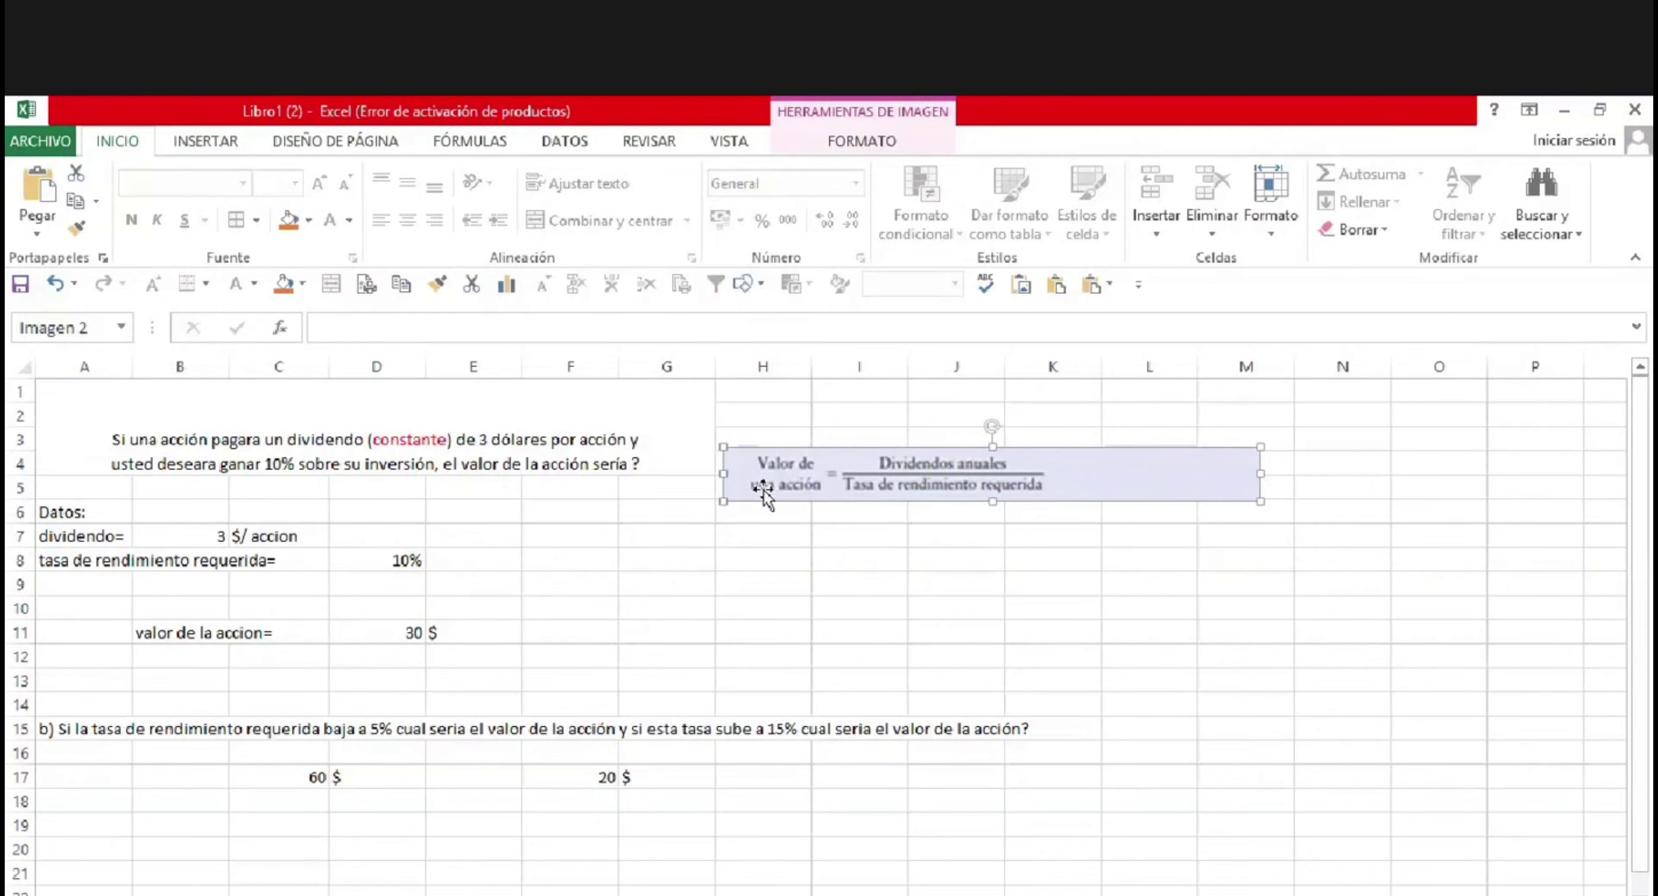
pyautogui.hotkey('alt', 'Tab')
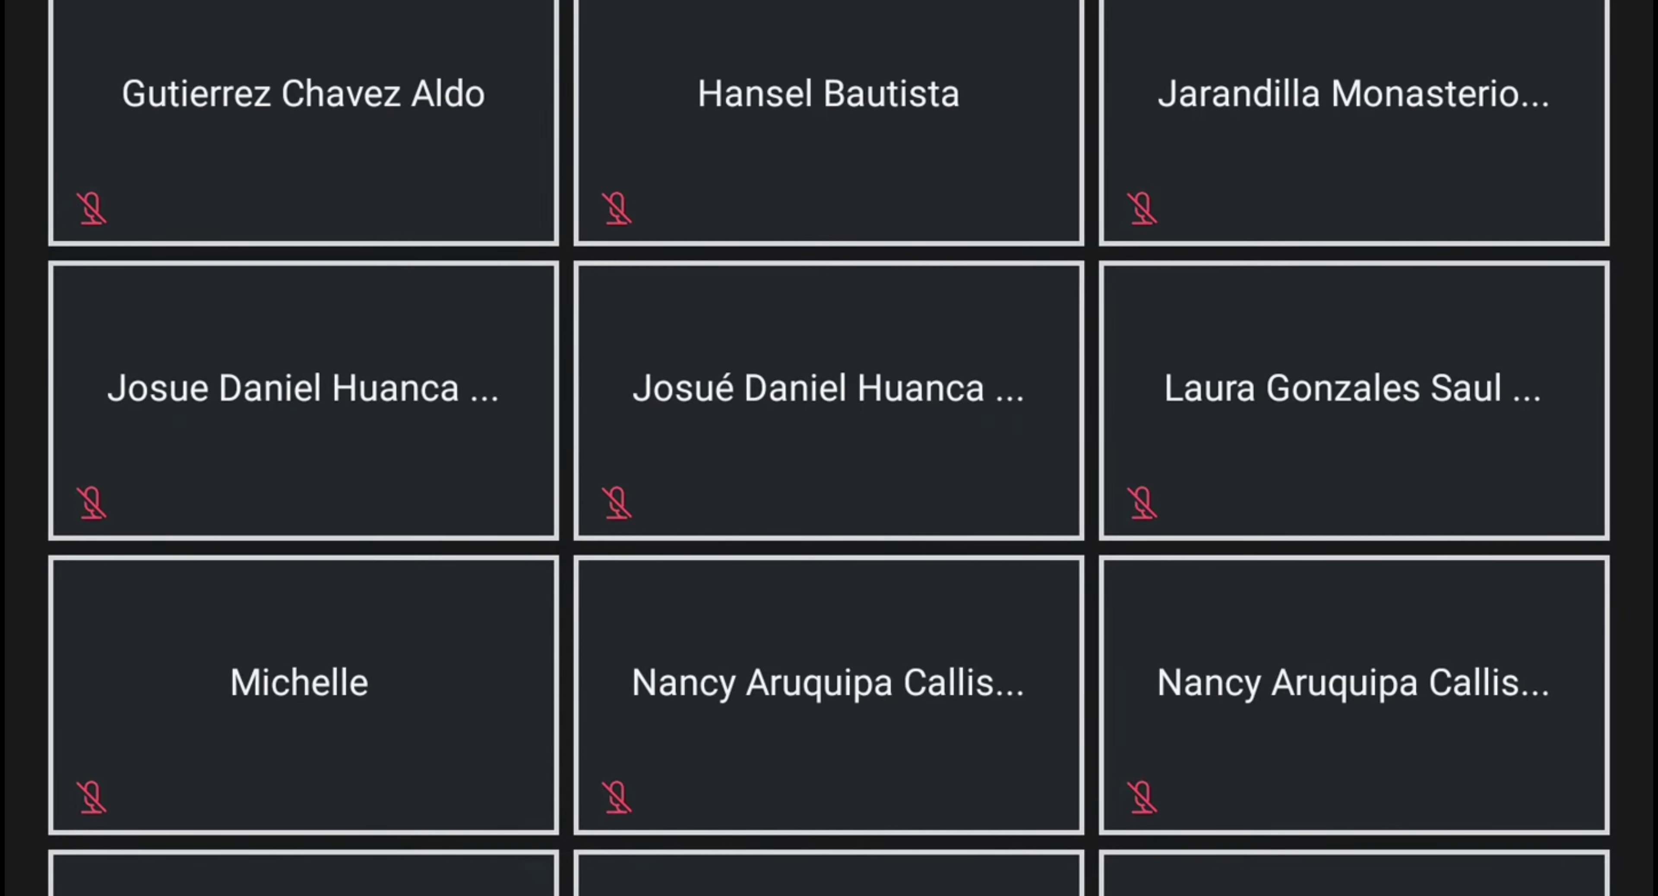
# Enlarge row 16 below question b) enough to push the answers in row 17 out of view.
pyautogui.press('Down')
pyautogui.press('Down')
pyautogui.press('Down')
pyautogui.press('Down')
pyautogui.press('Down')
pyautogui.press('Down')
pyautogui.press('Down')
pyautogui.press('Down')
pyautogui.press('Down')
pyautogui.press('Down')
pyautogui.press('Down')
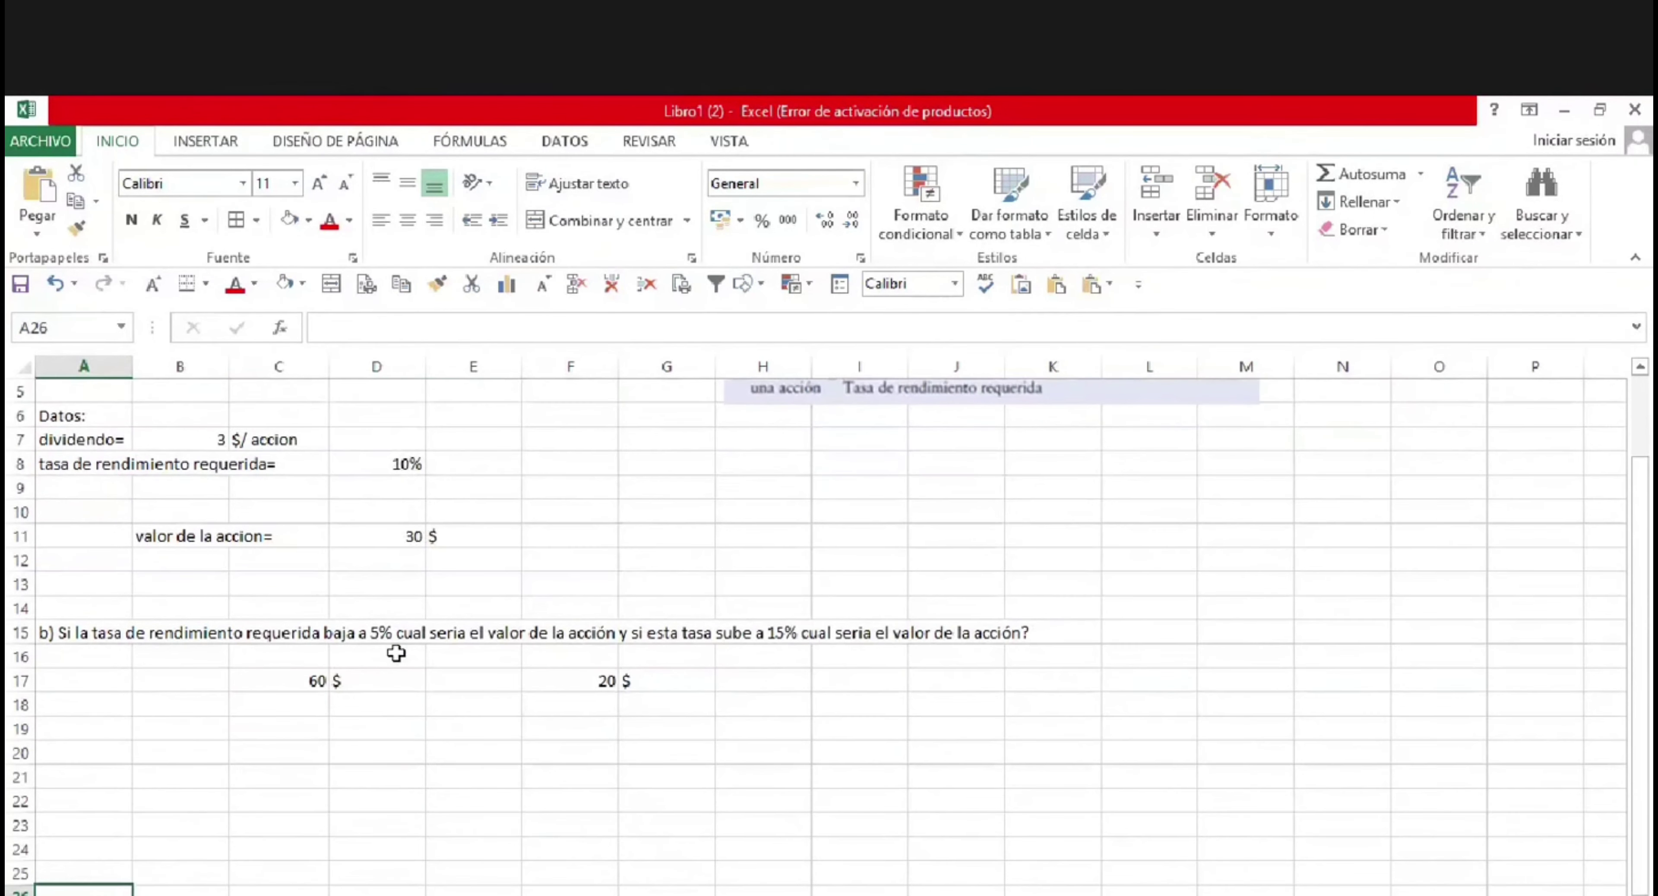
pyautogui.click(372, 634)
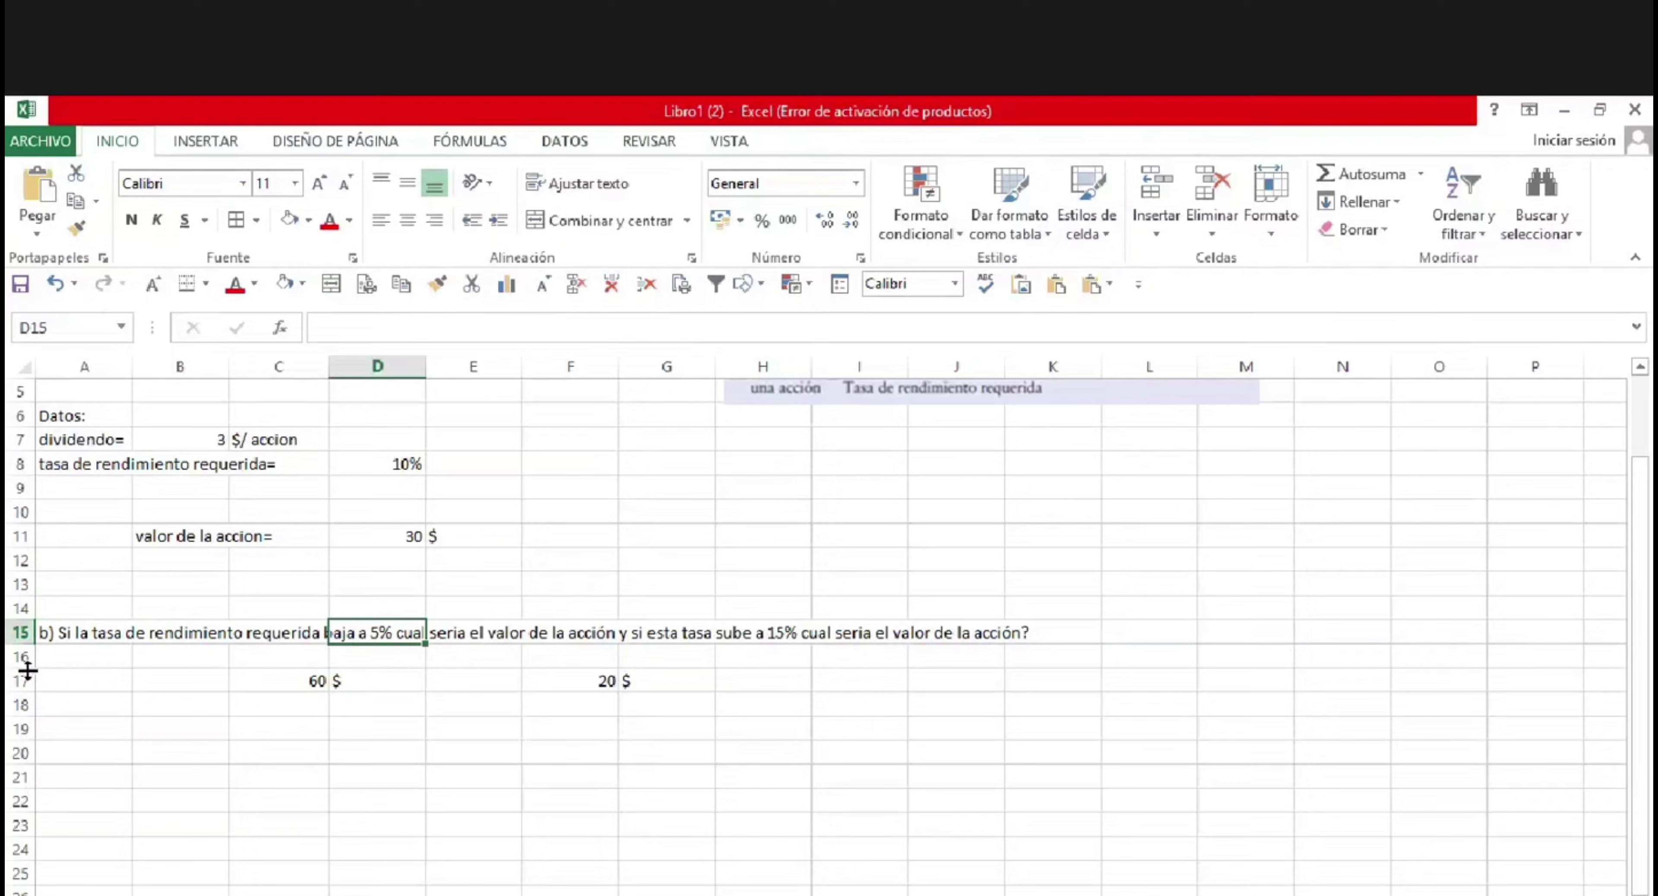
pyautogui.moveTo(27, 671); pyautogui.dragTo(27, 892)
pyautogui.click(426, 783)
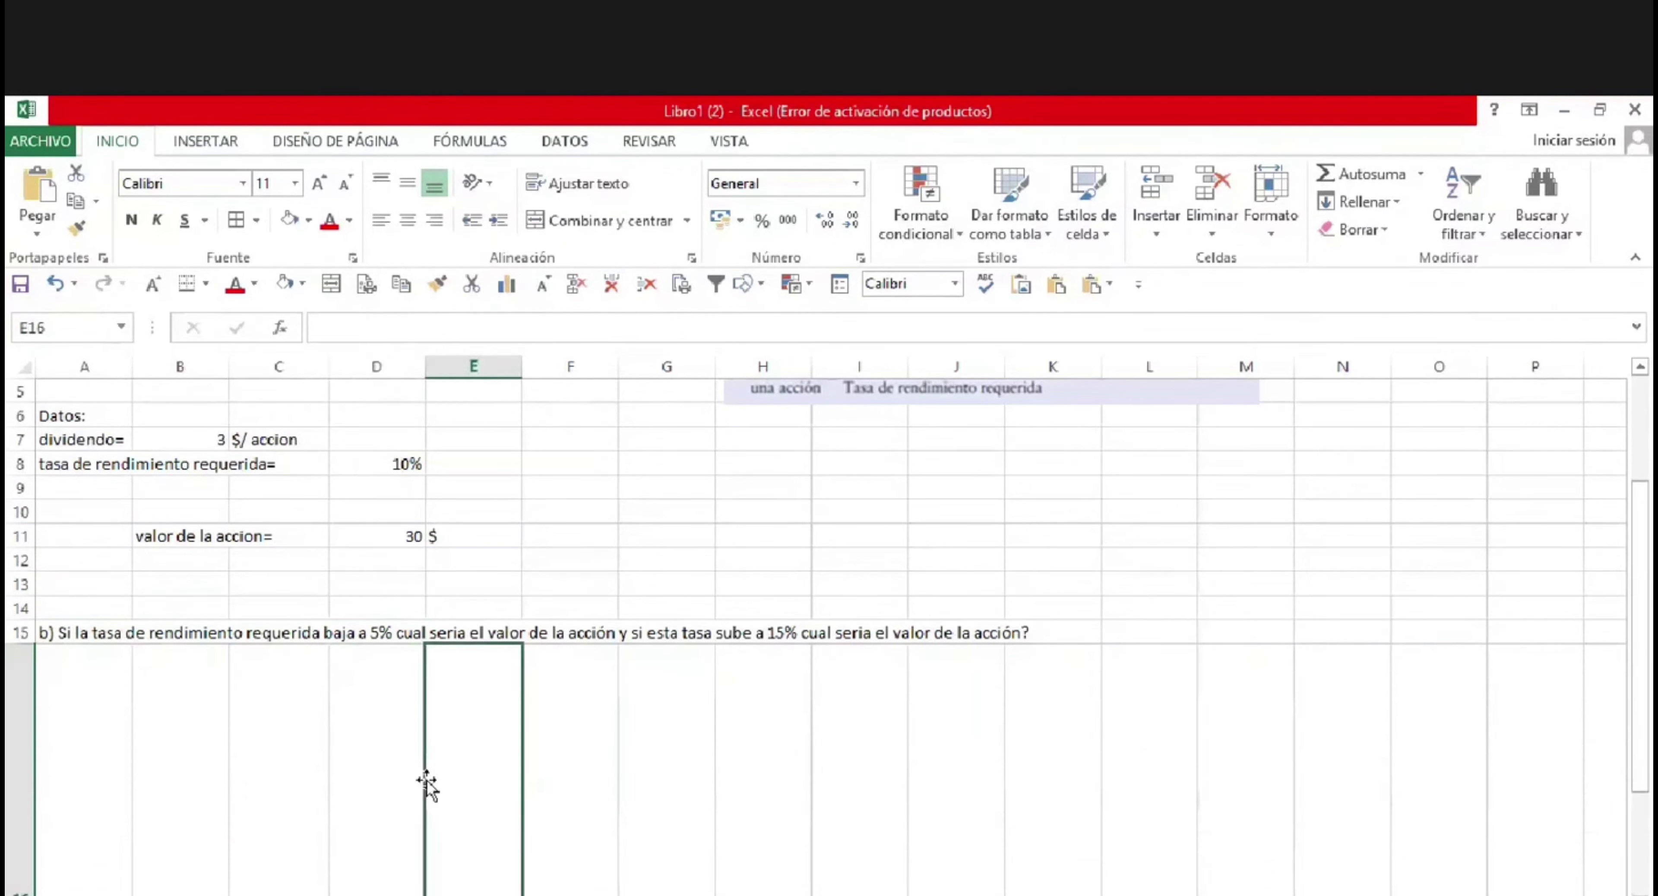
# Return to the problem statement in A1 and review it together with question b) in A15.
pyautogui.press('Up')
pyautogui.press('Up')
pyautogui.press('Up')
pyautogui.press('Up')
pyautogui.press('Up')
pyautogui.press('Up')
pyautogui.press('Up')
pyautogui.press('Up')
pyautogui.press('Up')
pyautogui.press('Up')
pyautogui.press('Up')
pyautogui.press('Up')
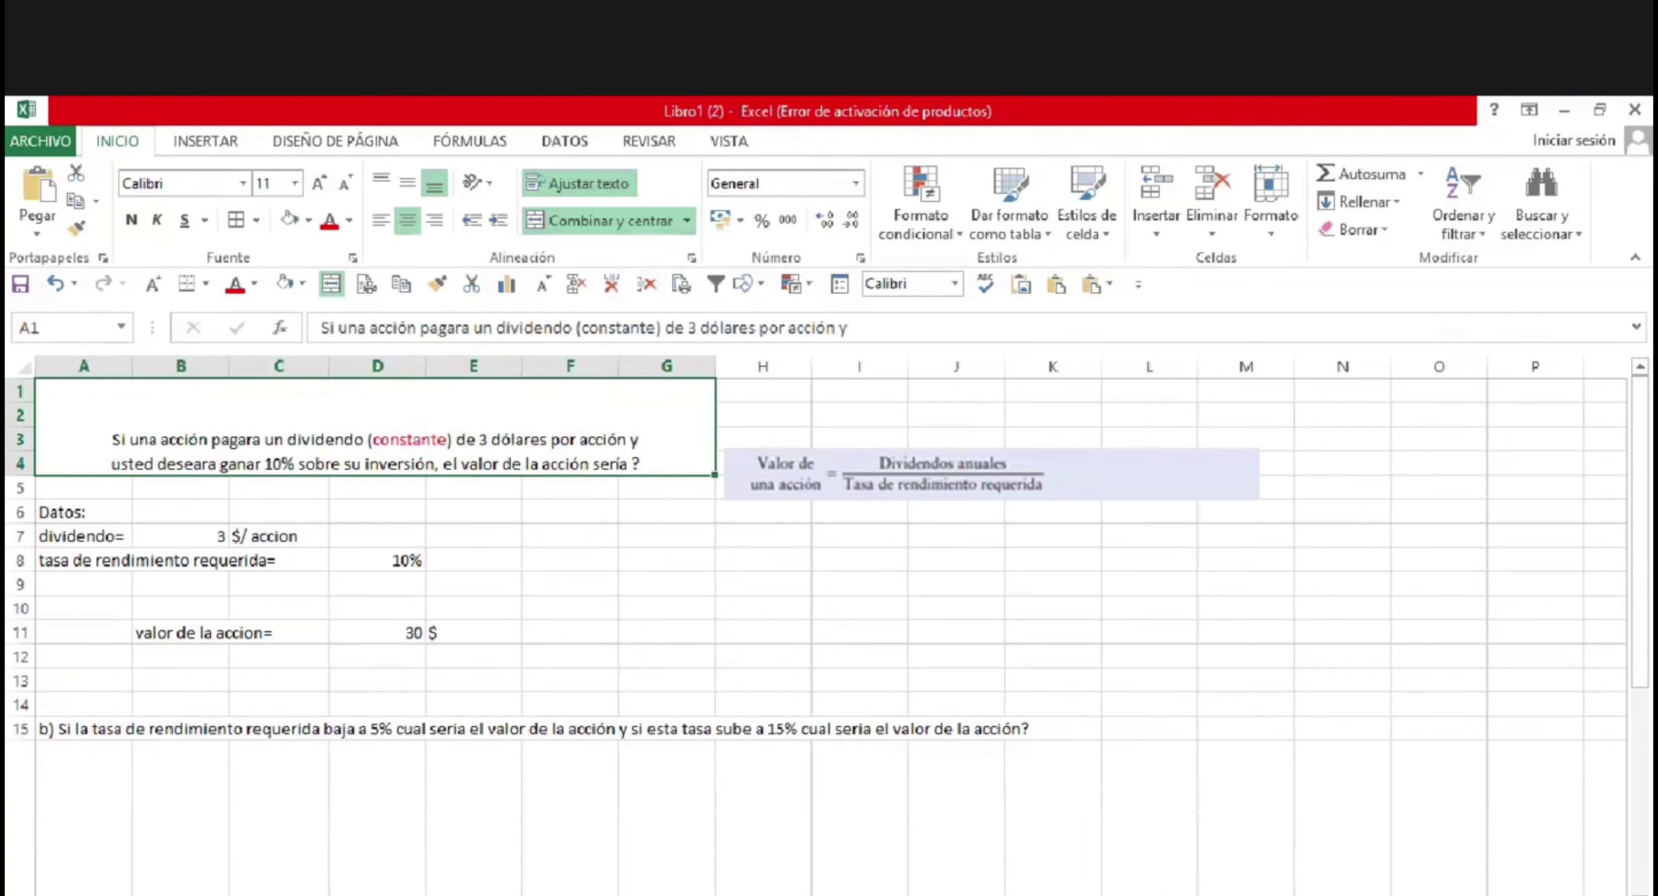
# Reduce the height of row 16 to bring the answers in row 17 close to question b).
pyautogui.scroll(-3, 829, 579)
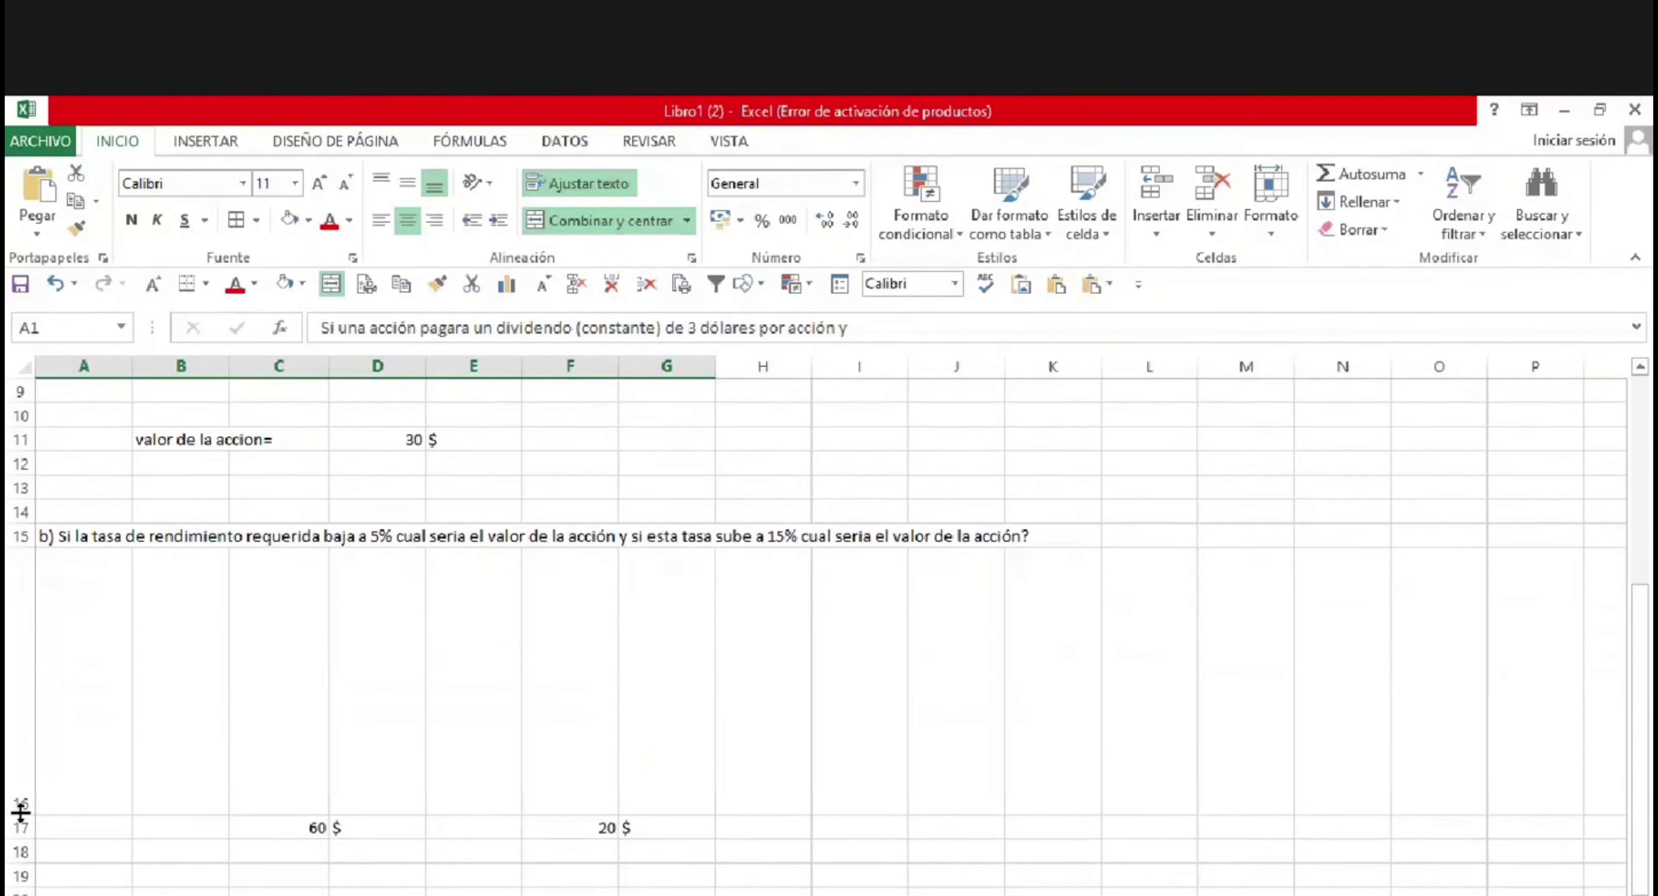
pyautogui.moveTo(21, 812); pyautogui.dragTo(21, 582)
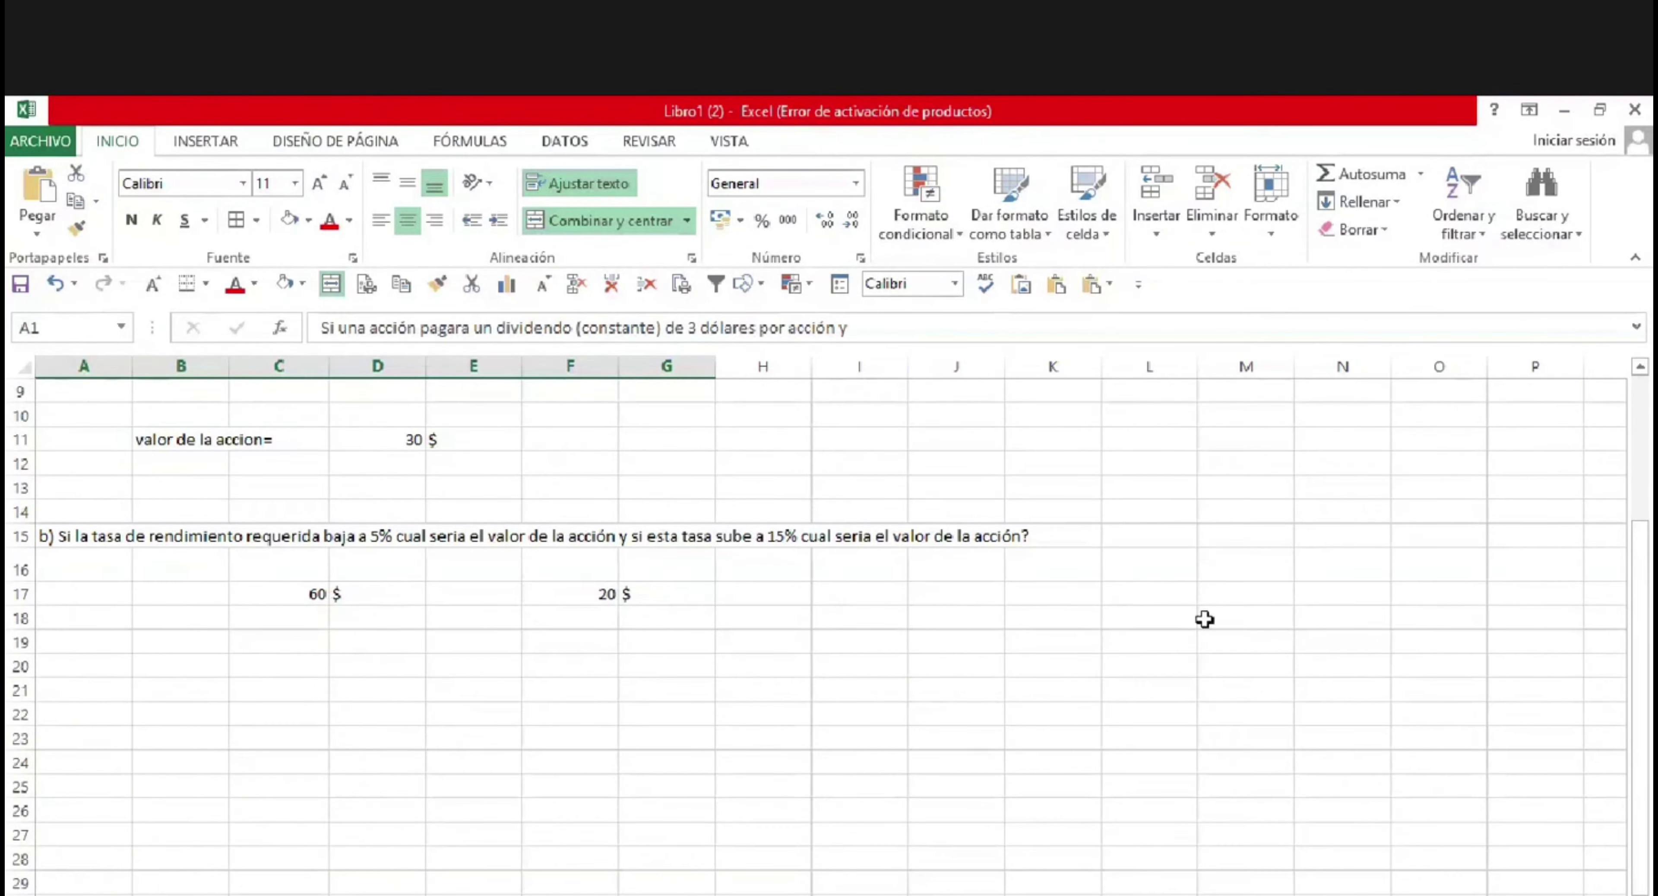
# Move the Valor de una acción formula picture down beside the dividend and required rate in rows 7 and 8.
pyautogui.moveTo(1644, 687); pyautogui.dragTo(1635, 578)
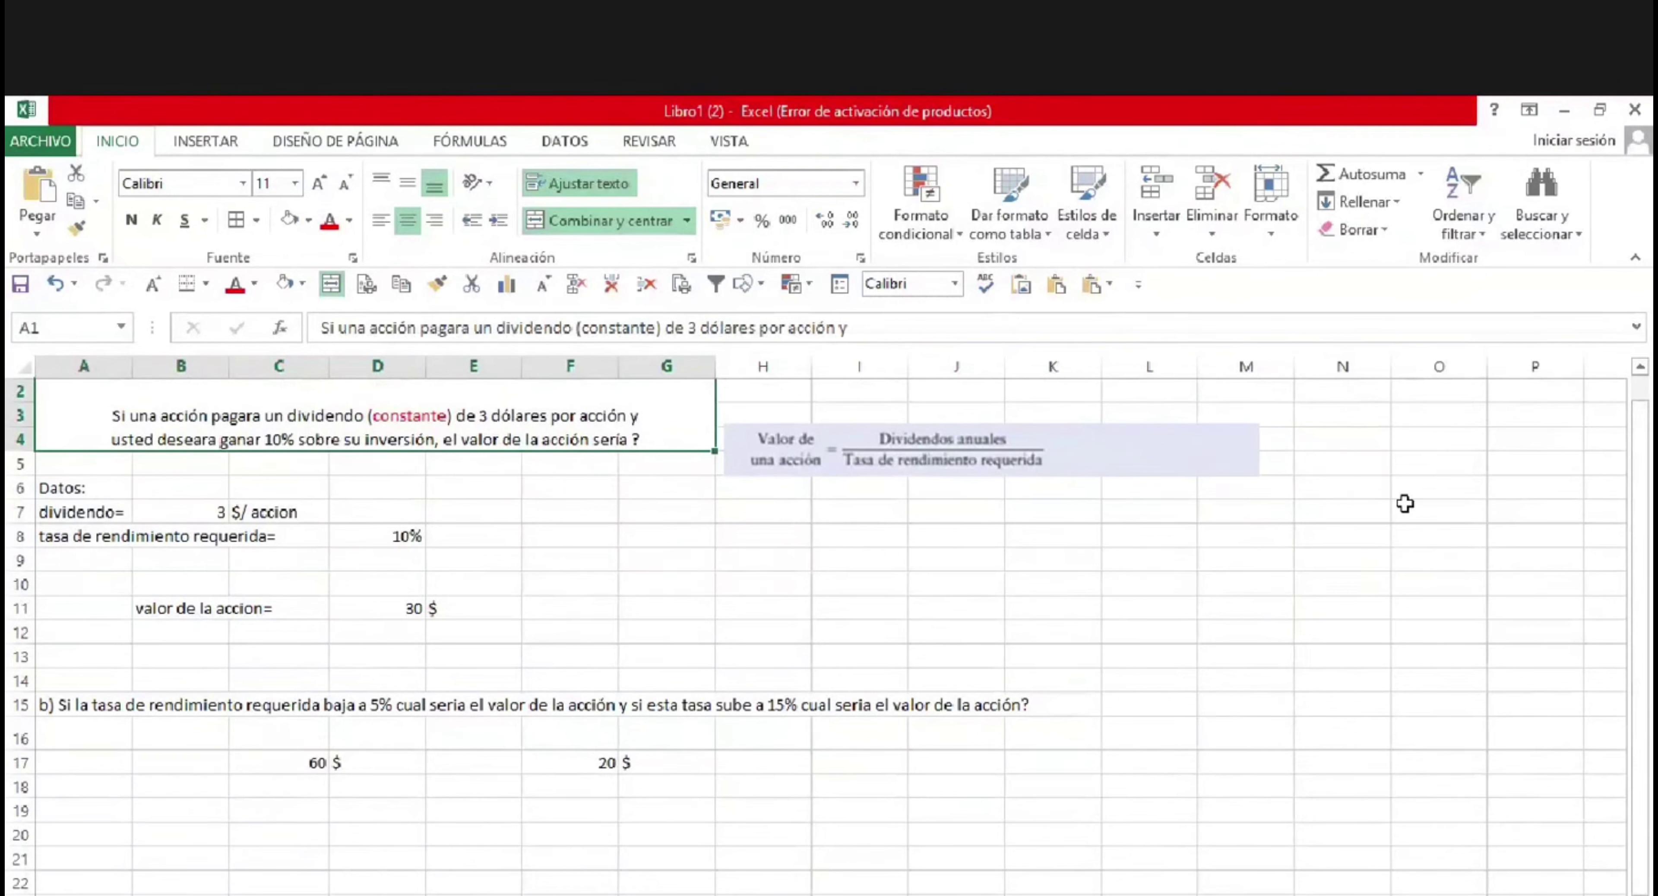
pyautogui.moveTo(936, 463); pyautogui.dragTo(943, 540)
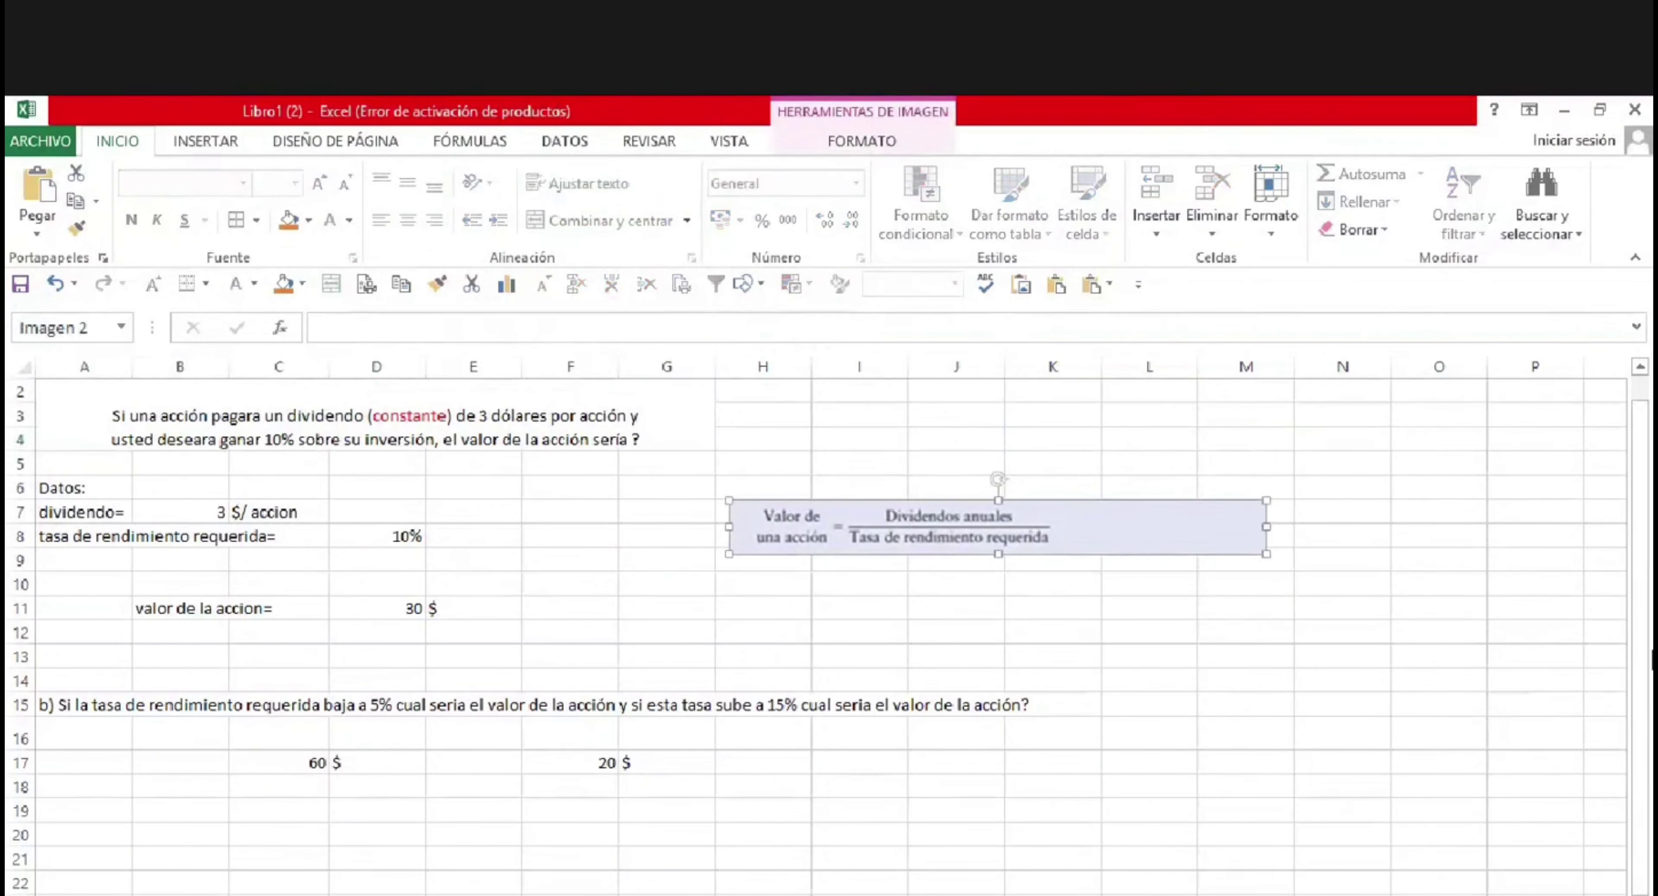
pyautogui.moveTo(1642, 647); pyautogui.dragTo(1645, 625)
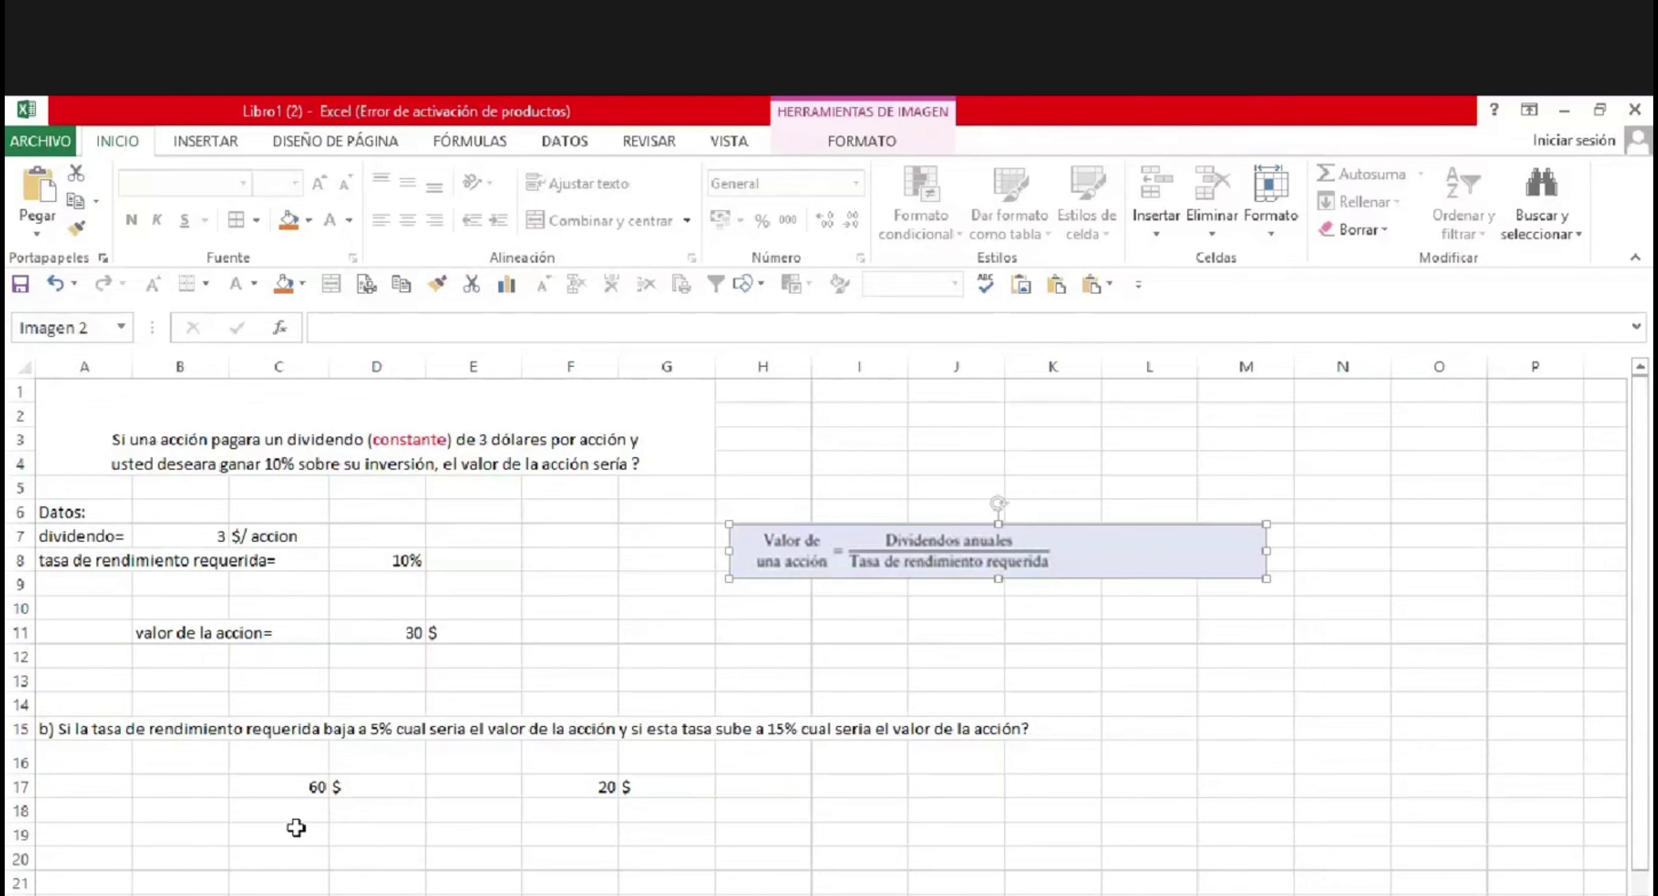
# Inspect the share value formulas in C17 and F17 for the 5% and 15% required rates.
pyautogui.doubleClick(299, 787)
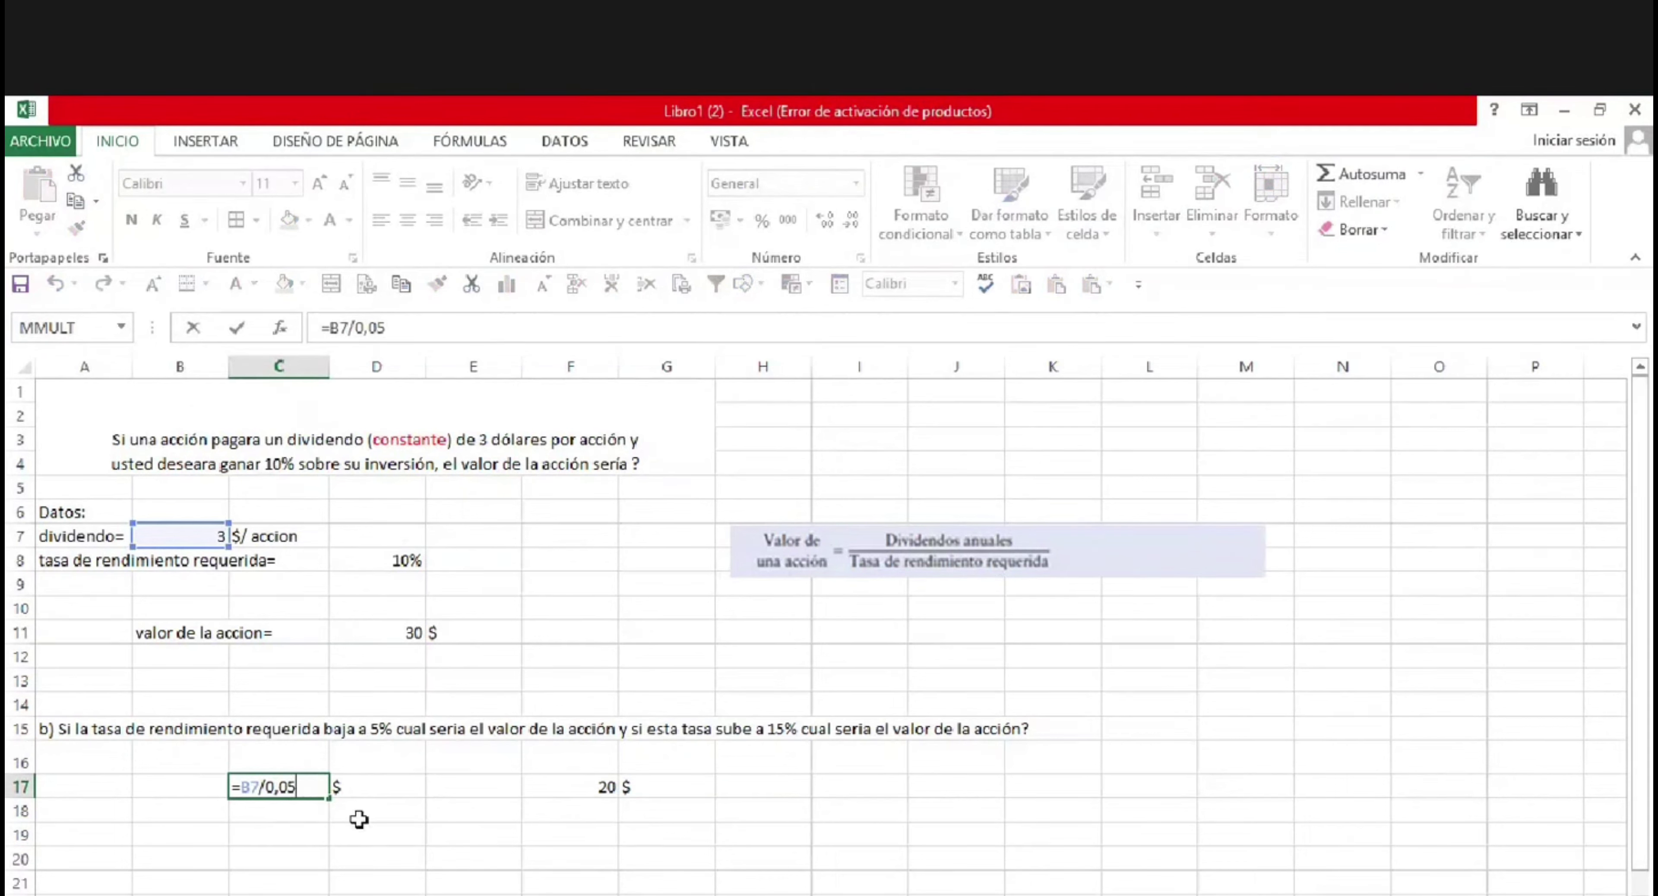
pyautogui.click(585, 792)
pyautogui.doubleClick(587, 789)
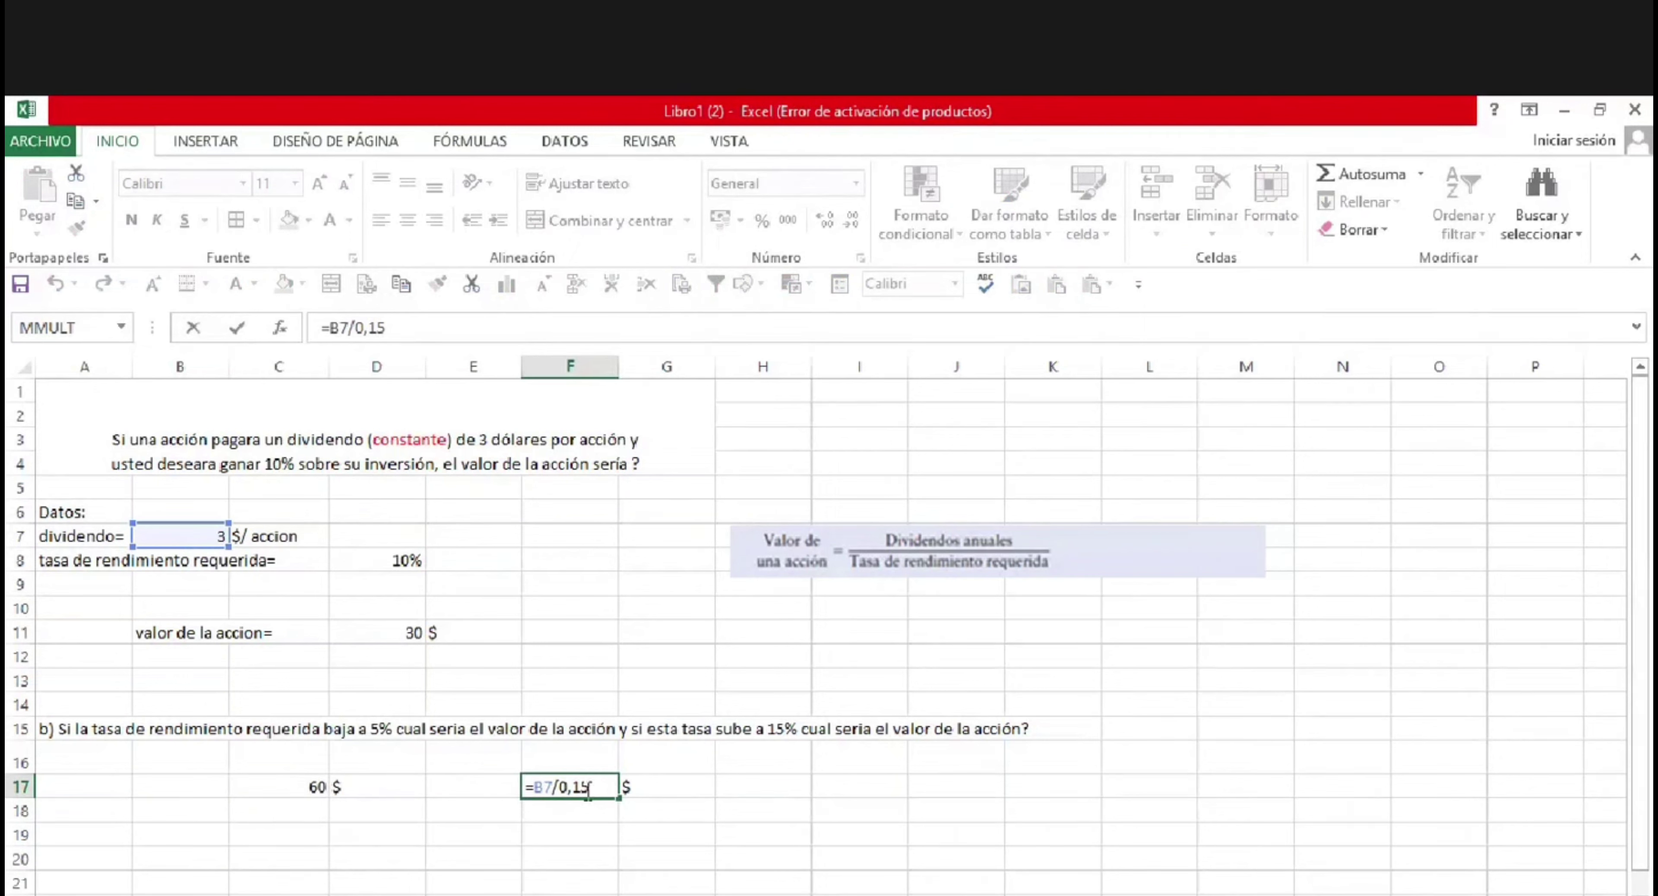
pyautogui.click(624, 818)
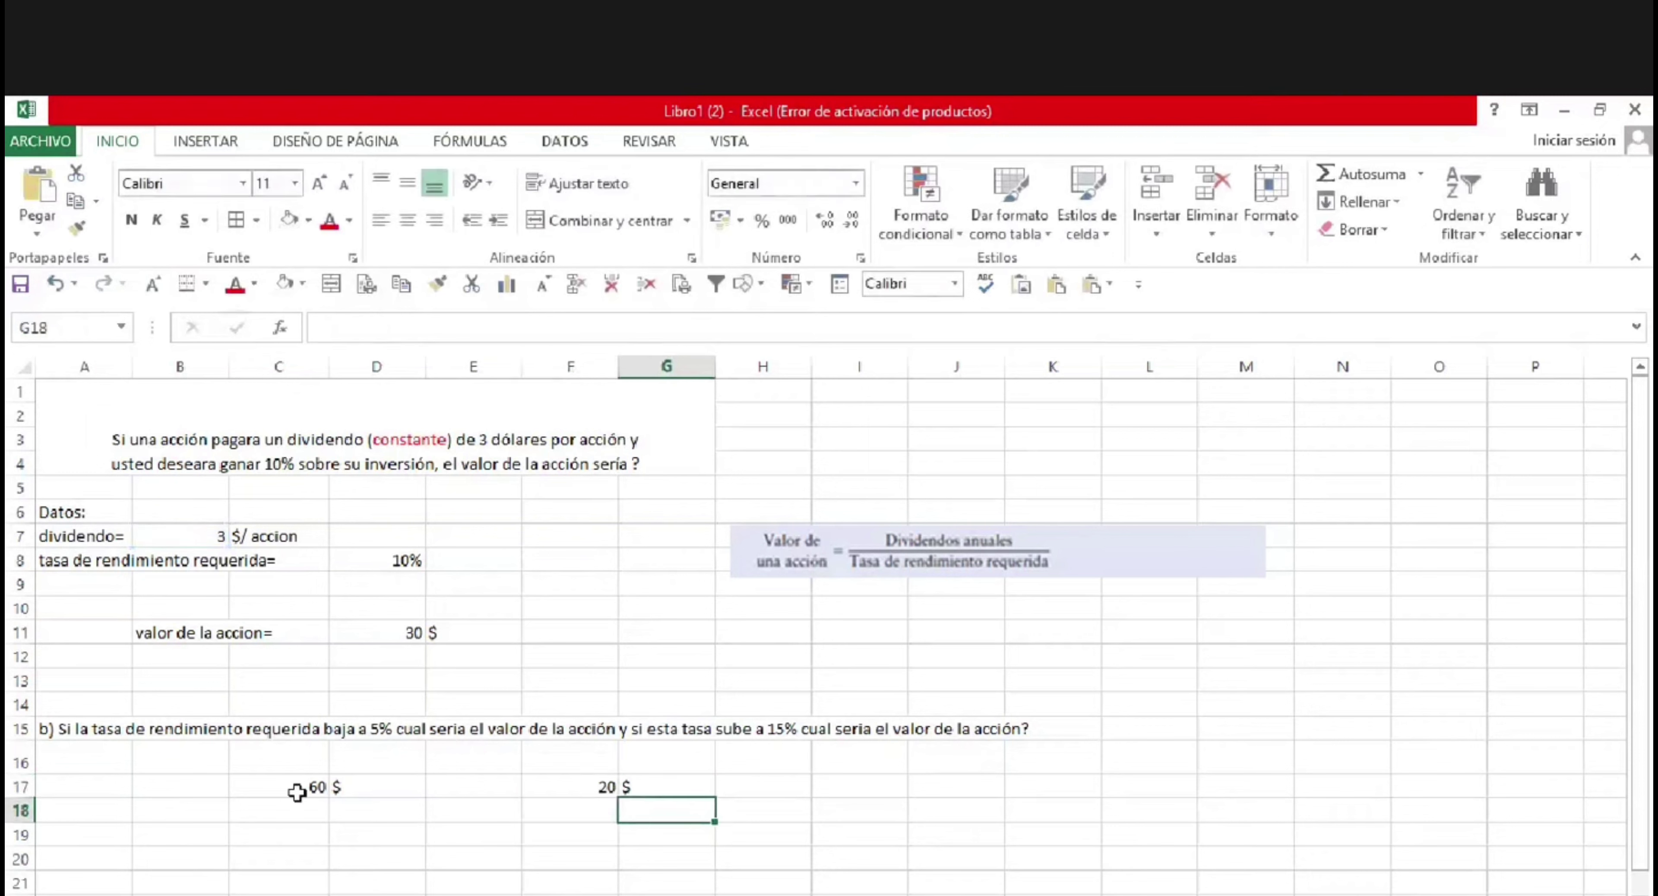
# Enter the label "valor de la acción=" in B17 and merge and centre it across A17:B17.
pyautogui.click(182, 791)
pyautogui.write('valor d')
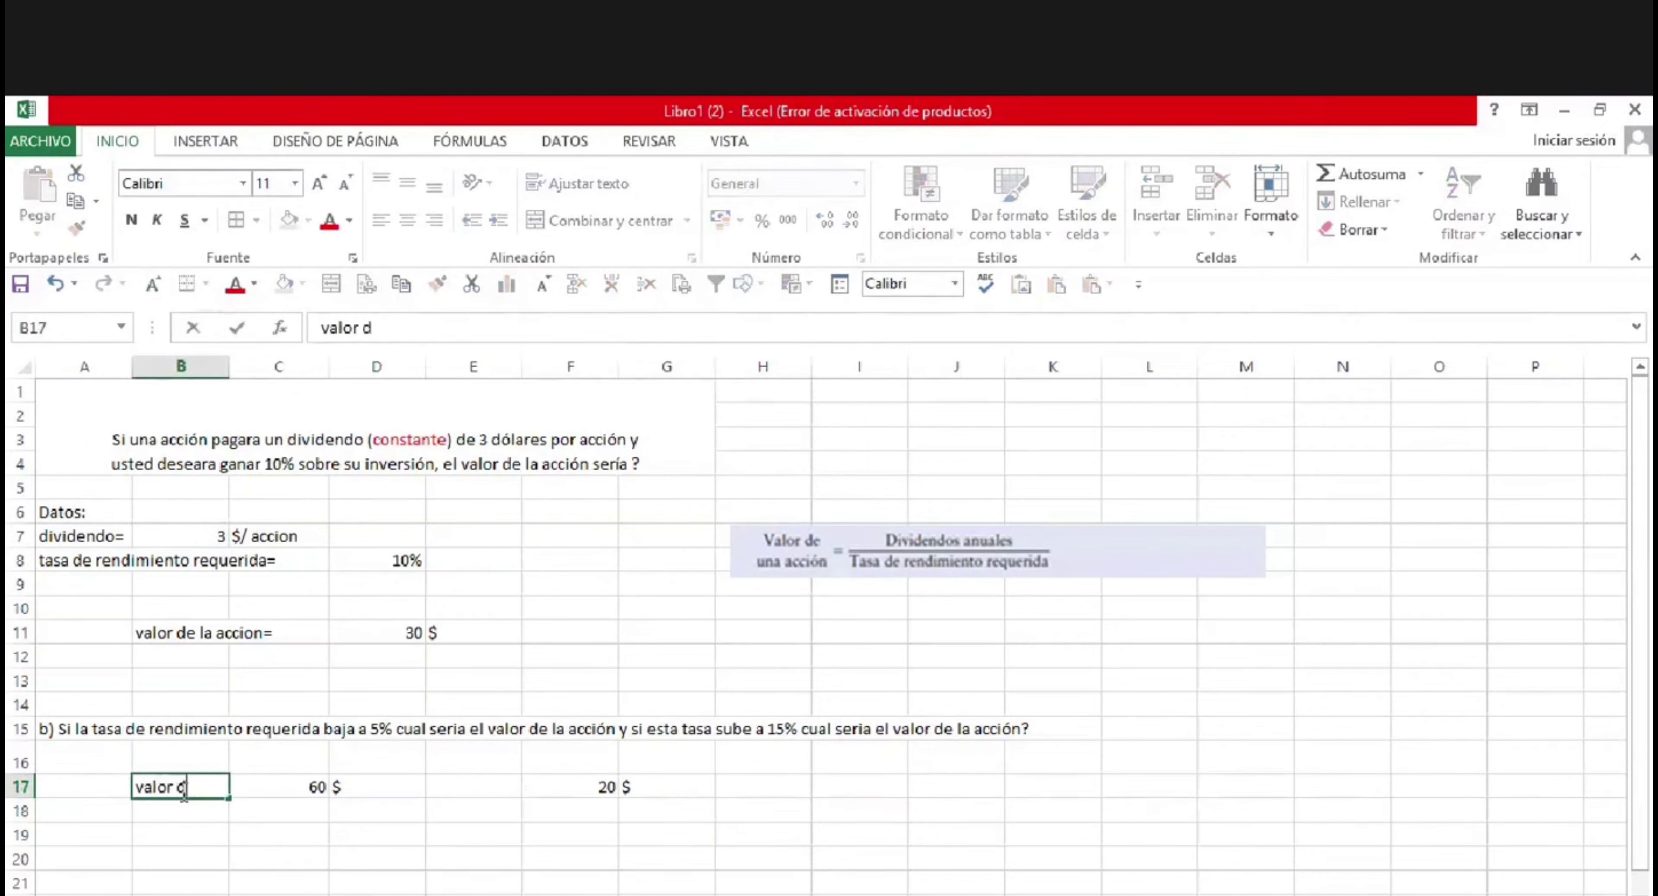
pyautogui.write('e la acci')
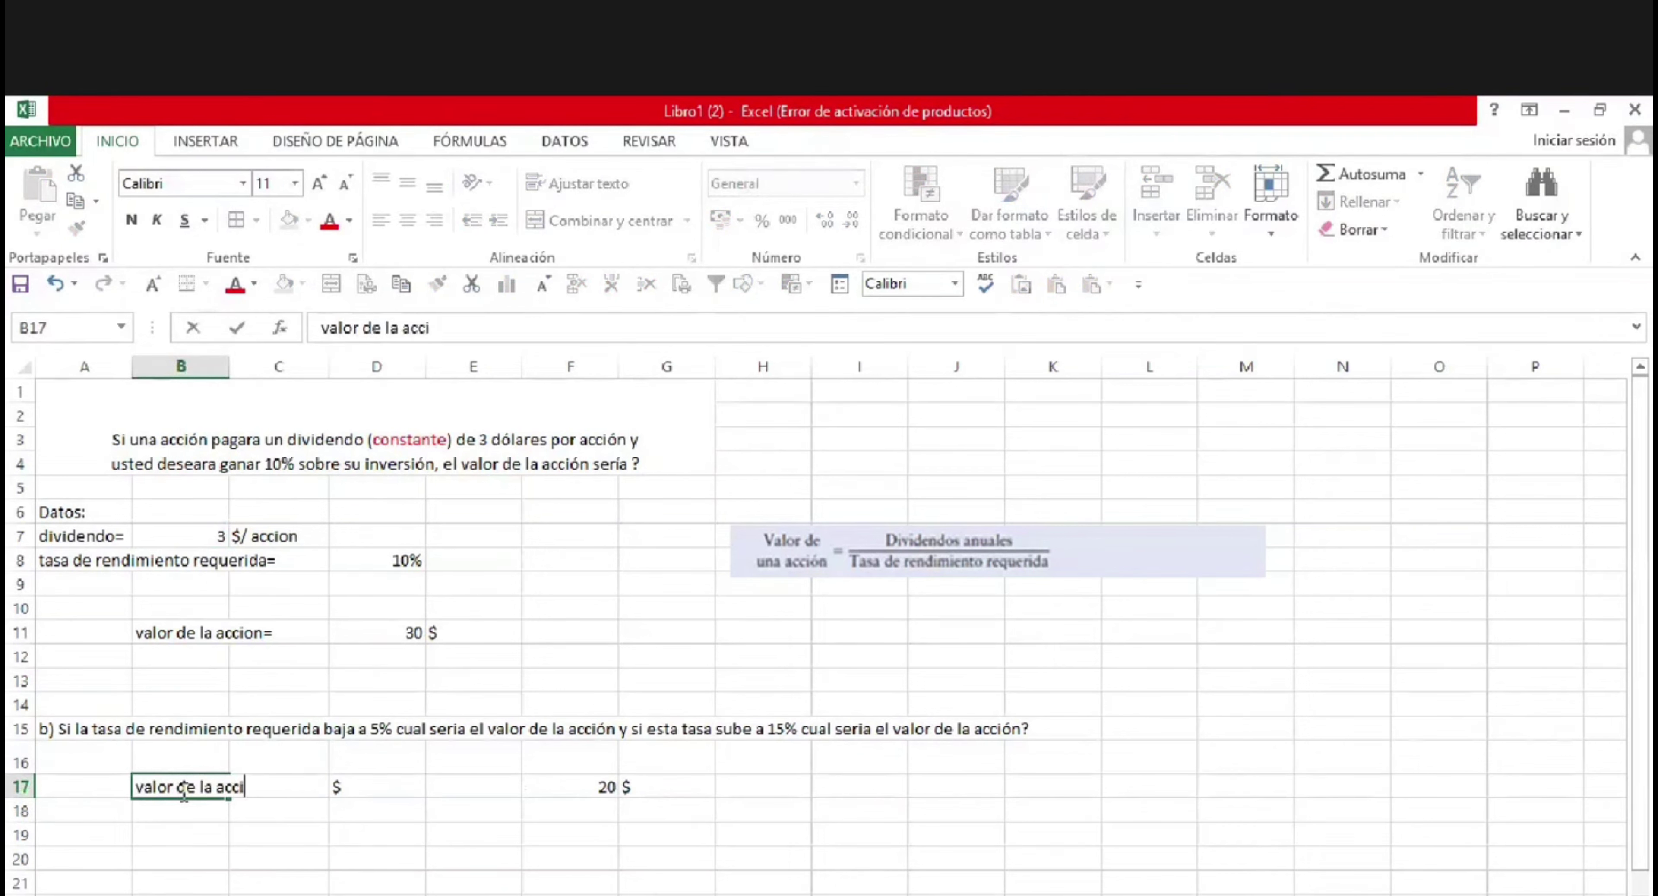
pyautogui.write('ón=')
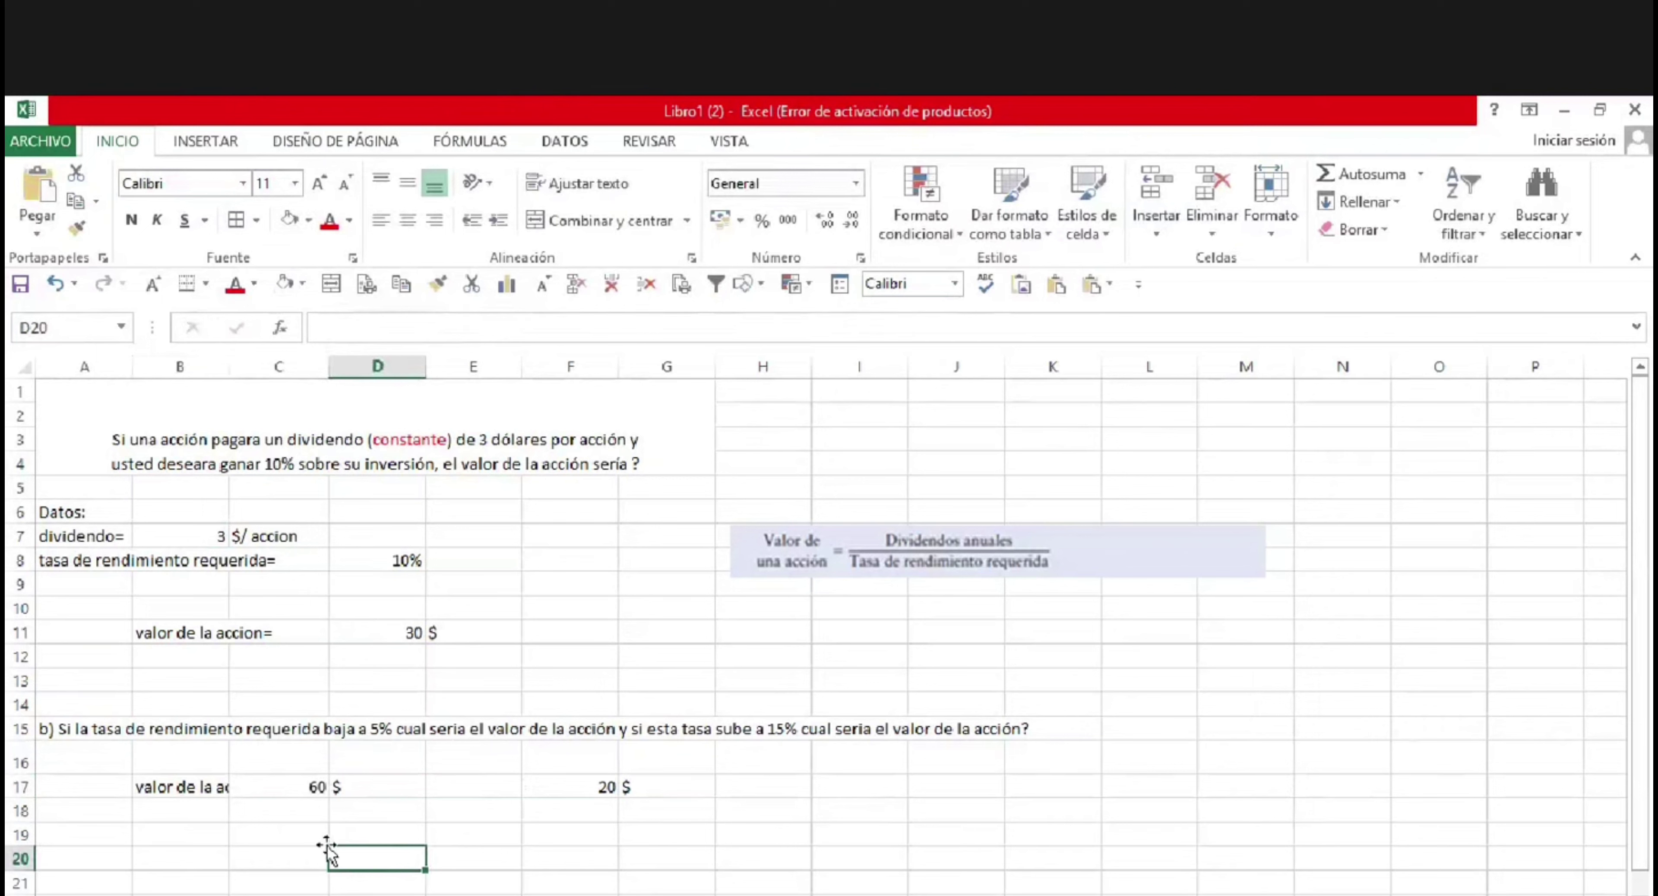
pyautogui.click(100, 785)
pyautogui.moveTo(99, 785); pyautogui.dragTo(178, 785)
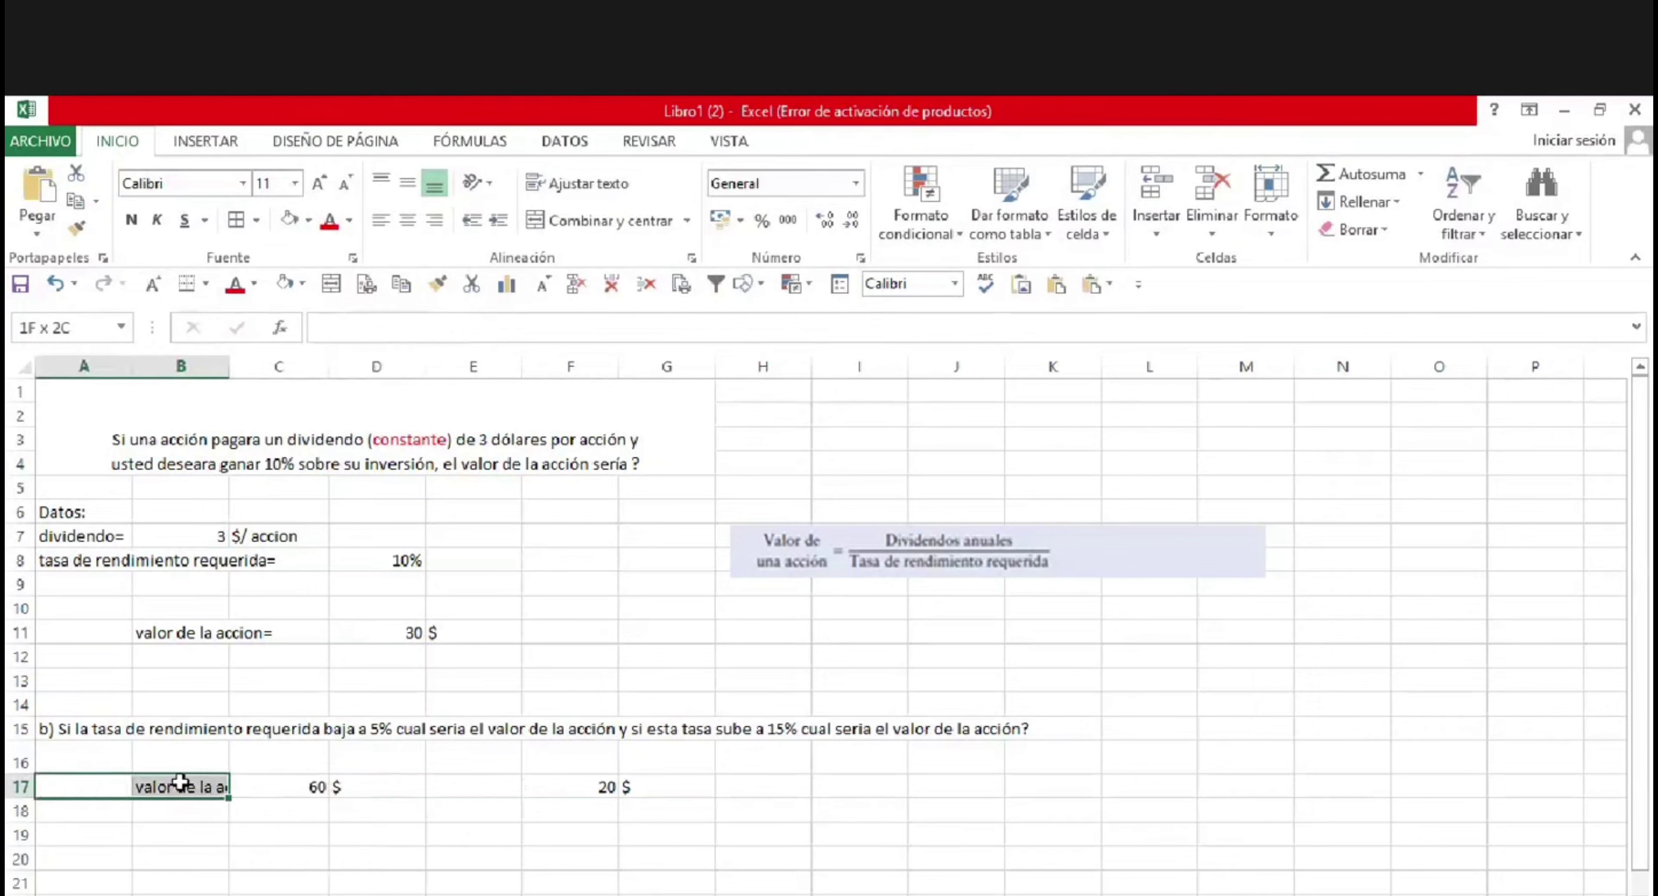
pyautogui.click(548, 222)
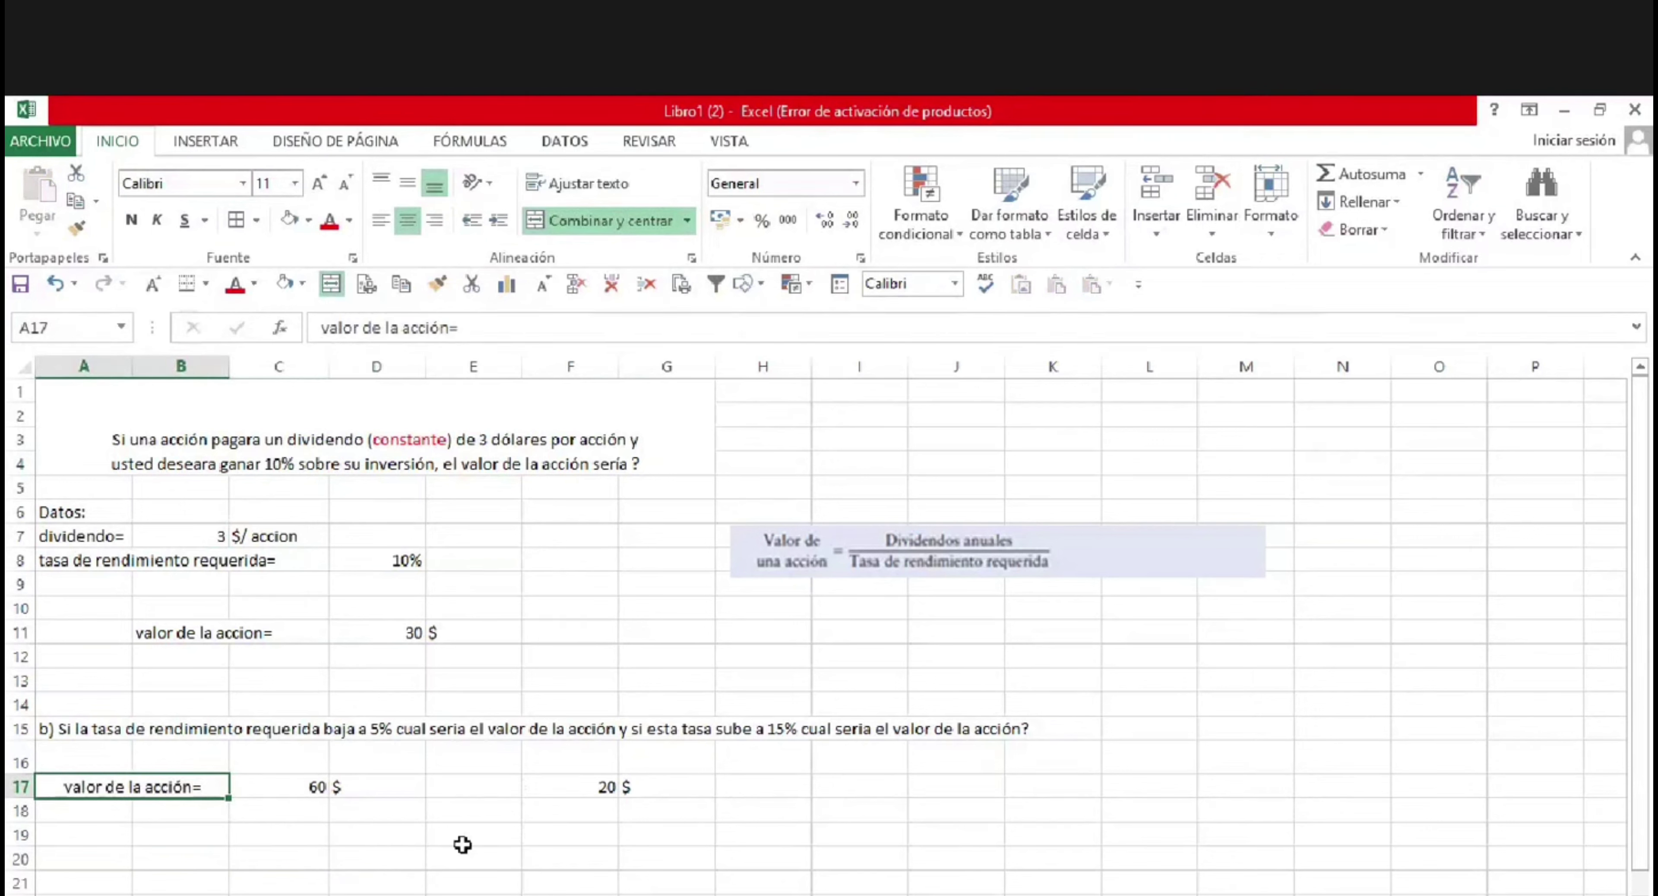
# Copy the "valor de la acción=" label from A17 into E17 as values only, and widen column E.
pyautogui.click(499, 789)
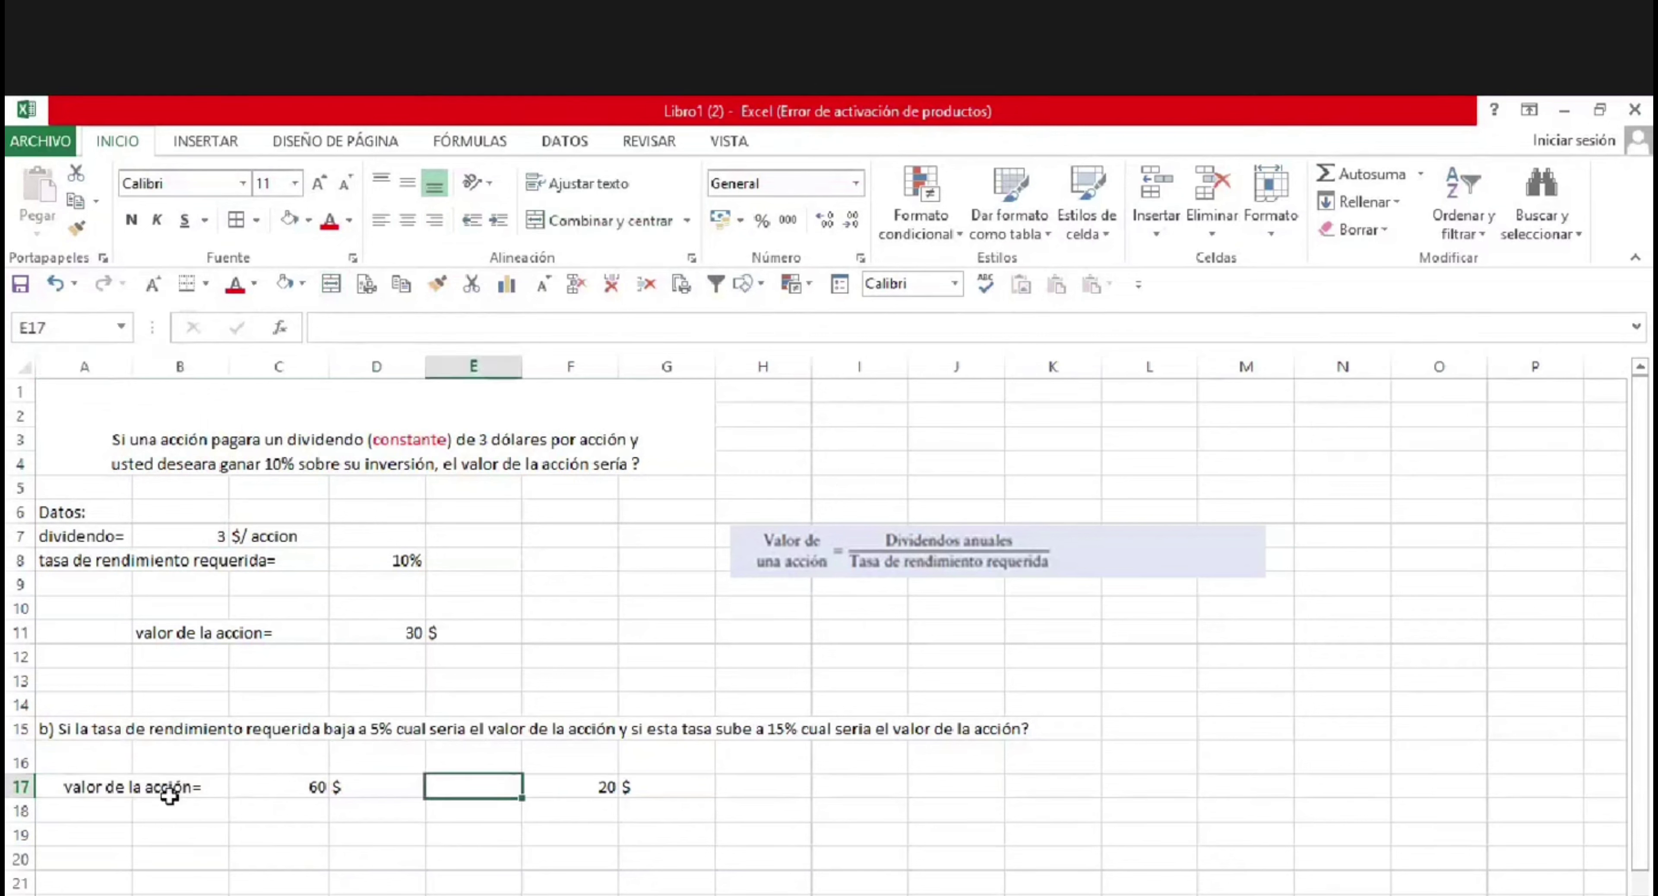
pyautogui.click(108, 800)
pyautogui.hotkey('ctrl', 'c')
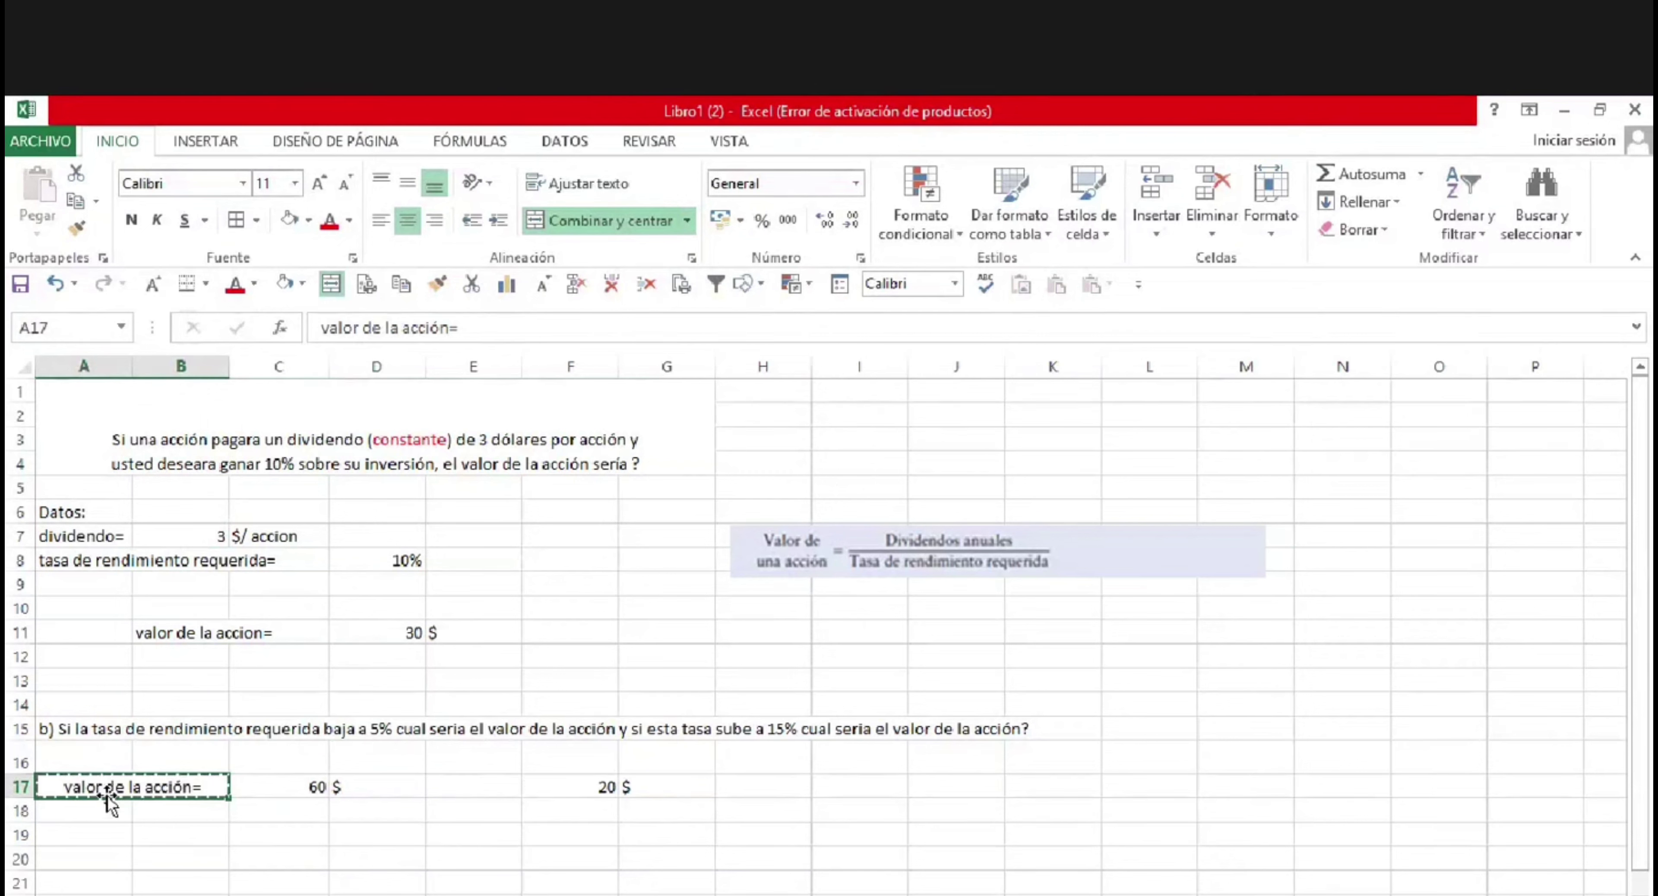
pyautogui.click(467, 786)
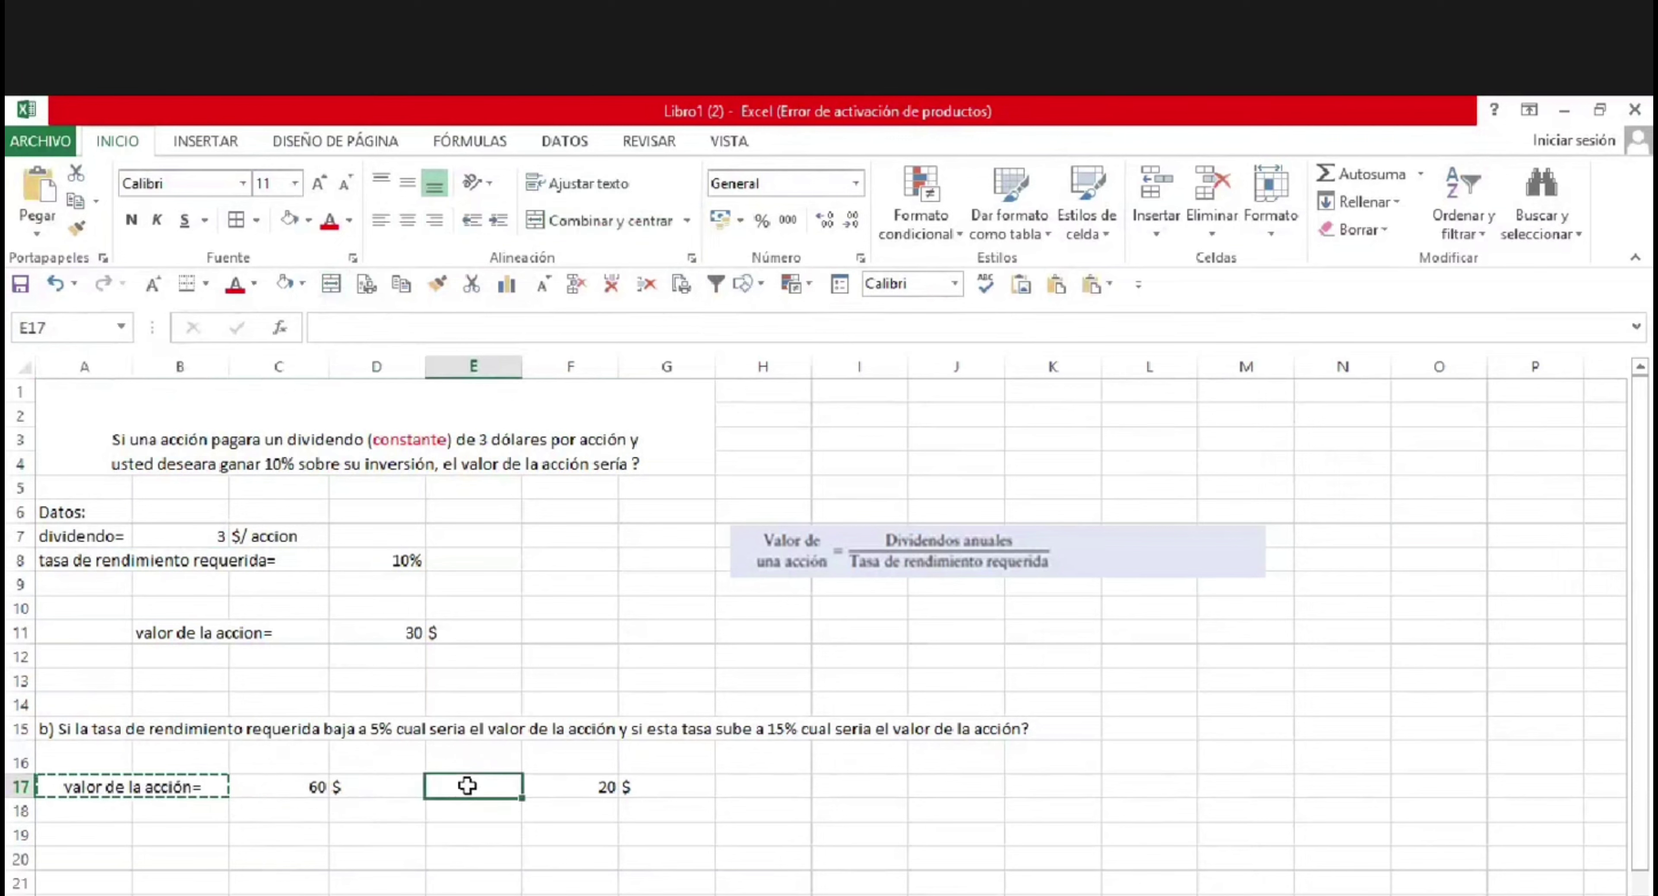
pyautogui.rightClick(467, 786)
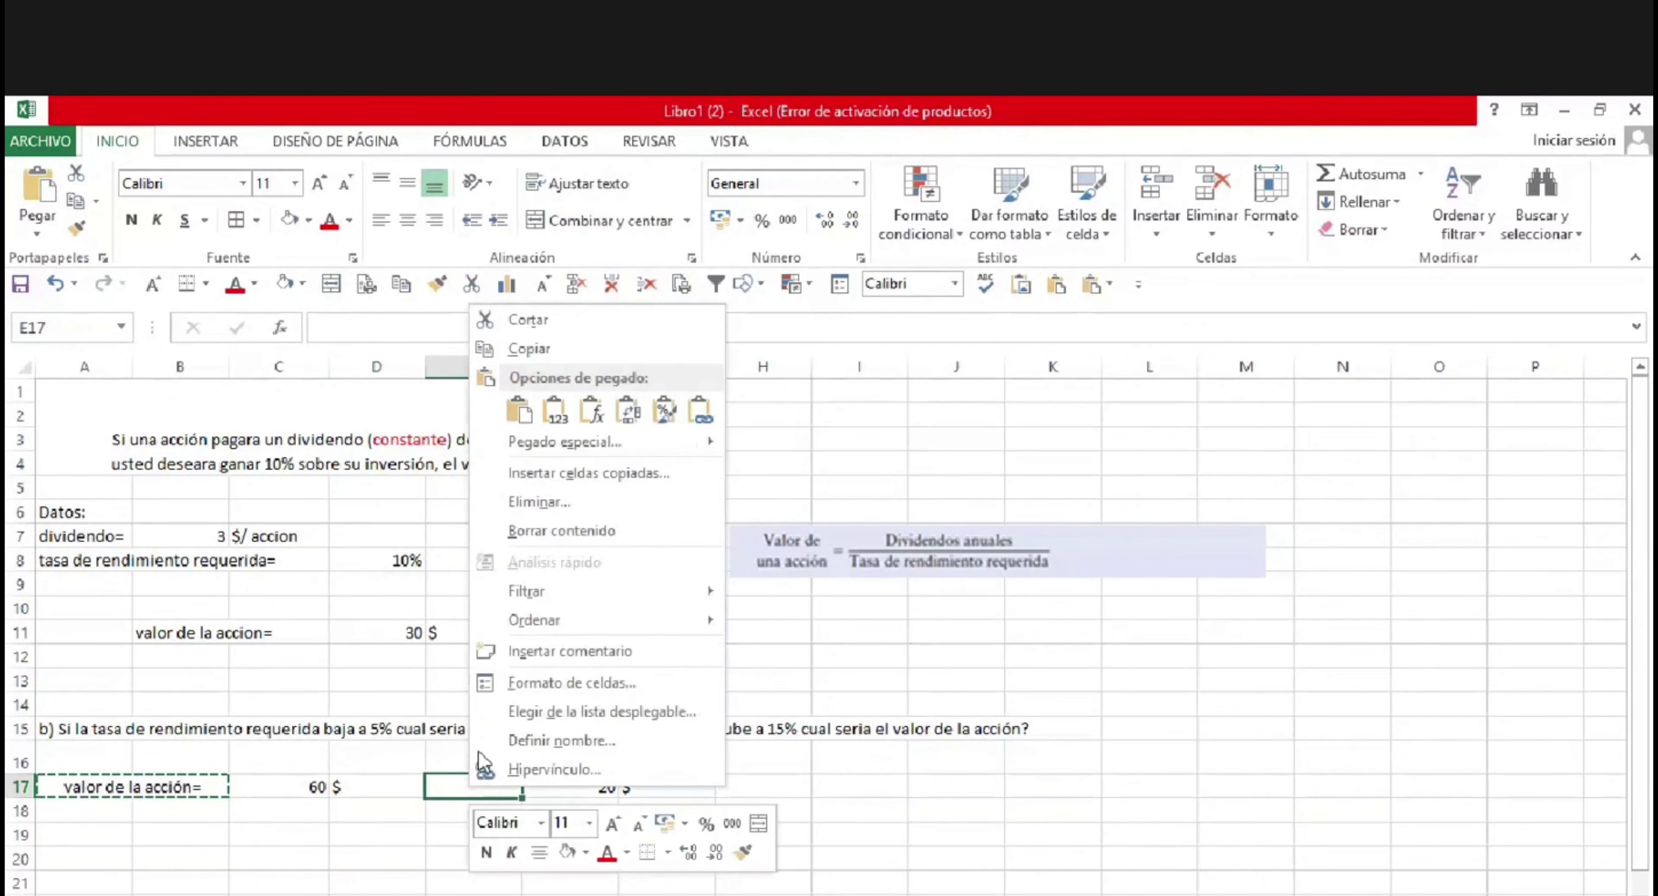
pyautogui.click(557, 415)
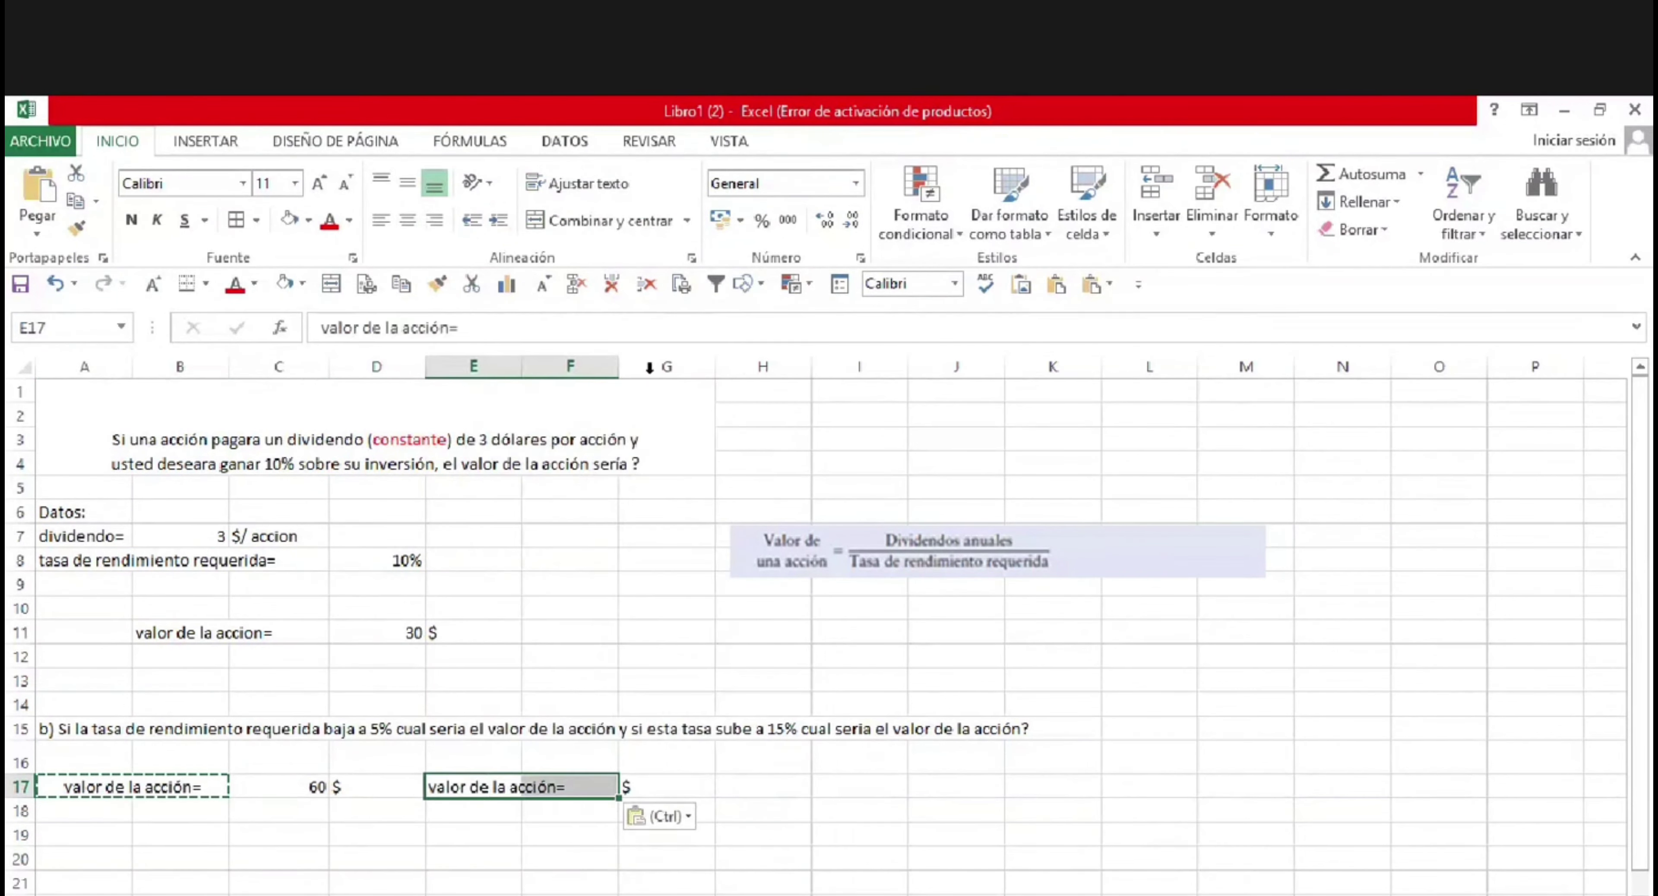
pyautogui.moveTo(520, 368); pyautogui.dragTo(610, 369)
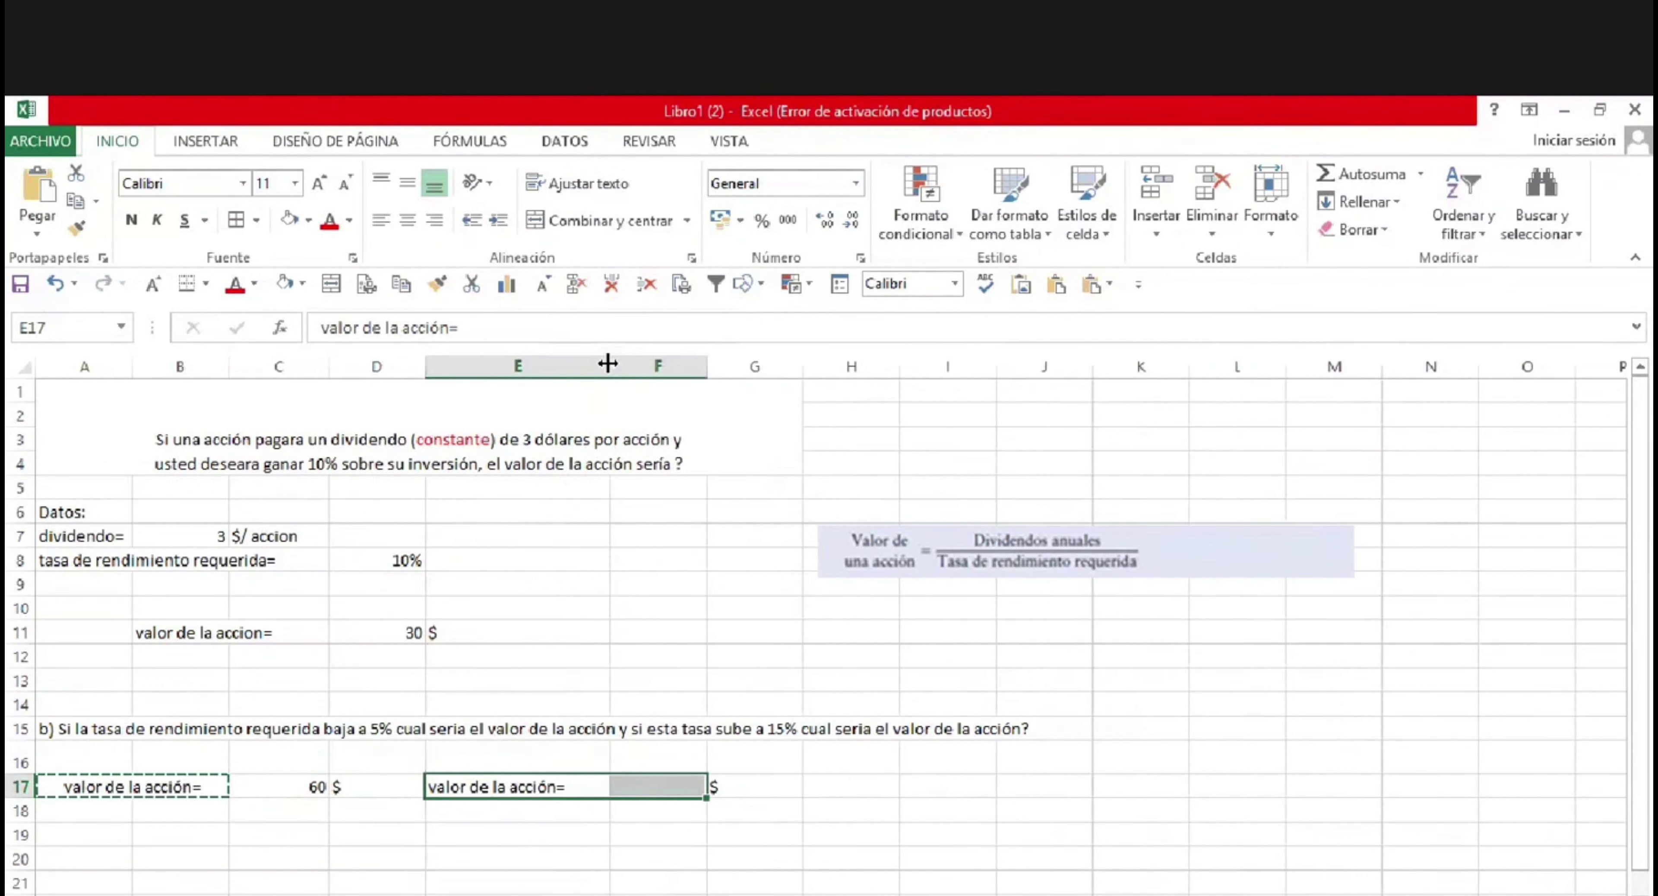
# Calculate the share value at the 15% required rate in F17 with the formula =B7/0.15.
pyautogui.click(798, 730)
pyautogui.click(623, 768)
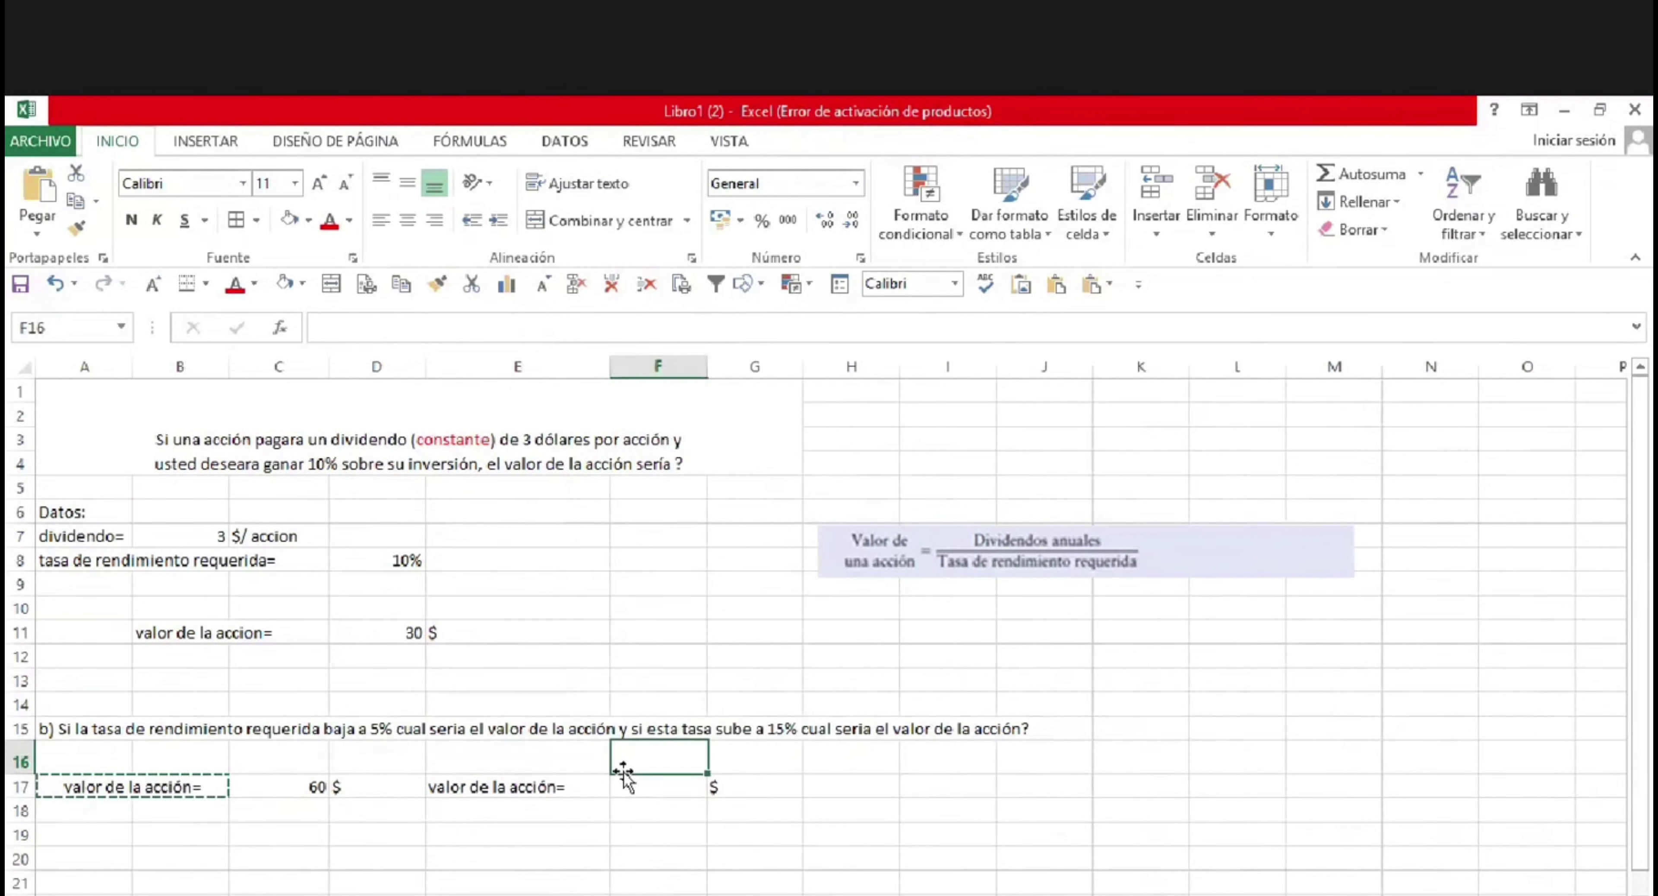
pyautogui.click(670, 788)
pyautogui.doubleClick(674, 791)
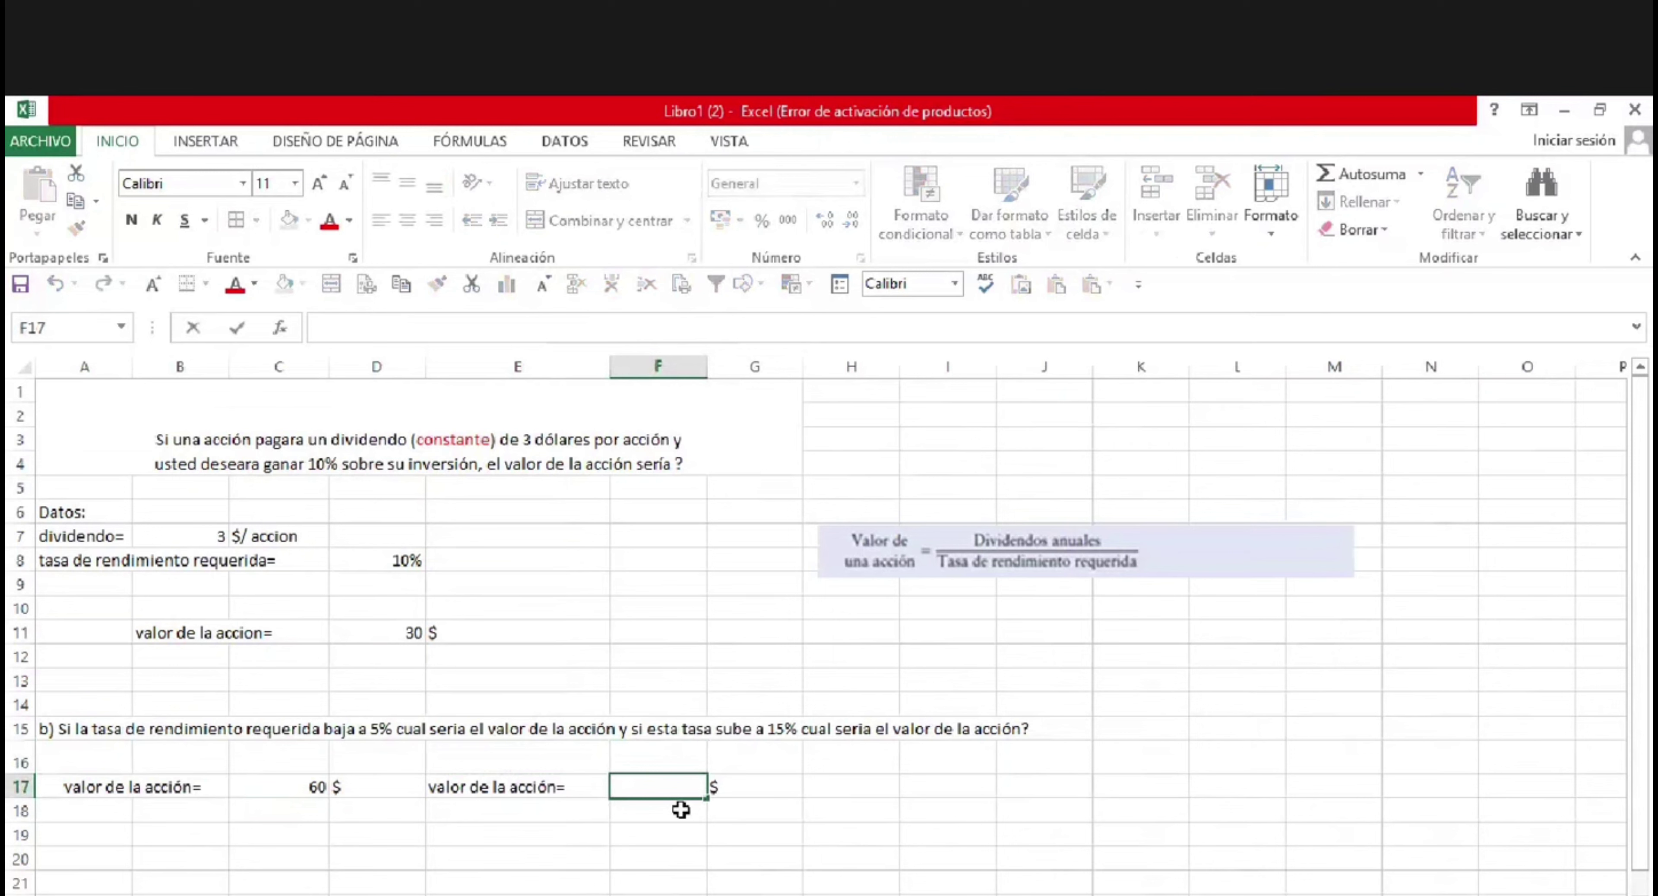
pyautogui.write('=')
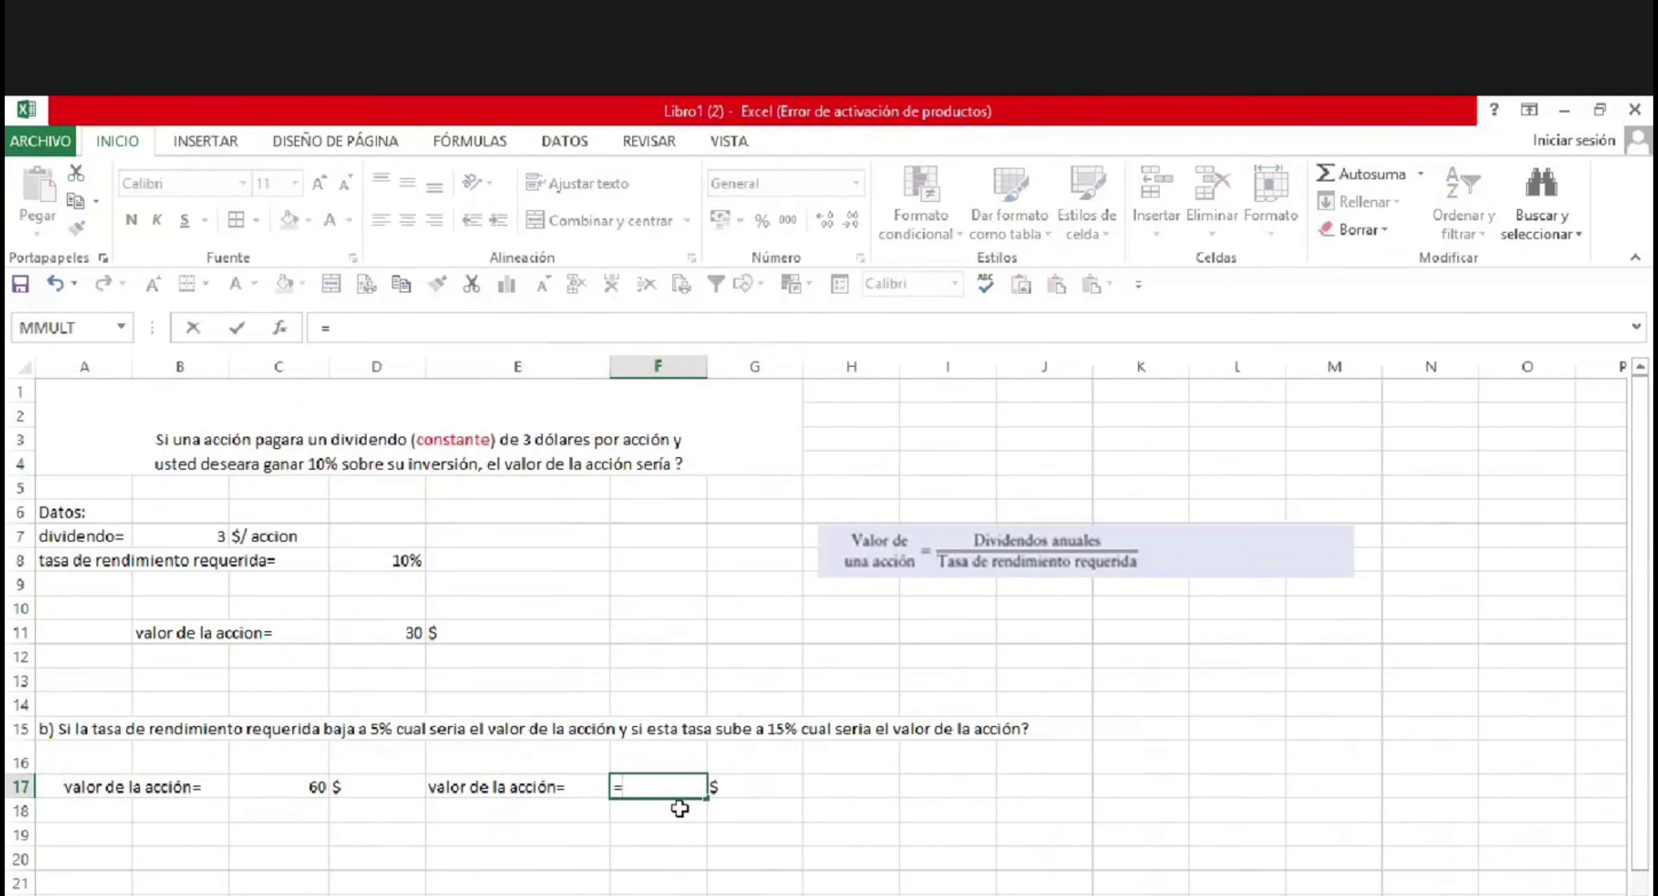
pyautogui.click(200, 532)
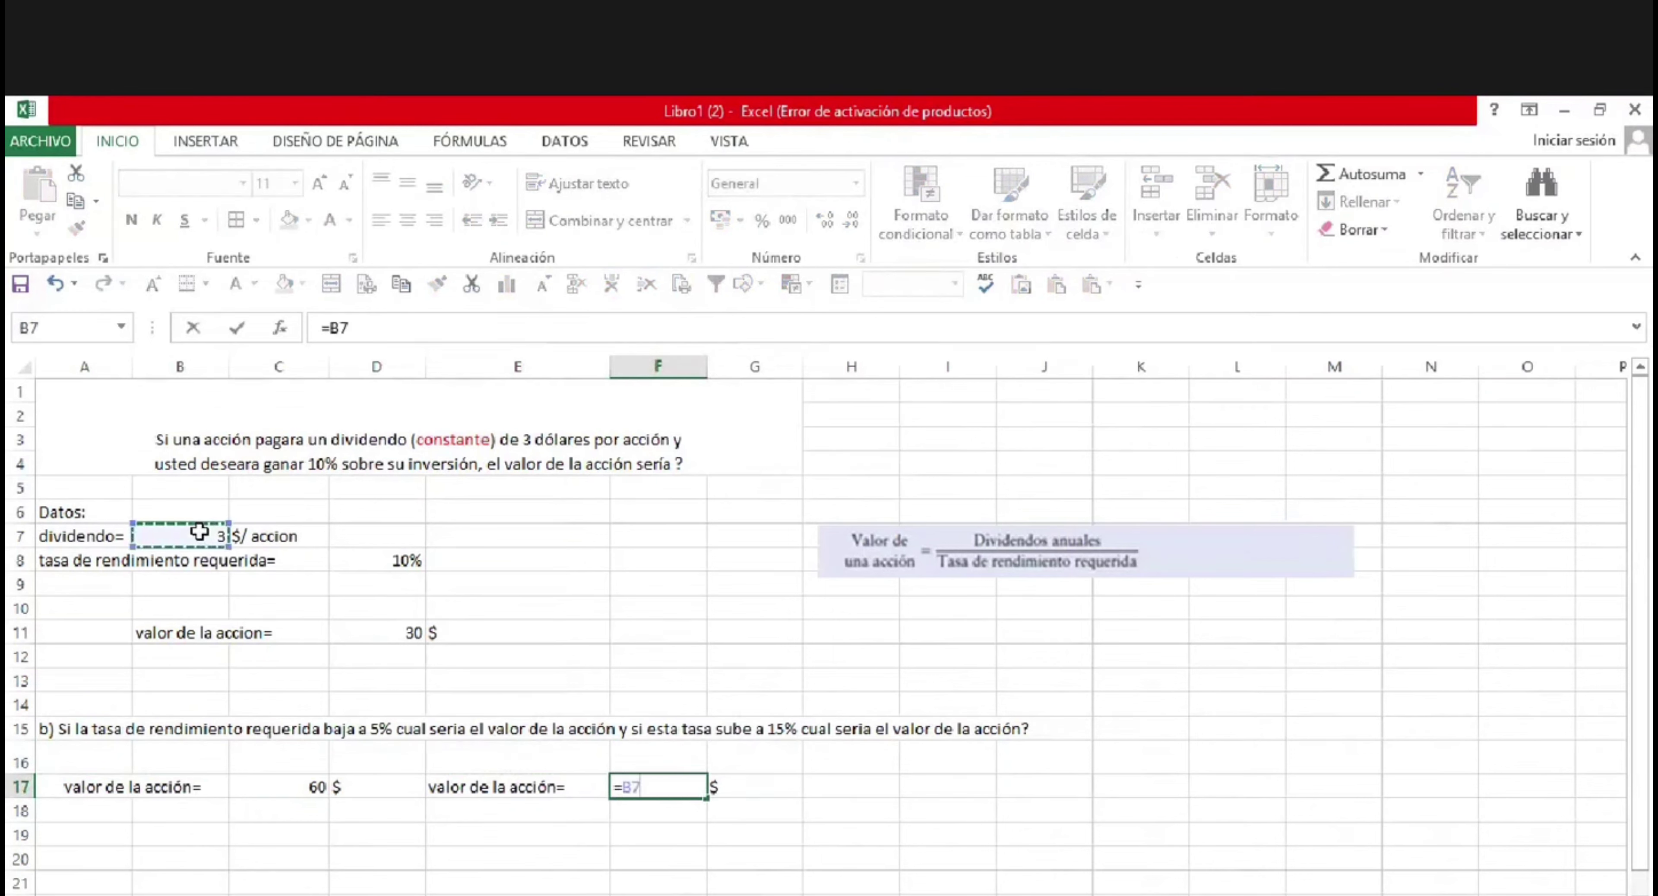
pyautogui.write('/')
pyautogui.write('0')
pyautogui.write('.15')
pyautogui.press('Return')
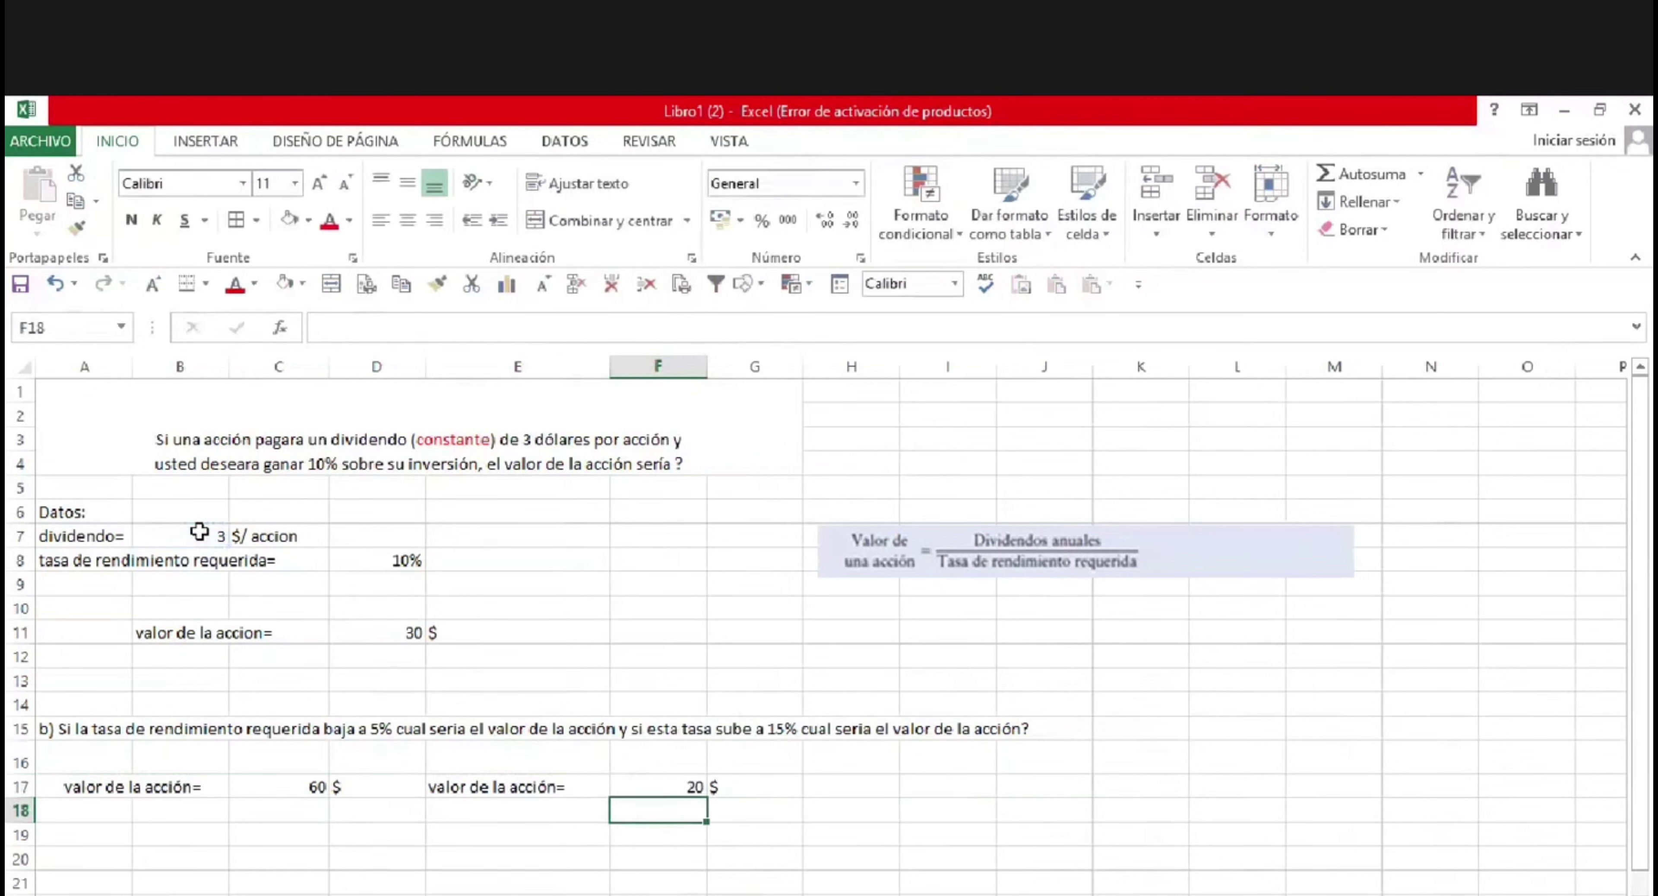
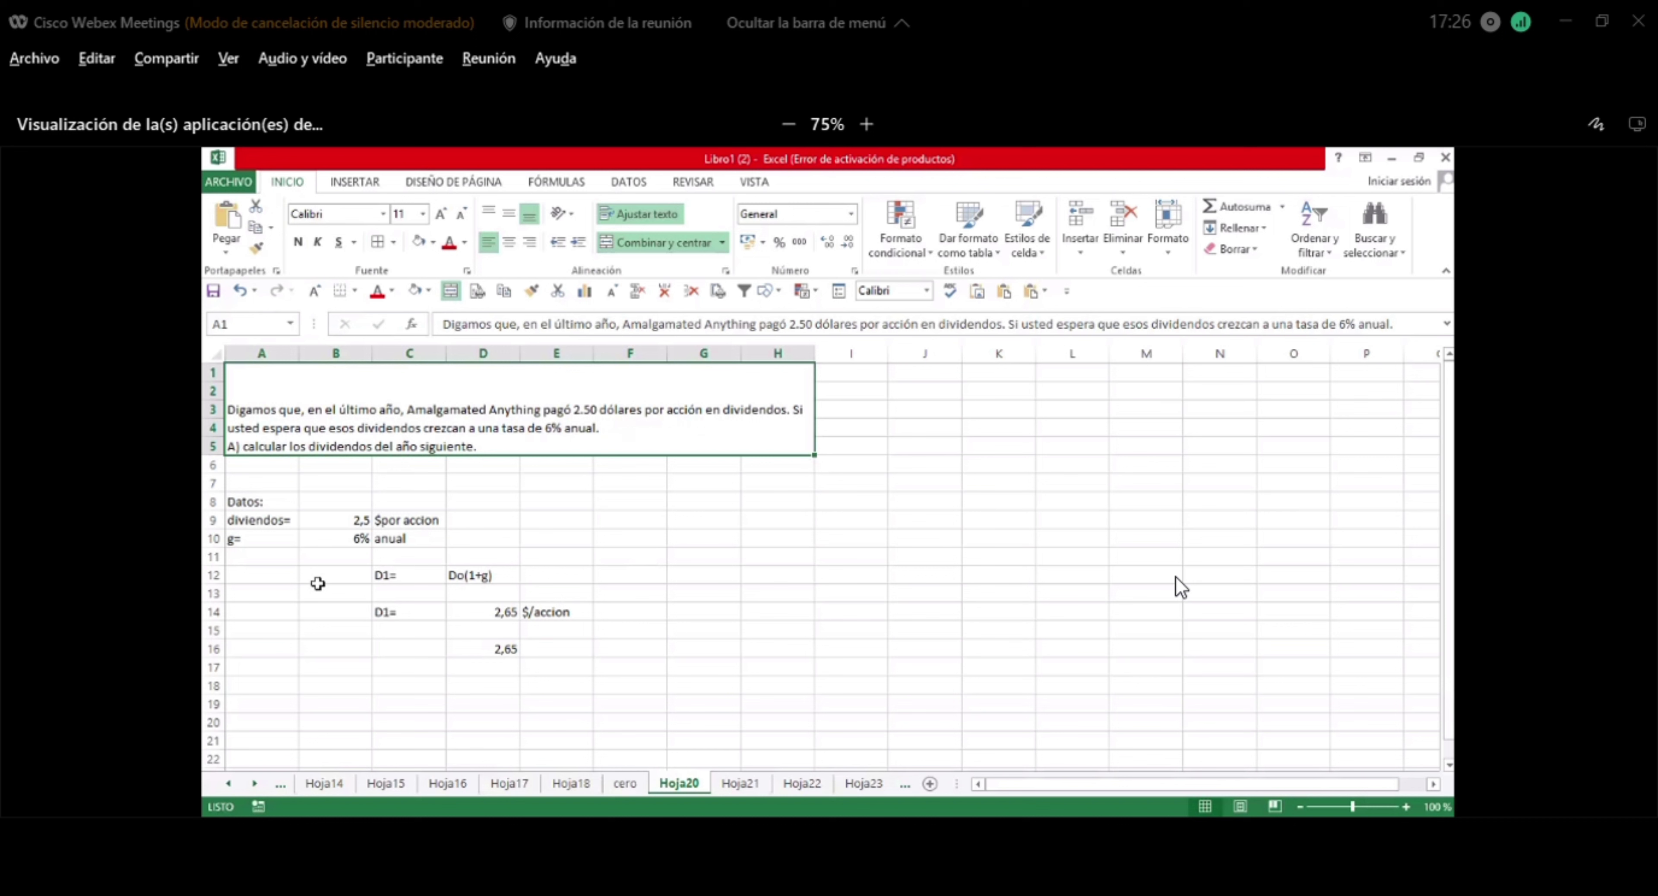
# Review the dividend and annual growth rate g under Datos in rows 9 and 10 of Hoja20.
pyautogui.click(257, 521)
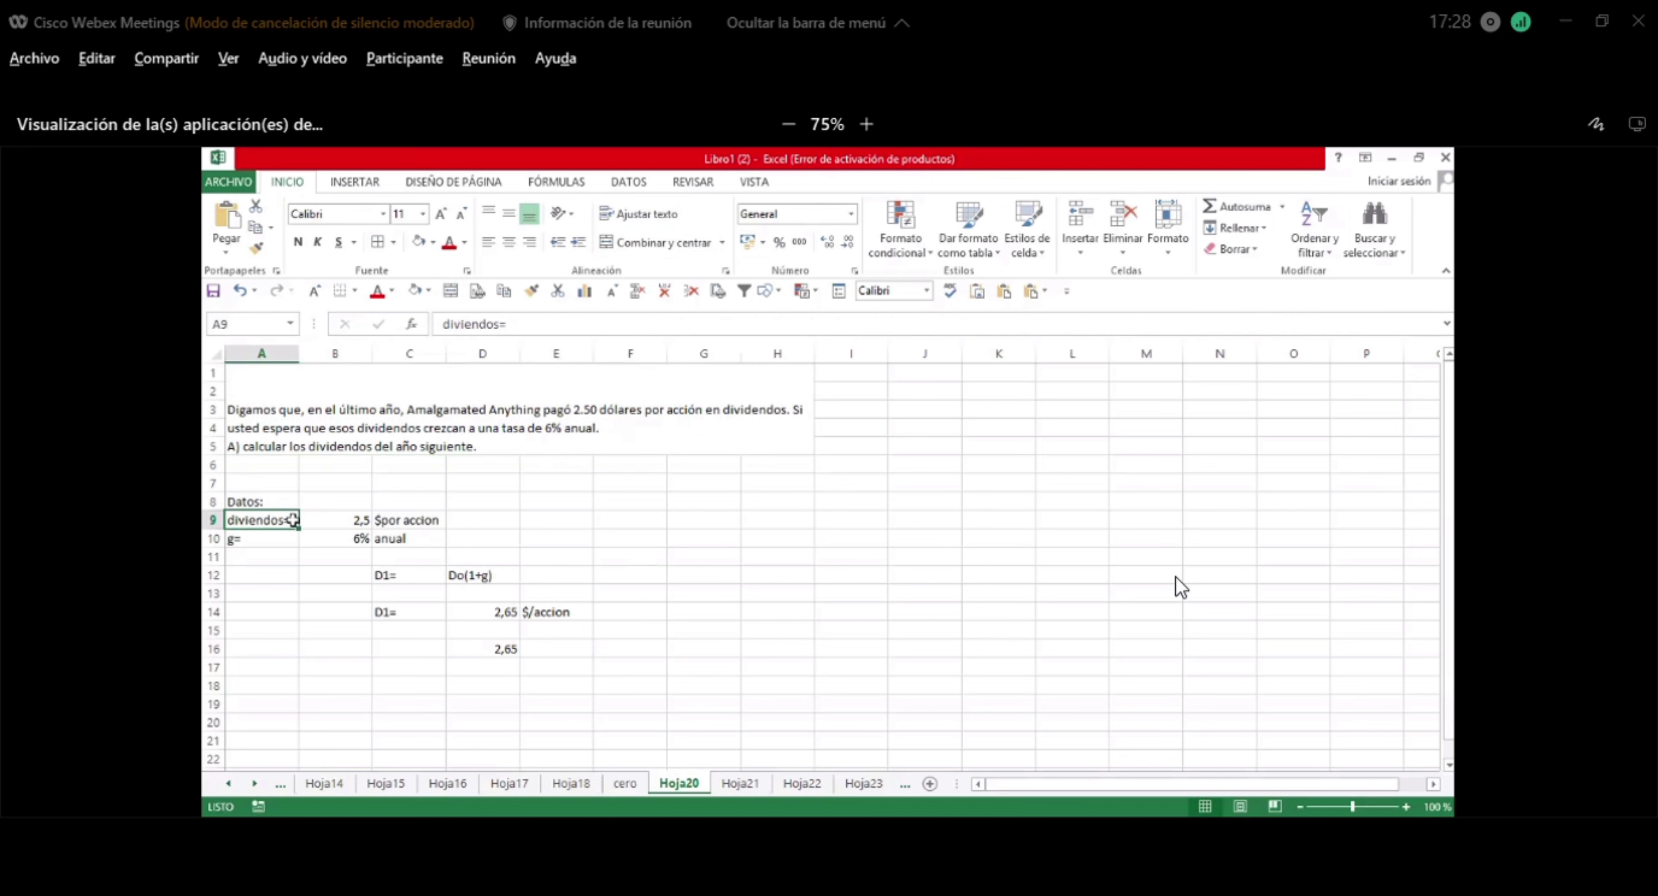
pyautogui.click(355, 520)
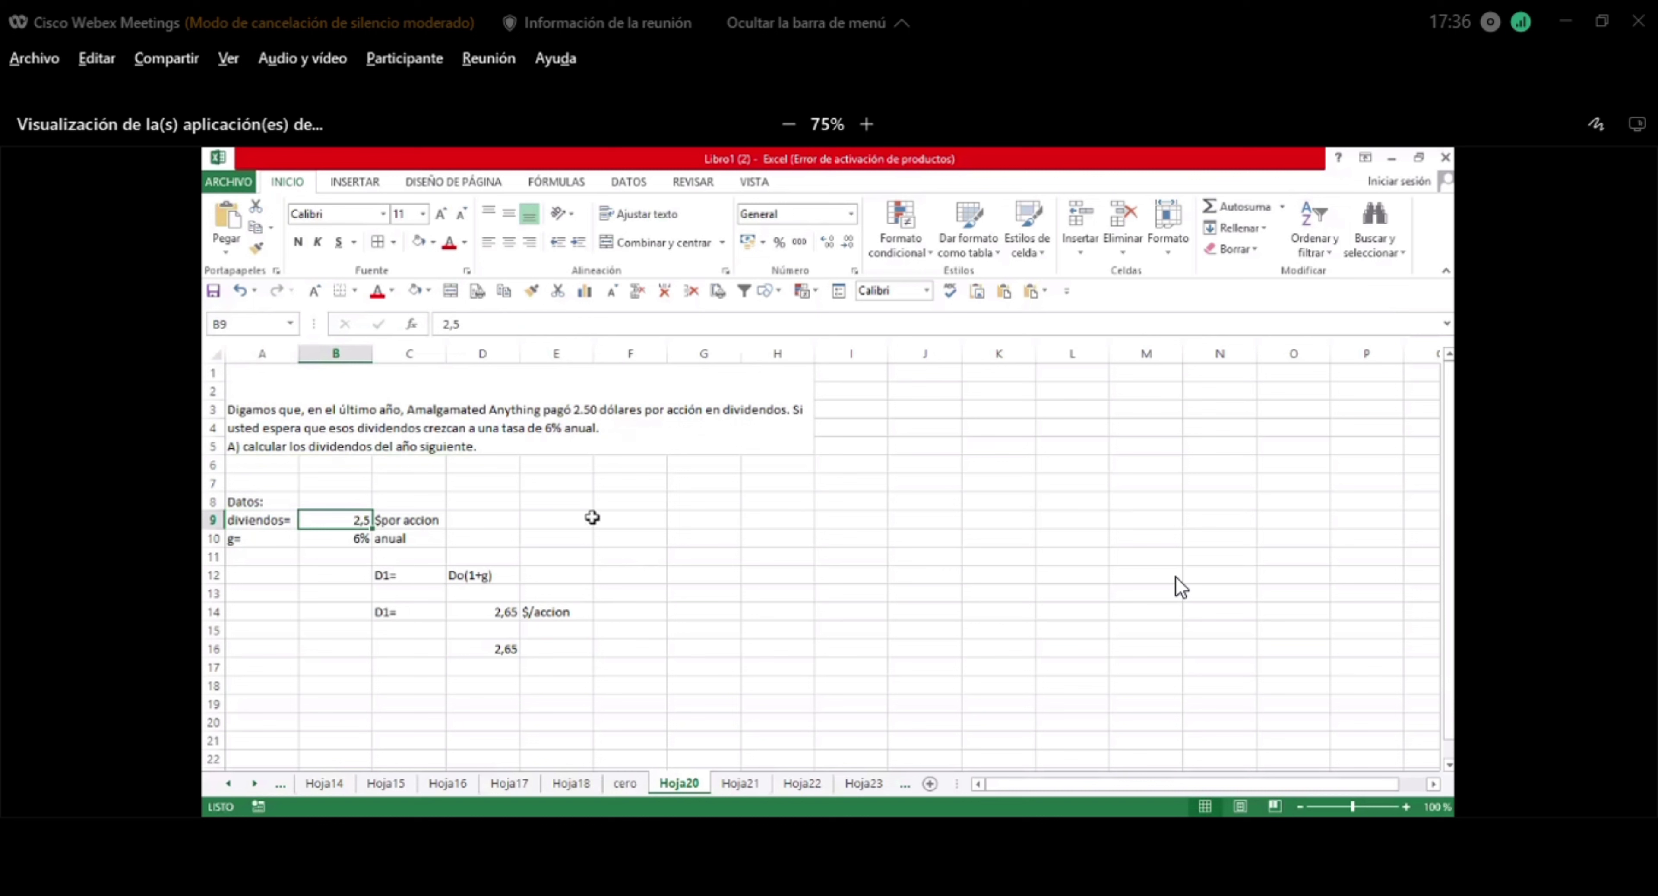
pyautogui.click(256, 545)
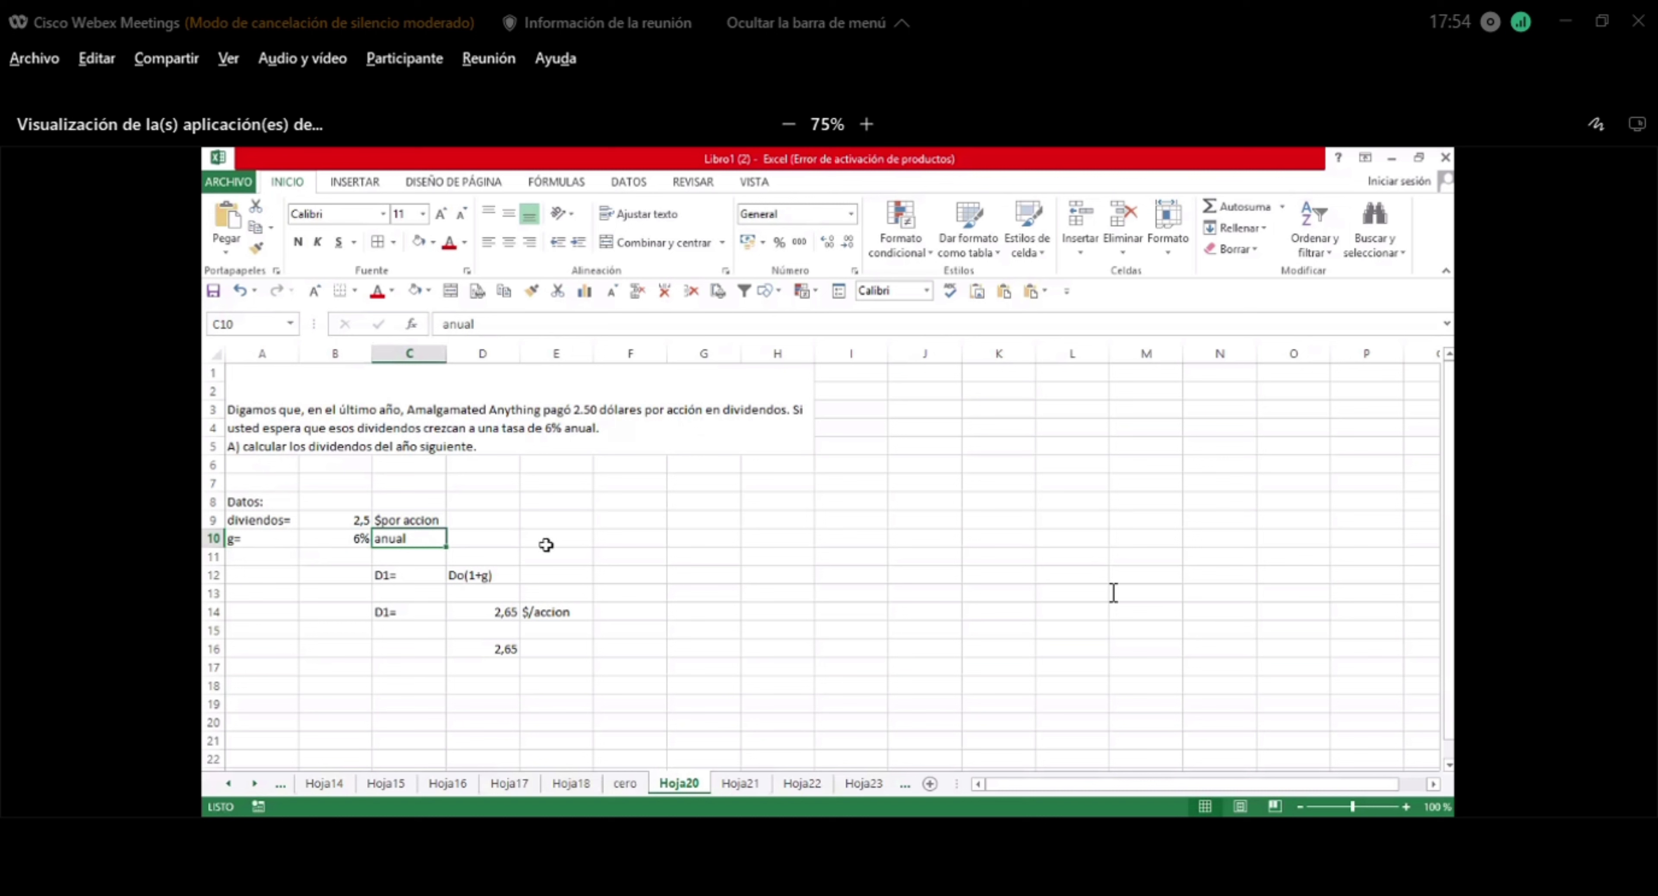
pyautogui.click(560, 589)
# Highlight the next-year dividend formula D1= Do(1+g) in C12:D12 with a yellow fill.
pyautogui.click(400, 574)
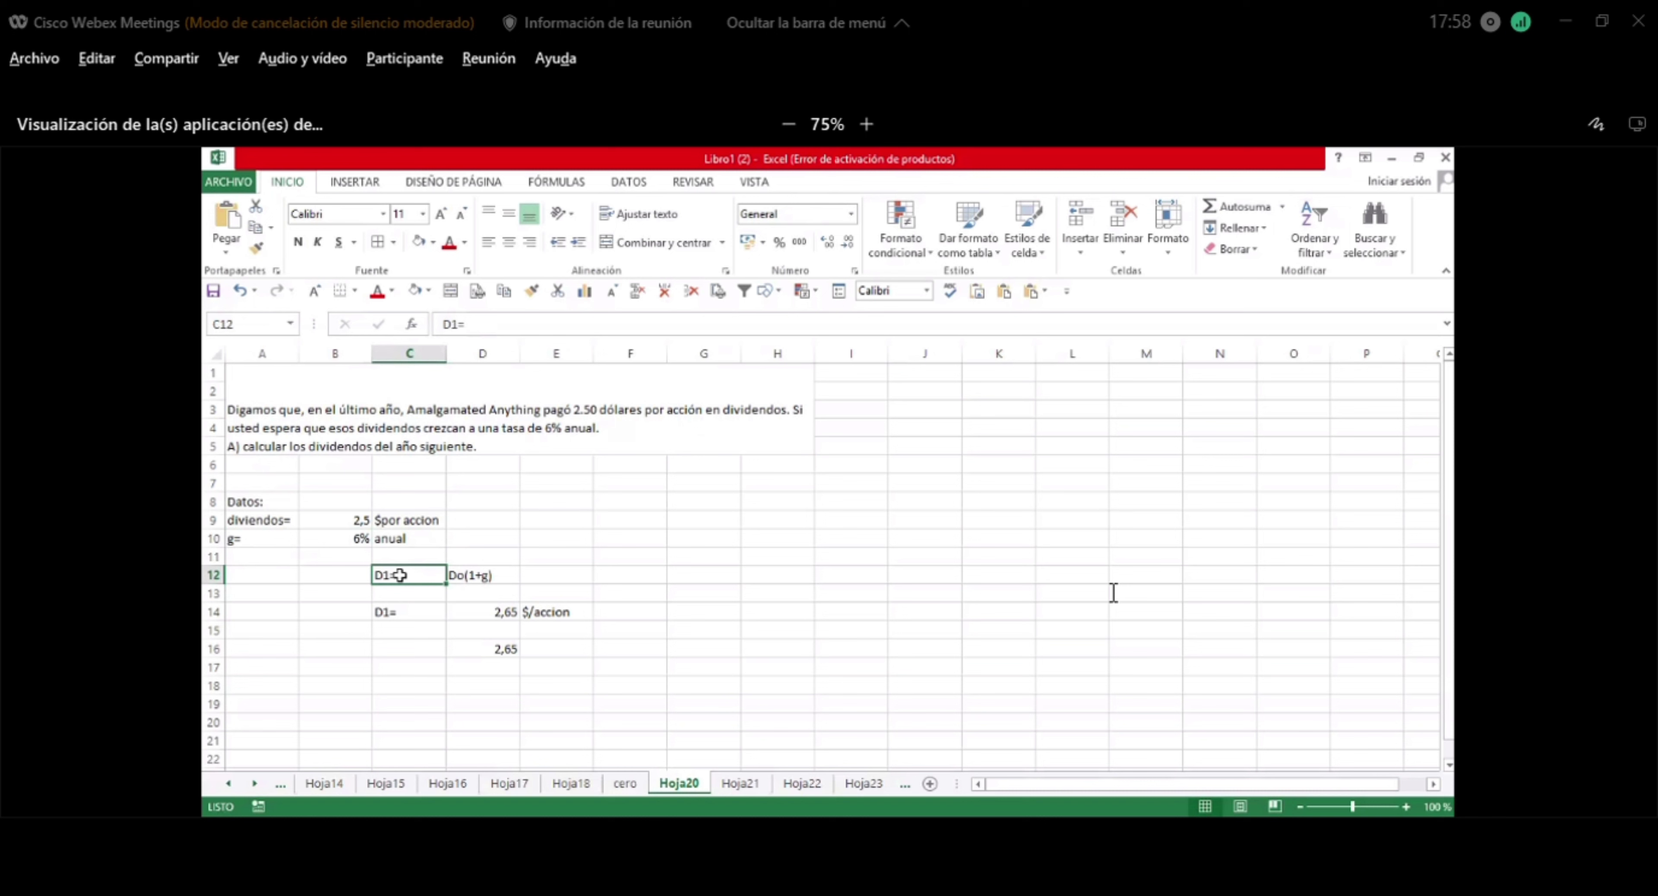
pyautogui.moveTo(400, 575); pyautogui.dragTo(499, 577)
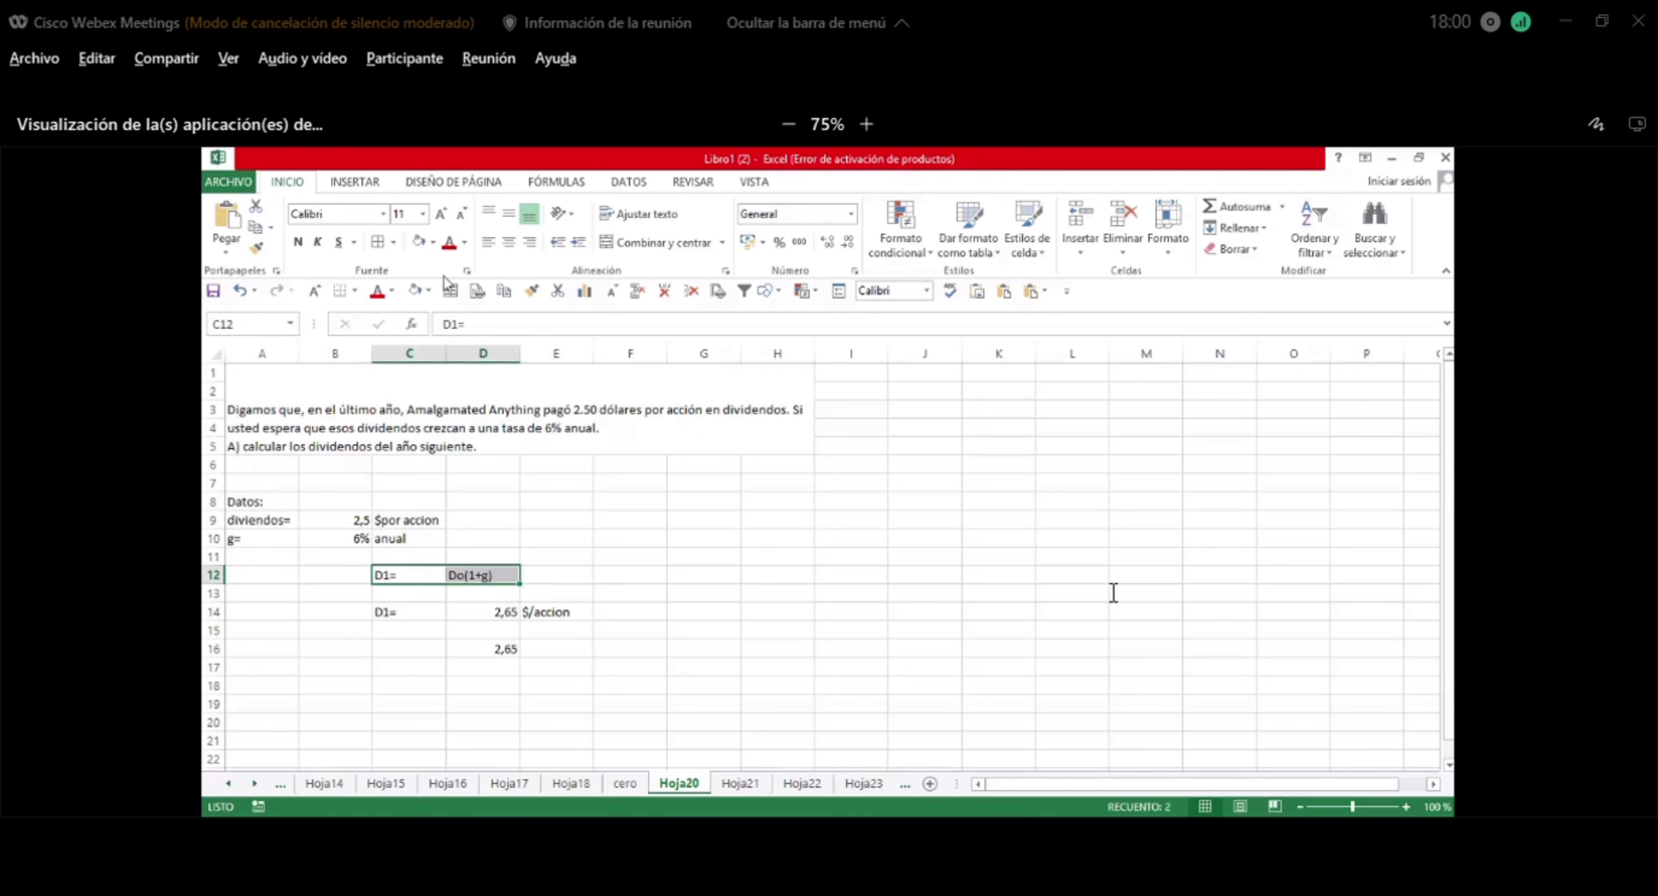
pyautogui.click(433, 243)
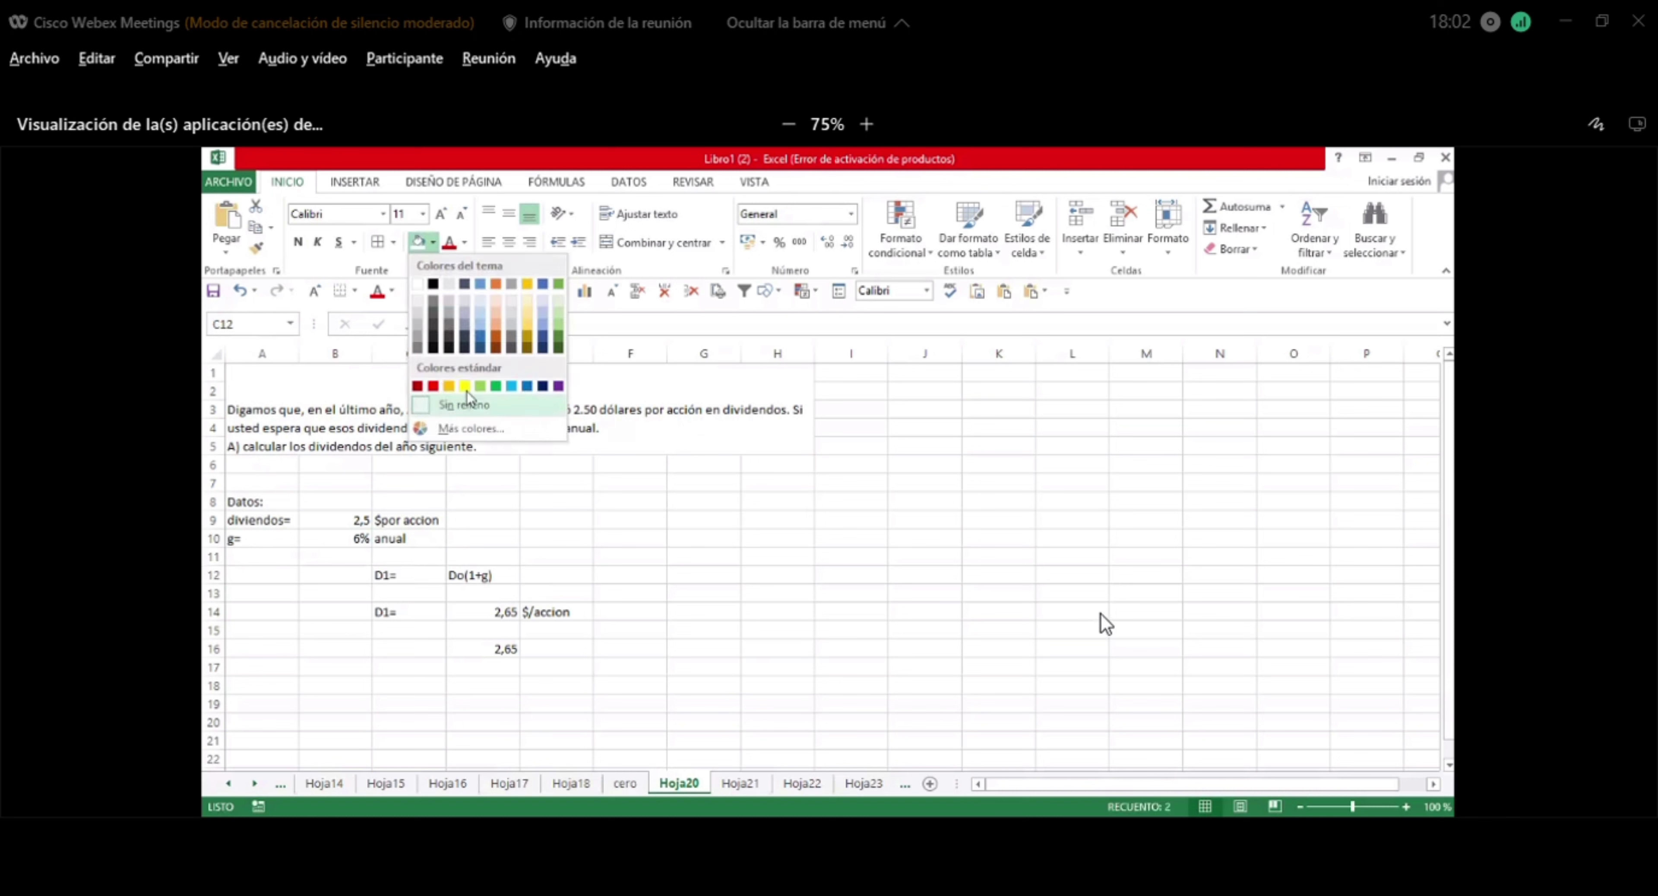
pyautogui.click(464, 385)
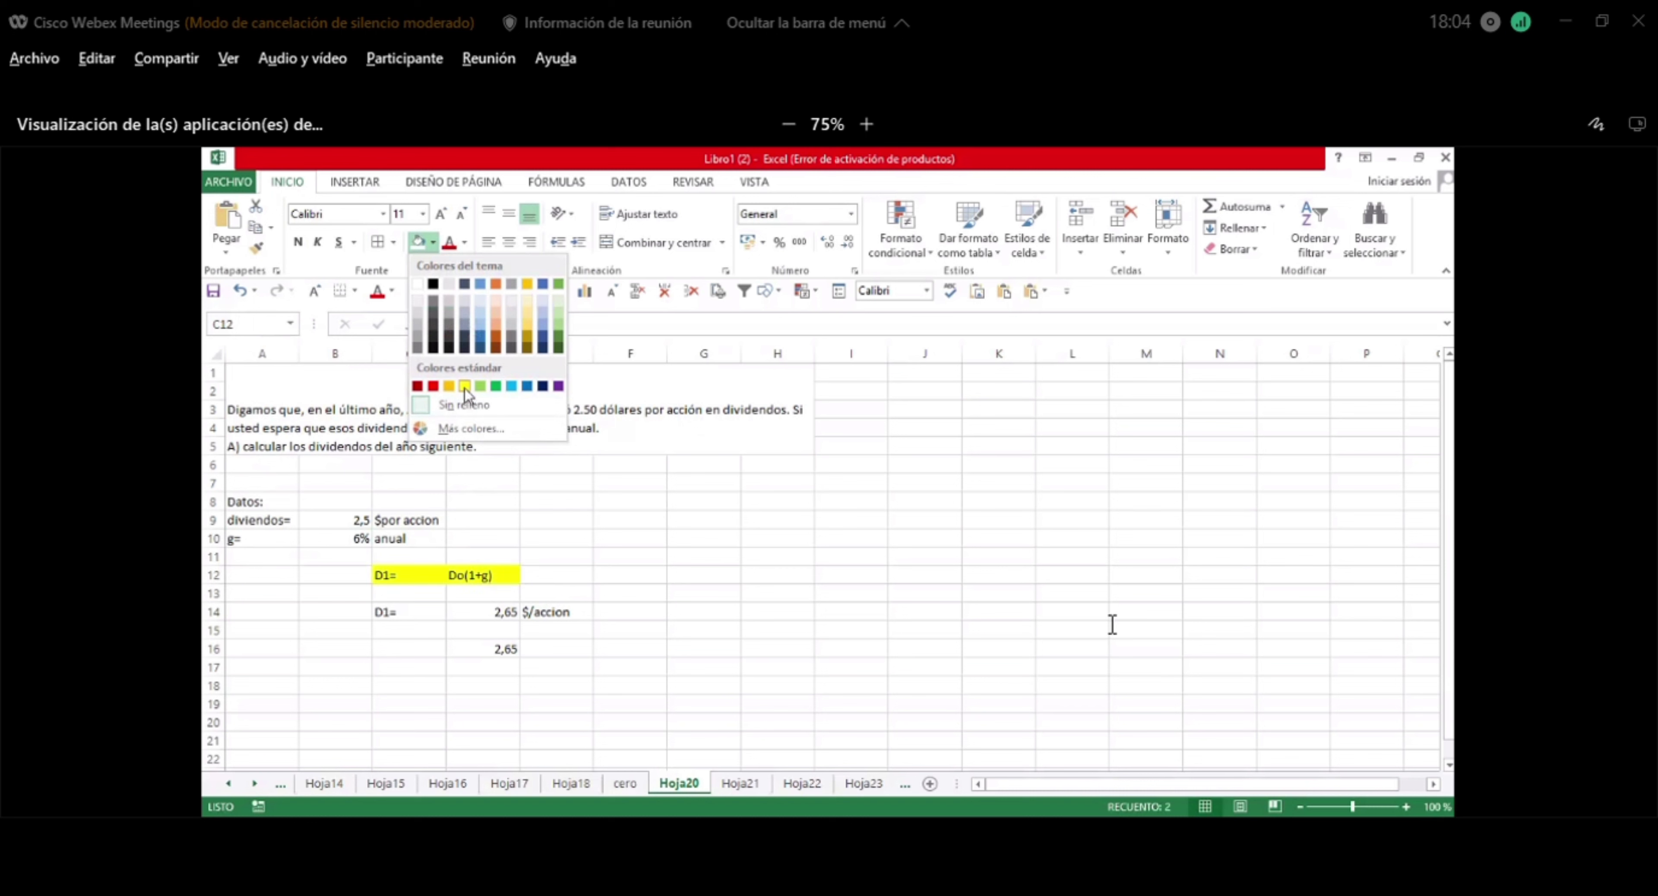
pyautogui.click(628, 576)
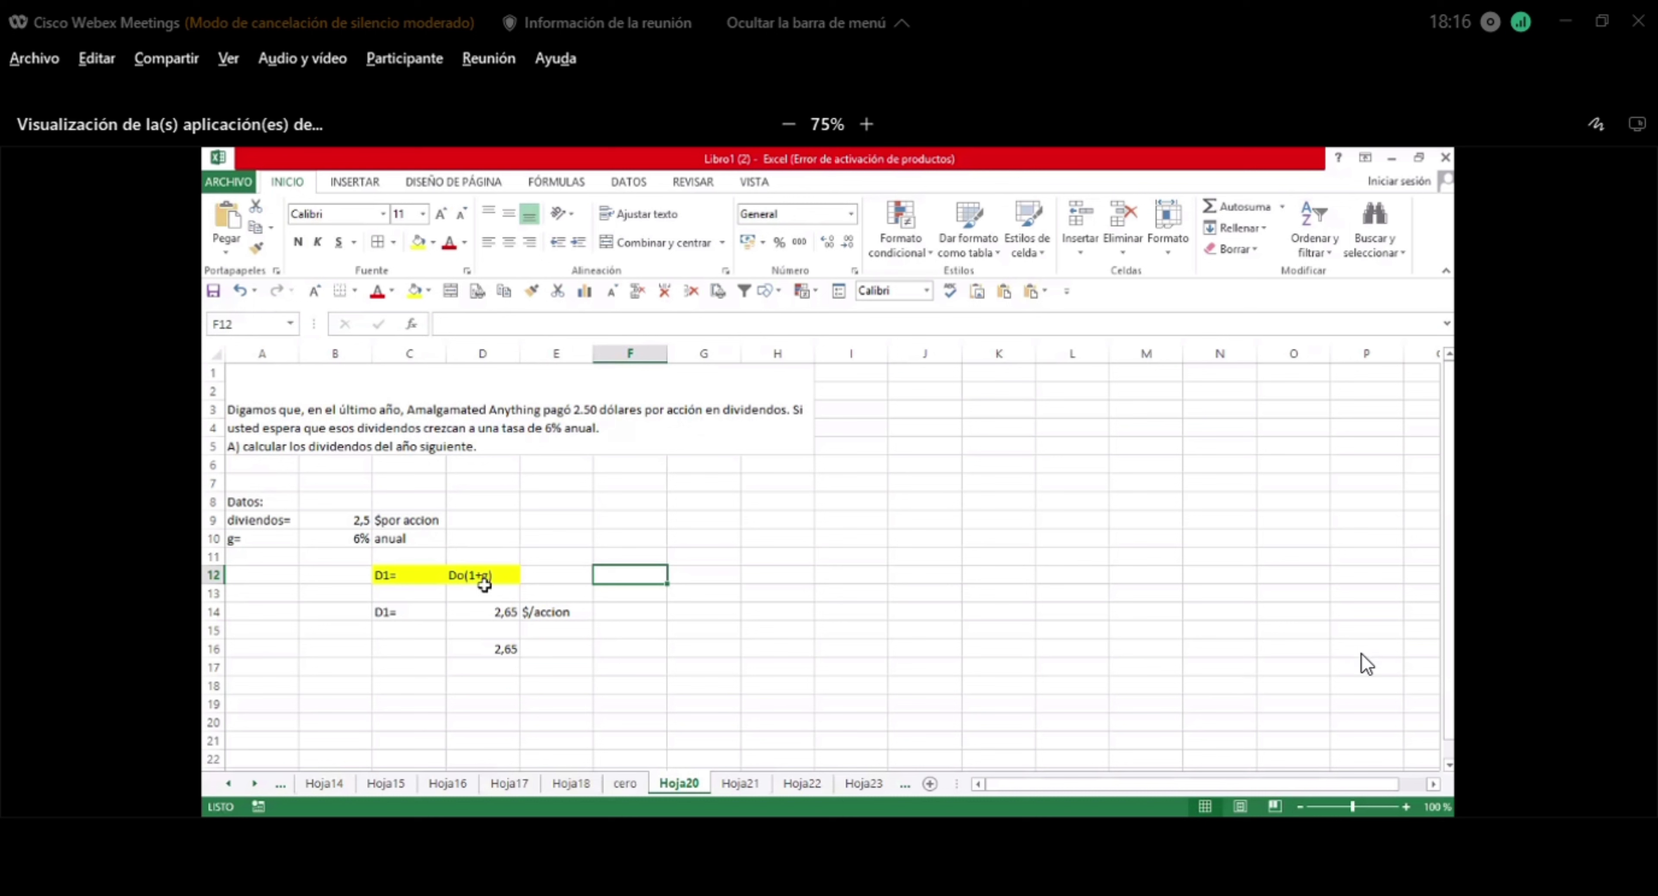
# Inspect the growth rate in B10 and the D1 calculation in C14 and D14.
pyautogui.click(347, 541)
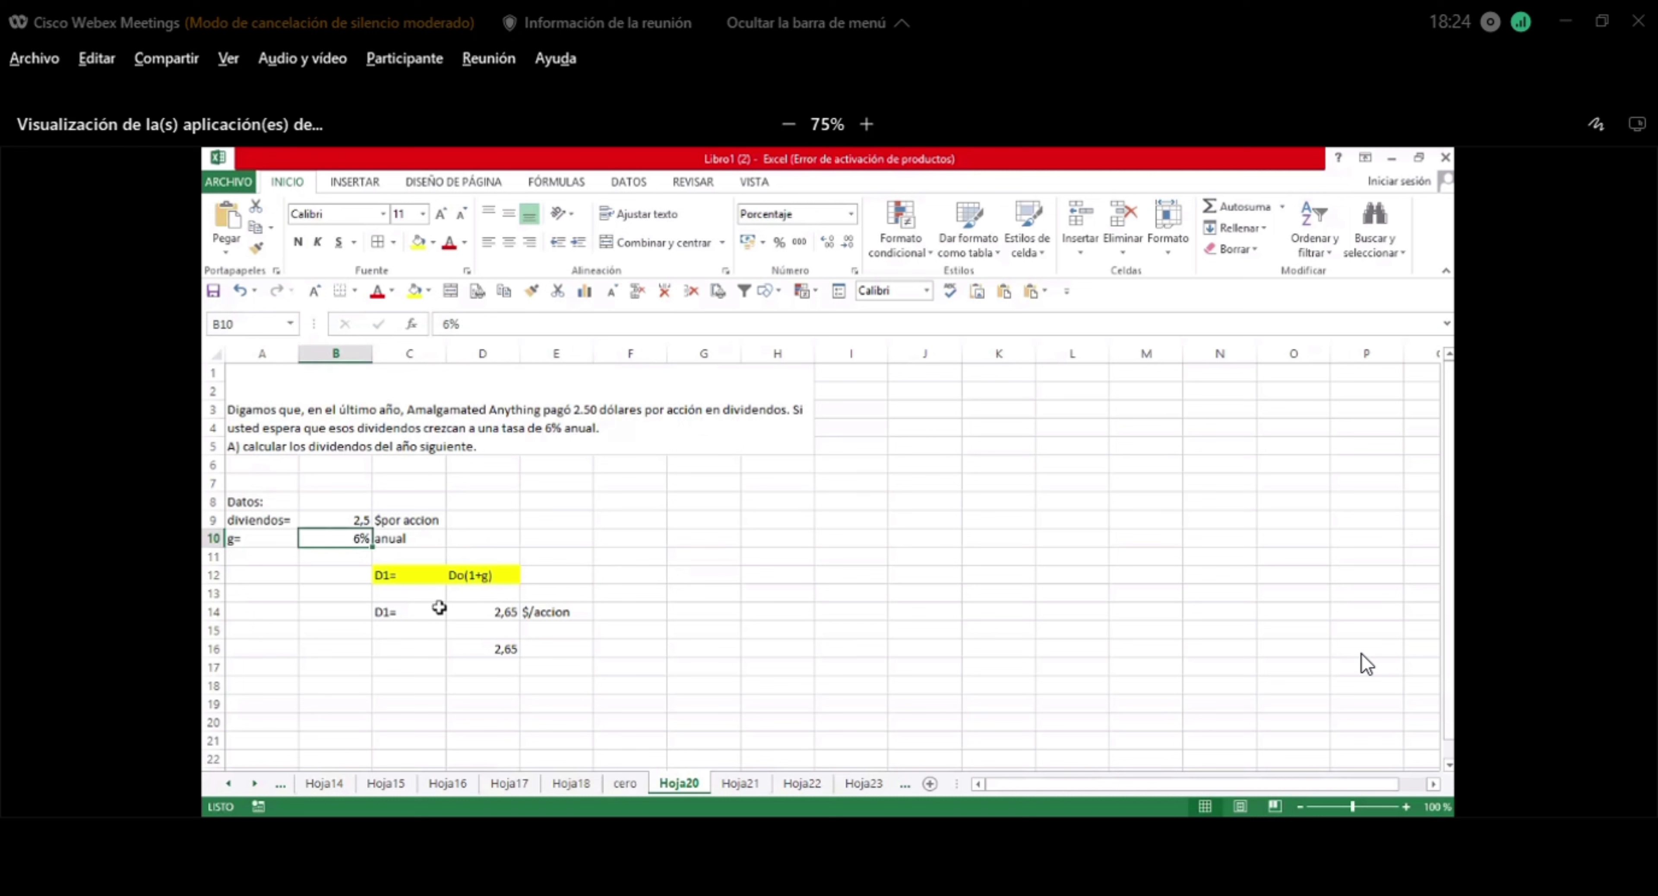
pyautogui.click(408, 611)
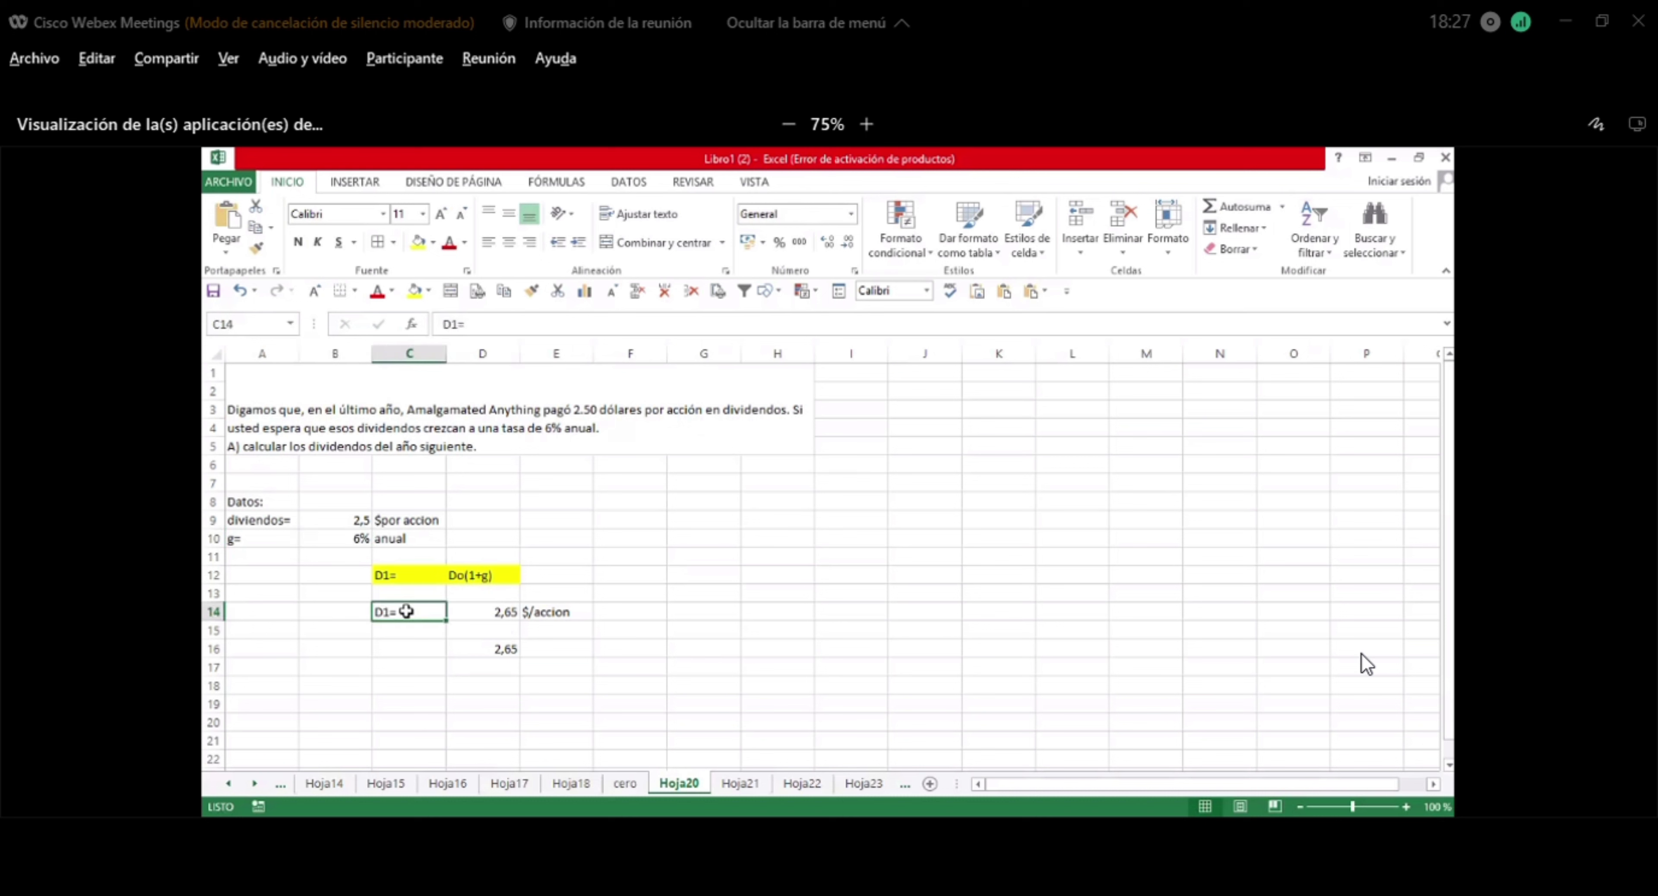
pyautogui.doubleClick(500, 612)
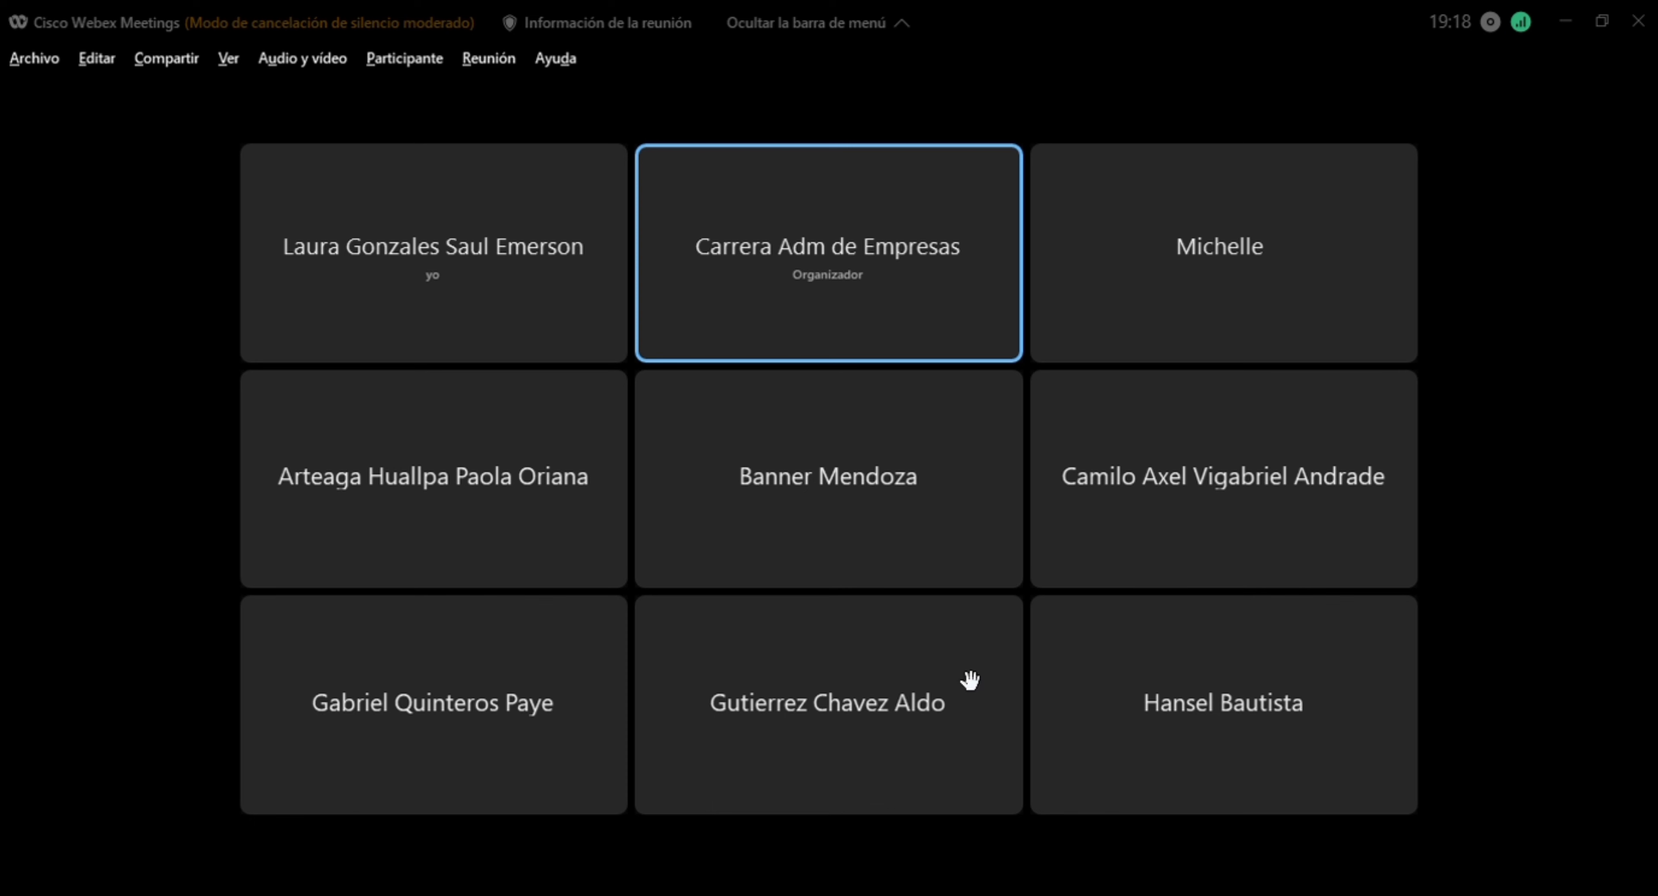
# Switch between Hoja20 and Hoja21 to compare the next-year dividend exercise with the growing-dividend share value exercise.
pyautogui.click(575, 859)
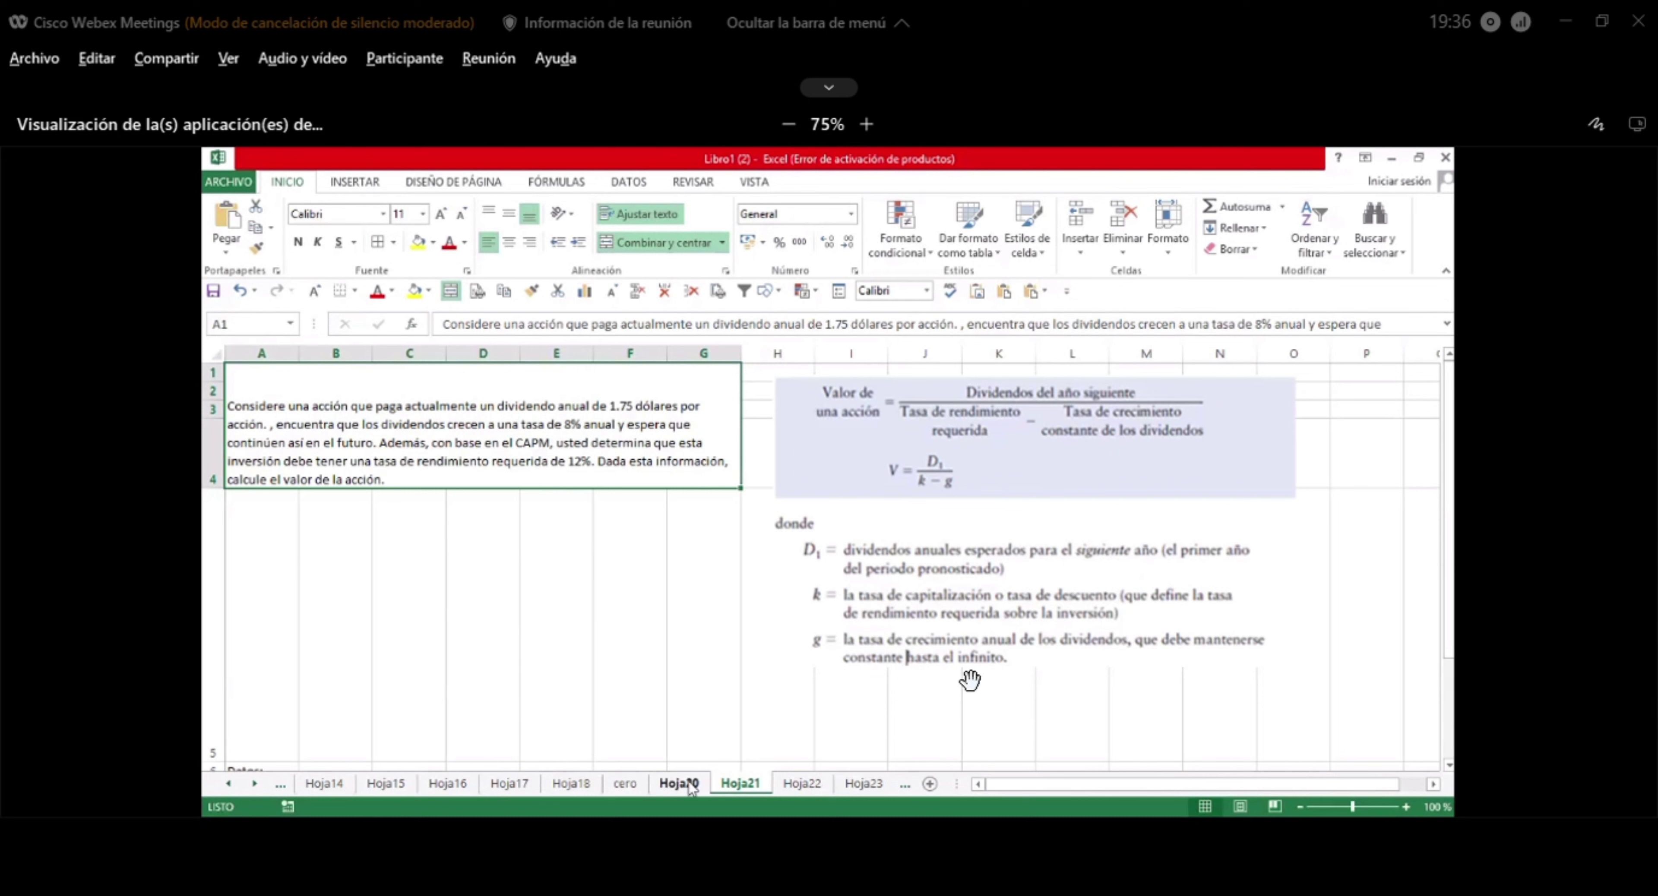
pyautogui.click(687, 784)
pyautogui.click(643, 555)
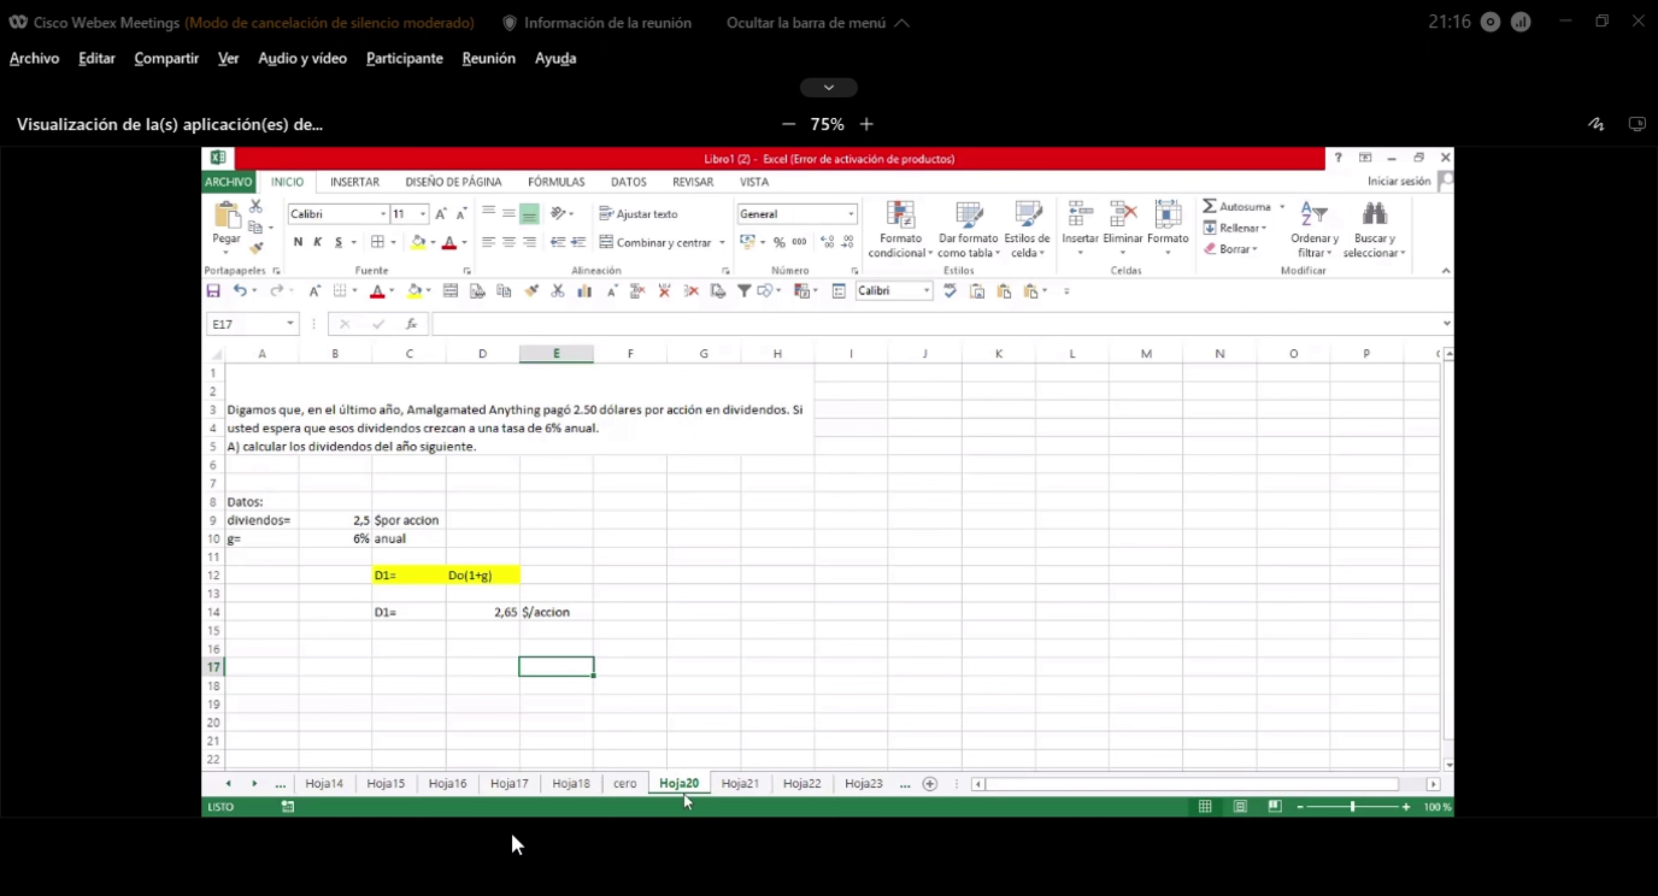
pyautogui.click(735, 785)
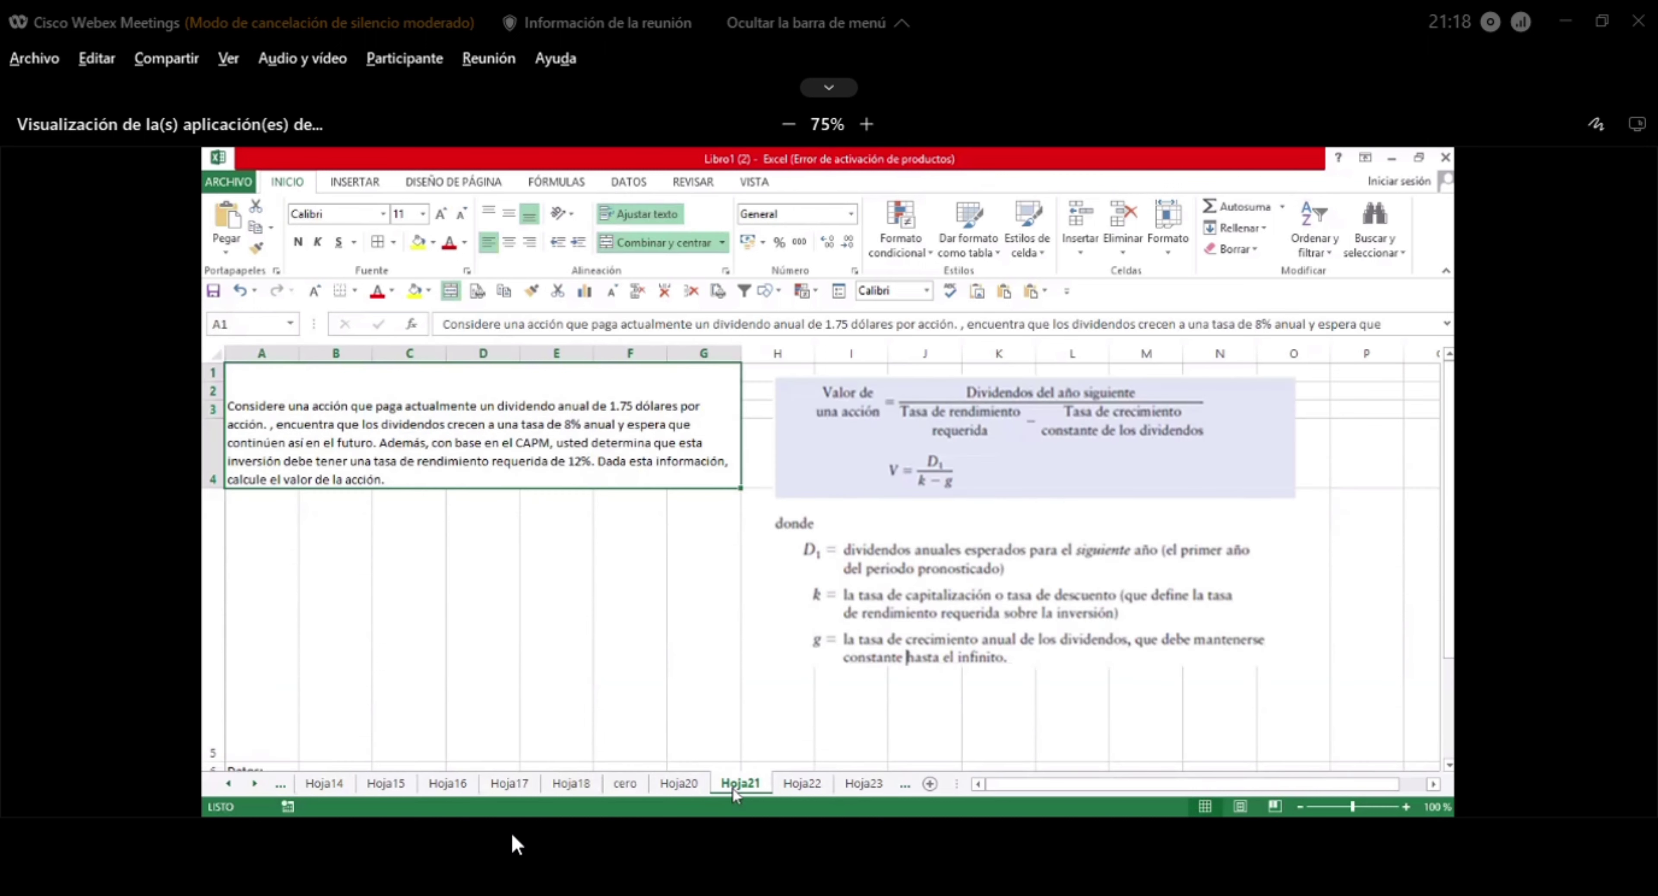
pyautogui.click(679, 785)
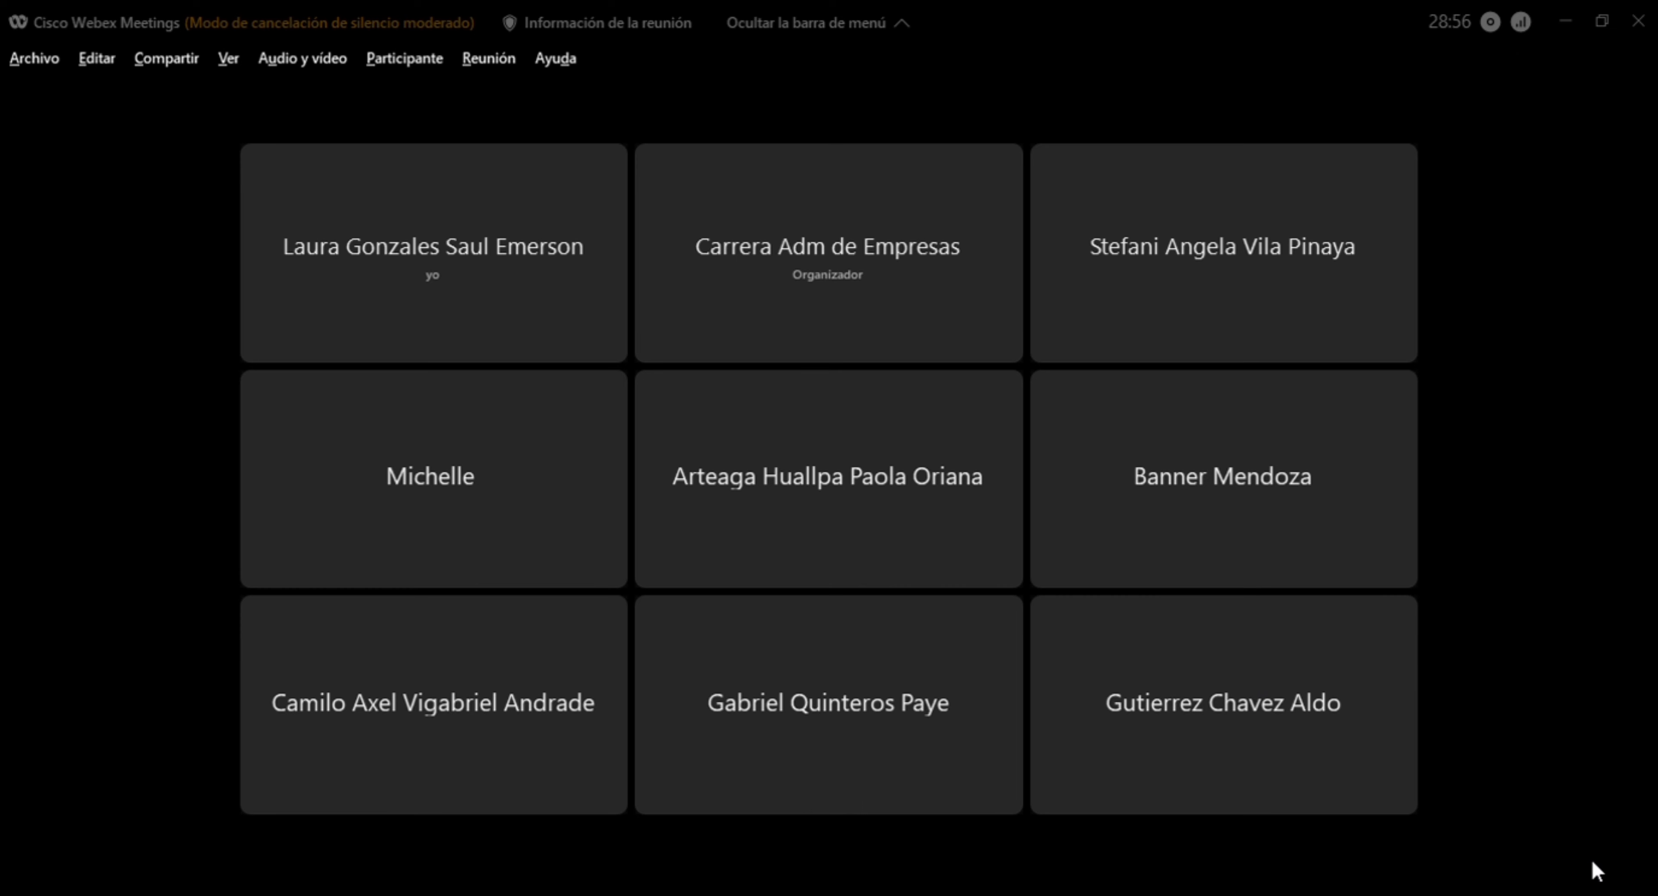
# Open the Webex meeting chat to check the participants' answers, and close it again.
pyautogui.click(1544, 857)
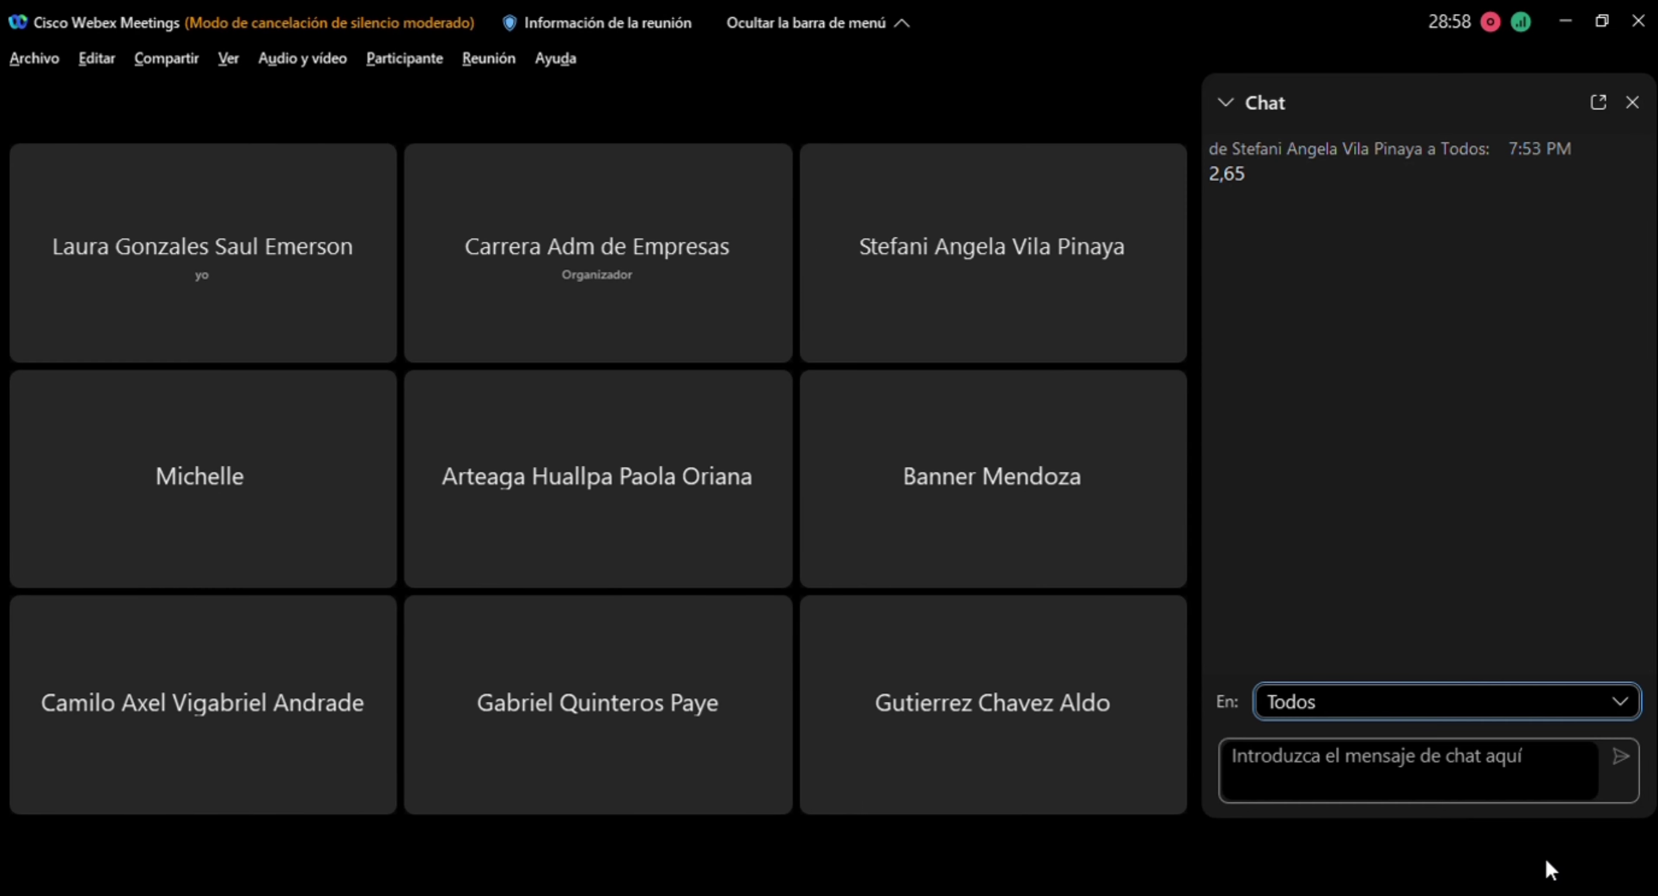
pyautogui.click(1543, 857)
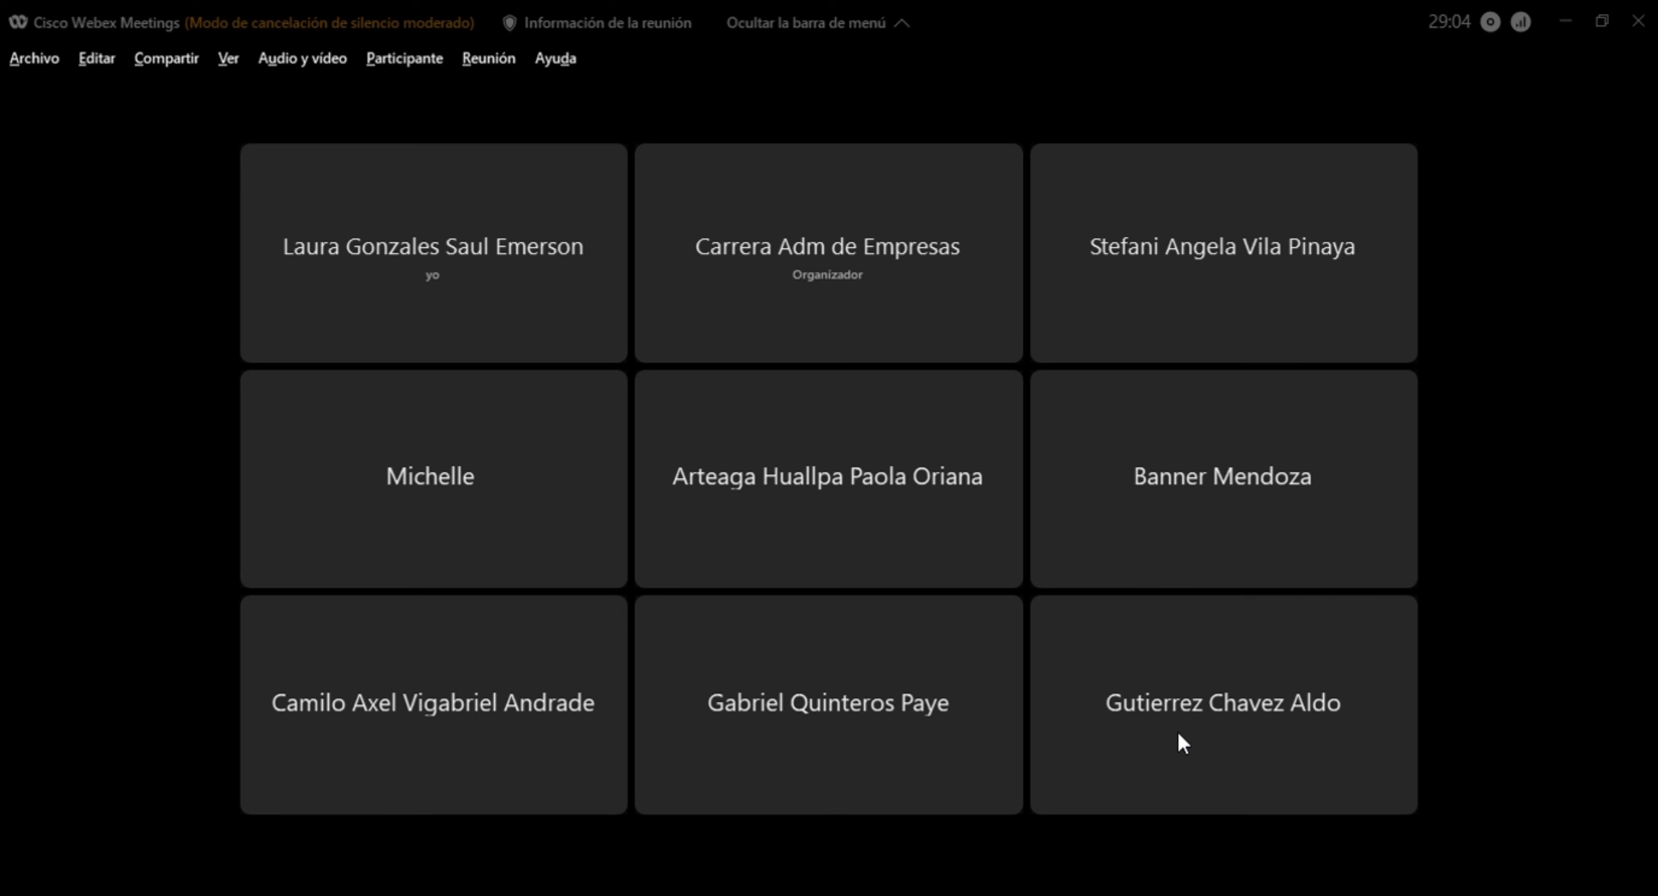
pyautogui.click(1543, 858)
pyautogui.click(1542, 850)
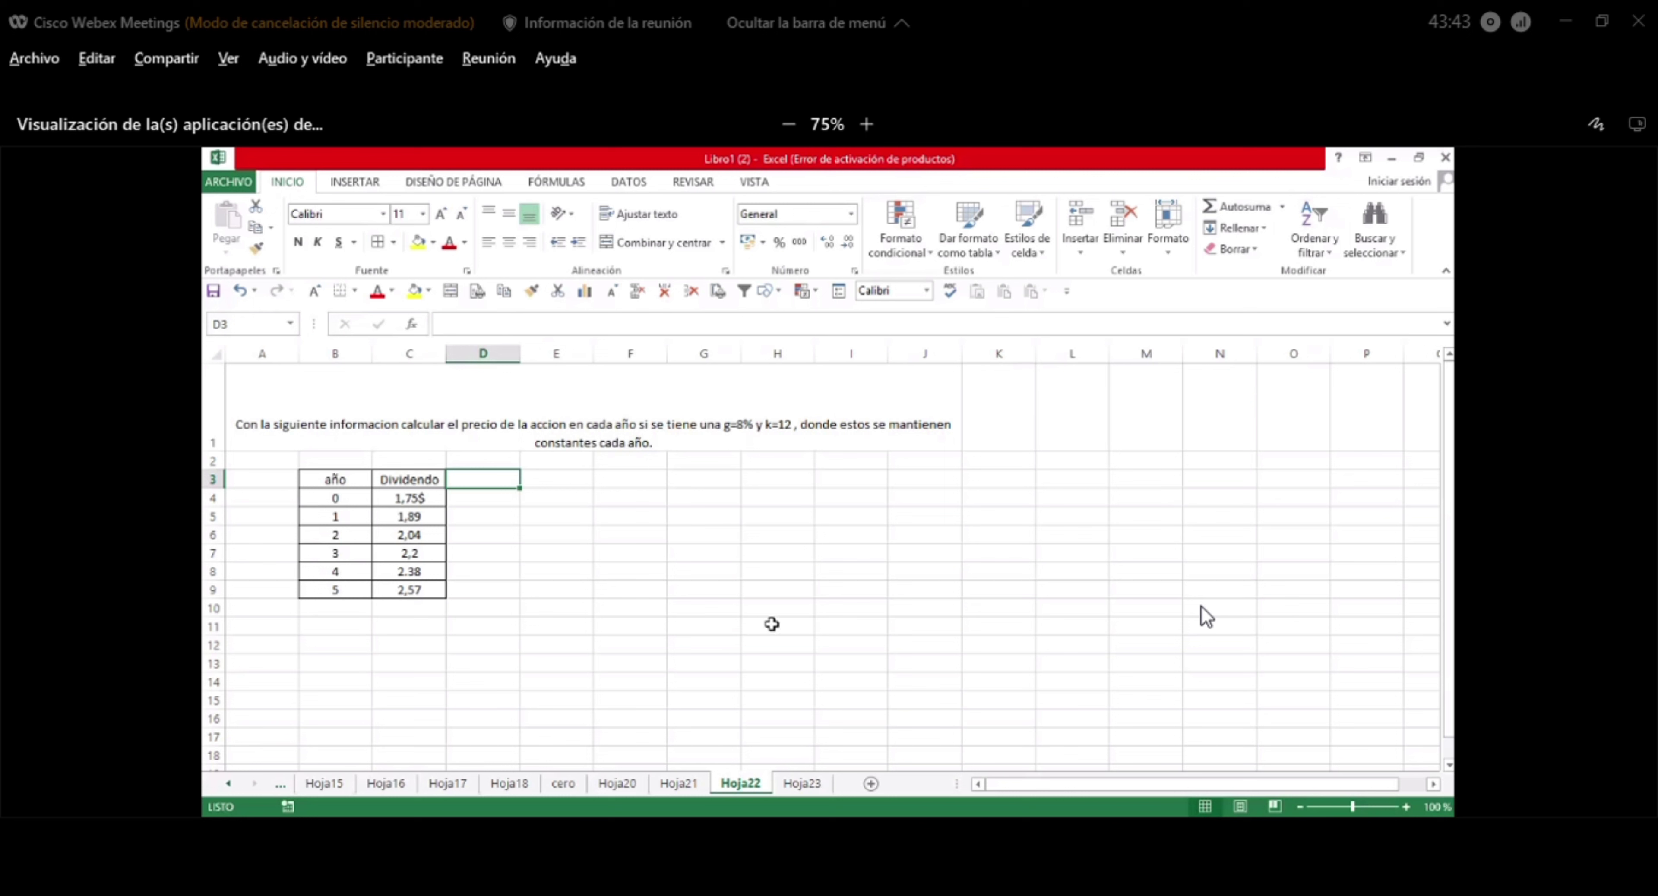
pyautogui.click(669, 651)
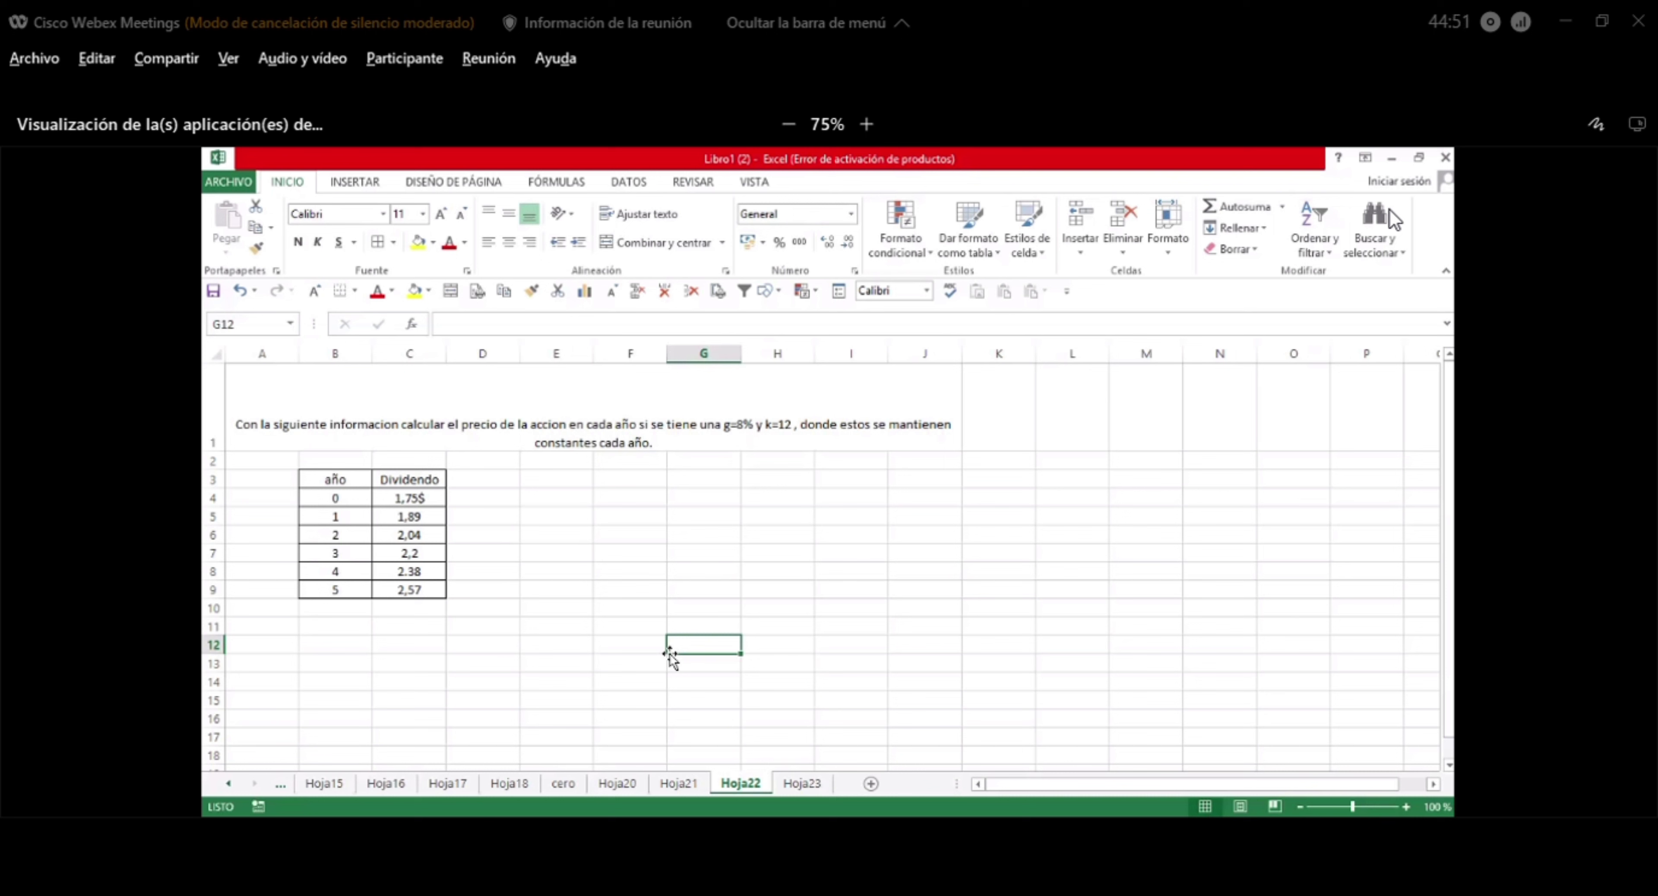
pyautogui.click(891, 532)
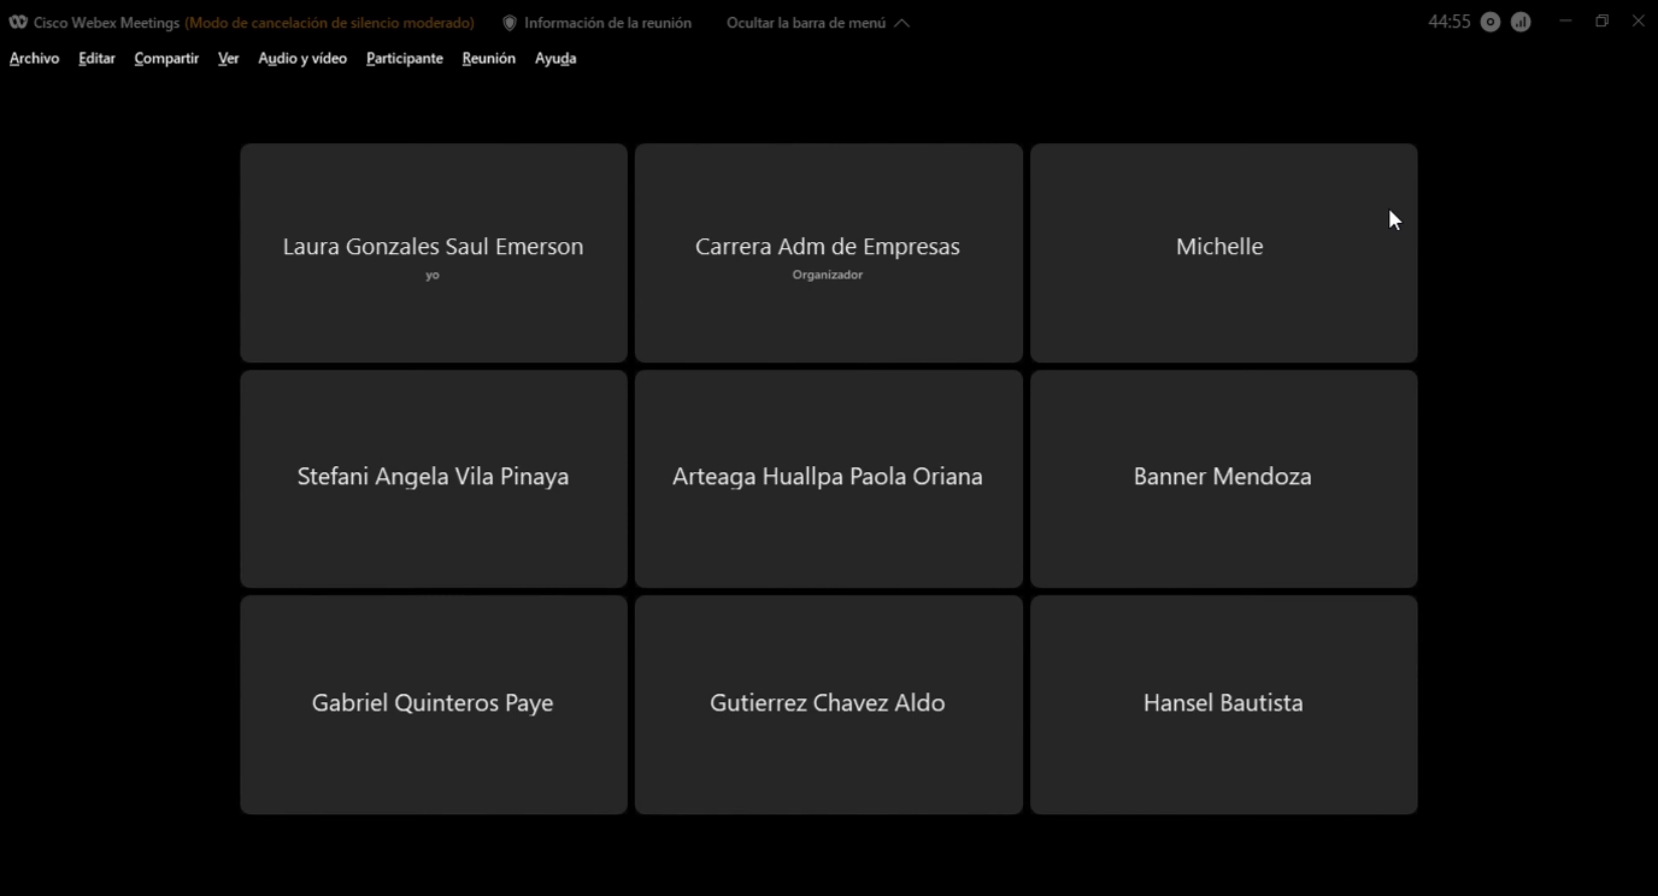
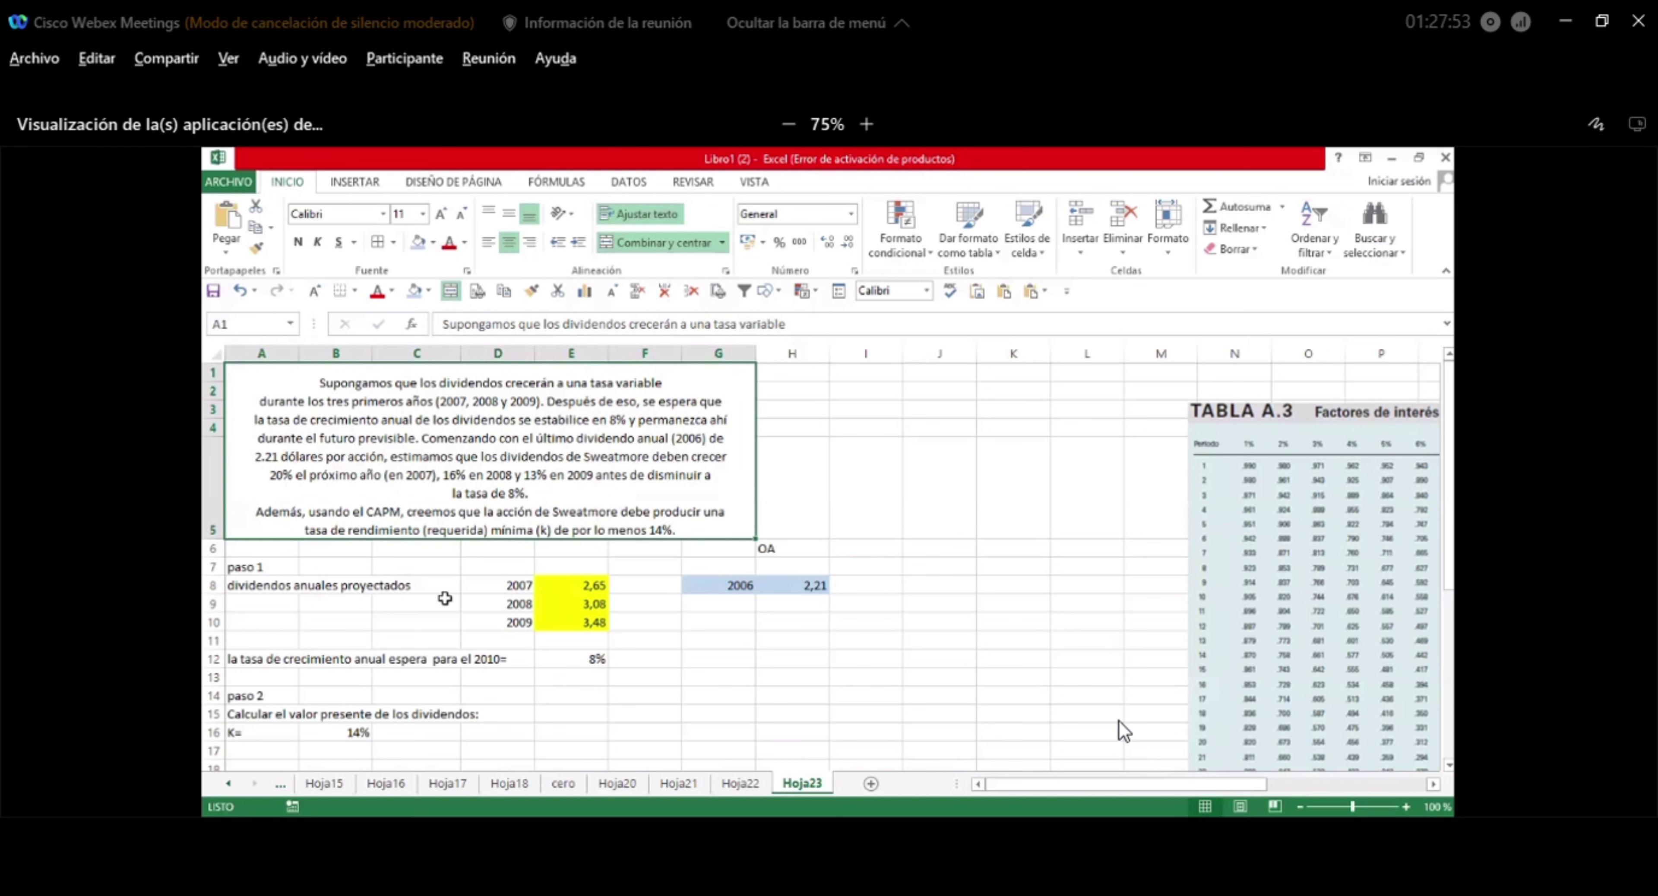
# Review the projected dividend years, the growth rate expected for 2010 and the variable-growth problem statement on Hoja23.
pyautogui.click(504, 603)
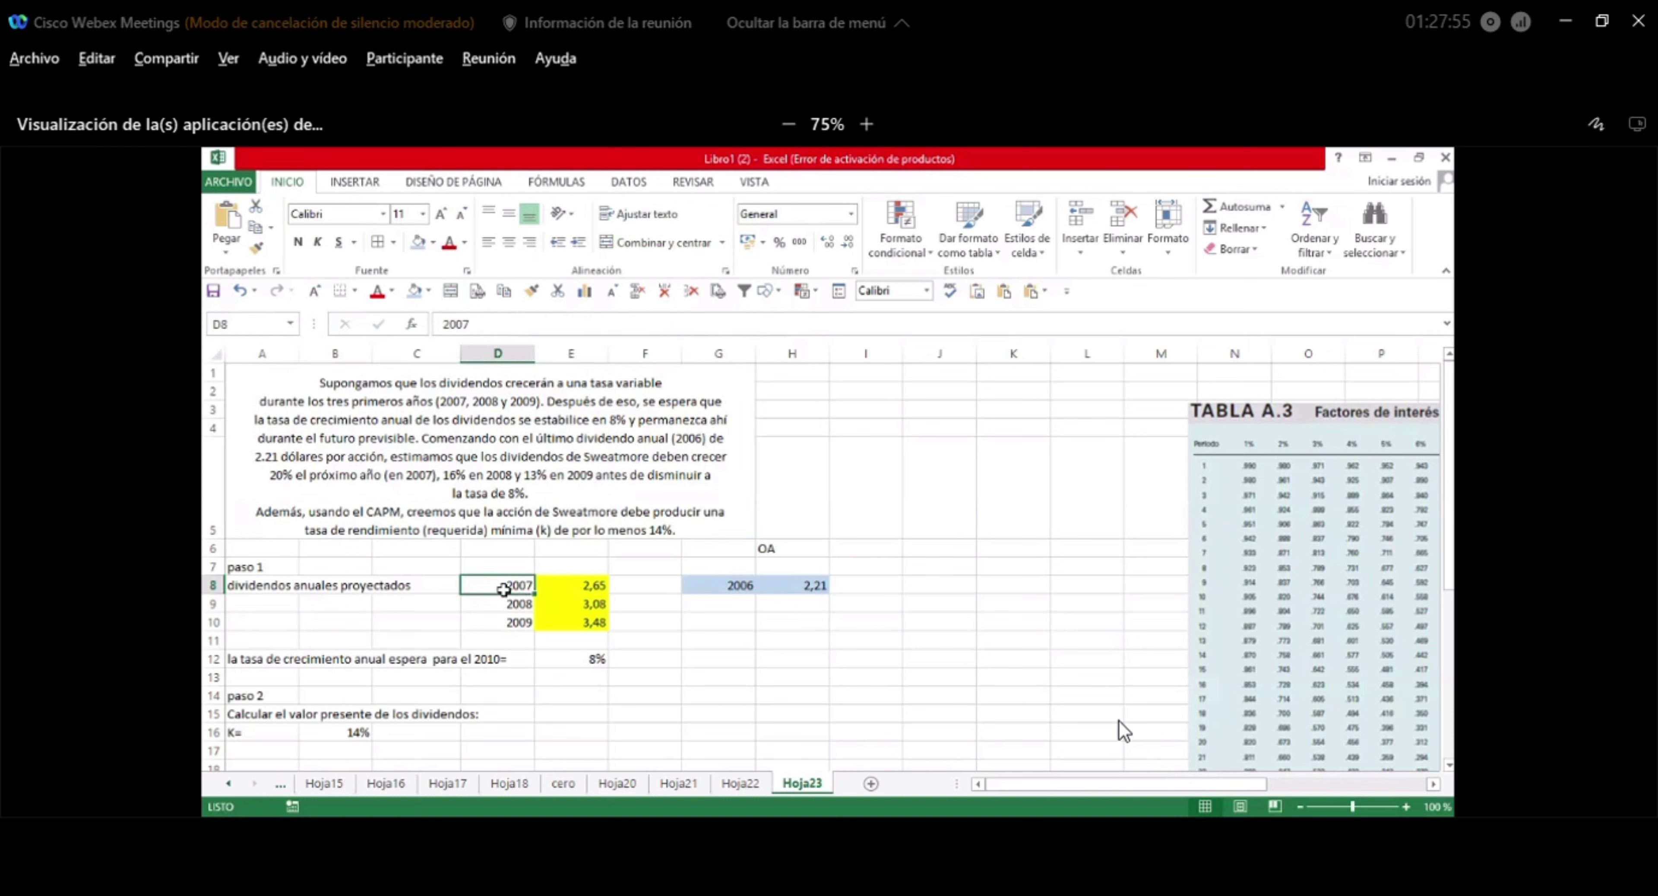
pyautogui.click(501, 620)
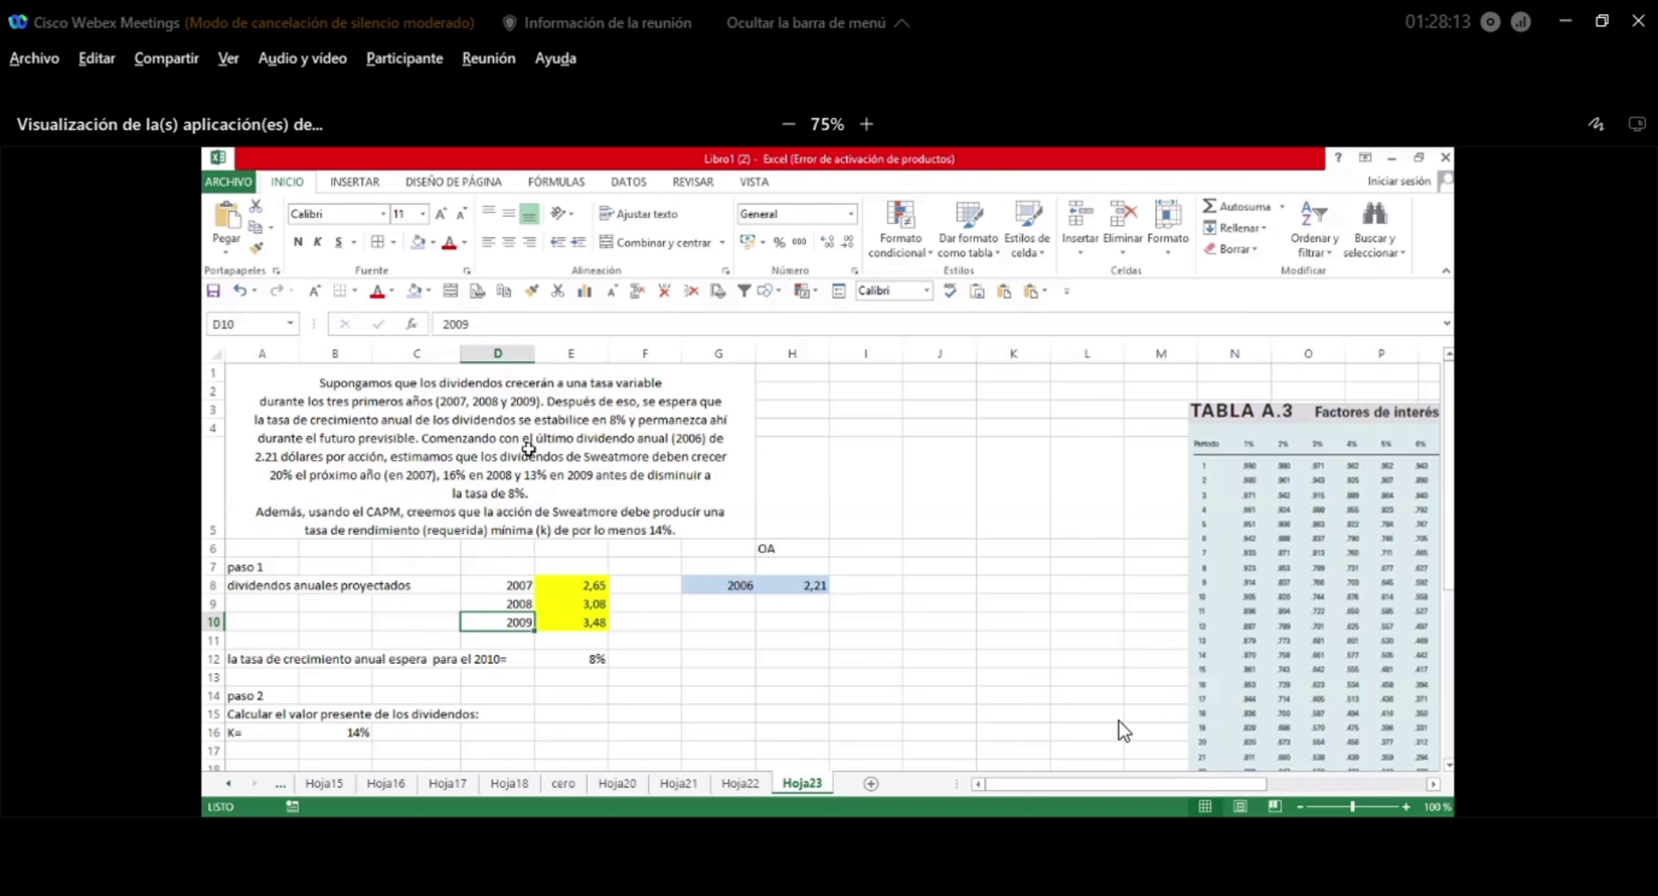
pyautogui.click(246, 658)
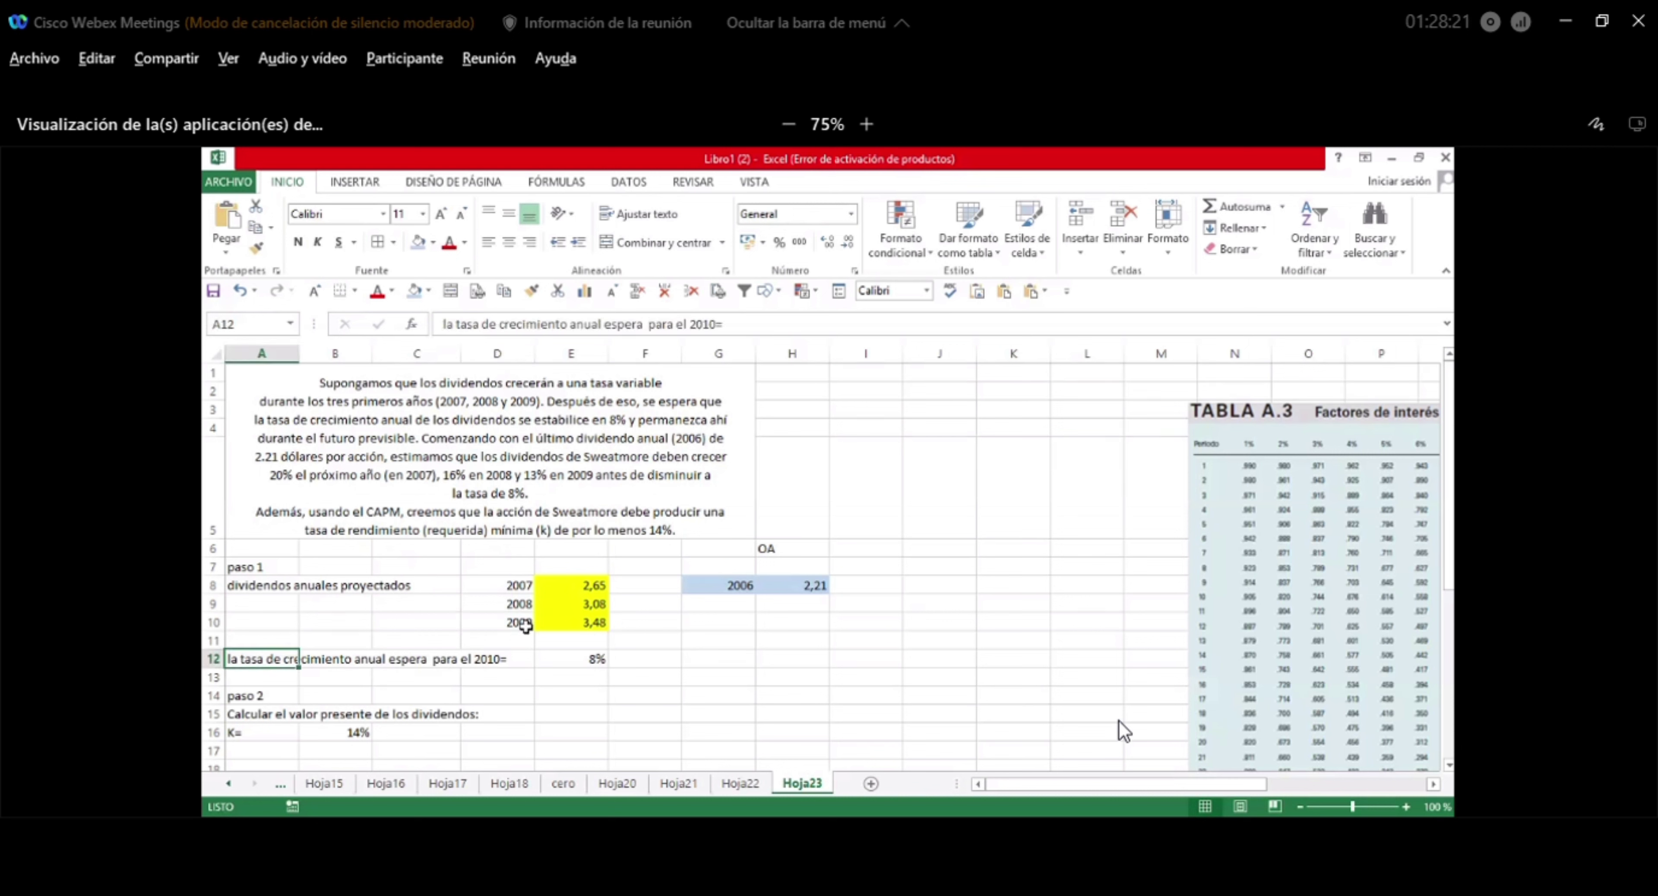
pyautogui.click(588, 658)
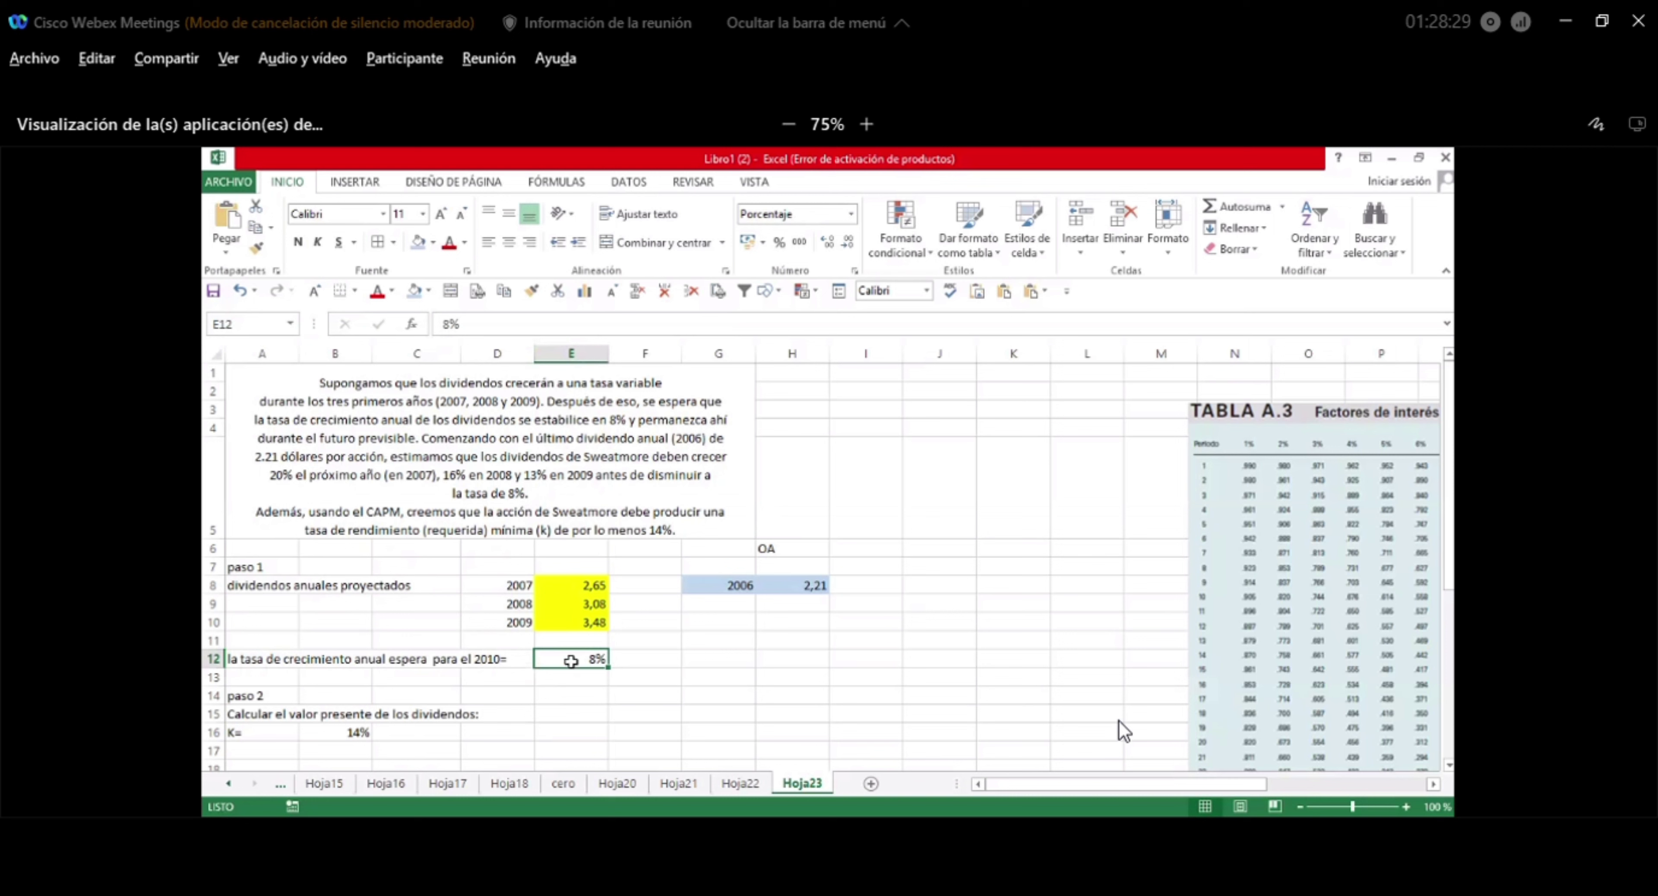
pyautogui.click(628, 713)
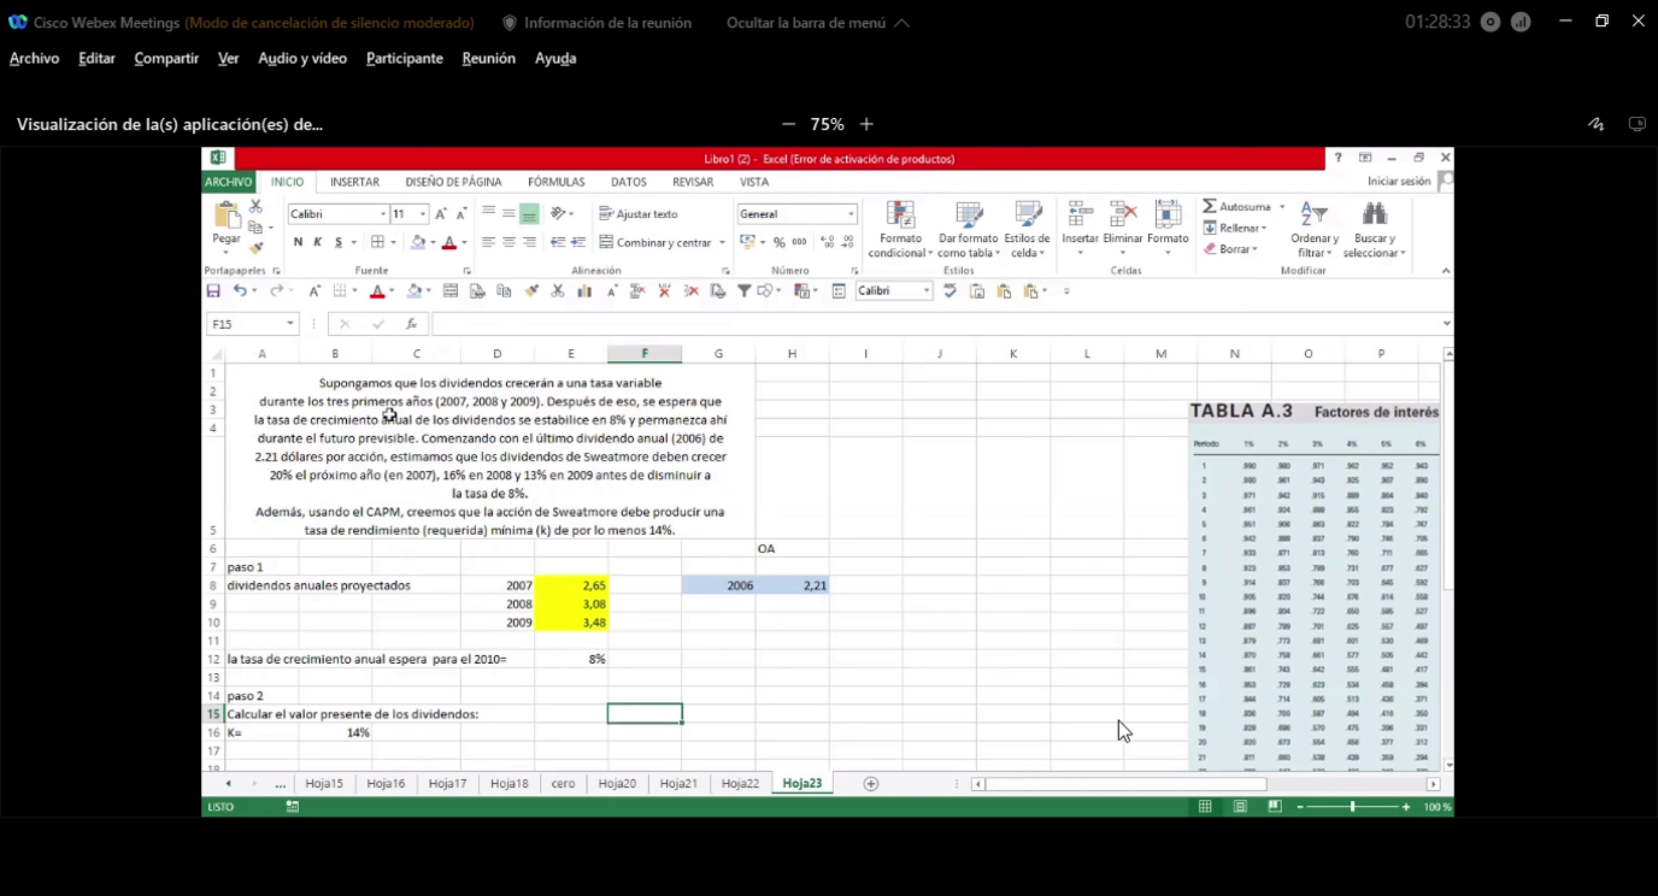
pyautogui.click(384, 490)
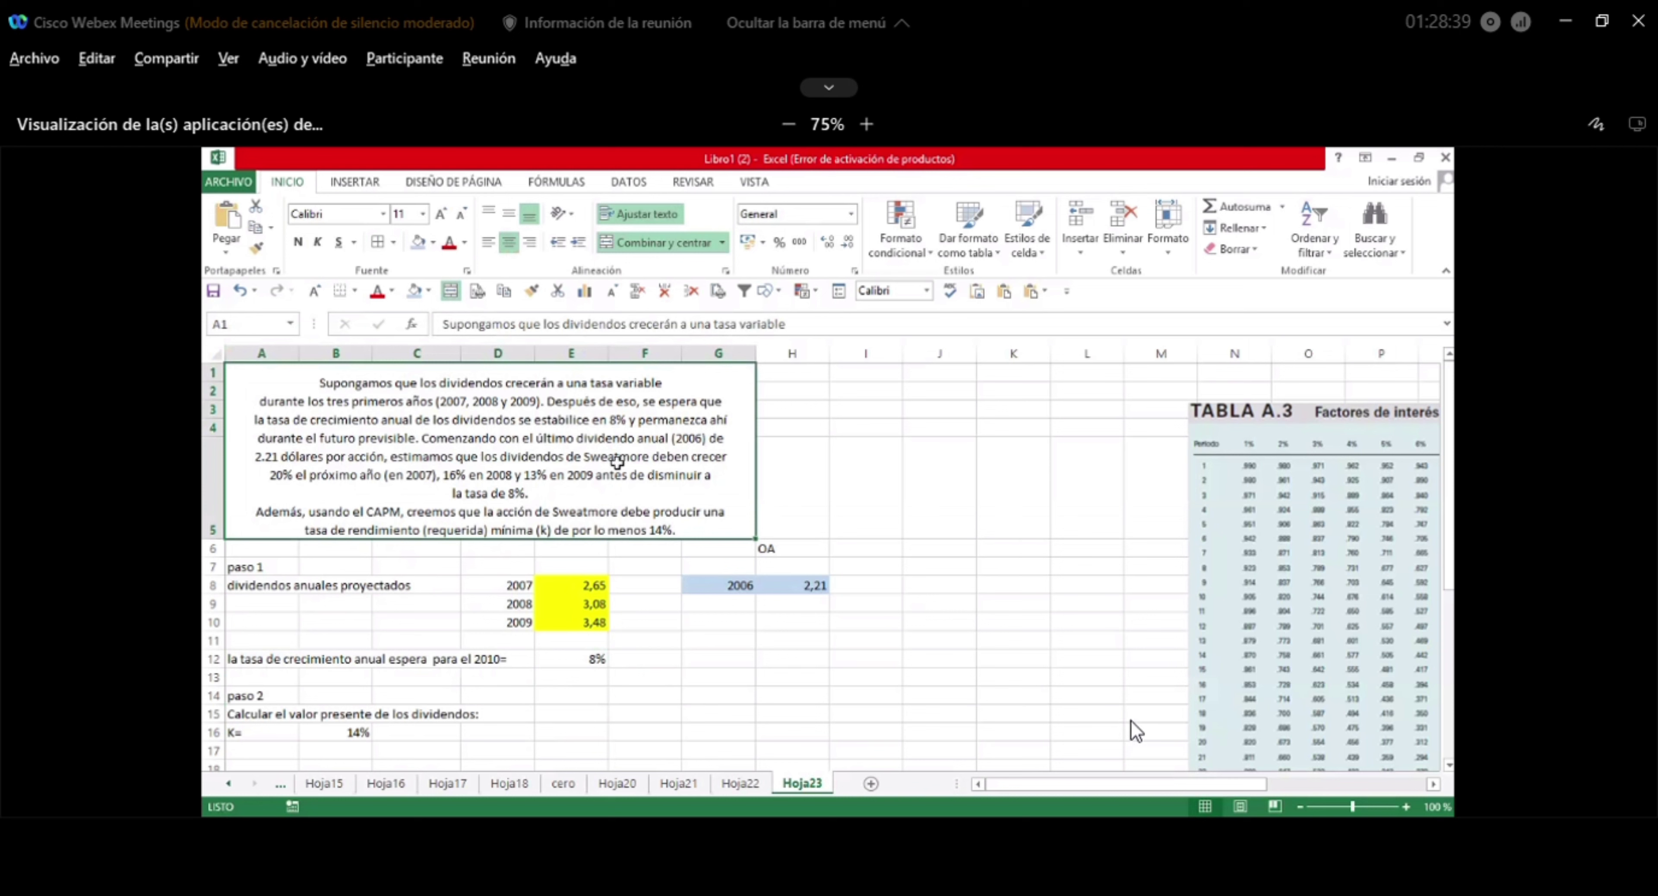
# Delete the stray text "OA" from H6, above the 2006 dividend.
pyautogui.click(720, 587)
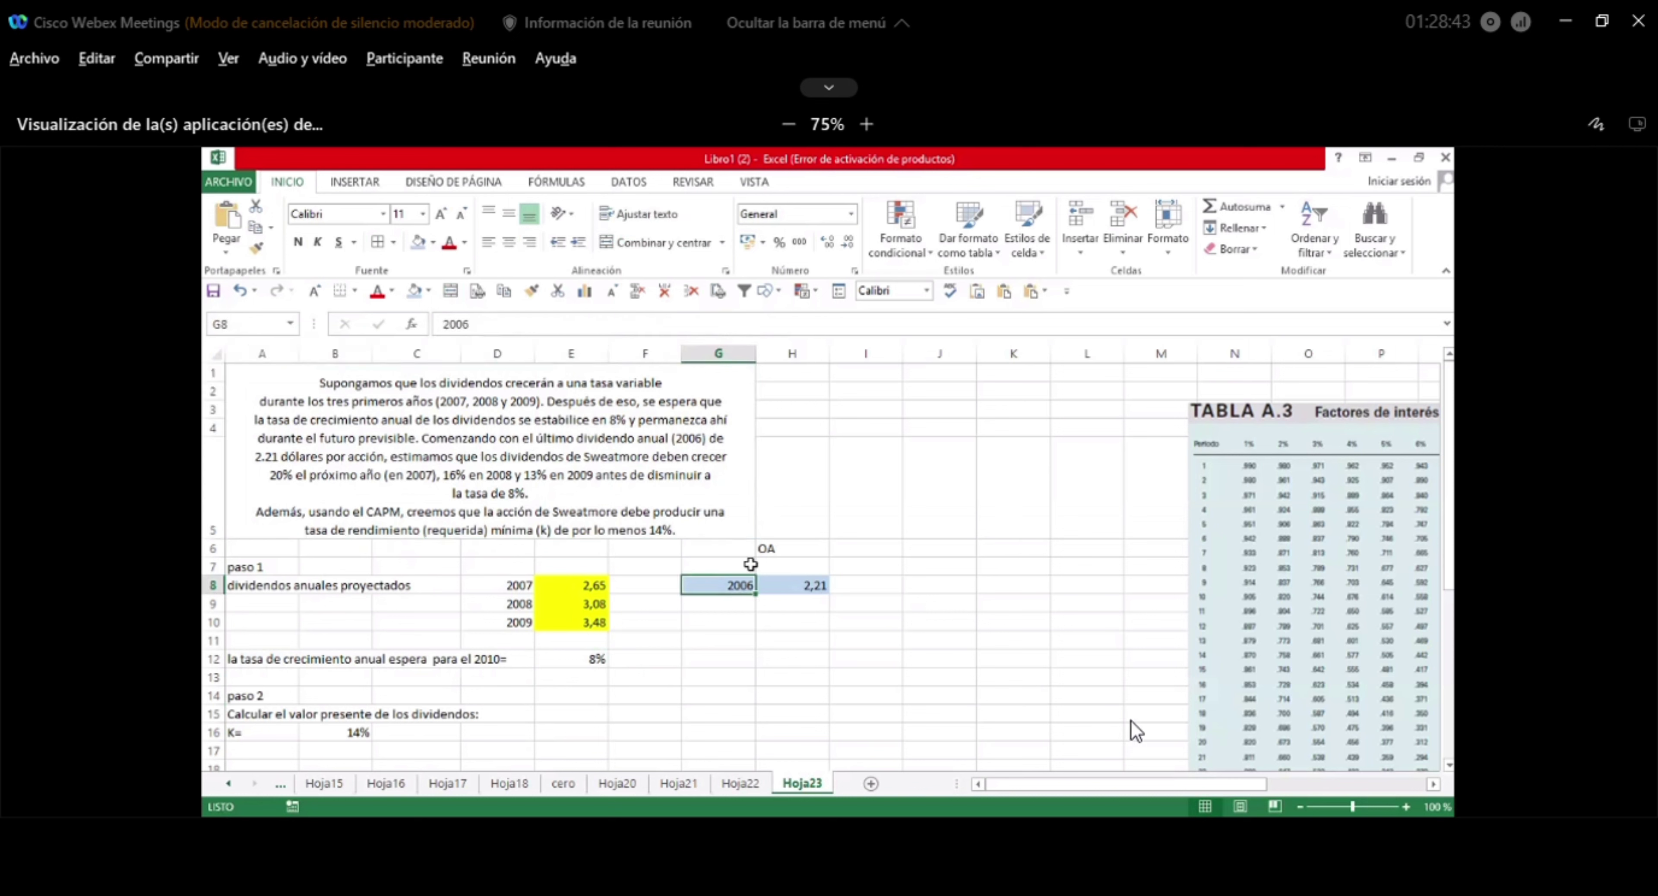
pyautogui.click(783, 552)
pyautogui.press('Delete')
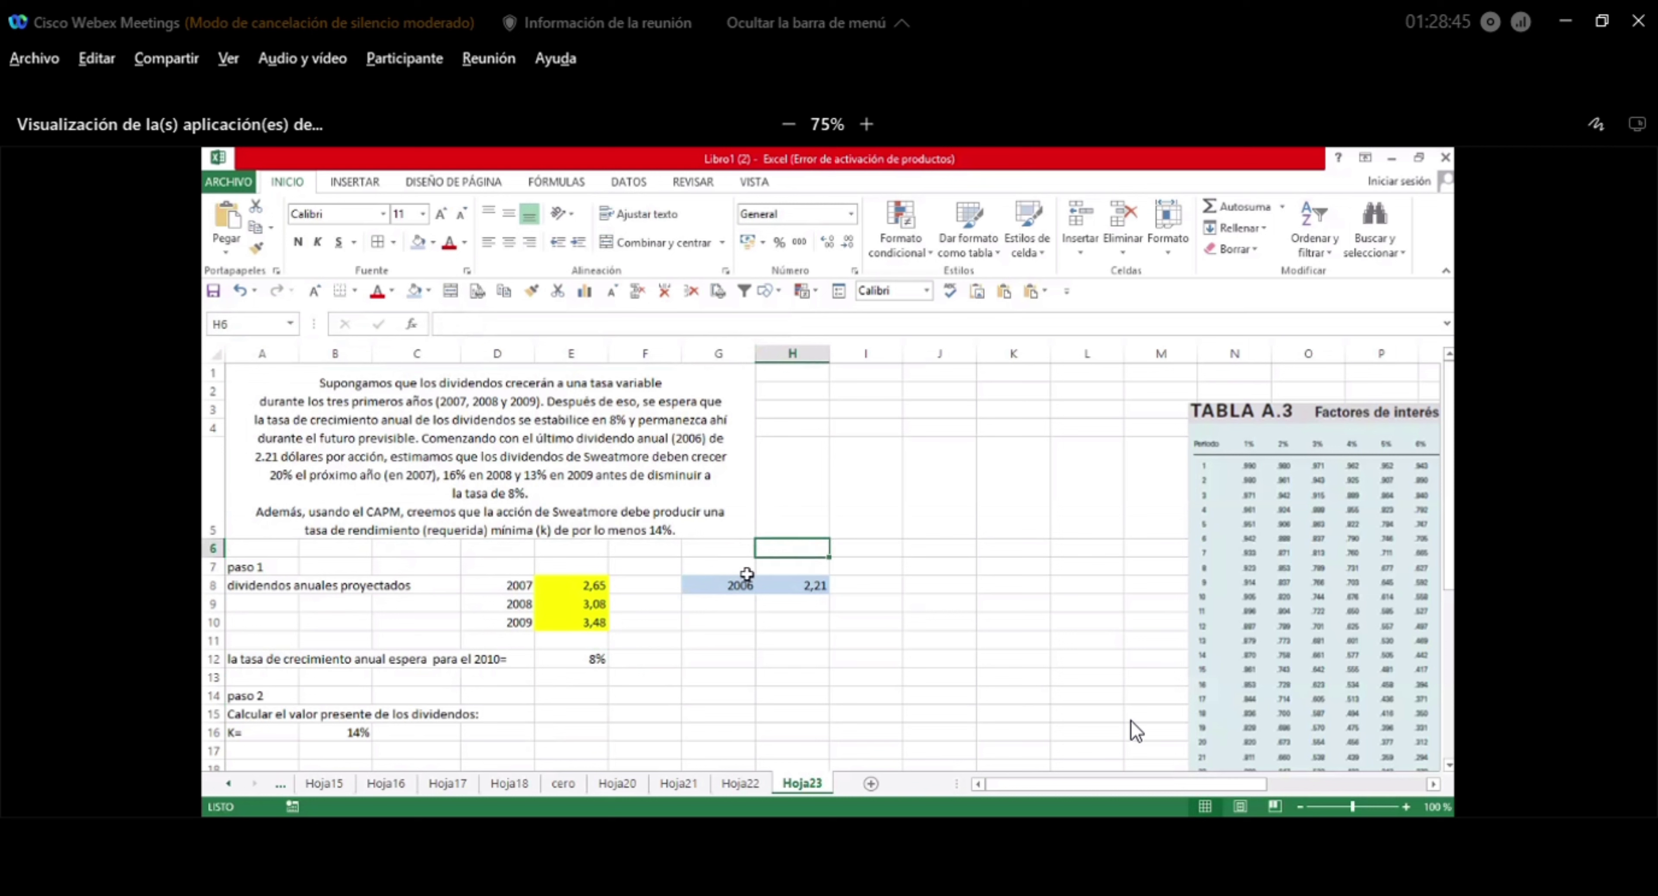
# Label the 2006 dividend by entering "Dato:" in G7 and the unit "$/acción" in I8.
pyautogui.click(720, 569)
pyautogui.write('=')
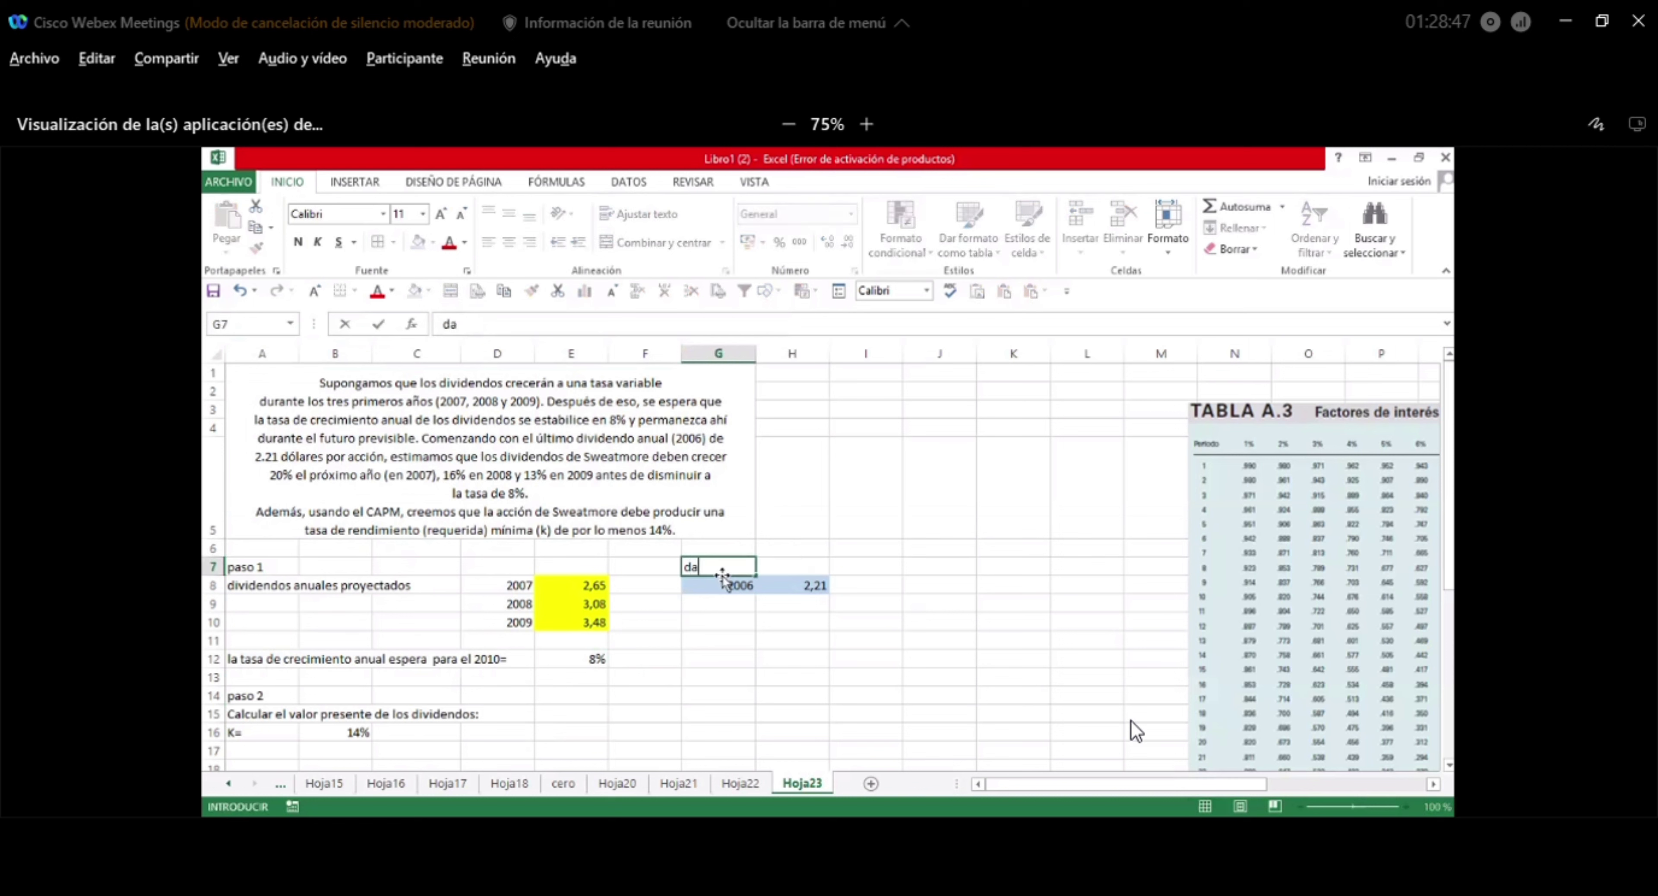
pyautogui.write('DAto:')
pyautogui.click(731, 645)
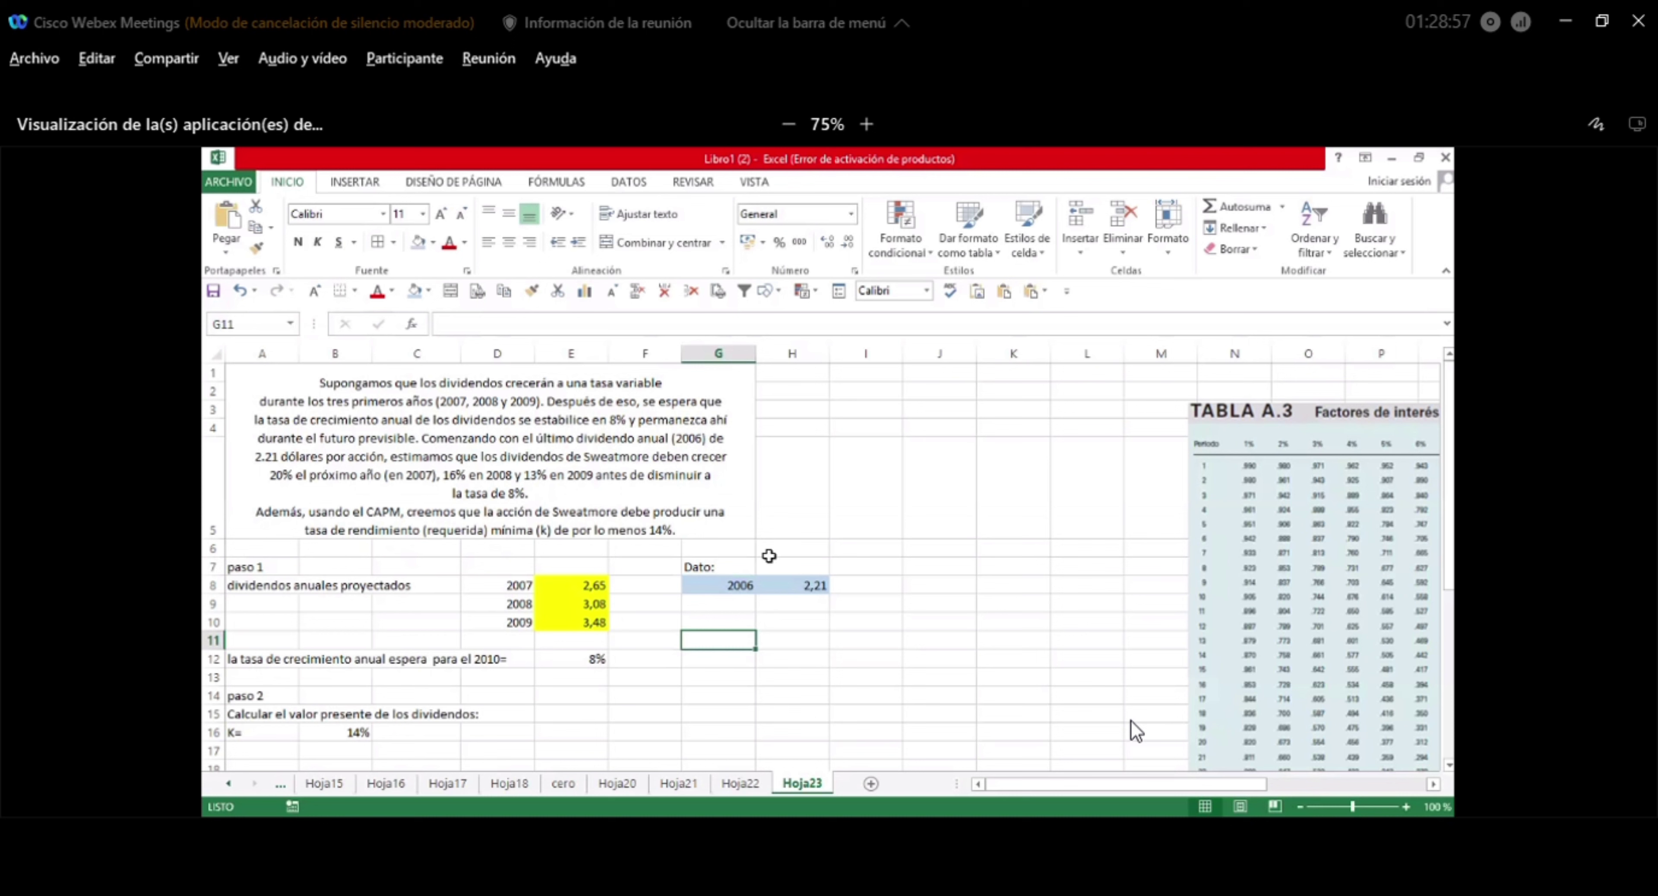
pyautogui.click(859, 589)
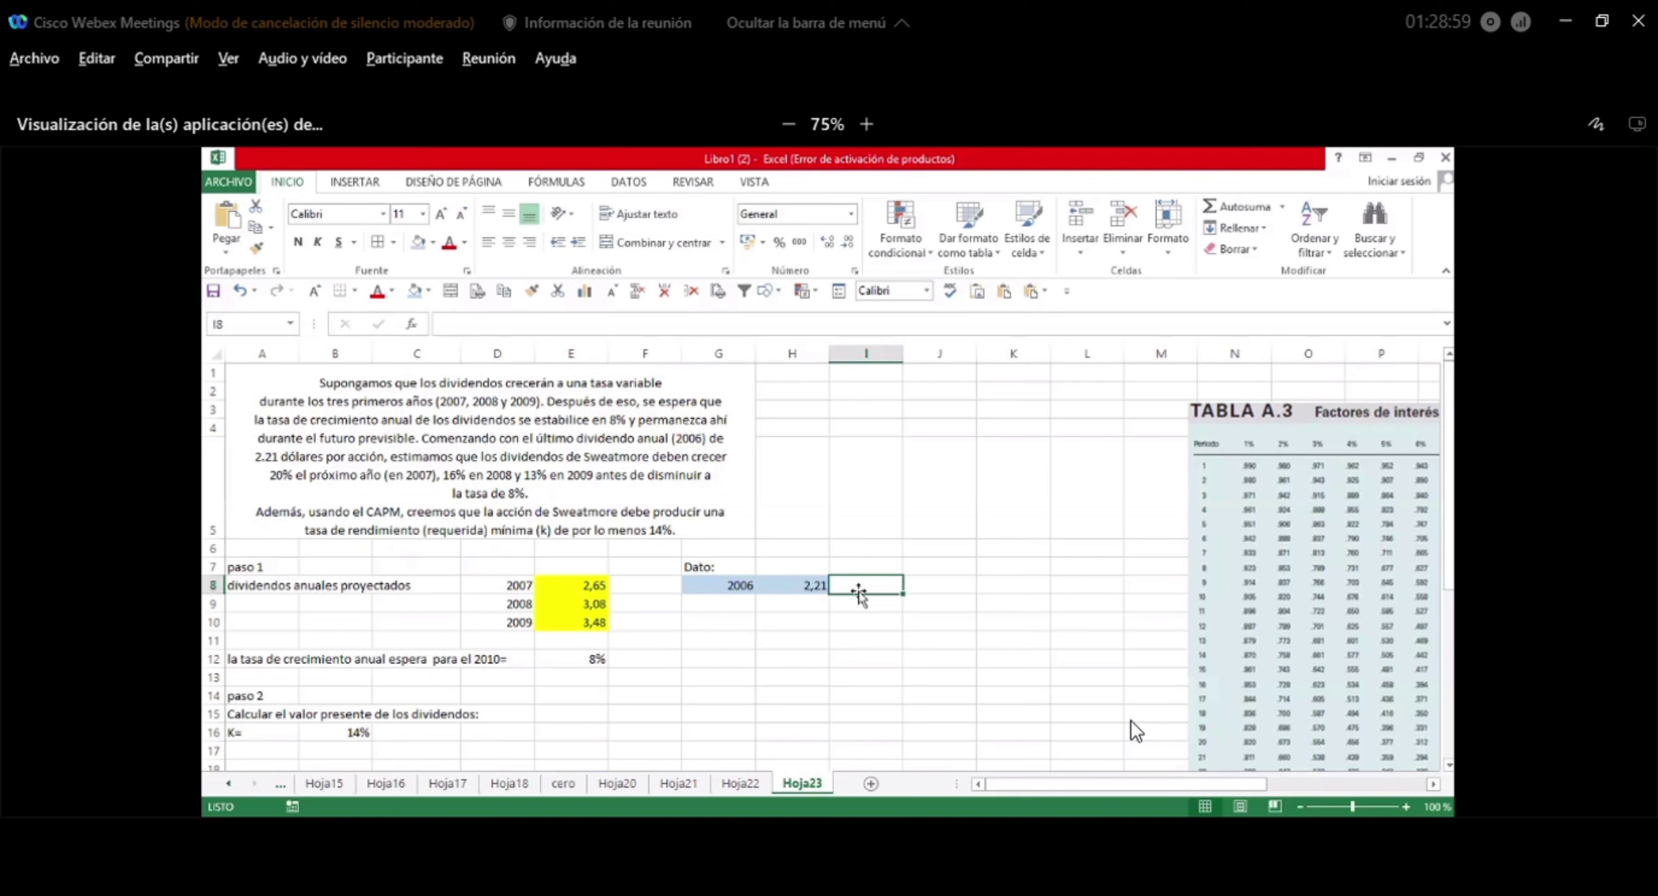
pyautogui.write('$/')
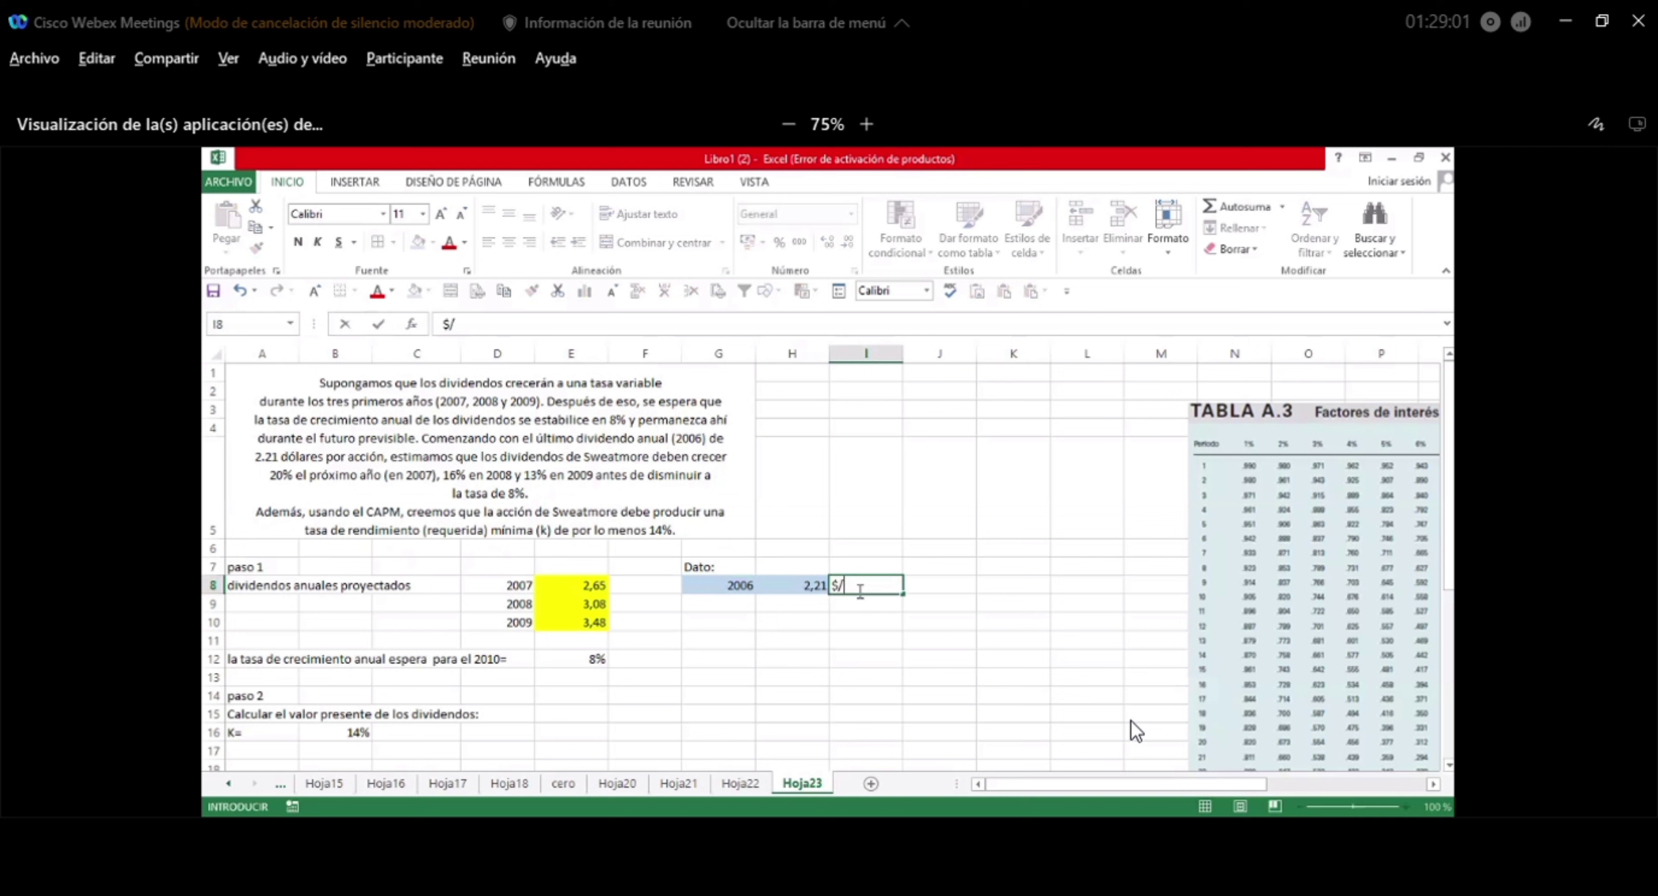
pyautogui.write('acción')
pyautogui.click(707, 653)
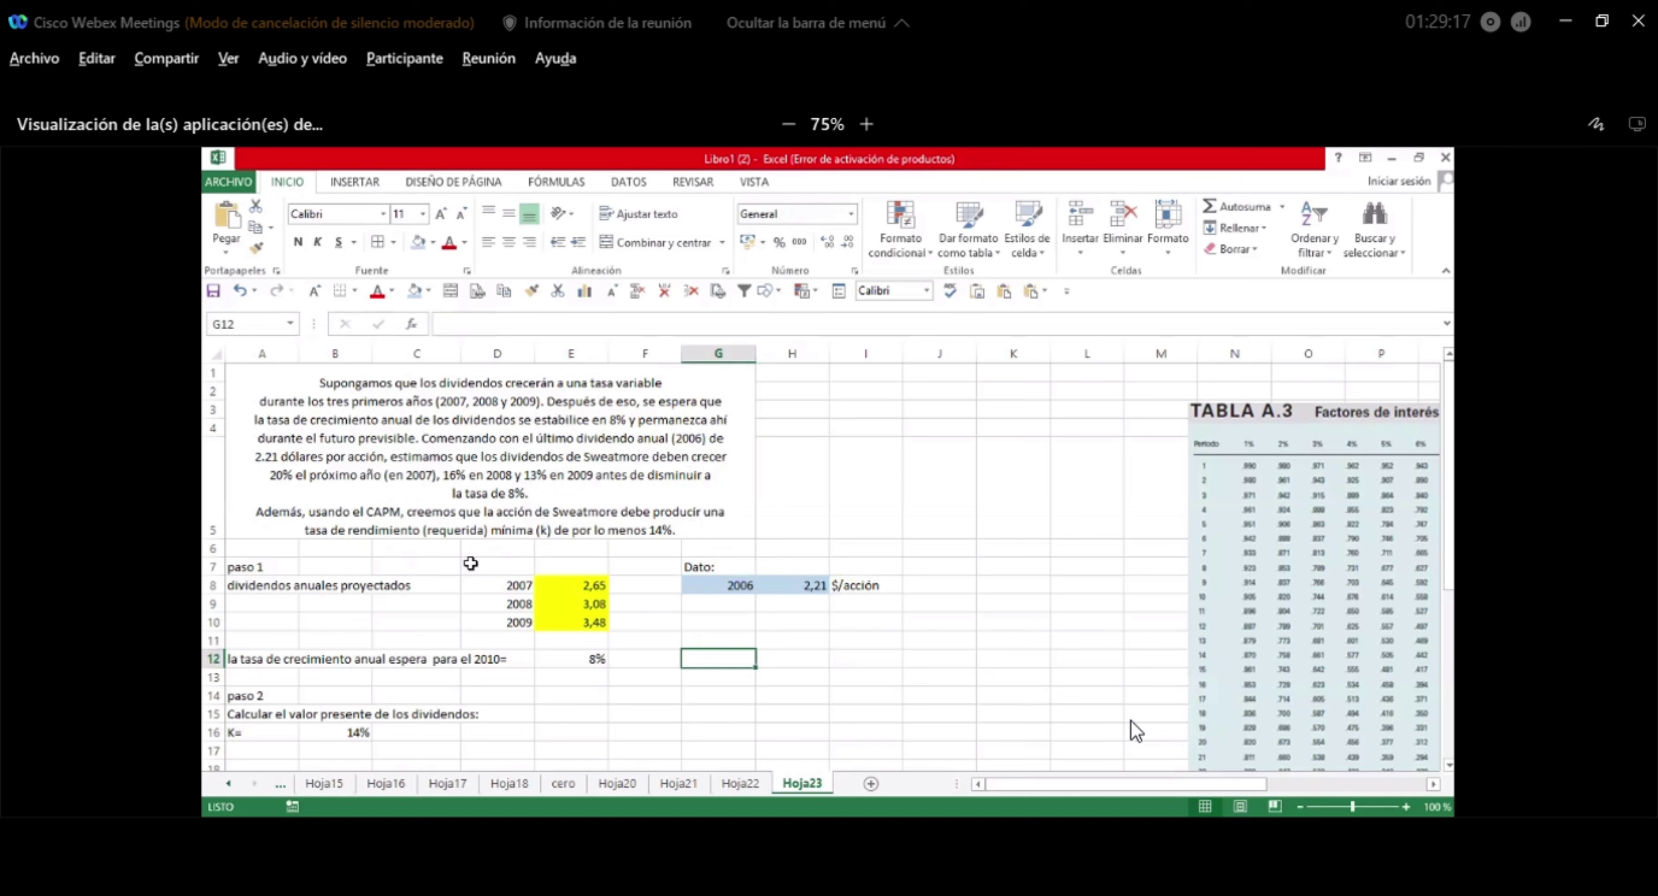
pyautogui.click(723, 587)
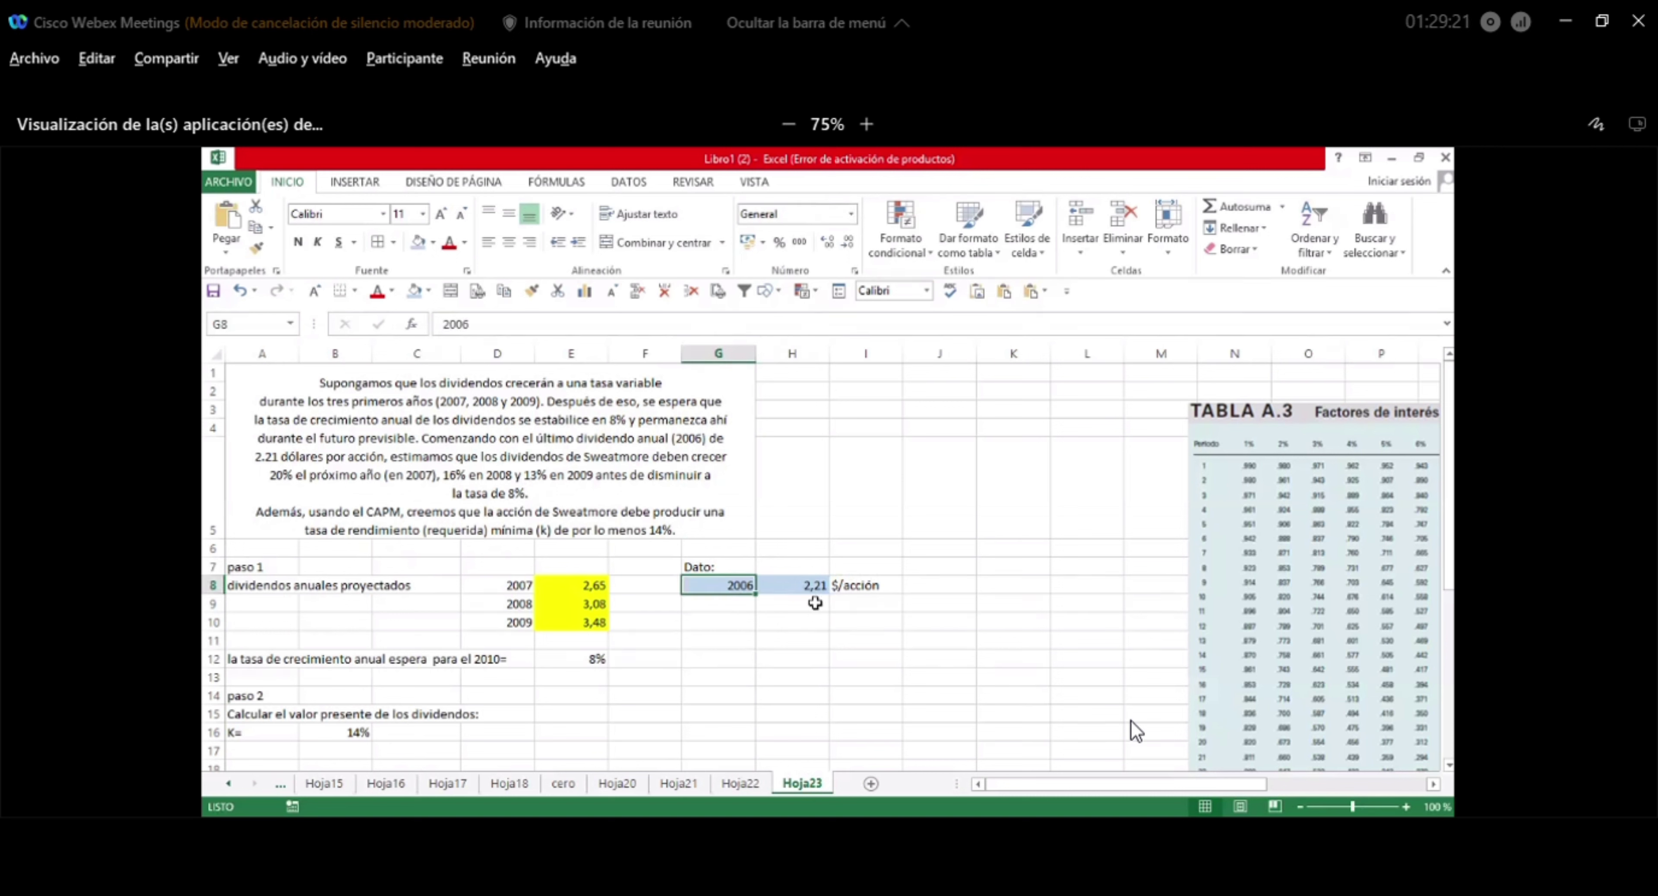
pyautogui.click(808, 584)
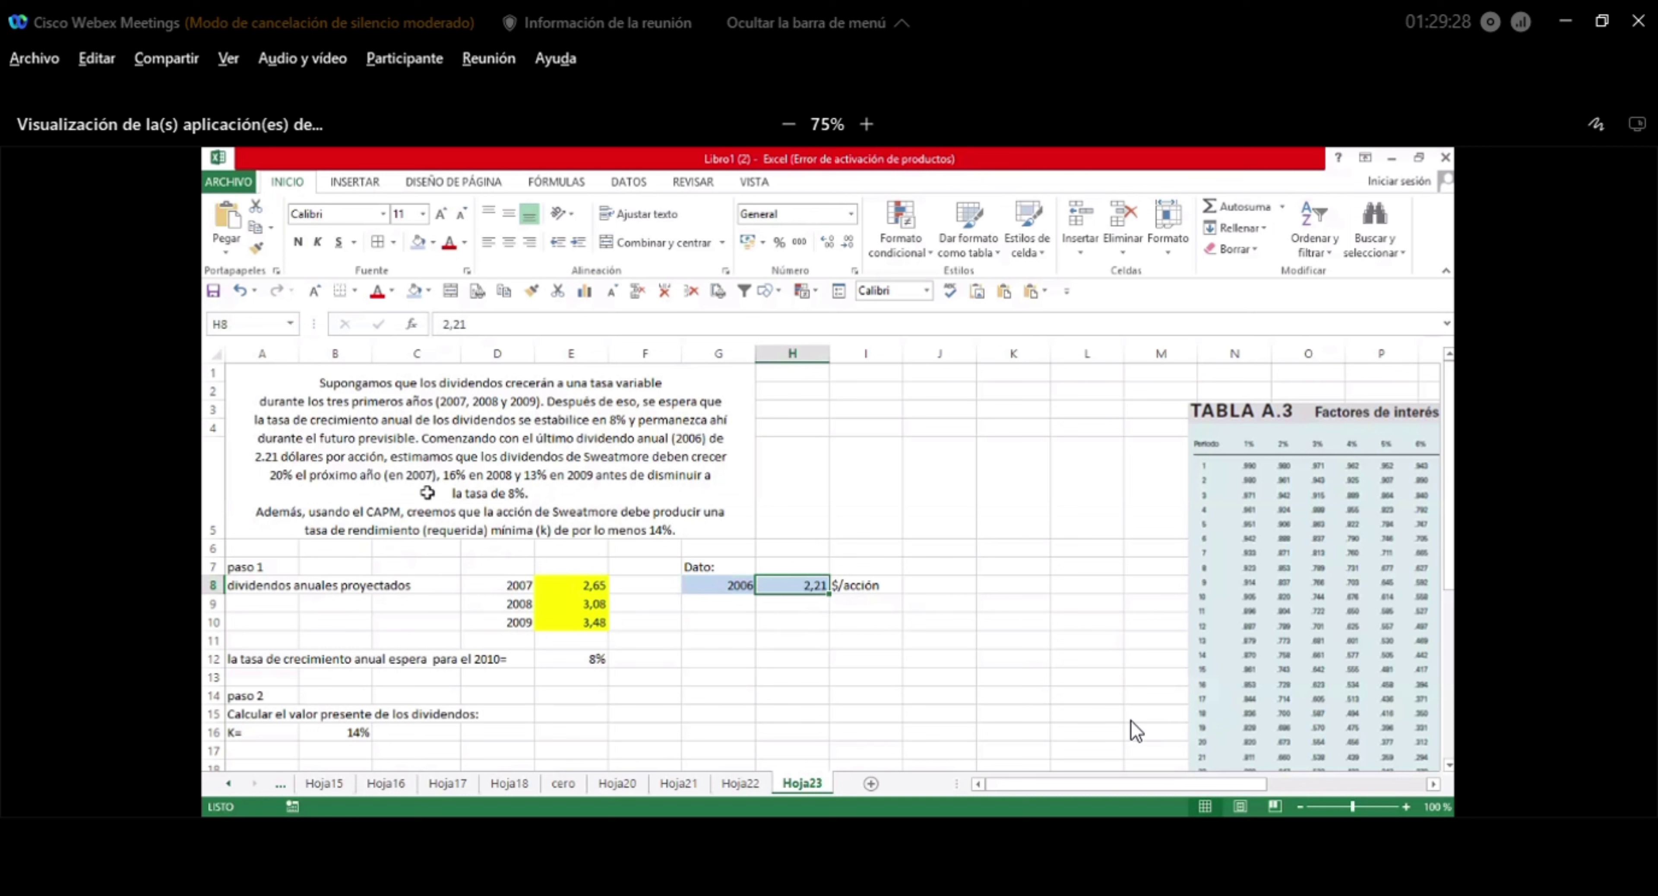
pyautogui.click(578, 587)
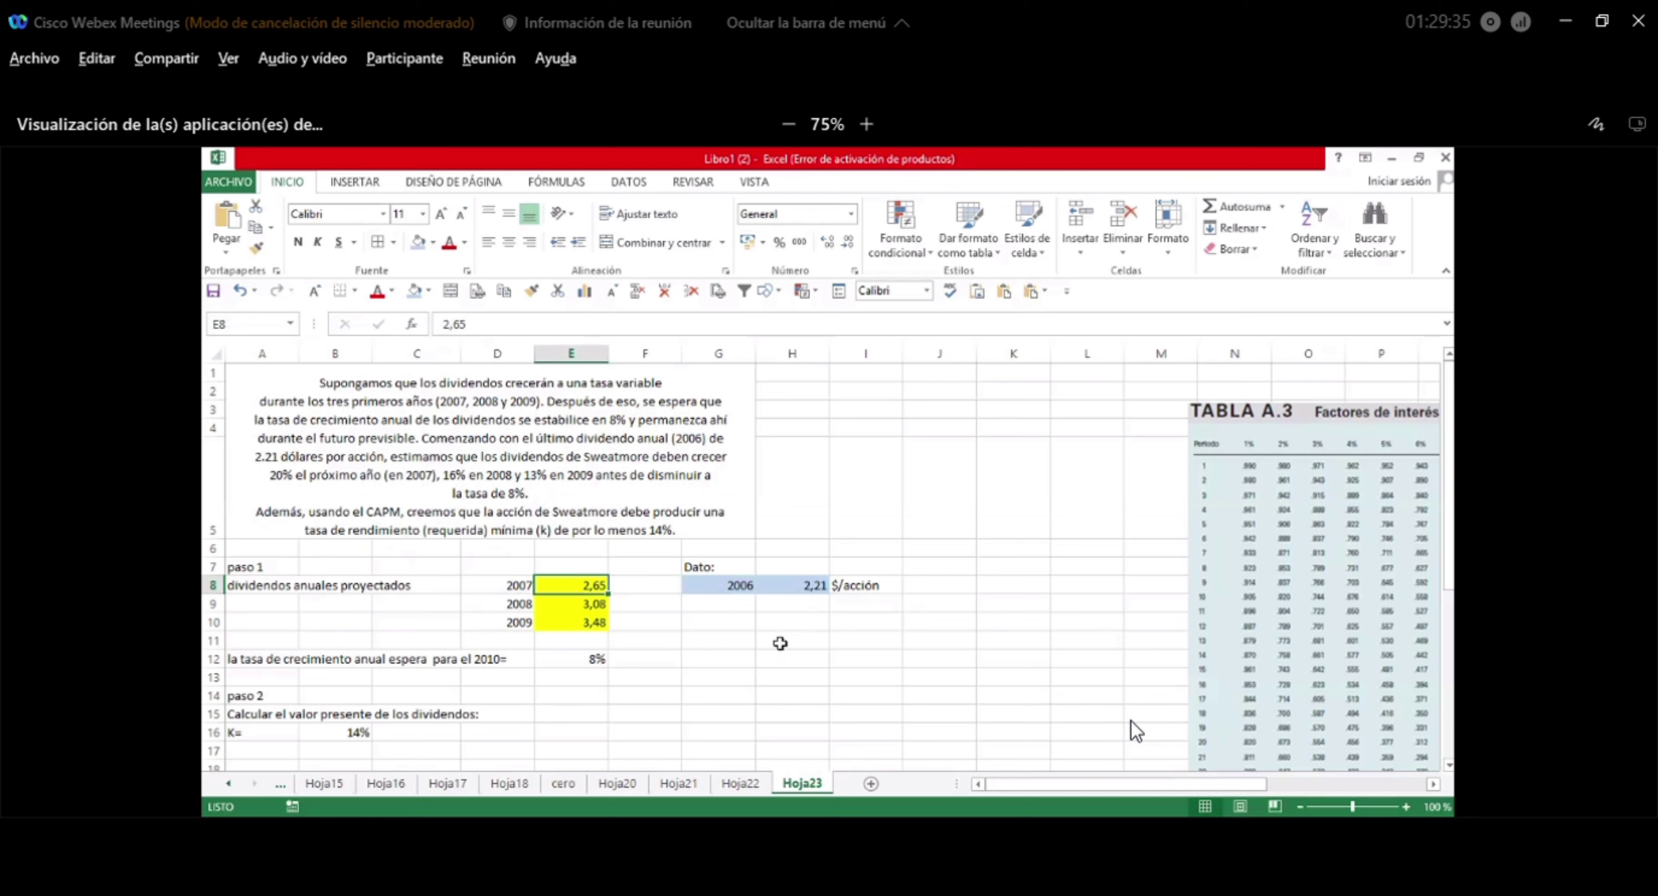
pyautogui.click(783, 623)
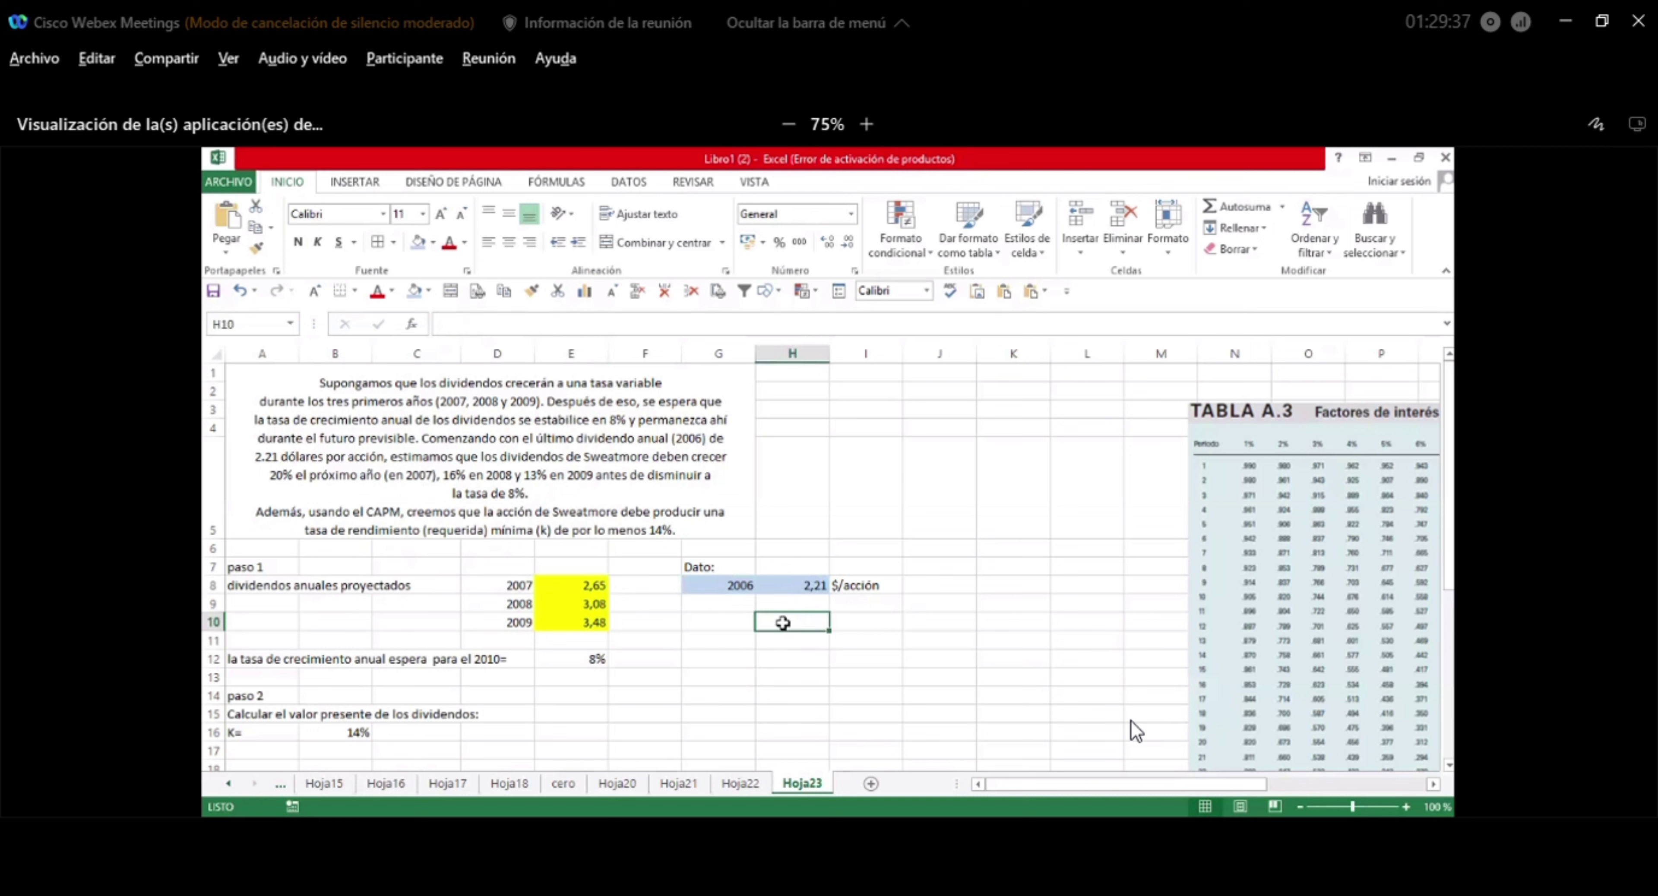
pyautogui.write('=')
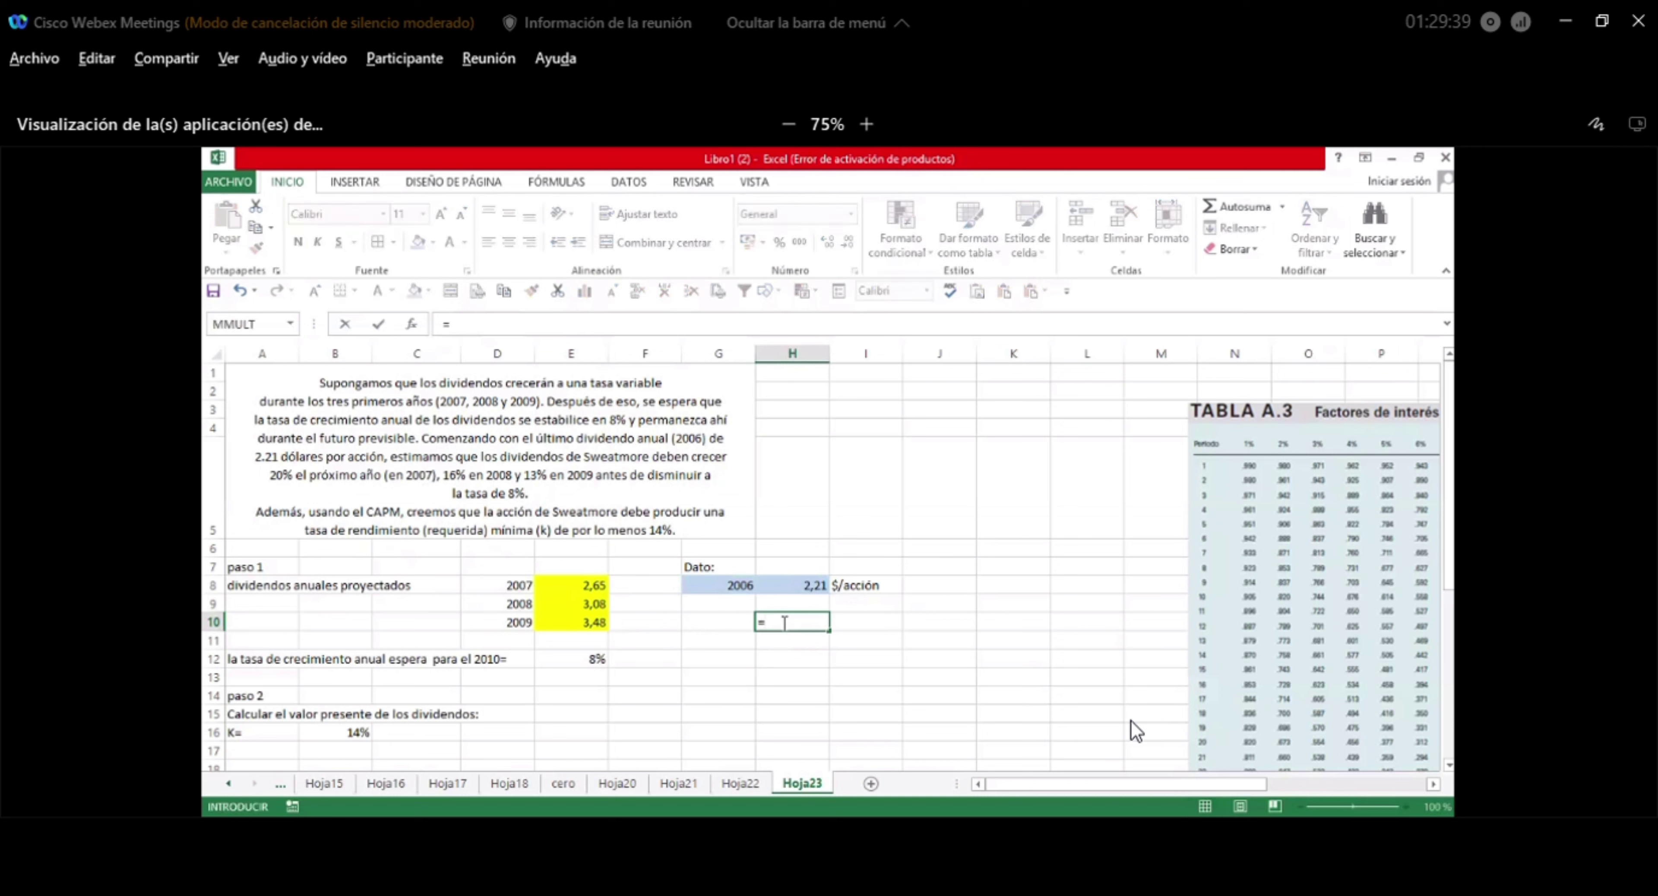
pyautogui.press('BackSpace')
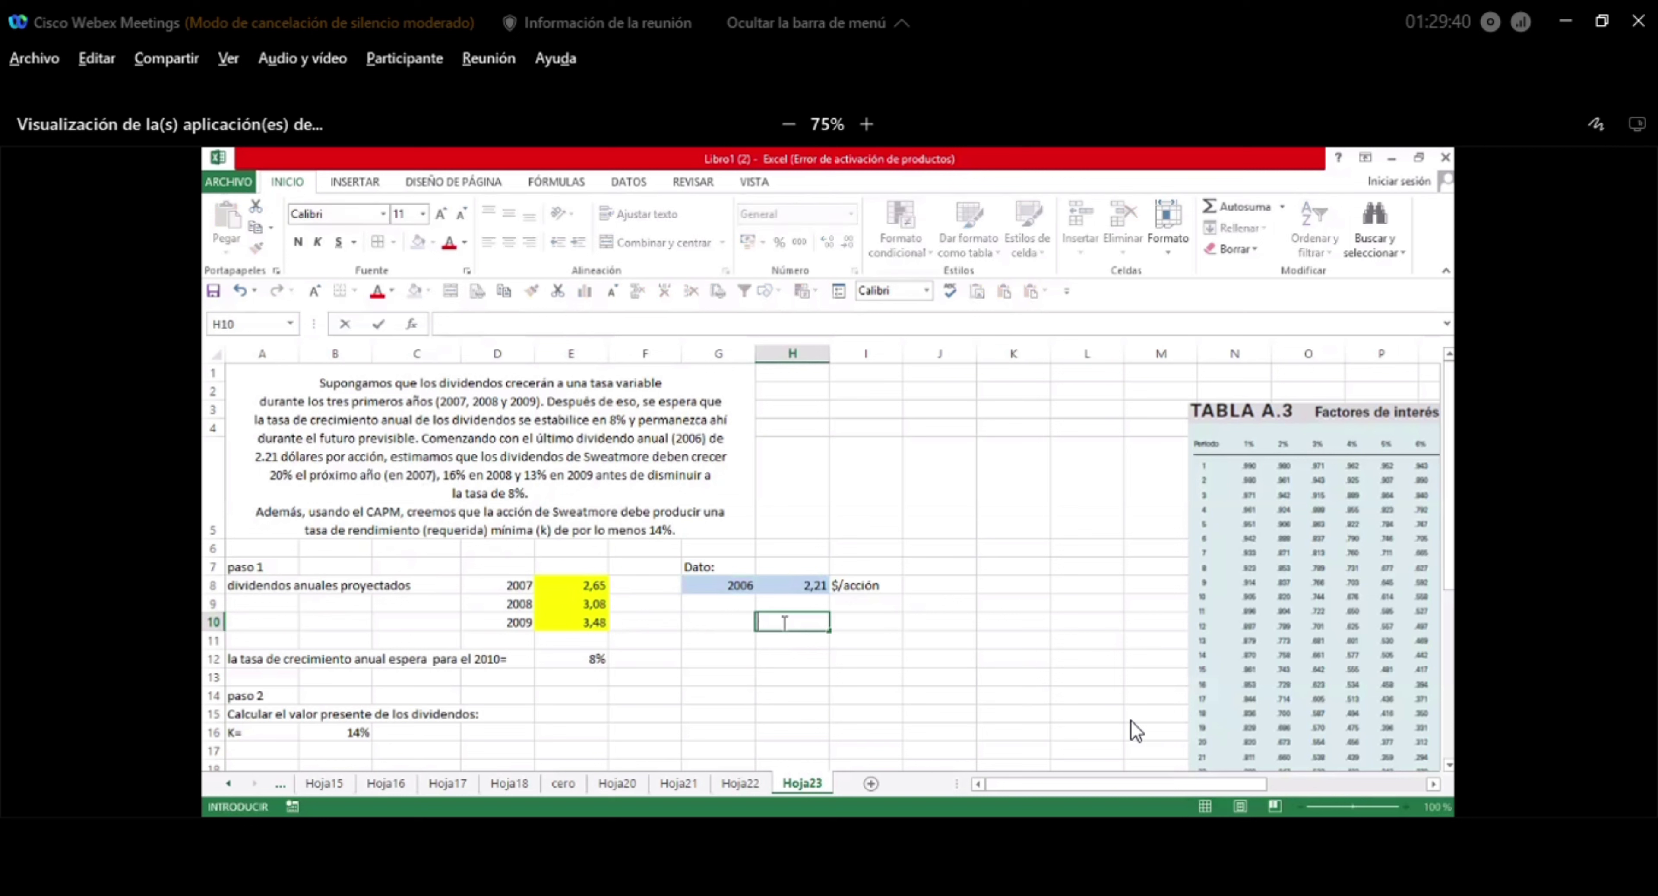
# Calculate 16% of the 2006 dividend in J10 with the formula =H8*,16, using a comma as the decimal separator.
pyautogui.click(936, 627)
pyautogui.write('=')
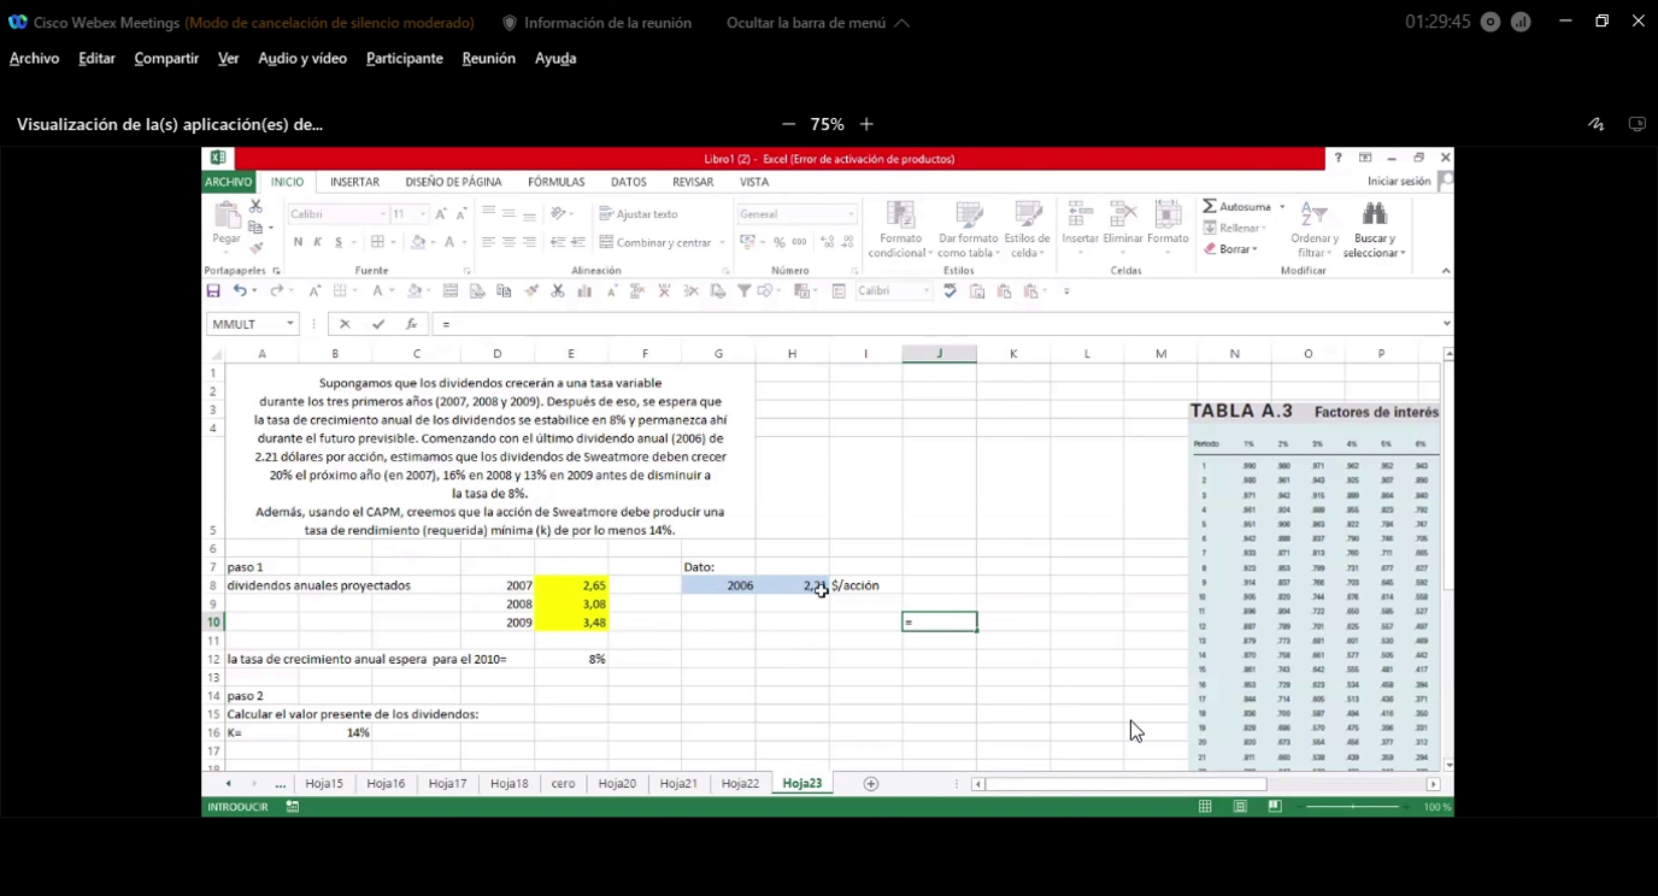
pyautogui.click(807, 587)
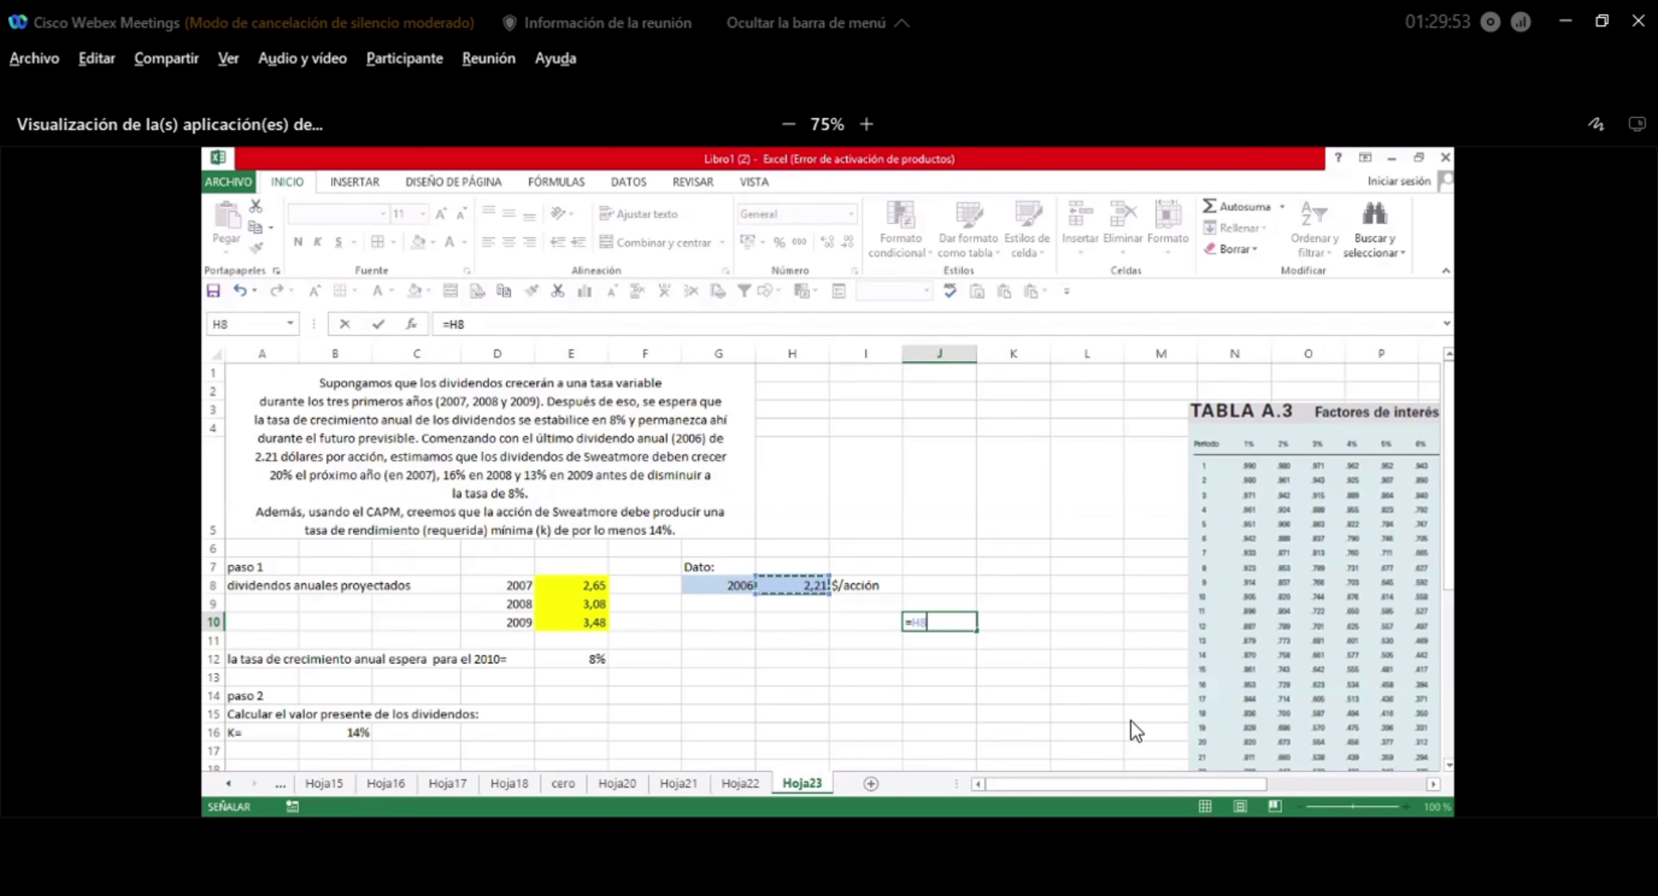
pyautogui.write('*.16')
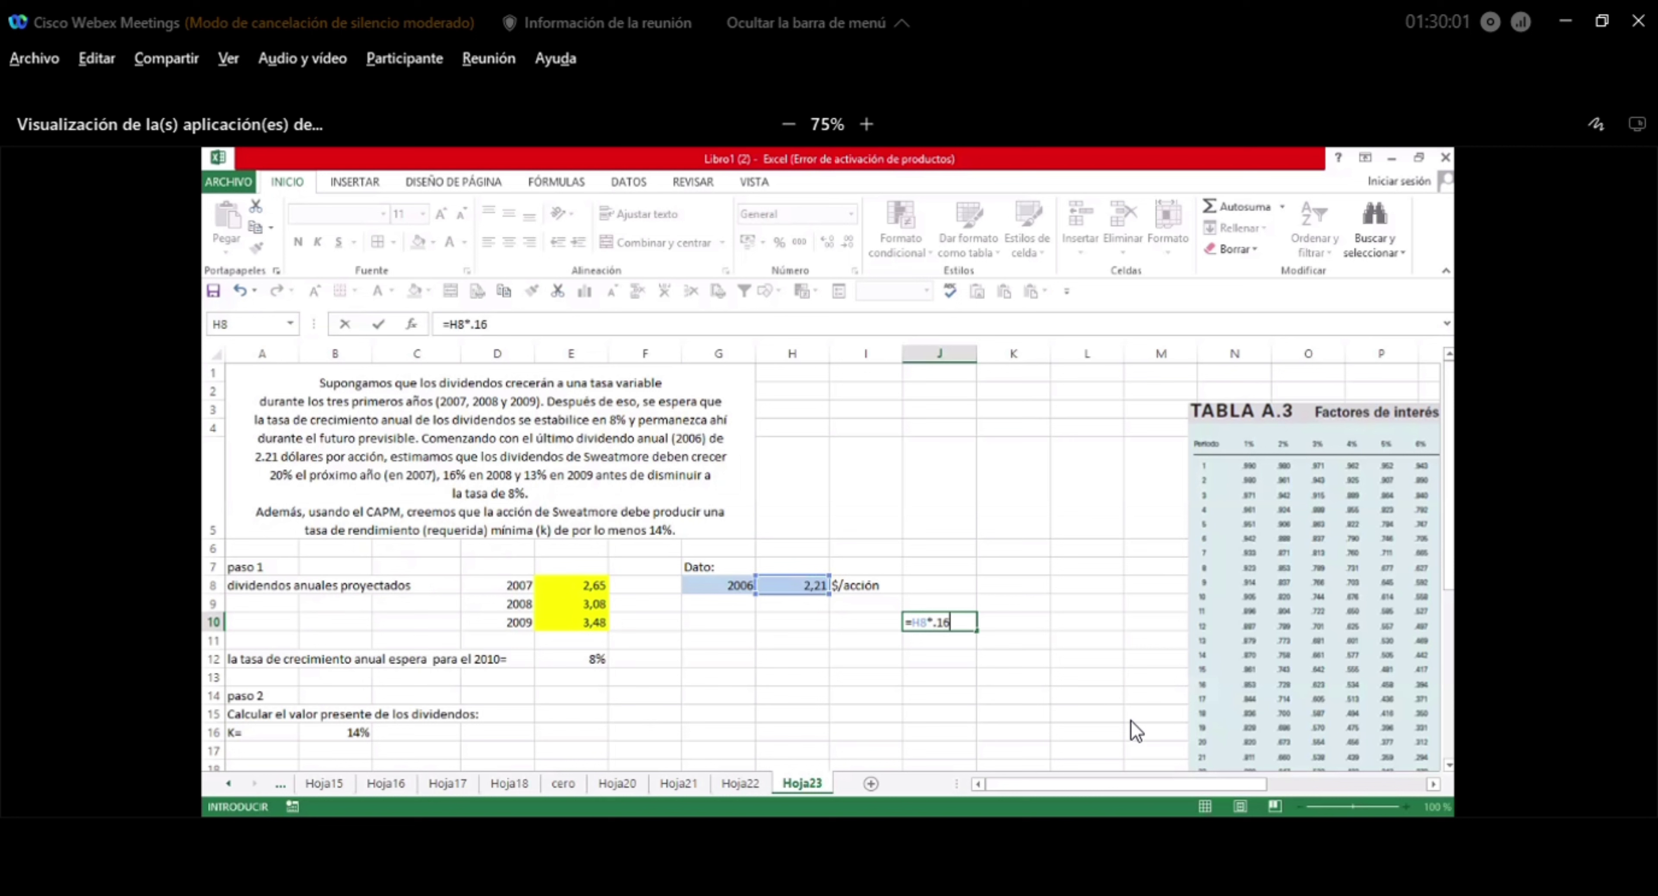
pyautogui.press('Return')
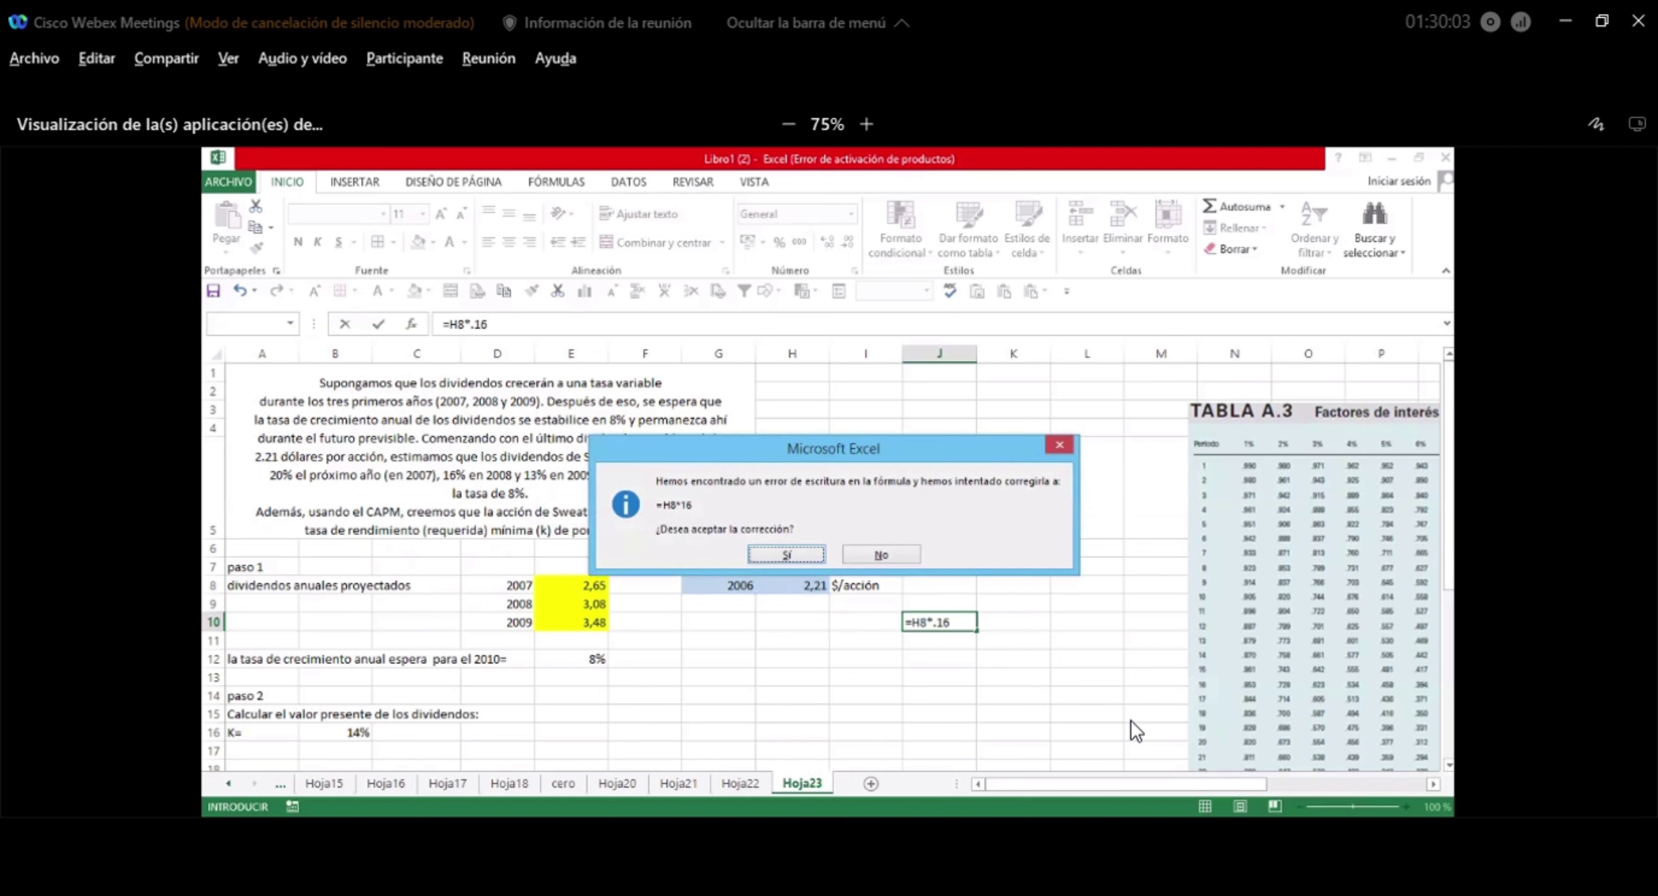
pyautogui.click(881, 555)
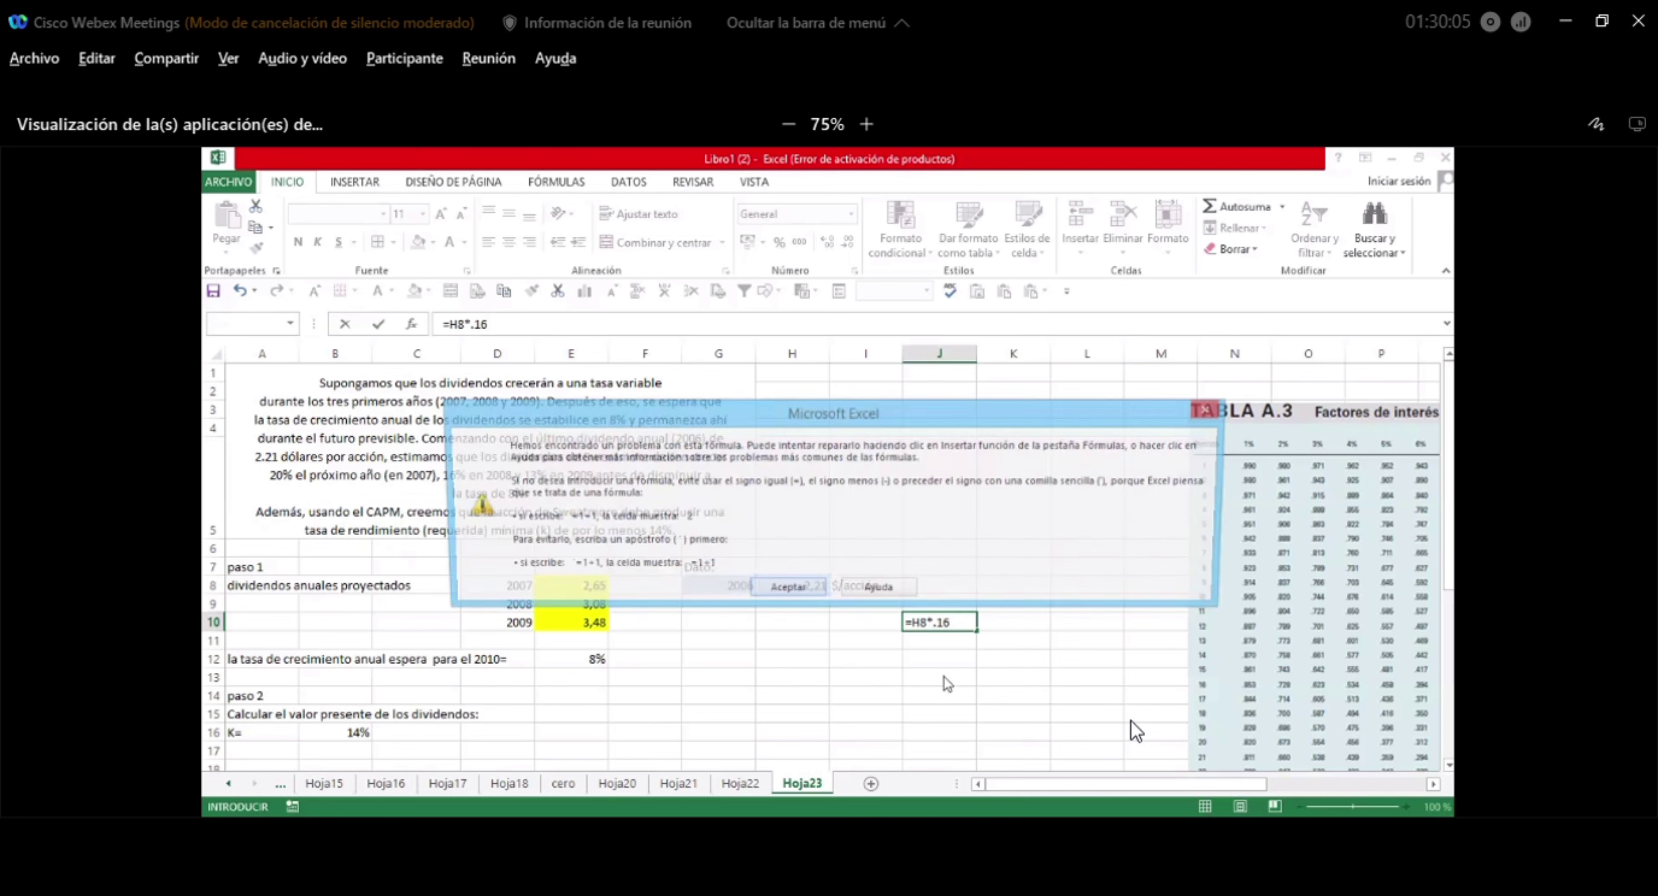
pyautogui.click(786, 590)
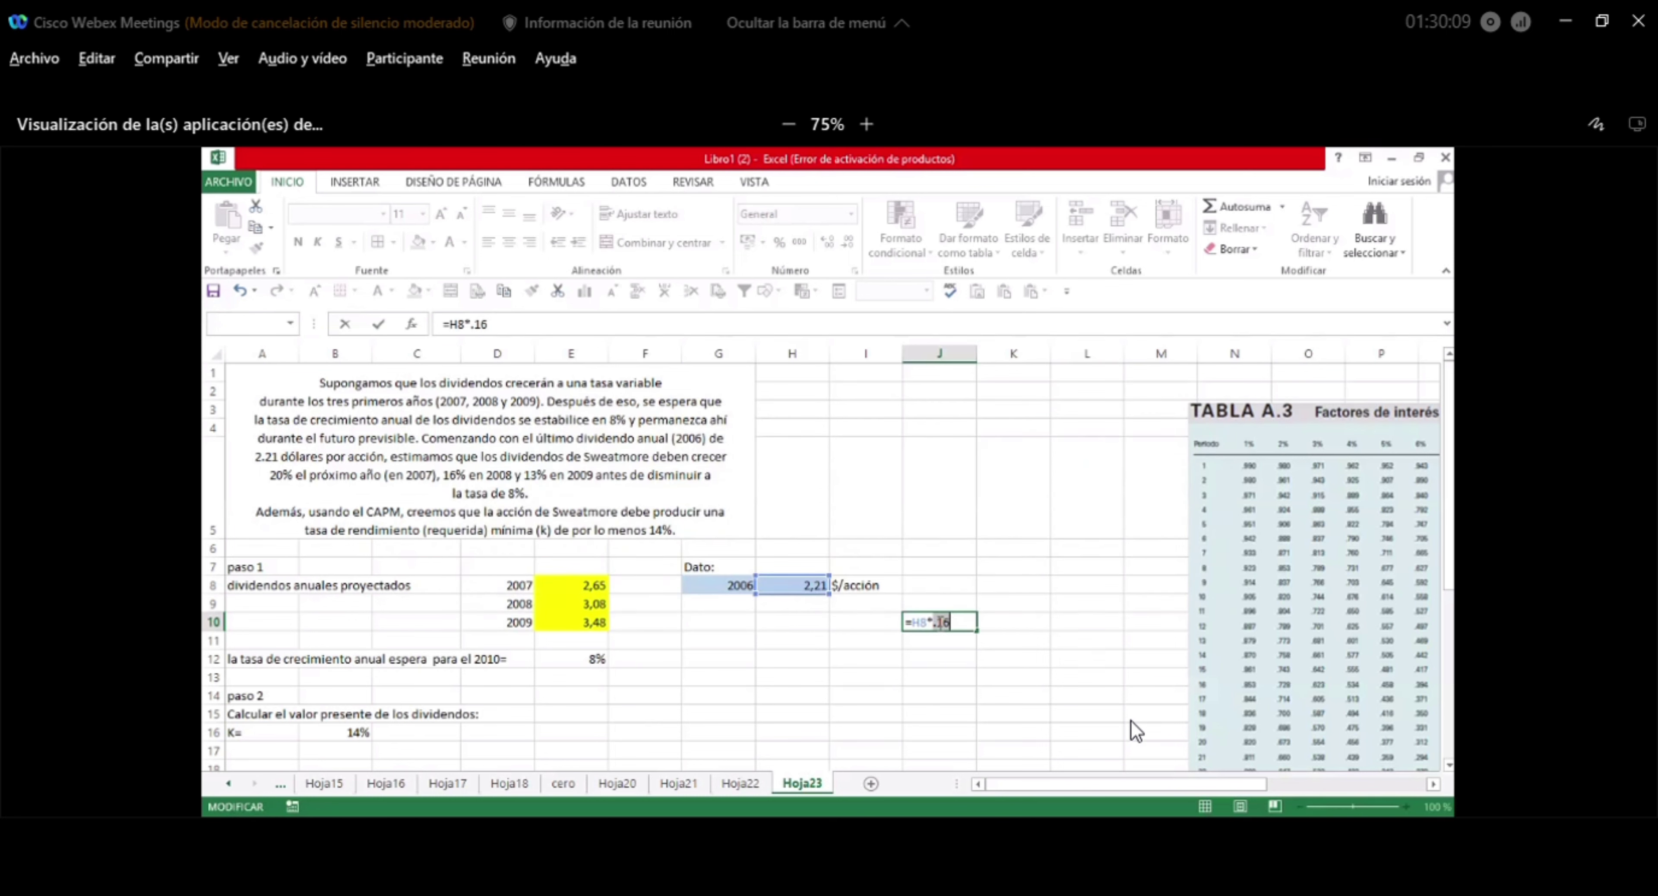
pyautogui.write(',')
pyautogui.press('Return')
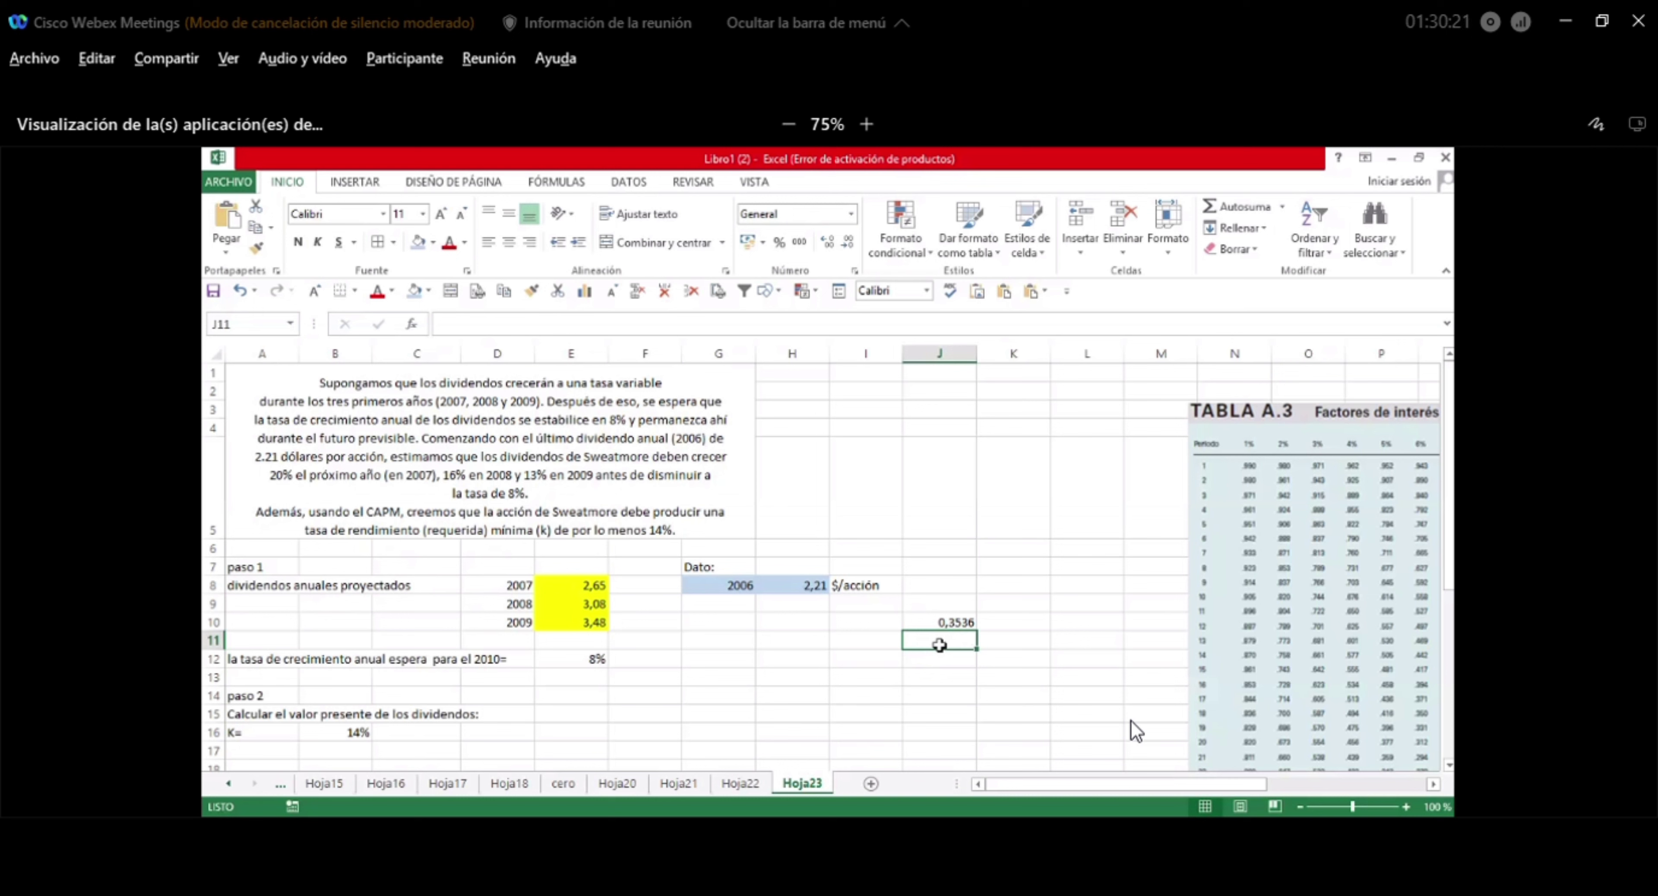
# Try multiplying the 2006 dividend by its 16% increase in J11 with the formula =H8*J10.
pyautogui.write('=')
pyautogui.click(808, 587)
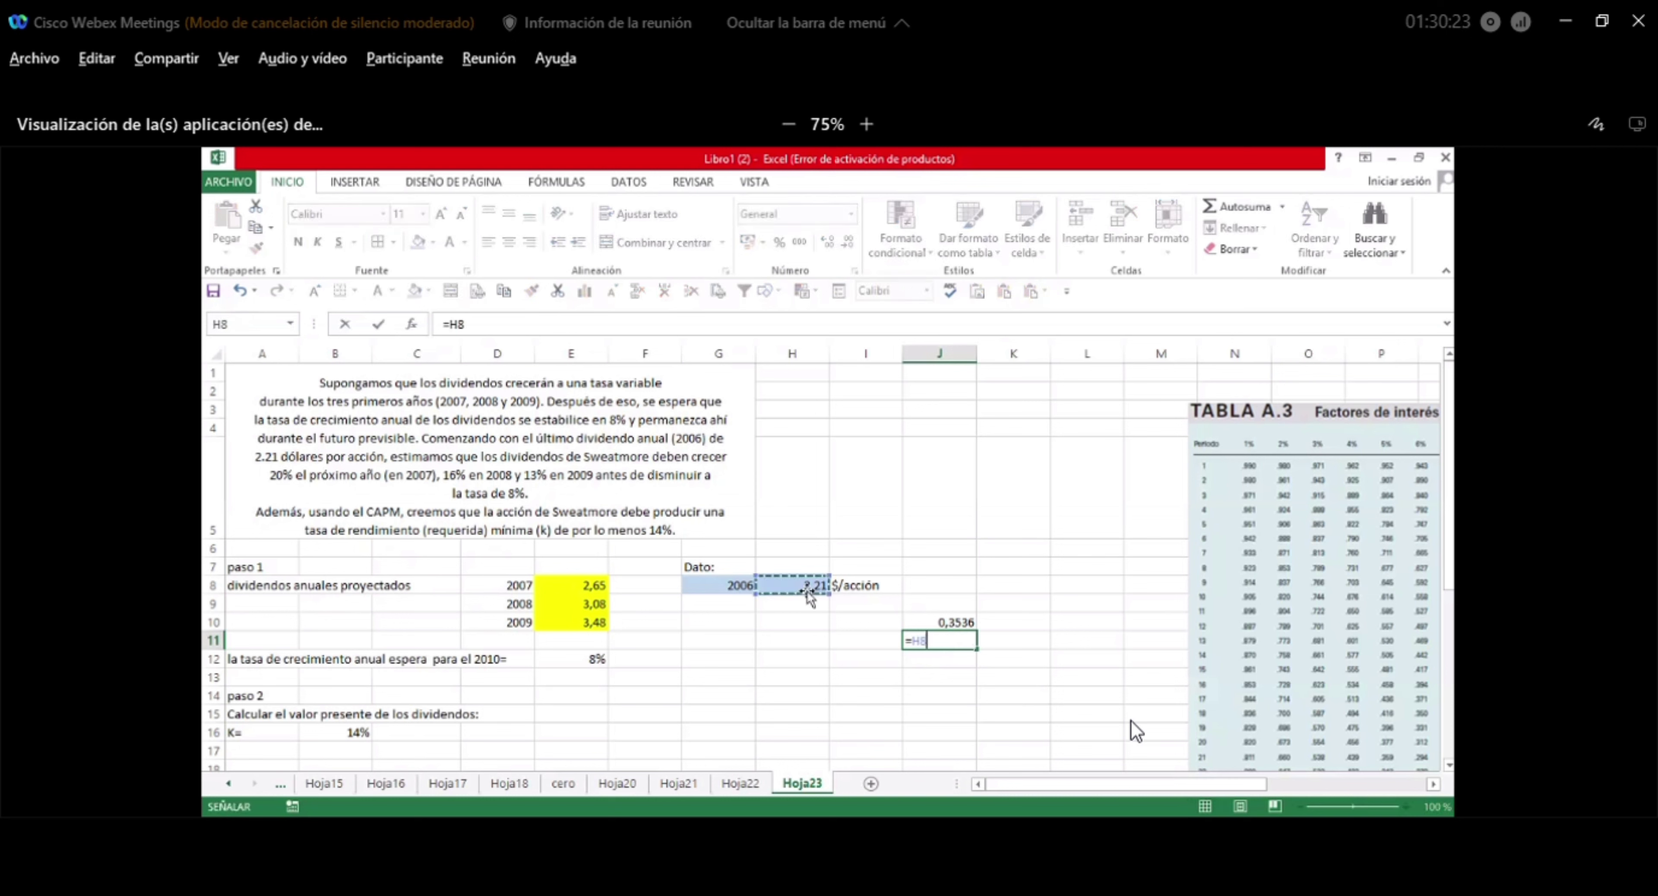
pyautogui.write('*')
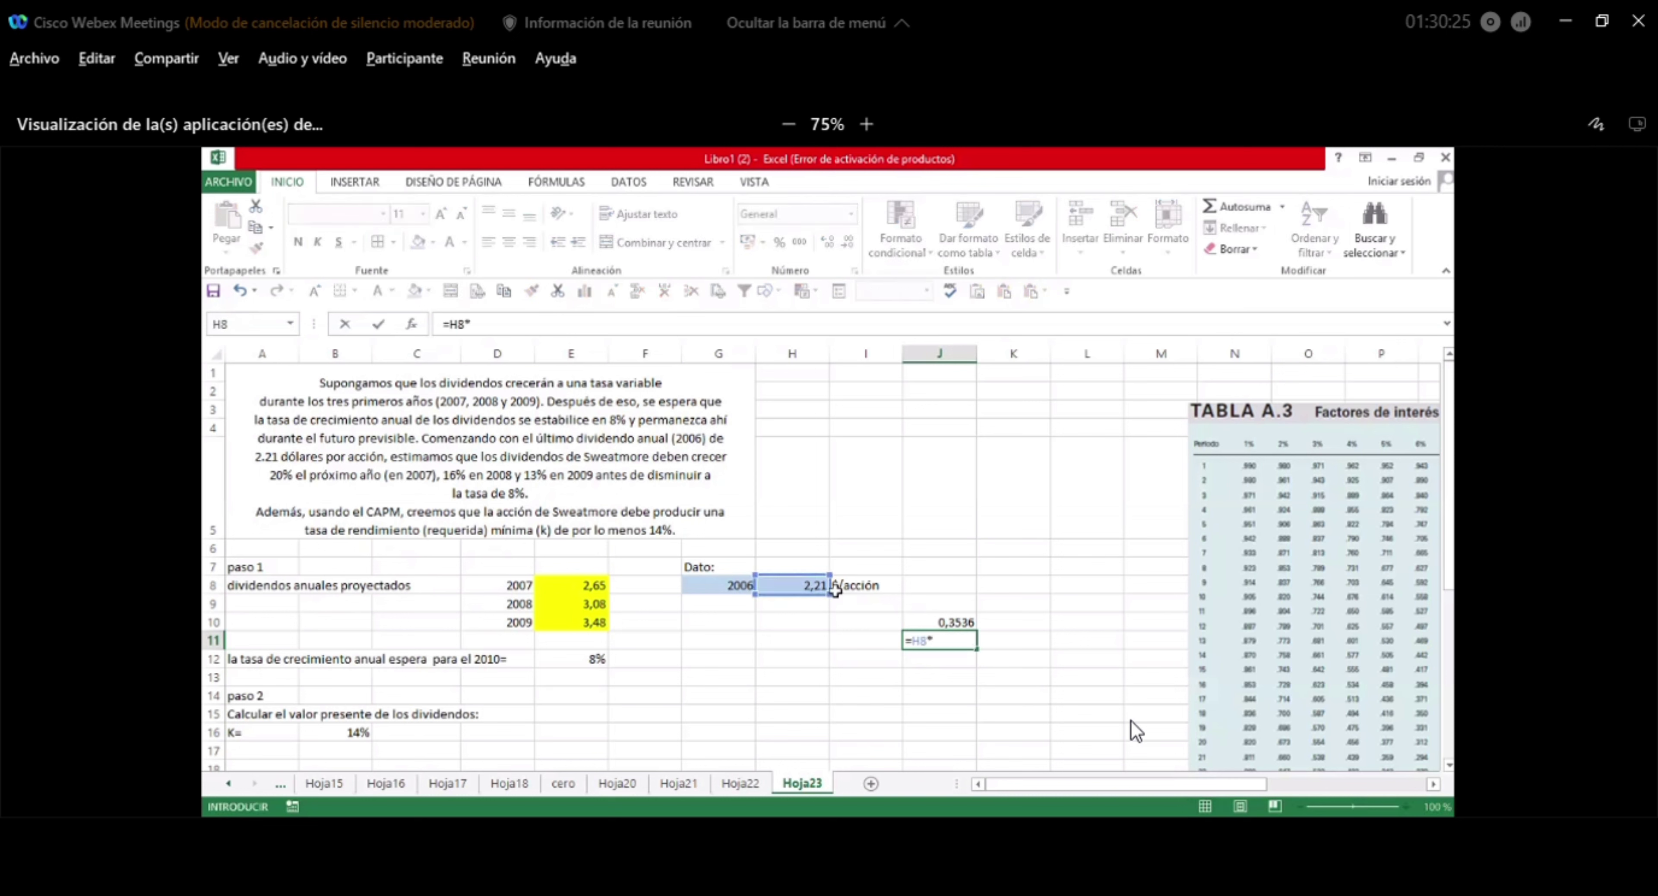
pyautogui.click(933, 623)
pyautogui.press('Return')
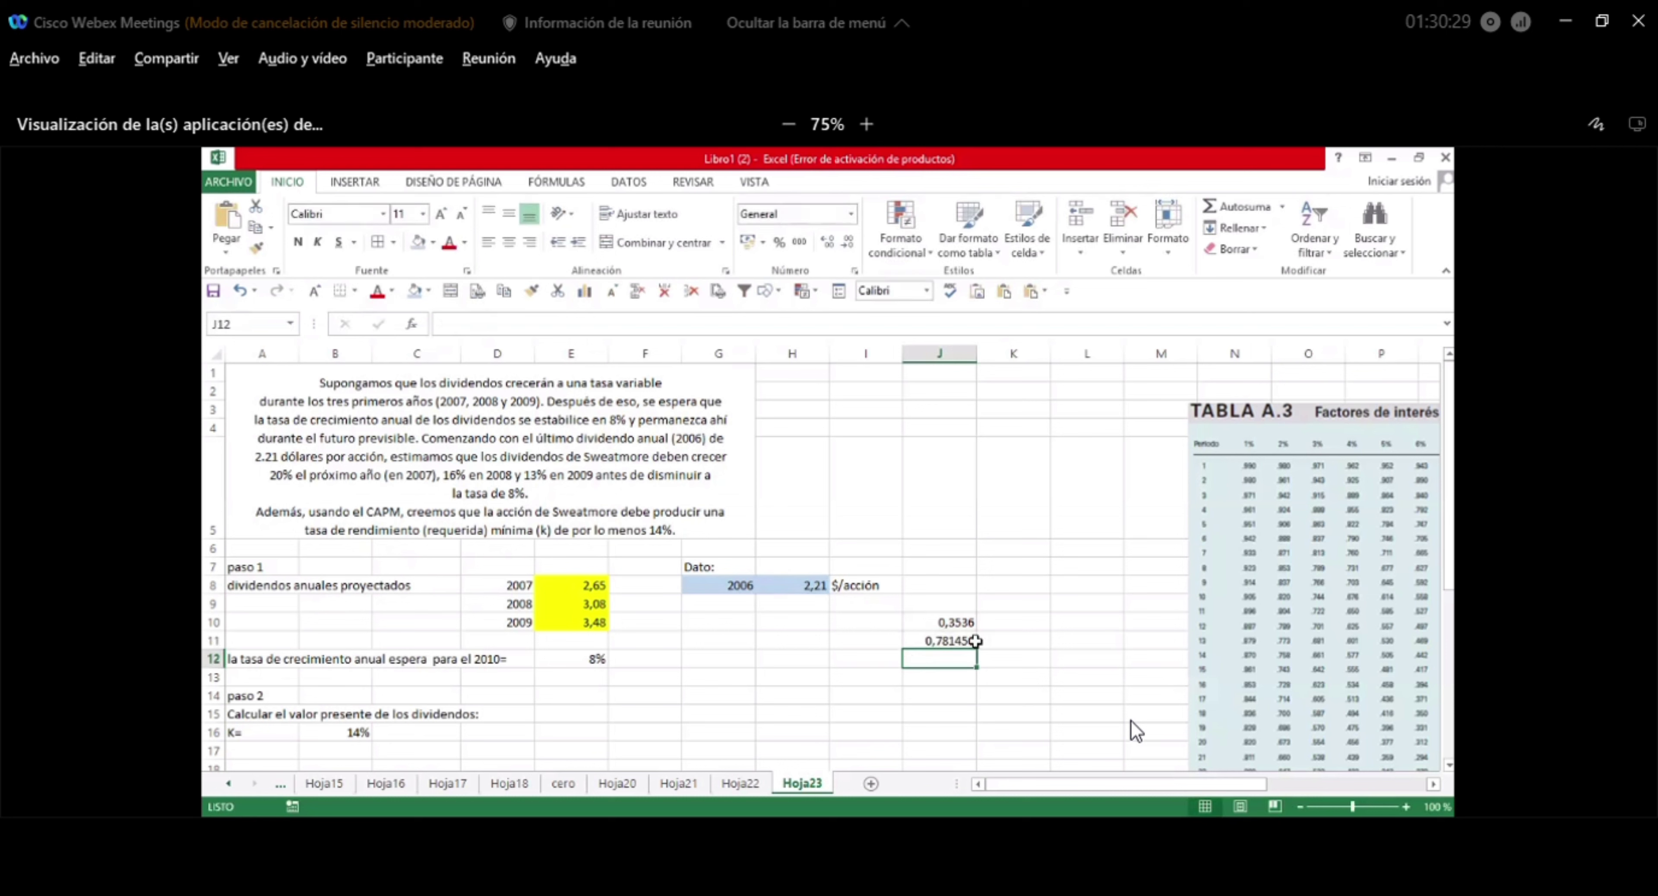
# Replace the formula in J11 with =J10+H8 to add the 16% increase to the 2006 dividend.
pyautogui.click(957, 640)
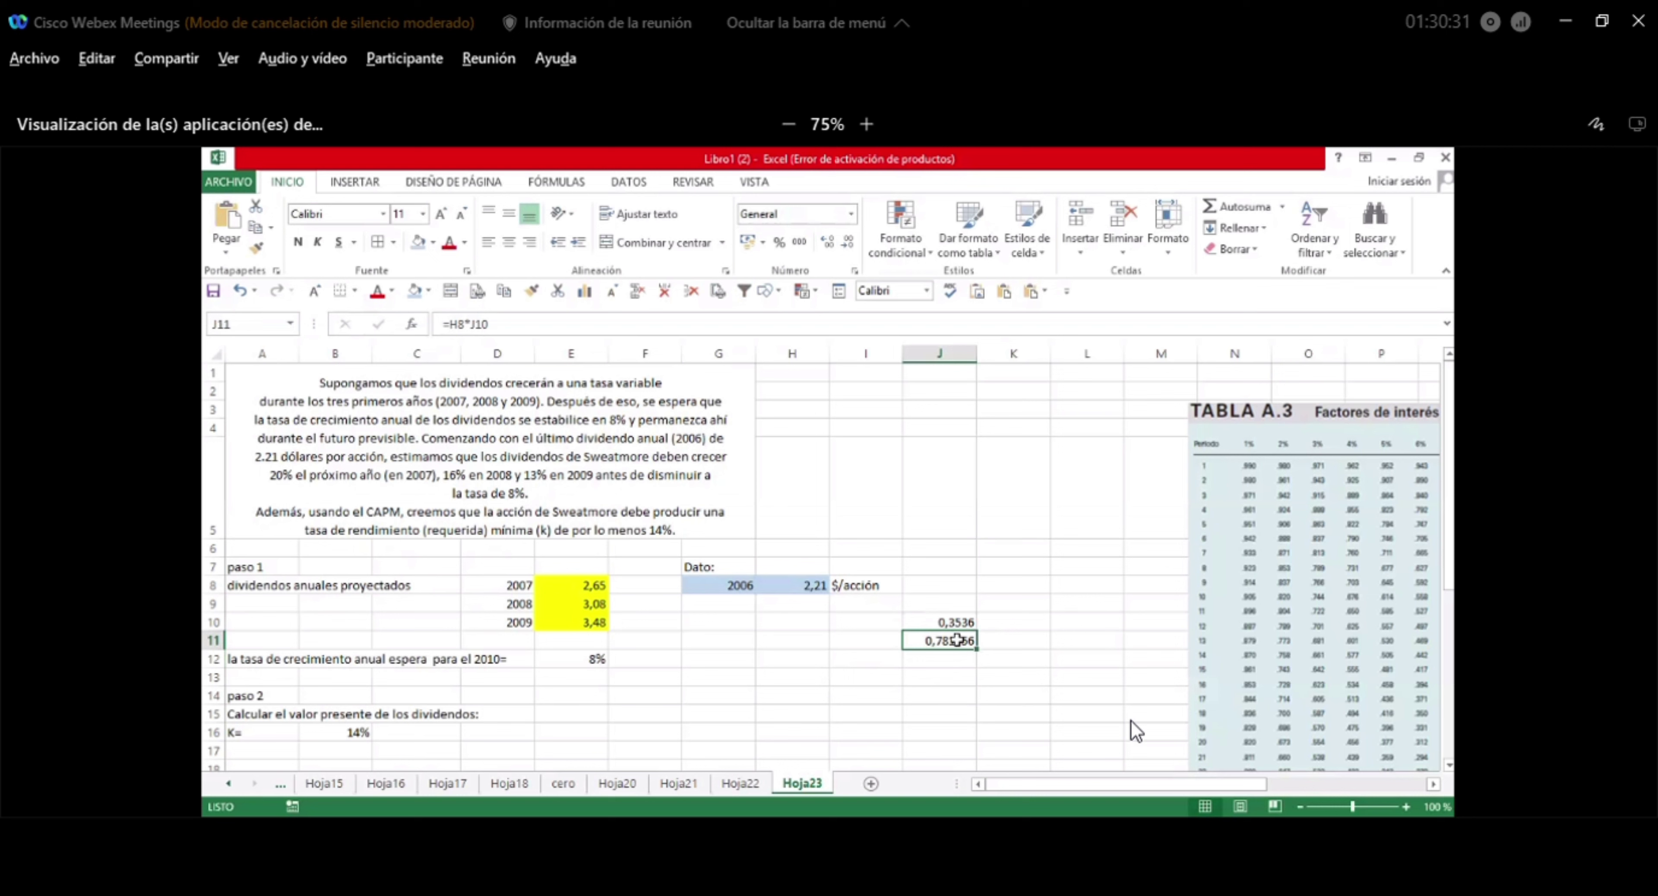
pyautogui.write('=')
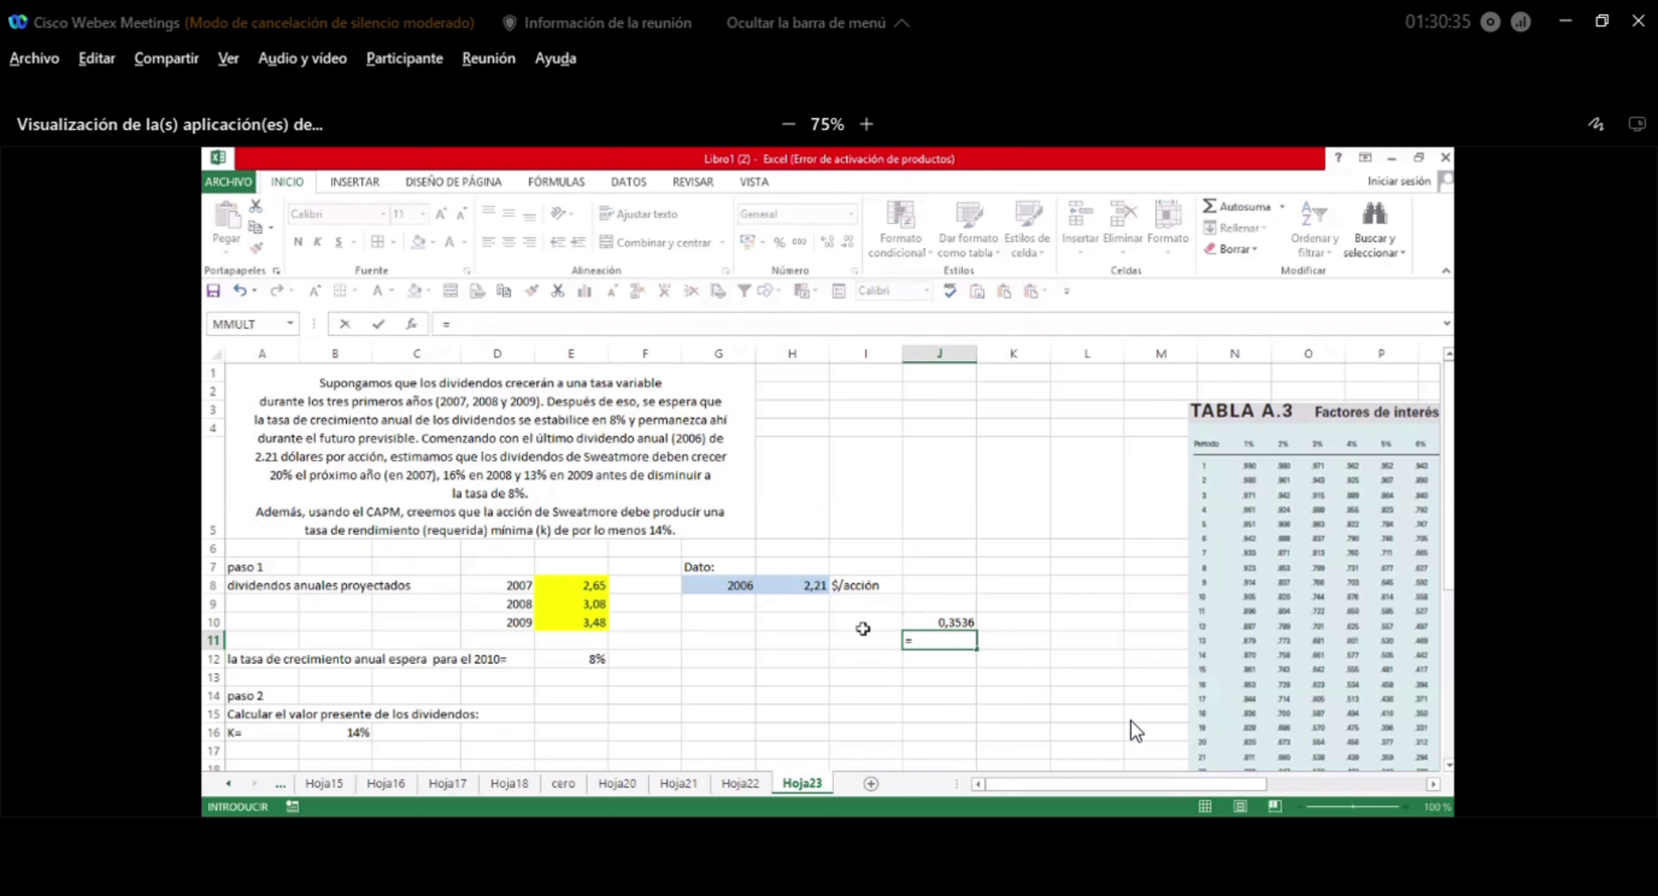
pyautogui.click(945, 622)
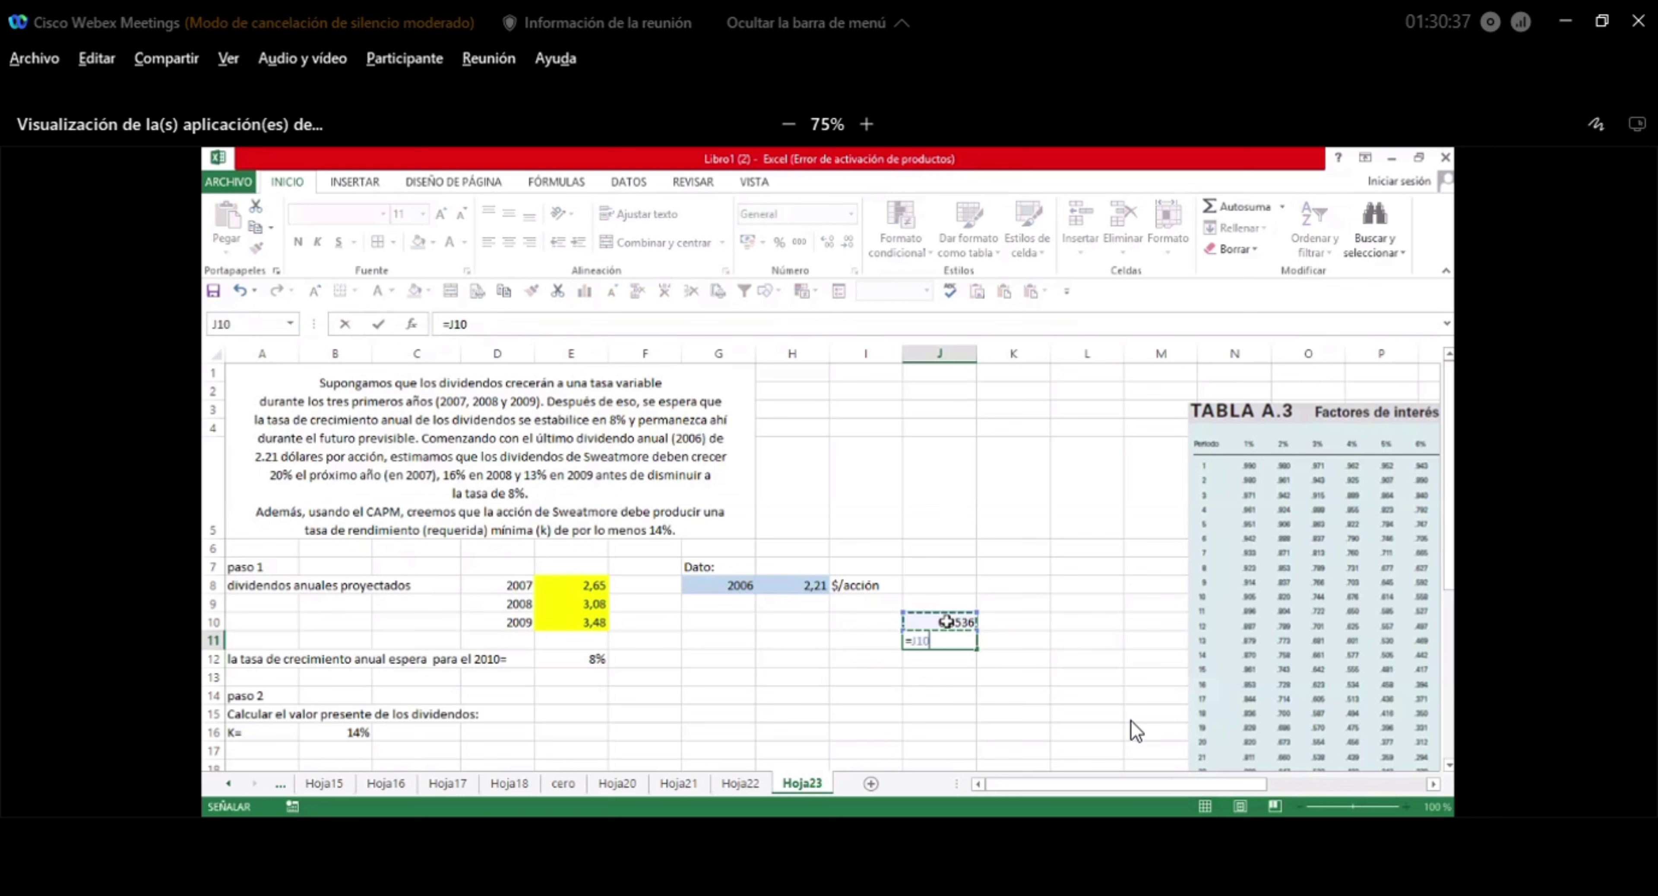
pyautogui.write('+')
pyautogui.click(804, 586)
pyautogui.press('Return')
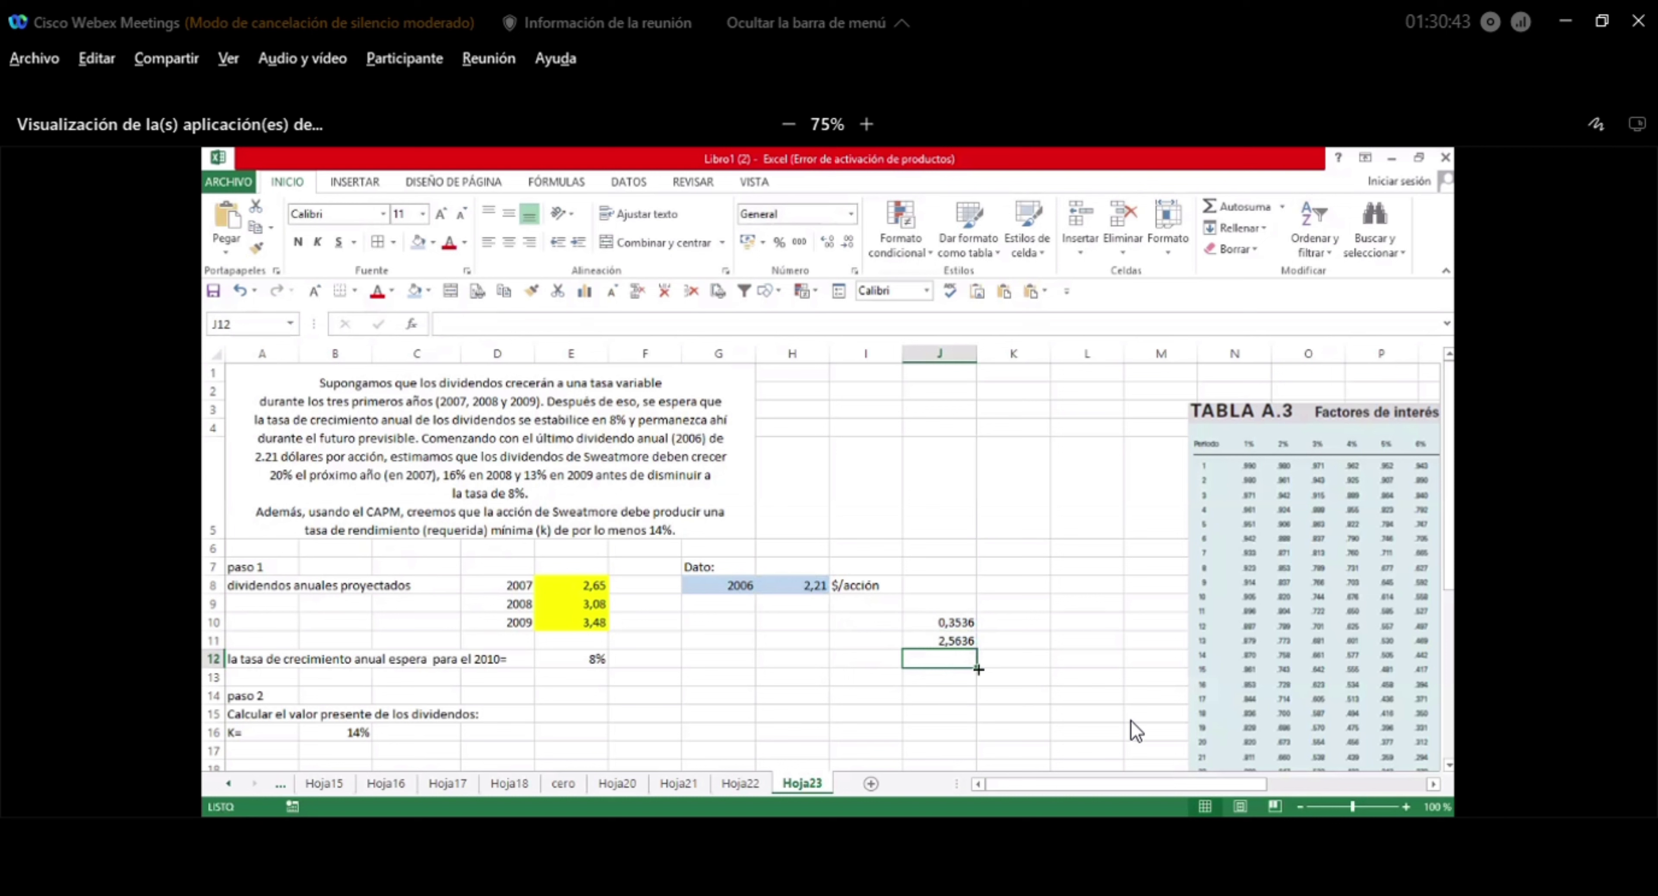
pyautogui.click(949, 642)
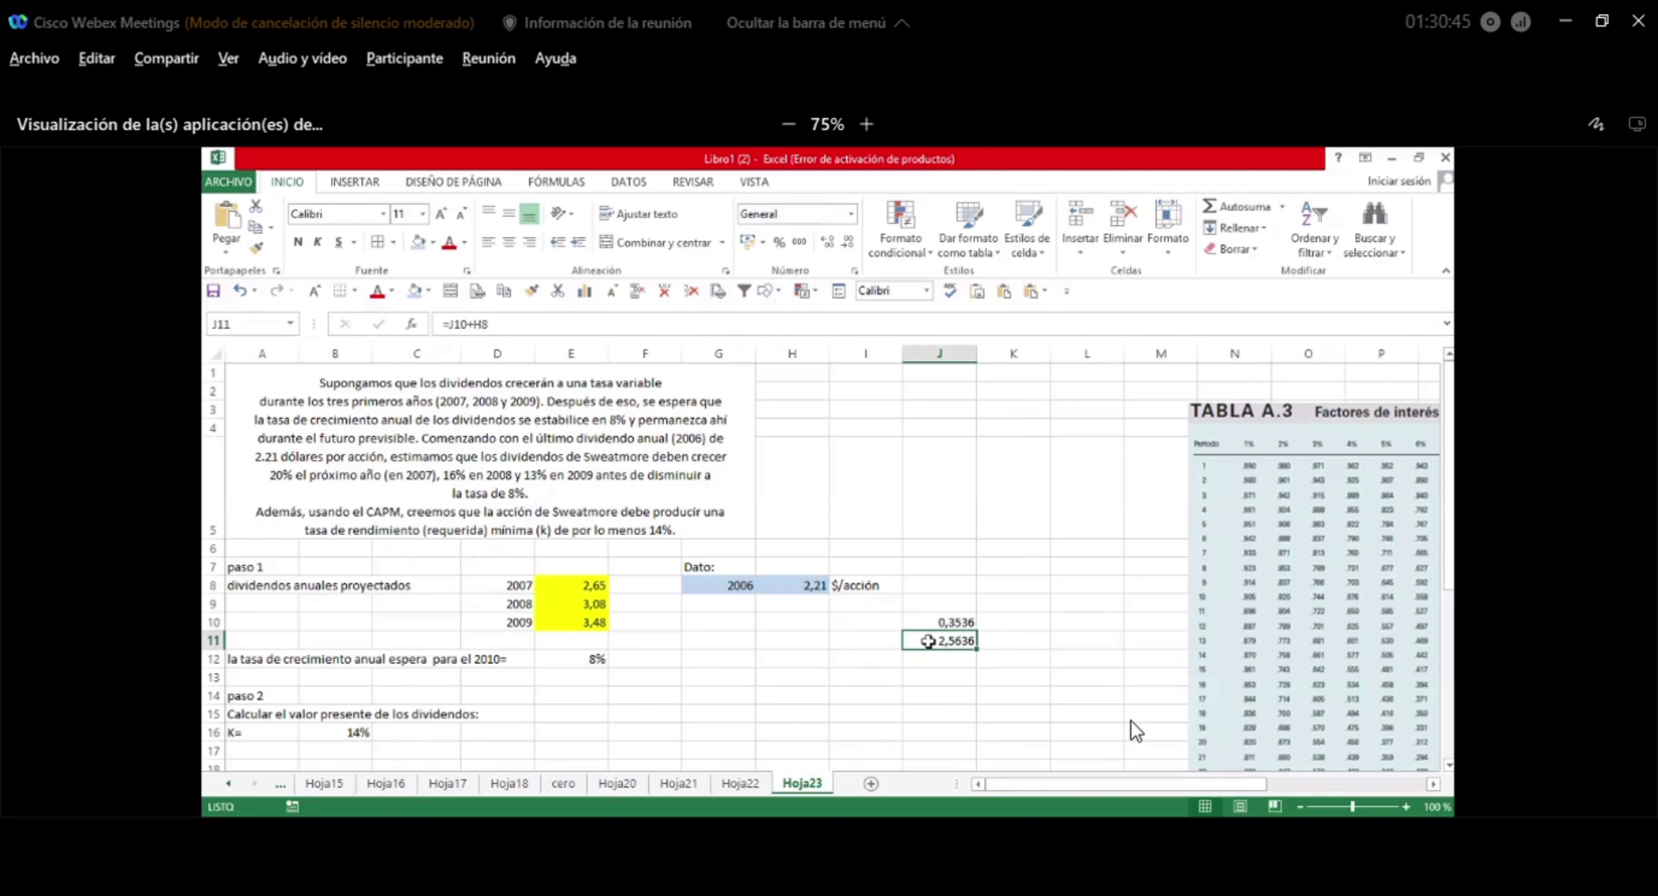
# Calculate 13% of the projected 2007 dividend in I10 with the formula =E8*,13.
pyautogui.click(588, 582)
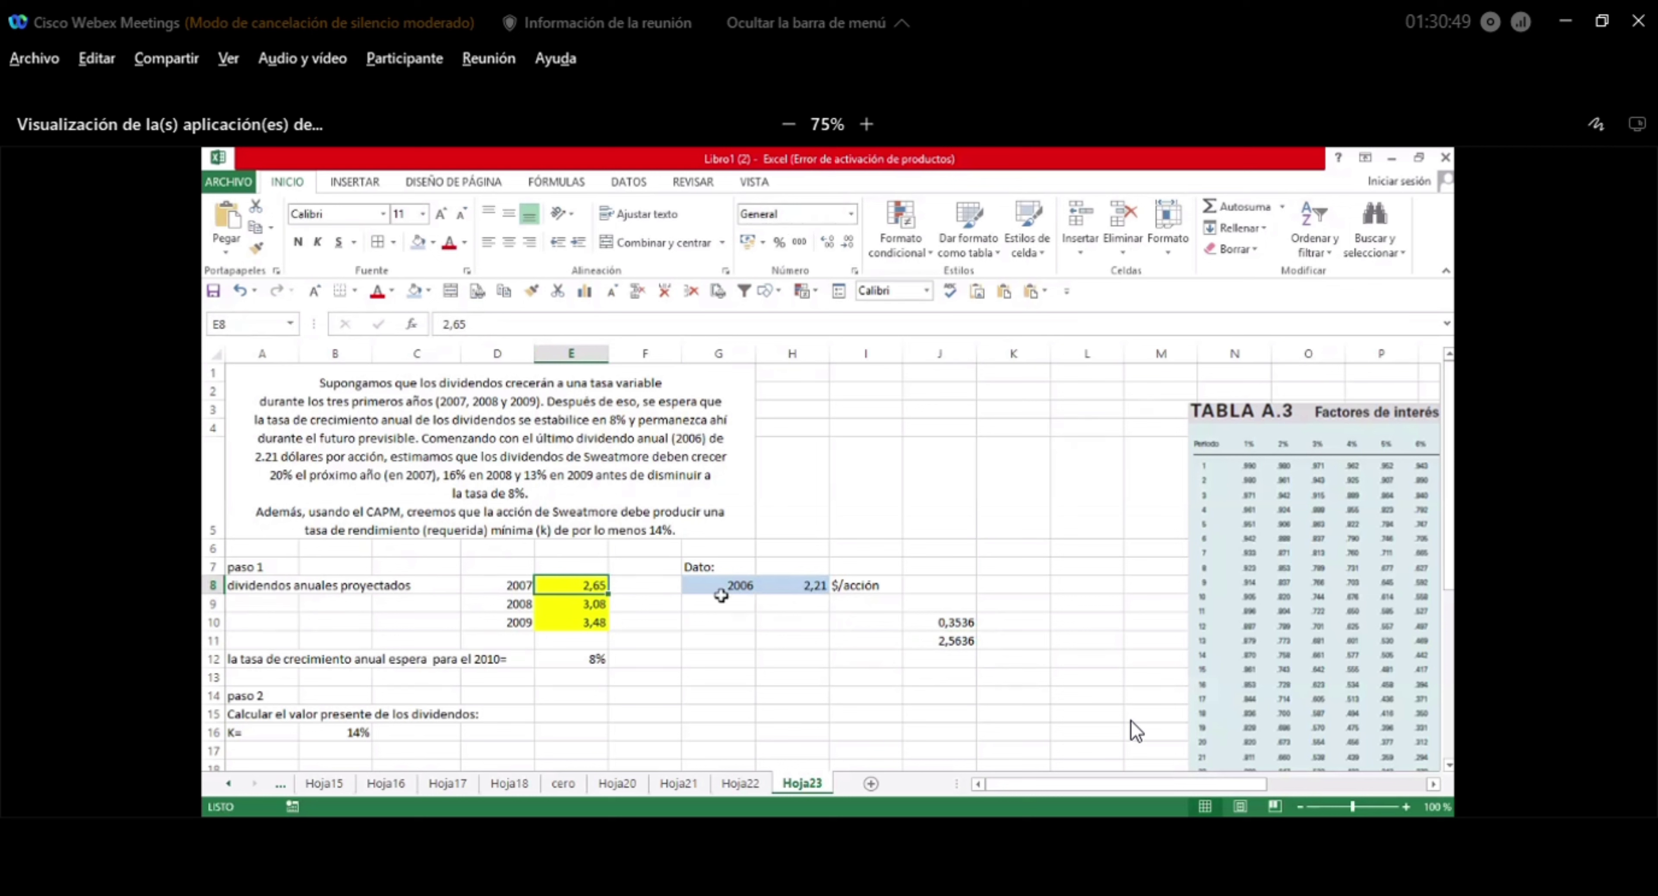
pyautogui.click(590, 605)
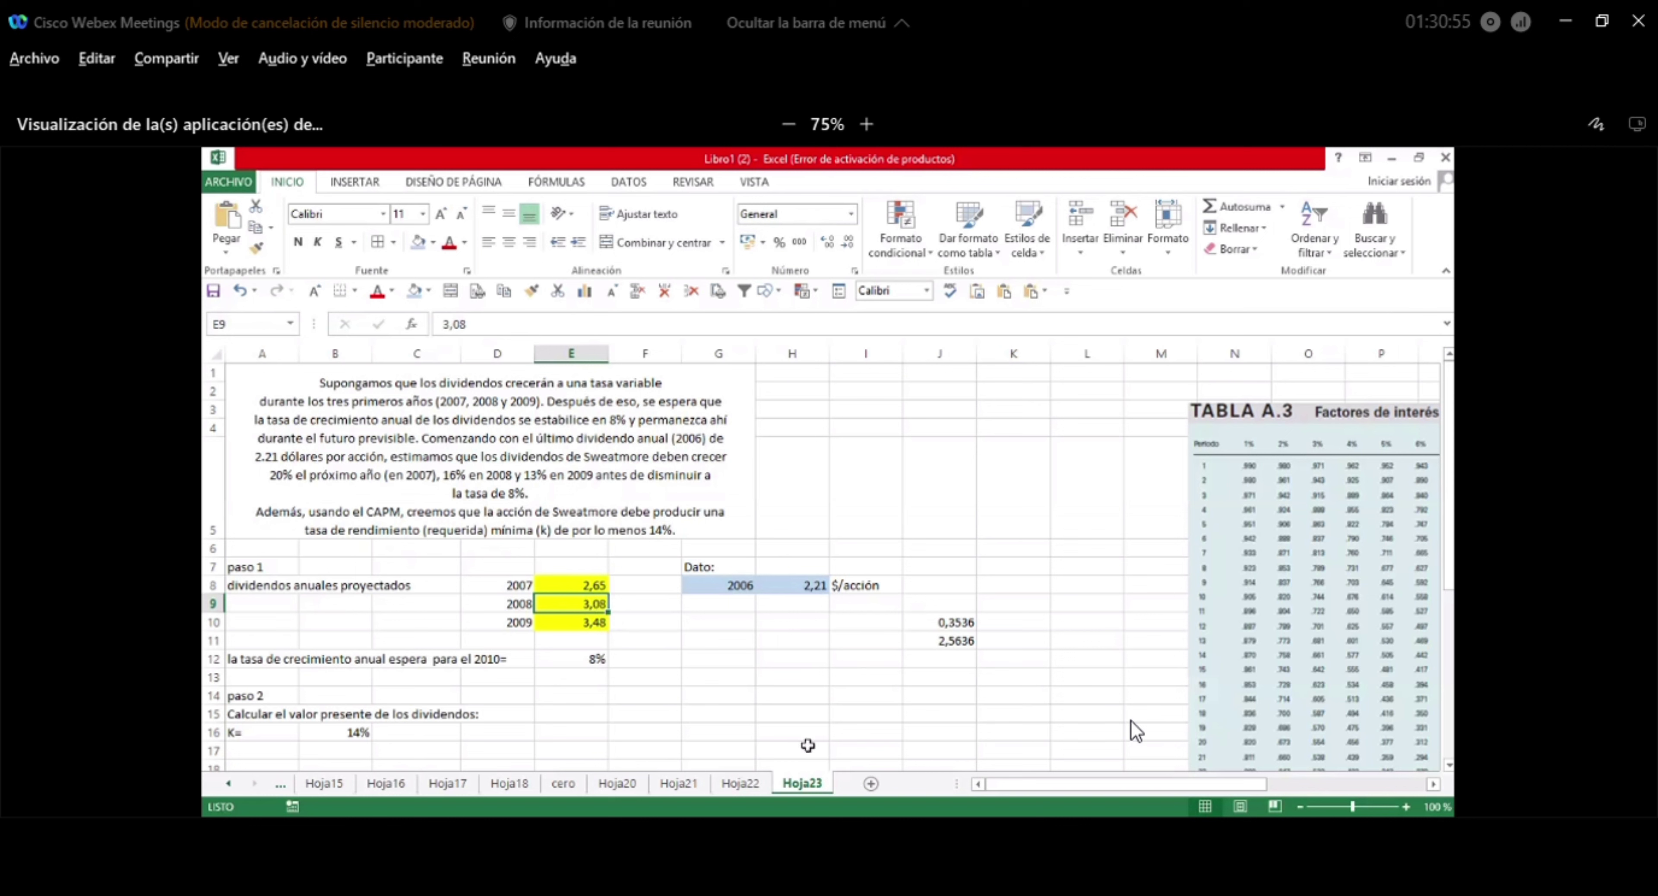
pyautogui.click(941, 673)
pyautogui.click(860, 617)
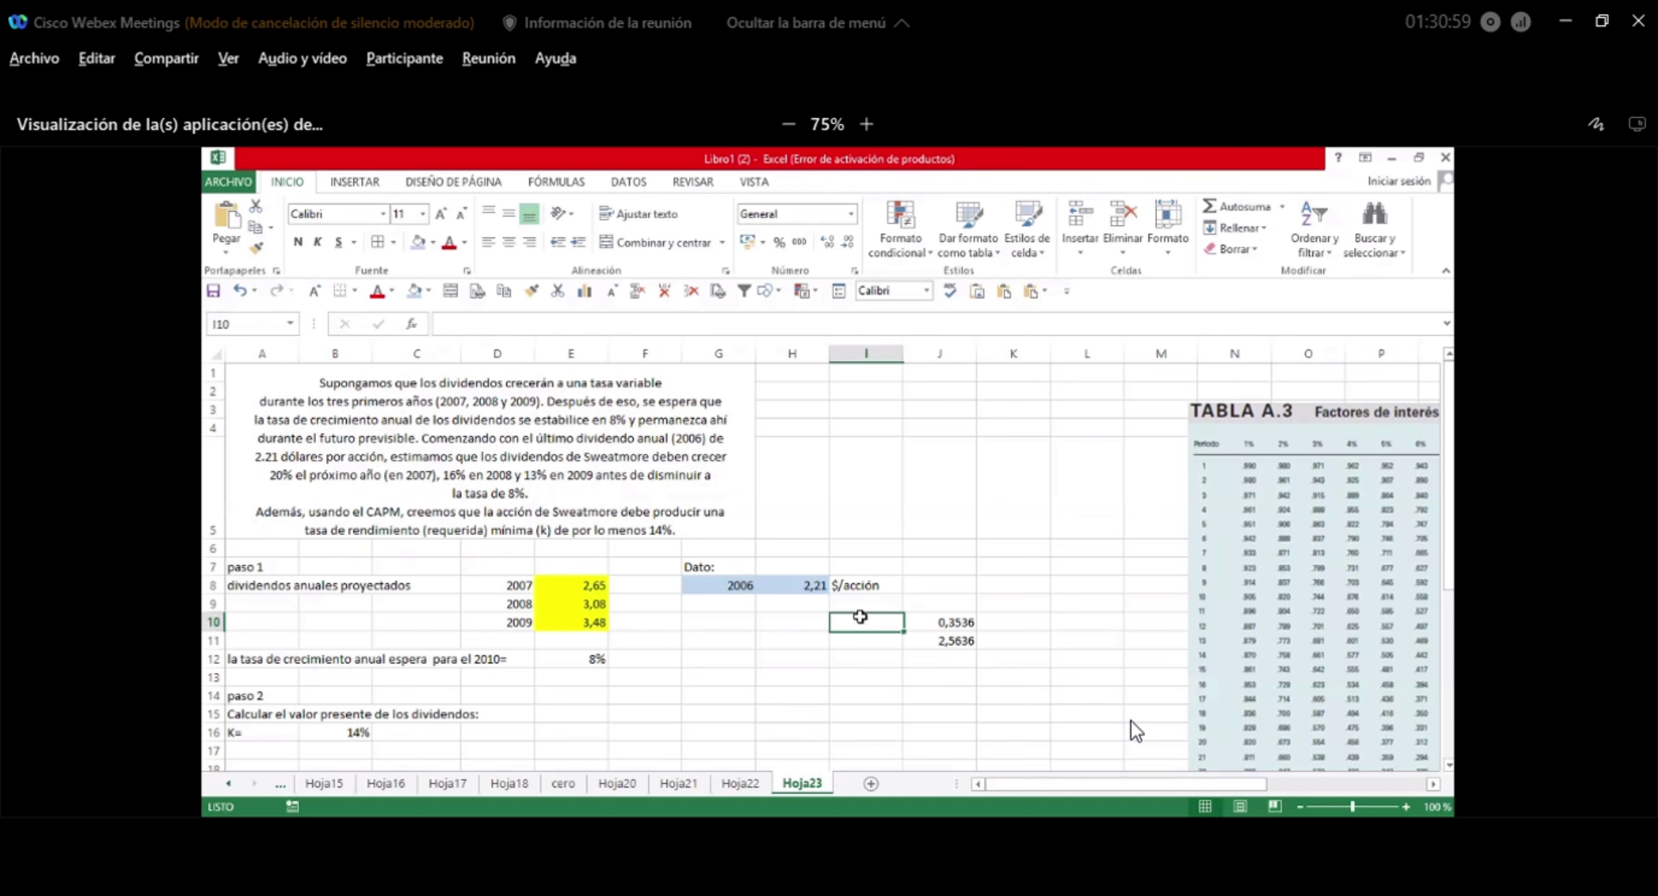
pyautogui.write('=')
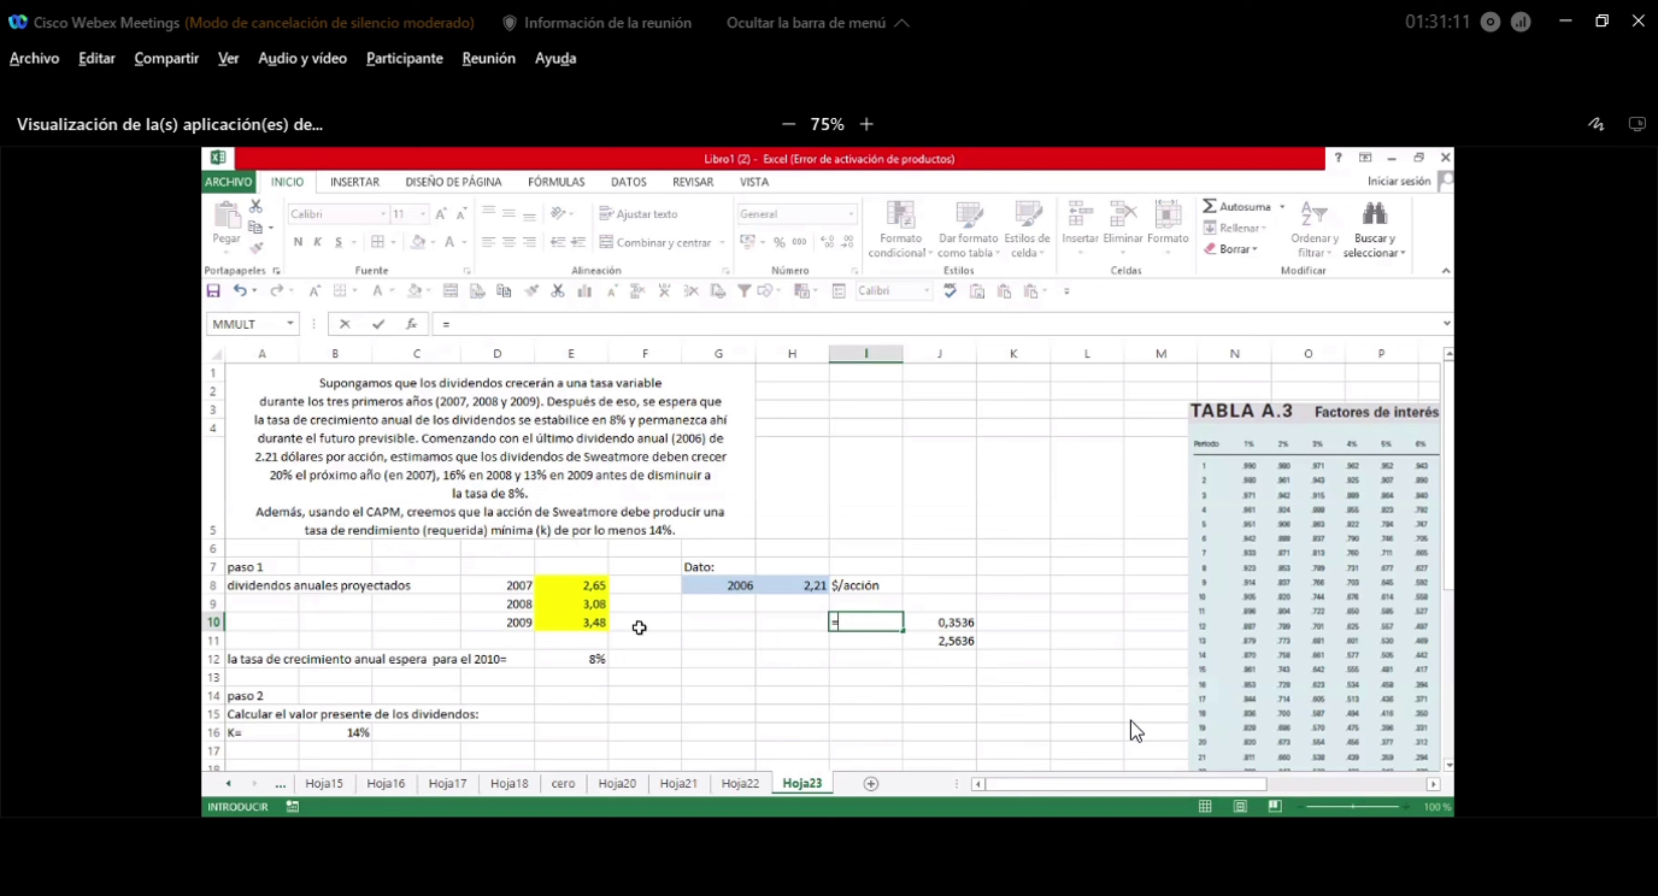
pyautogui.click(583, 587)
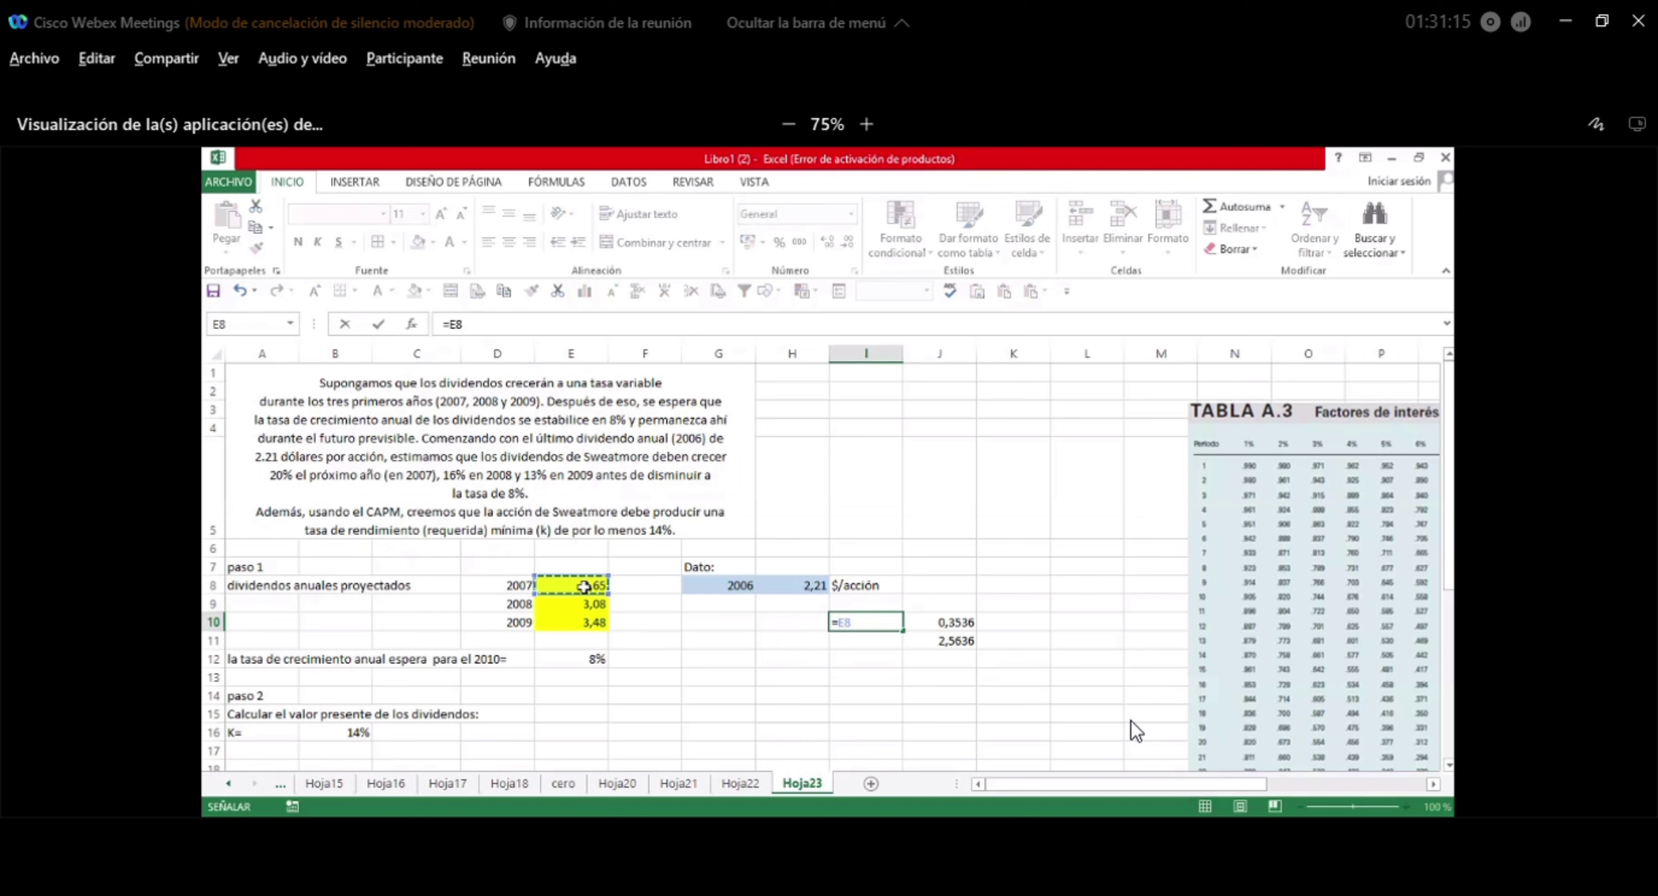
pyautogui.write('*,13')
pyautogui.press('Return')
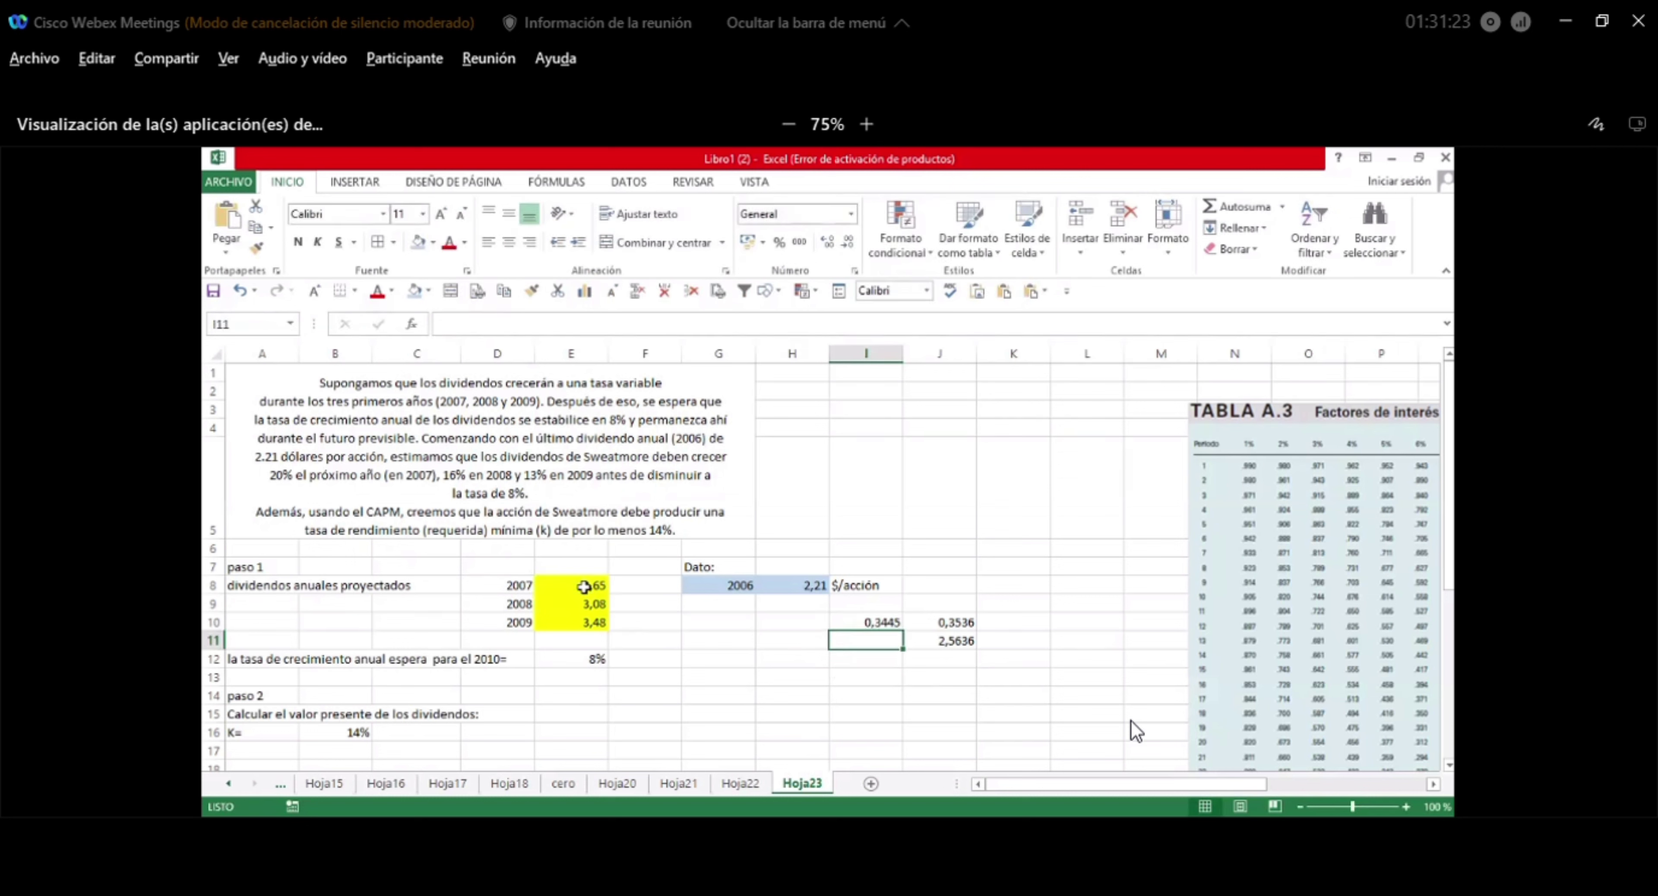
# Add the 13% increase to the projected 2007 dividend in I11 with the formula =I10+E8.
pyautogui.write('=')
pyautogui.click(872, 621)
pyautogui.write('+')
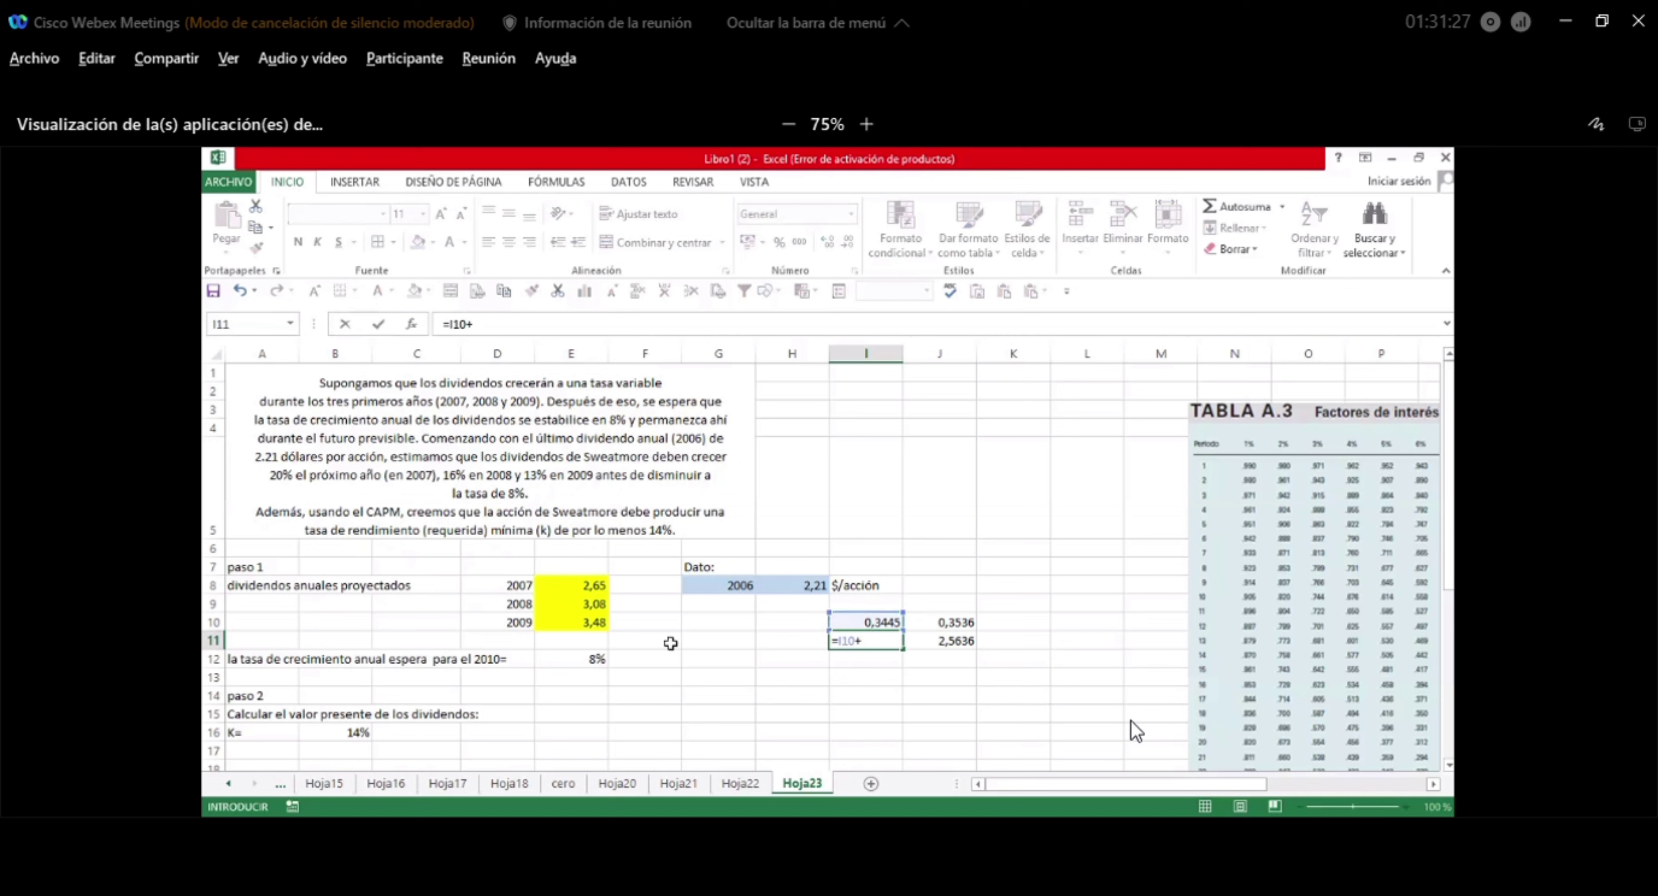
pyautogui.click(586, 588)
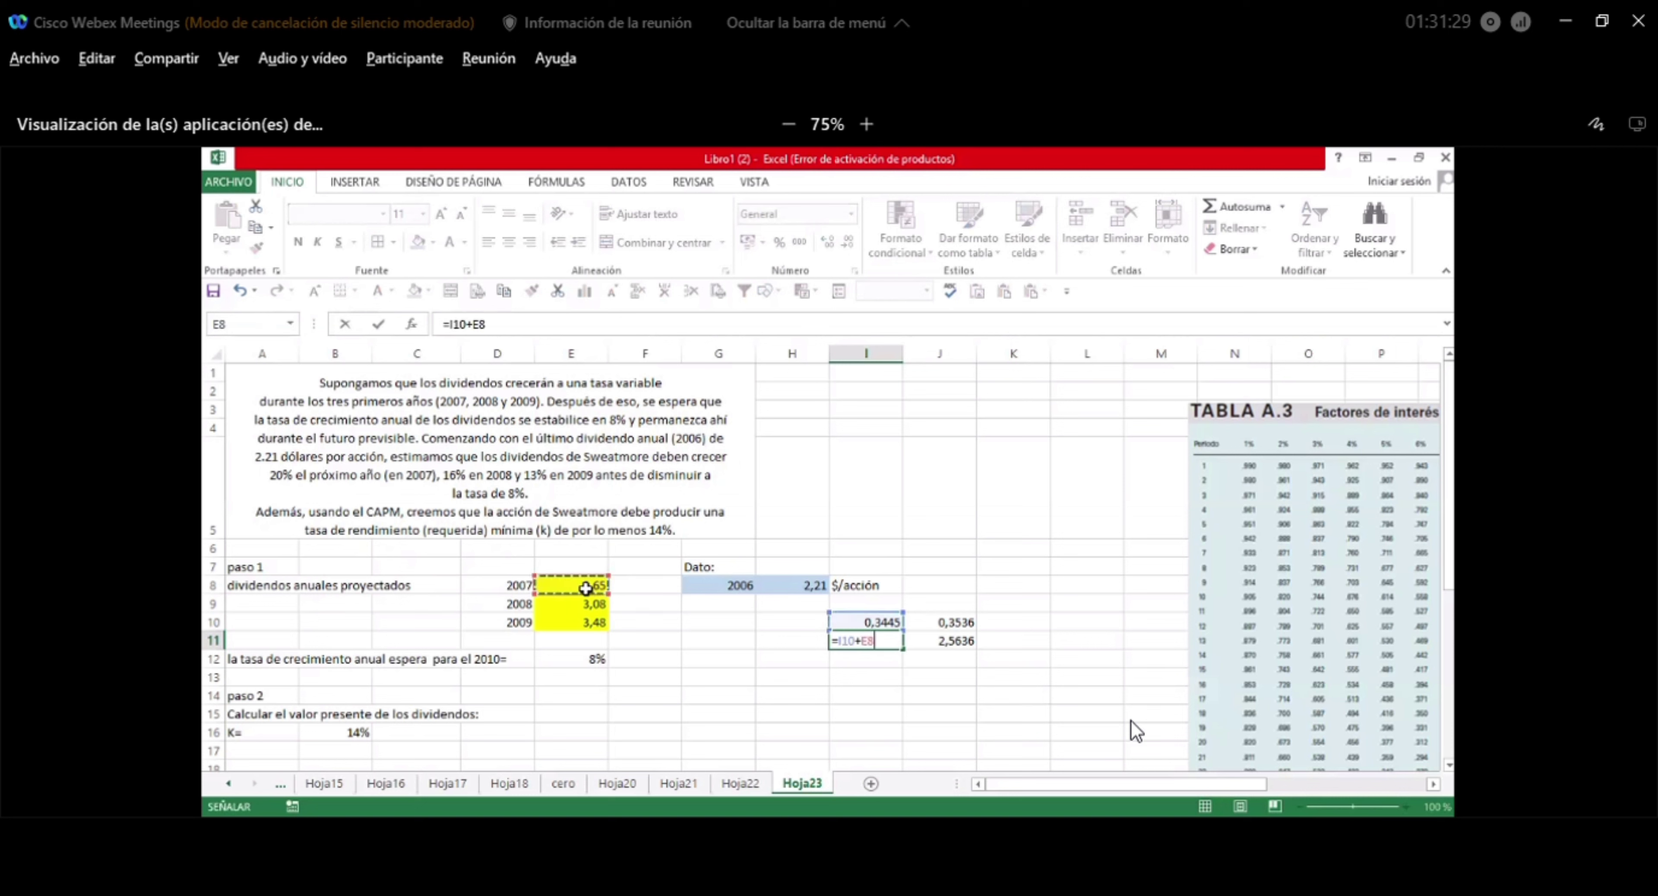
pyautogui.press('Return')
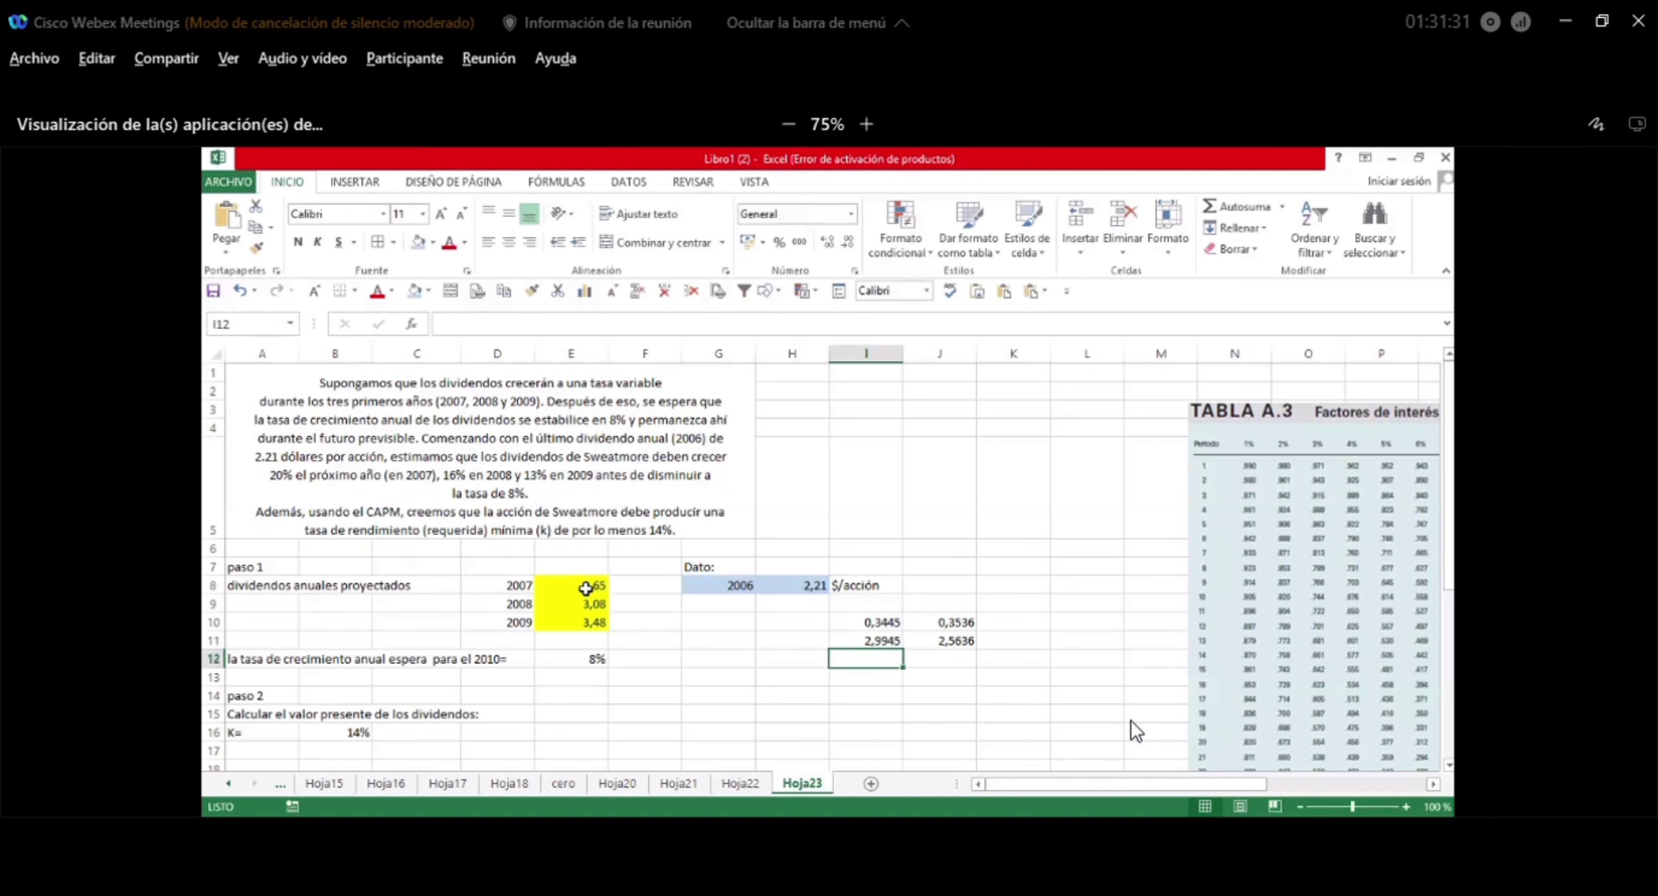
# Clear the trial 13% growth calculations from cells I11 and I10.
pyautogui.doubleClick(872, 642)
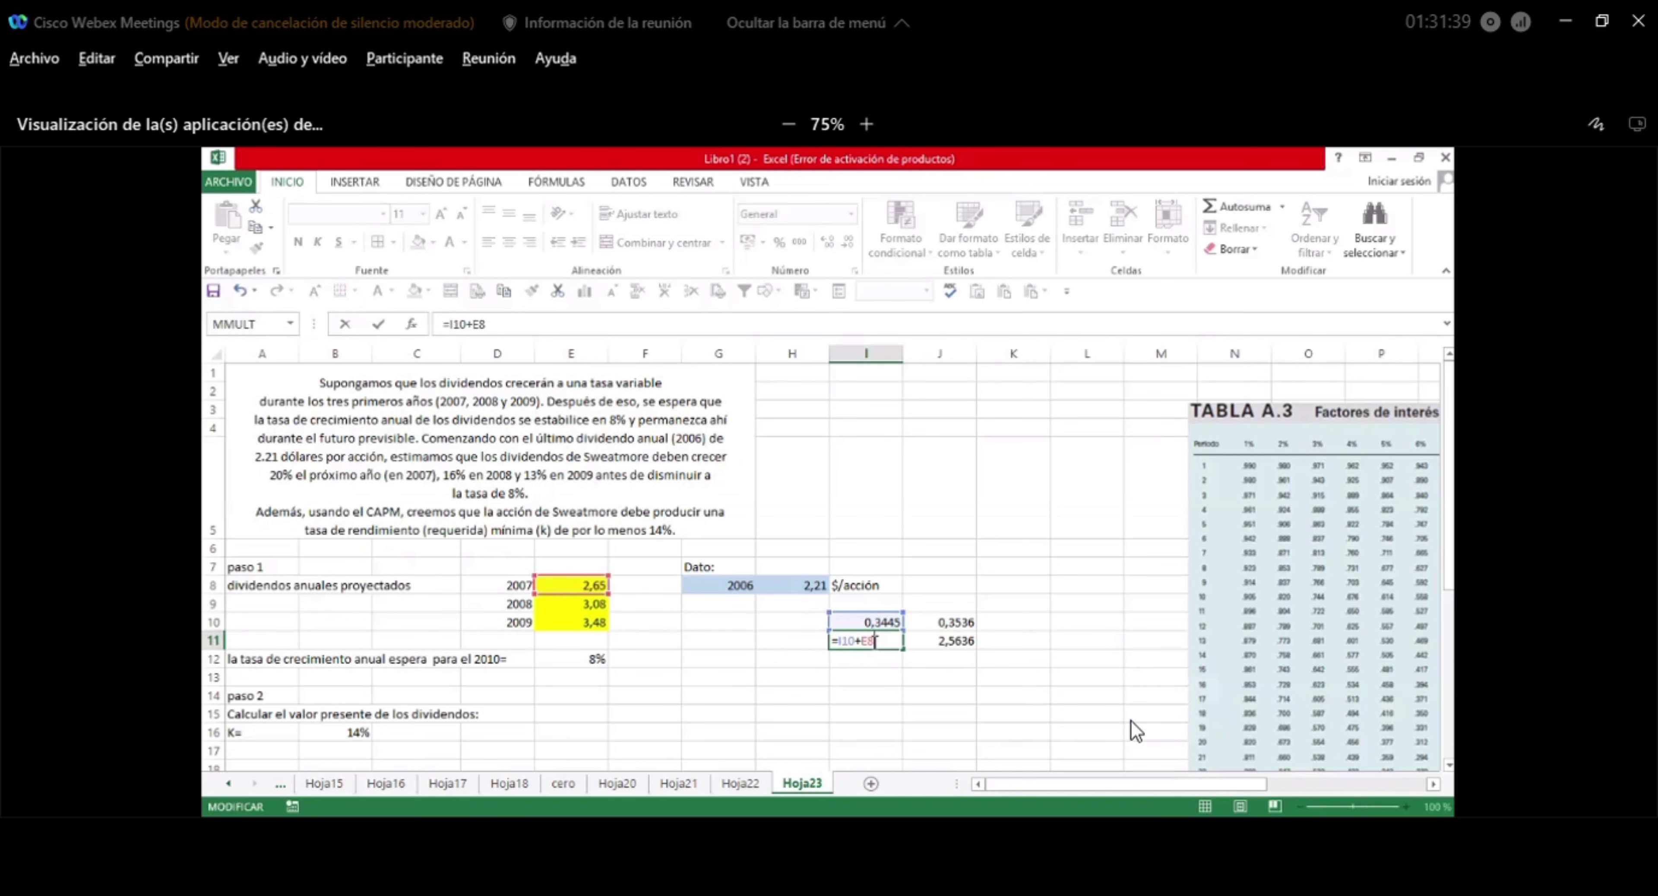
pyautogui.press('BackSpace')
pyautogui.press('BackSpace')
pyautogui.press('BackSpace')
pyautogui.press('BackSpace')
pyautogui.press('BackSpace')
pyautogui.press('BackSpace')
pyautogui.press('BackSpace')
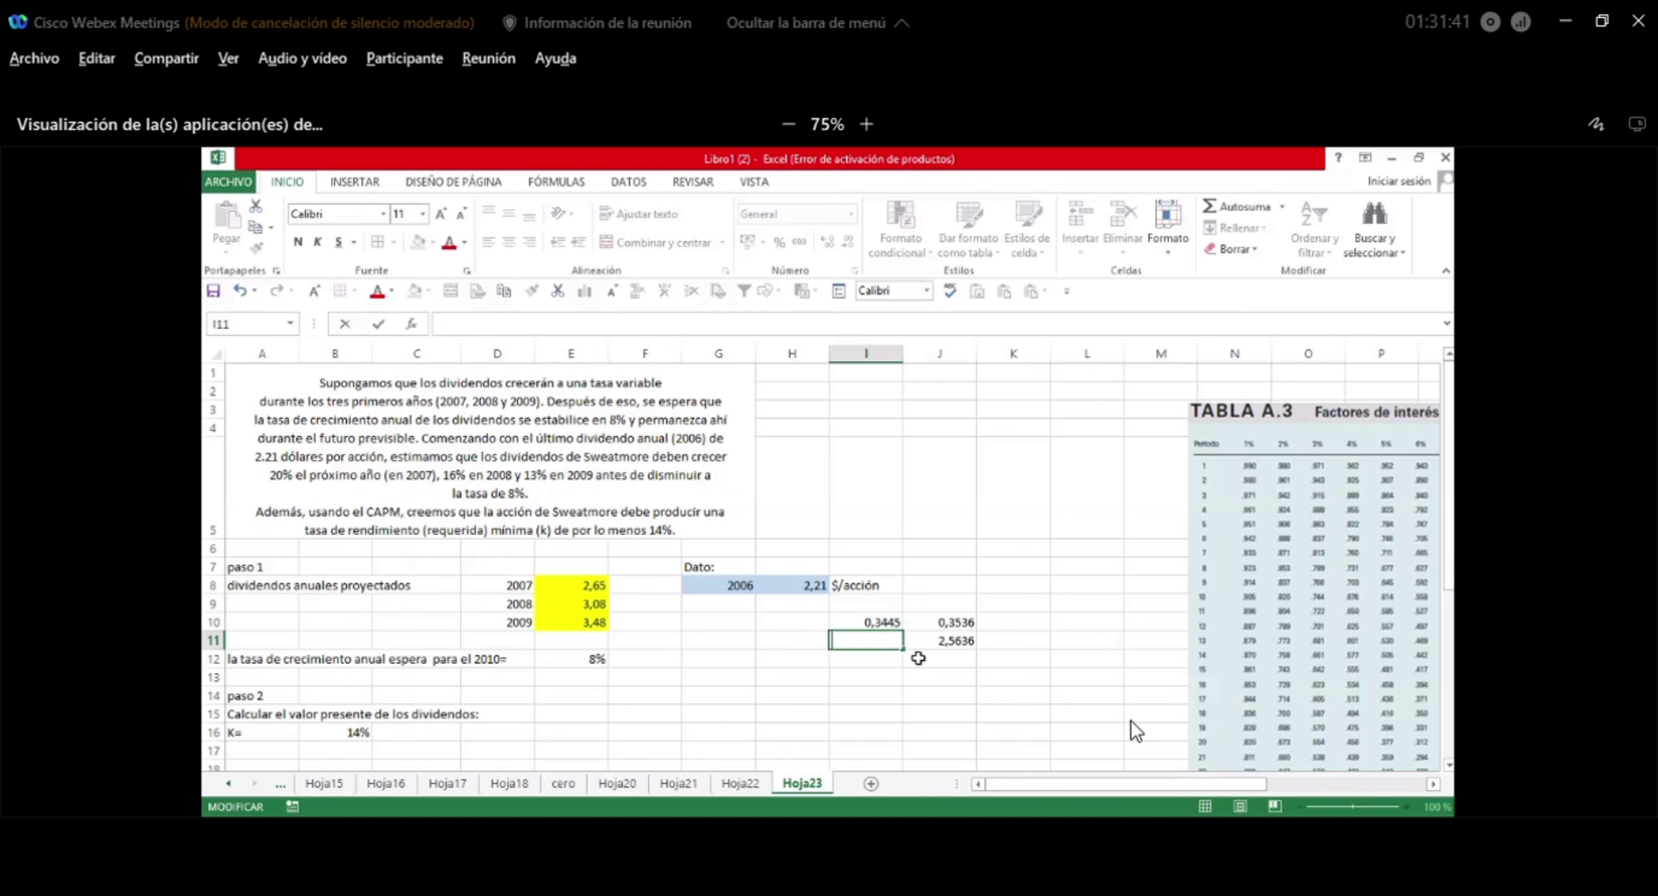
pyautogui.click(875, 624)
pyautogui.press('Delete')
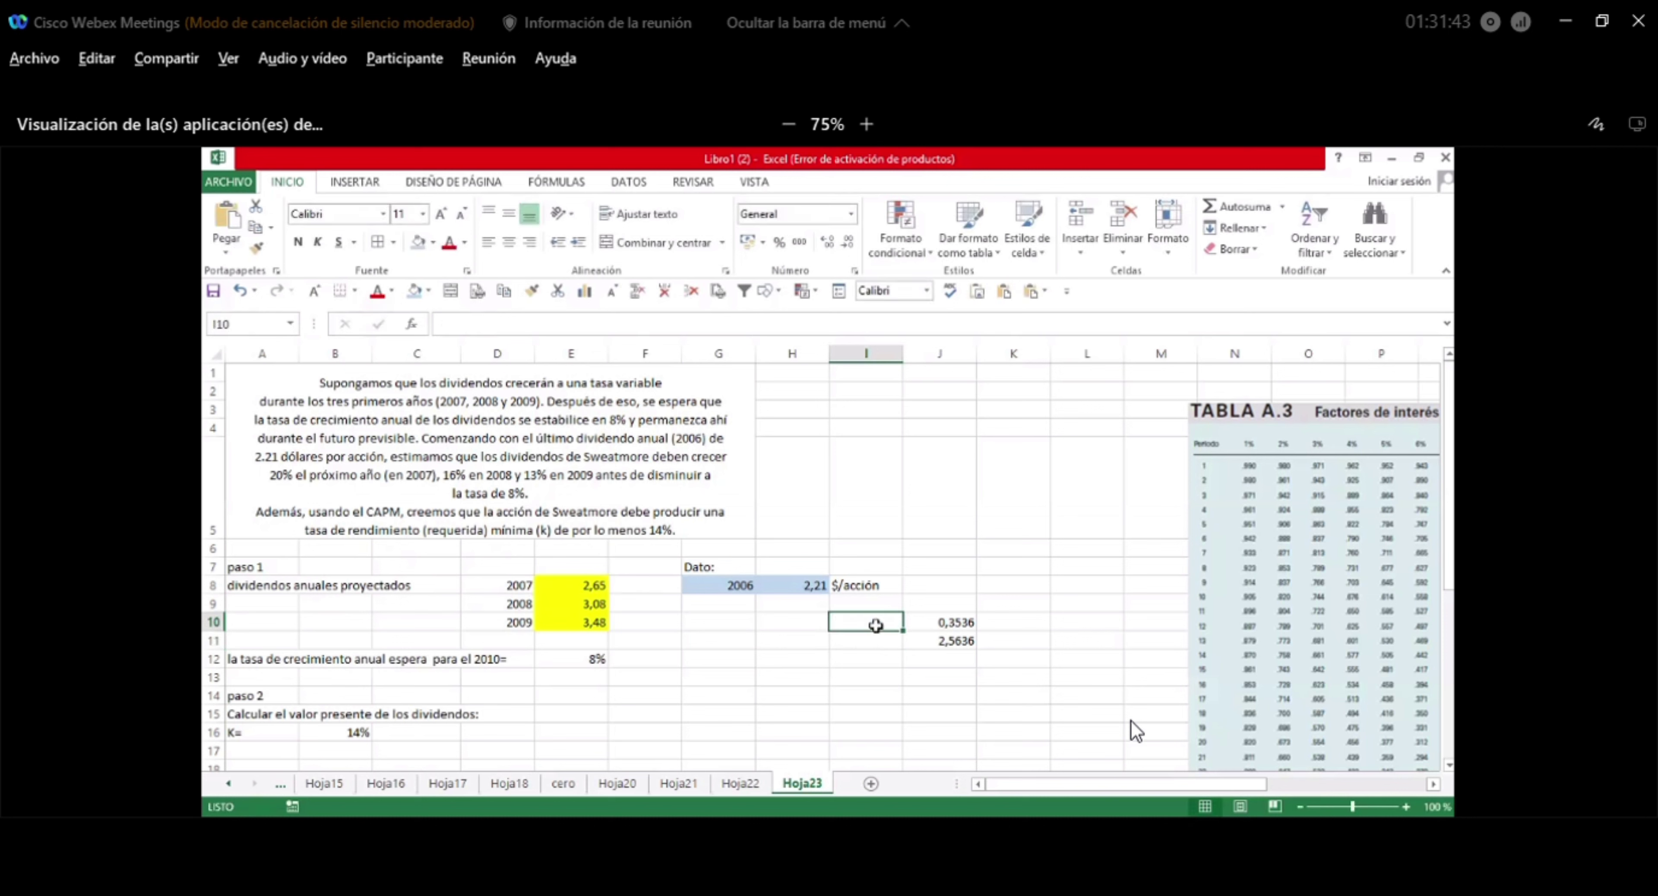
pyautogui.click(874, 662)
pyautogui.write('=')
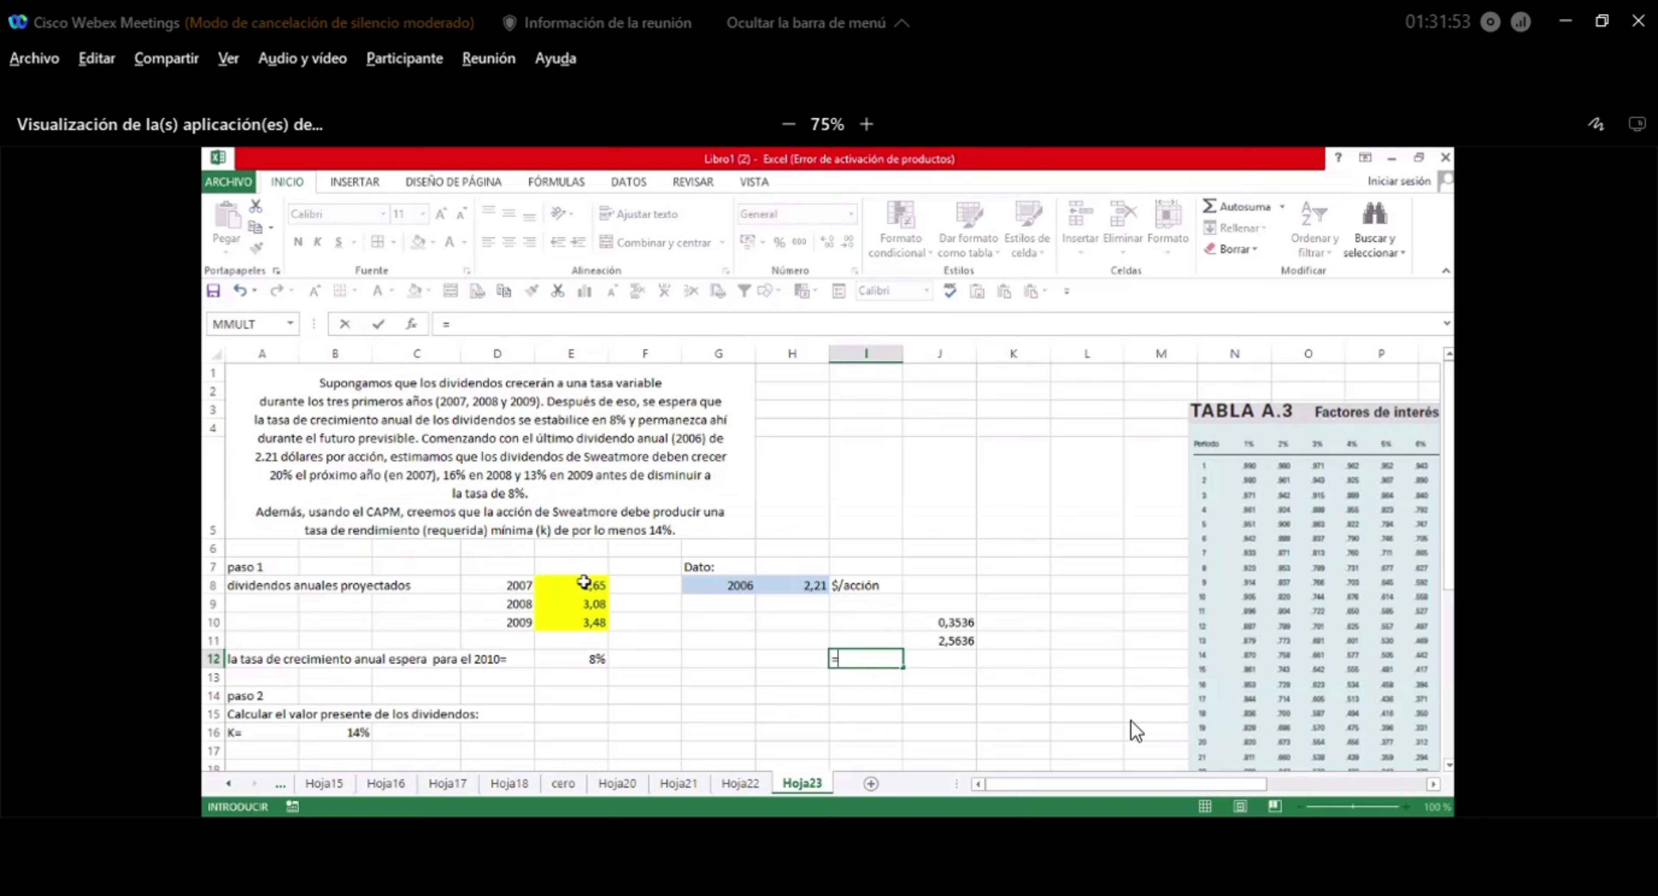
pyautogui.moveTo(586, 584); pyautogui.dragTo(589, 619)
pyautogui.press('Escape')
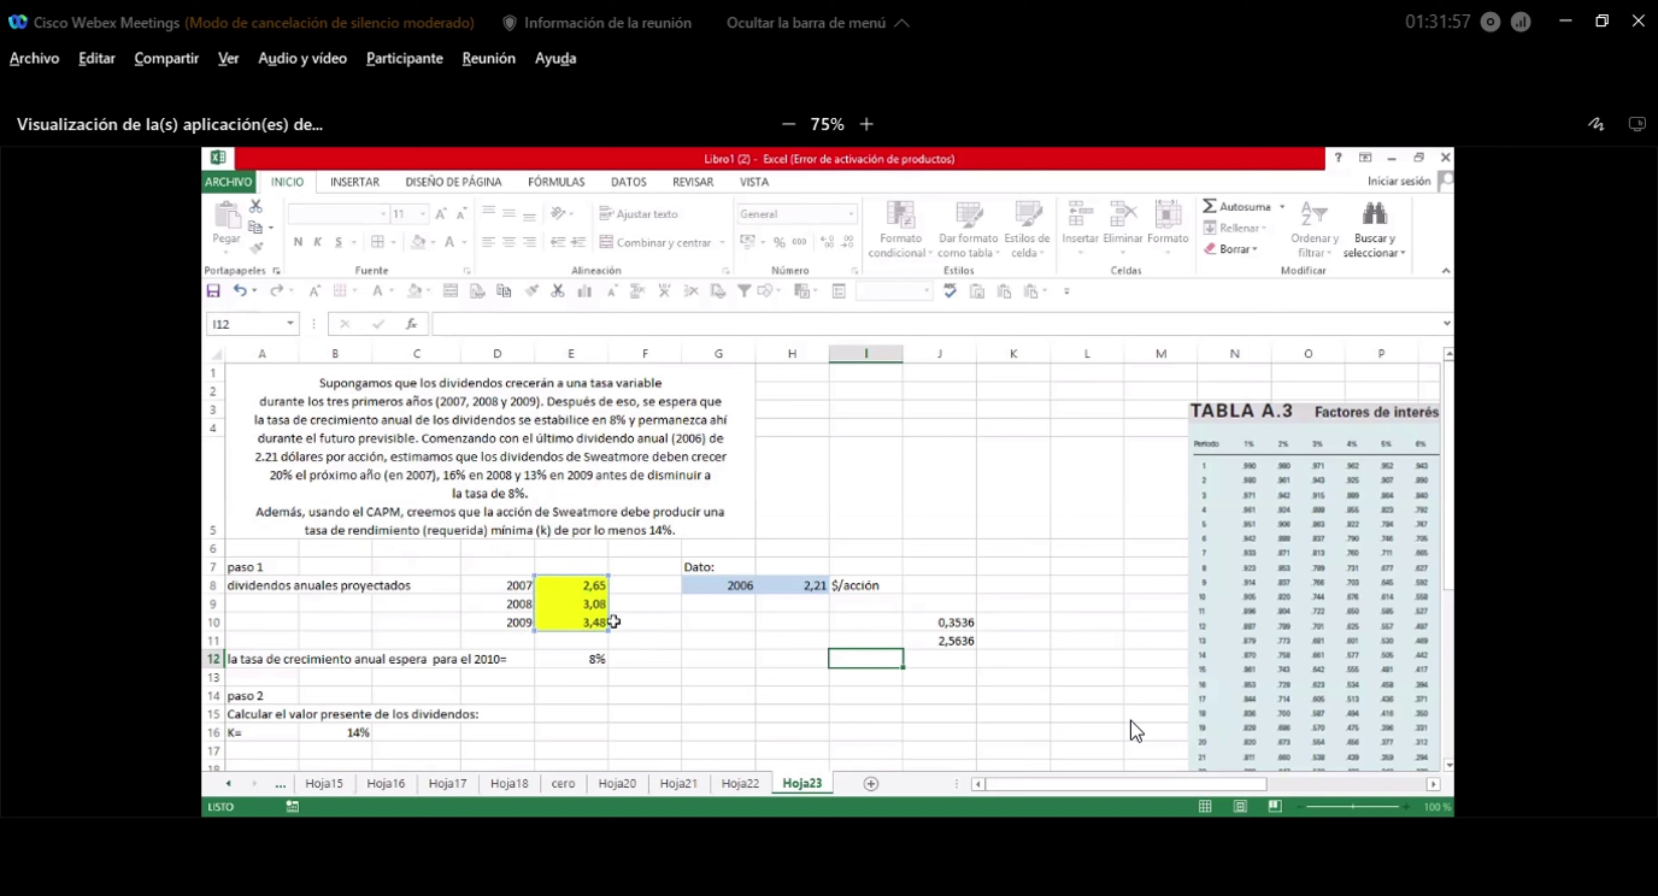
# Delete the projected dividends for 2007, 2008 and 2009 in E8:E10.
pyautogui.click(627, 621)
pyautogui.moveTo(586, 584); pyautogui.dragTo(591, 617)
pyautogui.press('Delete')
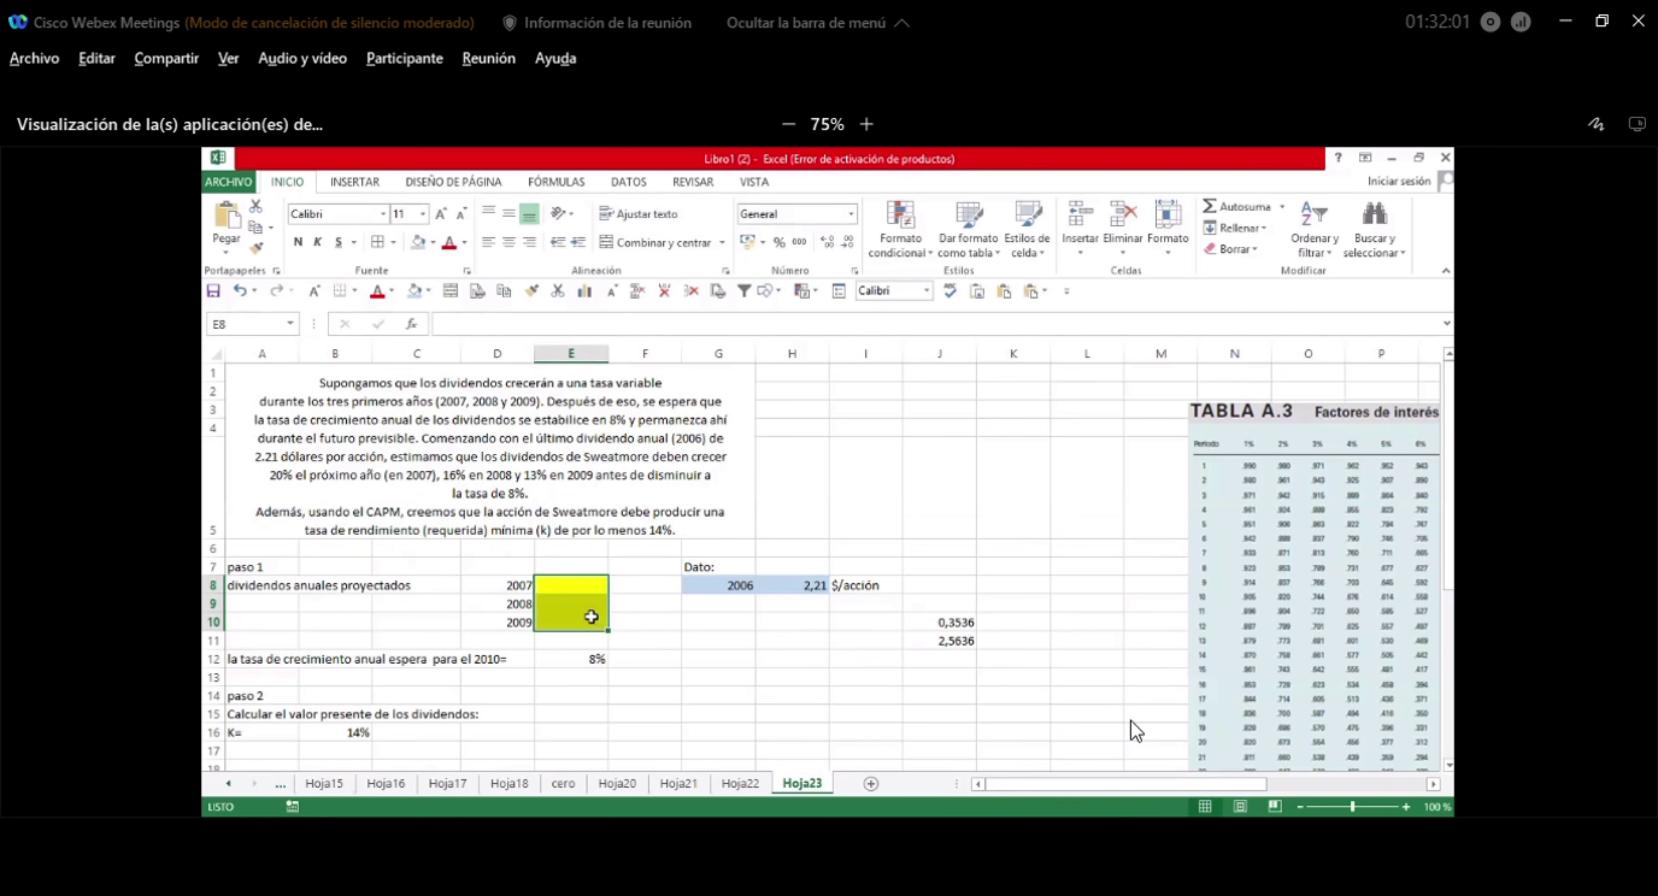
# Check the formula in J11 and enter 2,56 as the projected 2007 dividend in E8.
pyautogui.click(931, 637)
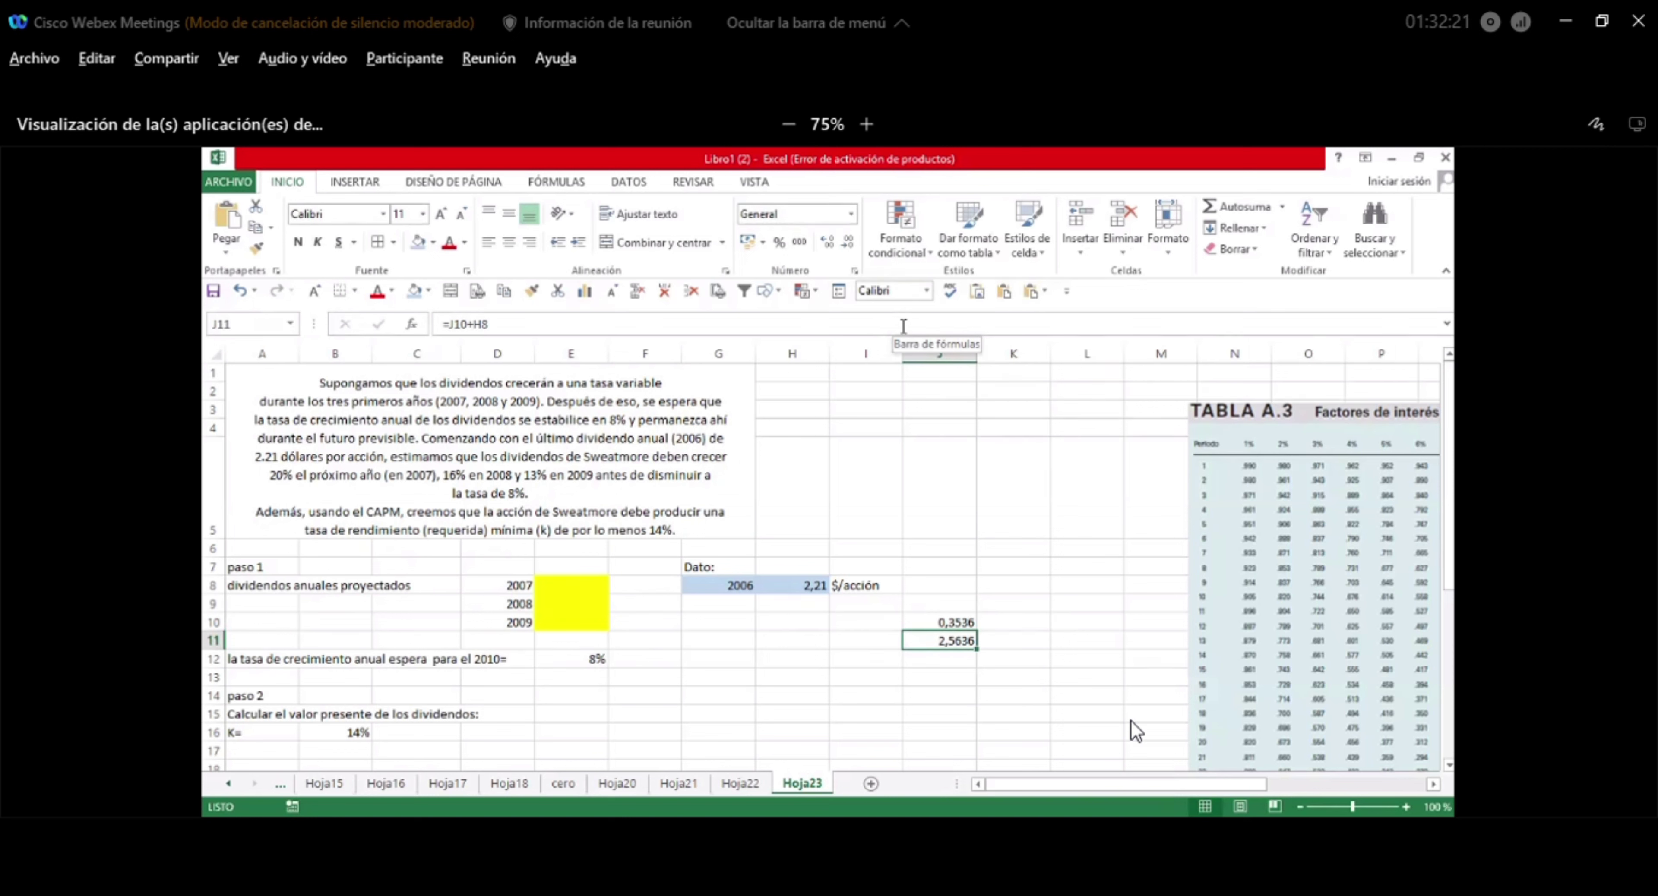
pyautogui.doubleClick(951, 640)
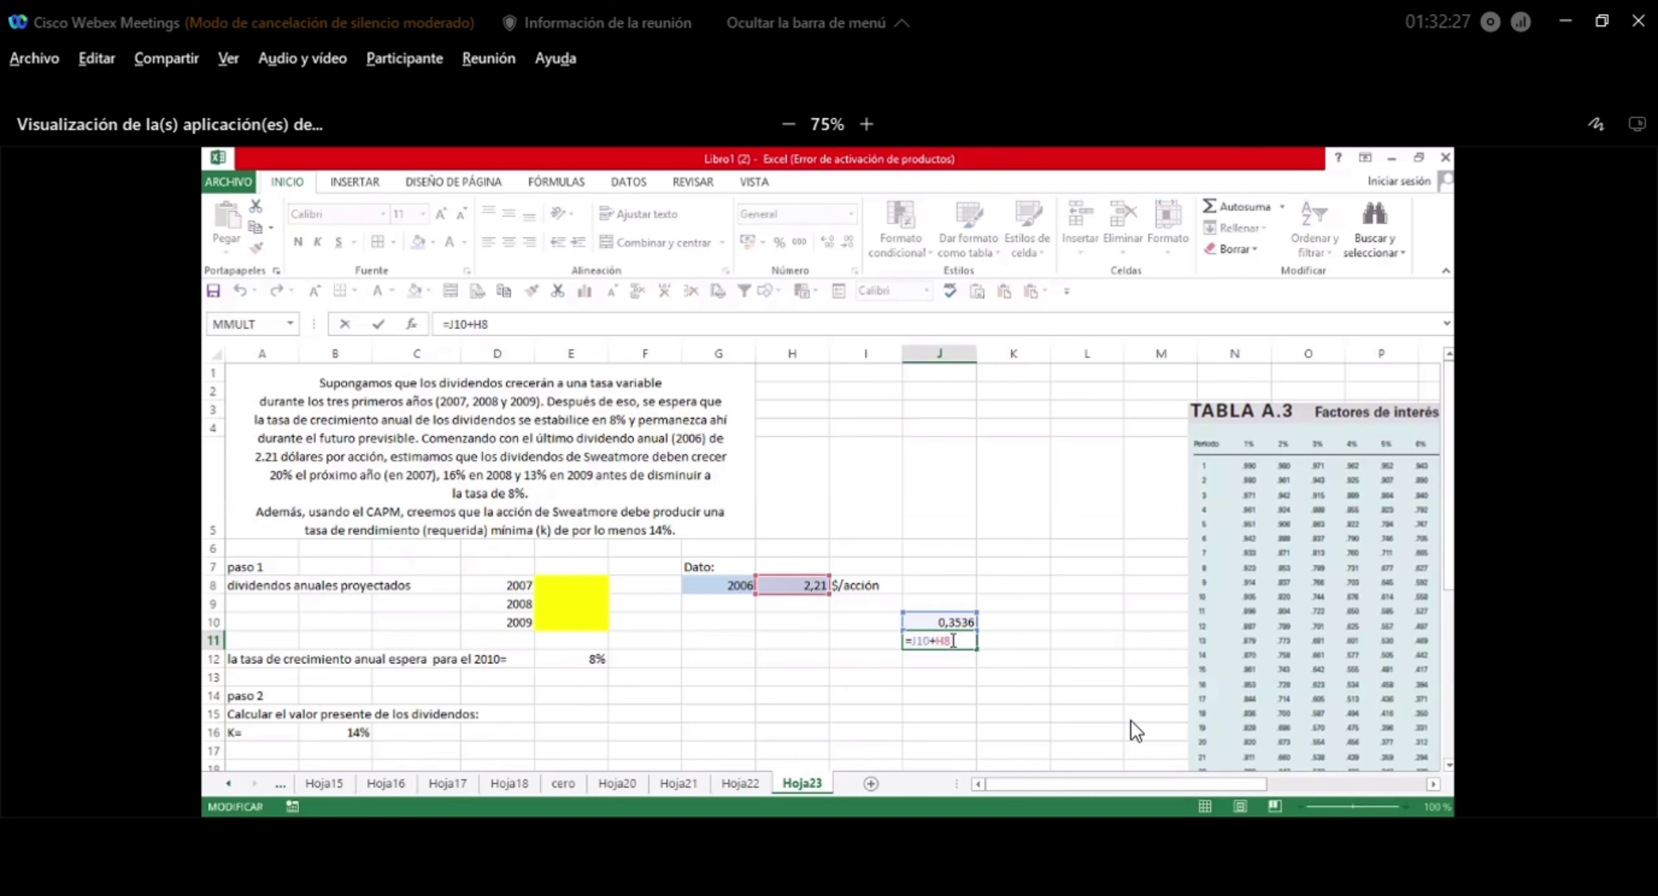
pyautogui.press('Return')
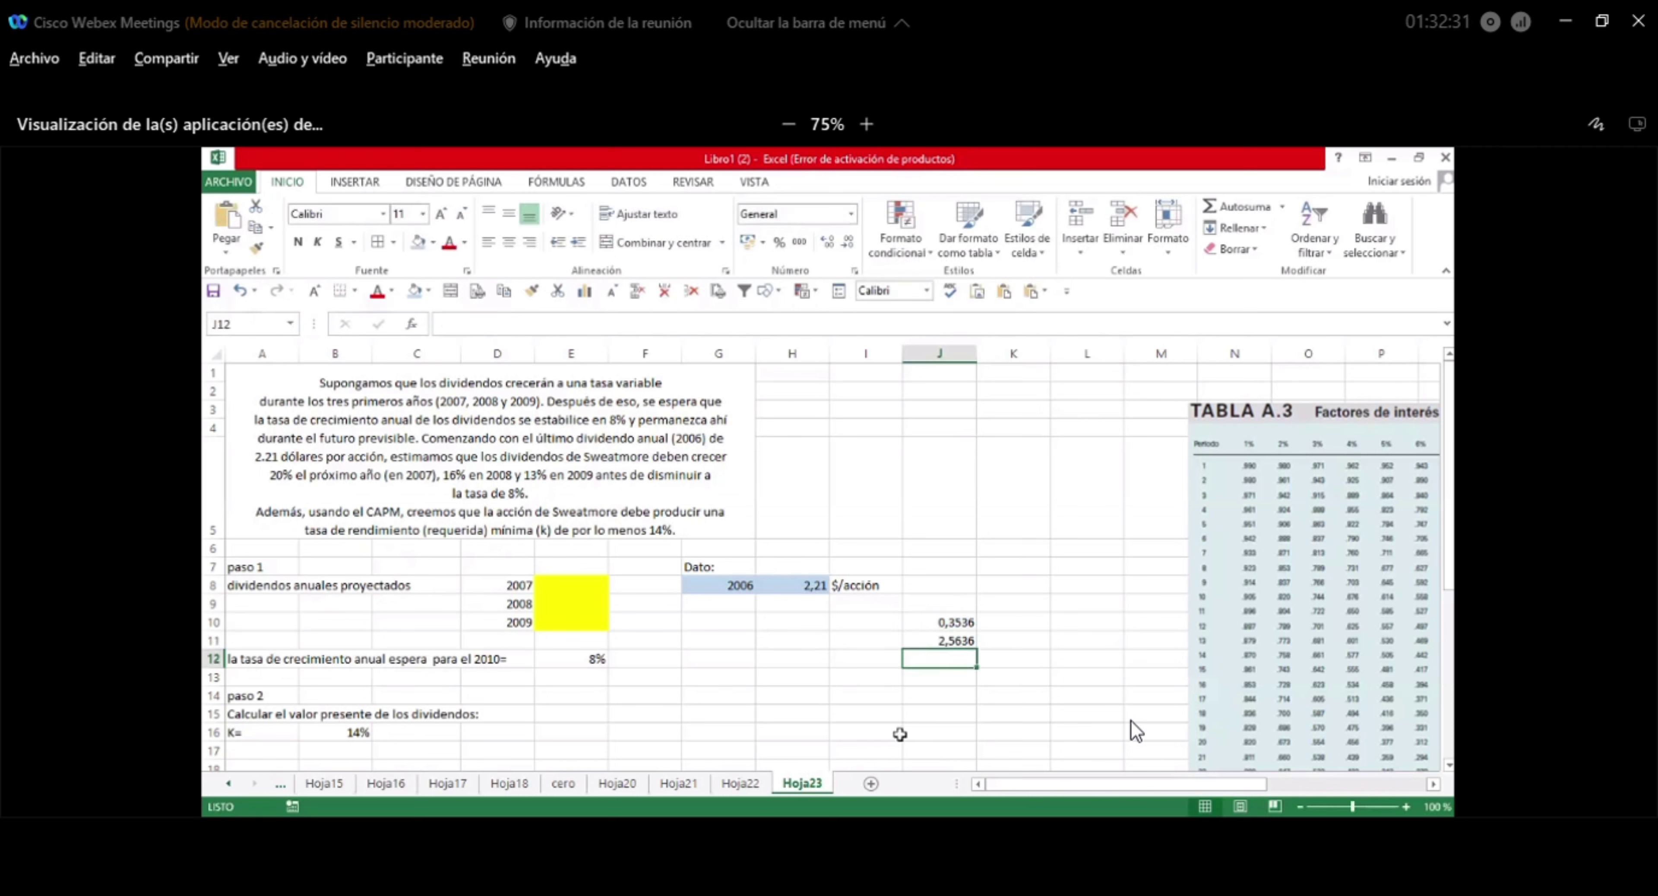
pyautogui.click(574, 585)
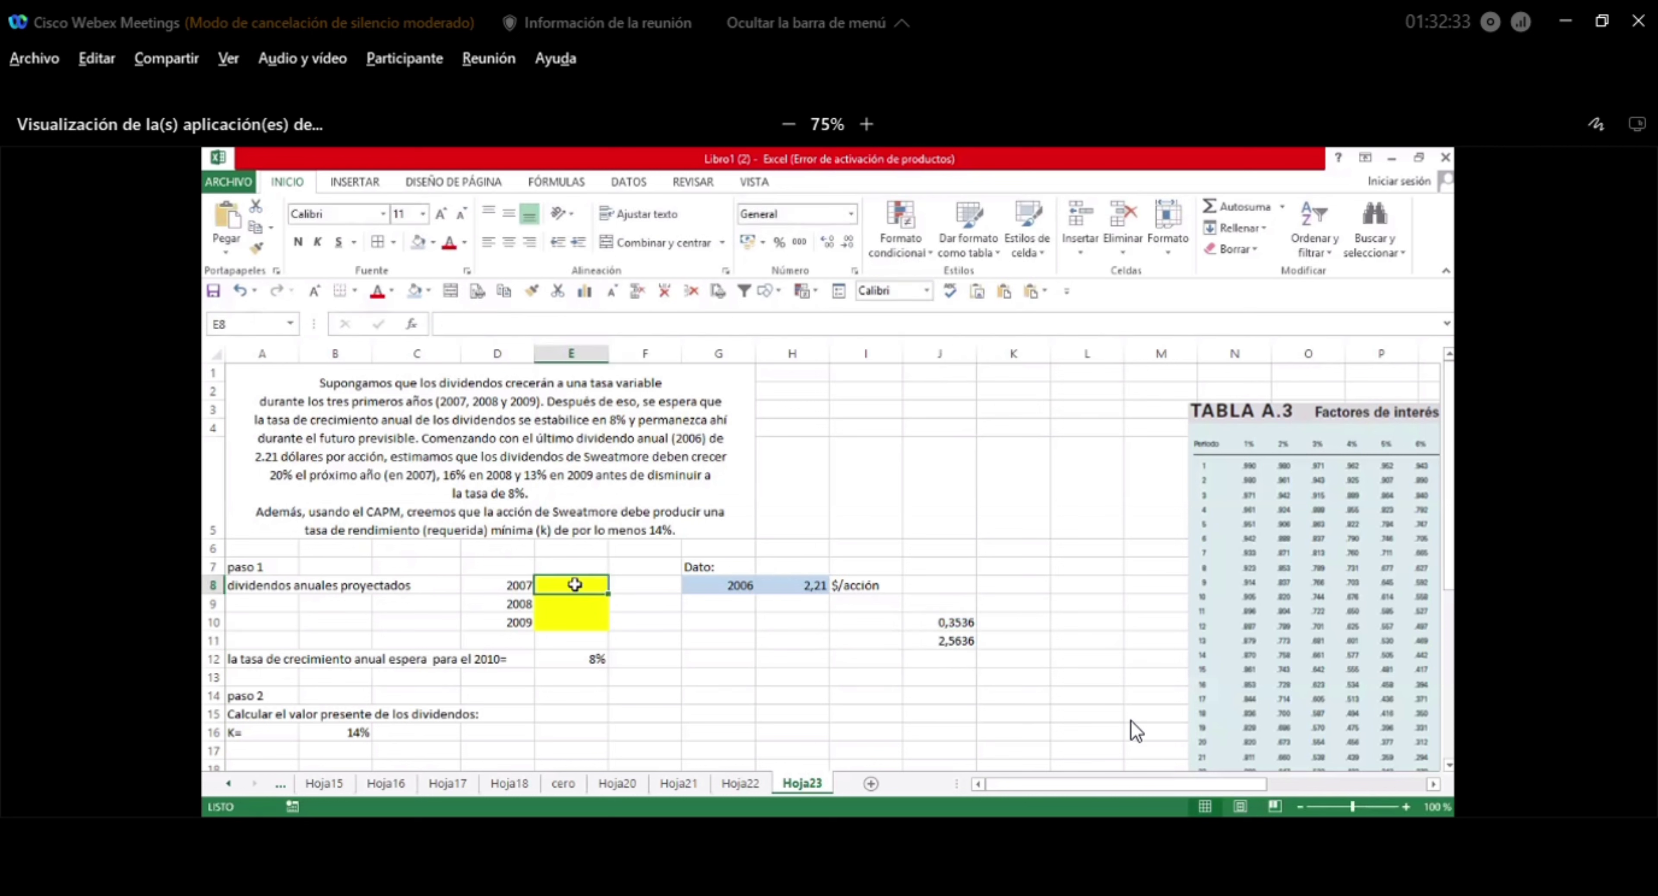
pyautogui.write('2,')
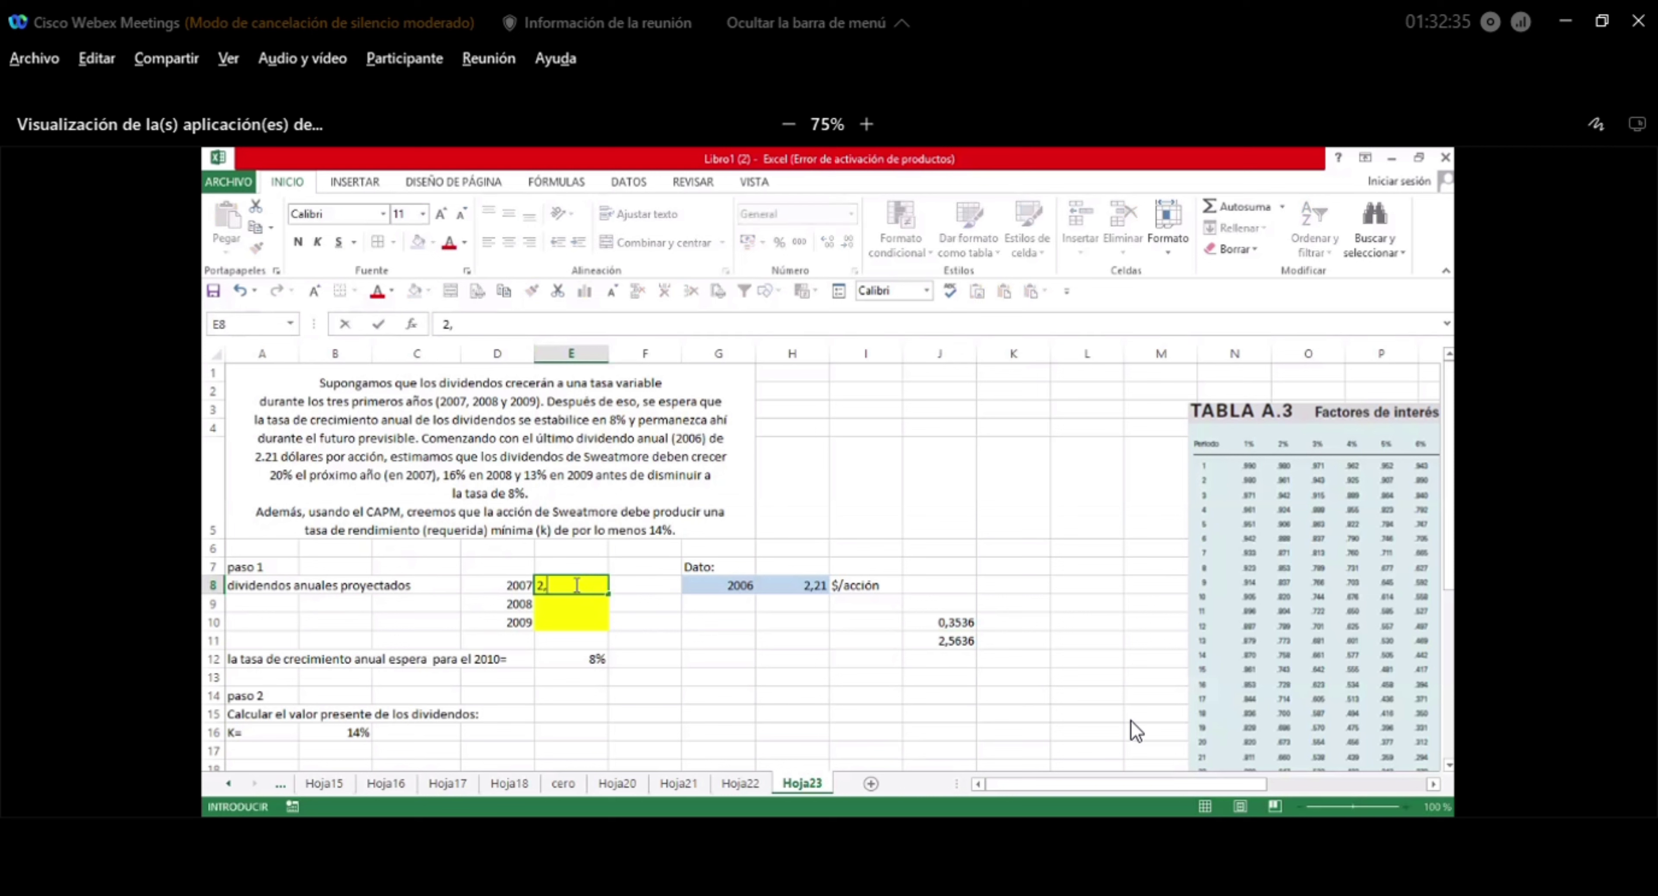
pyautogui.write('56')
pyautogui.press('Return')
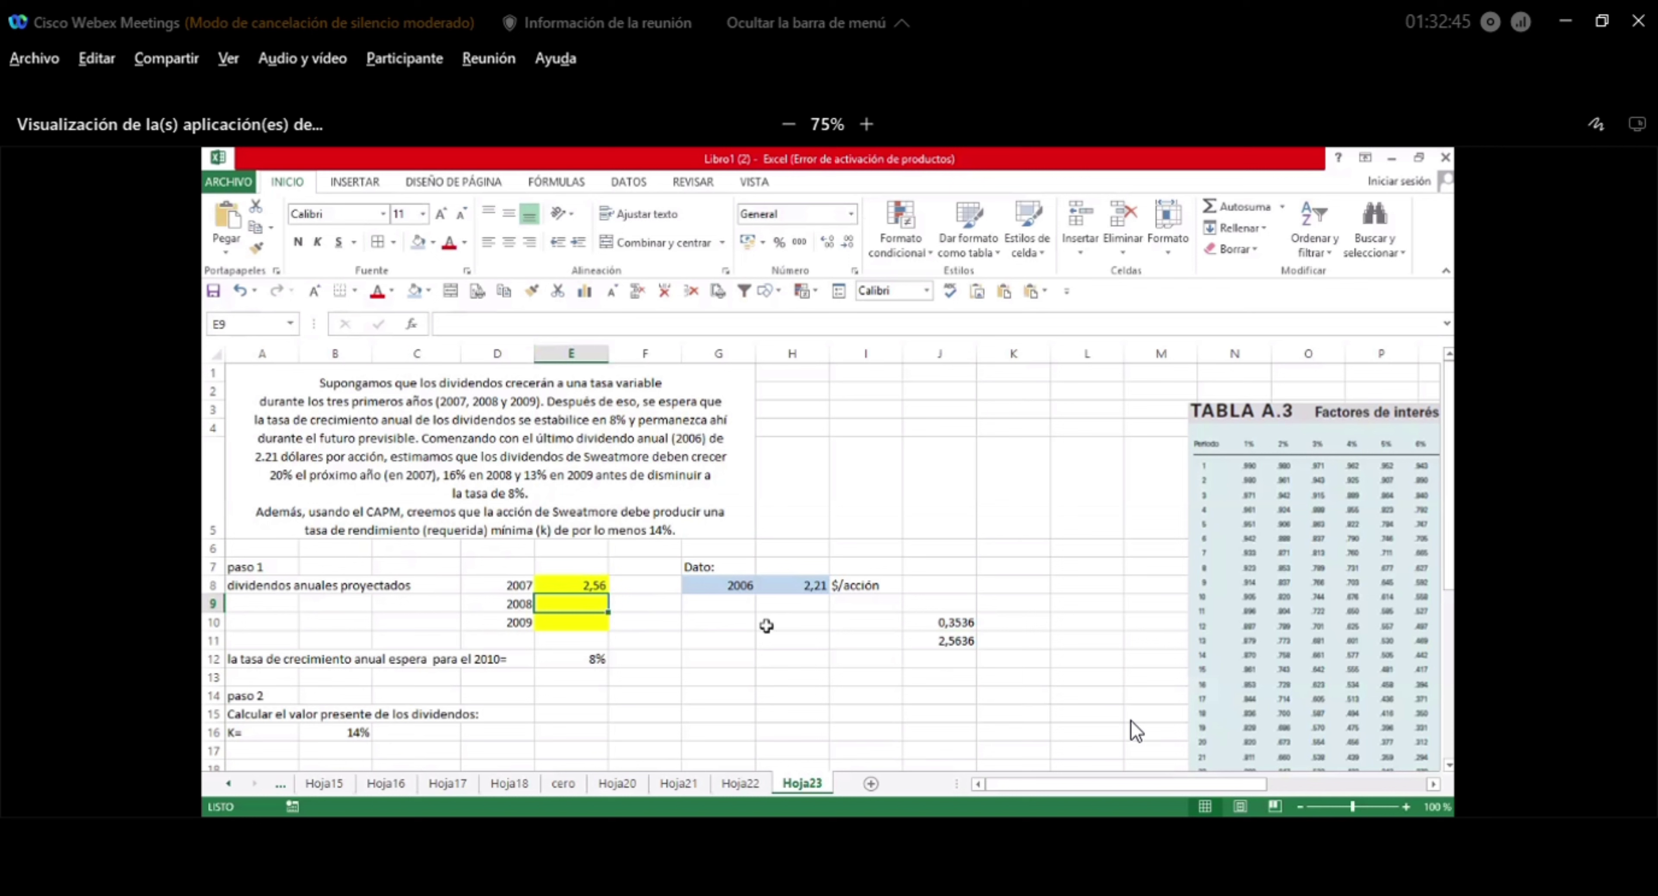
# Calculate 13% growth on the 2007 dividend in I10 with the formula =E8*,13.
pyautogui.click(863, 620)
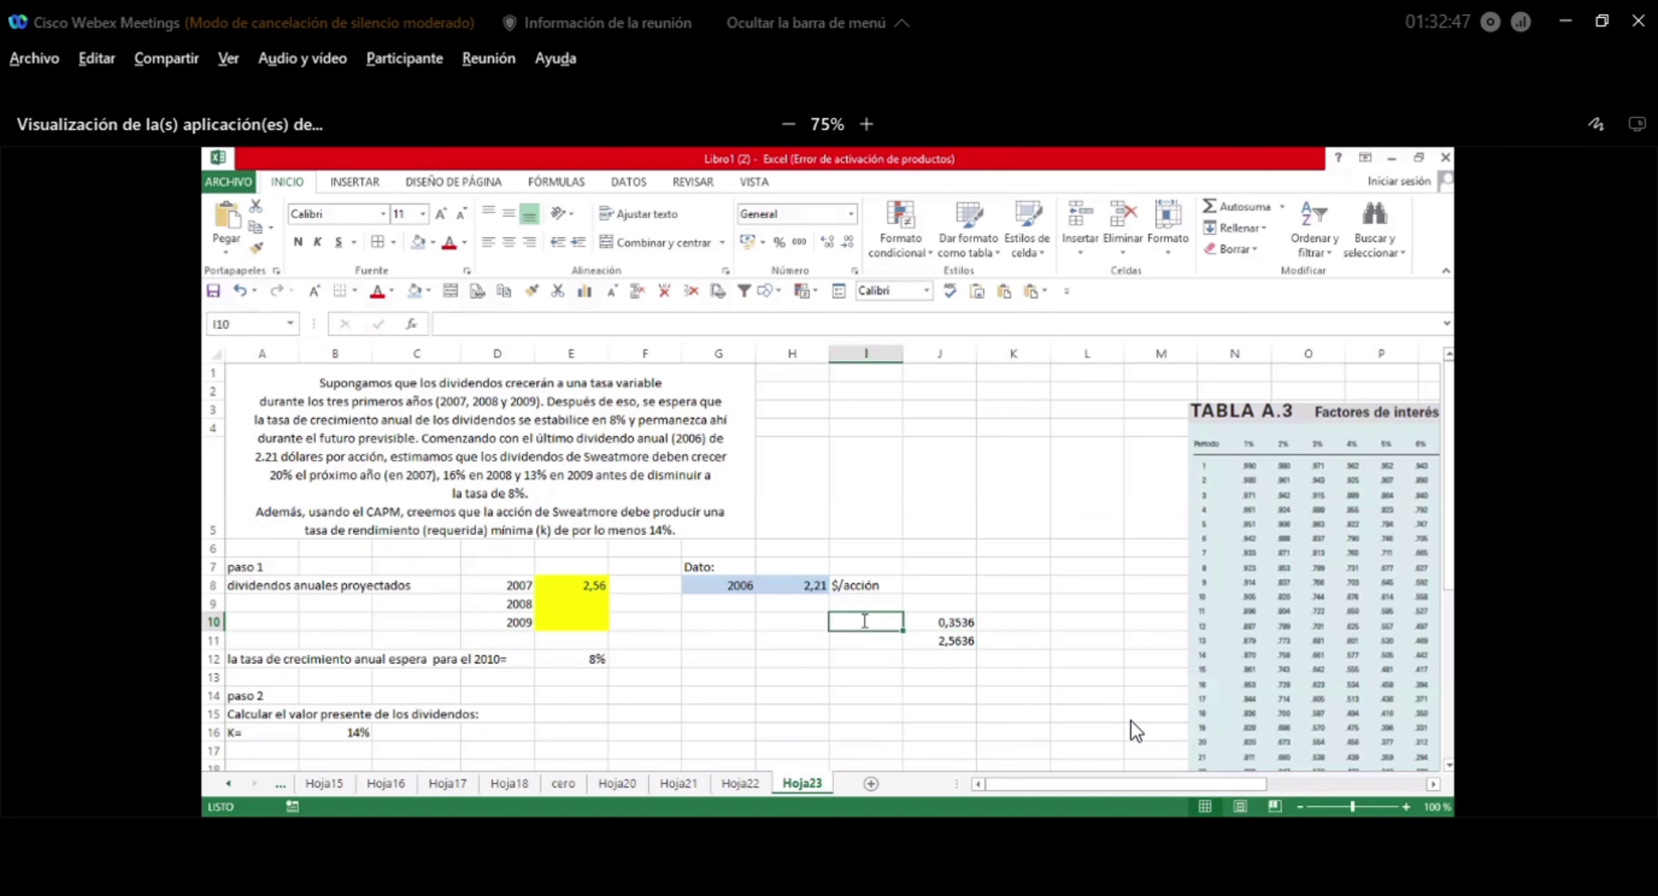
pyautogui.write('=')
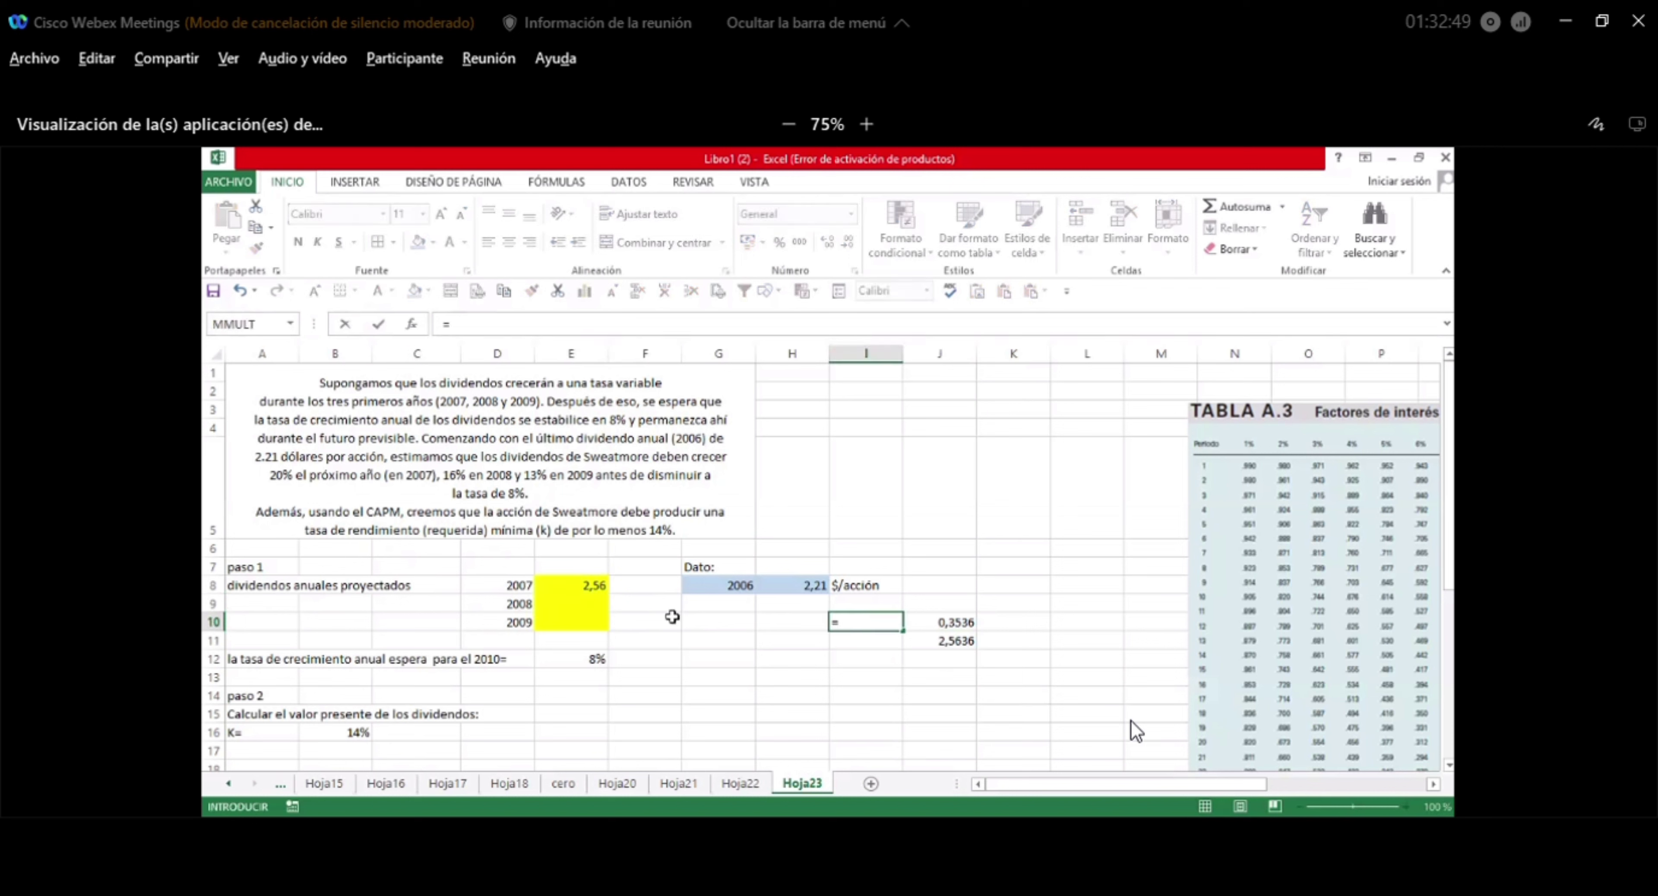
pyautogui.click(589, 585)
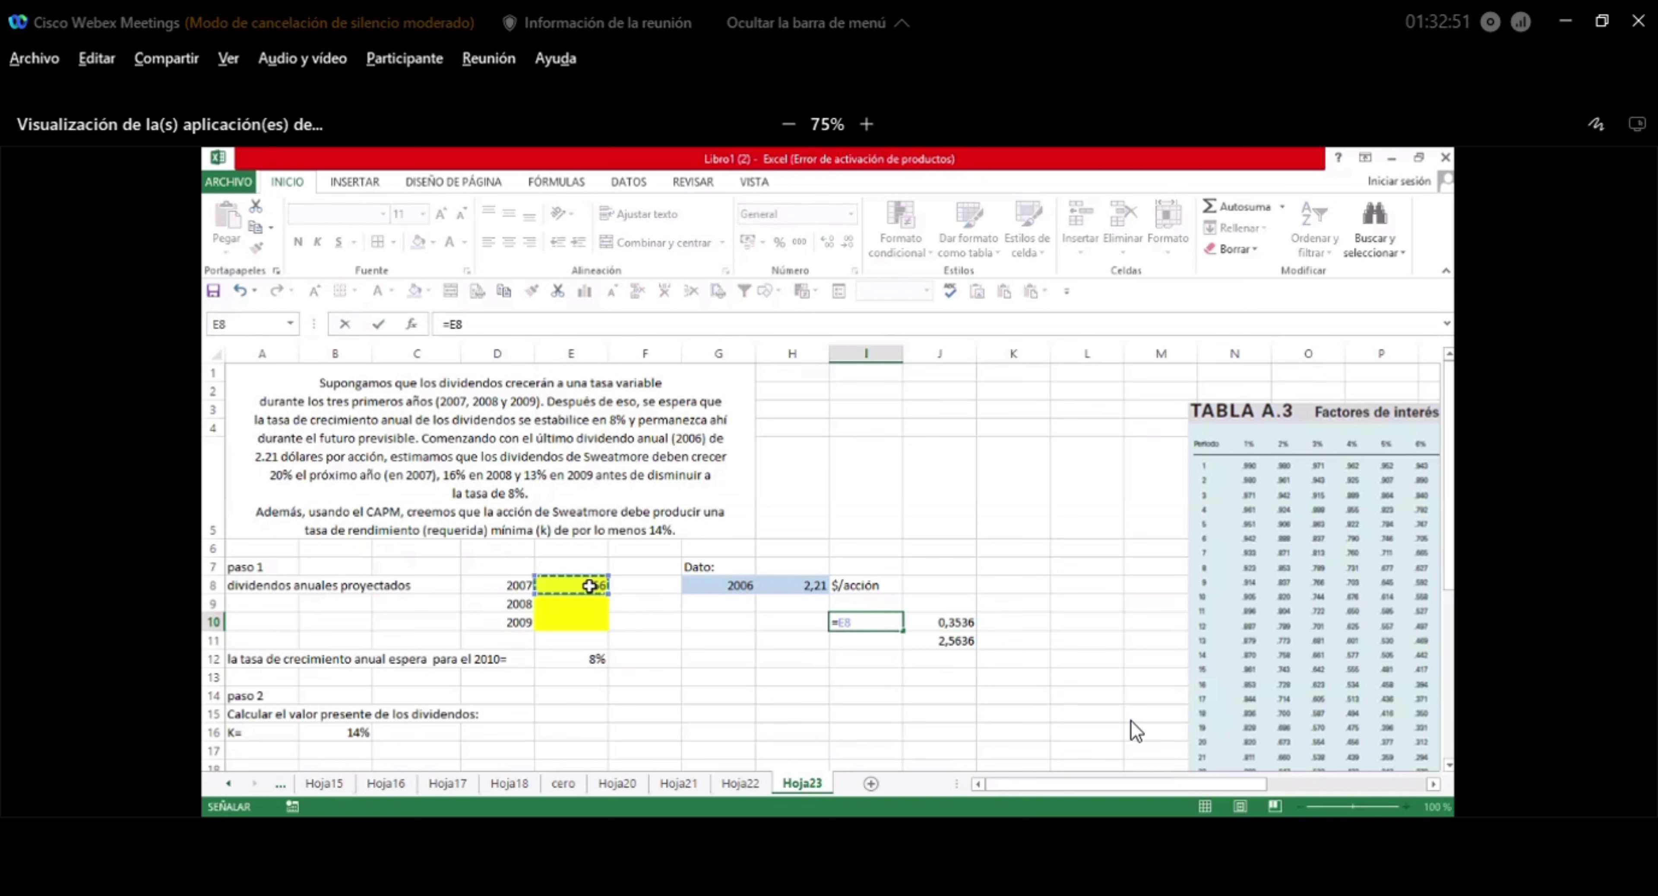
pyautogui.write('*')
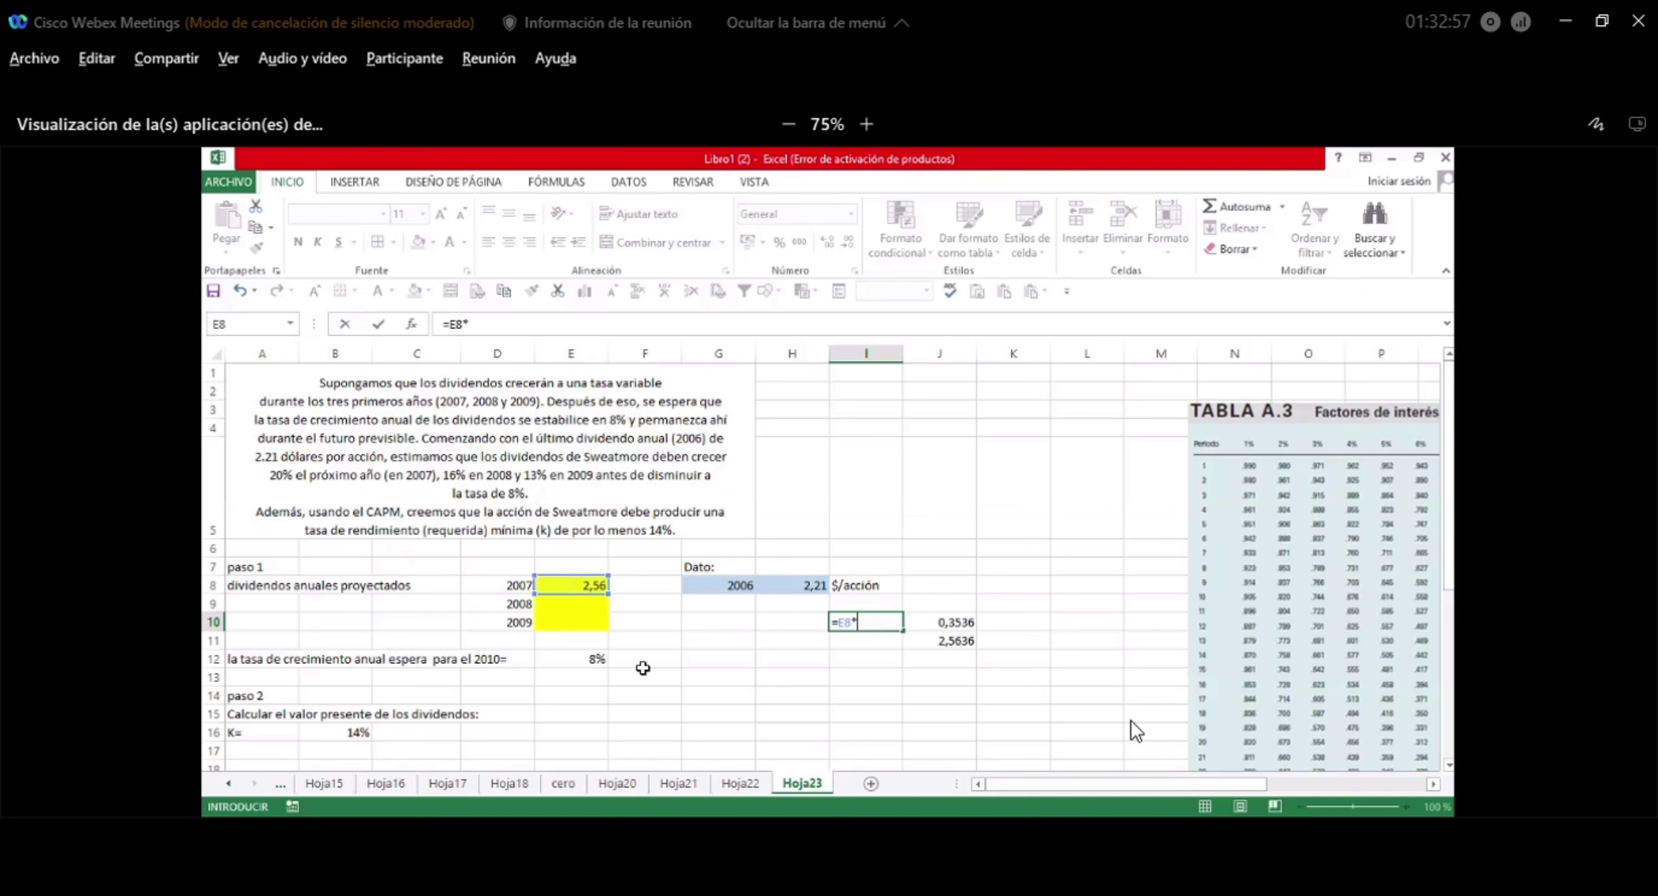
pyautogui.write(',13')
pyautogui.press('Return')
# Add the 13% increase to the 2007 dividend in I11 with the formula =I10+E8.
pyautogui.write('=')
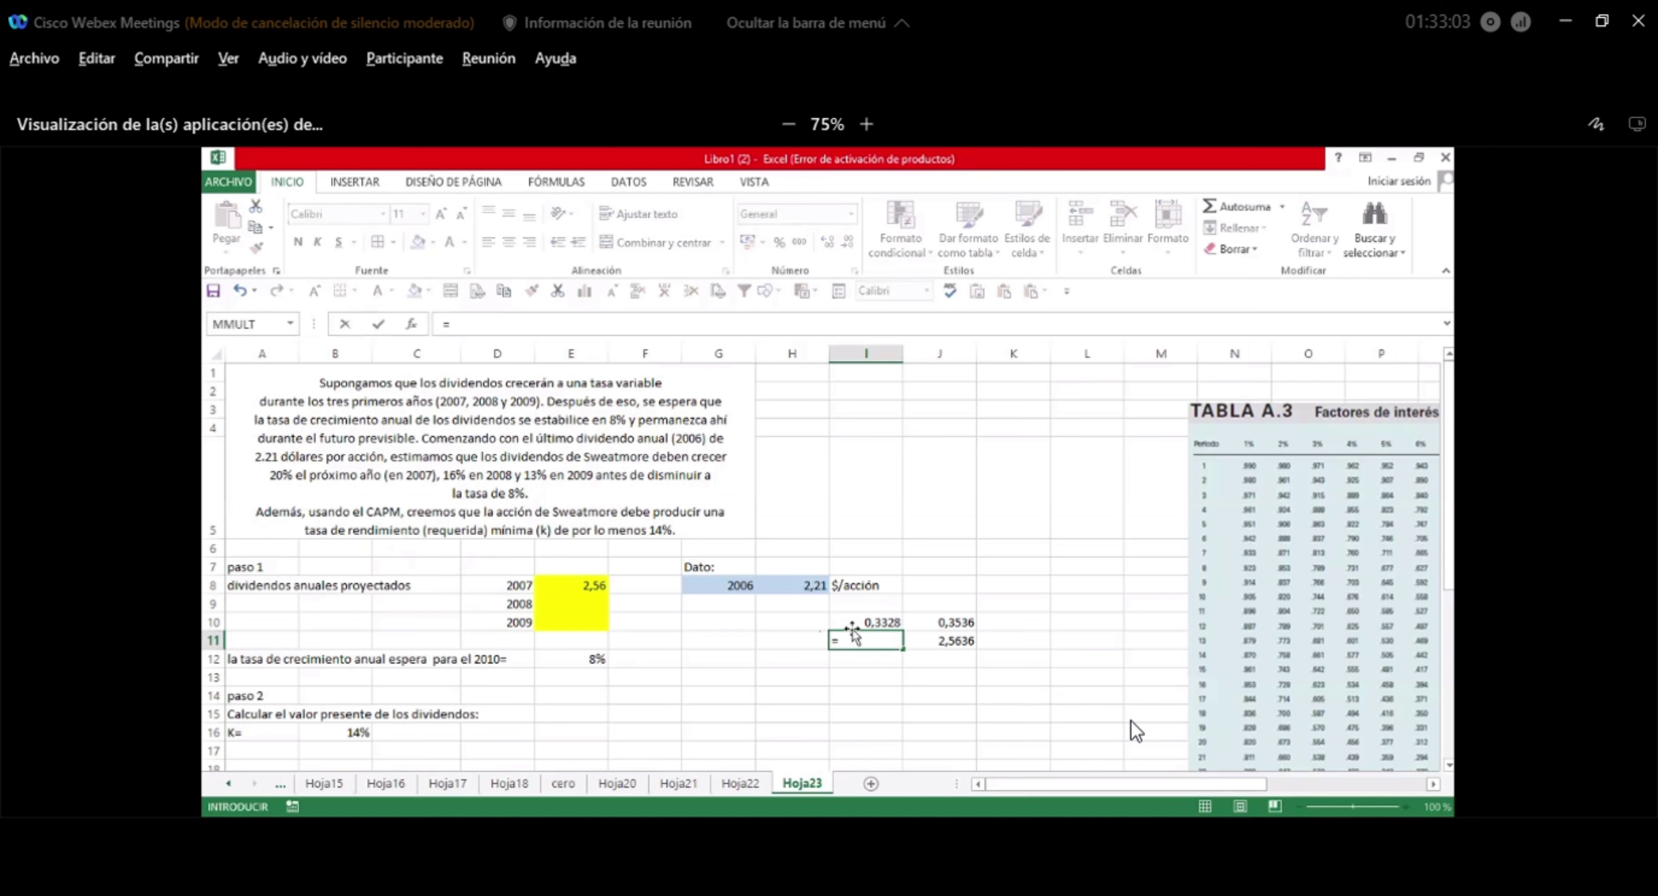
pyautogui.click(850, 623)
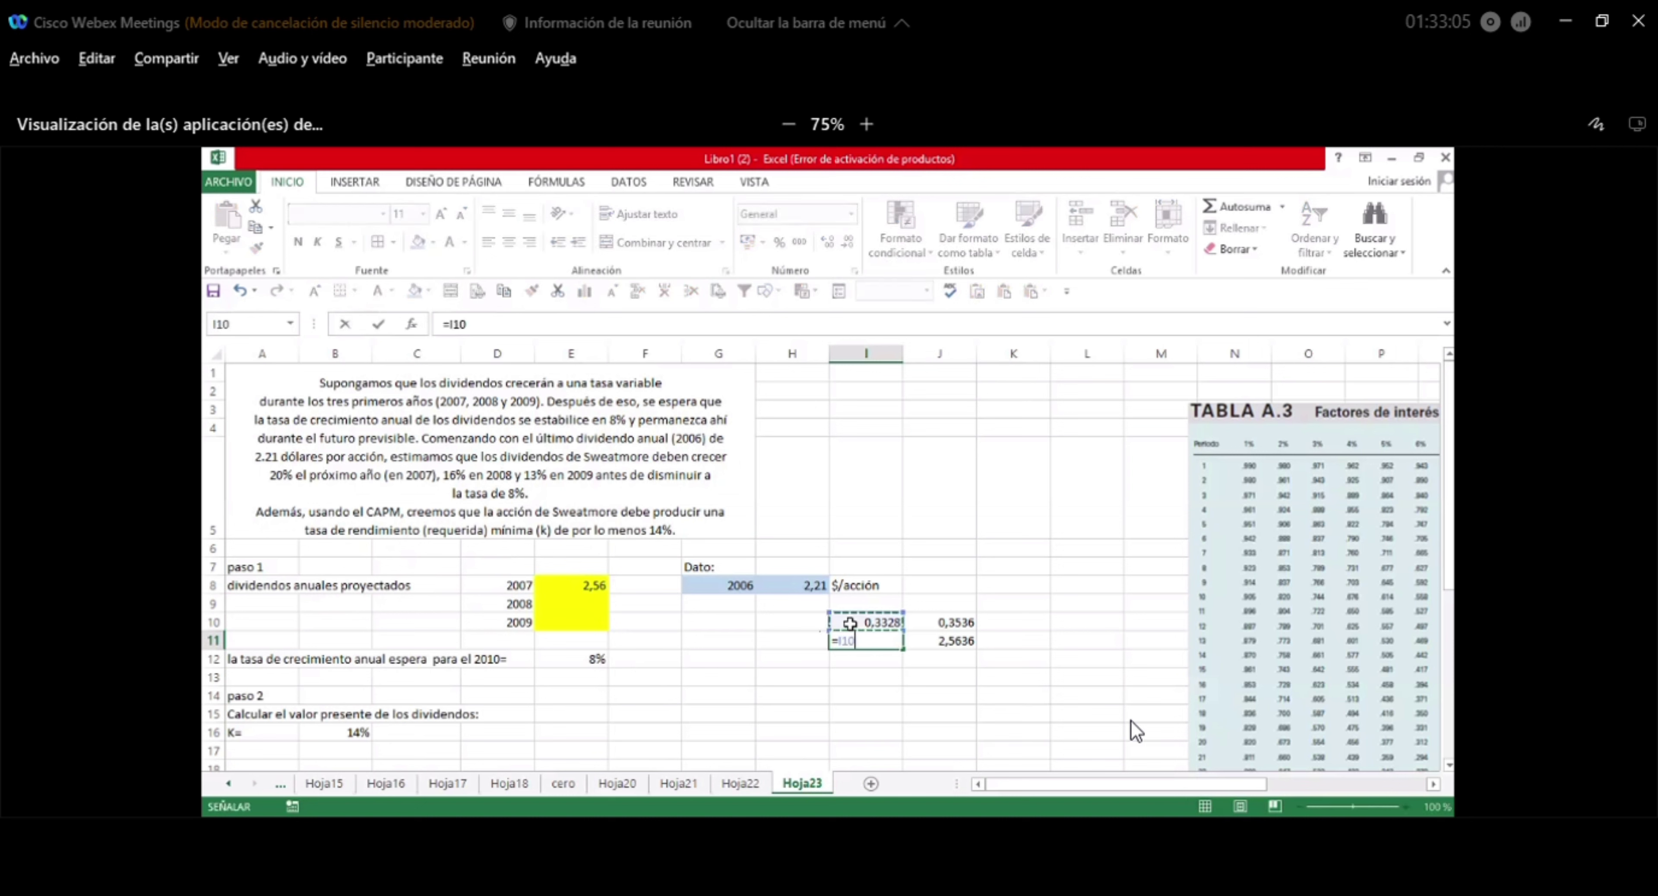
pyautogui.write('+')
pyautogui.click(588, 584)
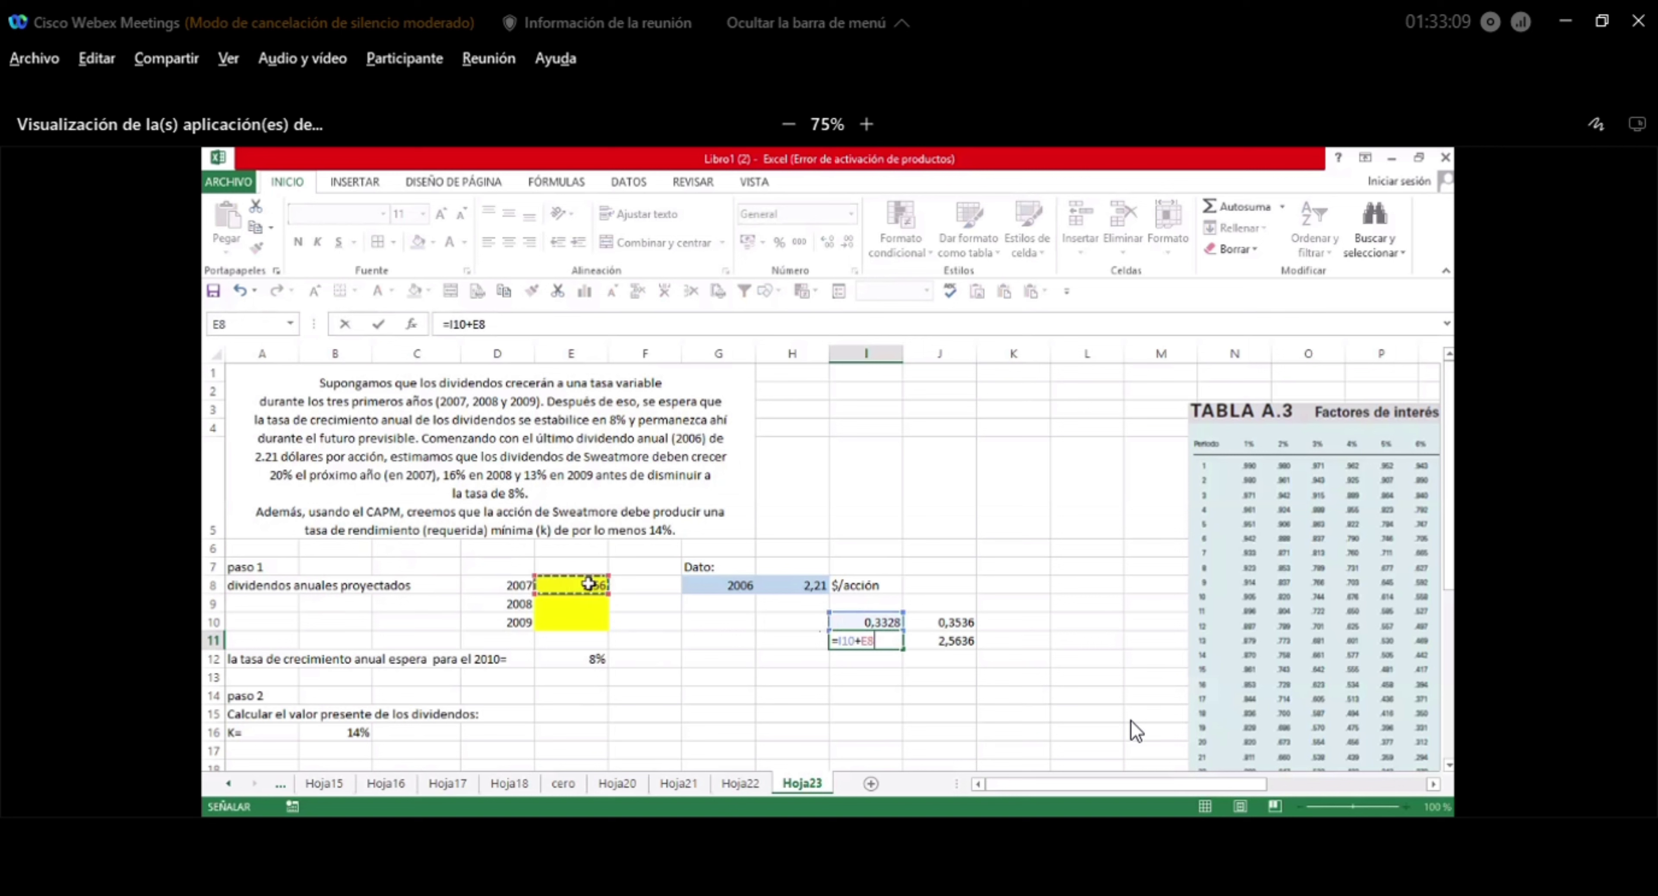
pyautogui.press('Return')
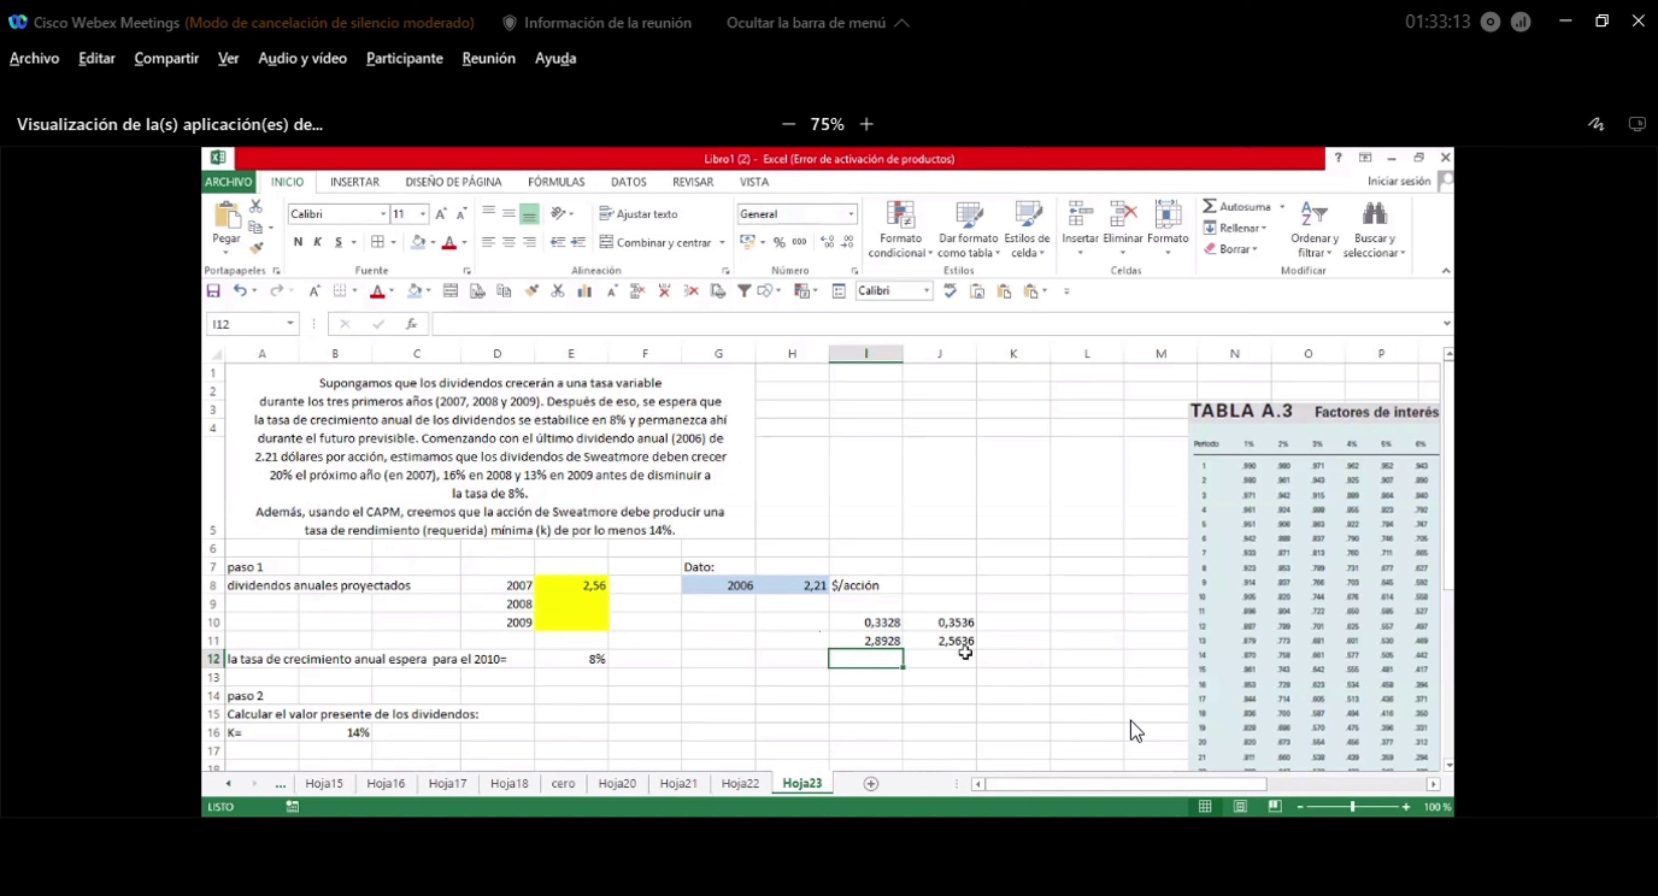
# Review the formula in J11 and clear all the trial calculations in I10:J12.
pyautogui.click(956, 642)
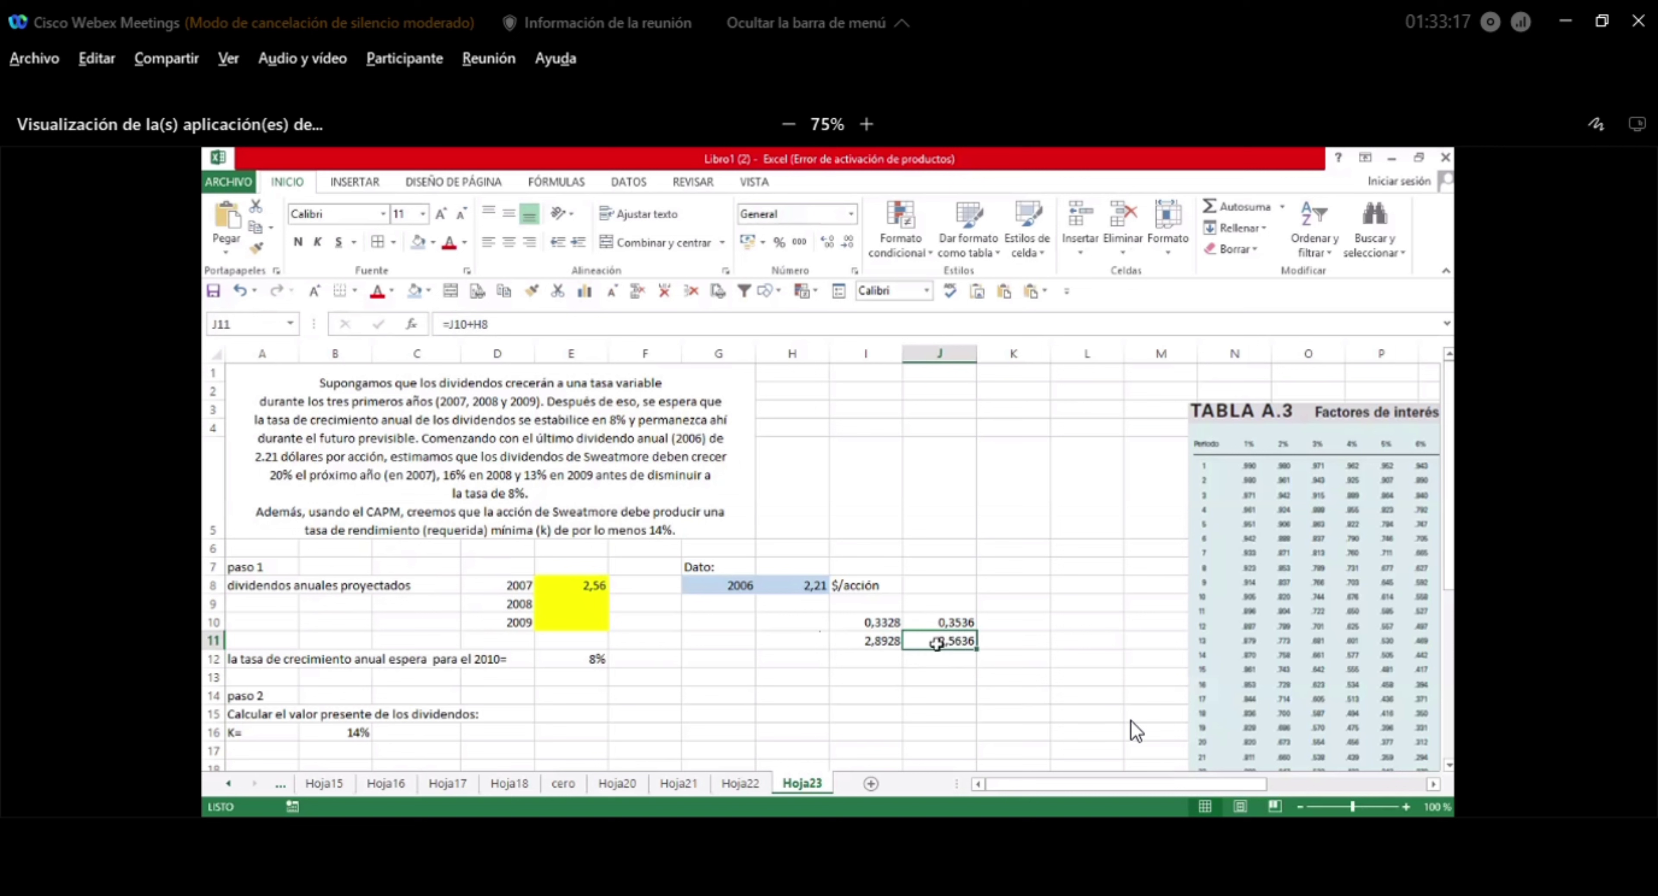
pyautogui.doubleClick(938, 644)
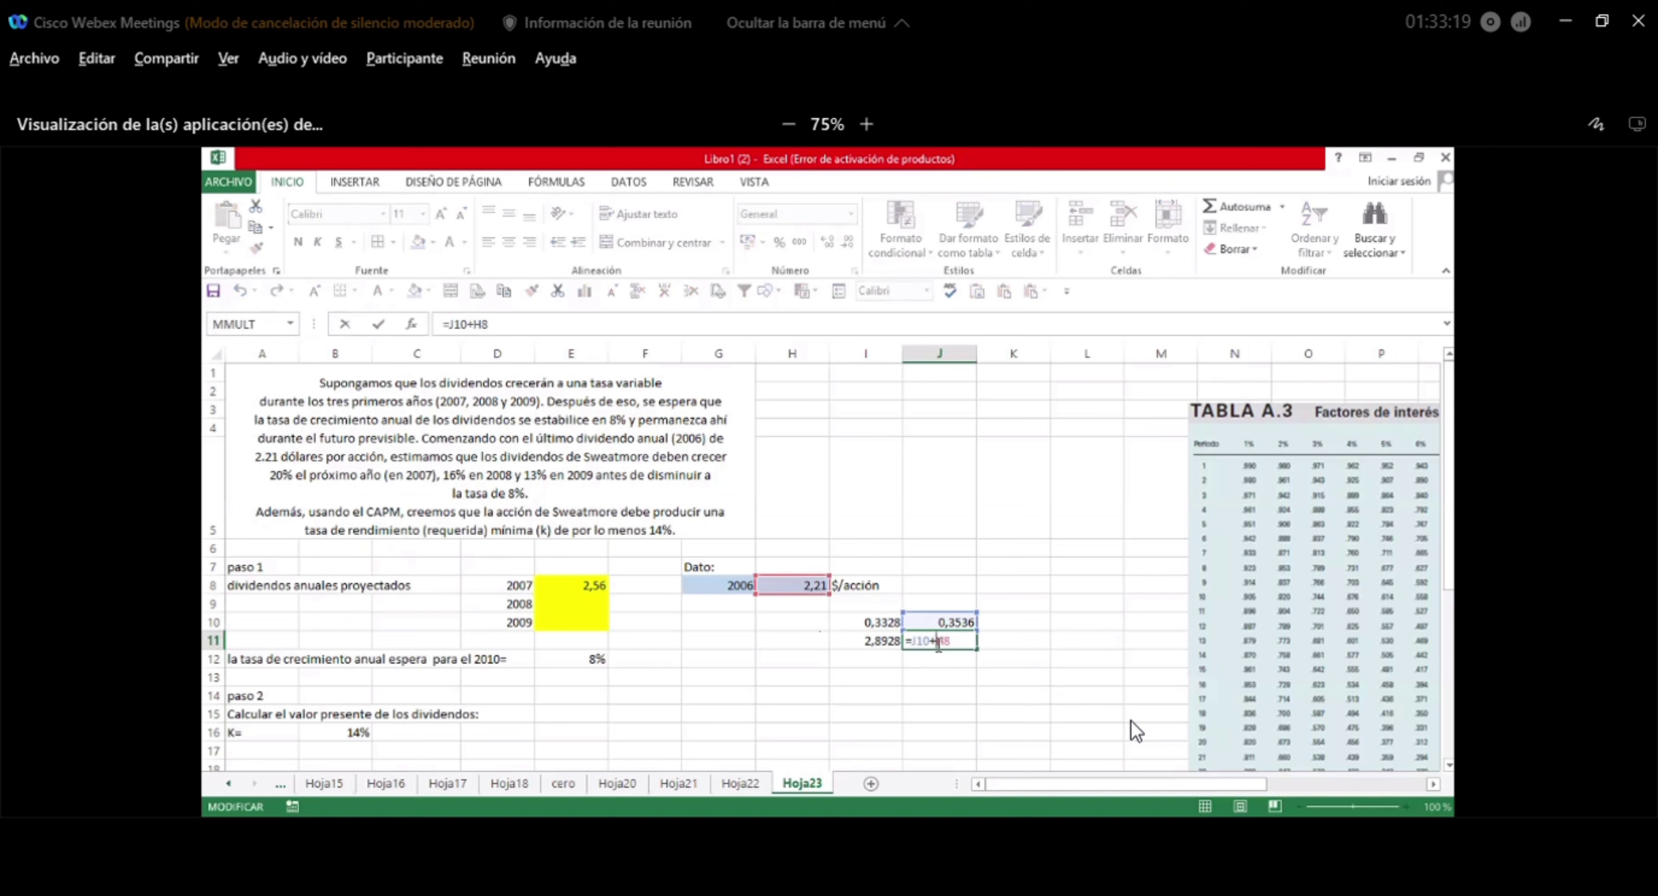
pyautogui.press('Return')
pyautogui.moveTo(891, 626); pyautogui.dragTo(961, 657)
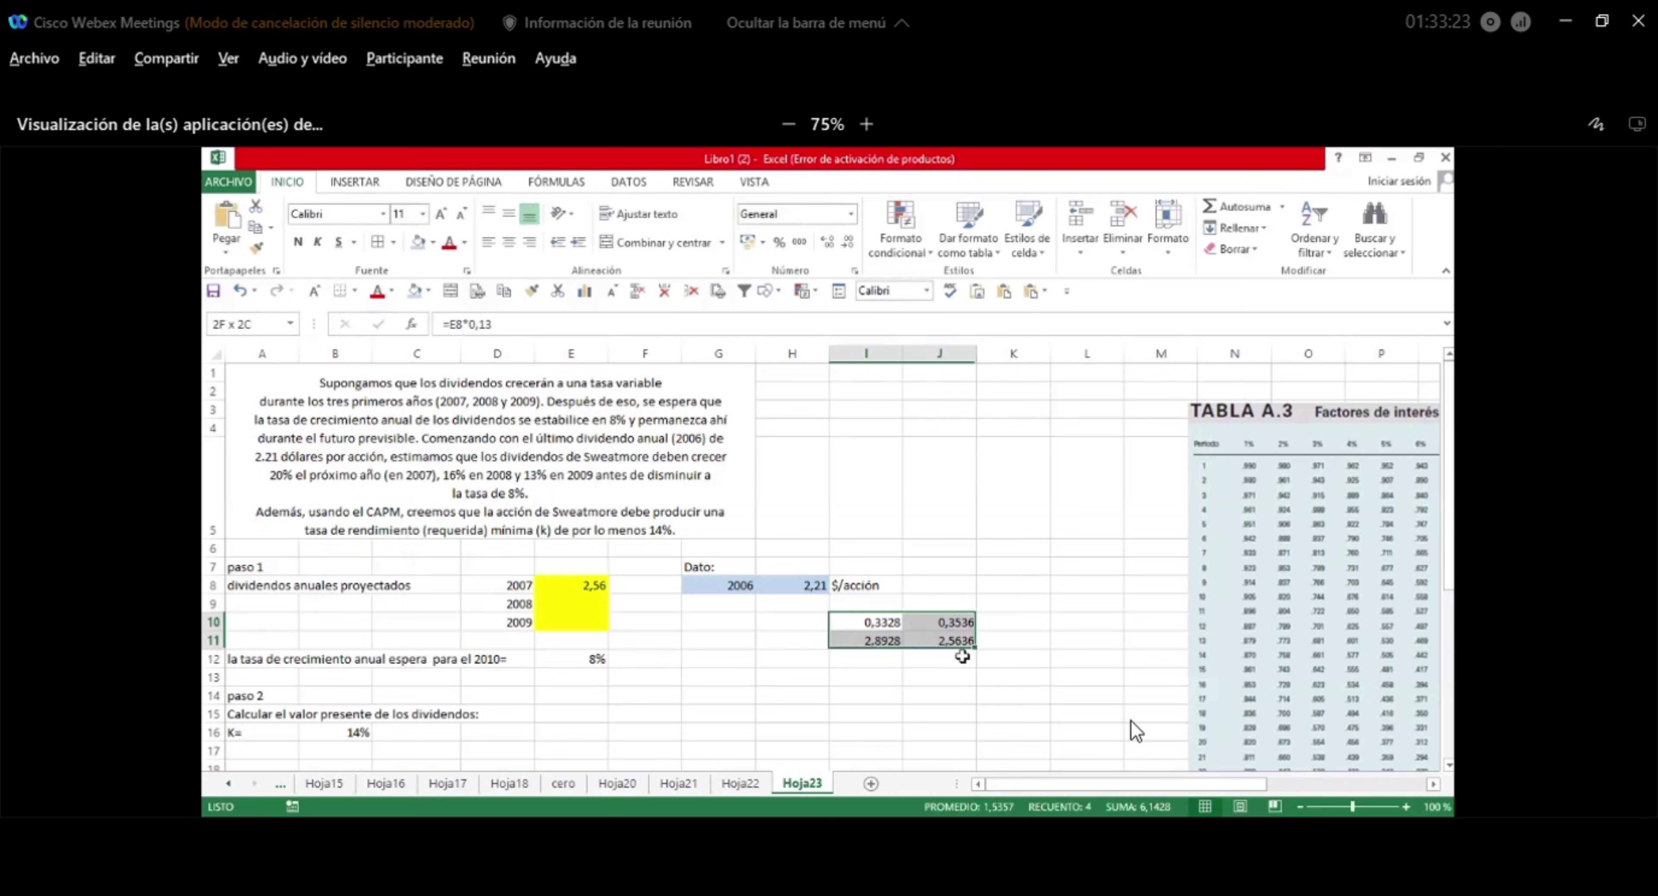
pyautogui.press('Delete')
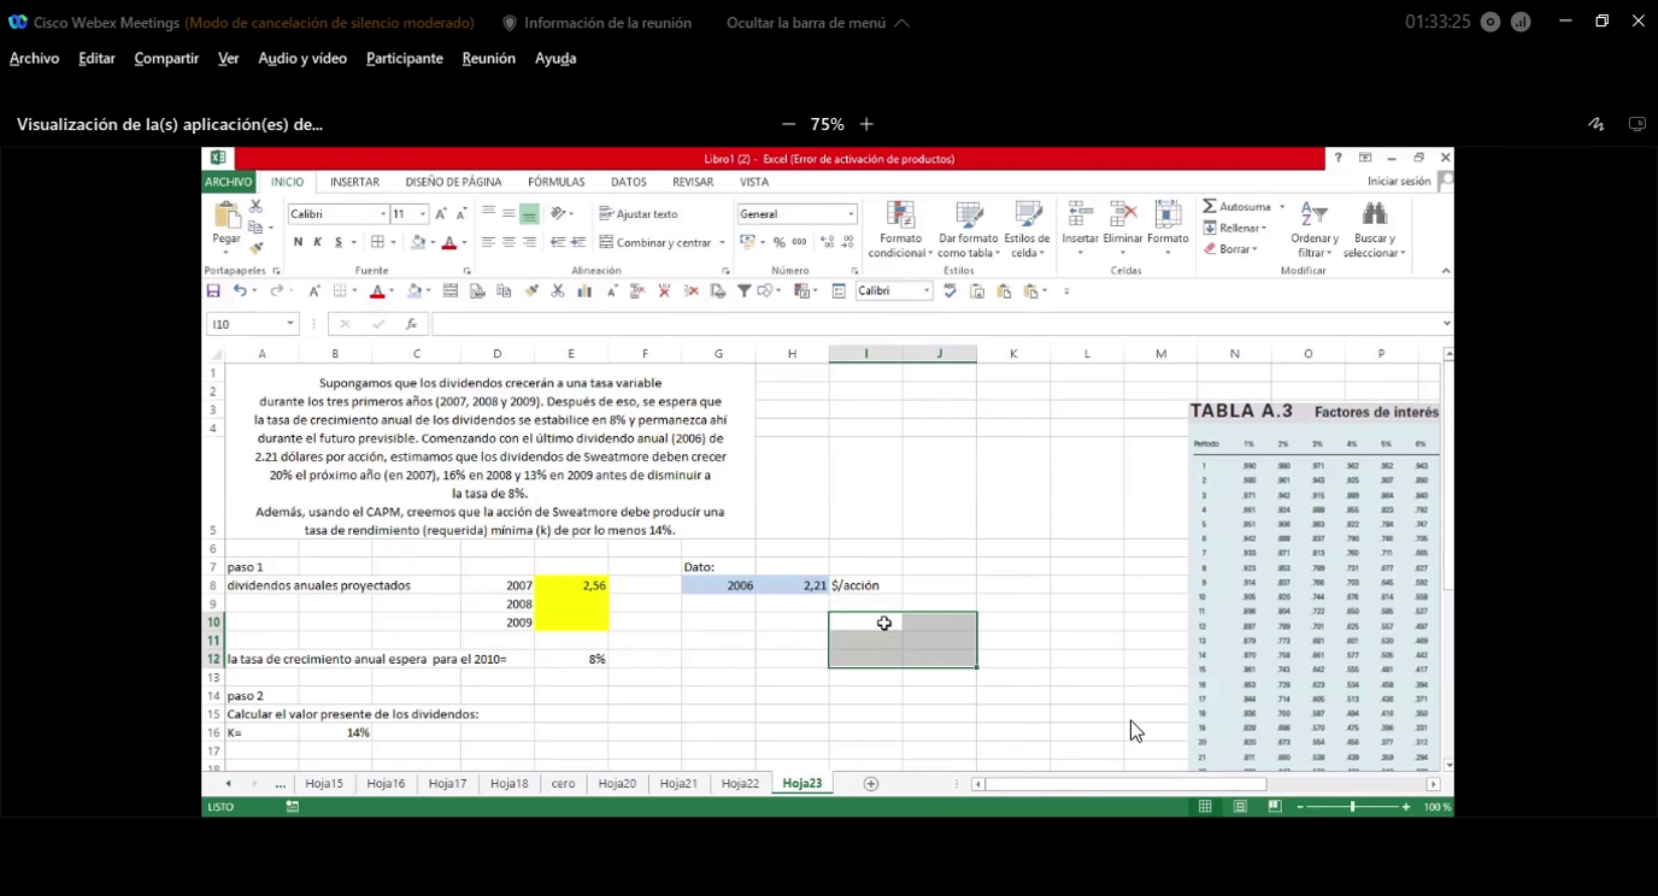
# Calculate 20% of the 2006 dividend in I10 with the formula =H8*,20.
pyautogui.click(884, 622)
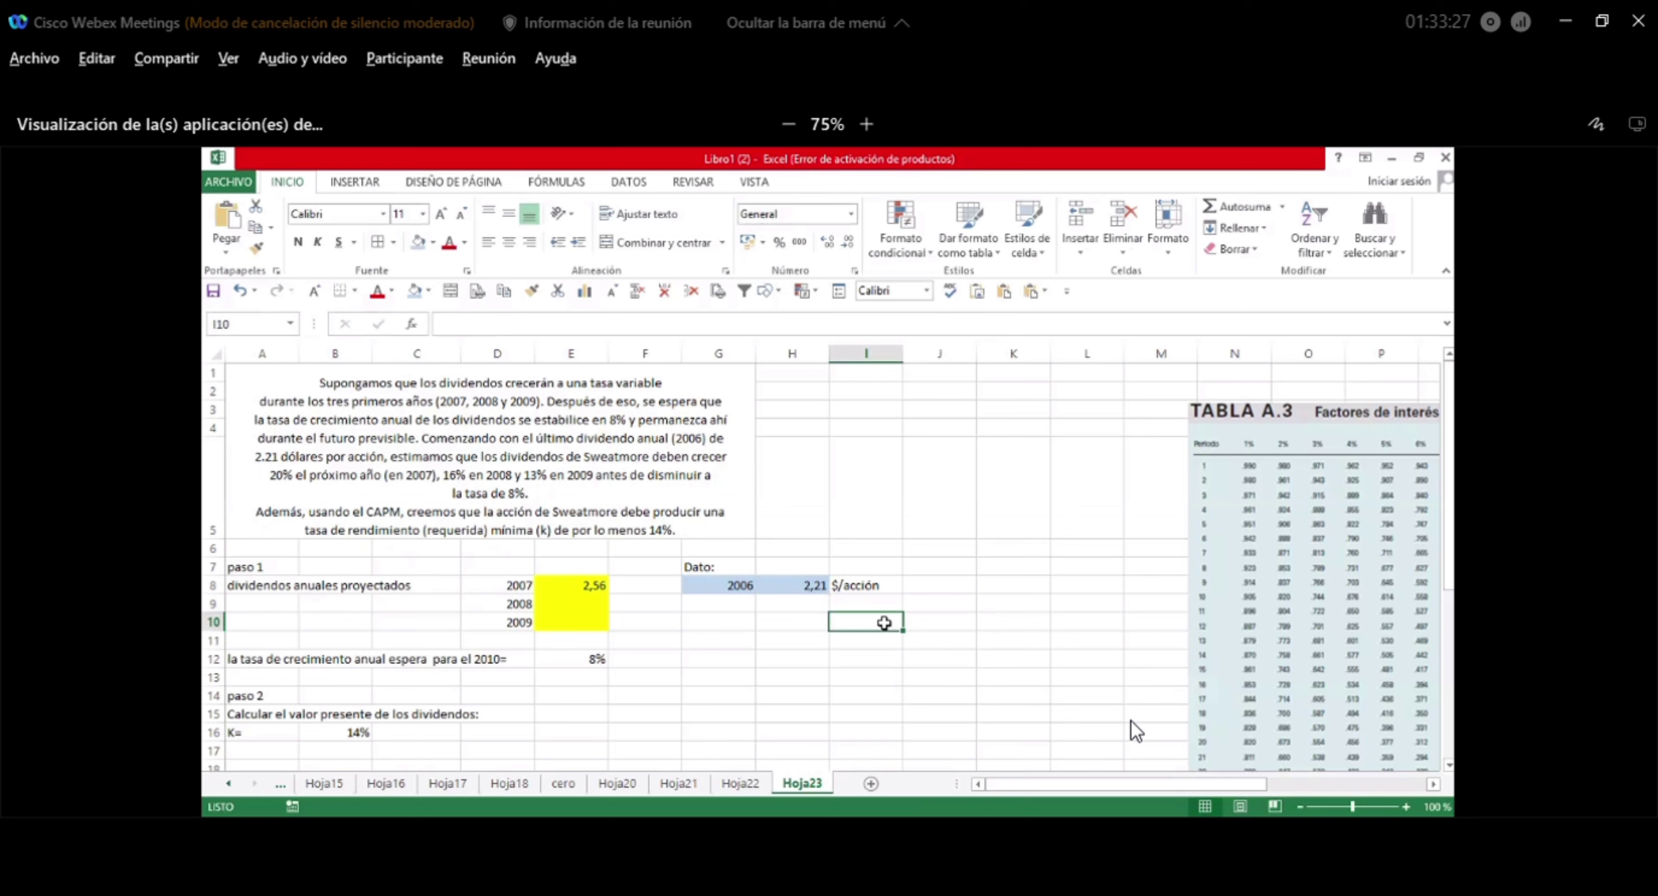
pyautogui.write('=')
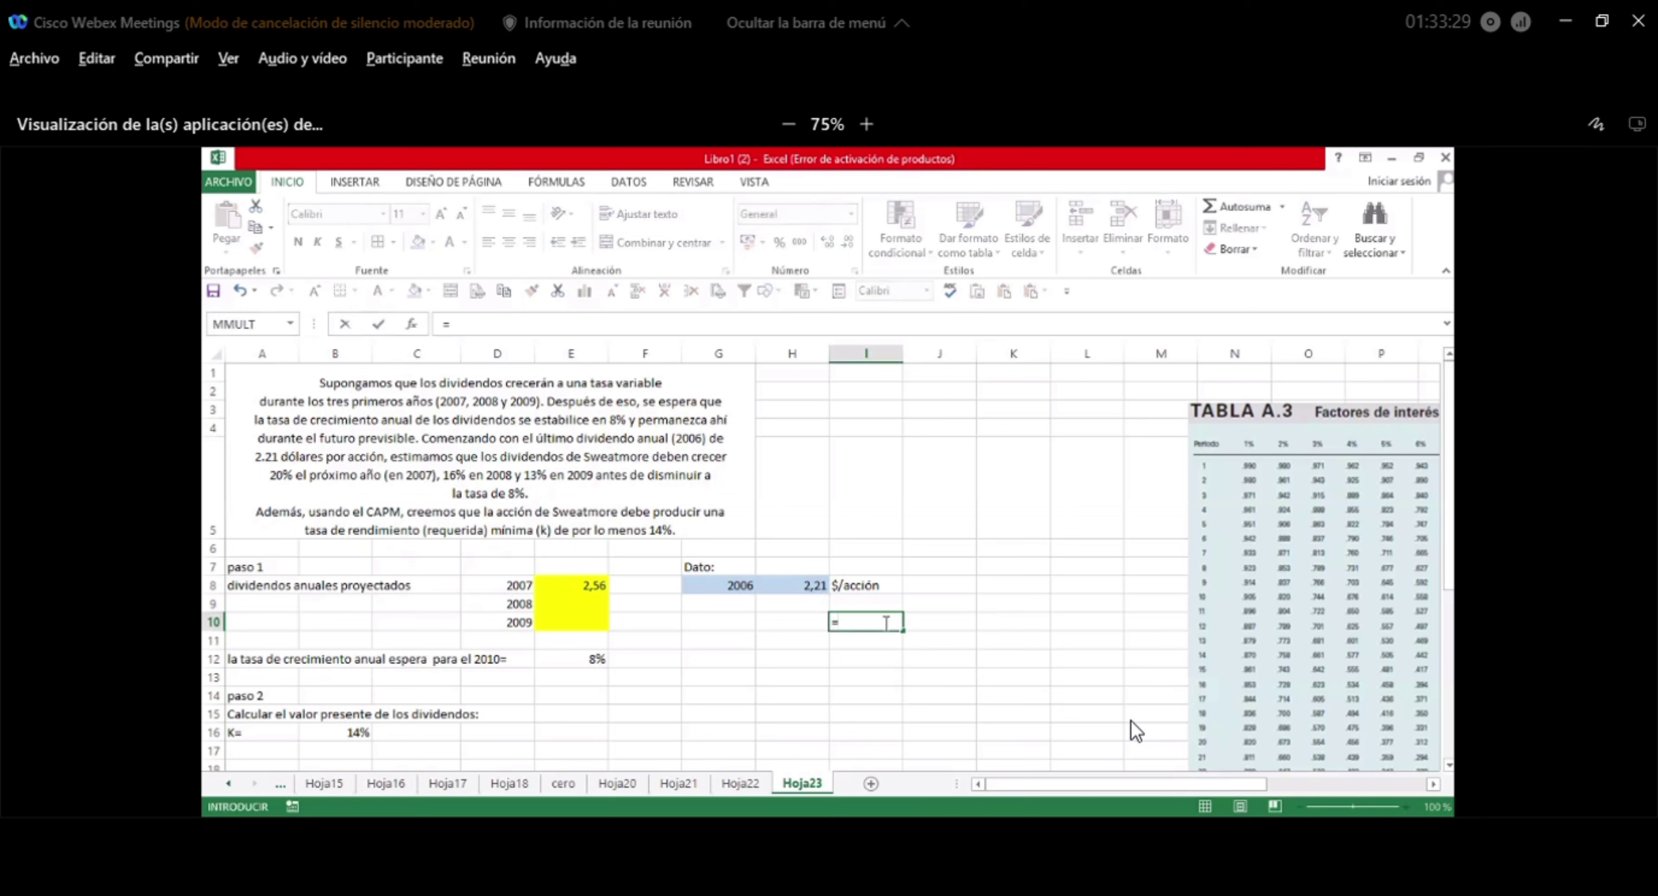
pyautogui.click(809, 585)
pyautogui.write('*,20')
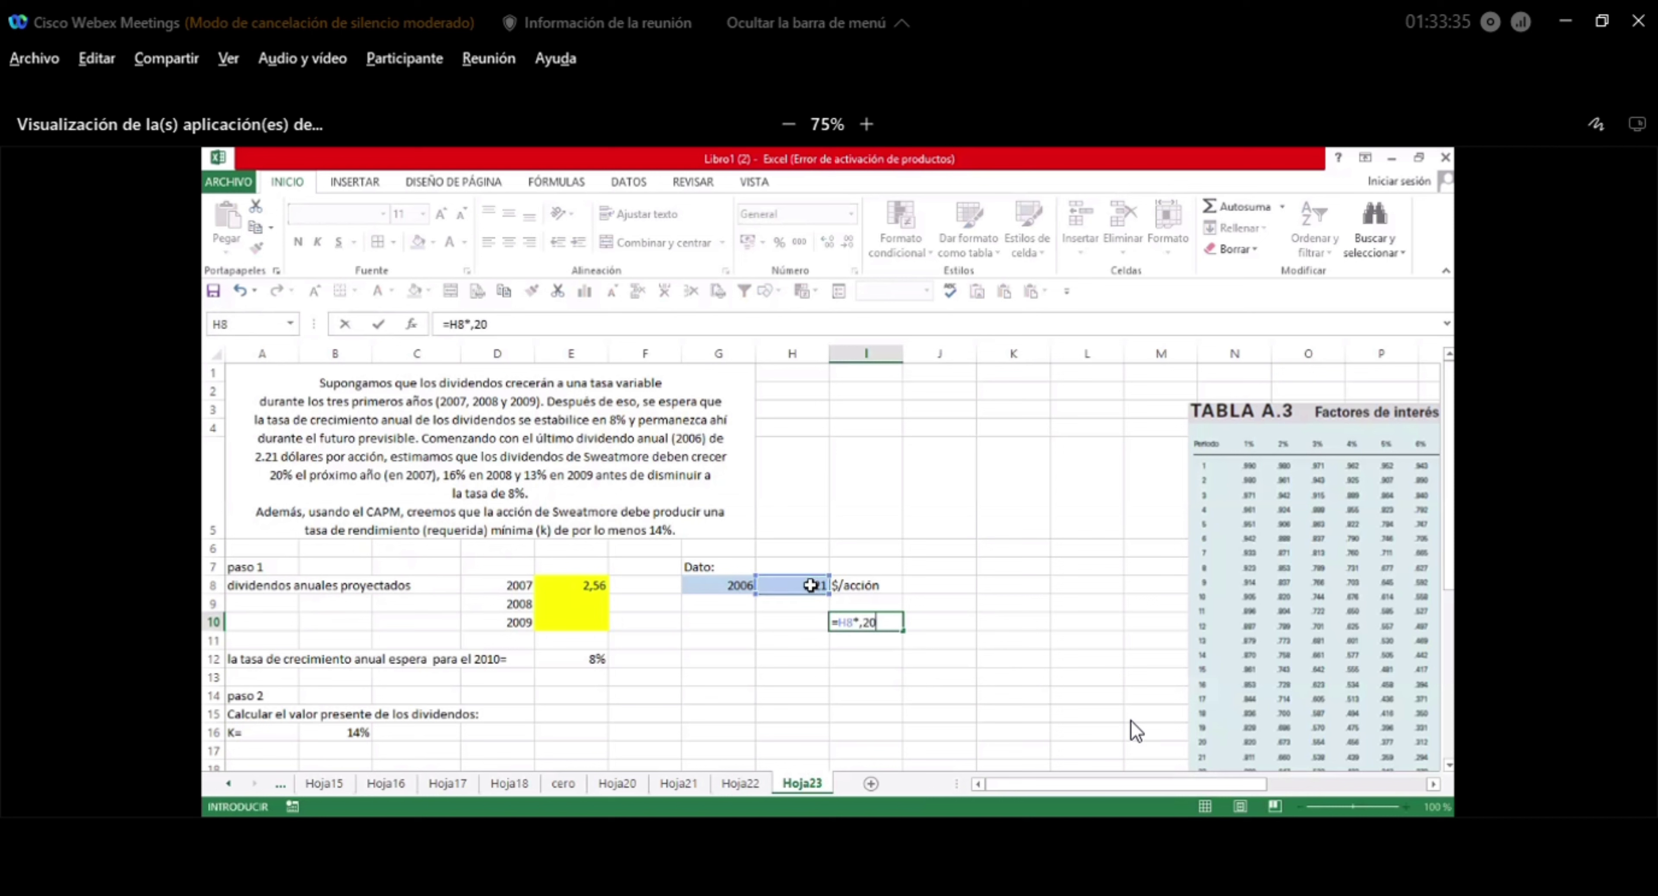
pyautogui.press('Return')
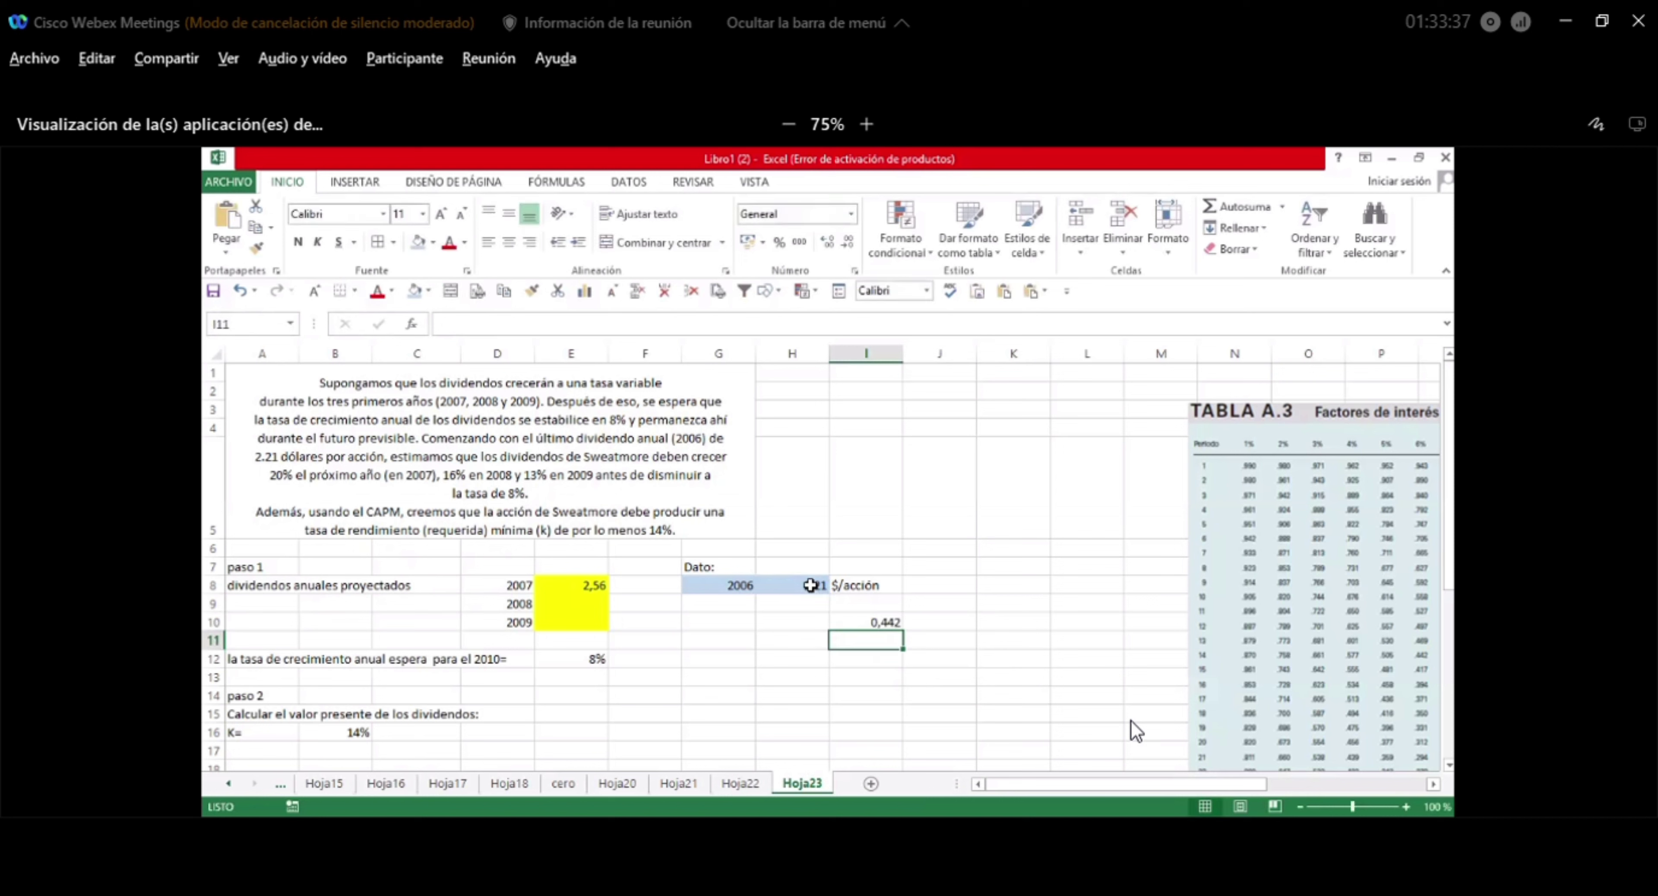
# Add the 20% increase to the 2006 dividend in I11 with the formula =I10+H8.
pyautogui.write('=')
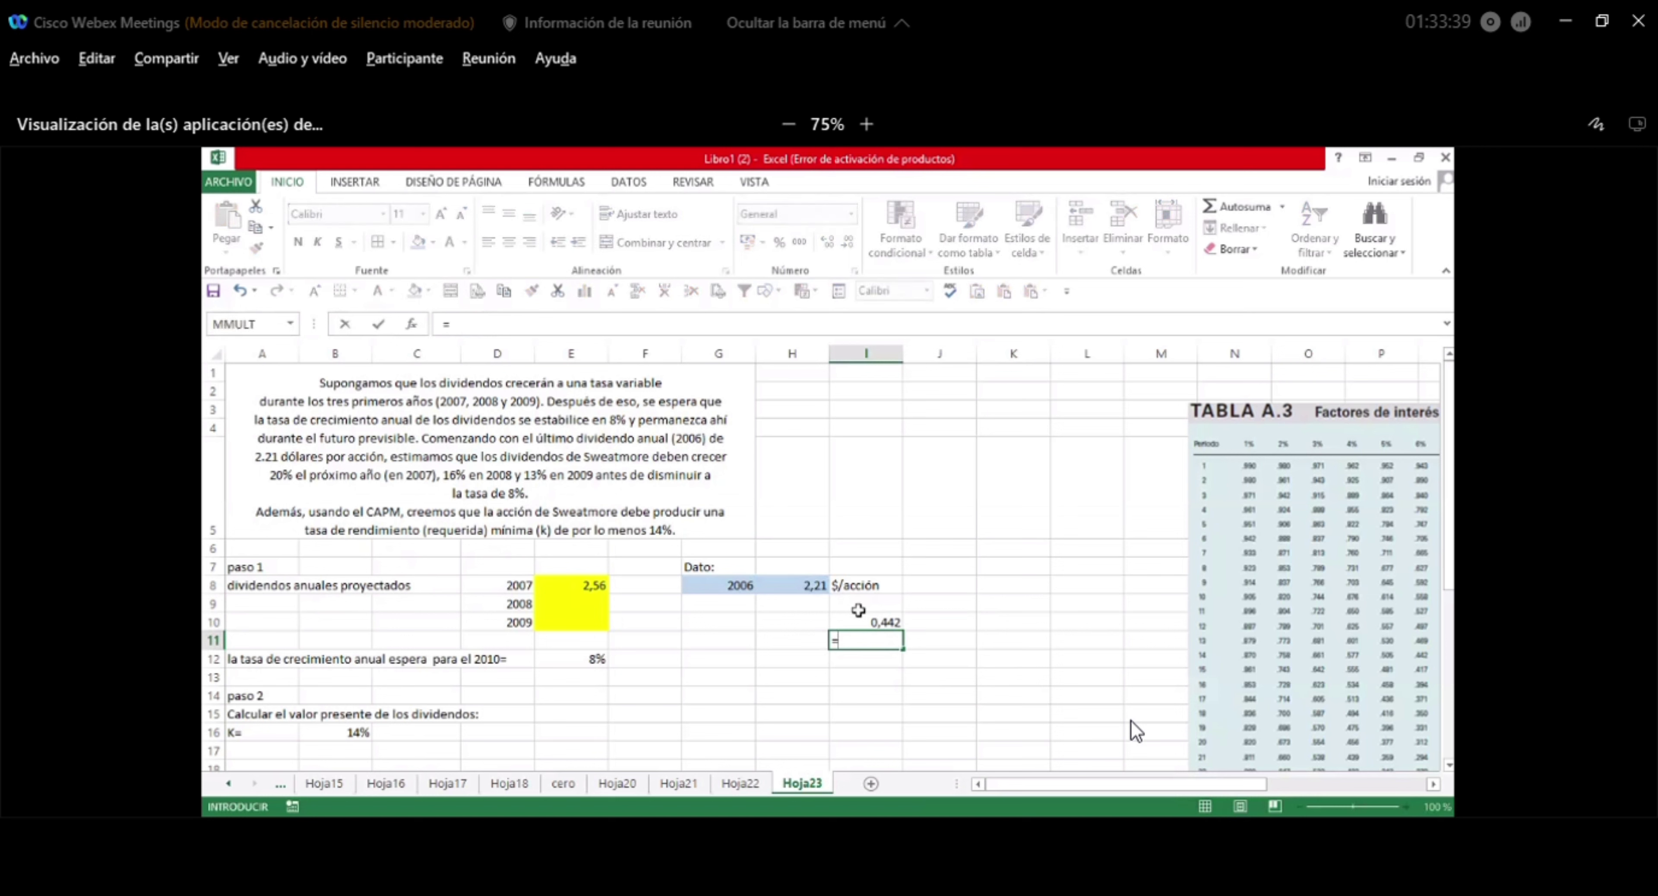
pyautogui.click(856, 625)
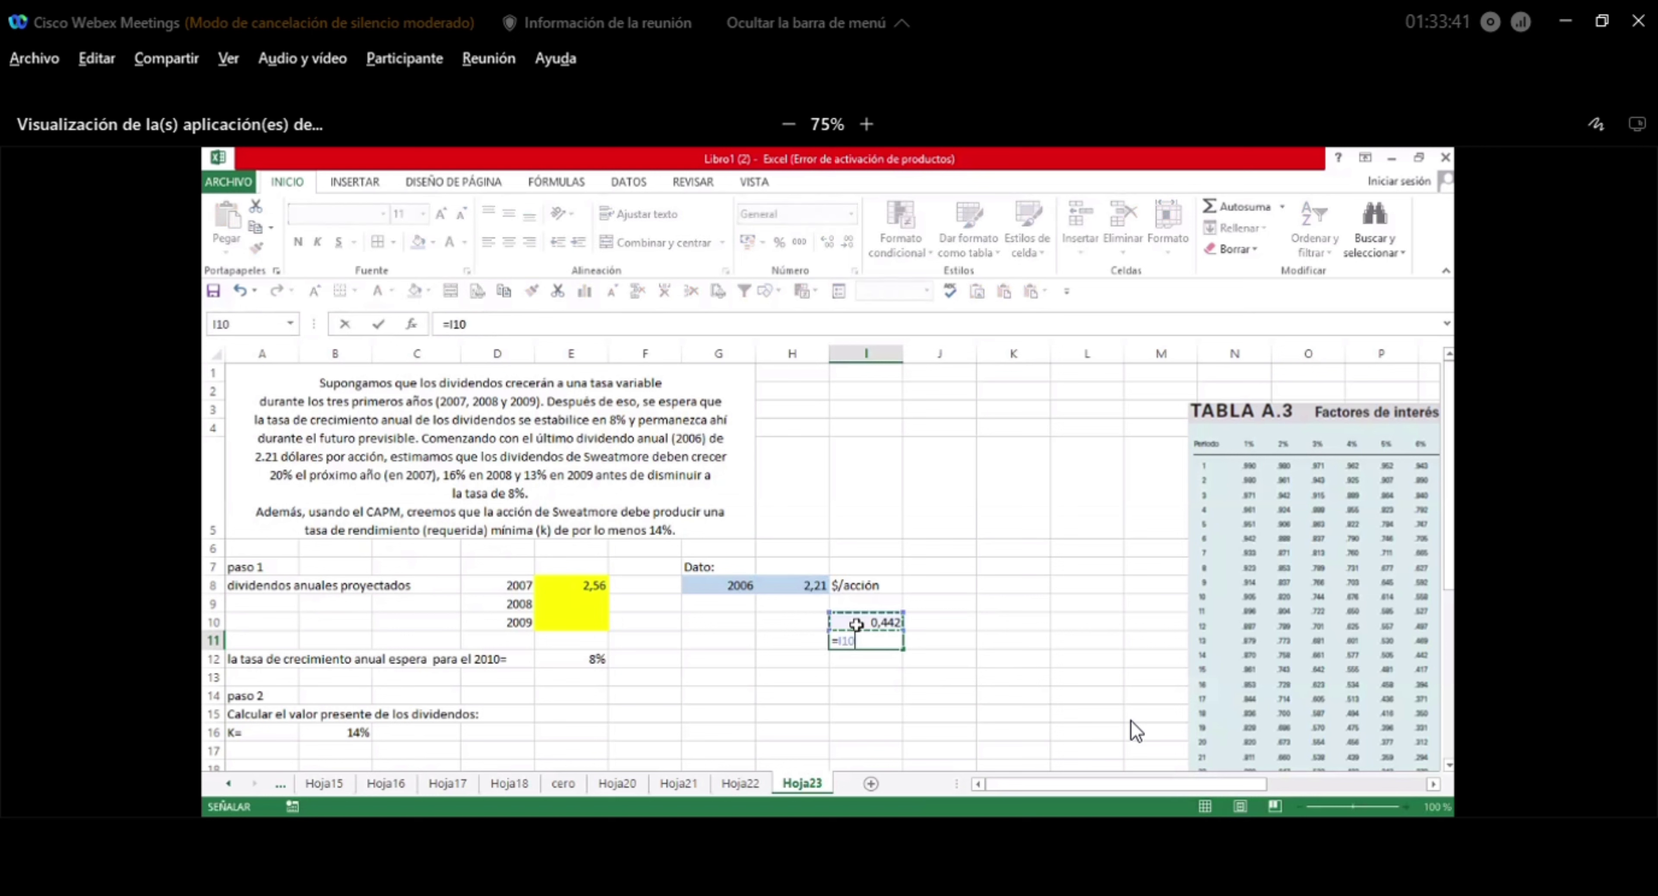
pyautogui.write('+')
pyautogui.click(814, 580)
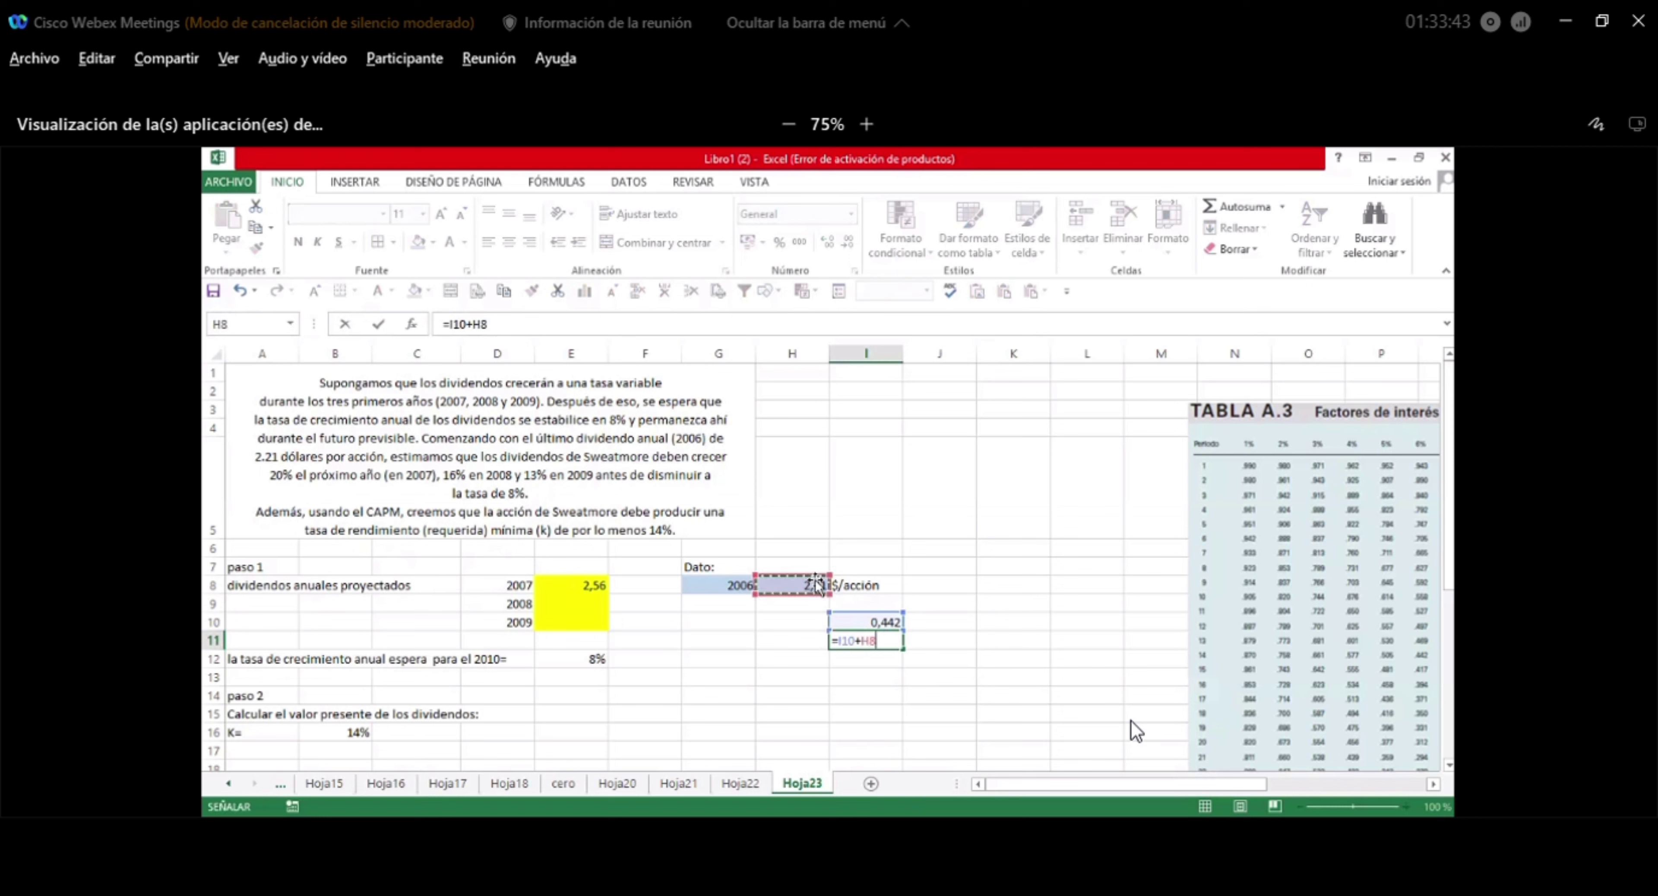
pyautogui.press('Return')
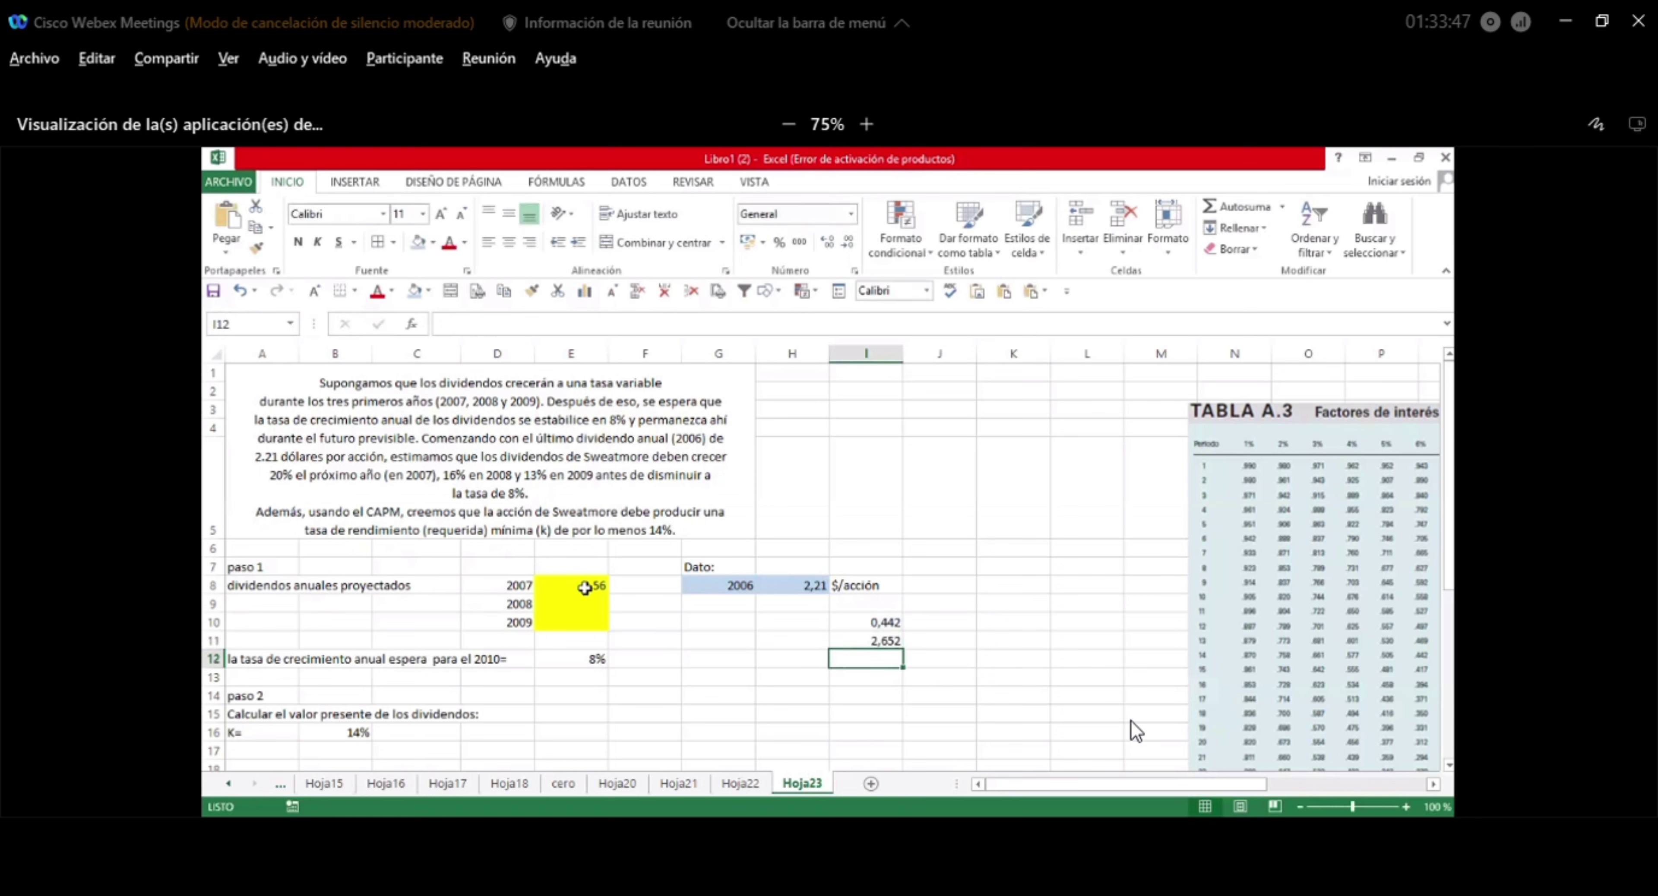
# Set the projected 2007 dividend in E8 to 2,65.
pyautogui.click(587, 587)
pyautogui.write('2,65')
pyautogui.press('Return')
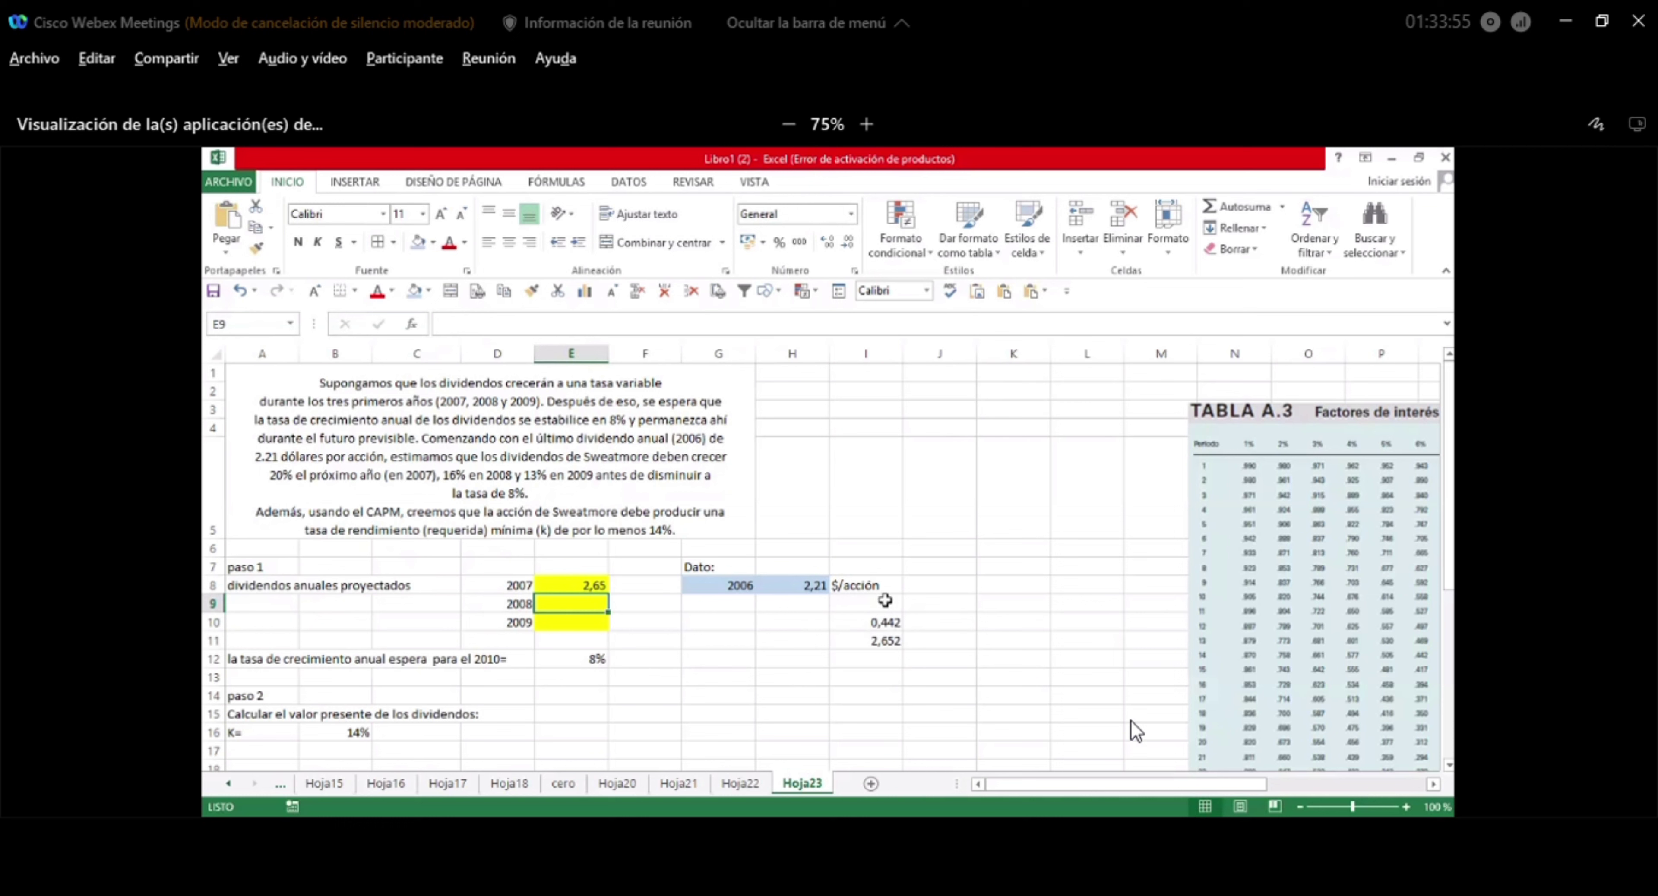
# Enter the years 2007, 2008 and 2009 as column headings in I9, J9 and K9.
pyautogui.click(885, 601)
pyautogui.write('2')
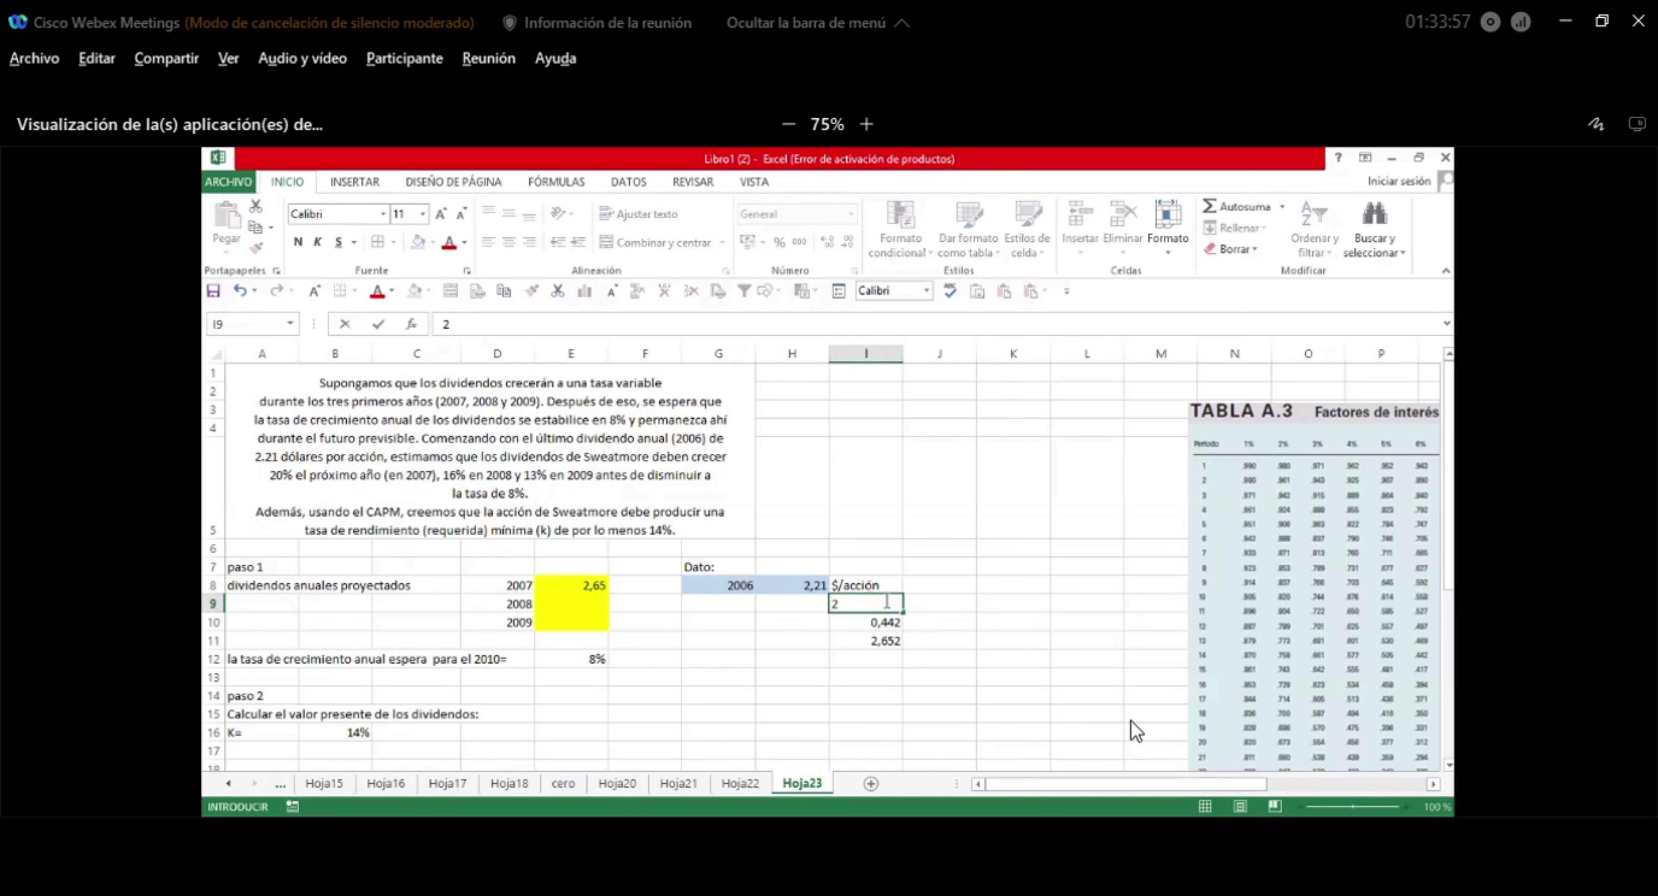
pyautogui.write('007')
pyautogui.click(960, 606)
pyautogui.write('2008')
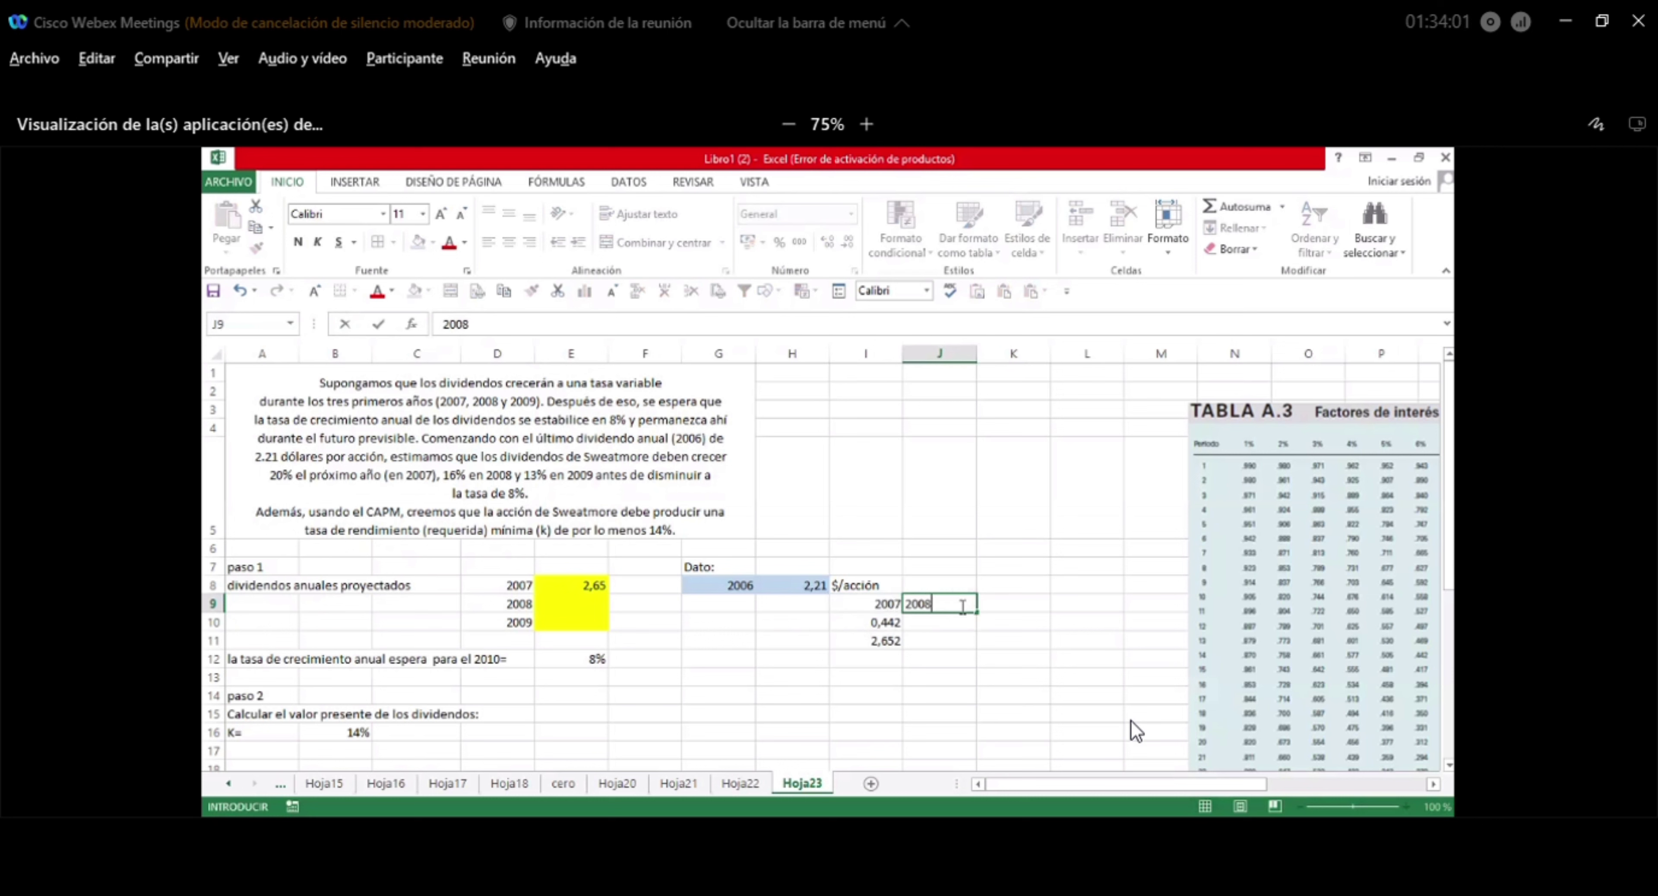
pyautogui.click(1029, 608)
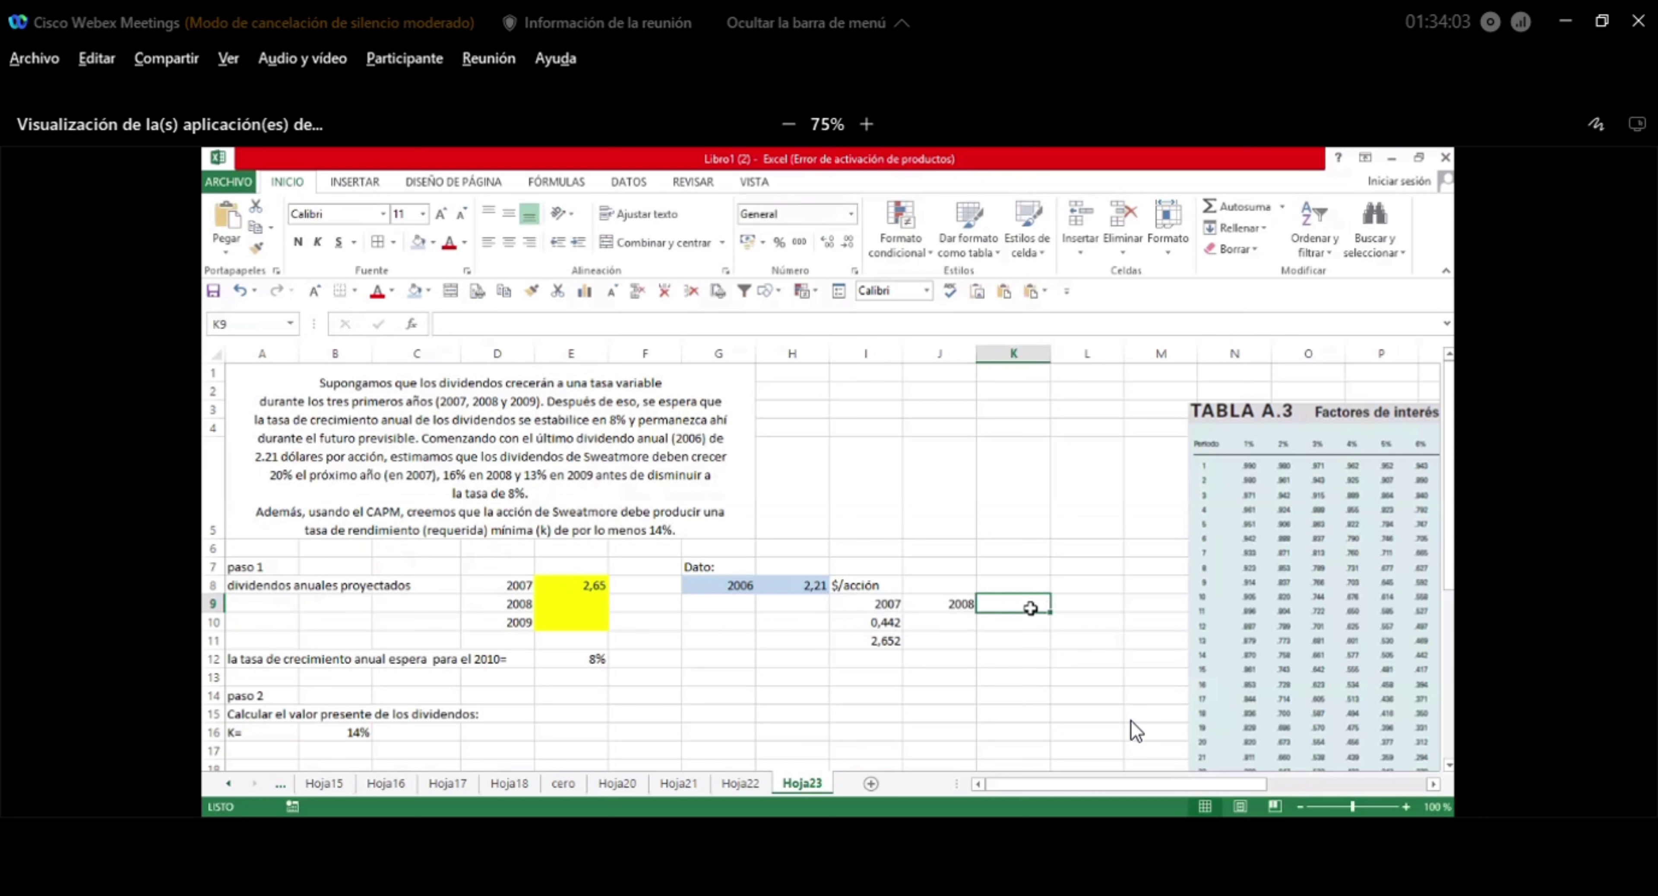
pyautogui.write('2009')
pyautogui.press('Return')
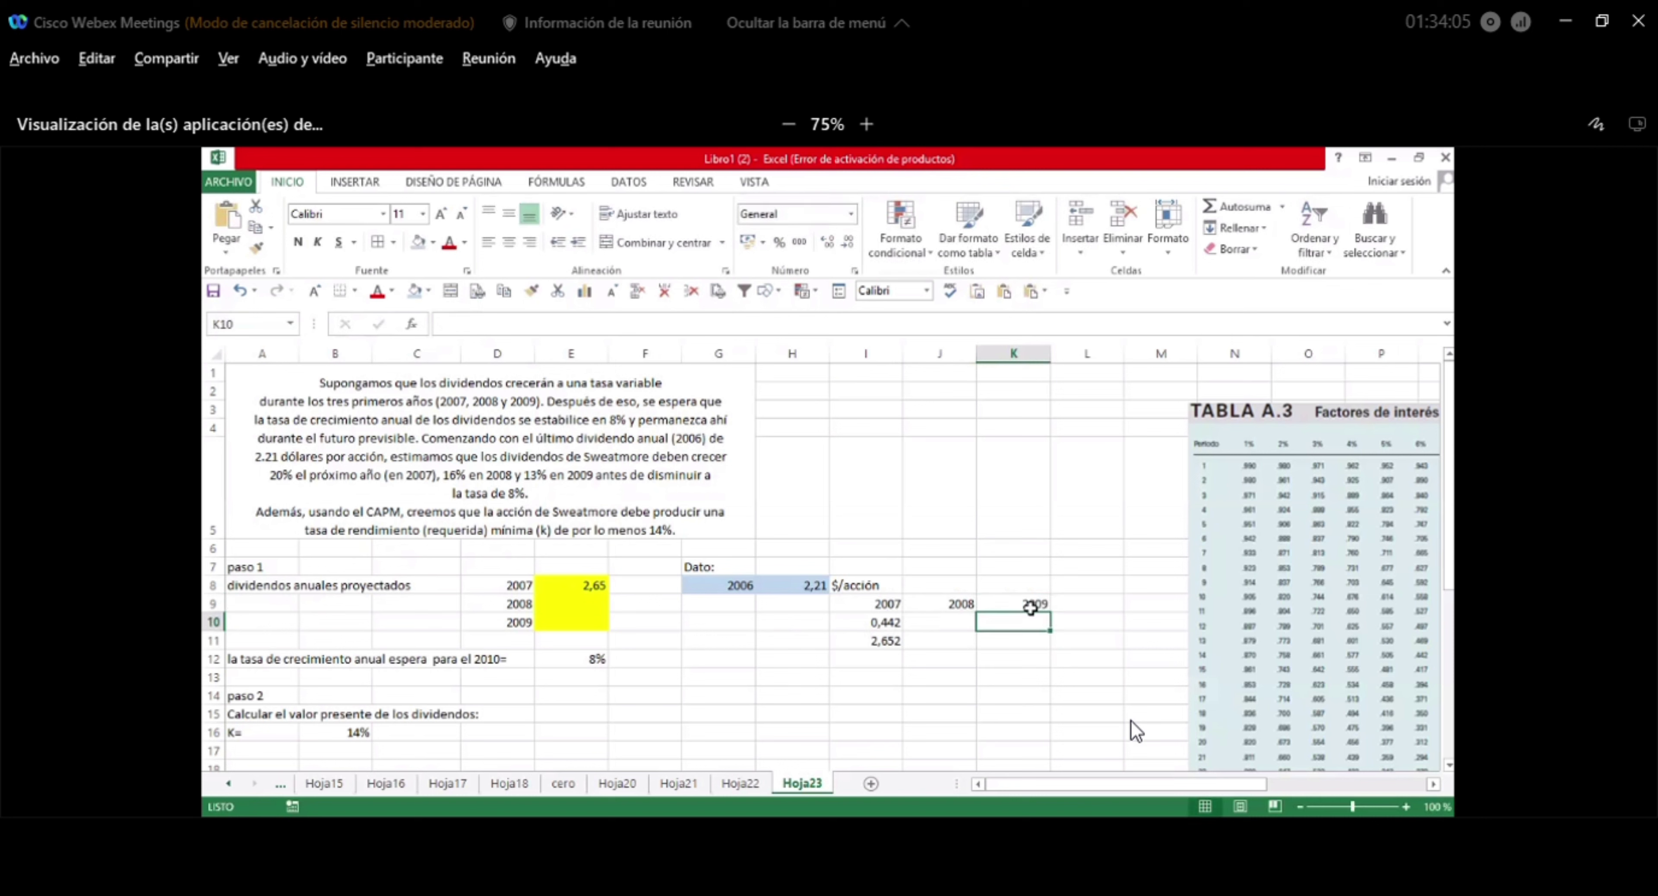
# Calculate the 16% increase on the 2007 dividend in J10 with the formula =E8*0,16.
pyautogui.click(953, 621)
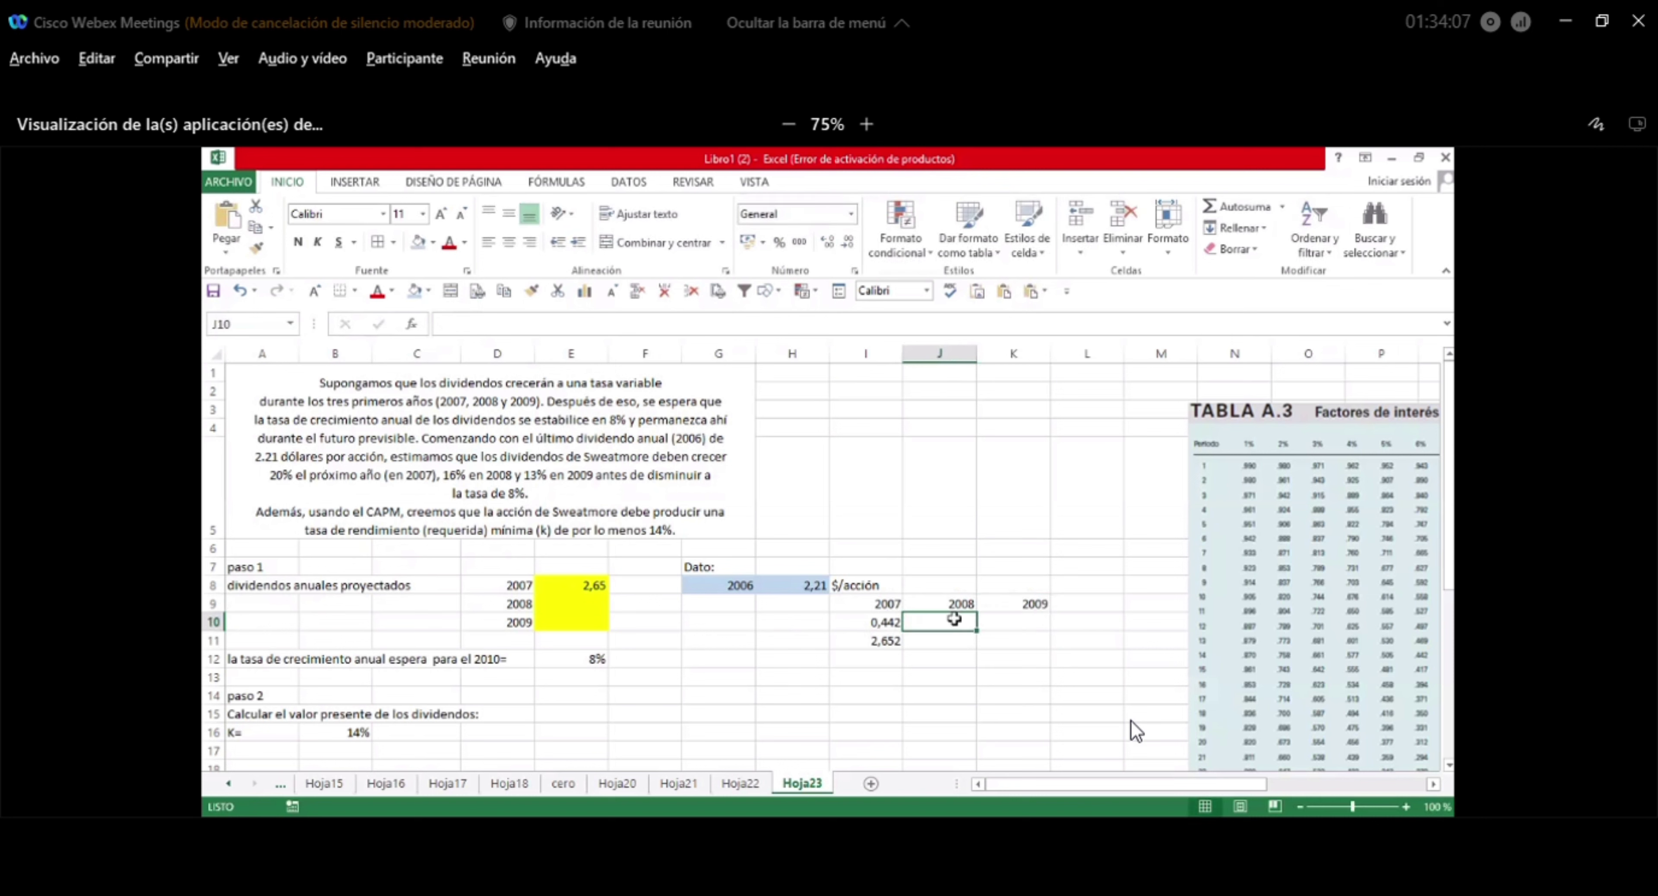
pyautogui.write('=')
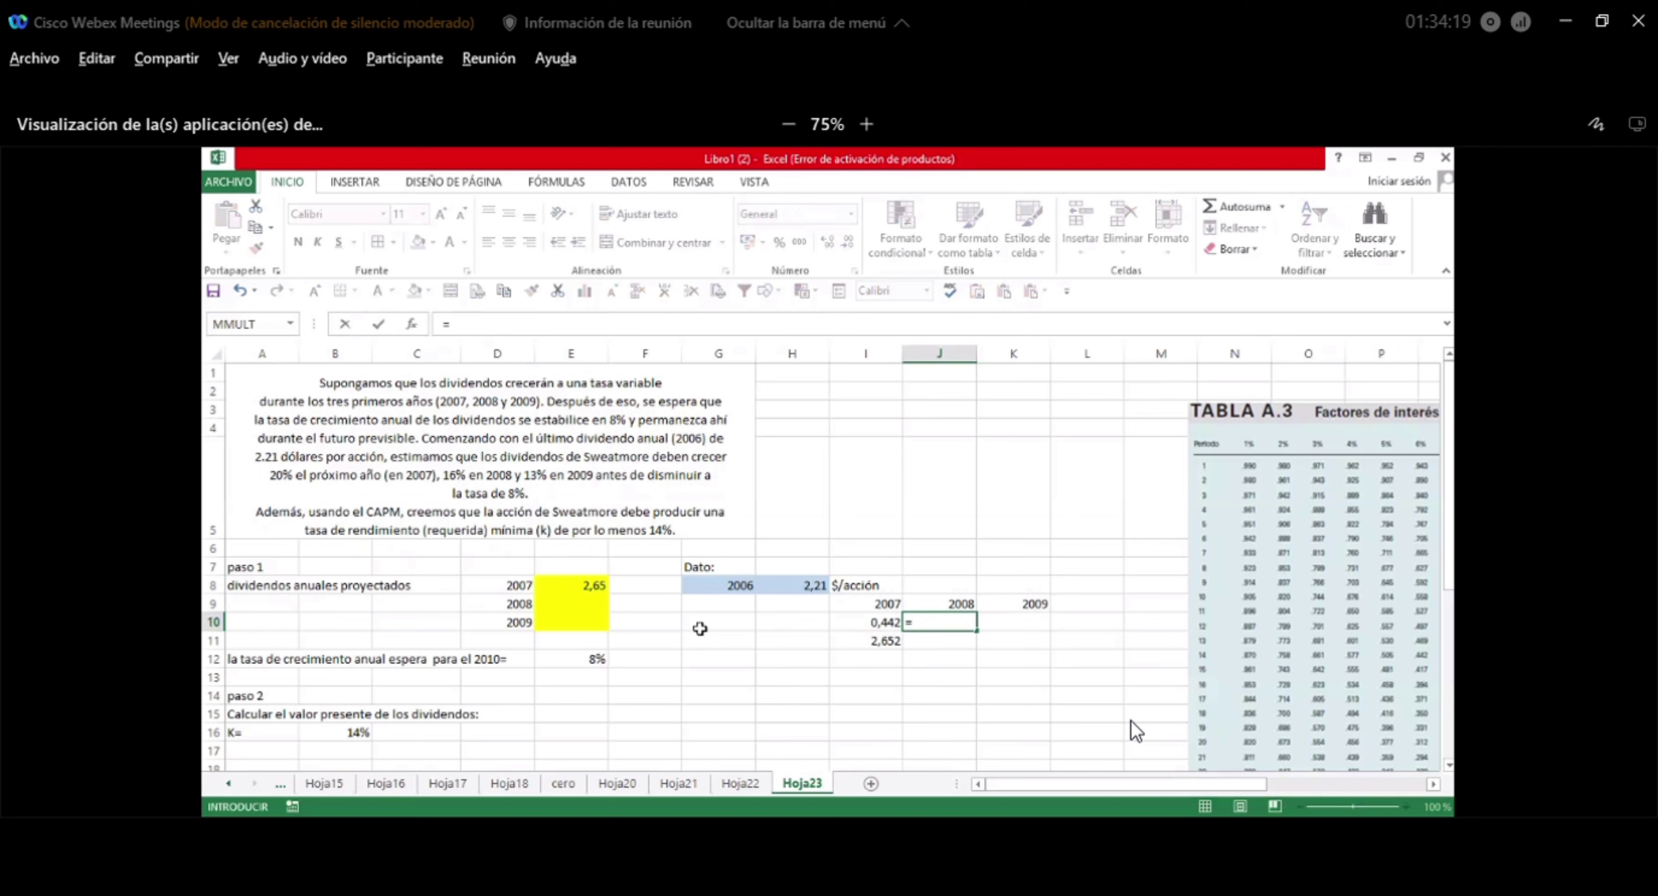
pyautogui.click(583, 588)
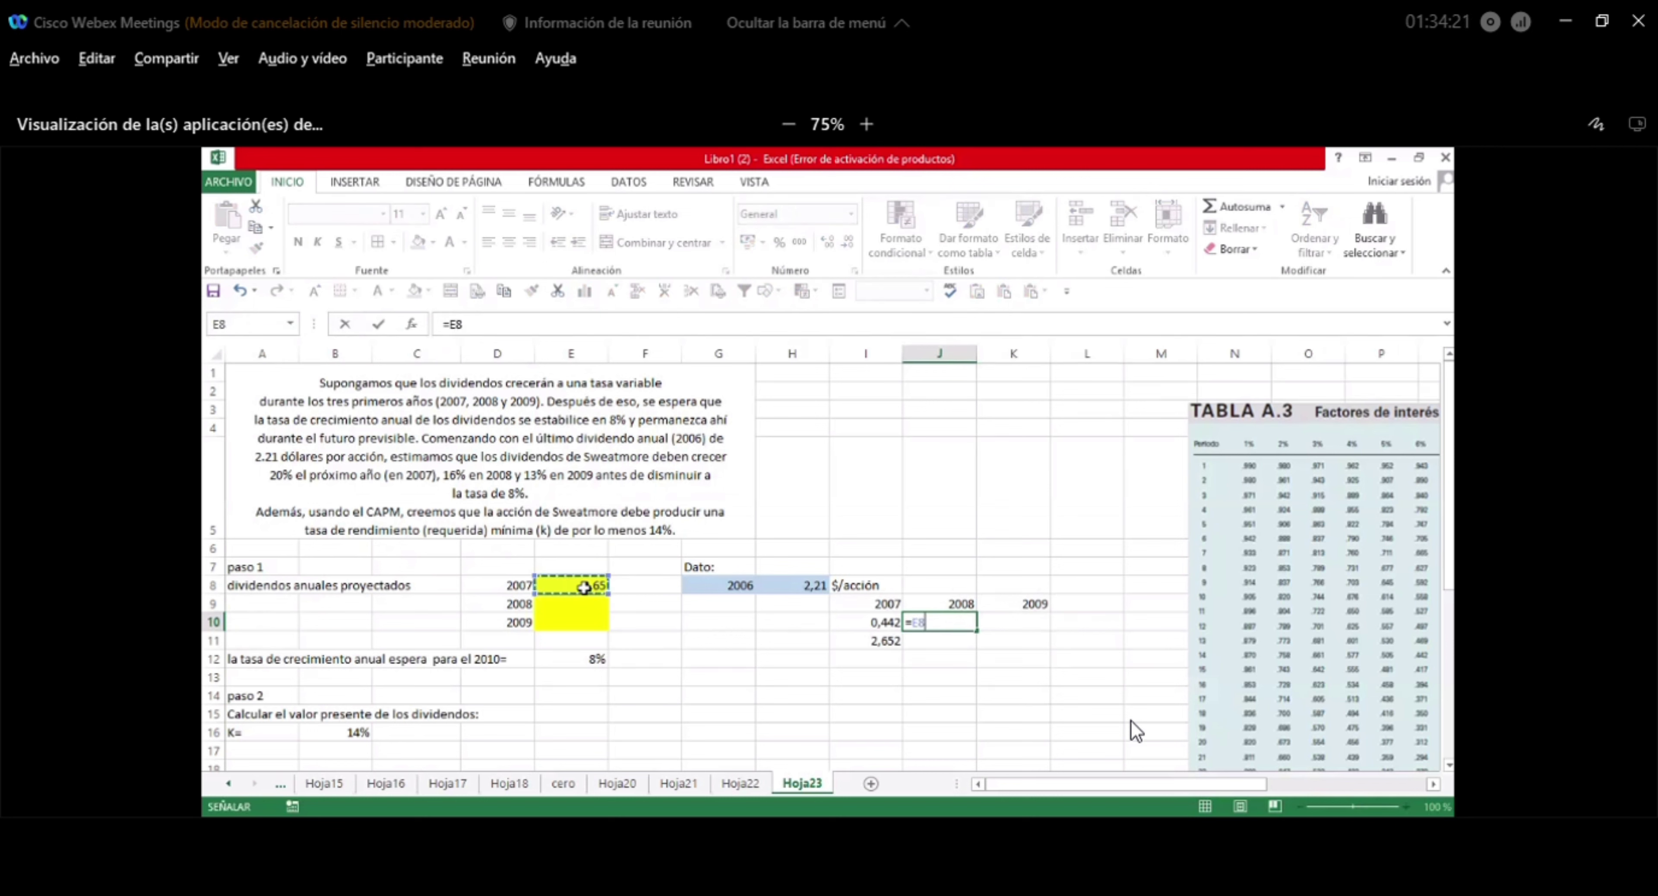
pyautogui.write('*')
pyautogui.press('Return')
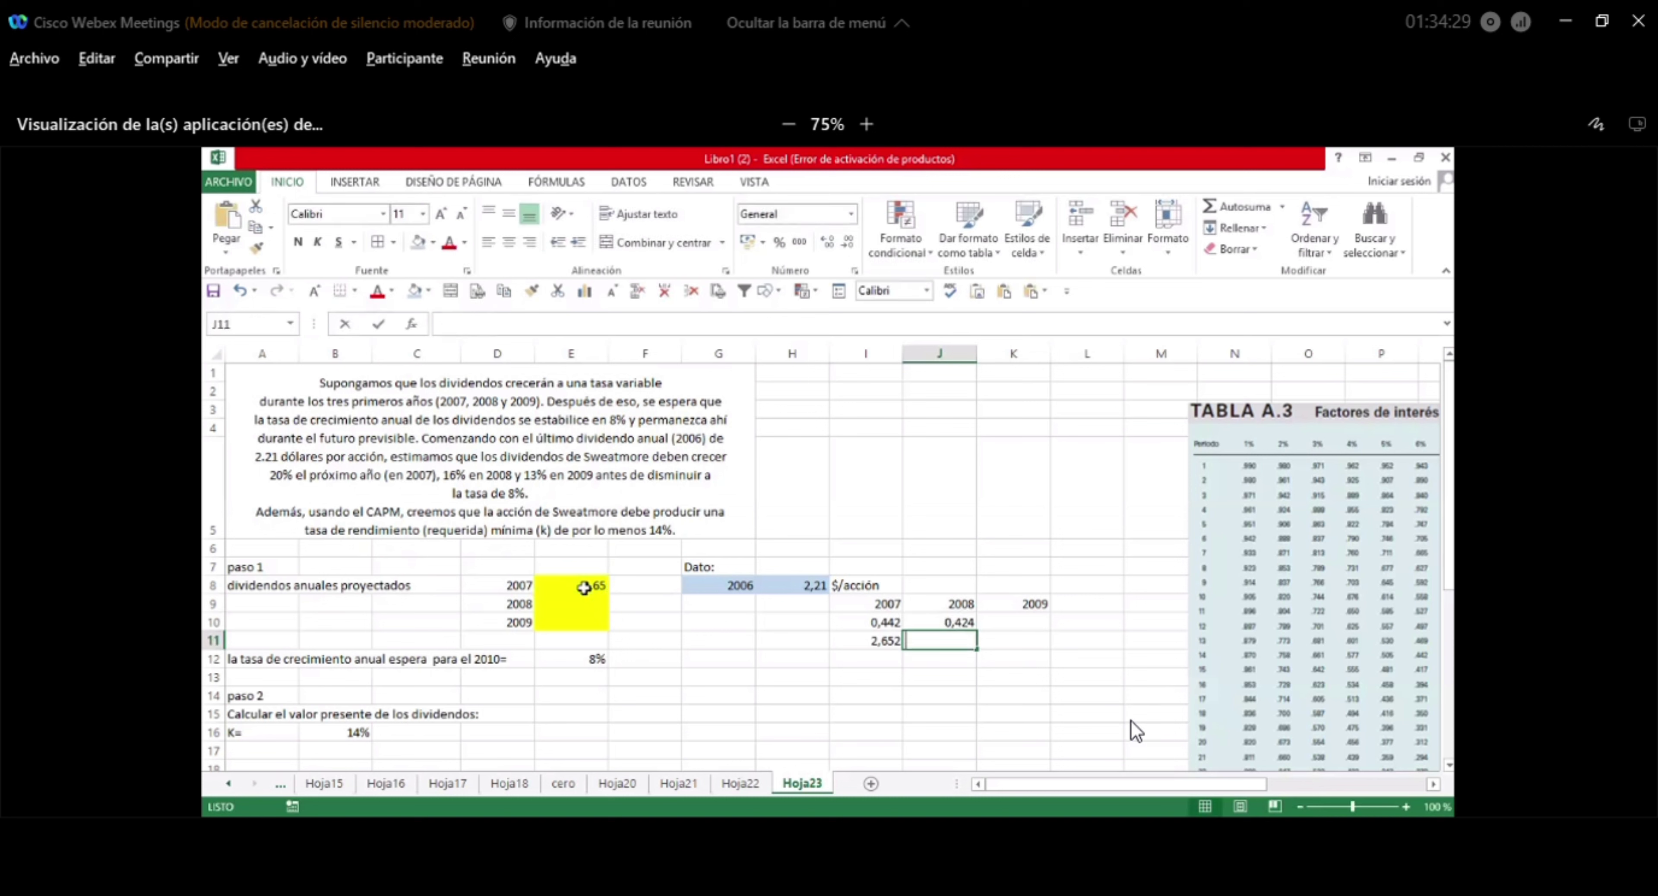
# Try calculating the 2008 dividend in J11 as E8 multiplied by J10, and clear that cell.
pyautogui.write('=')
pyautogui.click(581, 587)
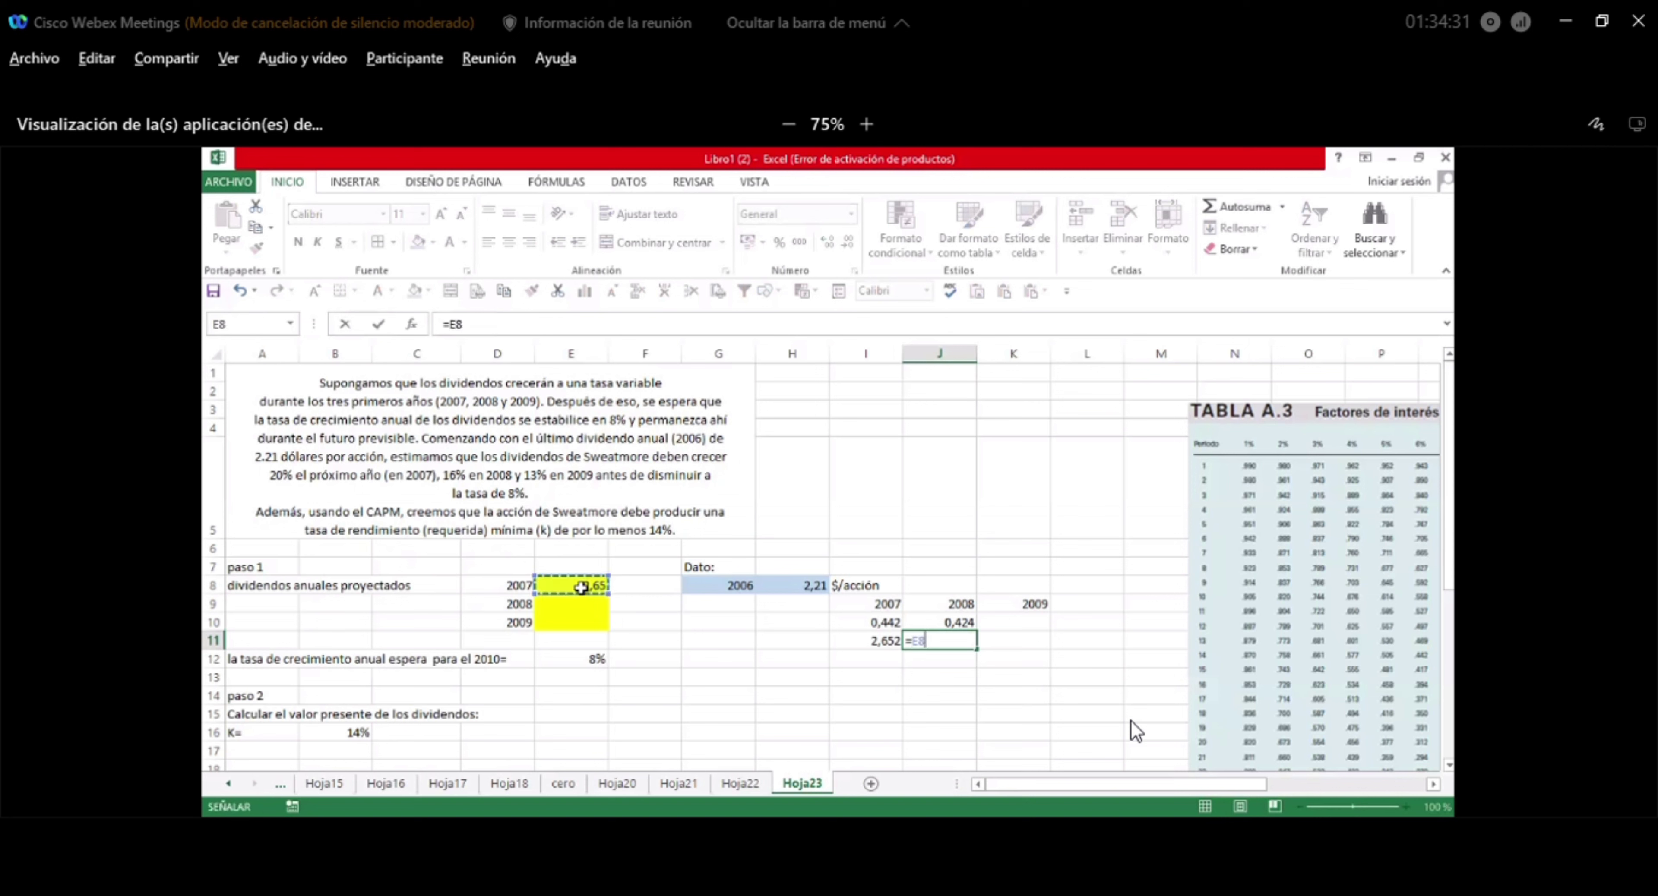
pyautogui.write('*')
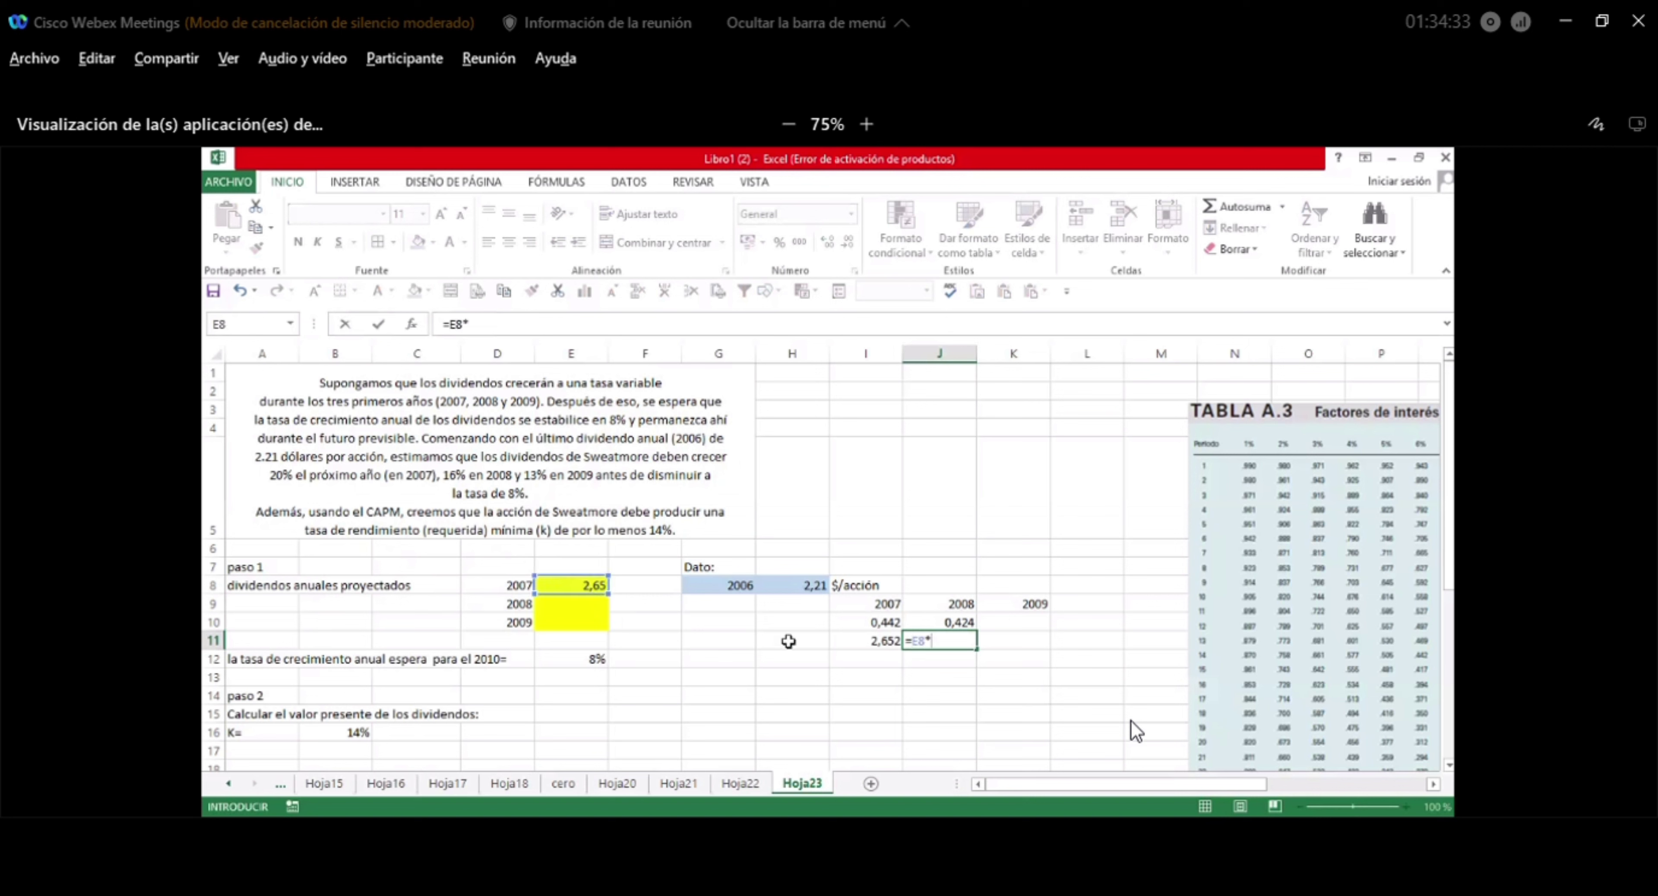
pyautogui.click(965, 622)
pyautogui.press('Return')
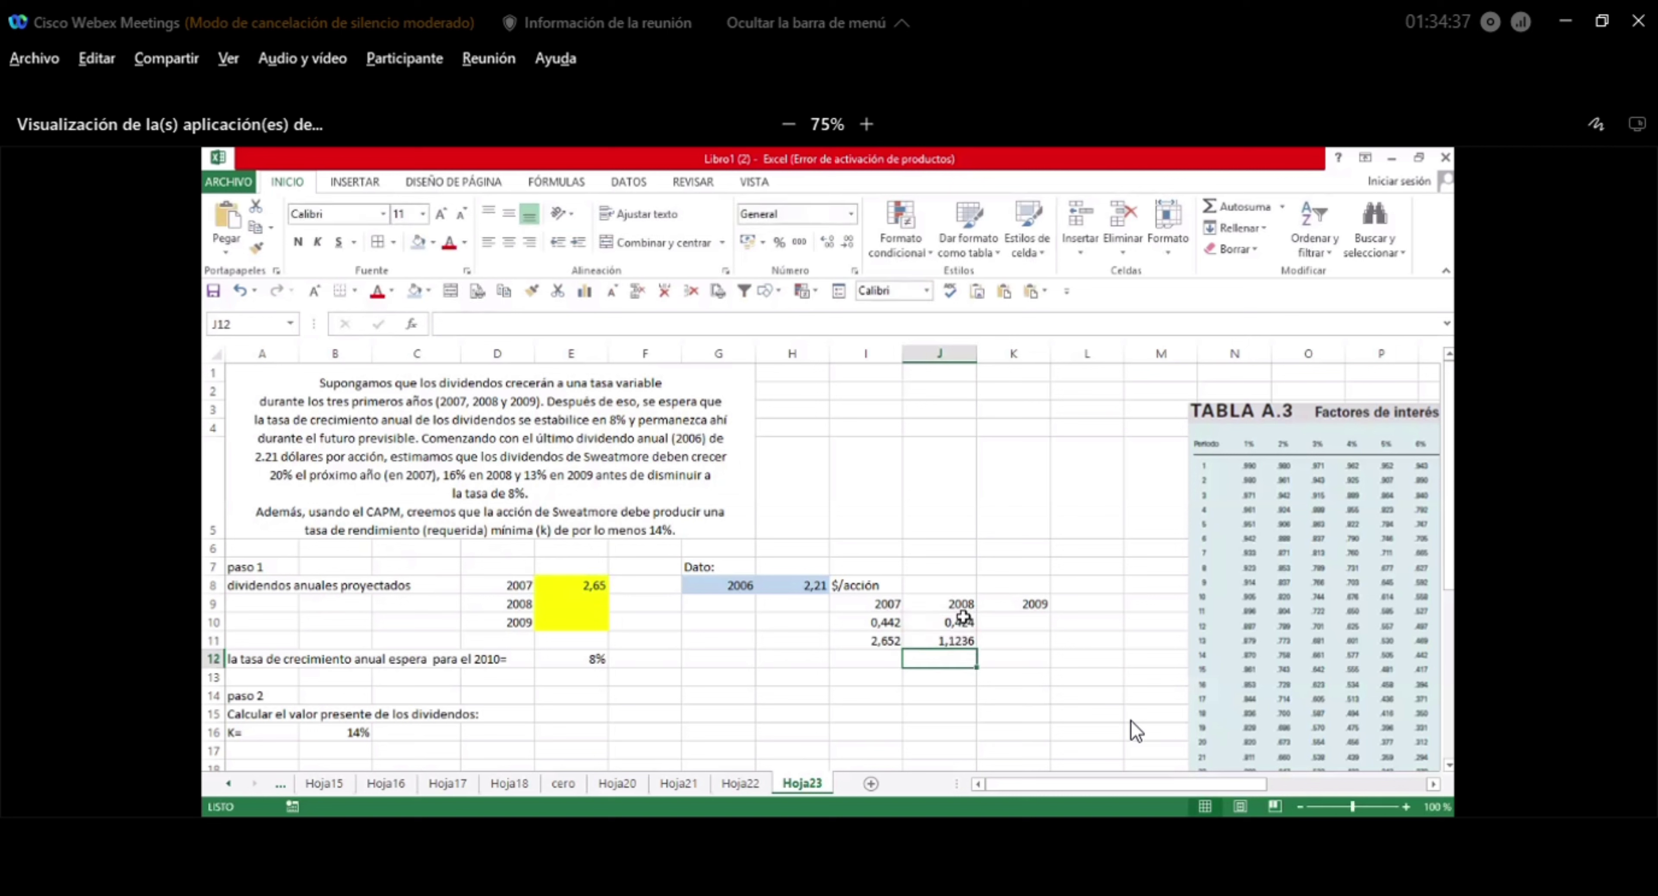
pyautogui.click(946, 637)
pyautogui.press('Delete')
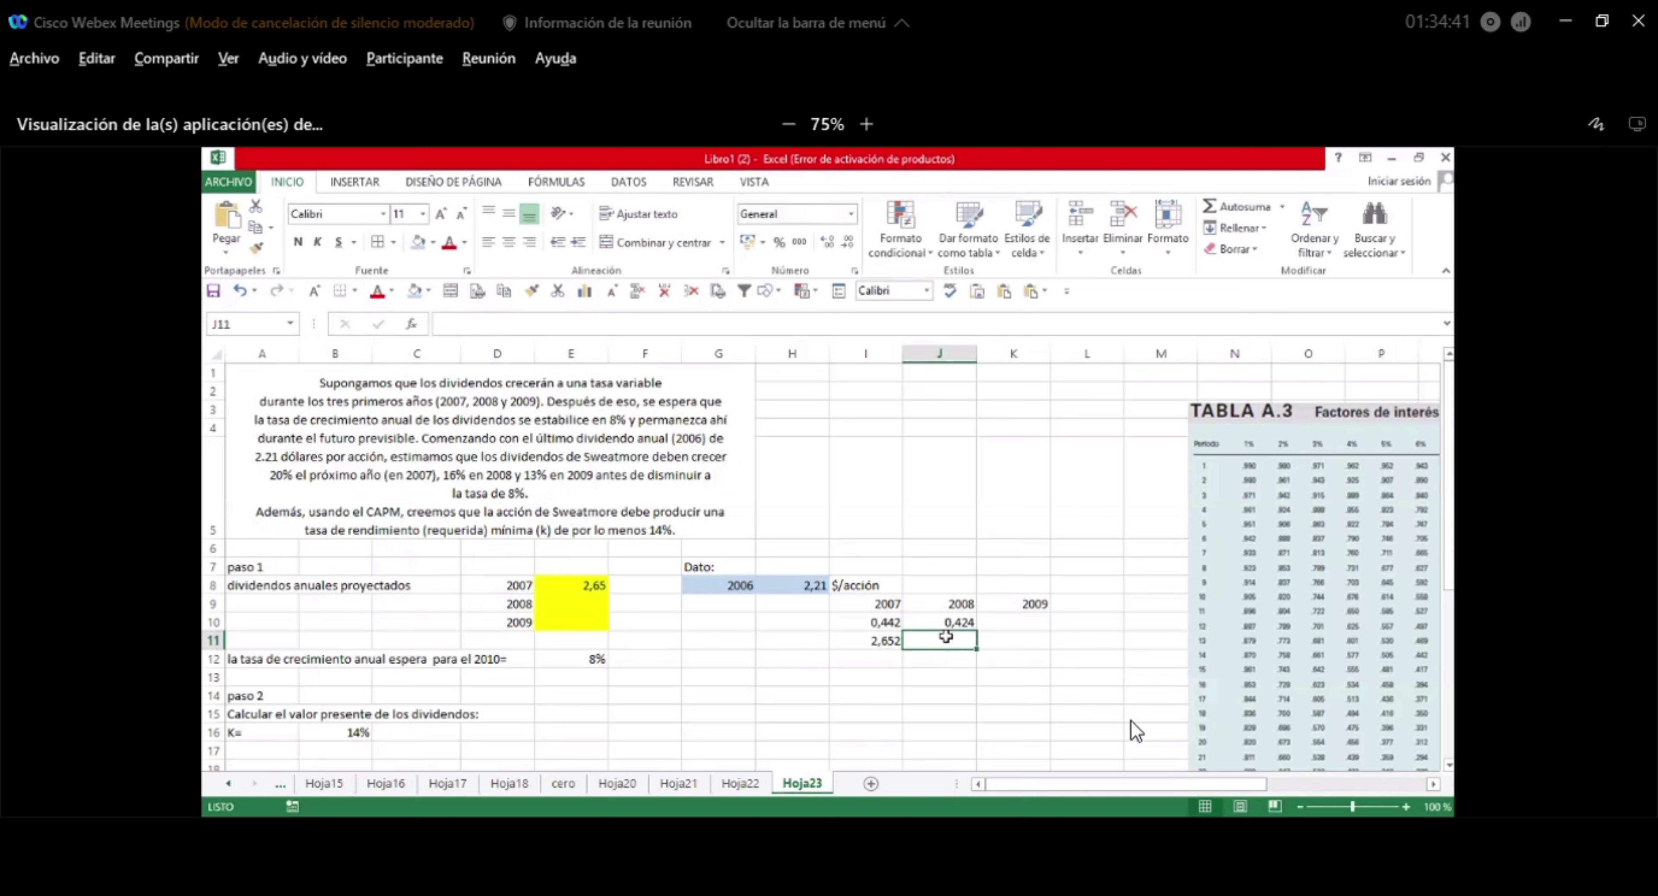
# Examine the formula for the 2008 increase in J10.
pyautogui.press('Up')
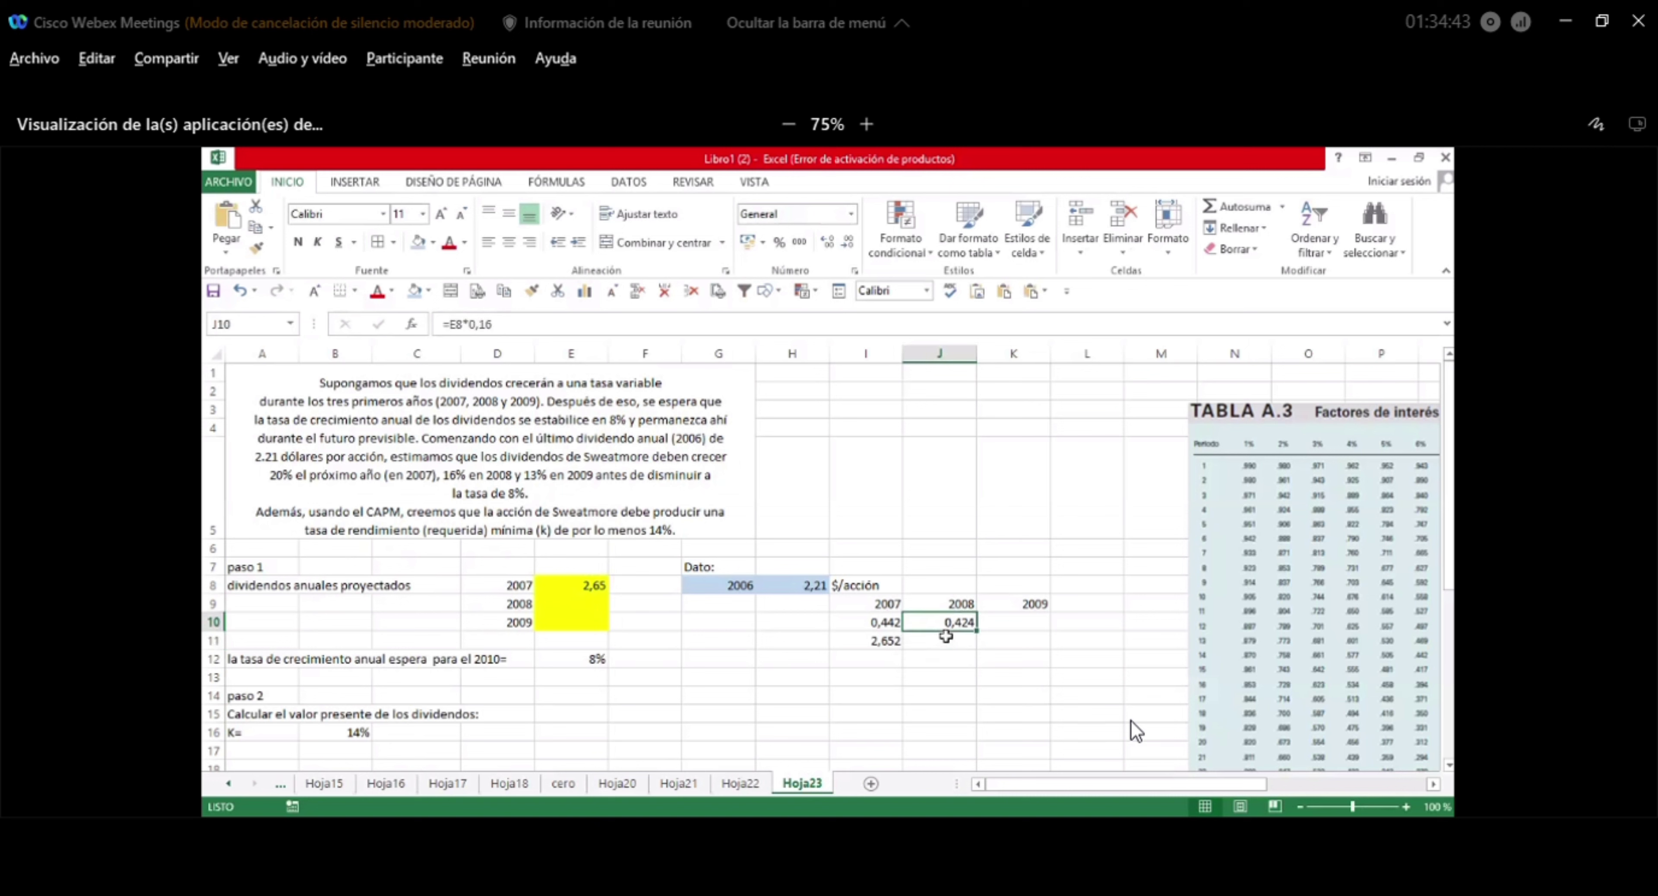
pyautogui.doubleClick(940, 623)
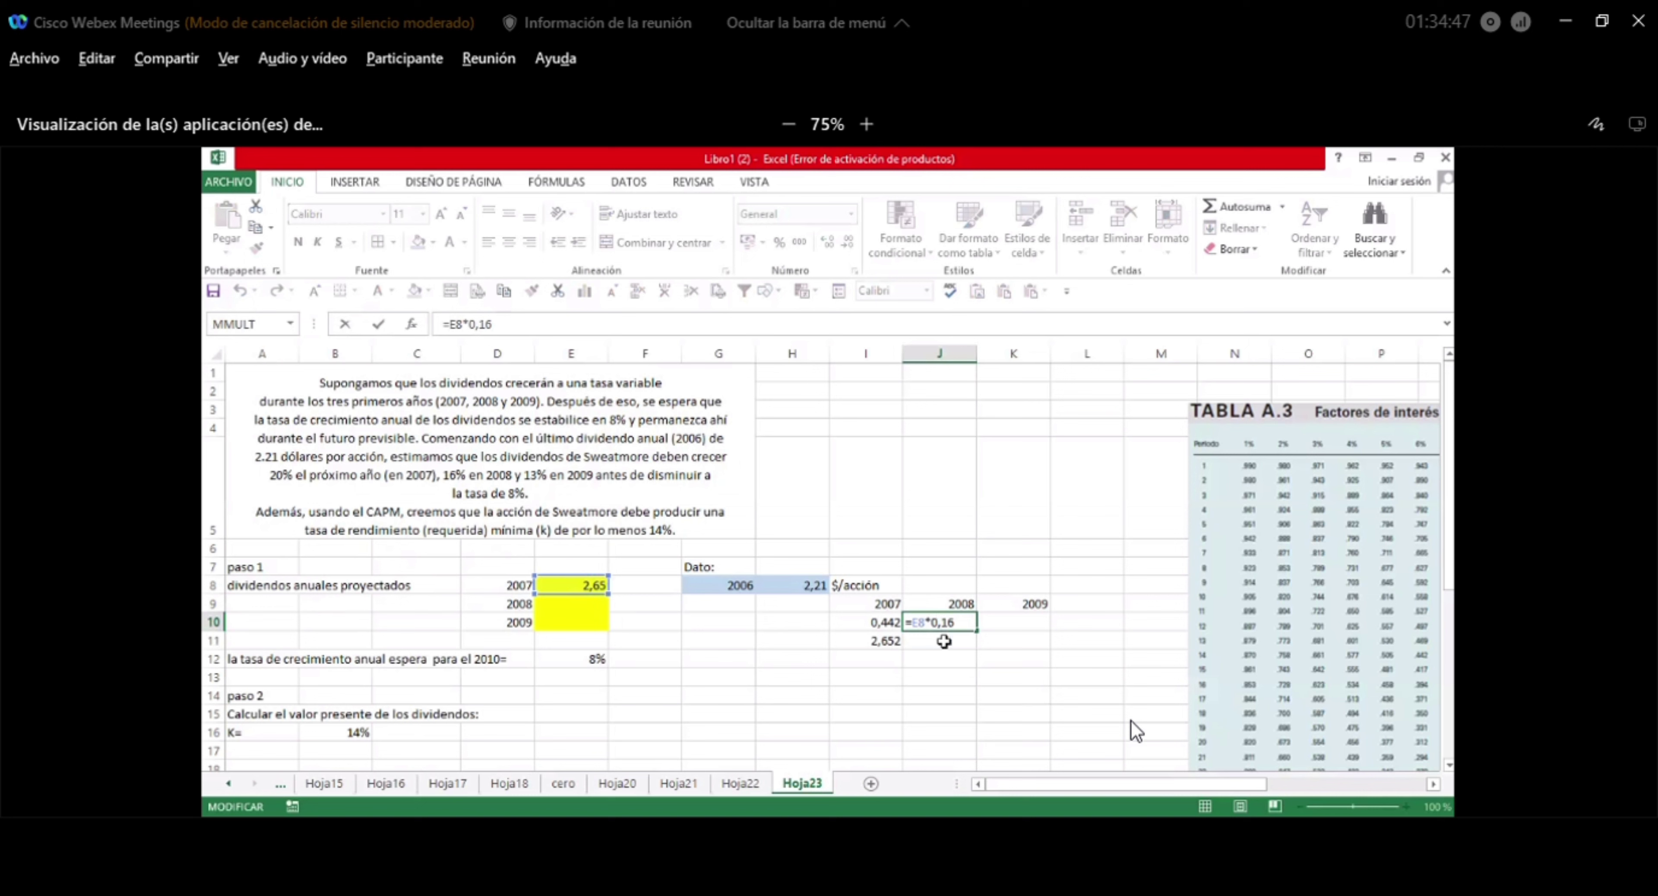
pyautogui.click(939, 674)
# Enter the formula =J10*E8 in J11 under the 2008 heading.
pyautogui.click(953, 636)
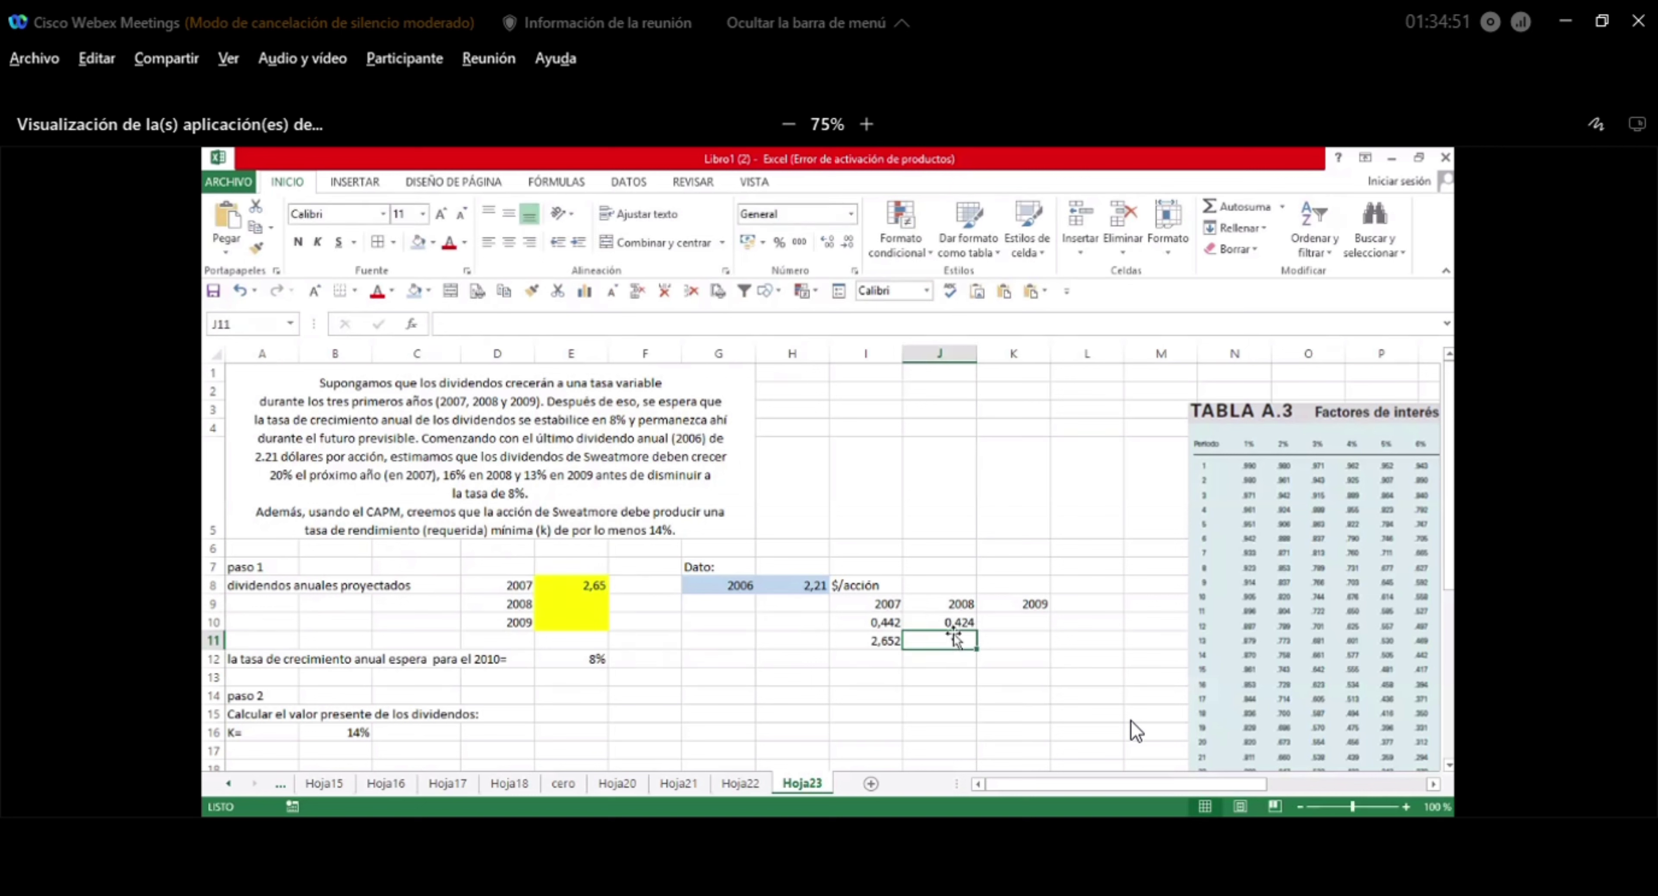
pyautogui.write('=')
pyautogui.click(948, 623)
pyautogui.write('*')
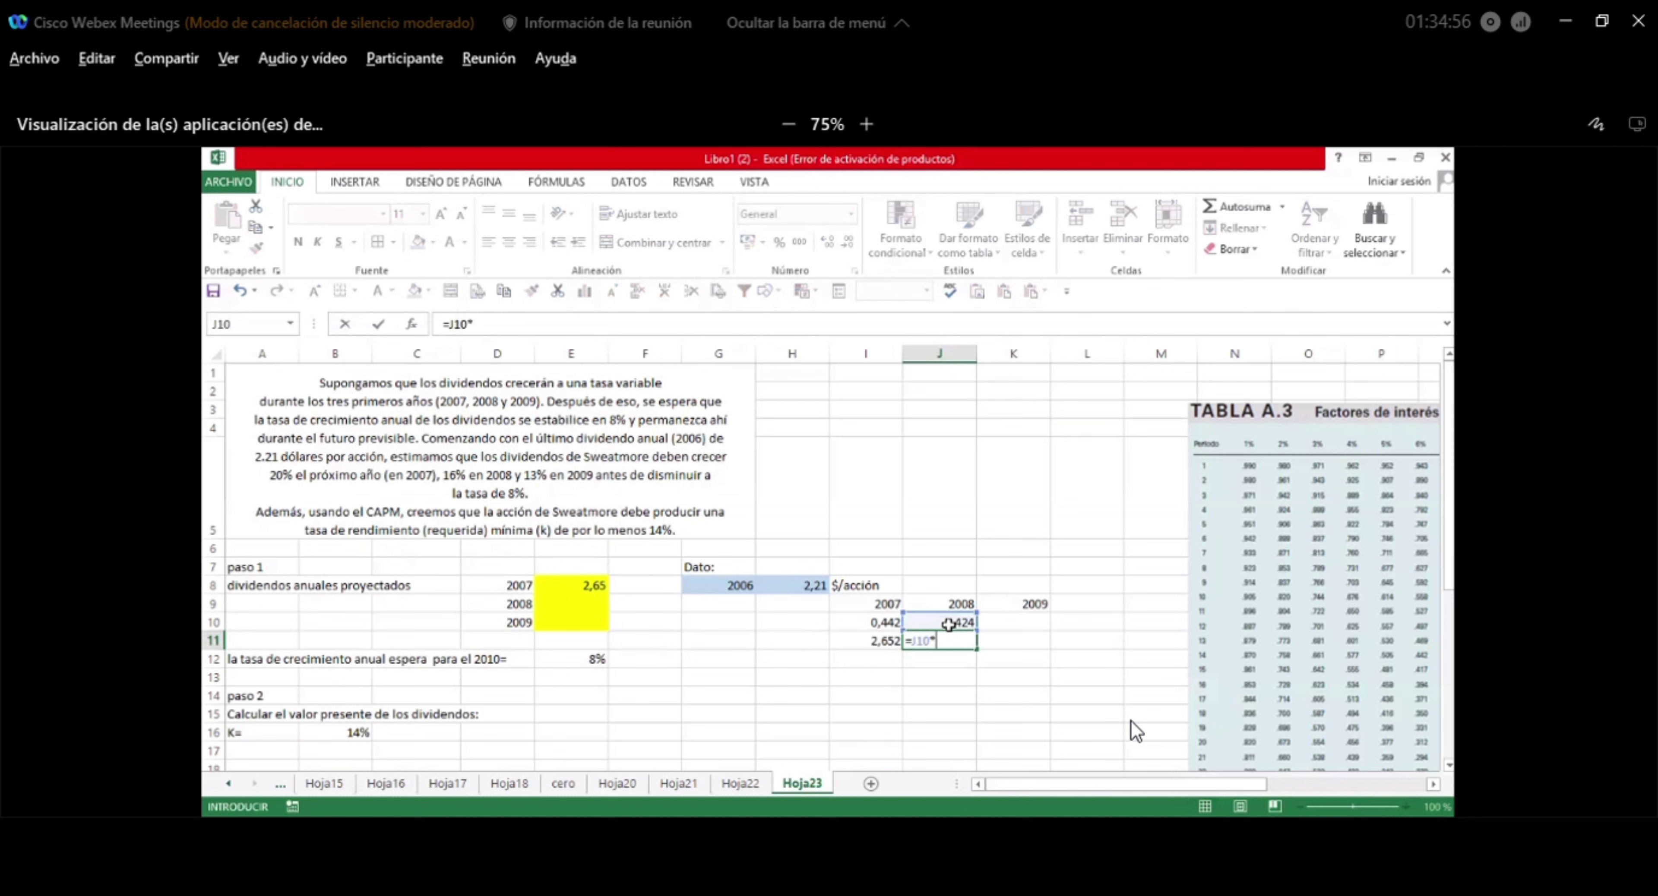
pyautogui.click(586, 589)
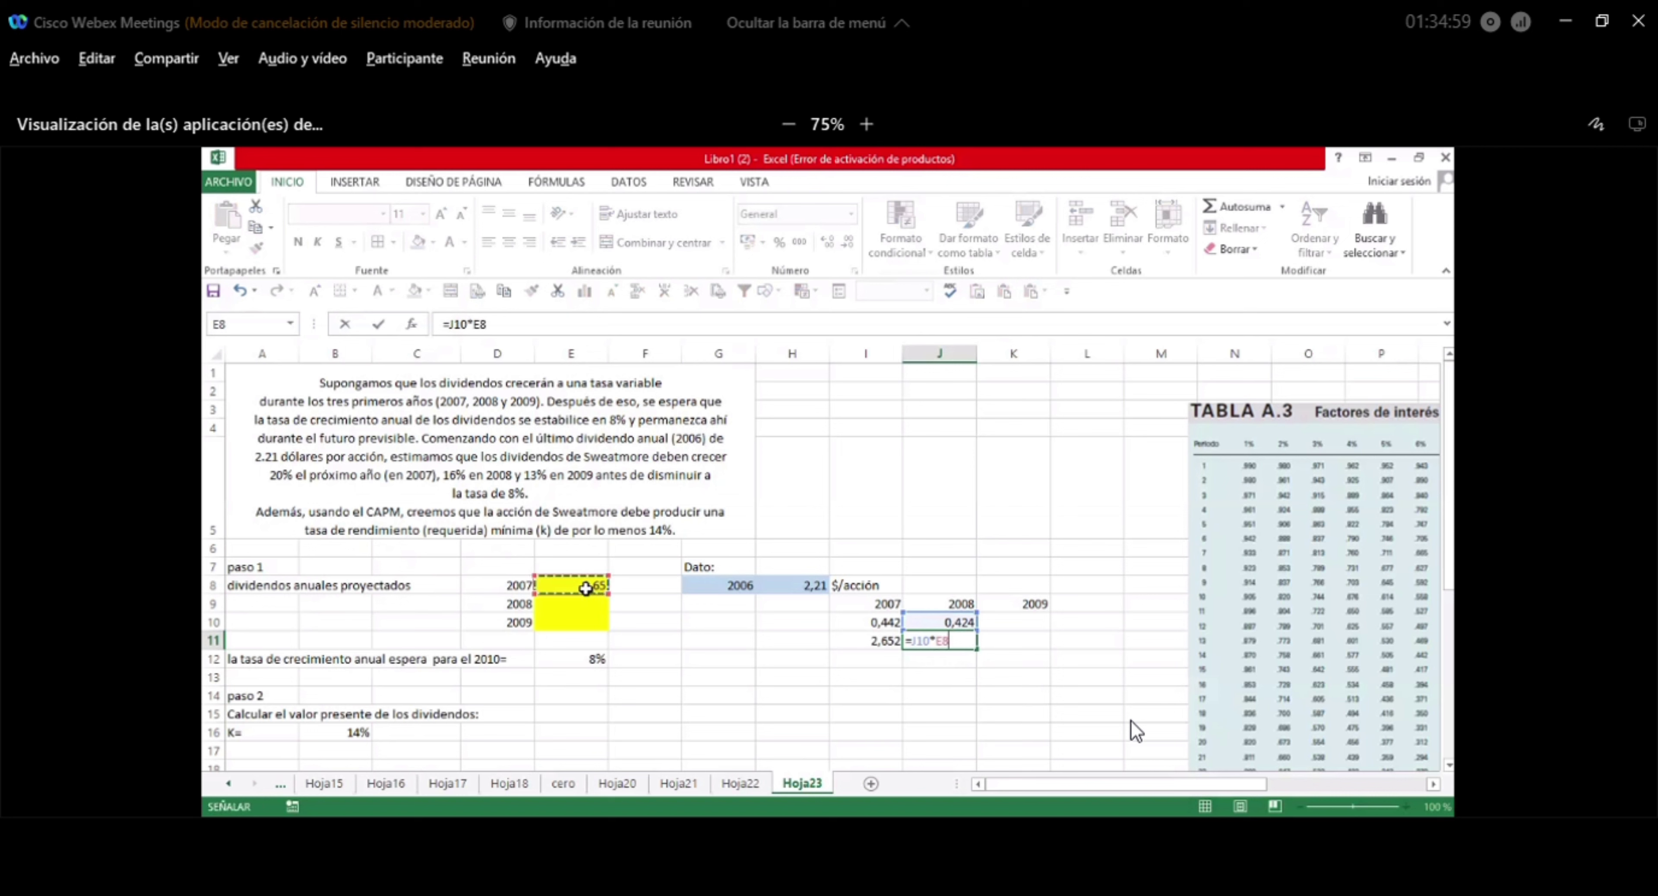
pyautogui.press('Return')
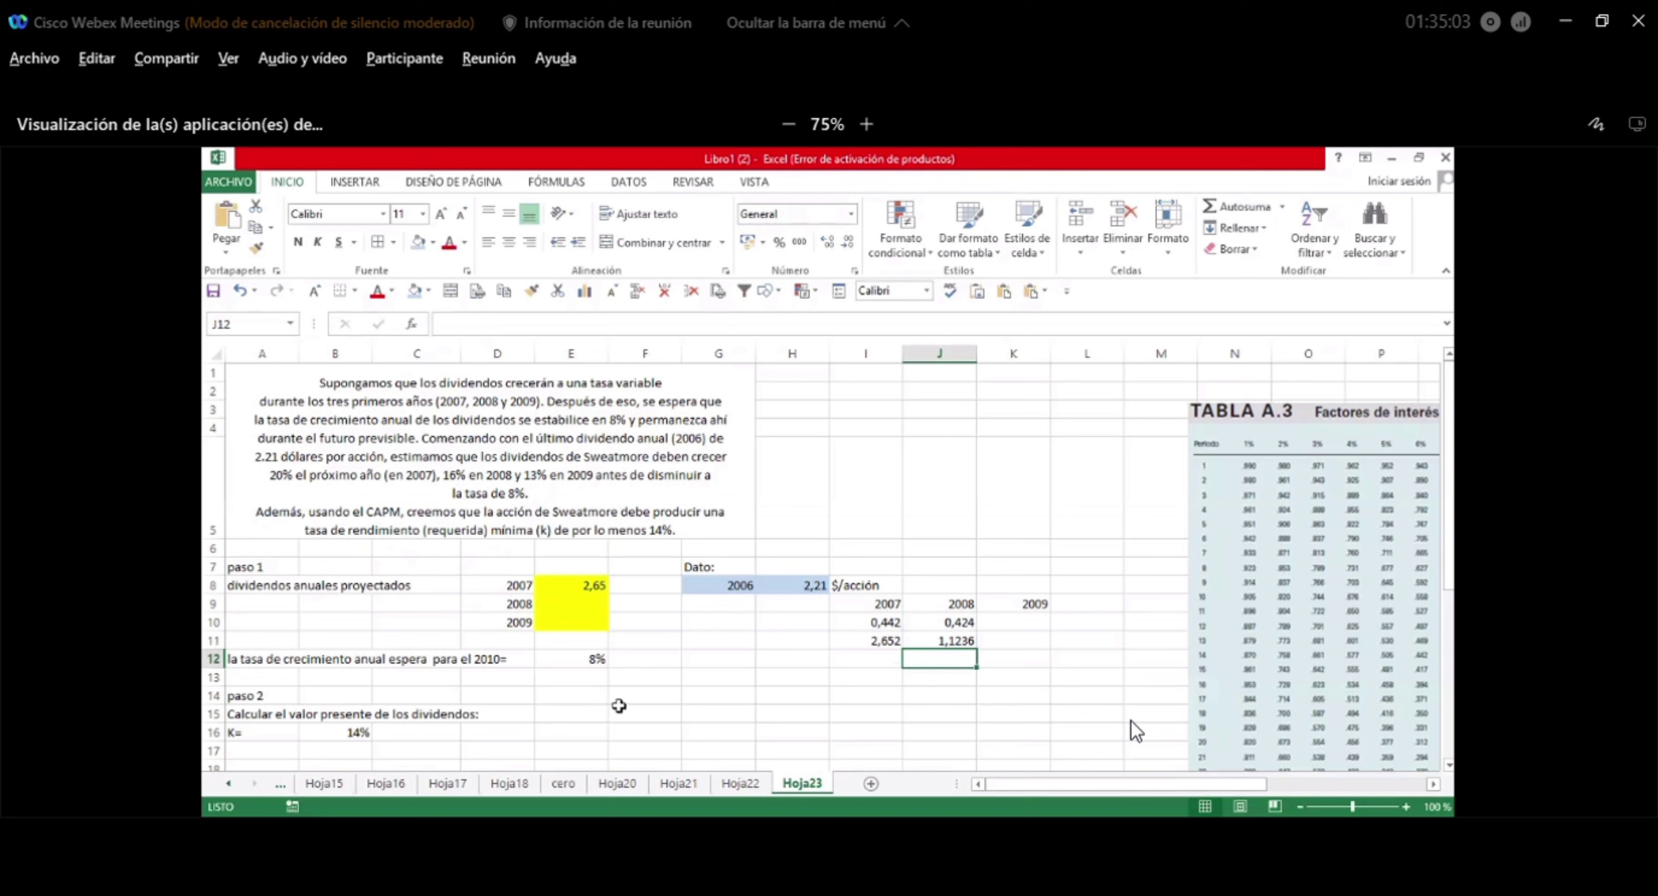
# Correct the formula in J11 to =J10+E8 so it adds the increase to the 2007 dividend.
pyautogui.click(928, 638)
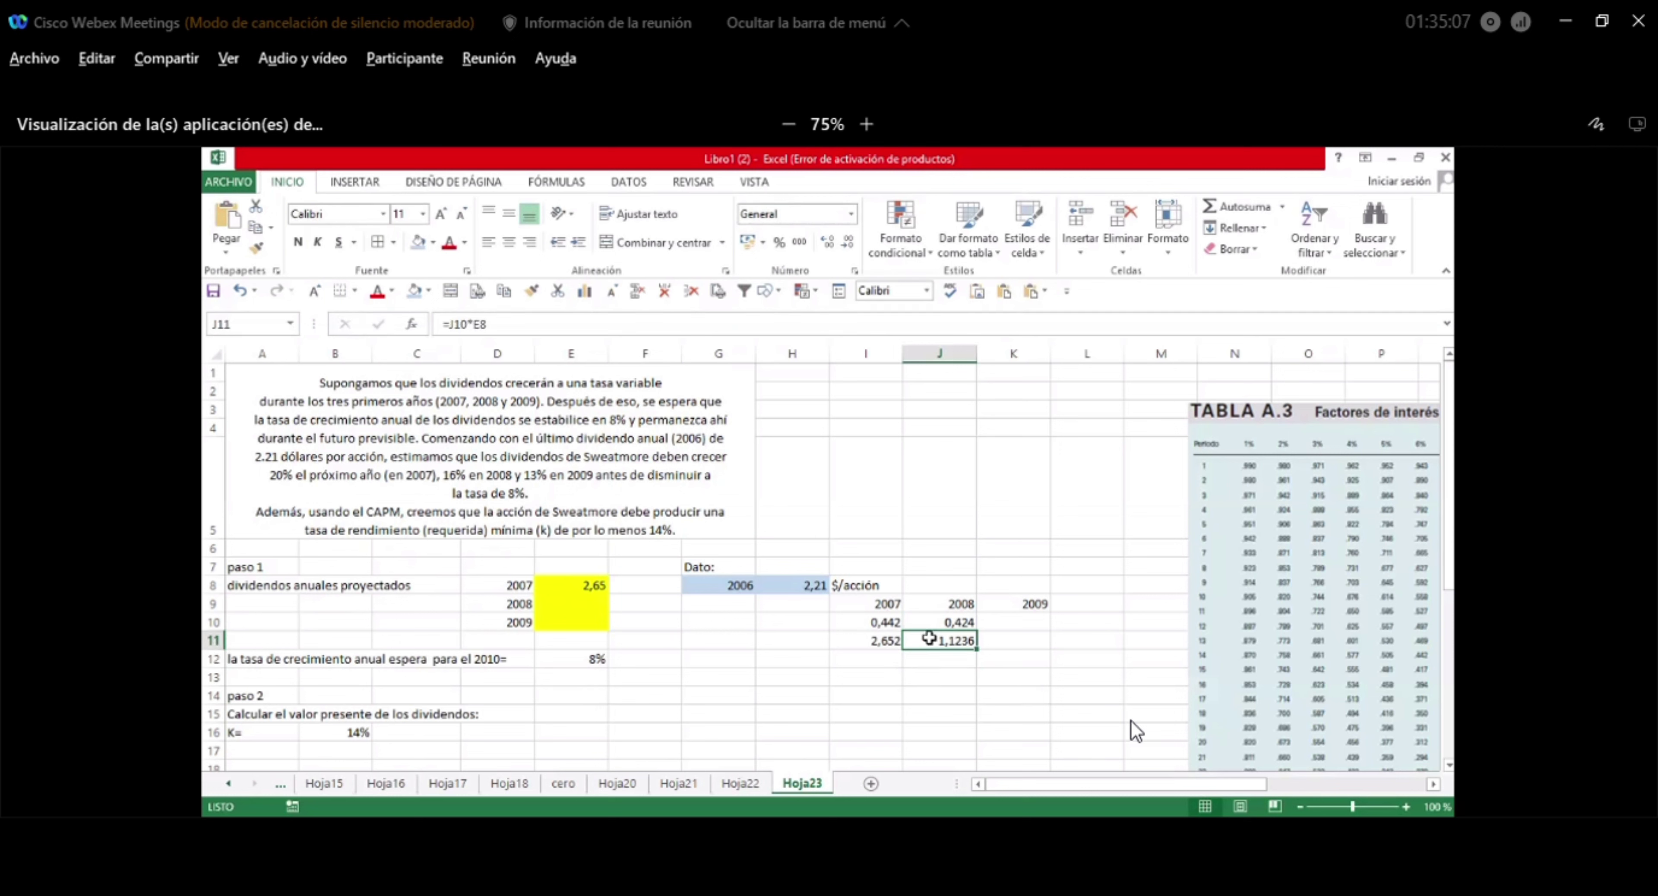
pyautogui.click(471, 323)
pyautogui.press('BackSpace')
pyautogui.write('+')
pyautogui.press('Return')
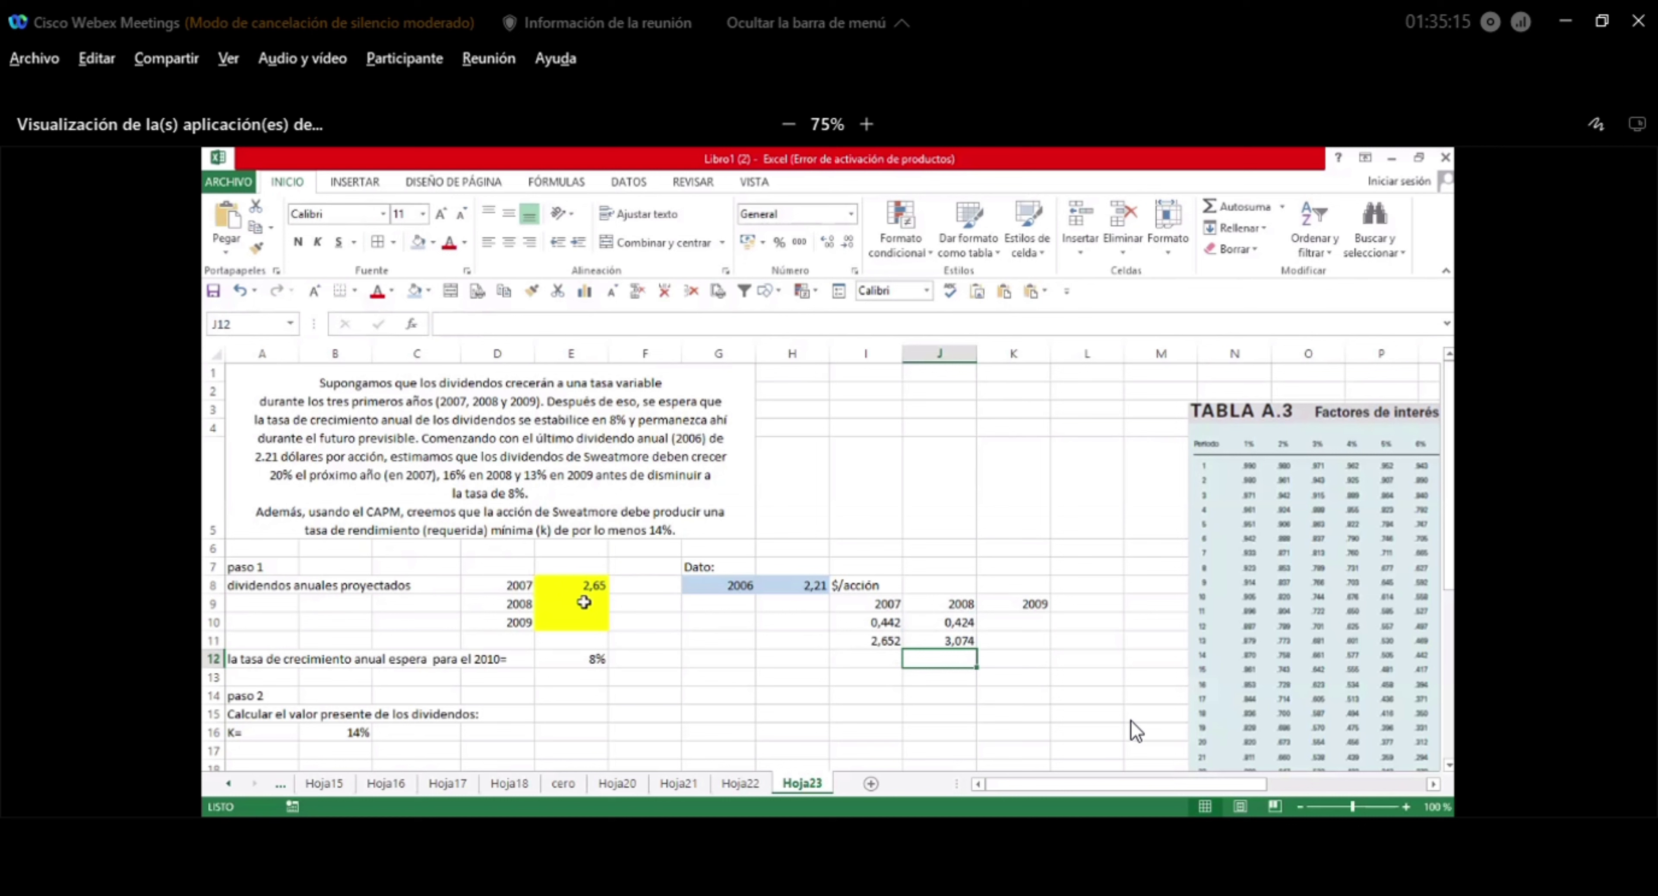
# Check the 2008 increase and the 2007 dividend, and set the projected 2008 dividend in E9 to 3,074.
pyautogui.click(937, 624)
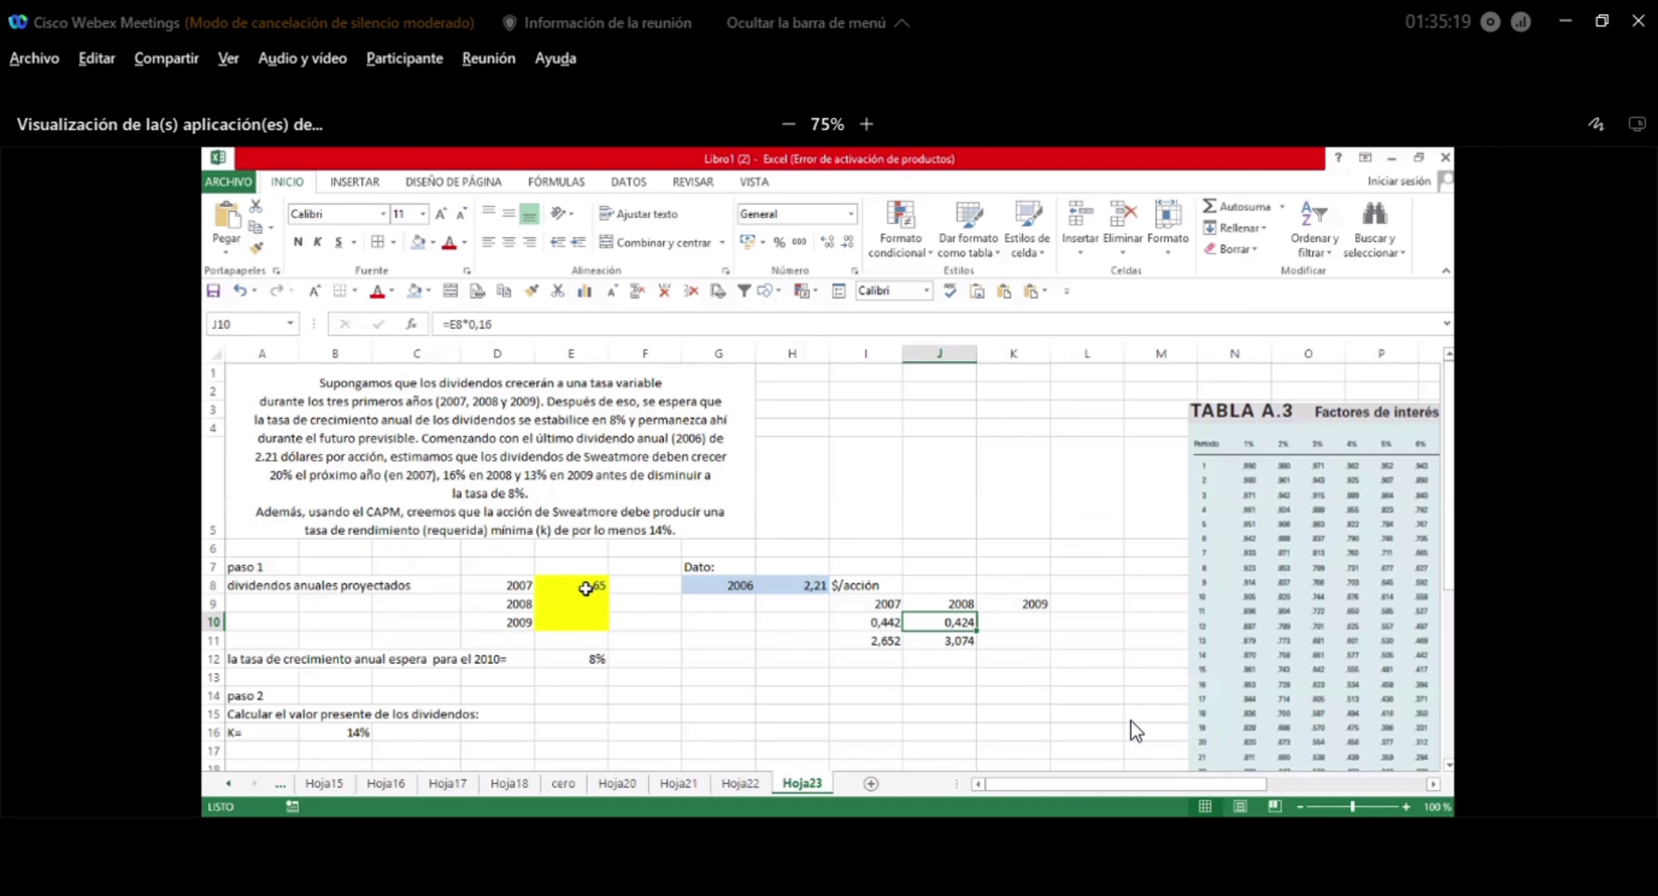
pyautogui.click(586, 588)
pyautogui.click(591, 604)
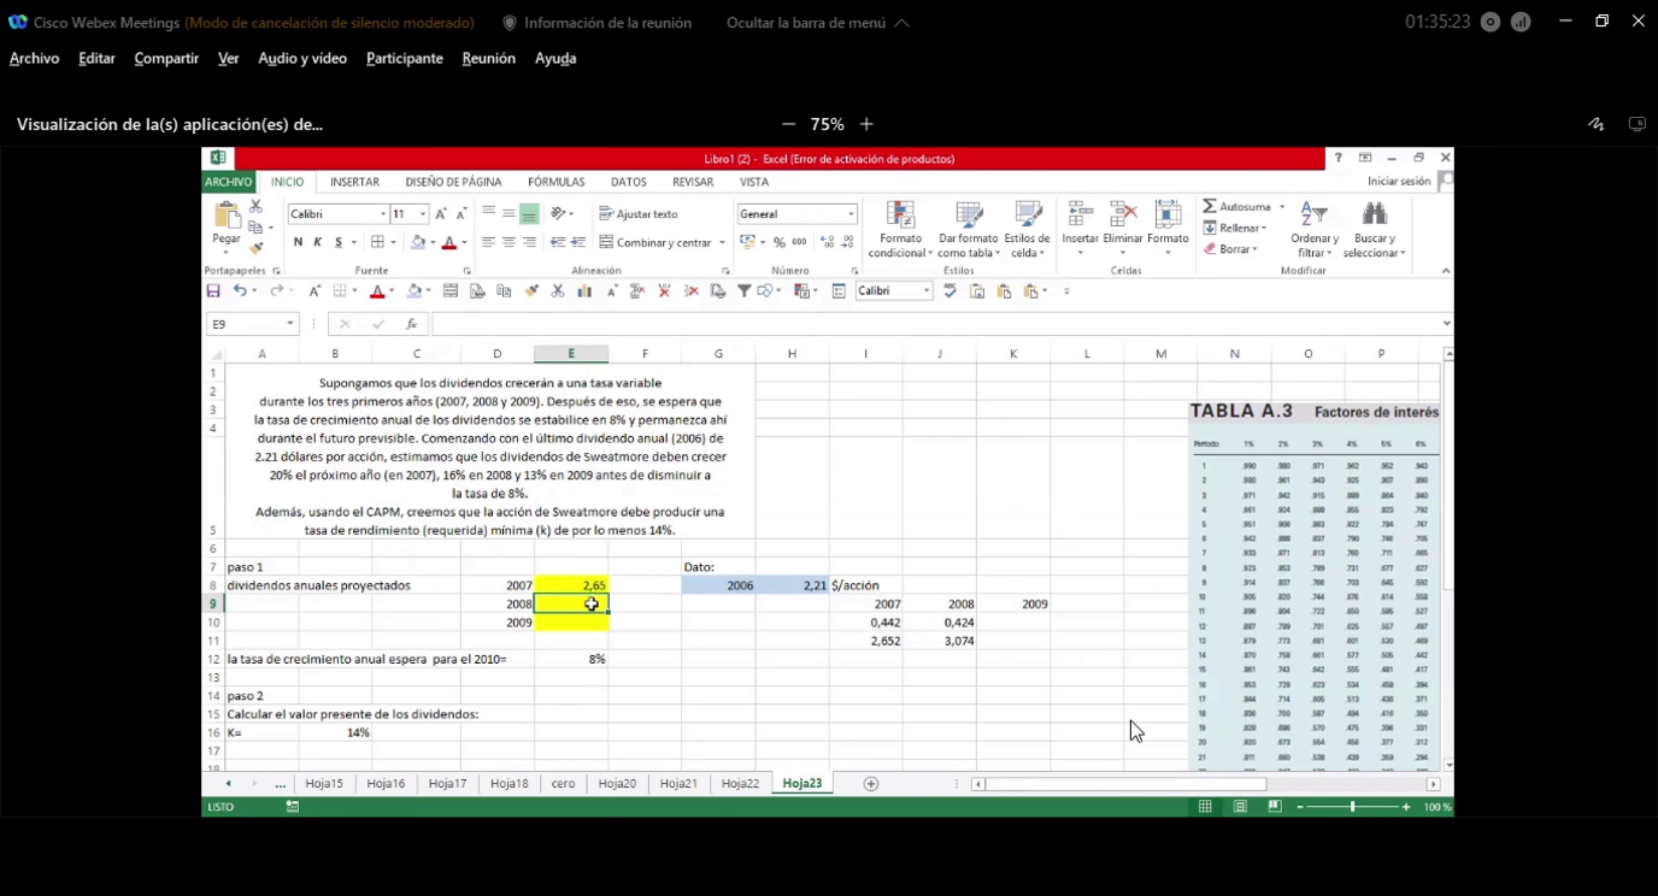
pyautogui.write('3,0')
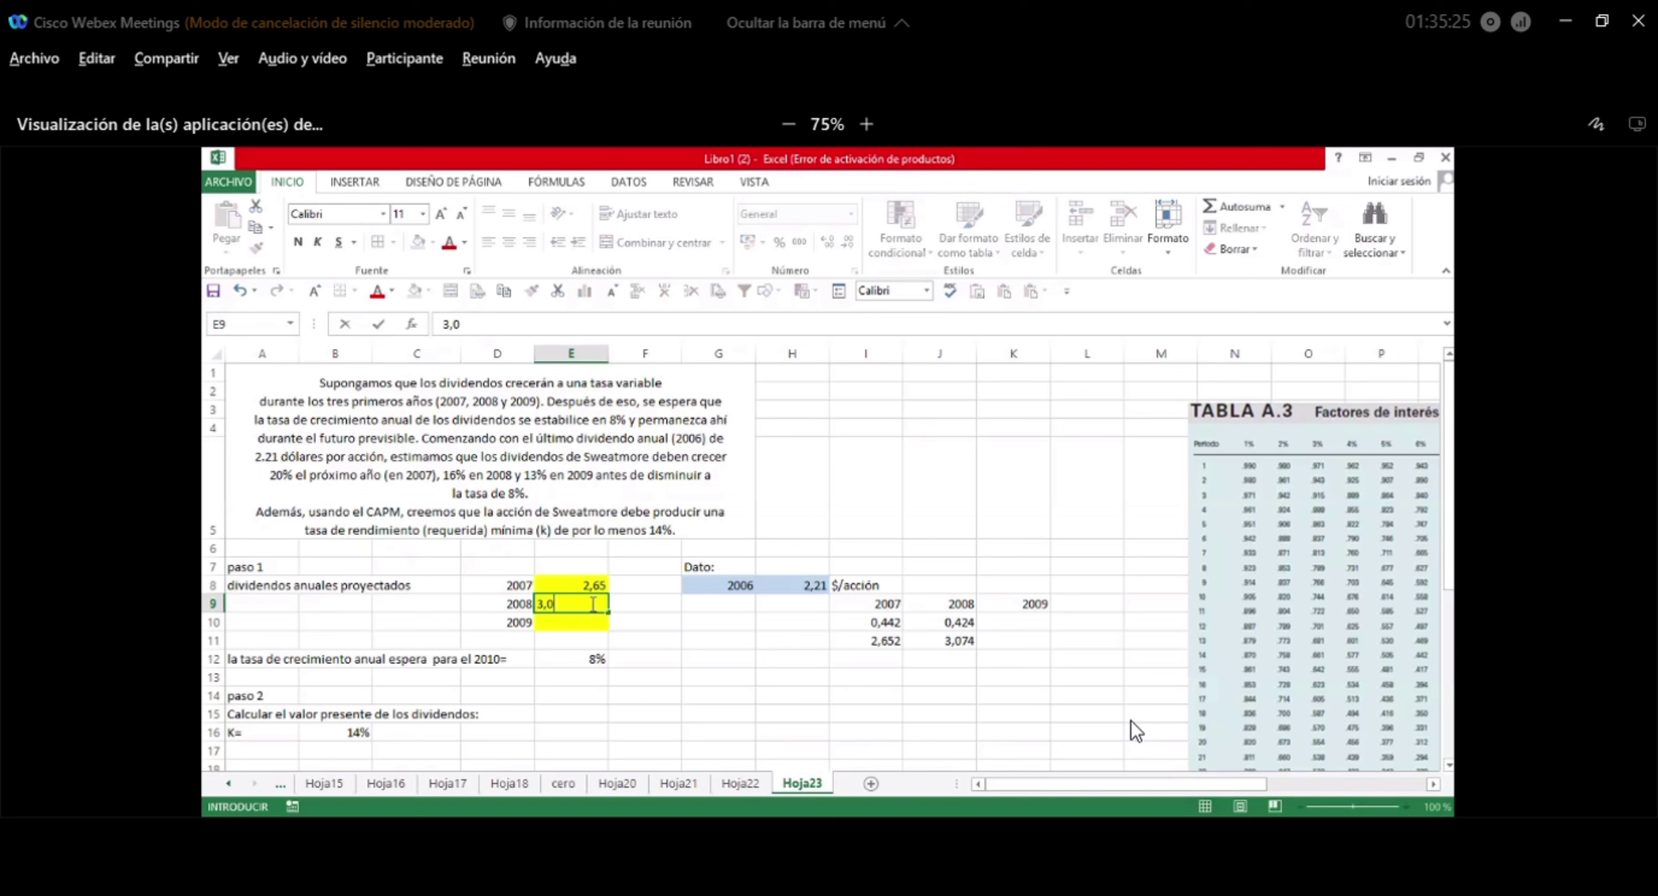
pyautogui.write('74')
pyautogui.click(1092, 651)
# Calculate the 13% increase on the 2008 dividend in K10 with the formula =E9*13%.
pyautogui.click(1028, 623)
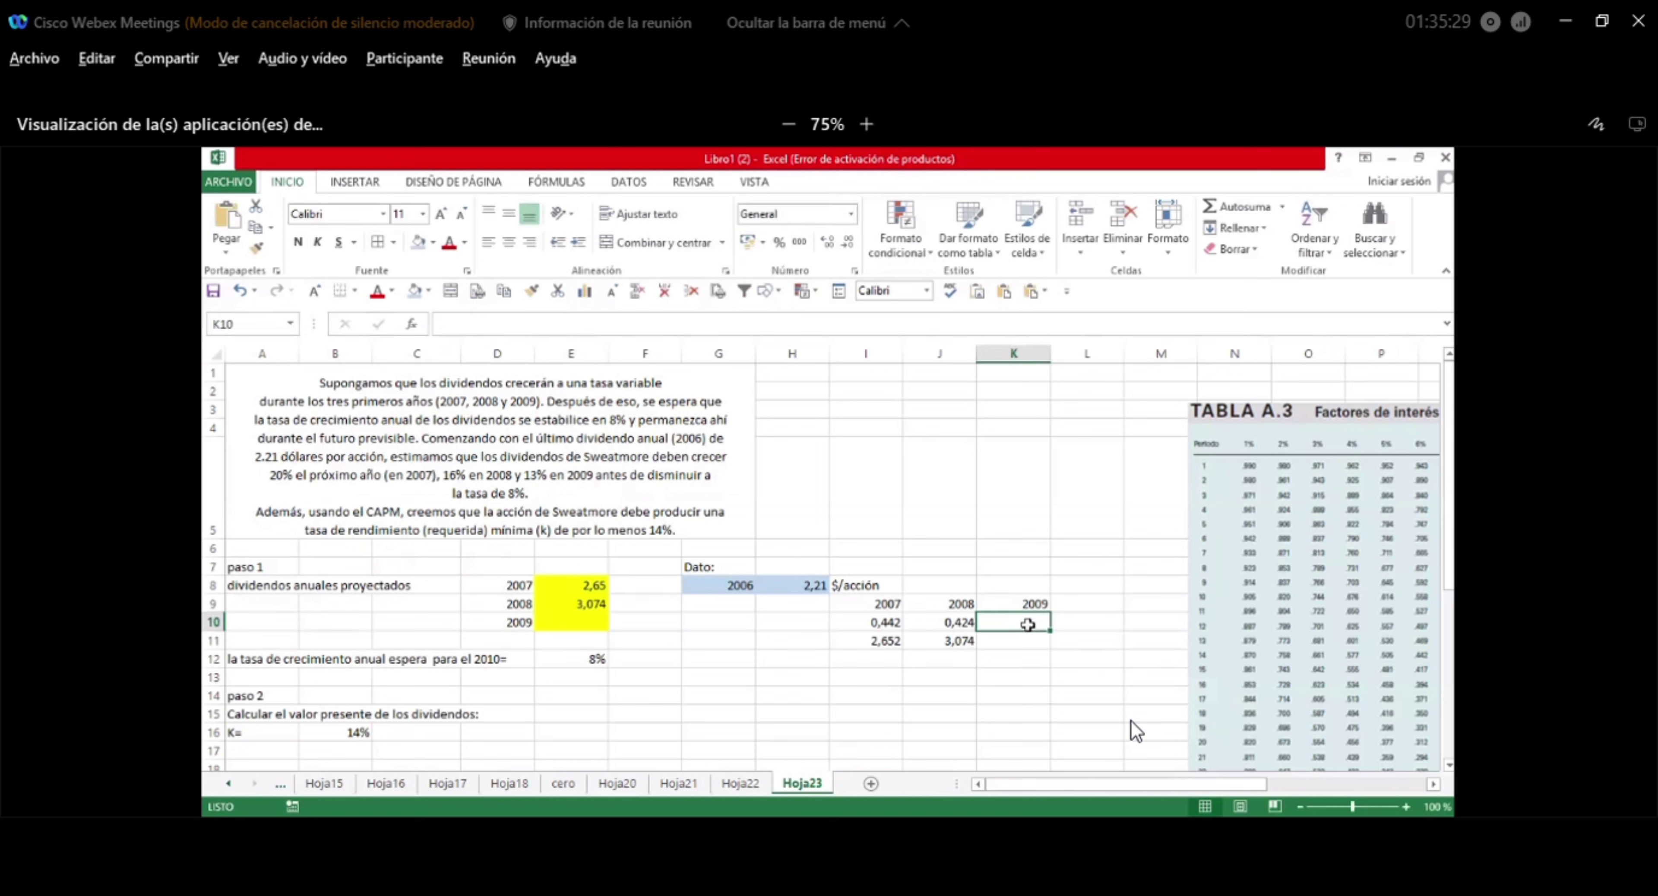
pyautogui.write('=')
pyautogui.click(584, 605)
pyautogui.write('*')
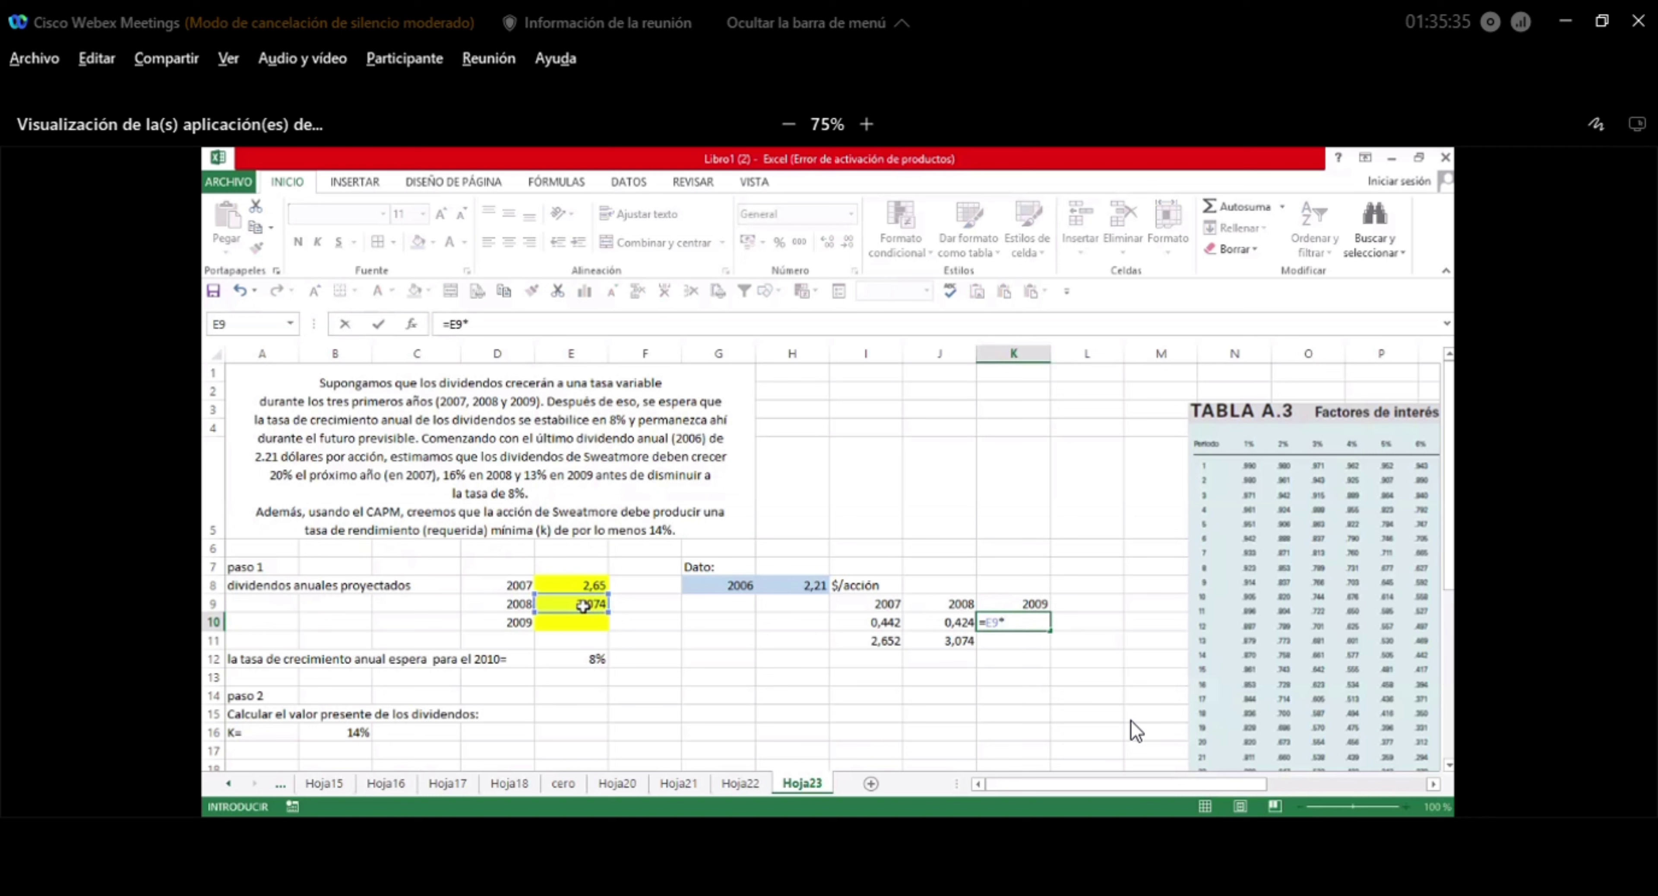
pyautogui.write('13%')
pyautogui.press('Return')
# Add the 13% increase to the 2008 dividend in K11 with the formula =K10+E9.
pyautogui.write('=')
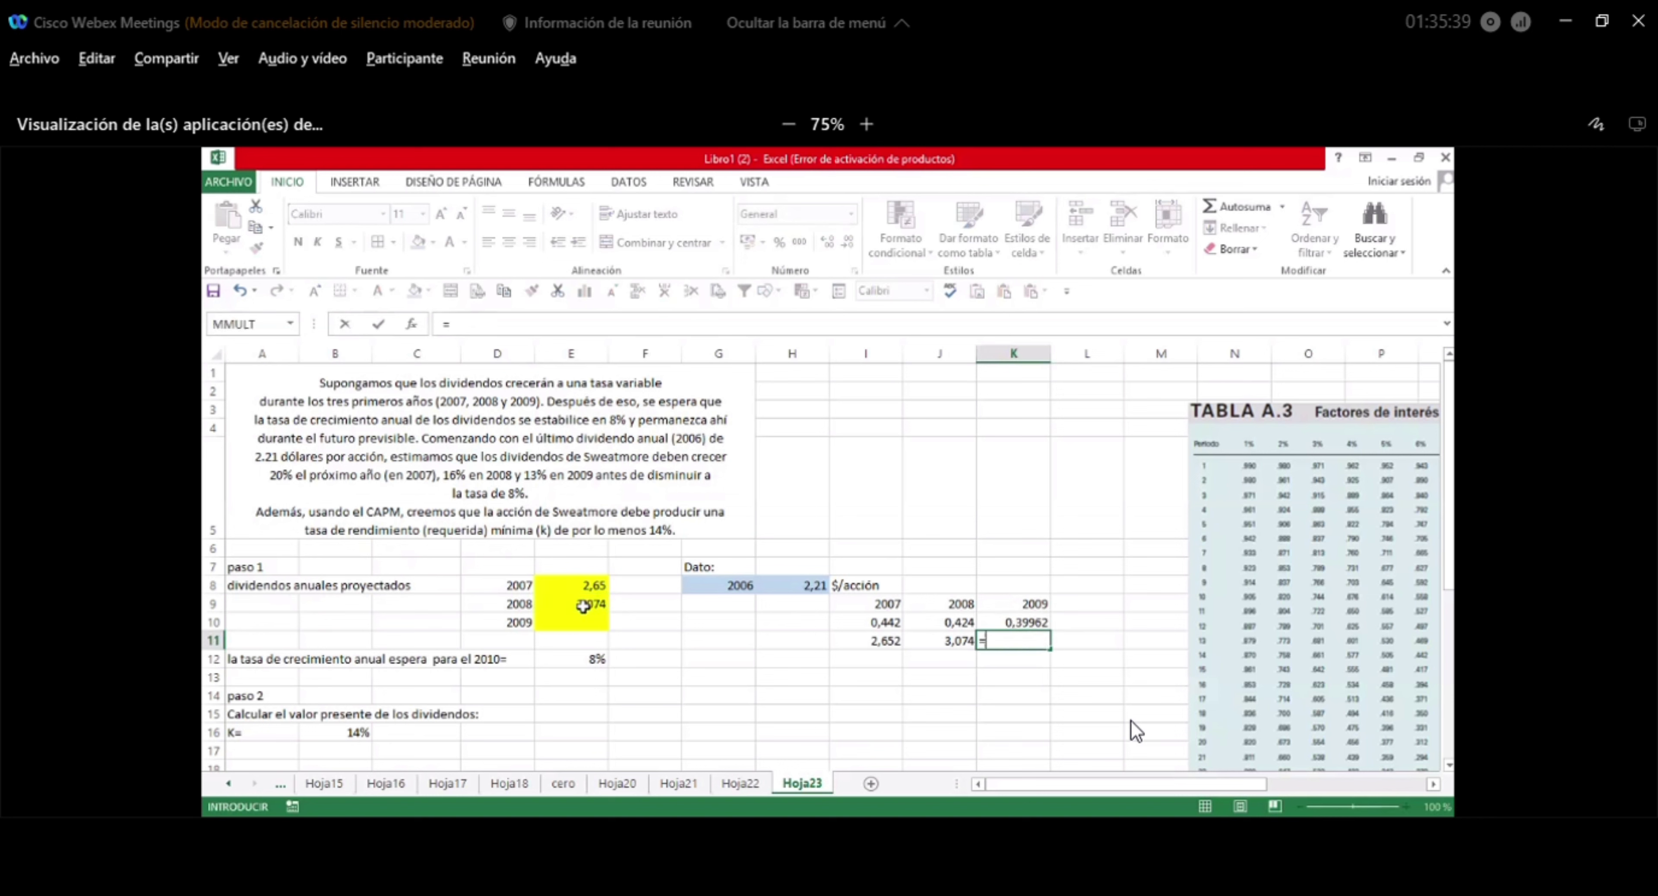
pyautogui.click(1004, 623)
pyautogui.write('+')
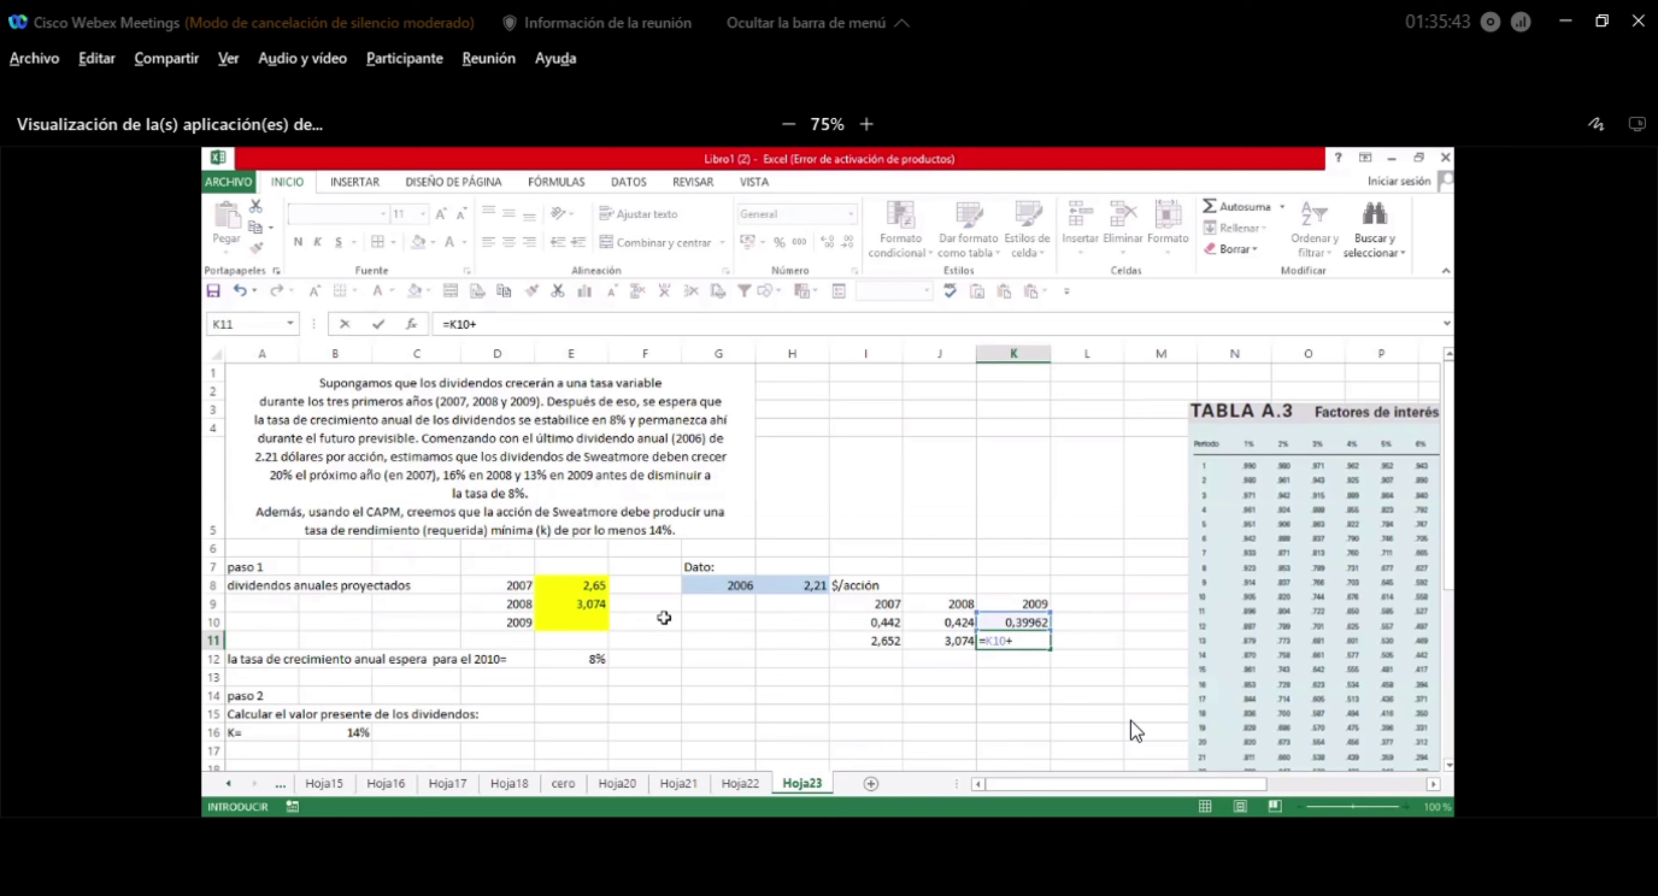
pyautogui.click(597, 609)
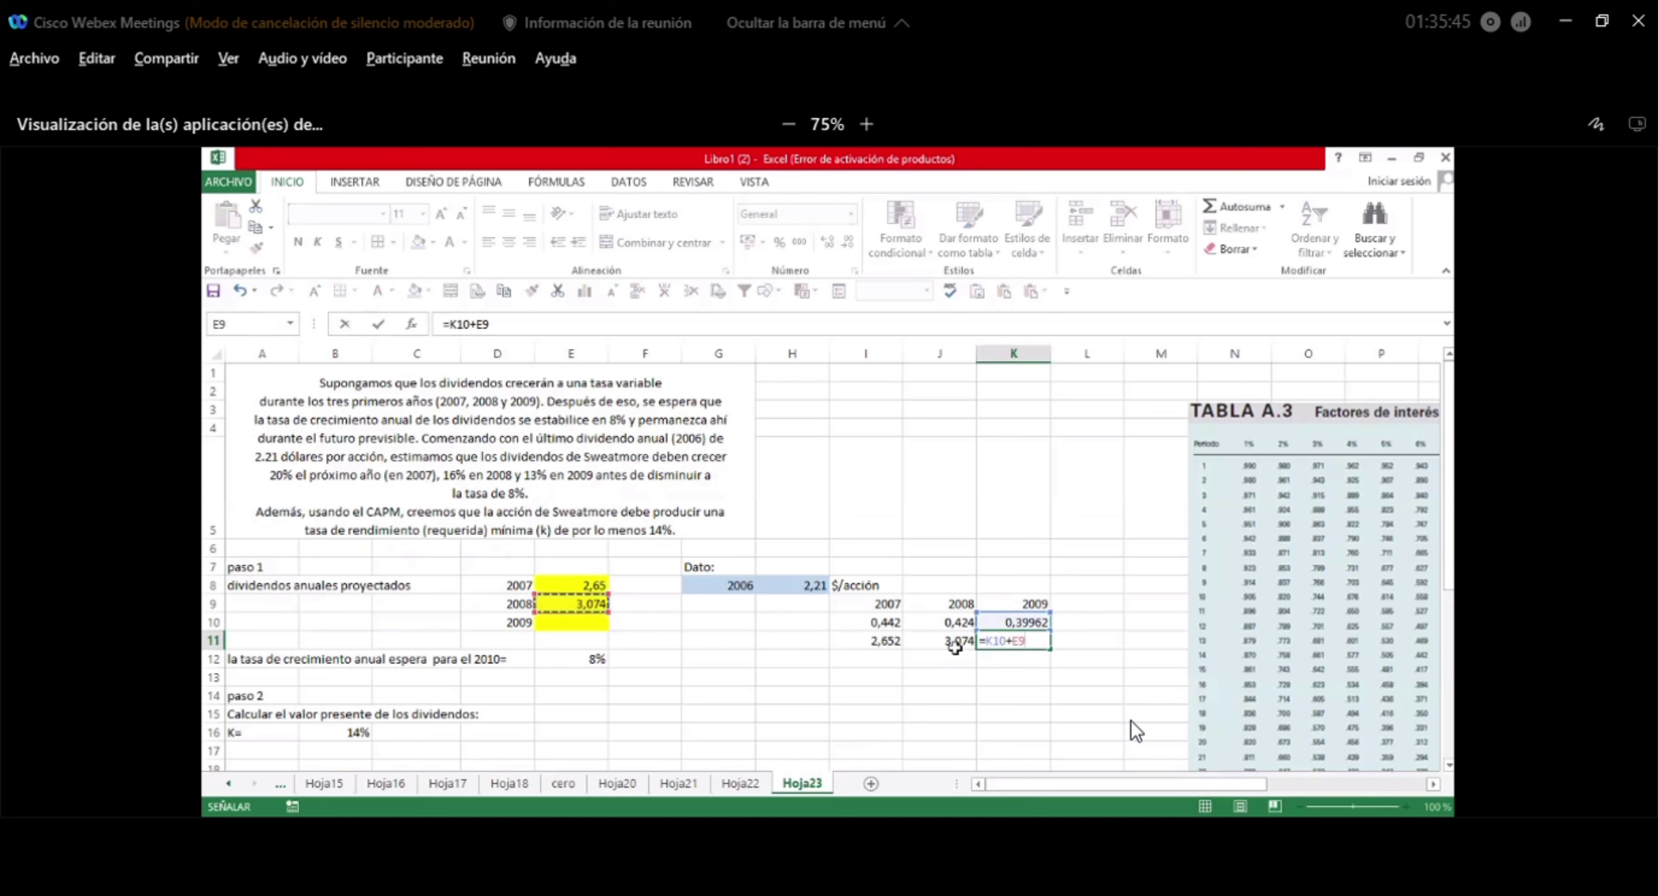
pyautogui.press('Return')
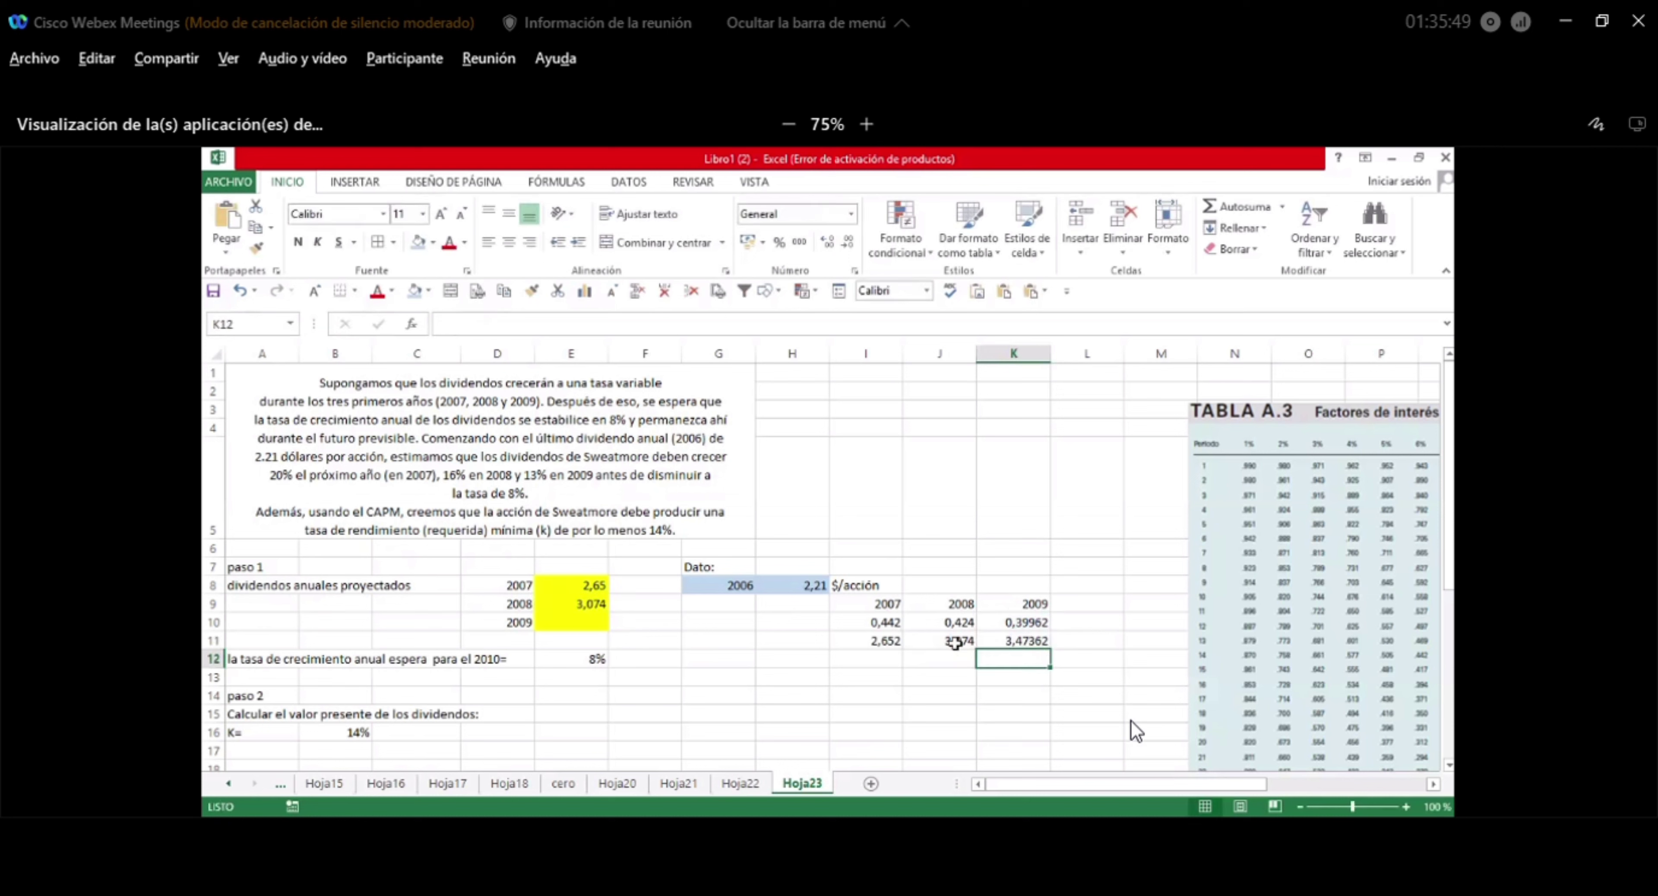
# Set the projected 2009 dividend in E10 to 3,47.
pyautogui.click(595, 623)
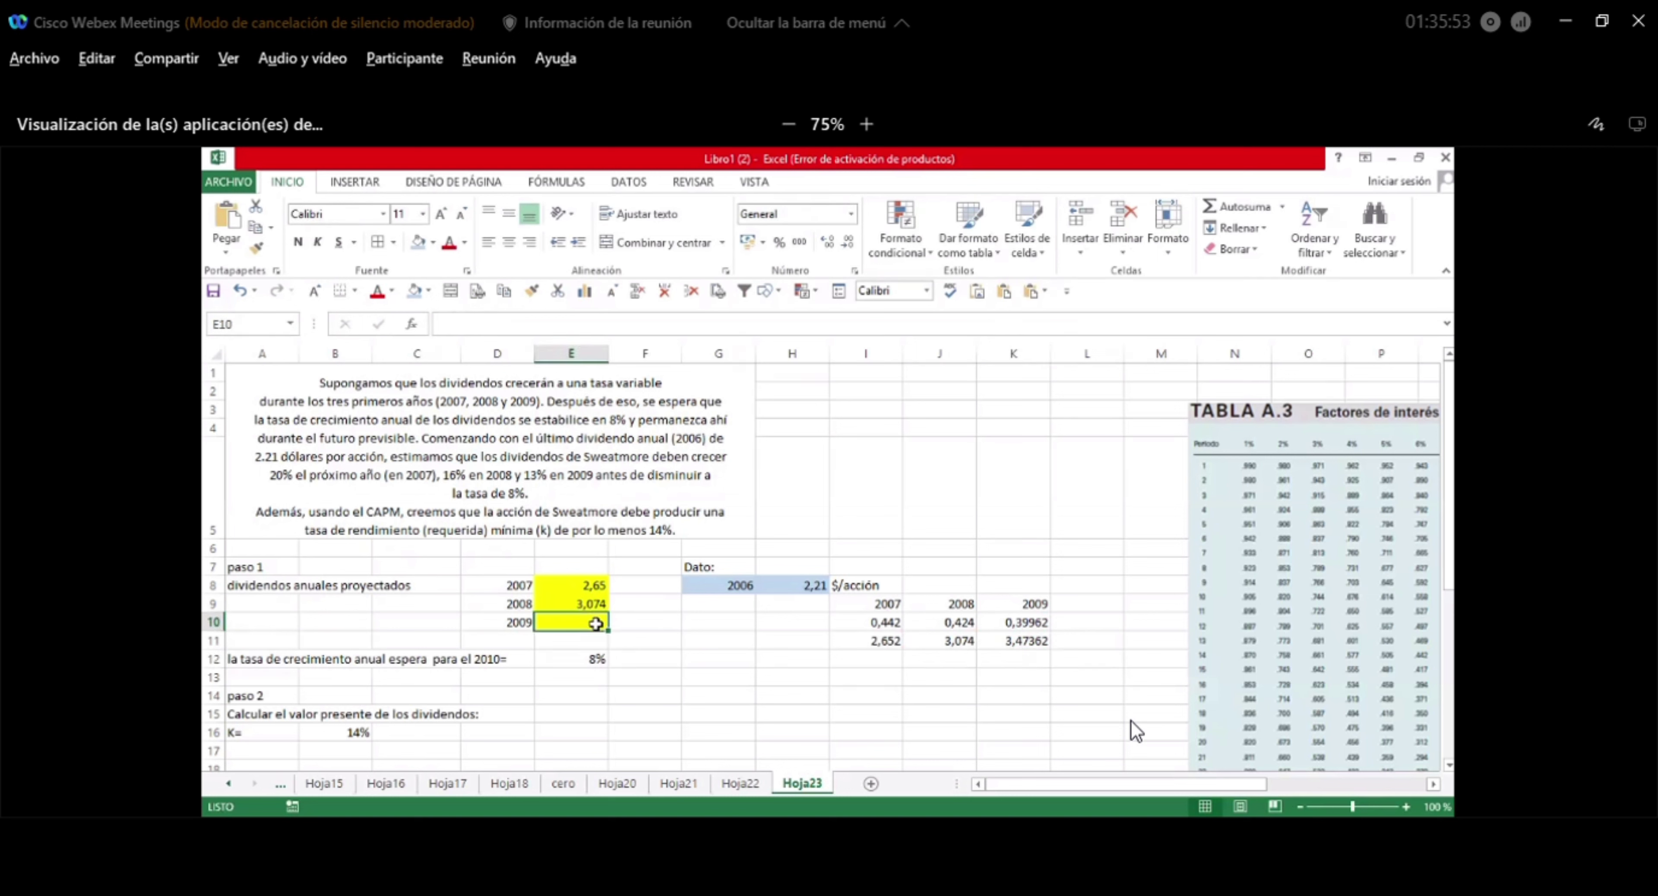
pyautogui.write('3,47')
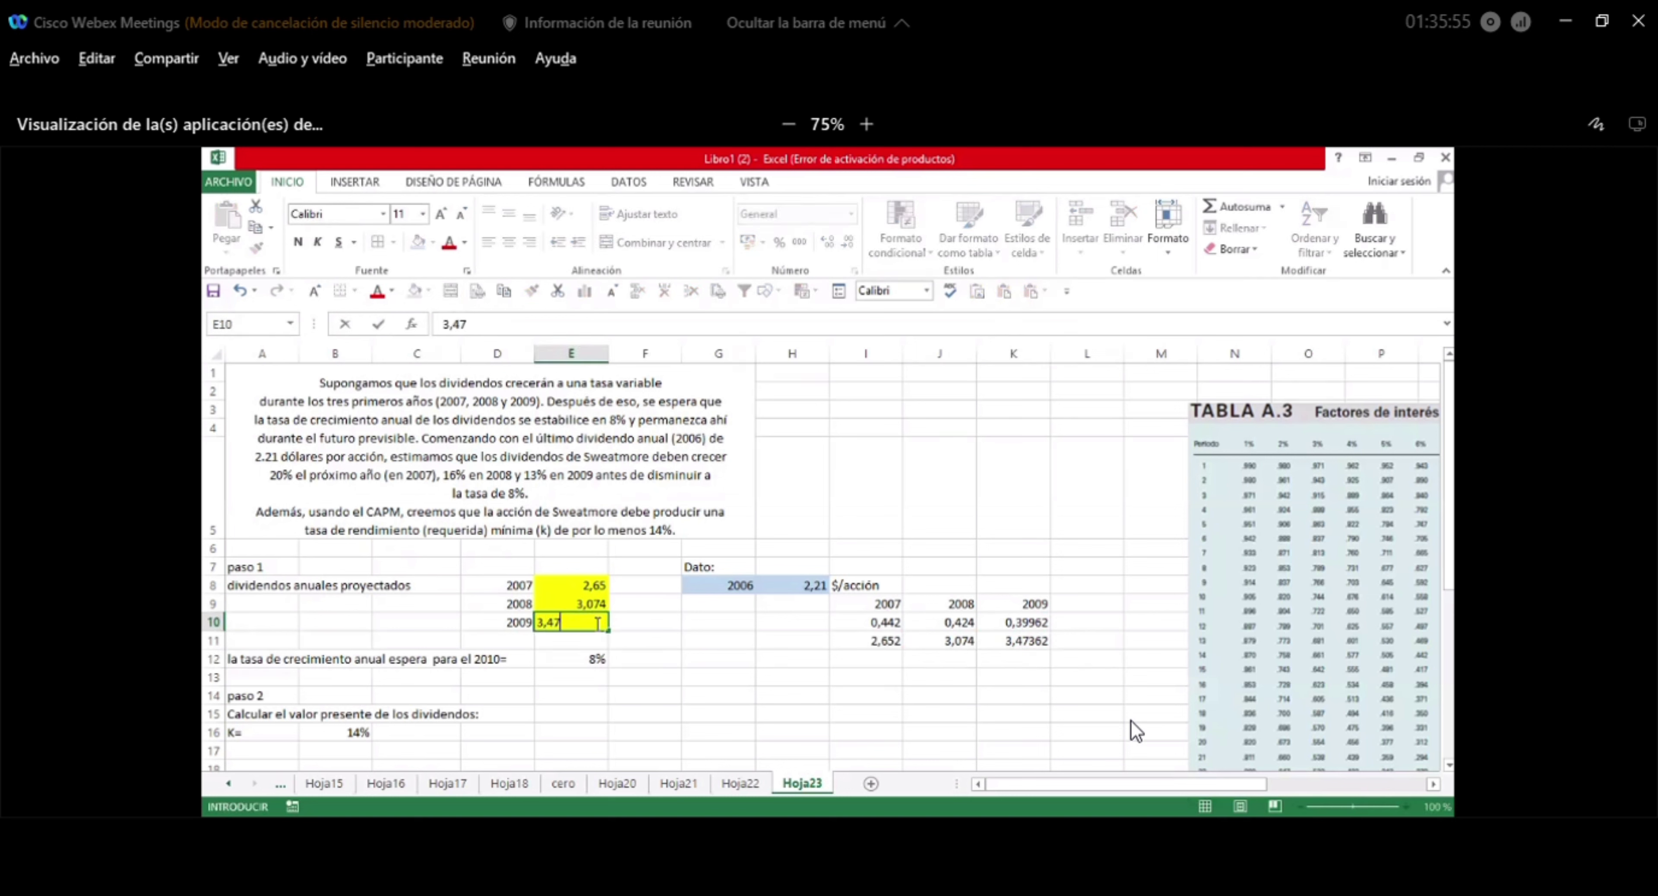
pyautogui.click(800, 690)
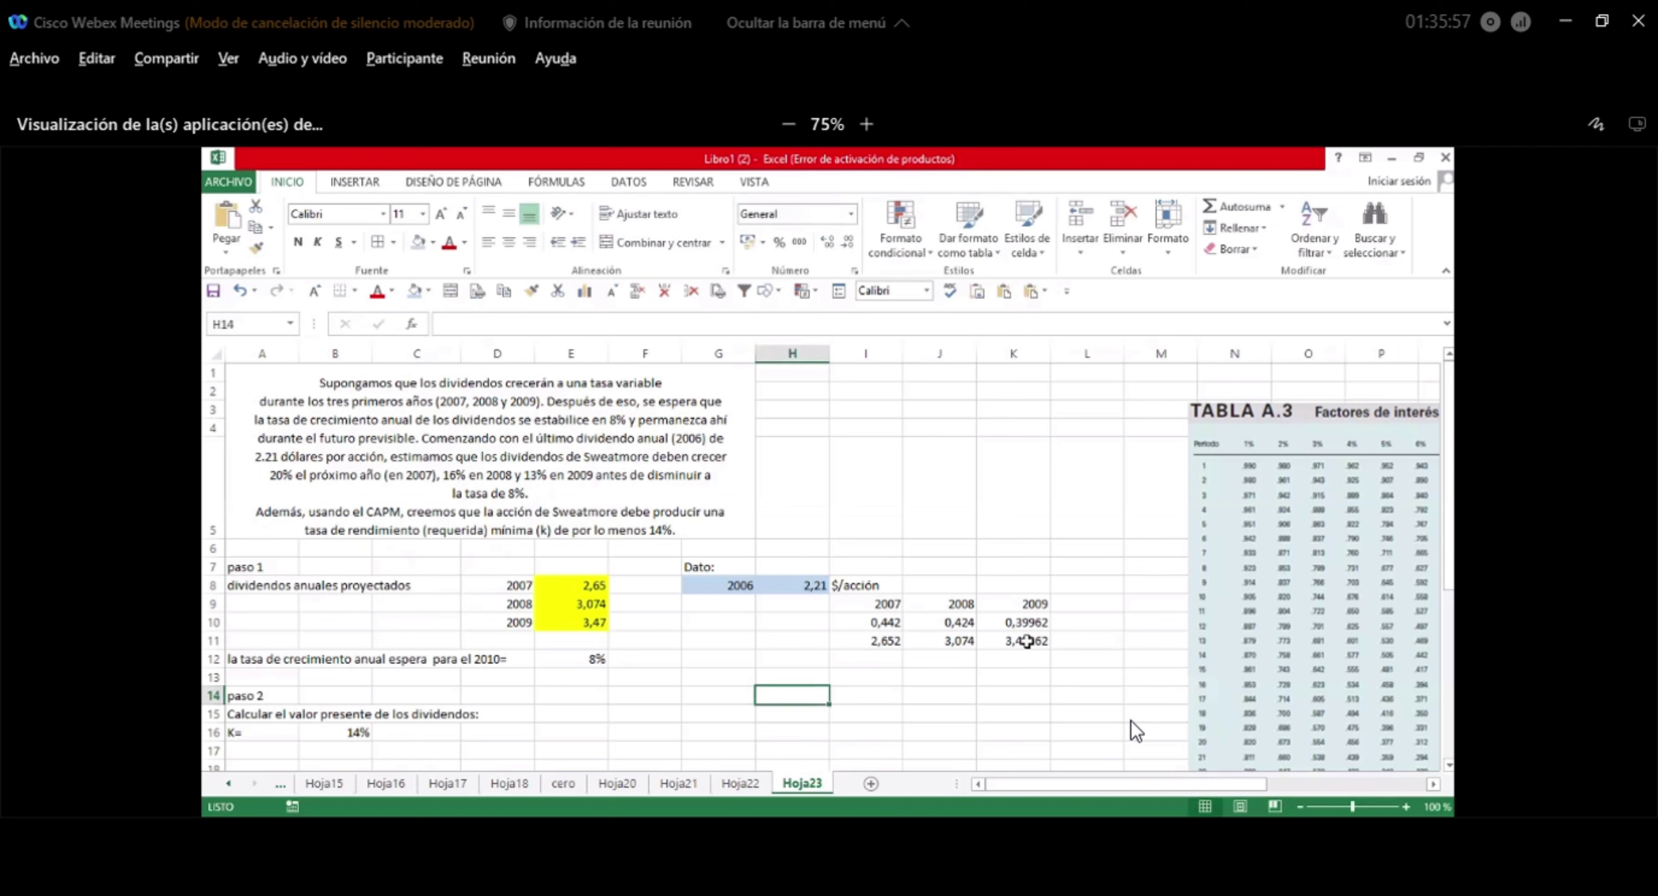
# Apply borders to all cells of the calculation table I9:K11.
pyautogui.moveTo(876, 603); pyautogui.dragTo(1029, 641)
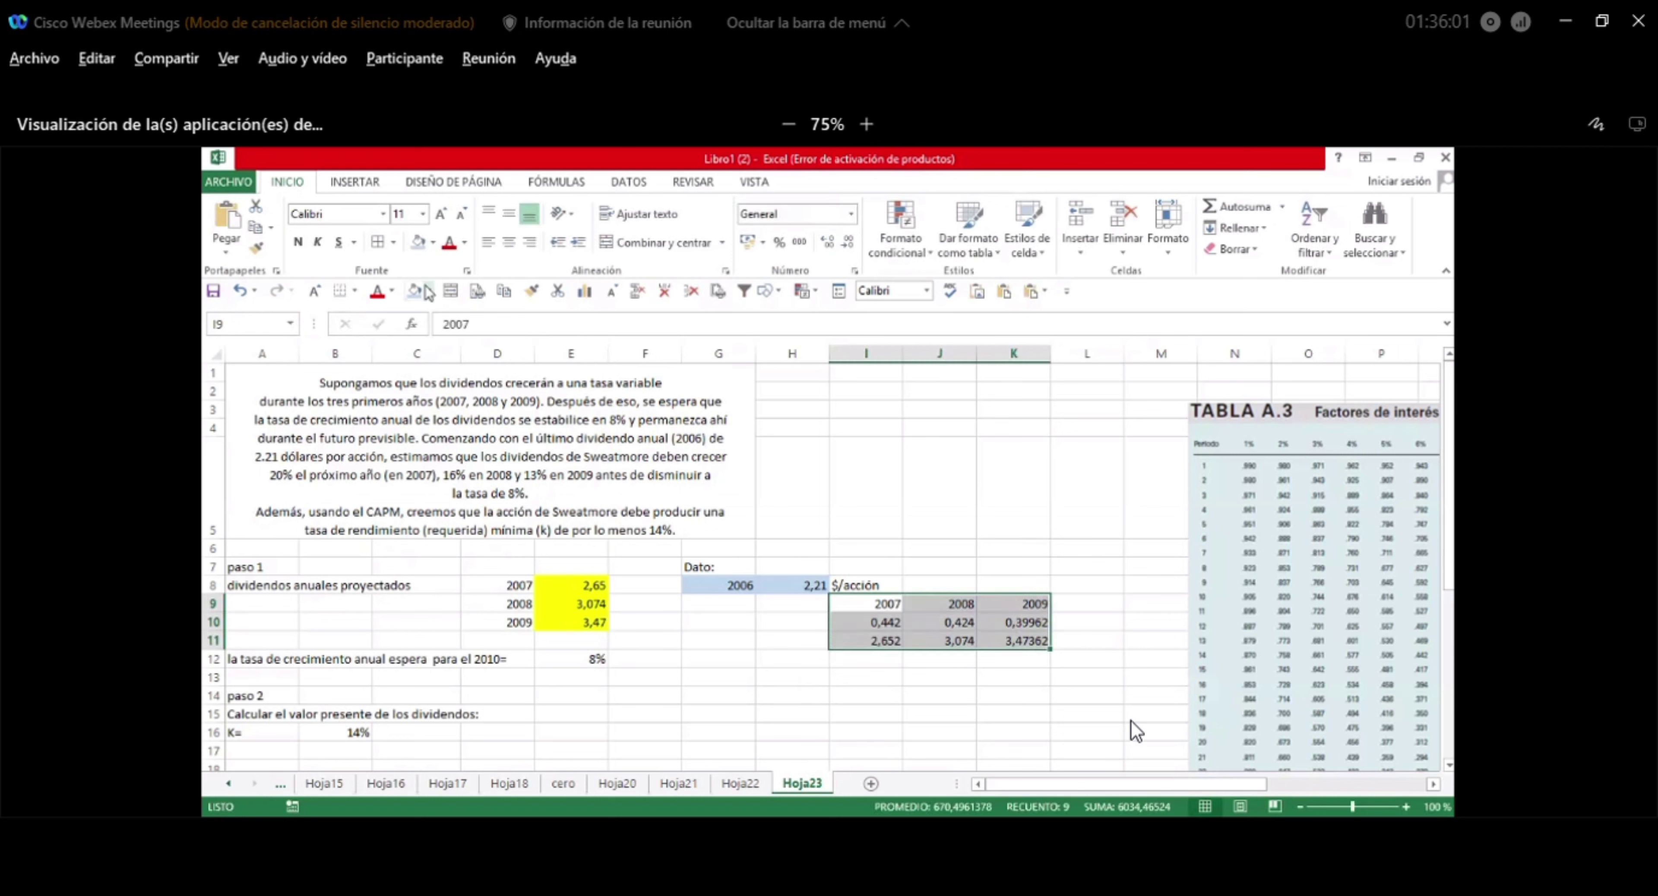
pyautogui.click(378, 244)
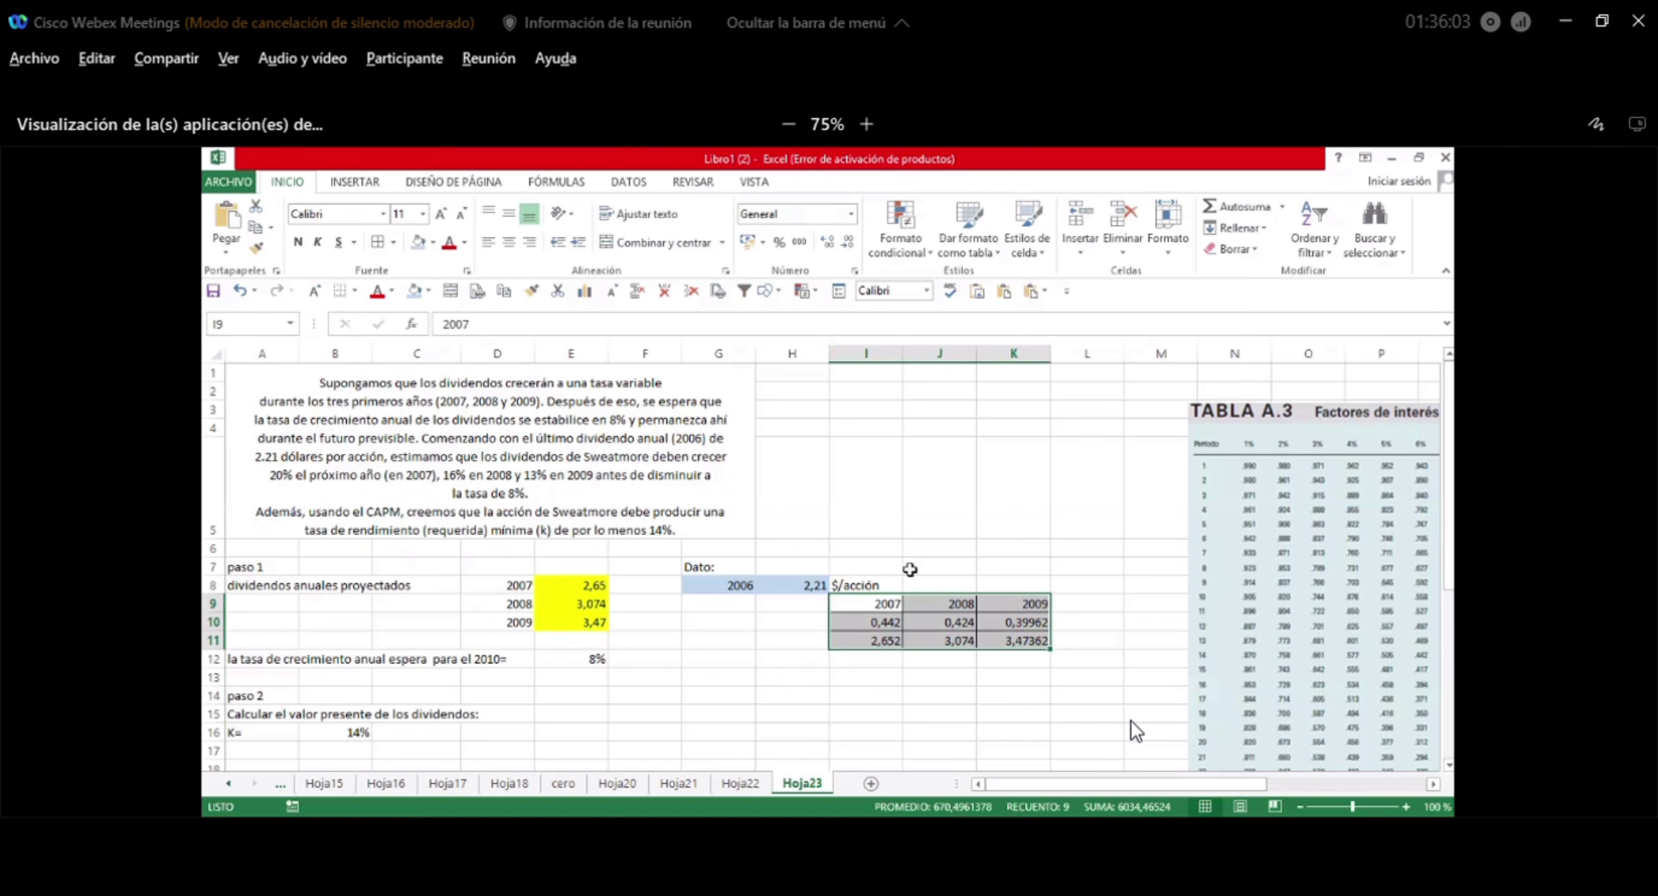
pyautogui.click(1002, 583)
# Make the year headings 2007, 2008 and 2009 in I9:K9 bold.
pyautogui.moveTo(878, 604); pyautogui.dragTo(1030, 604)
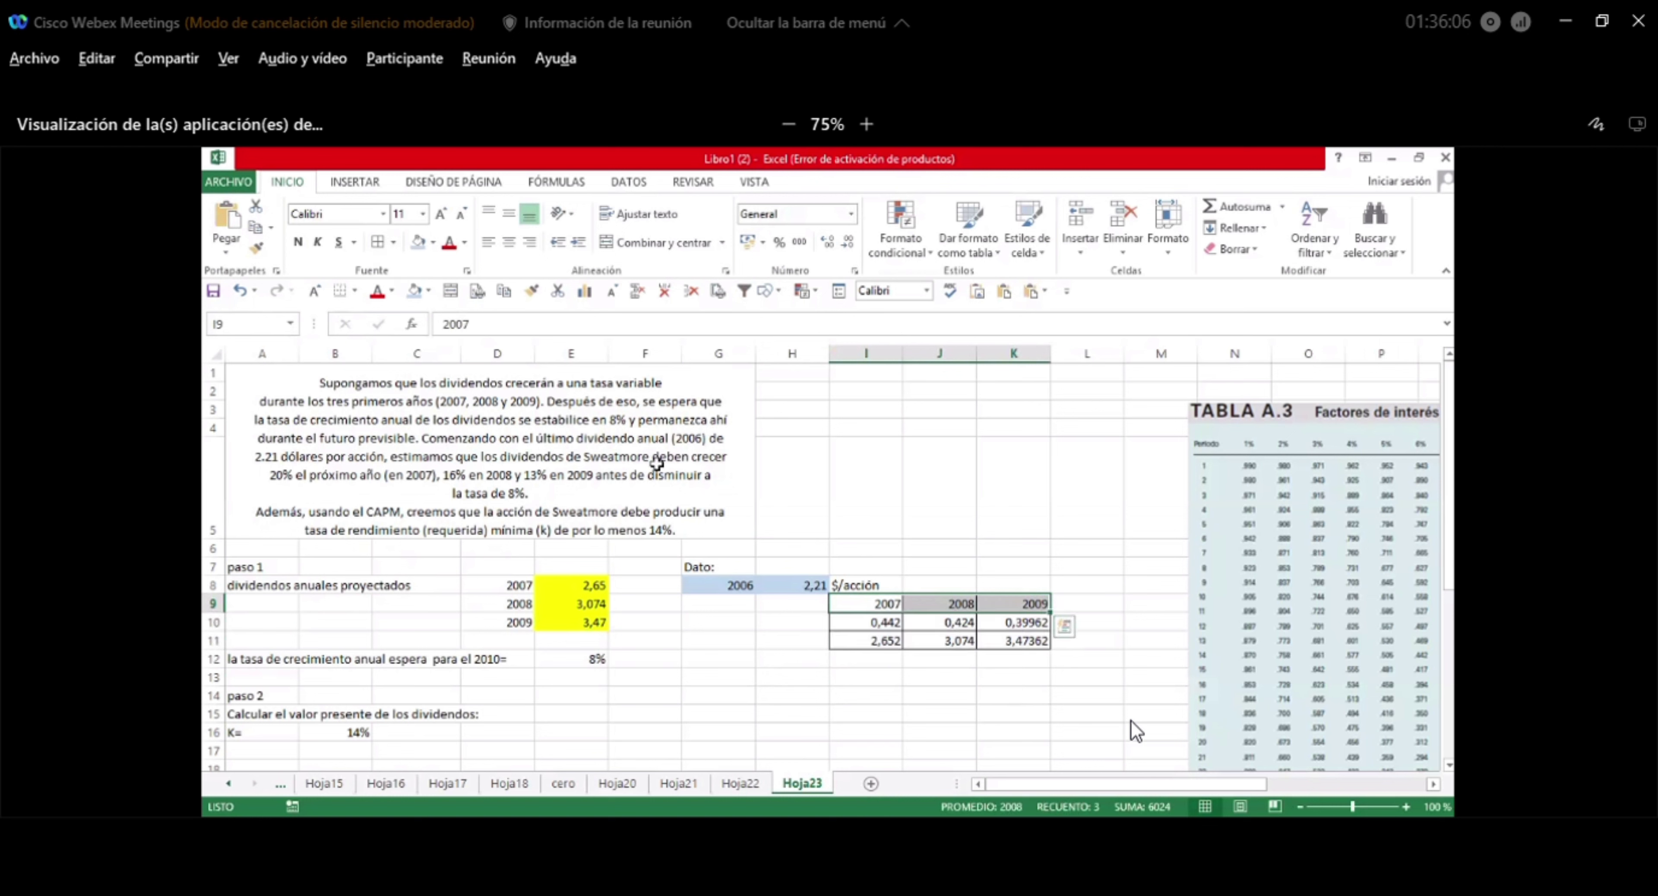
pyautogui.click(297, 242)
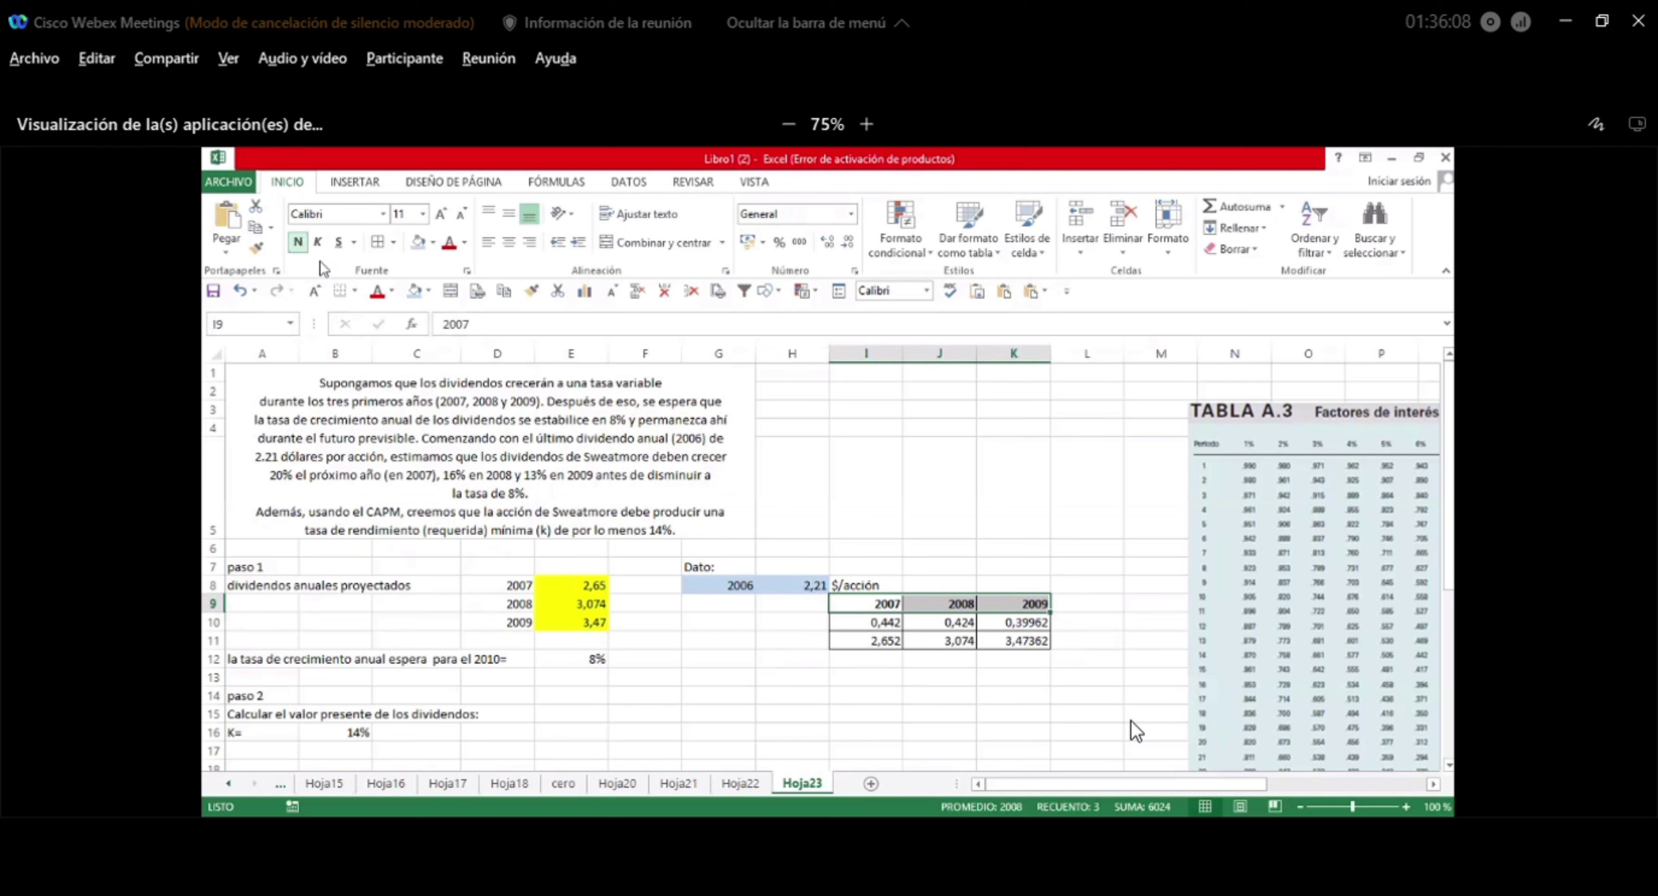
pyautogui.click(872, 639)
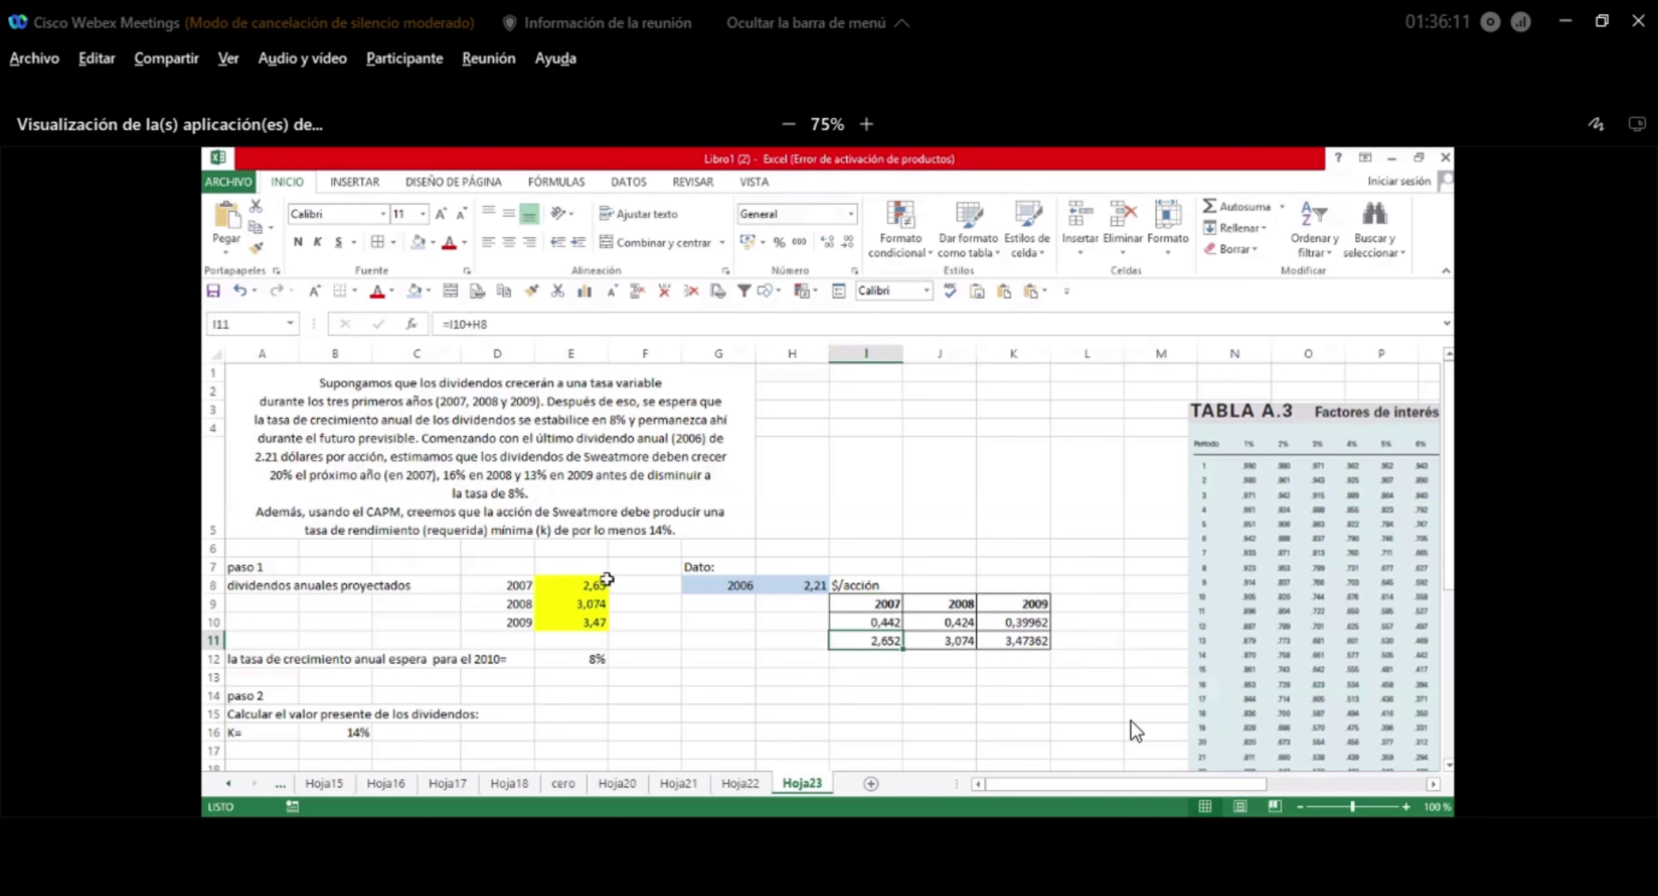
# Review the projected dividends in E8:E10 against the problem statement, including the annual growth rate expected for 2010.
pyautogui.moveTo(605, 577); pyautogui.dragTo(585, 623)
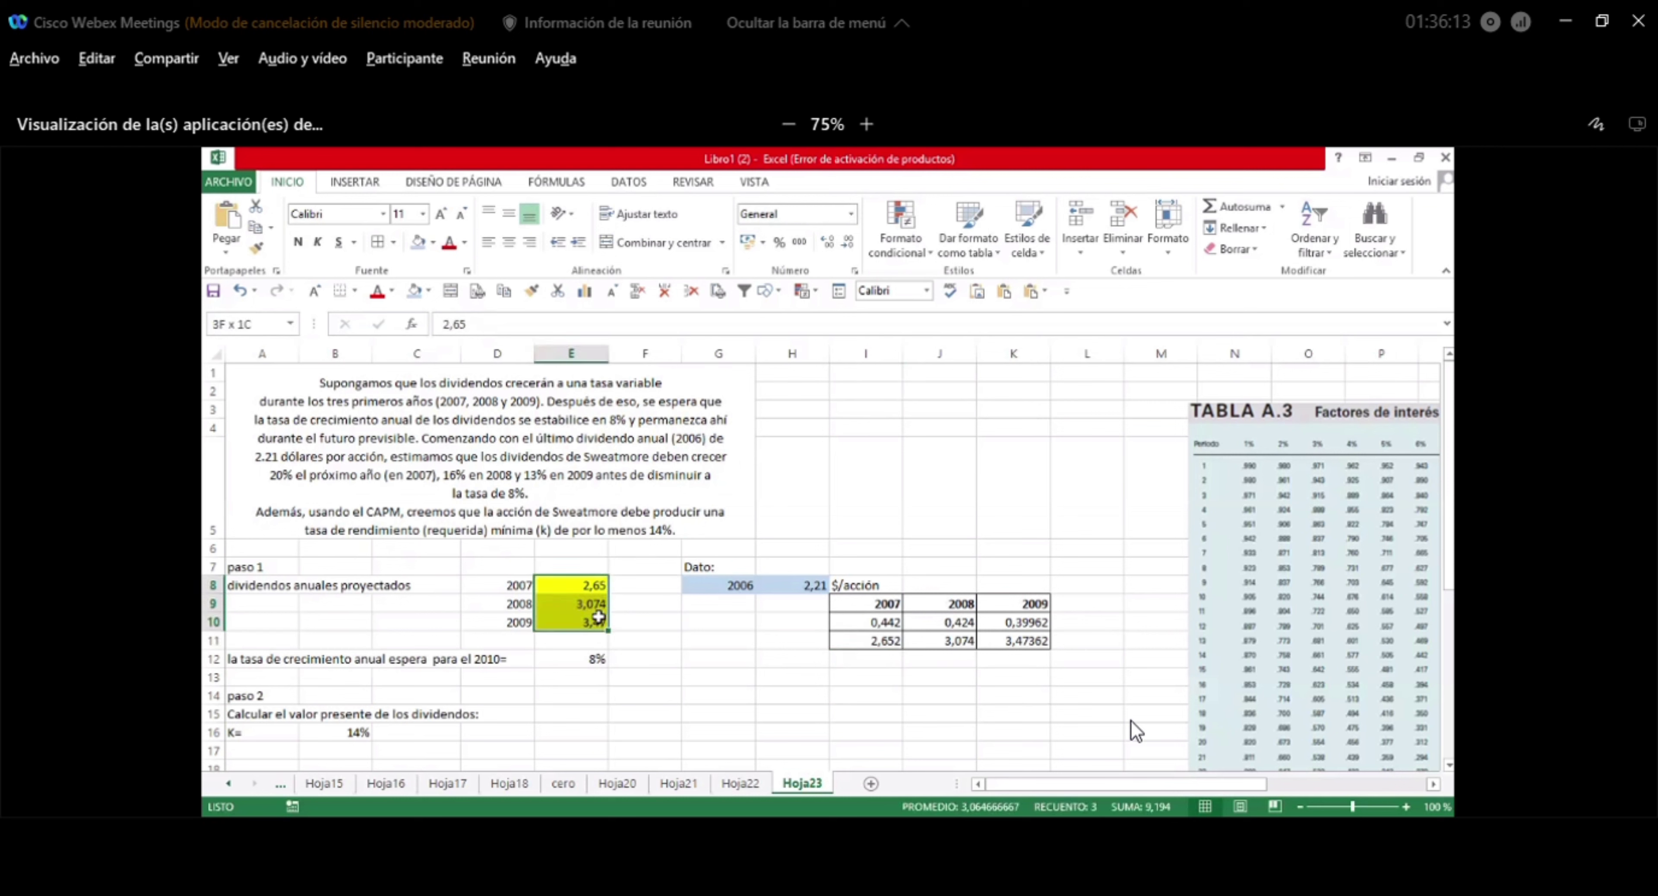
pyautogui.click(302, 628)
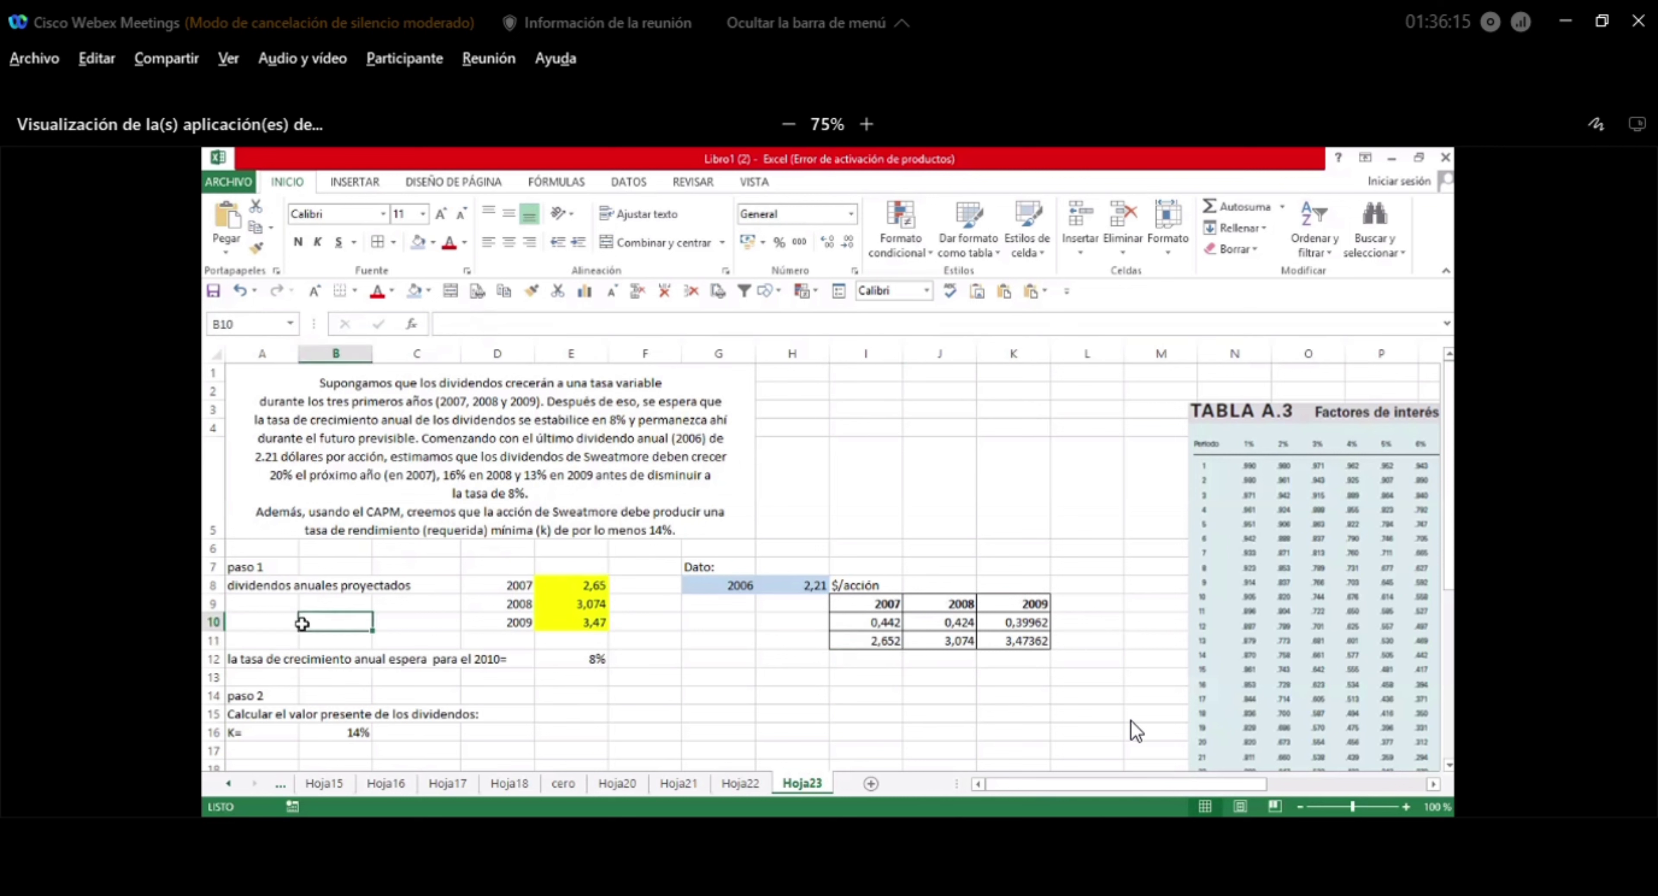
pyautogui.click(331, 588)
pyautogui.moveTo(592, 583); pyautogui.dragTo(592, 620)
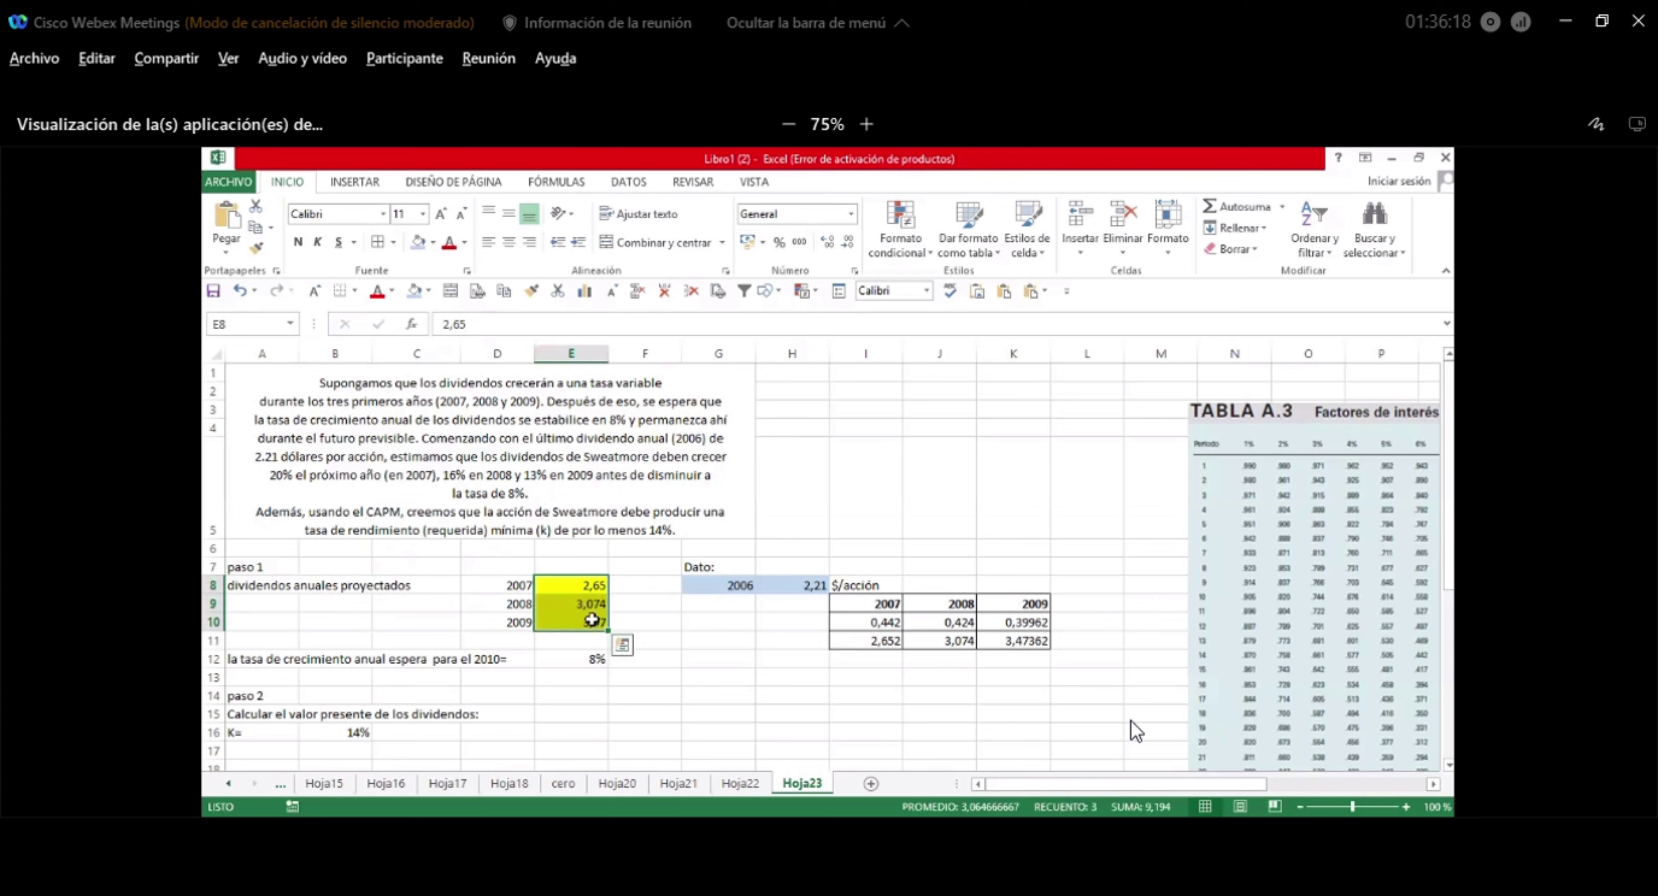
pyautogui.click(732, 489)
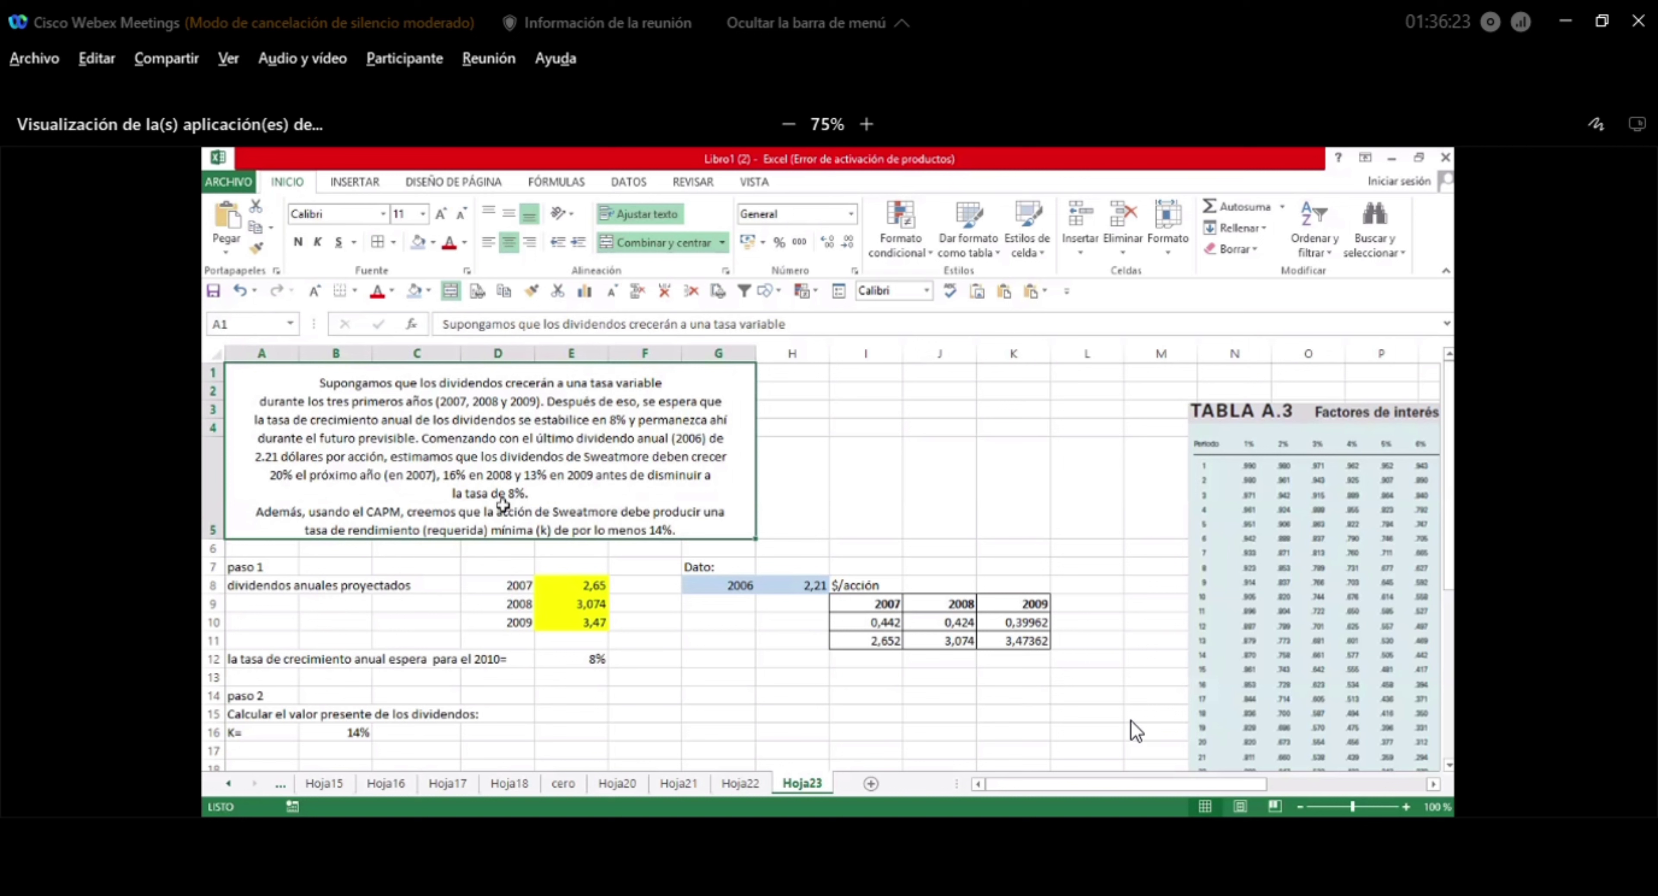
pyautogui.click(593, 666)
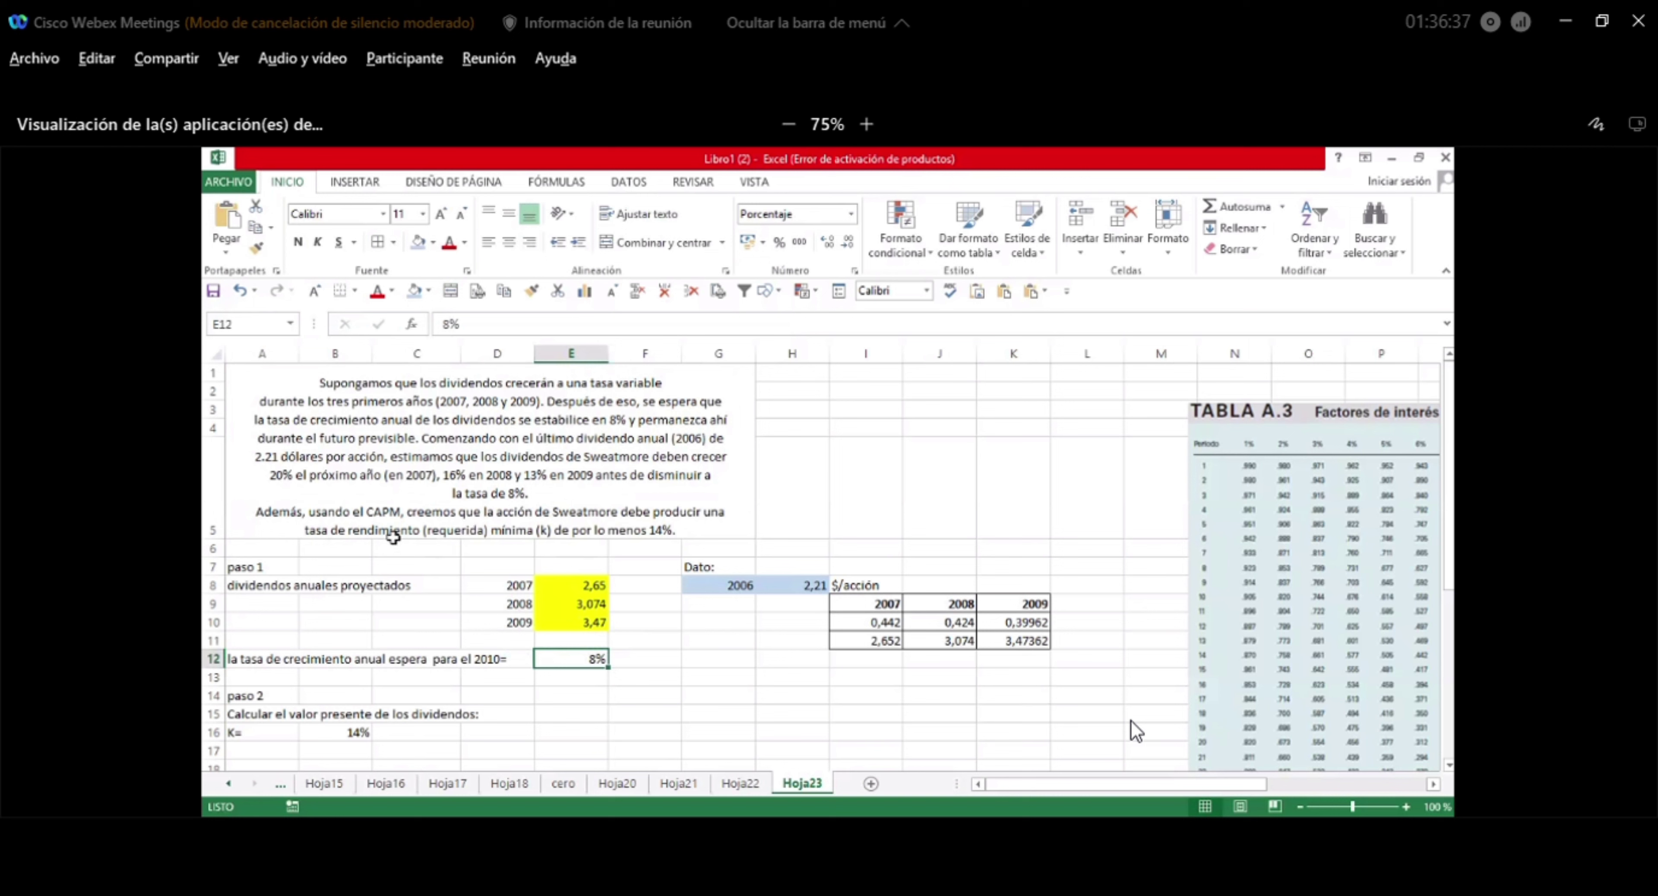
# Look over the paso 2 table with years, dividends, PVFI factors and present values.
pyautogui.scroll(-2, 552, 532)
pyautogui.click(335, 714)
pyautogui.press('Down')
pyautogui.press('Down')
pyautogui.press('Down')
pyautogui.press('Down')
pyautogui.press('Down')
pyautogui.press('Down')
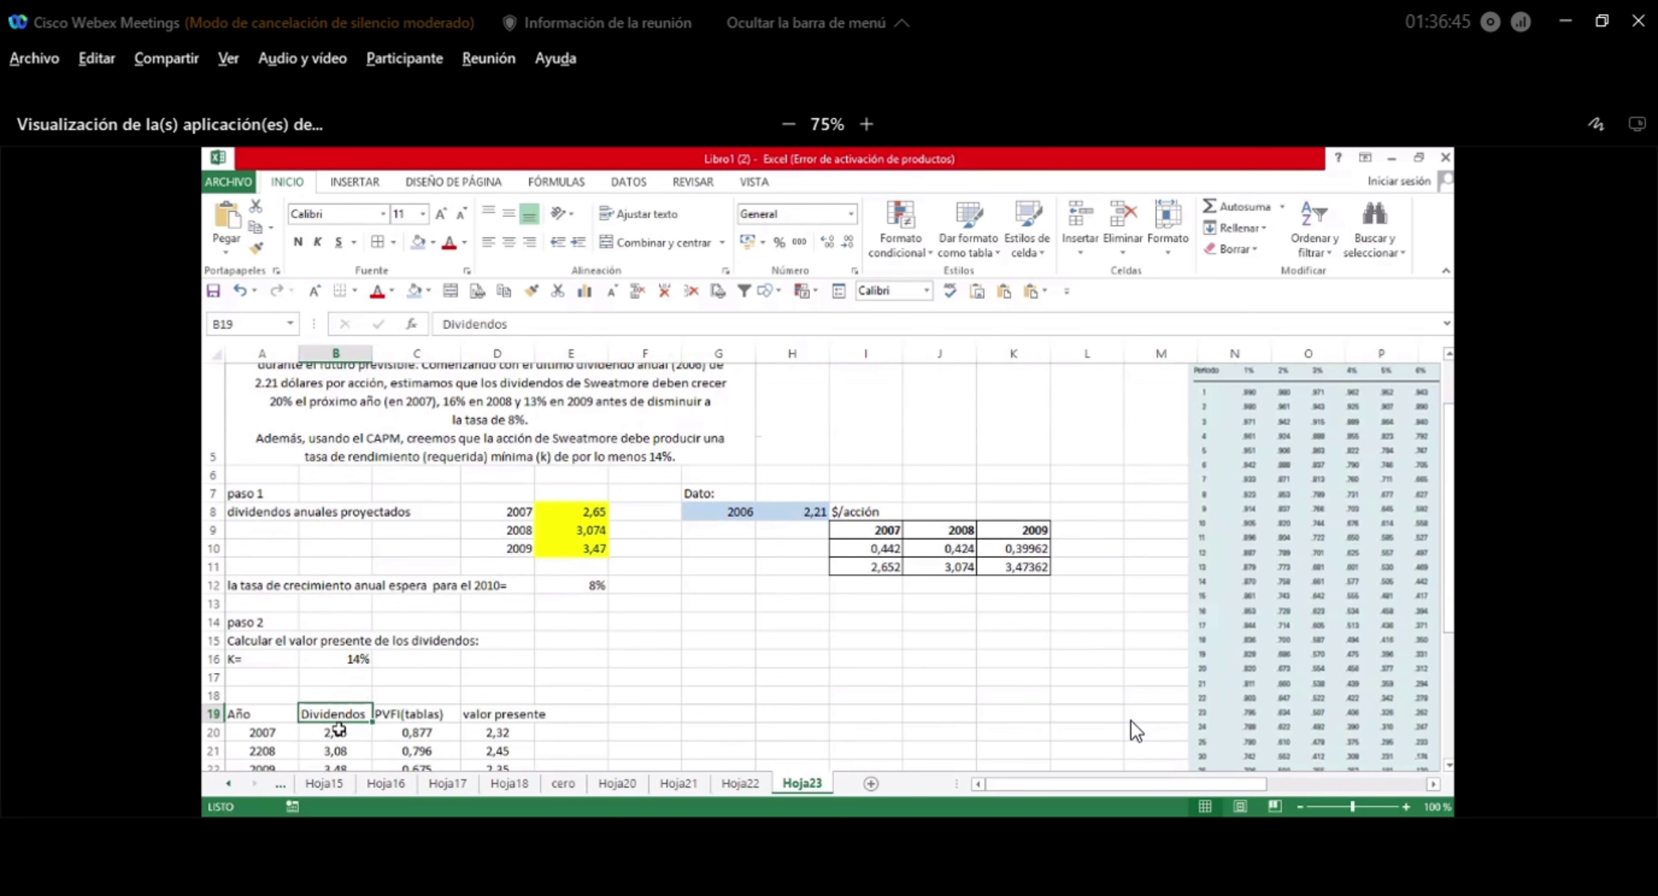
pyautogui.press('Down')
pyautogui.moveTo(339, 728); pyautogui.dragTo(351, 768)
pyautogui.click(569, 684)
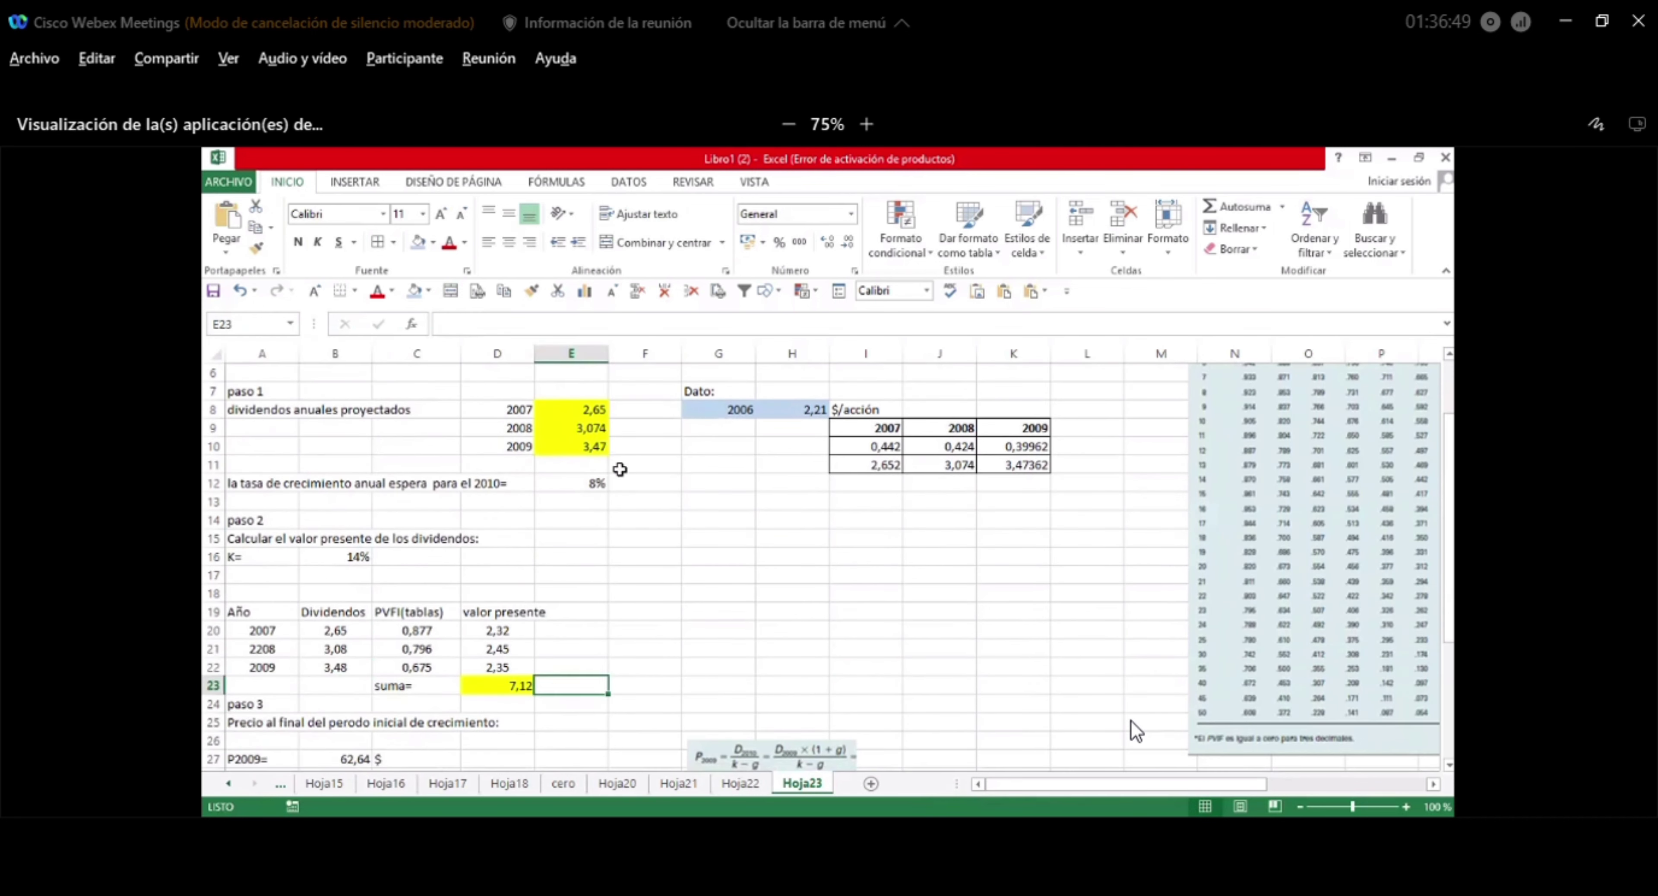
# Examine the Año, Dividendos and PVFI(tablas) columns of the present value table in relation to the projected dividends.
pyautogui.click(512, 409)
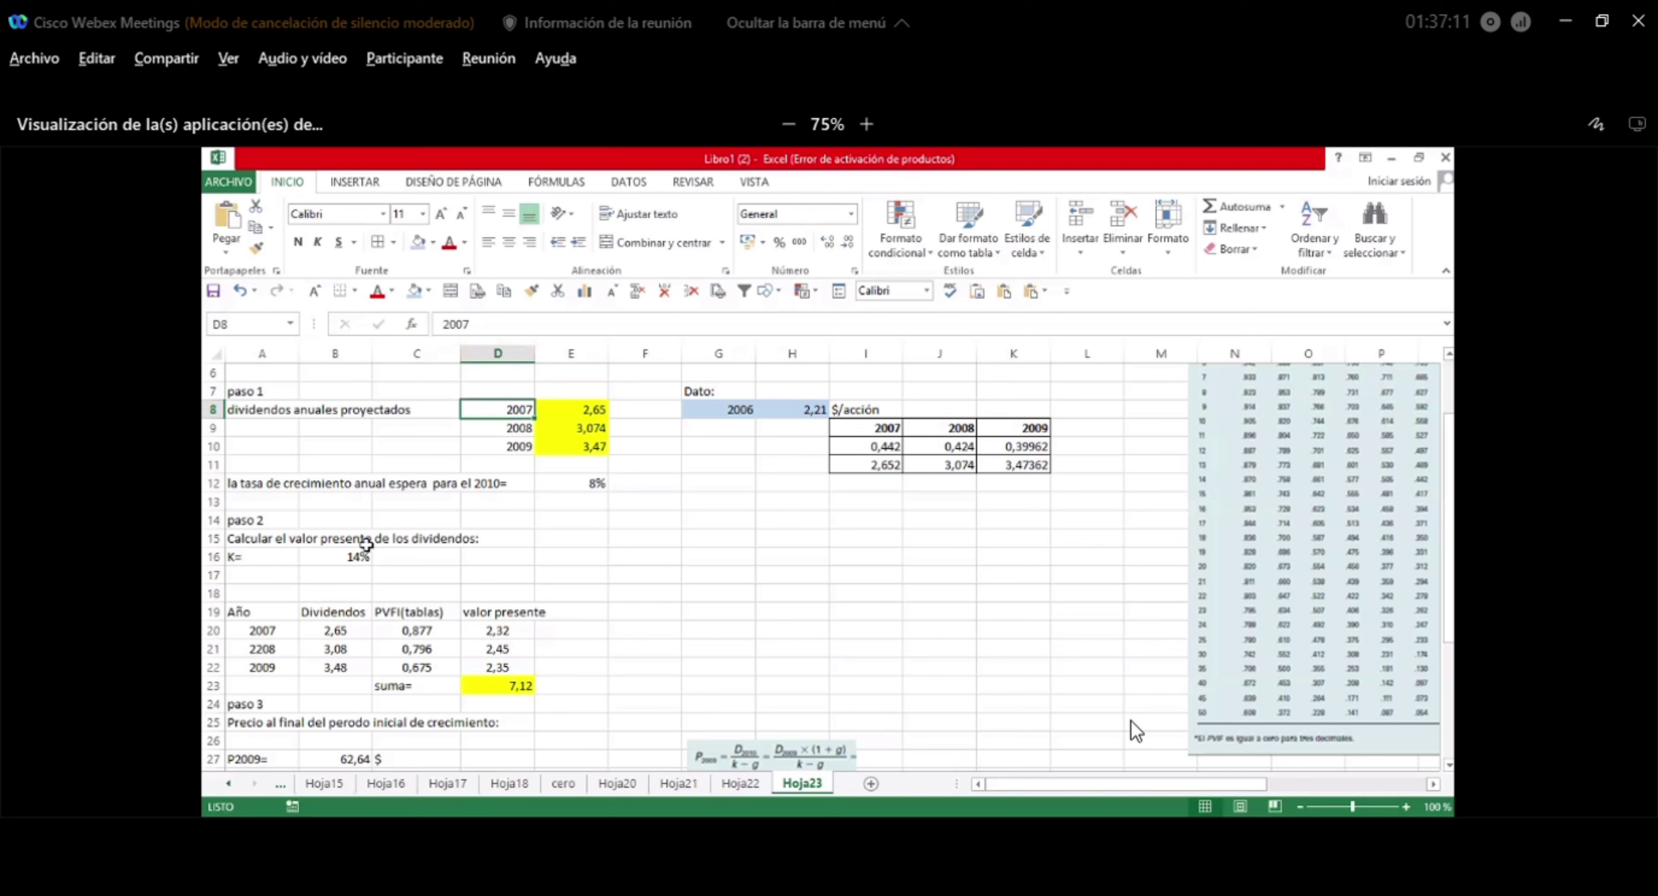
pyautogui.click(403, 540)
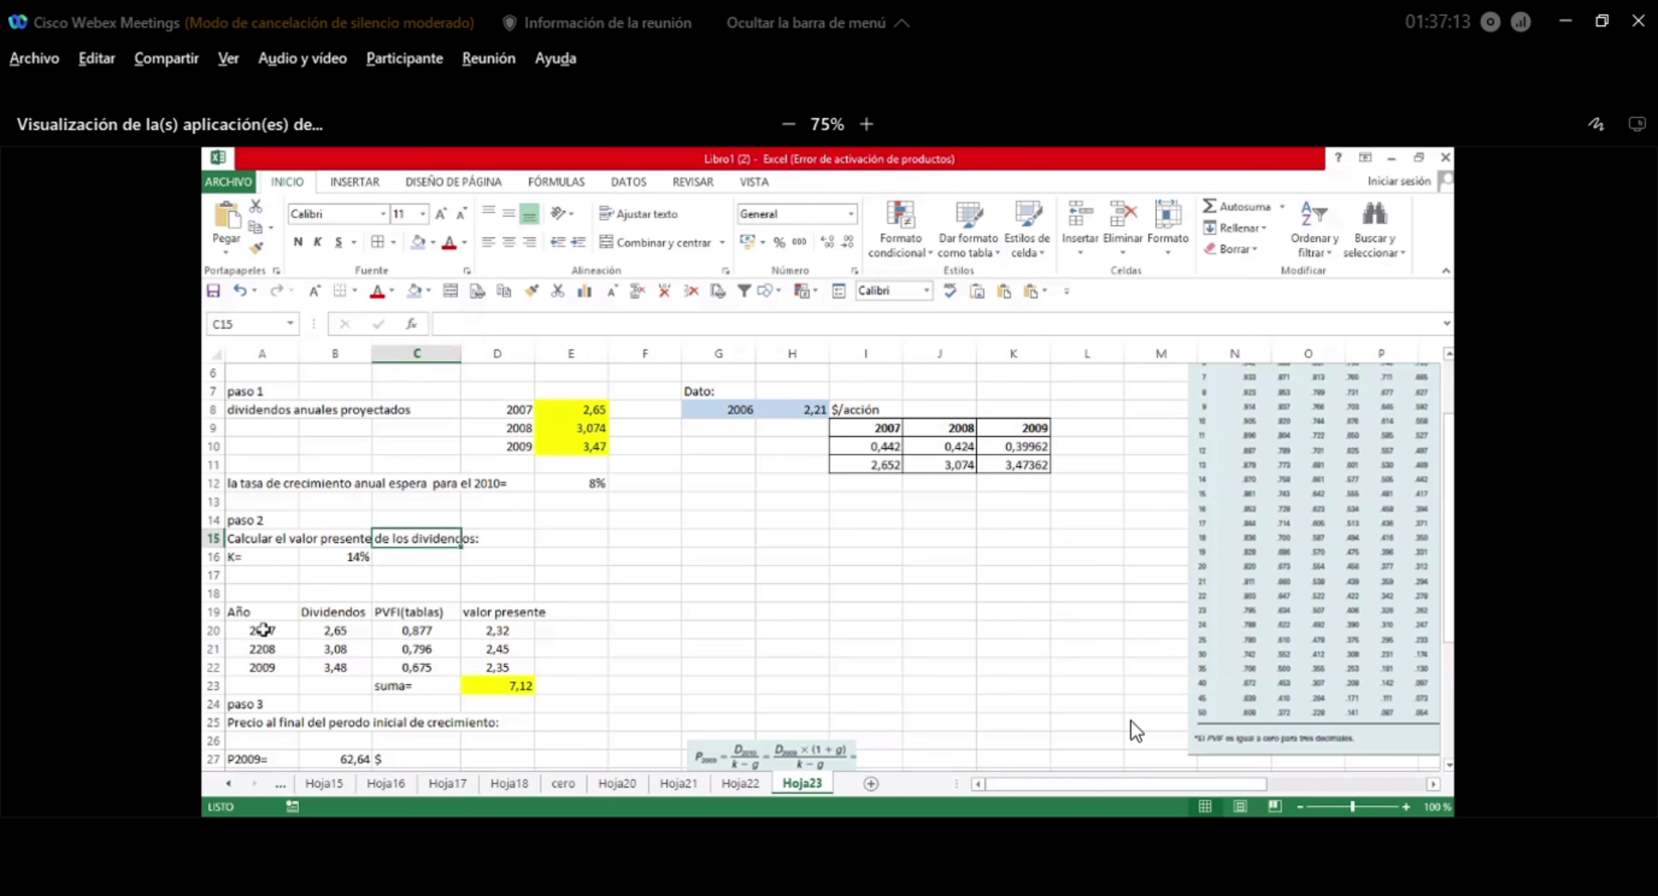
pyautogui.doubleClick(263, 630)
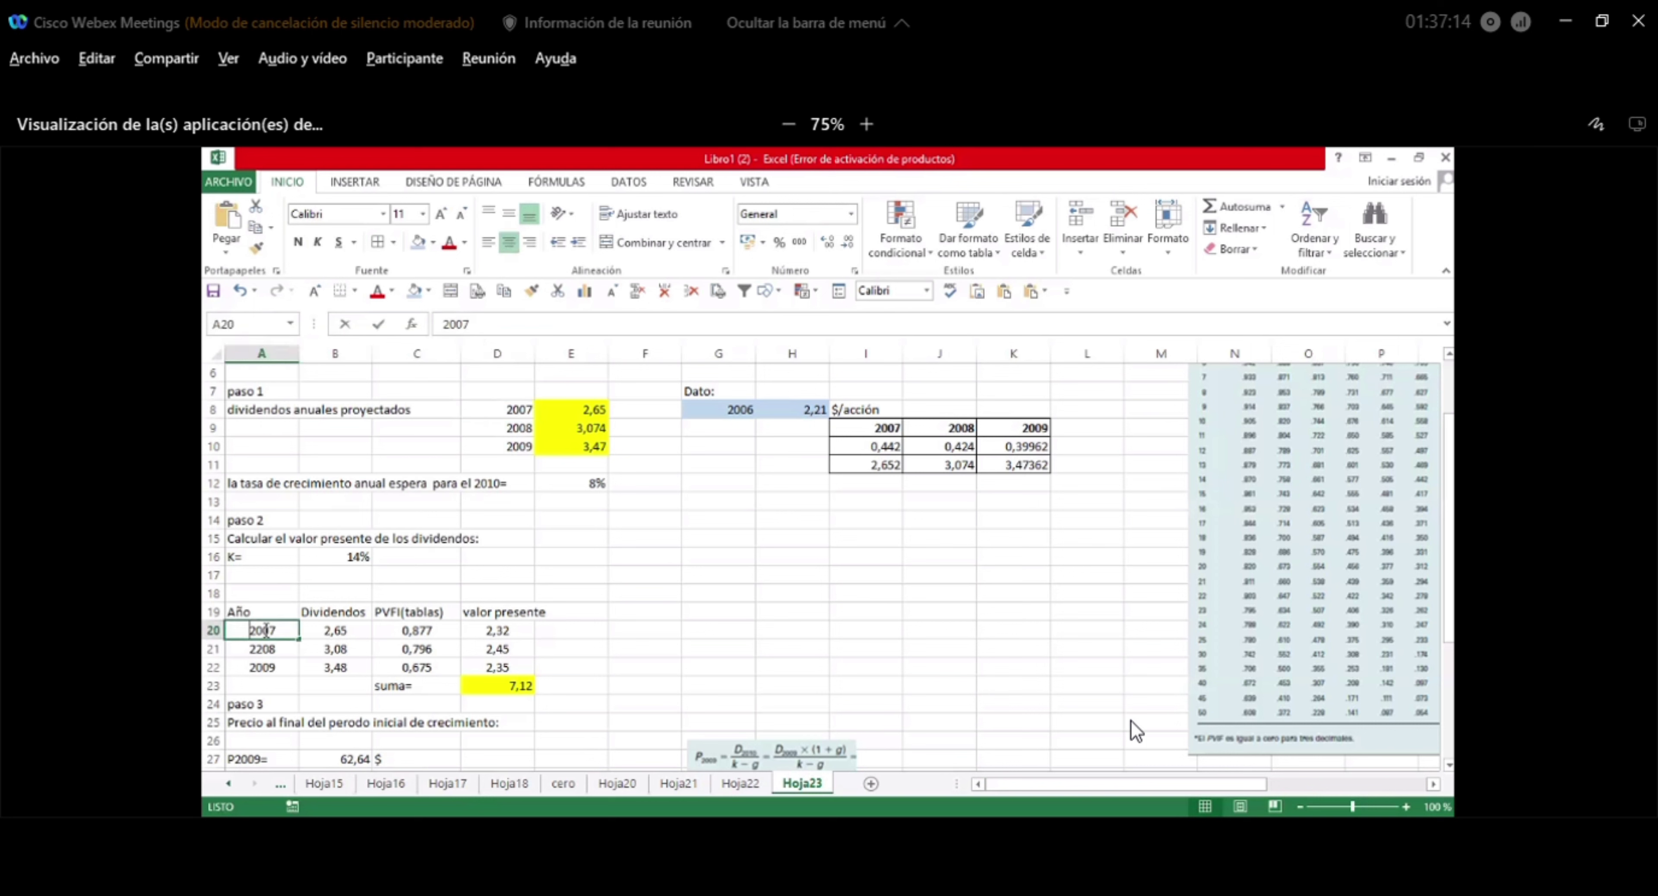
pyautogui.click(274, 651)
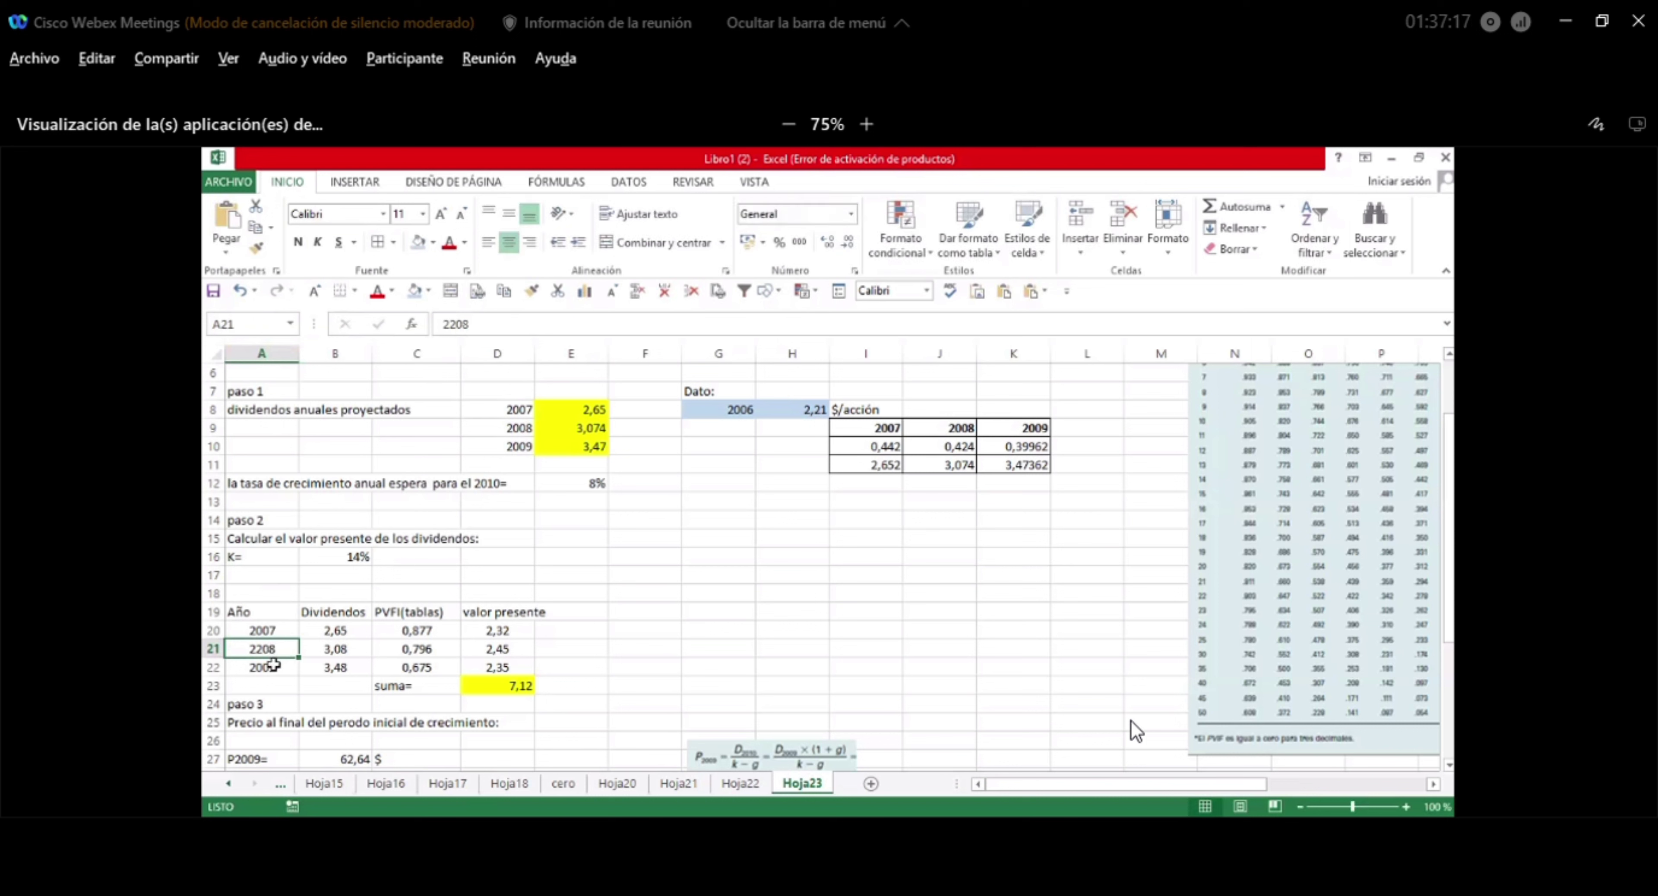
pyautogui.click(330, 615)
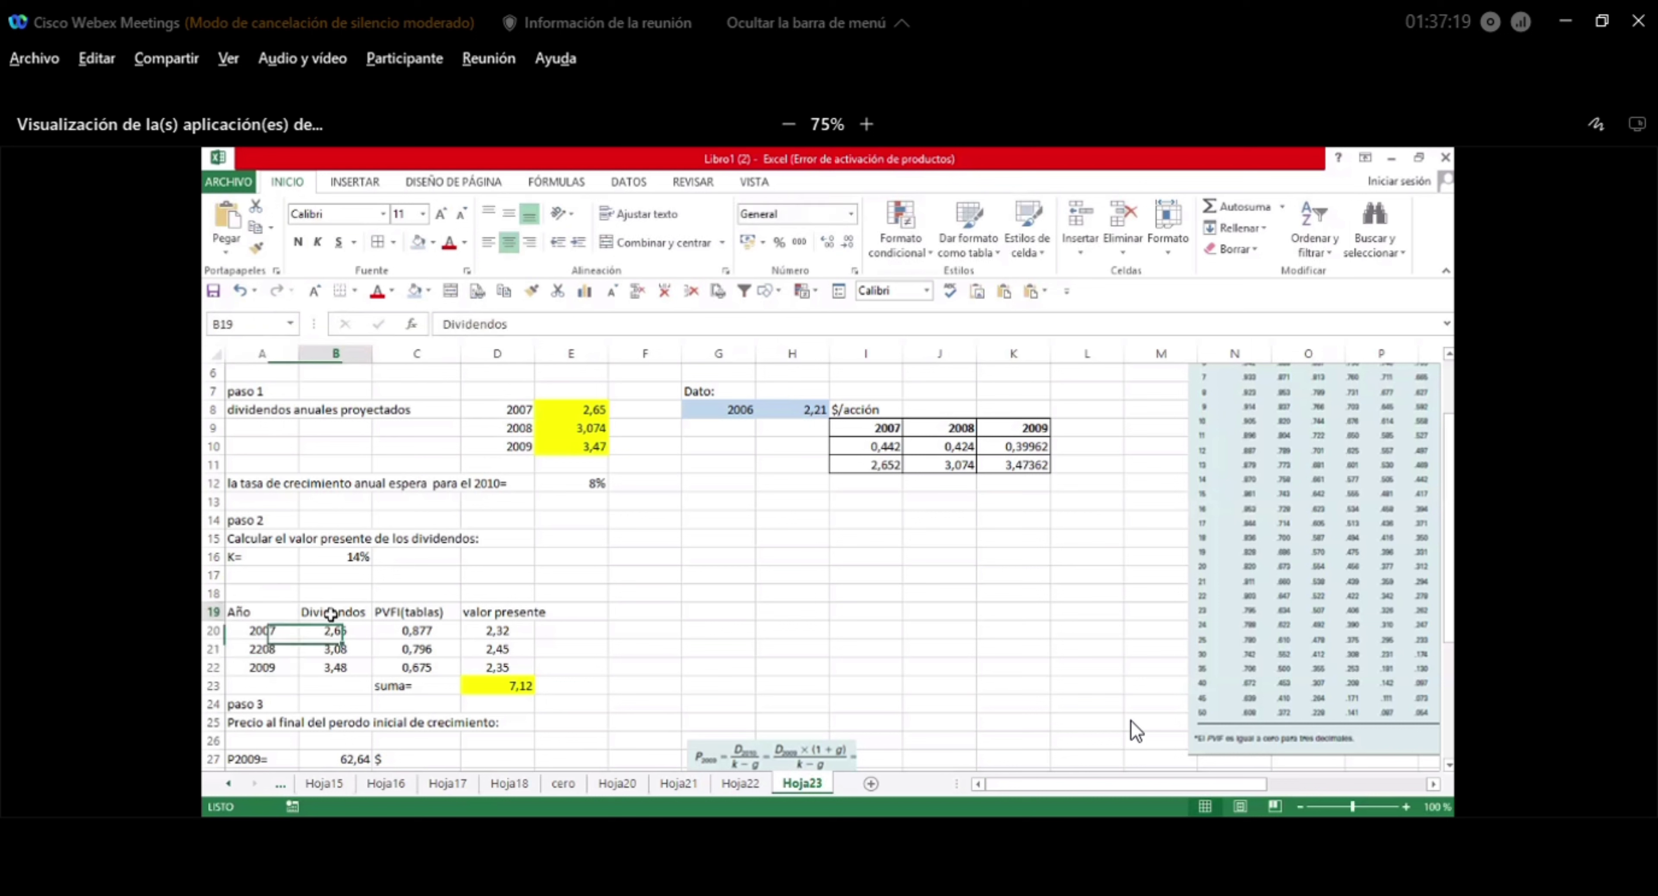
pyautogui.click(351, 632)
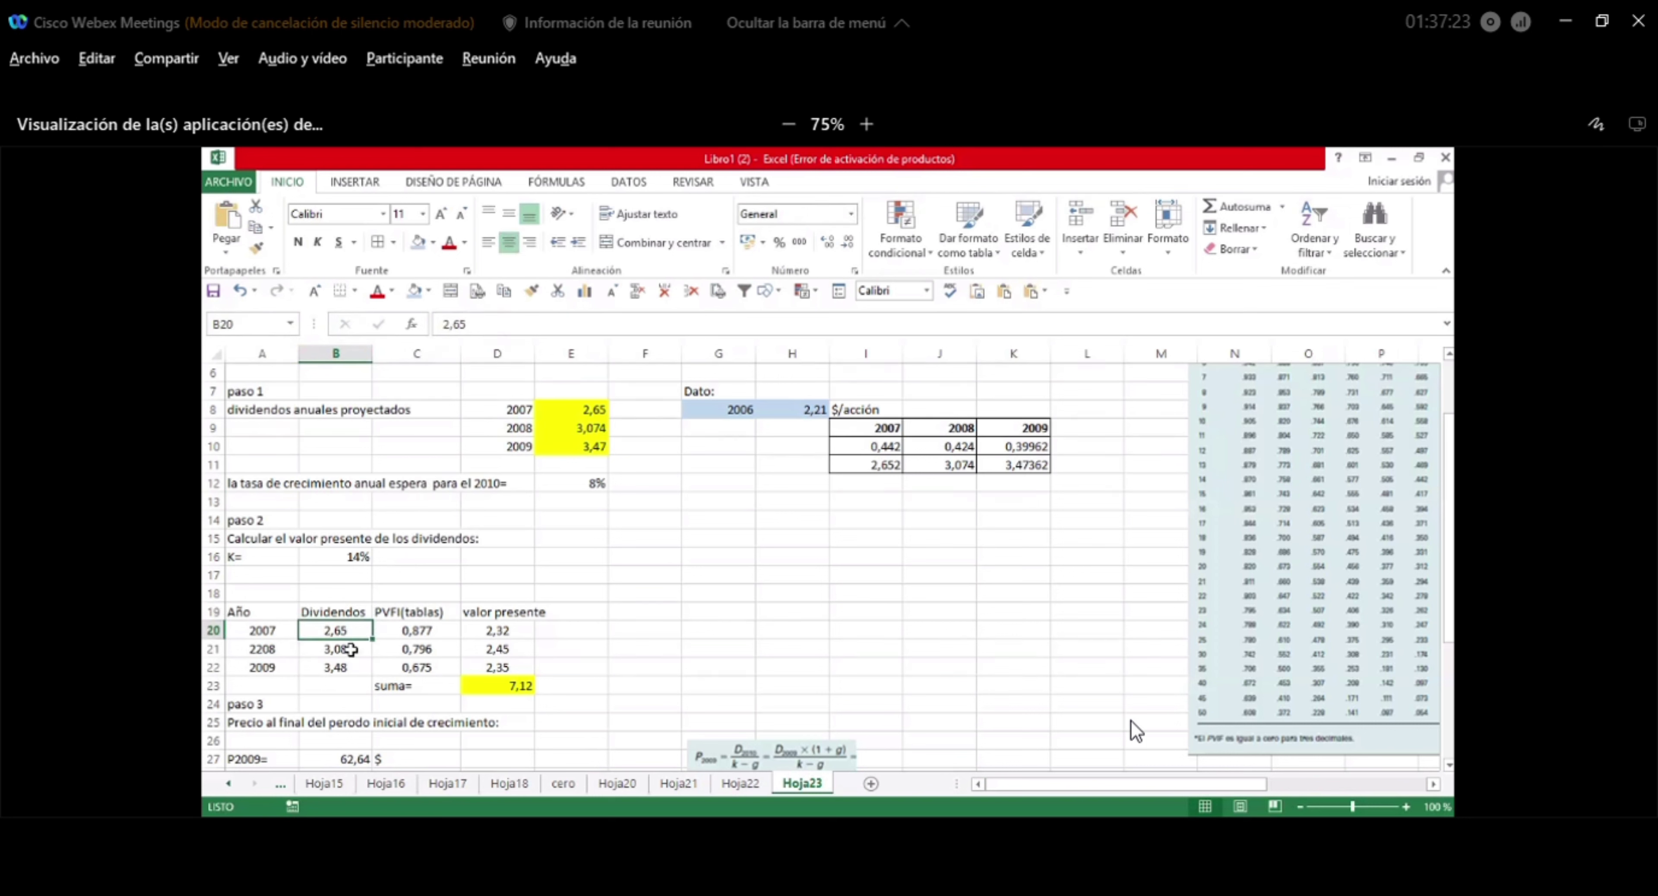
pyautogui.click(351, 650)
pyautogui.click(344, 668)
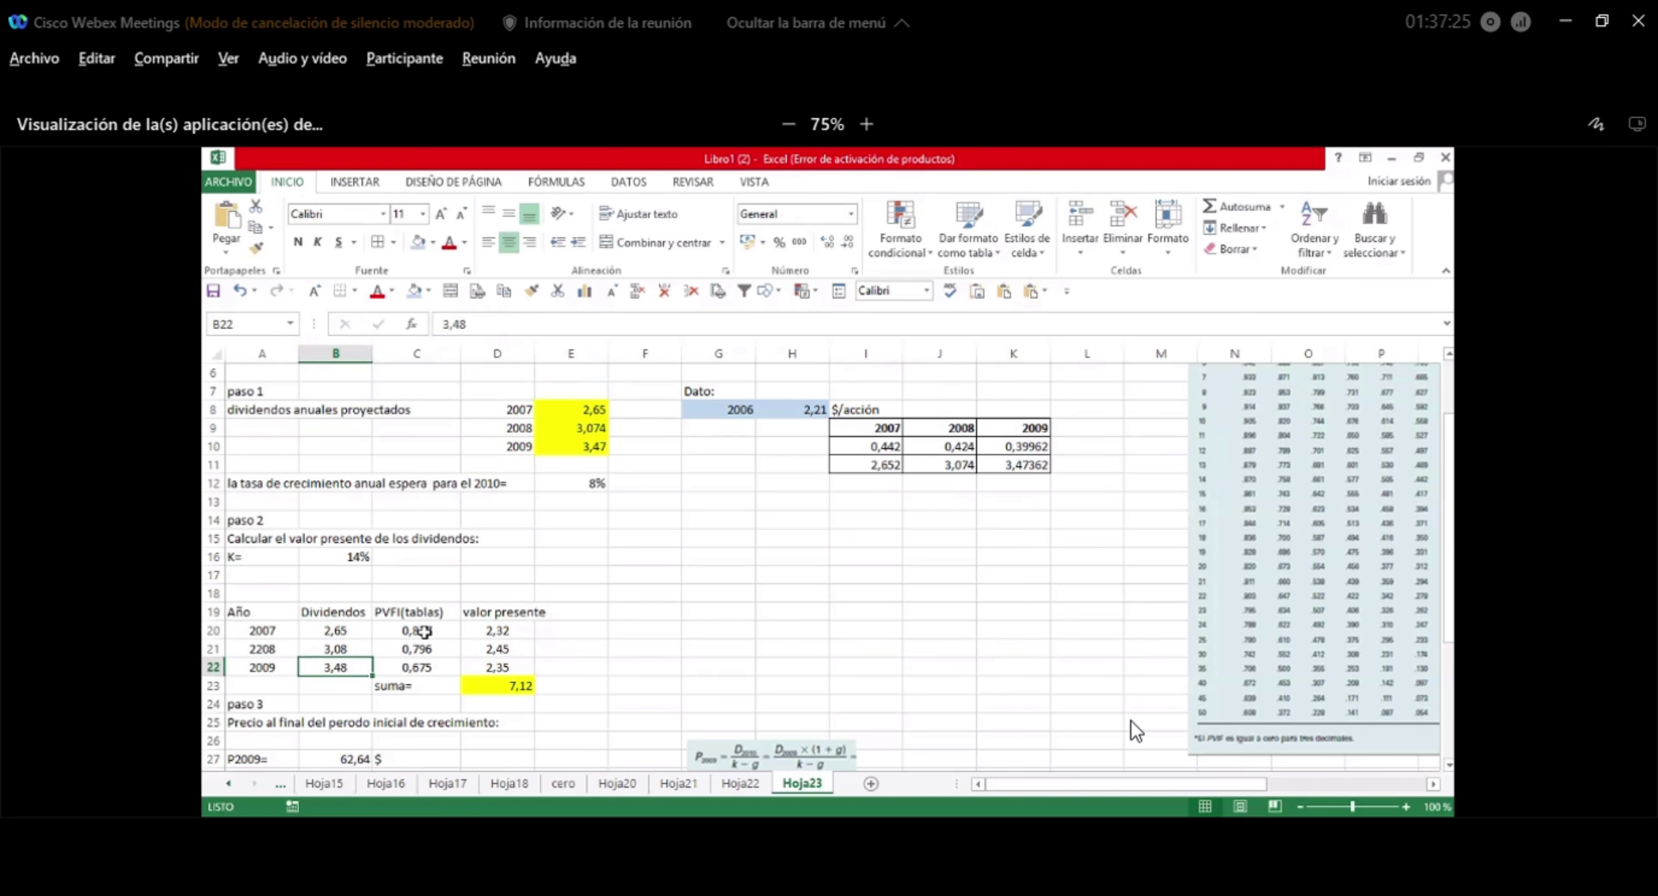
pyautogui.click(399, 615)
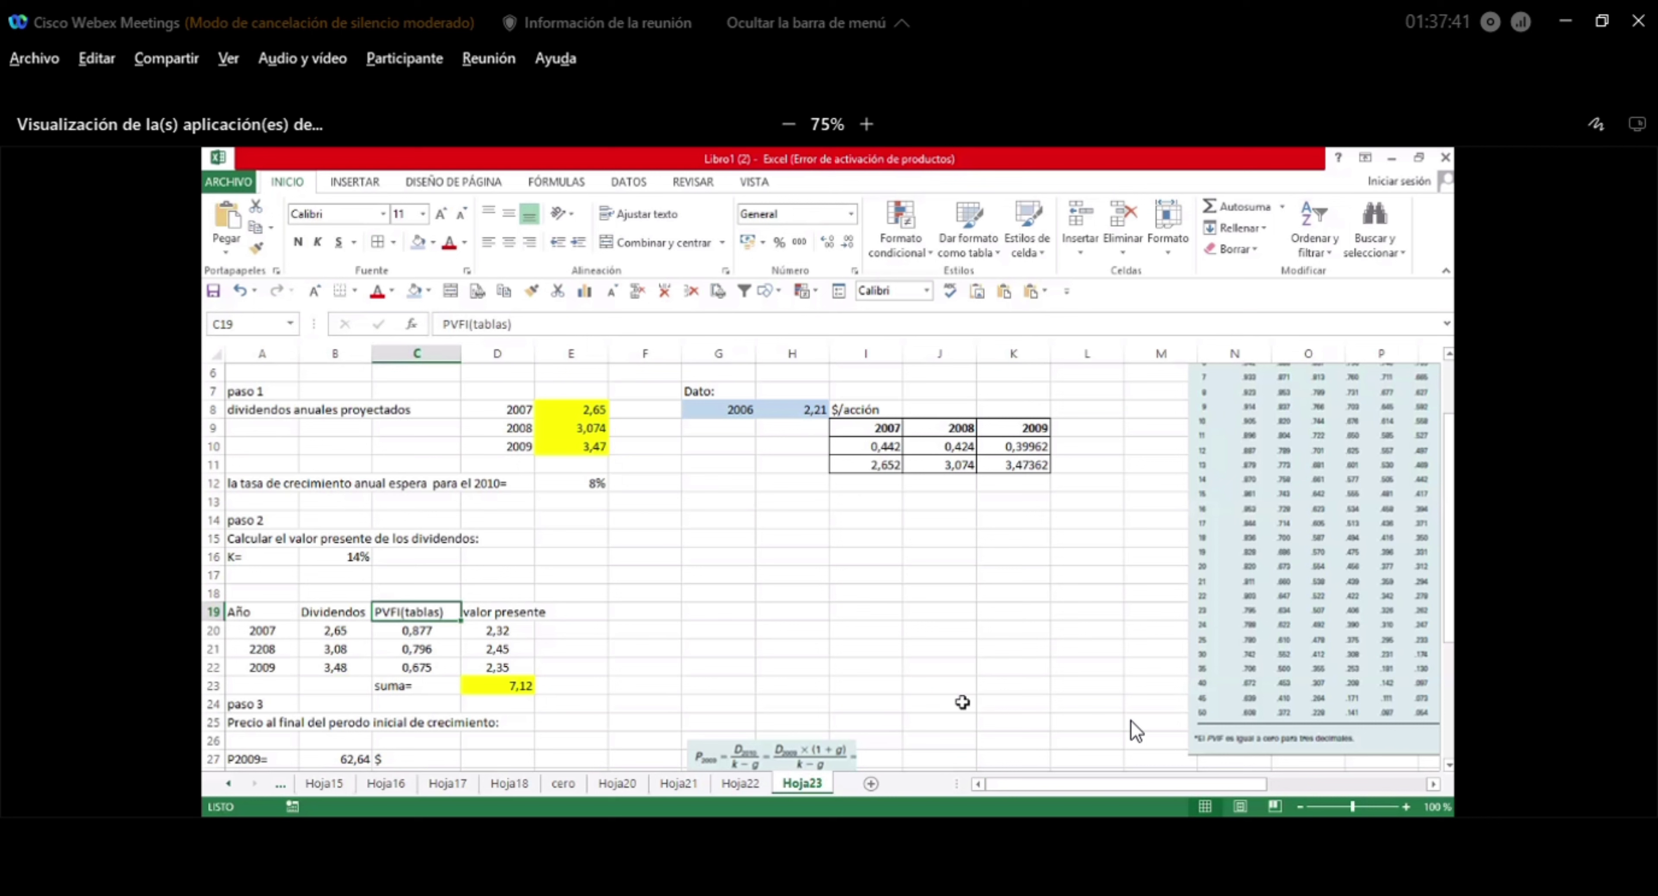
# Move the TABLA A.3 image next to the present value table to consult its PVIF factors.
pyautogui.moveTo(1284, 470); pyautogui.dragTo(760, 614)
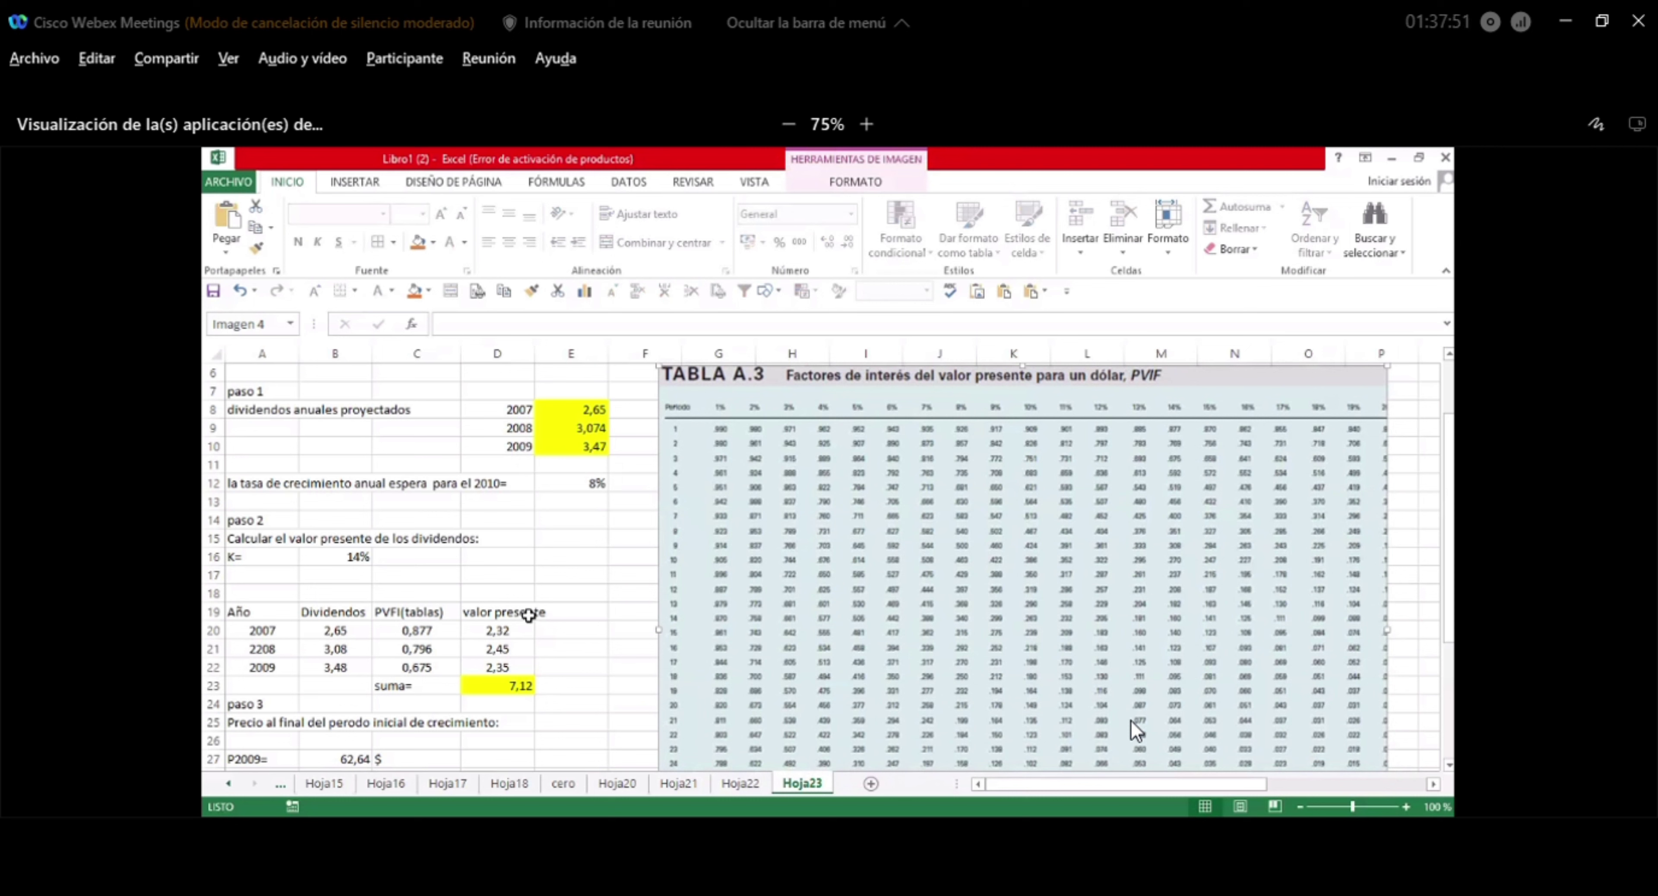
pyautogui.click(333, 615)
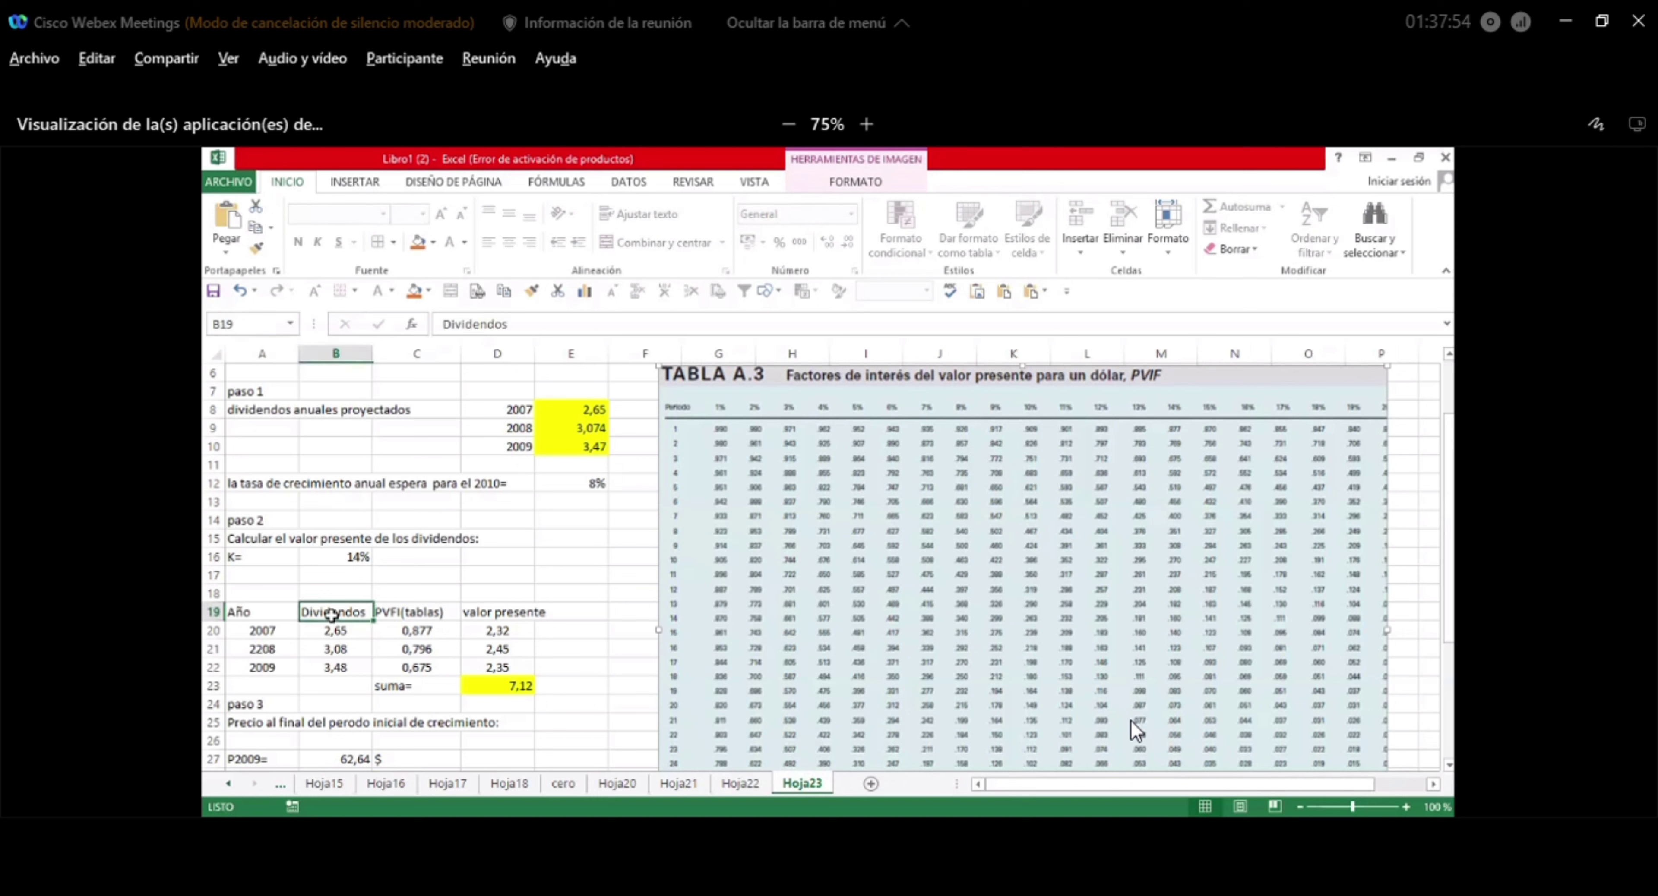
pyautogui.click(422, 611)
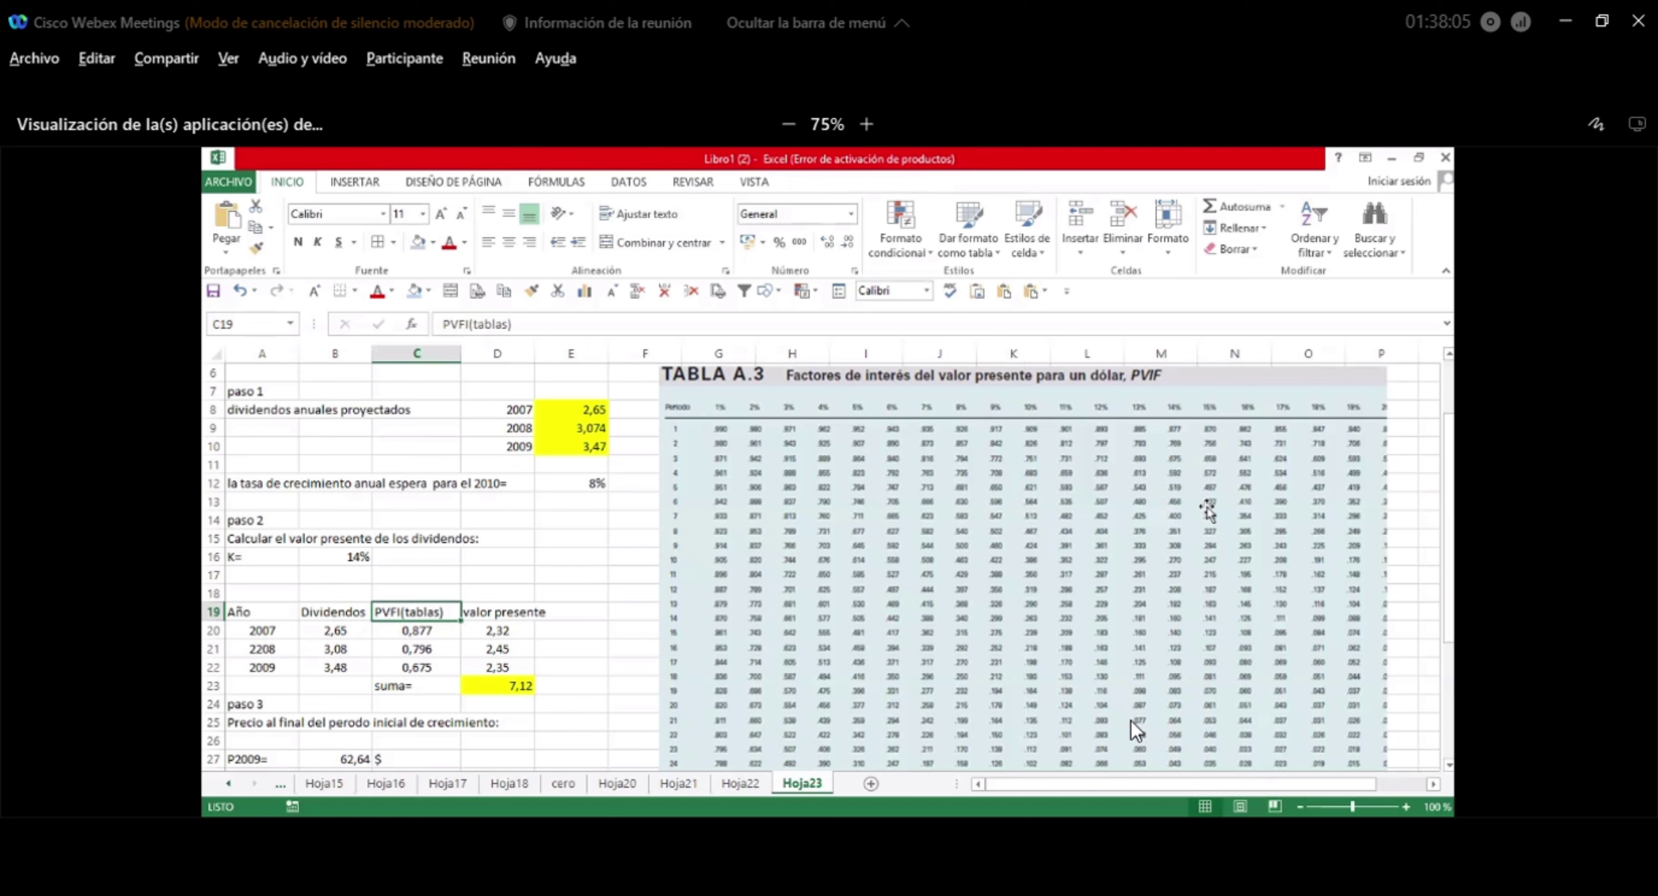
pyautogui.moveTo(1162, 508); pyautogui.dragTo(1162, 523)
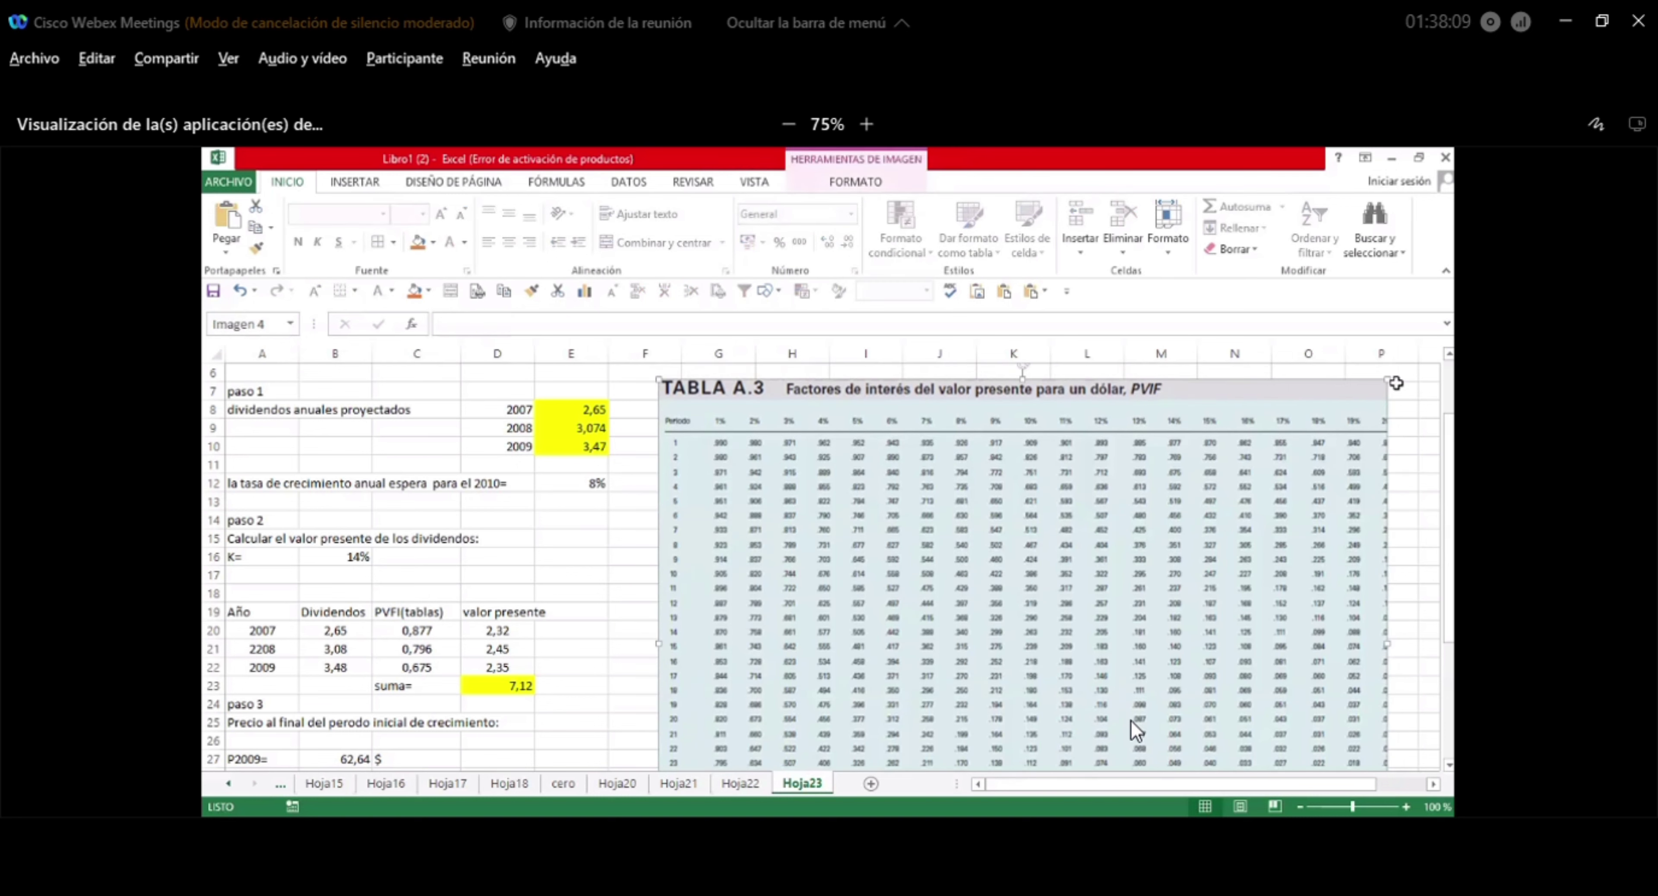
# Enlarge the TABLA A.3 image to read its factors up to 14%, and place it beside the dividend calculation table, starting around column M.
pyautogui.moveTo(1387, 381); pyautogui.dragTo(1441, 371)
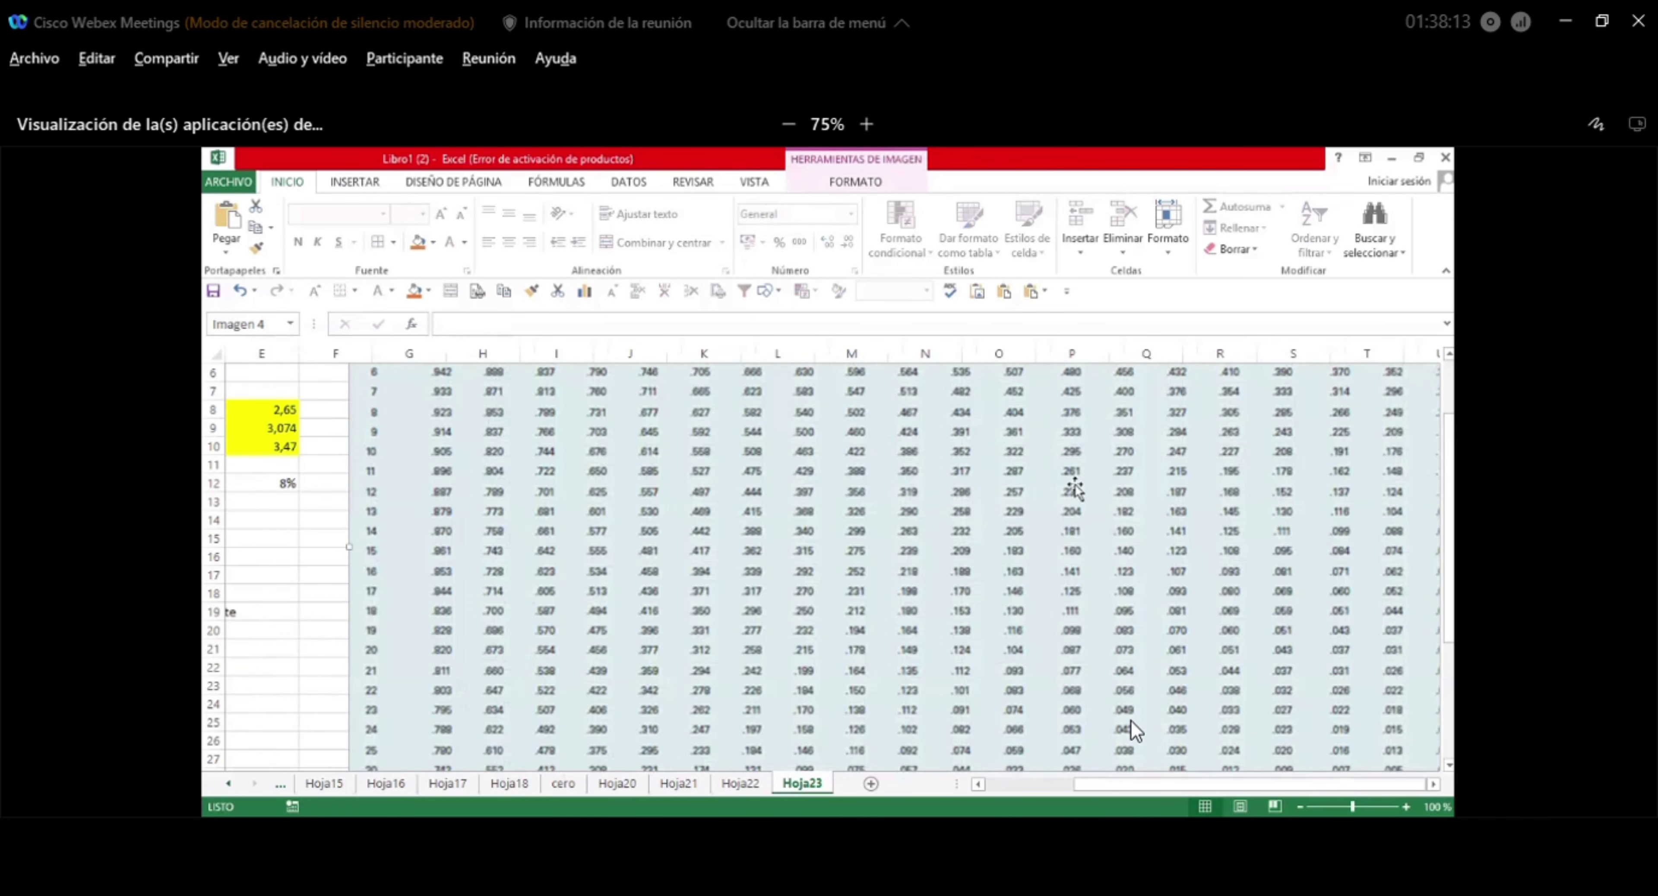
pyautogui.moveTo(1079, 550); pyautogui.dragTo(1005, 790)
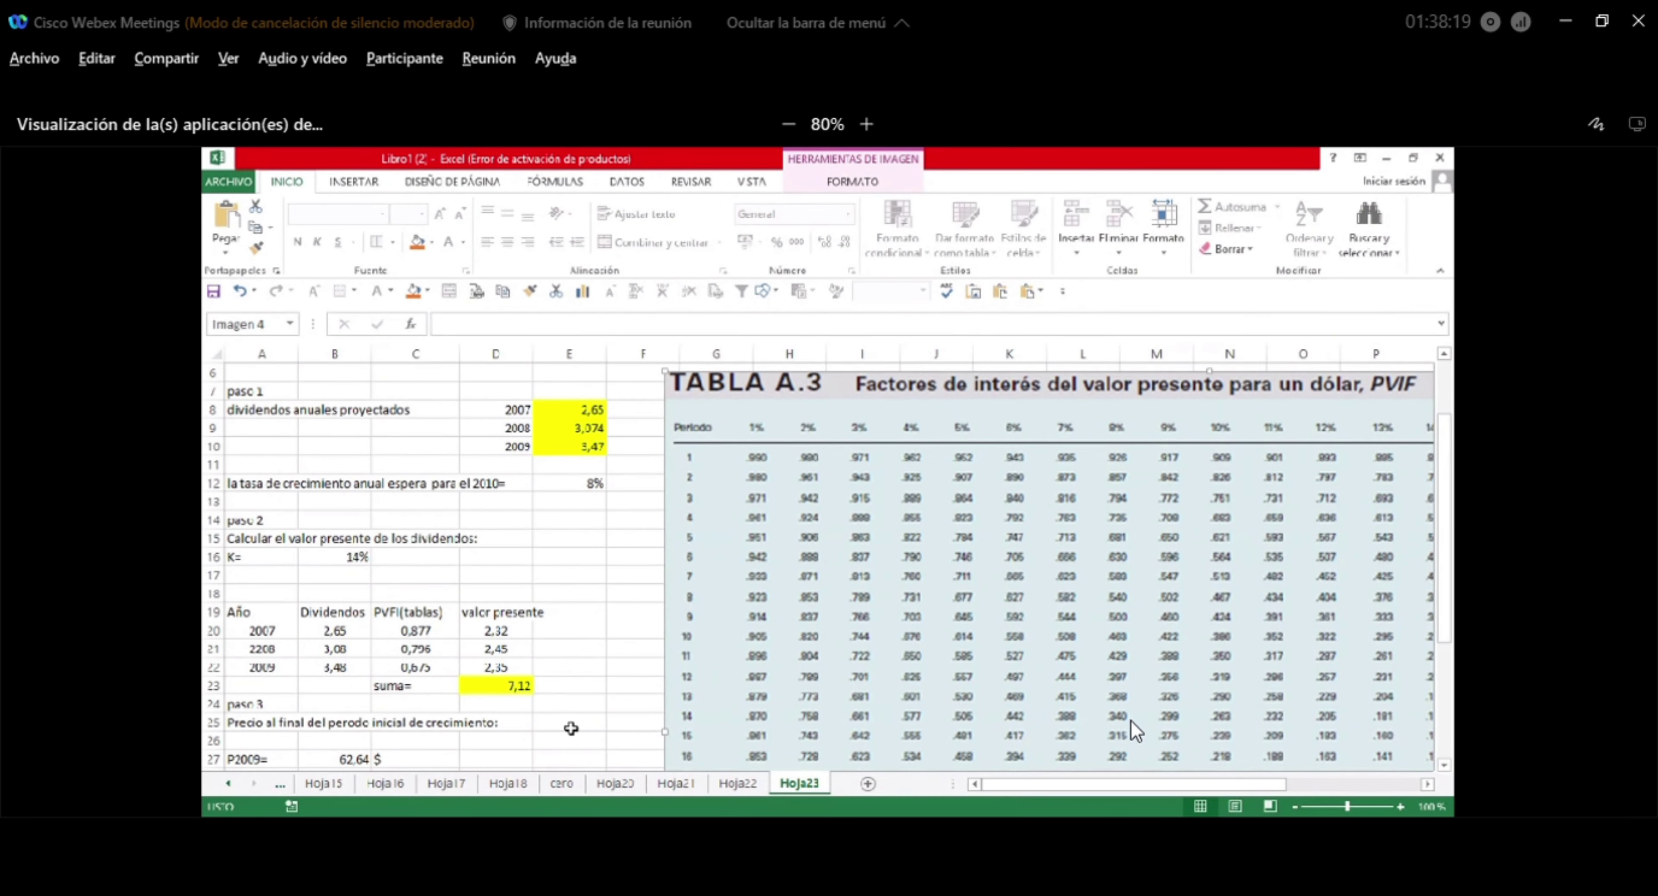
pyautogui.moveTo(1438, 461); pyautogui.dragTo(1406, 462)
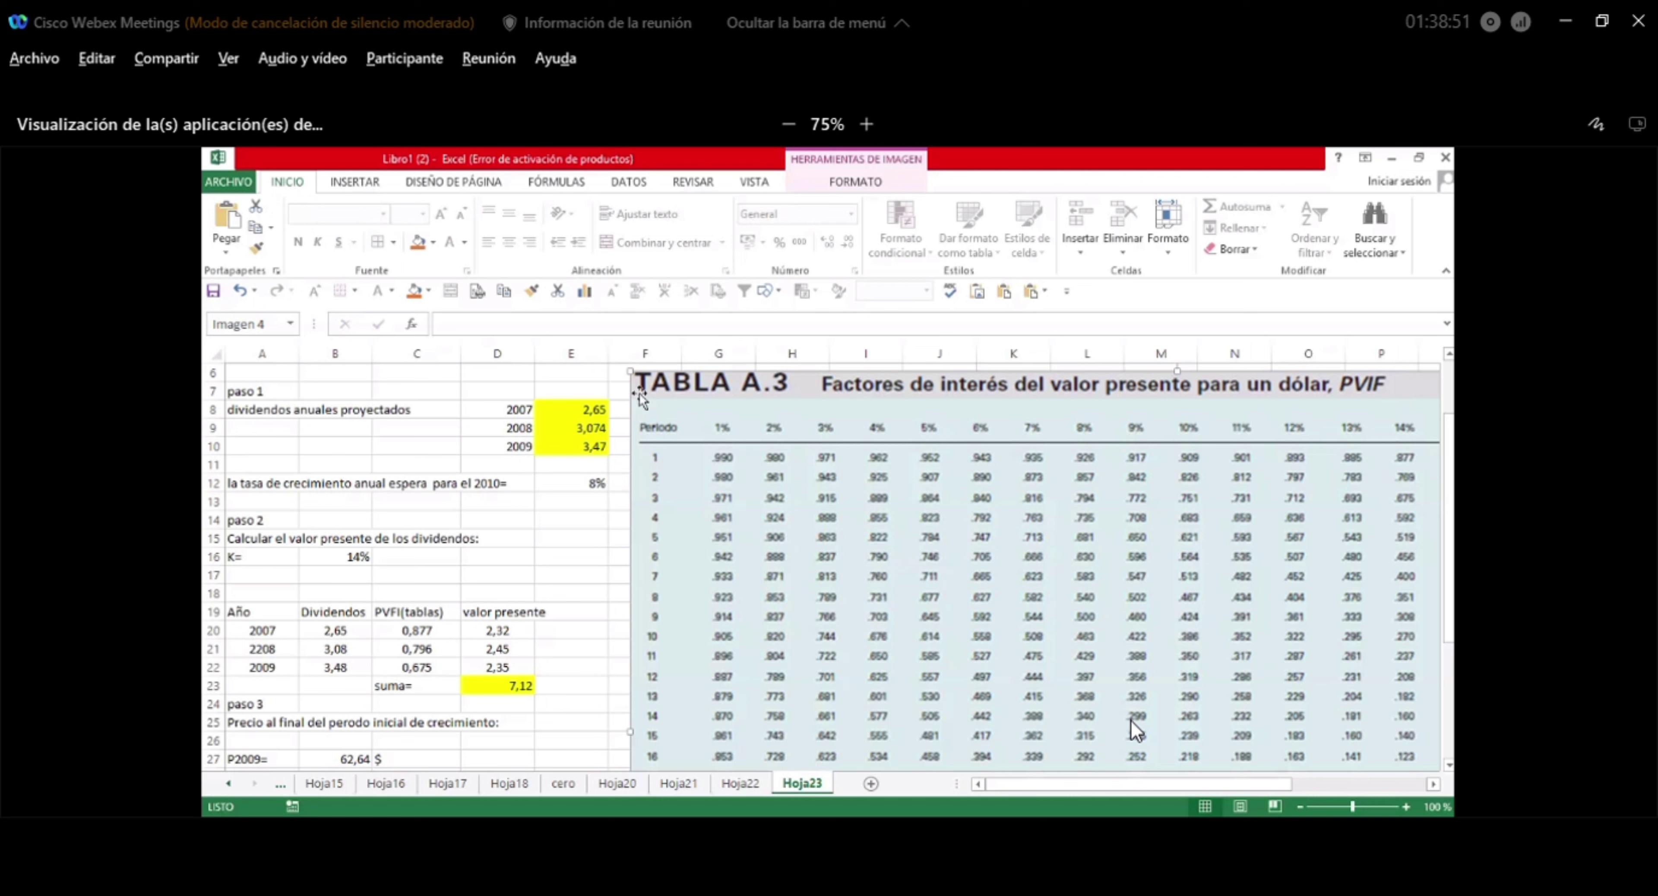
pyautogui.moveTo(636, 384); pyautogui.dragTo(1183, 390)
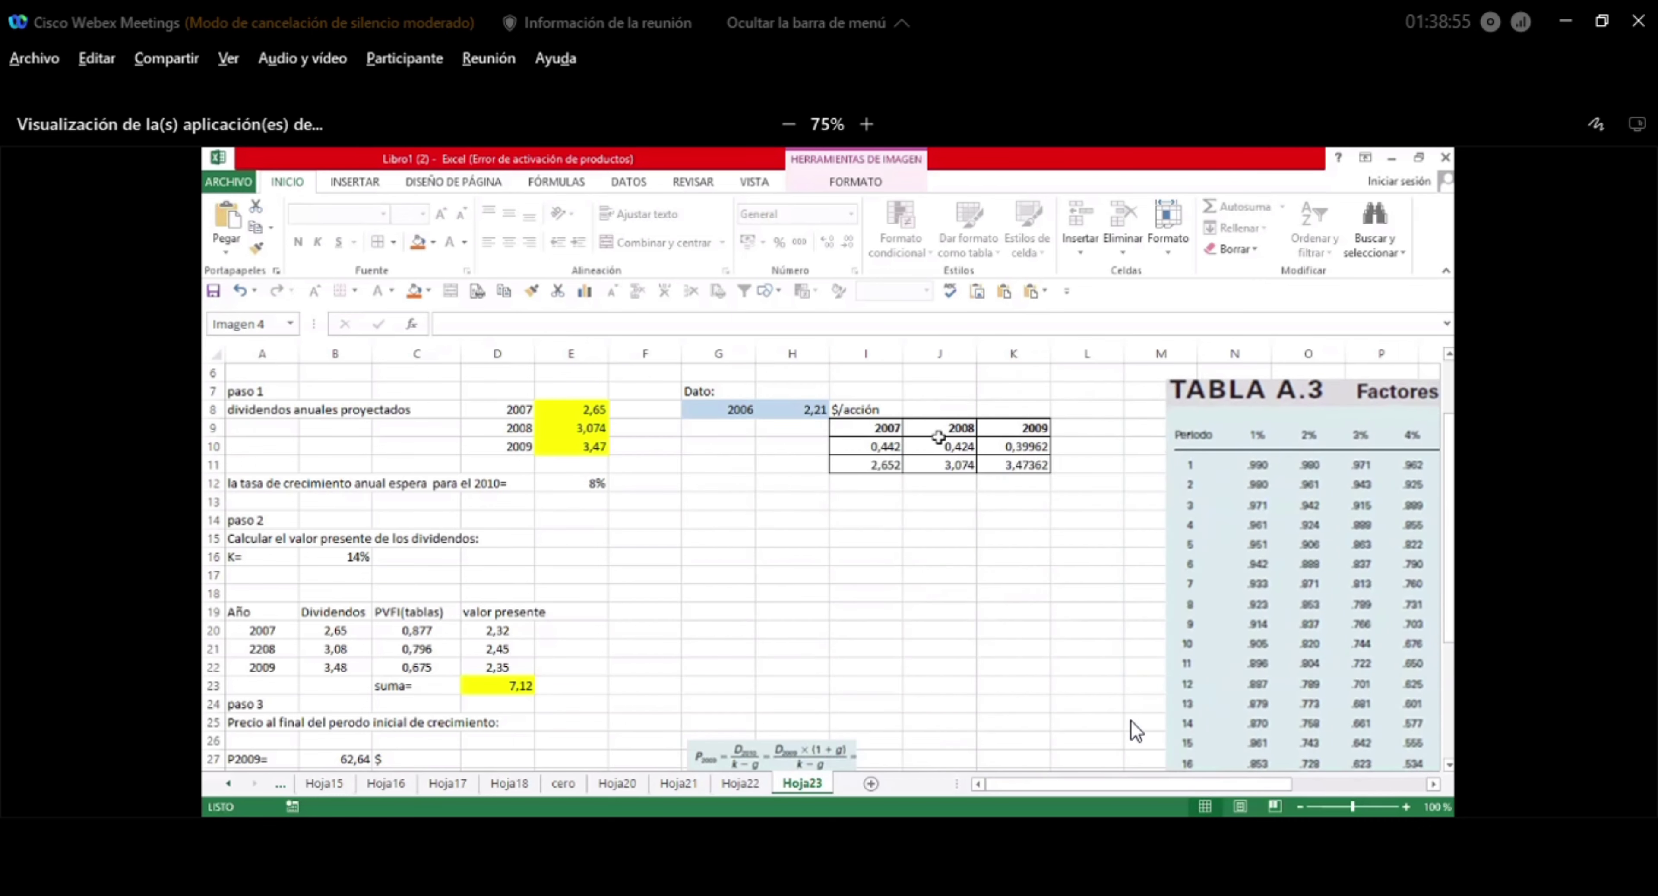
# Check the 2007 present value formula =B20*C20 in D20 and fill it down through D22.
pyautogui.click(522, 629)
pyautogui.doubleClick(520, 630)
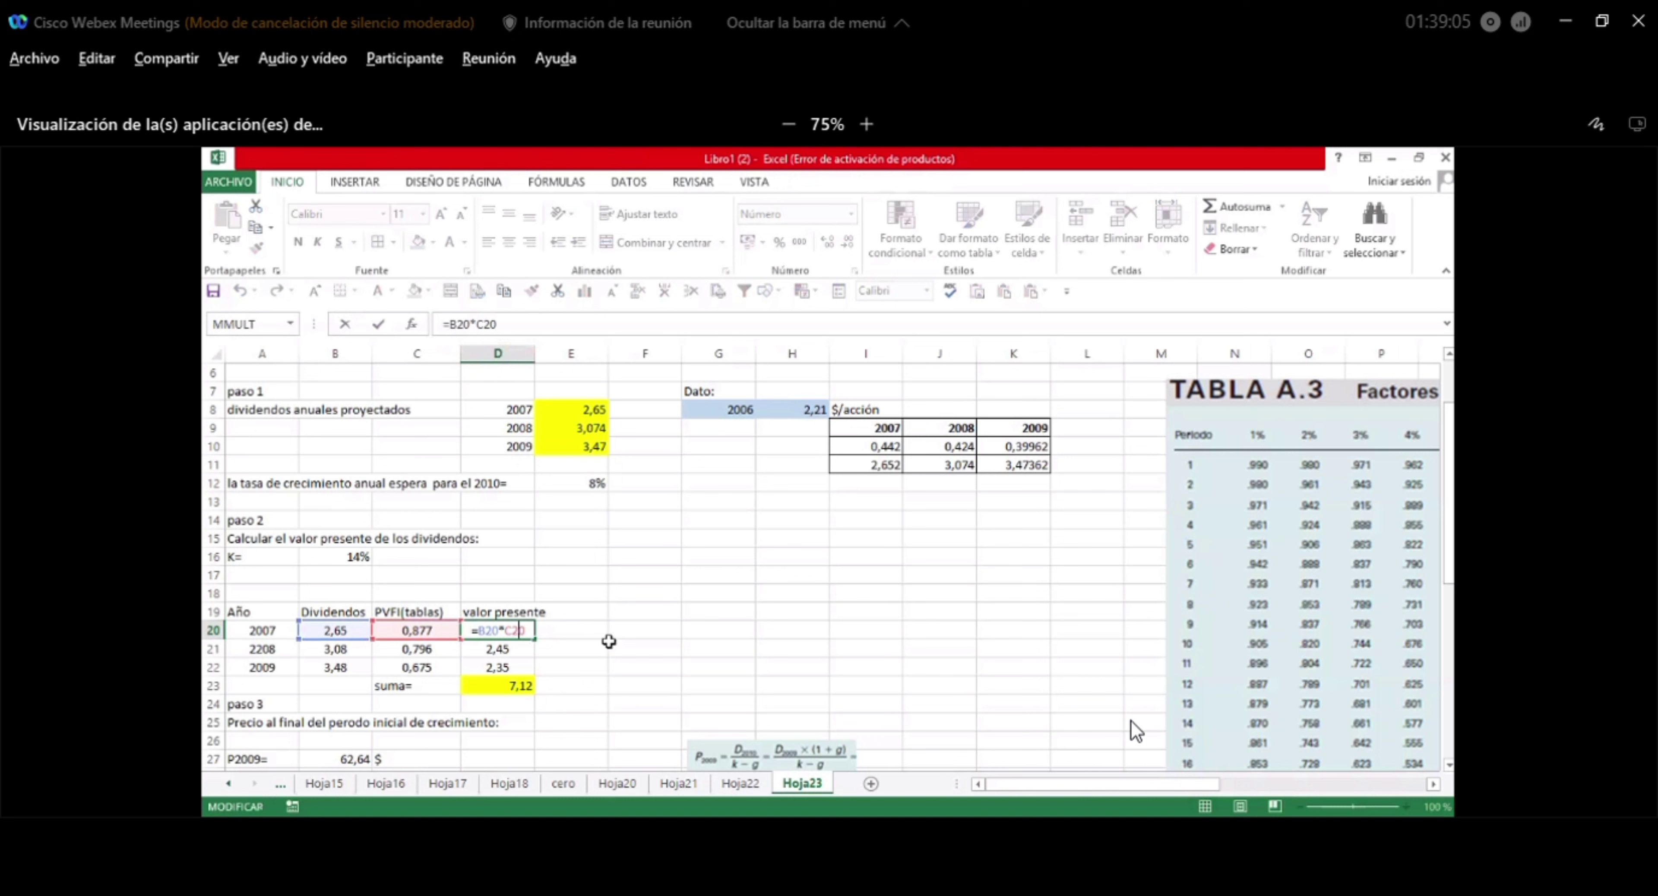
pyautogui.press('Return')
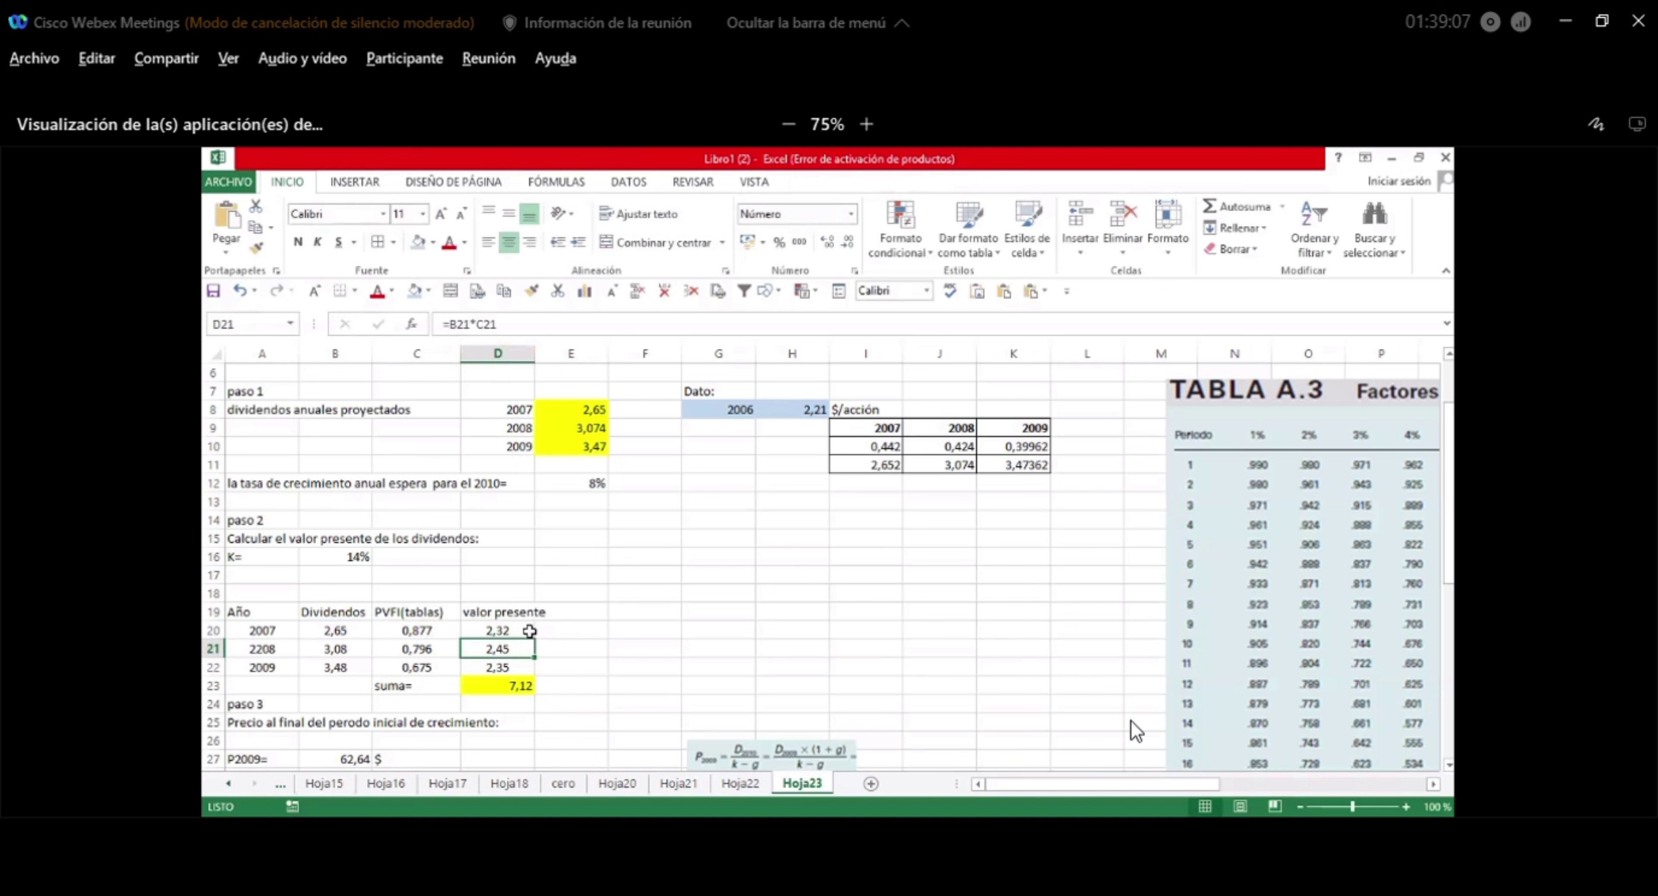
pyautogui.click(515, 631)
pyautogui.moveTo(534, 640); pyautogui.dragTo(531, 674)
pyautogui.click(607, 667)
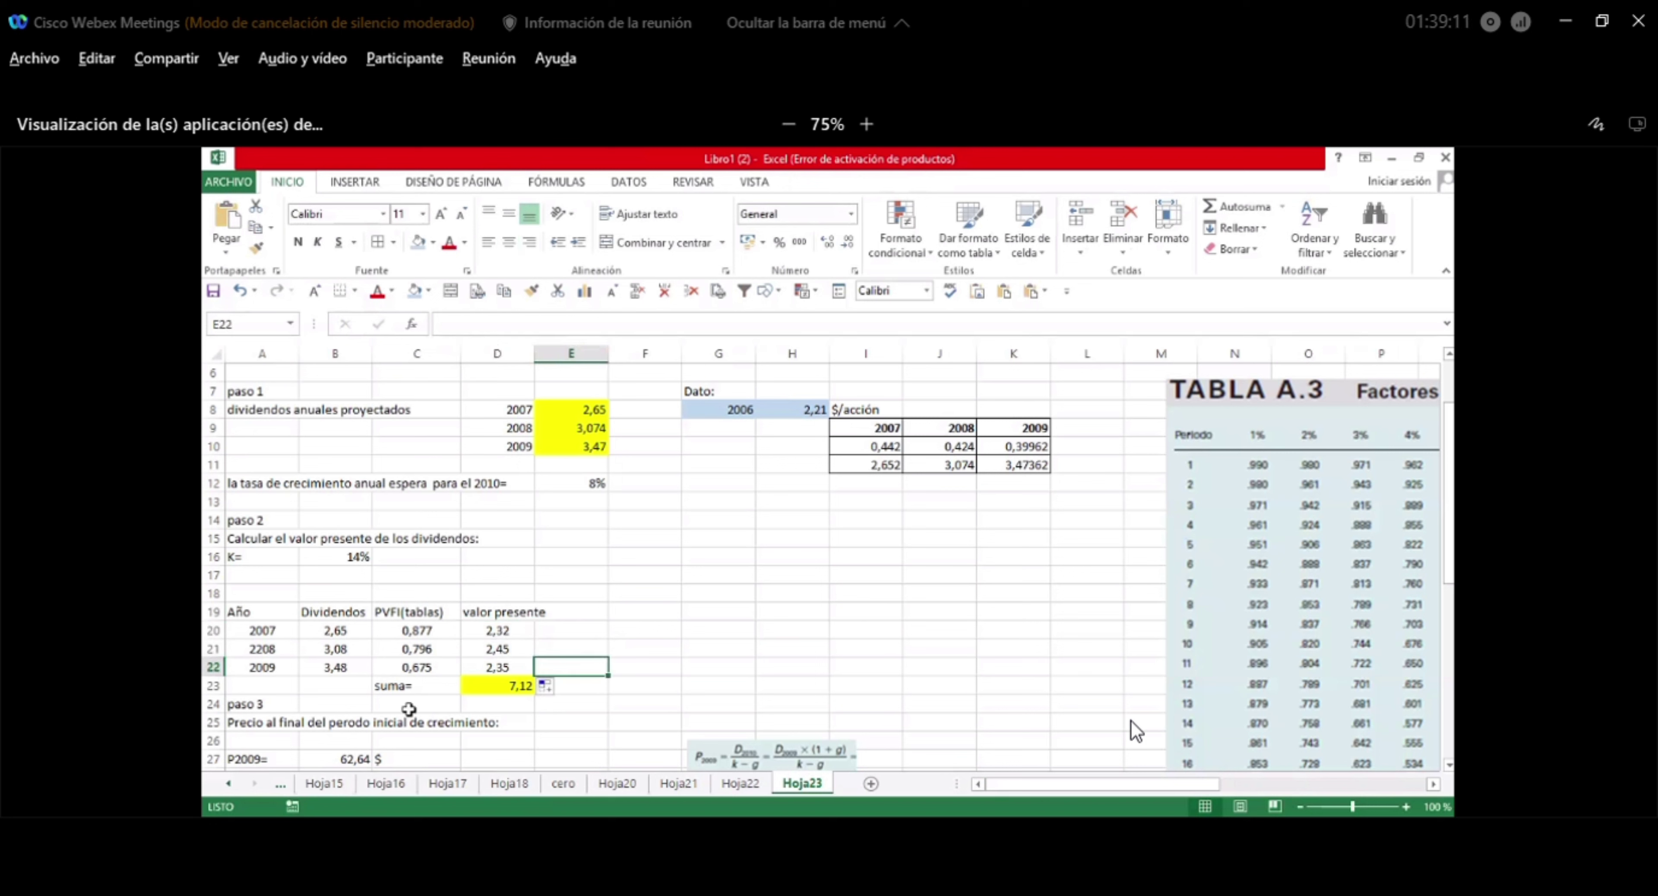
# Review the sum of the present values and the paso 3 price at the end of the initial growth period with its formula.
pyautogui.click(392, 688)
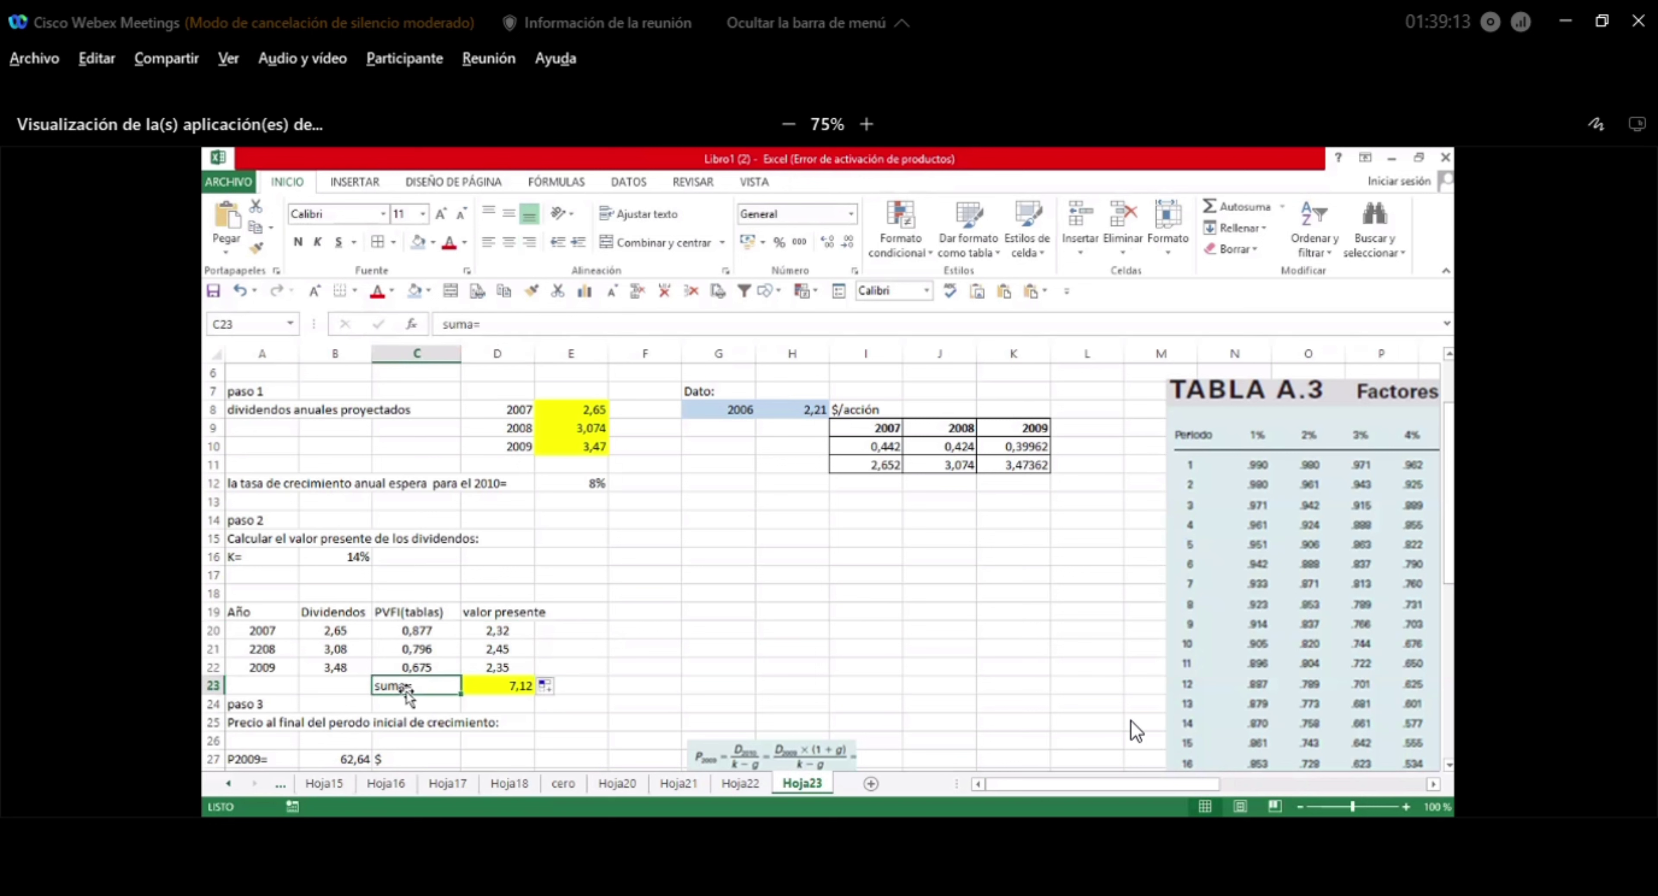
pyautogui.click(495, 692)
pyautogui.click(665, 655)
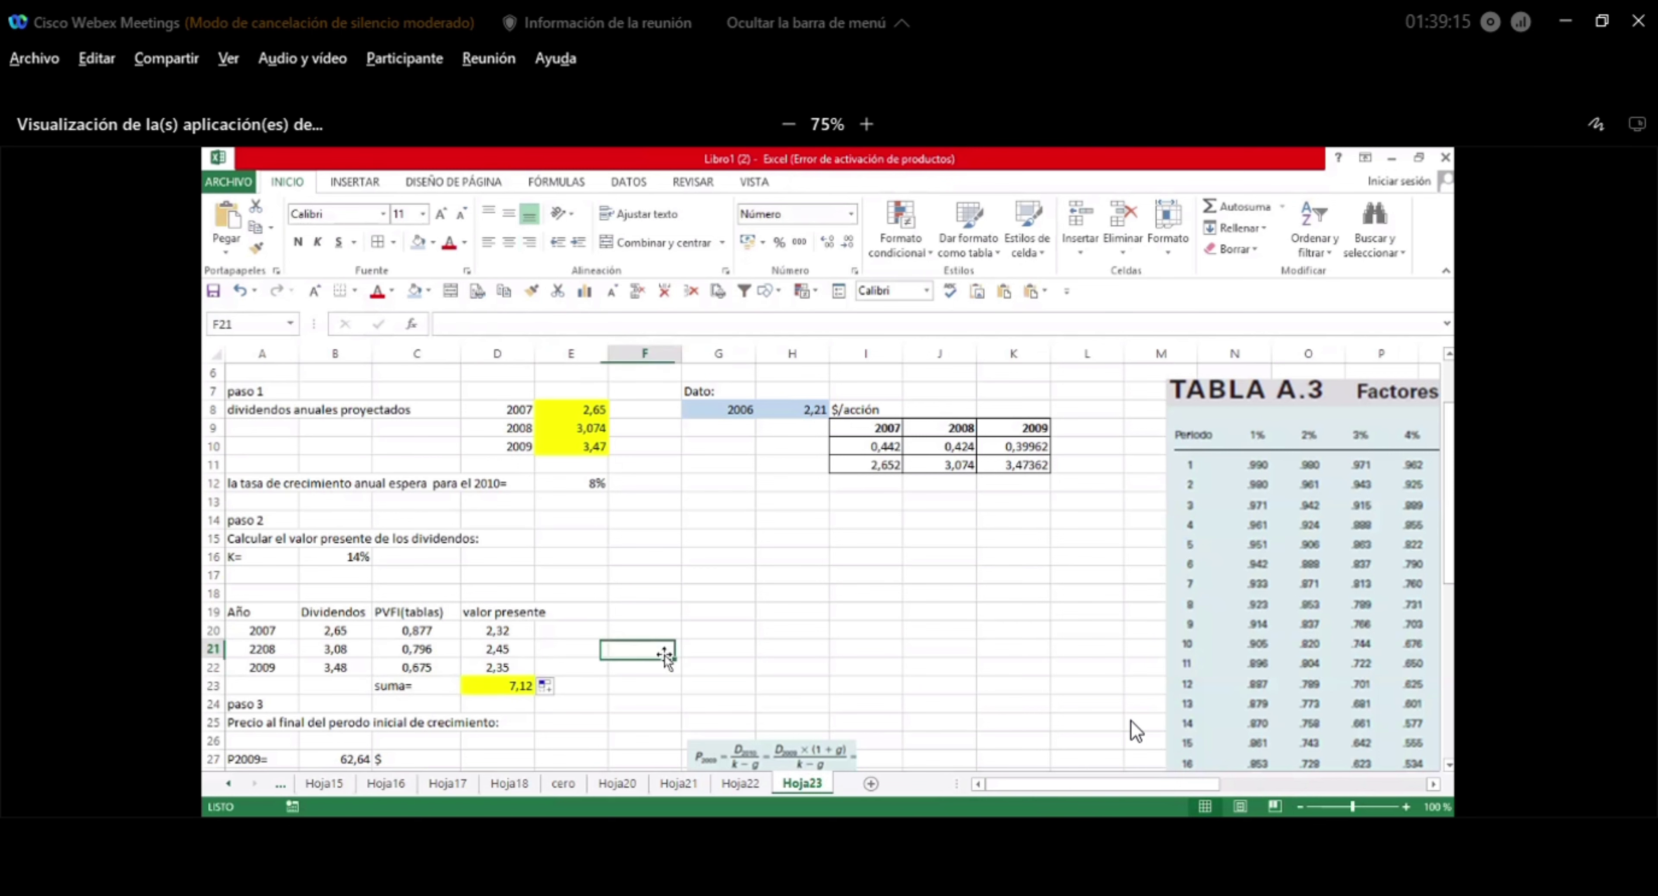
pyautogui.press('Down')
pyautogui.press('Down')
pyautogui.press('Down')
pyautogui.press('Down')
pyautogui.press('Down')
pyautogui.press('Down')
pyautogui.press('Down')
pyautogui.press('Down')
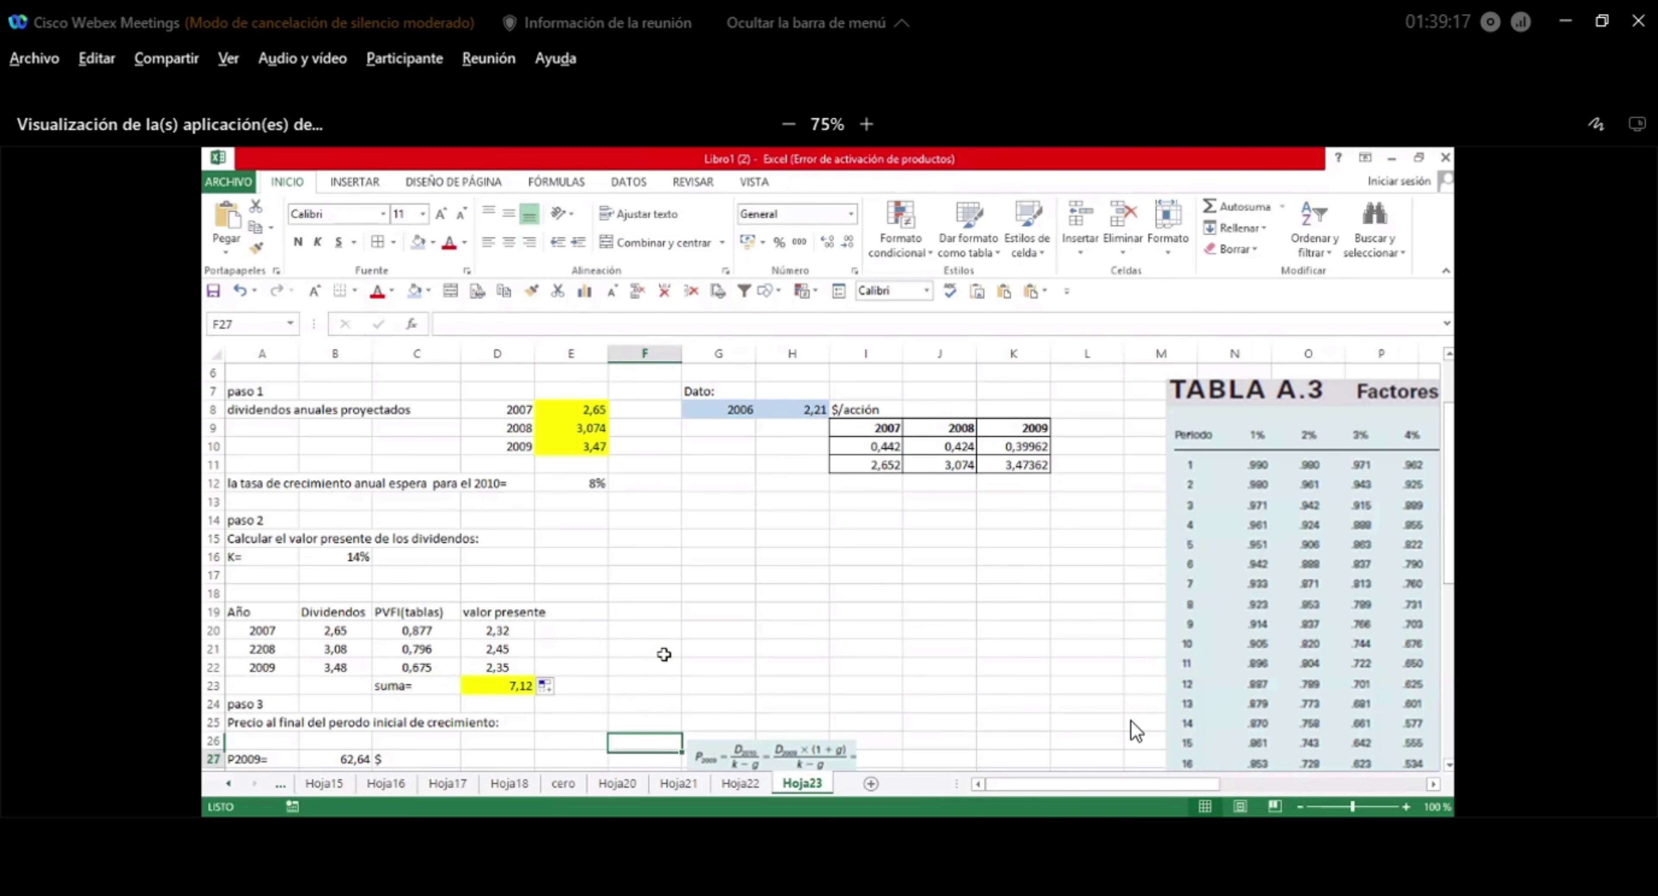
pyautogui.press('Down')
pyautogui.press('Down')
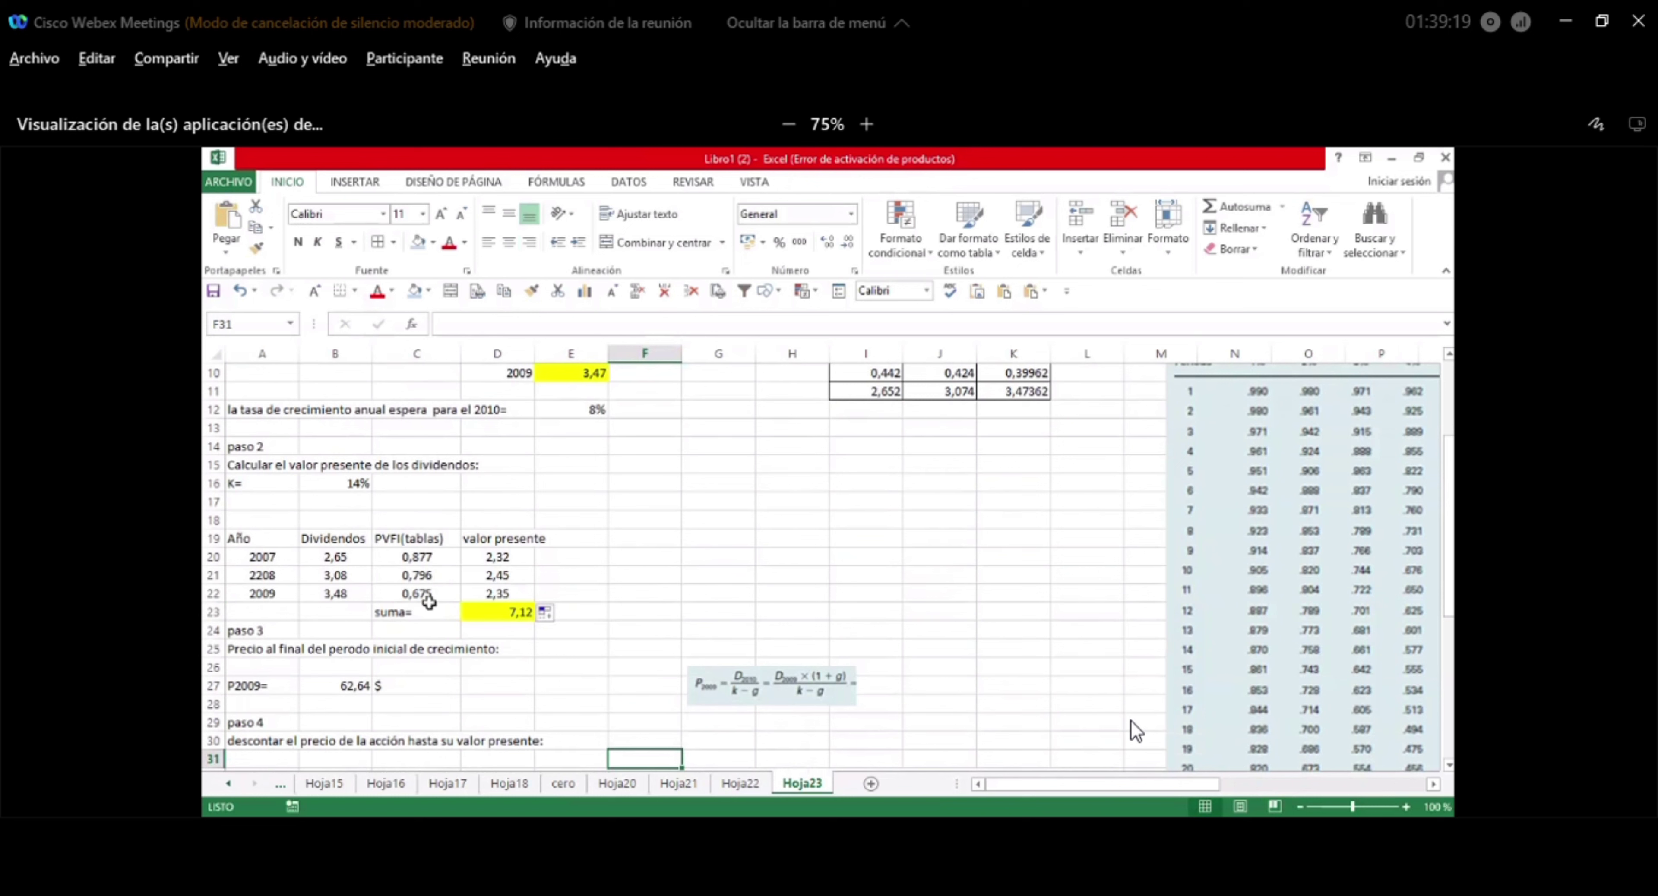
pyautogui.click(265, 633)
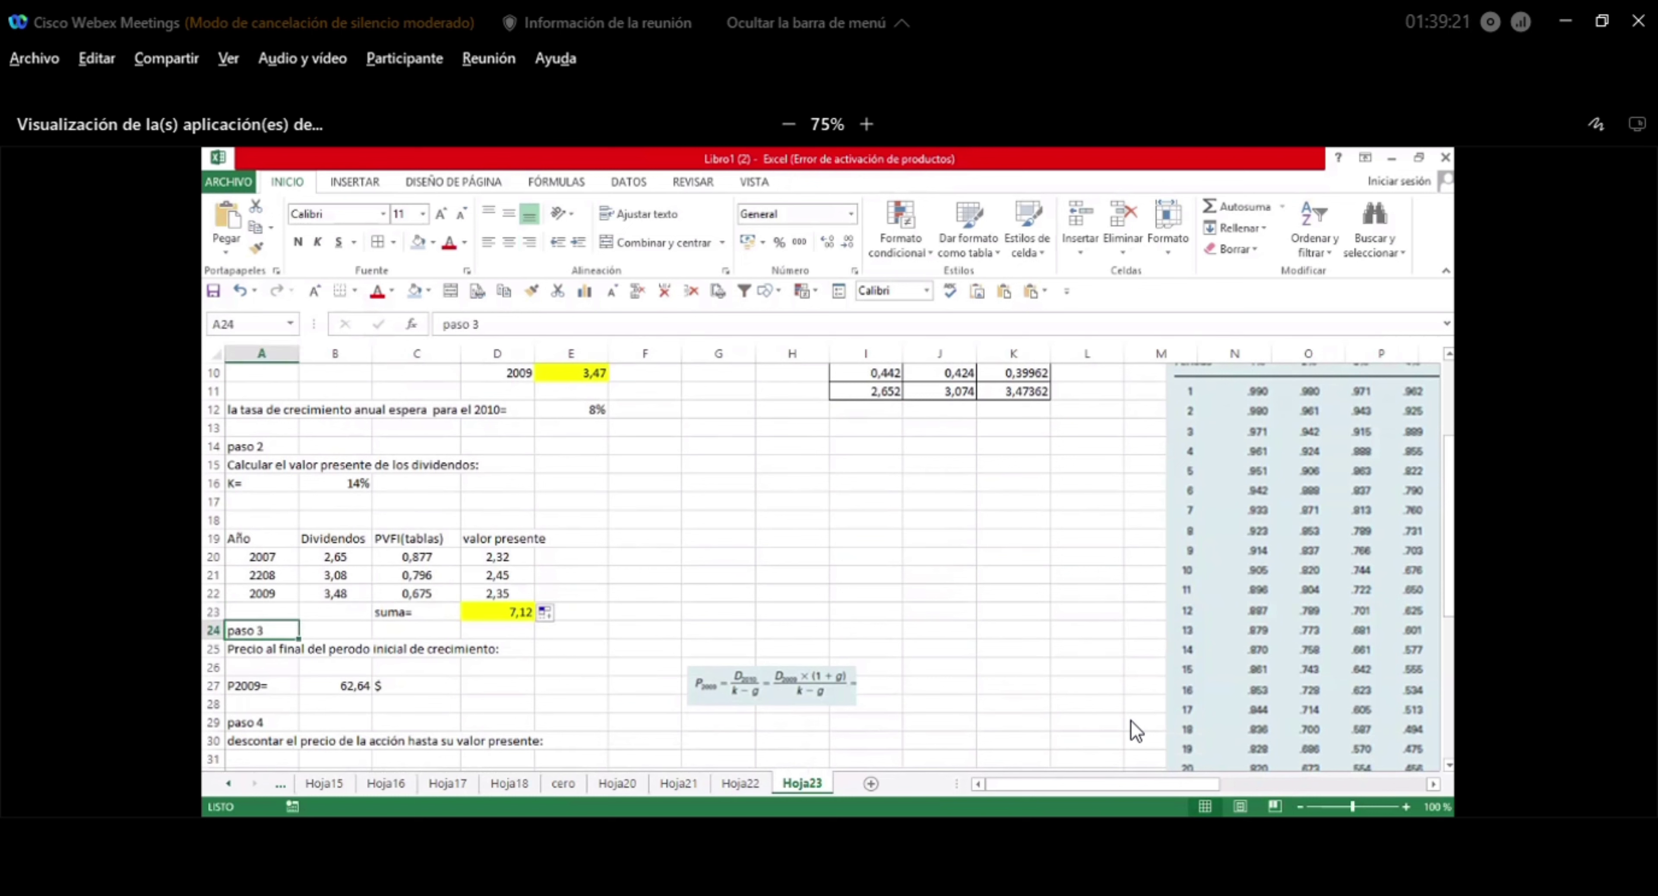
pyautogui.click(769, 685)
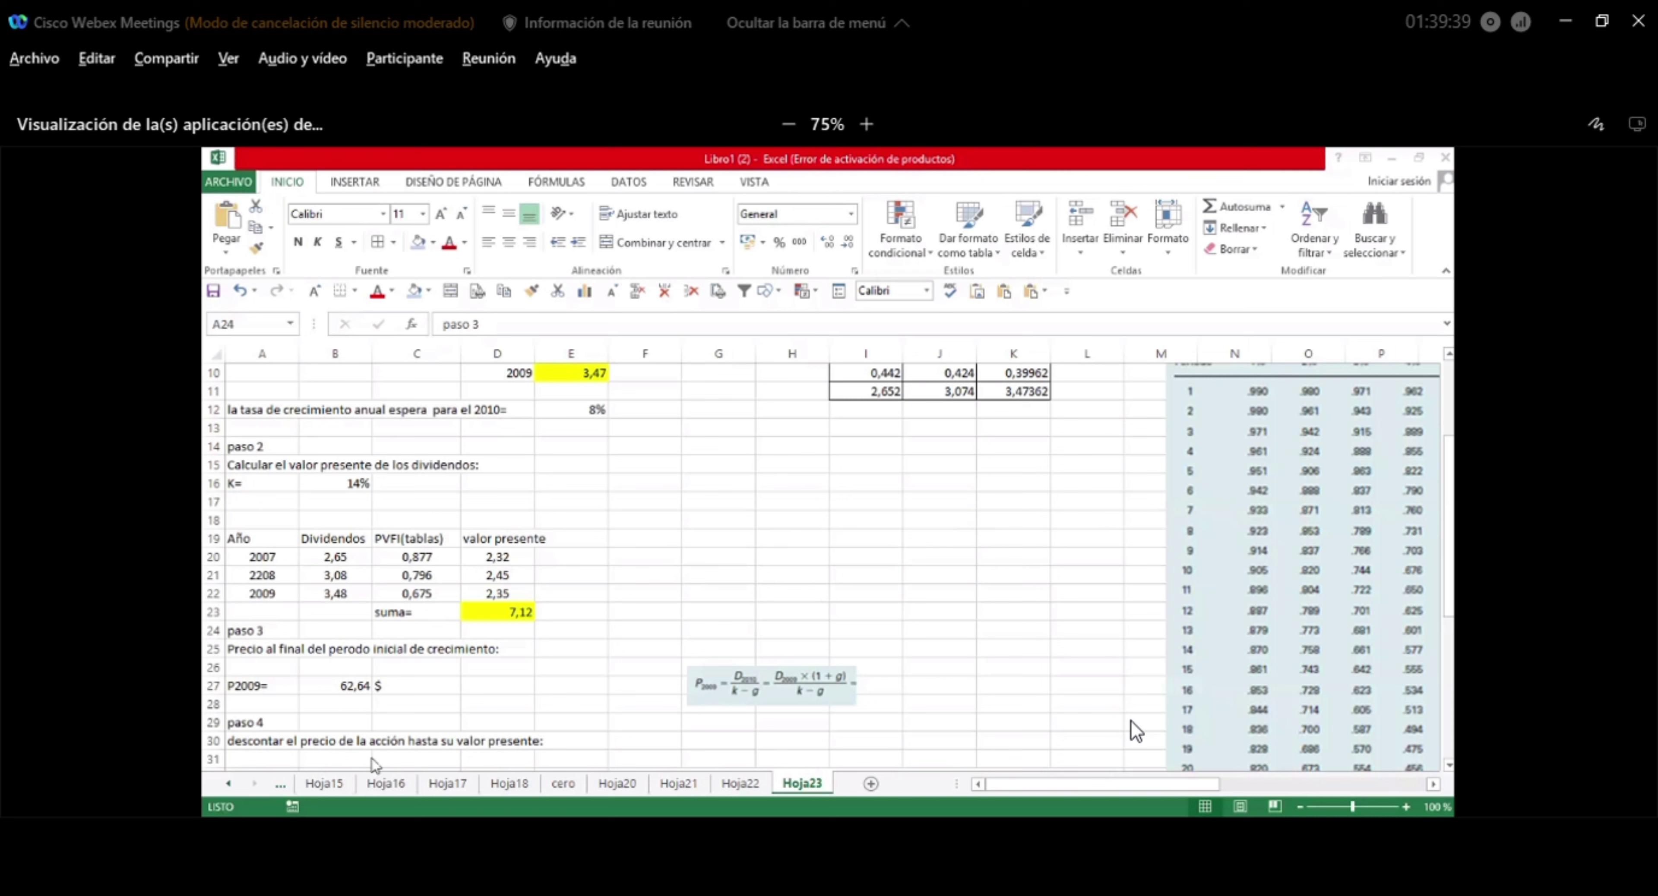
# Move the P2009 formula image beside the paso 3 price calculation, starting at column E, and enlarge it slightly.
pyautogui.click(261, 650)
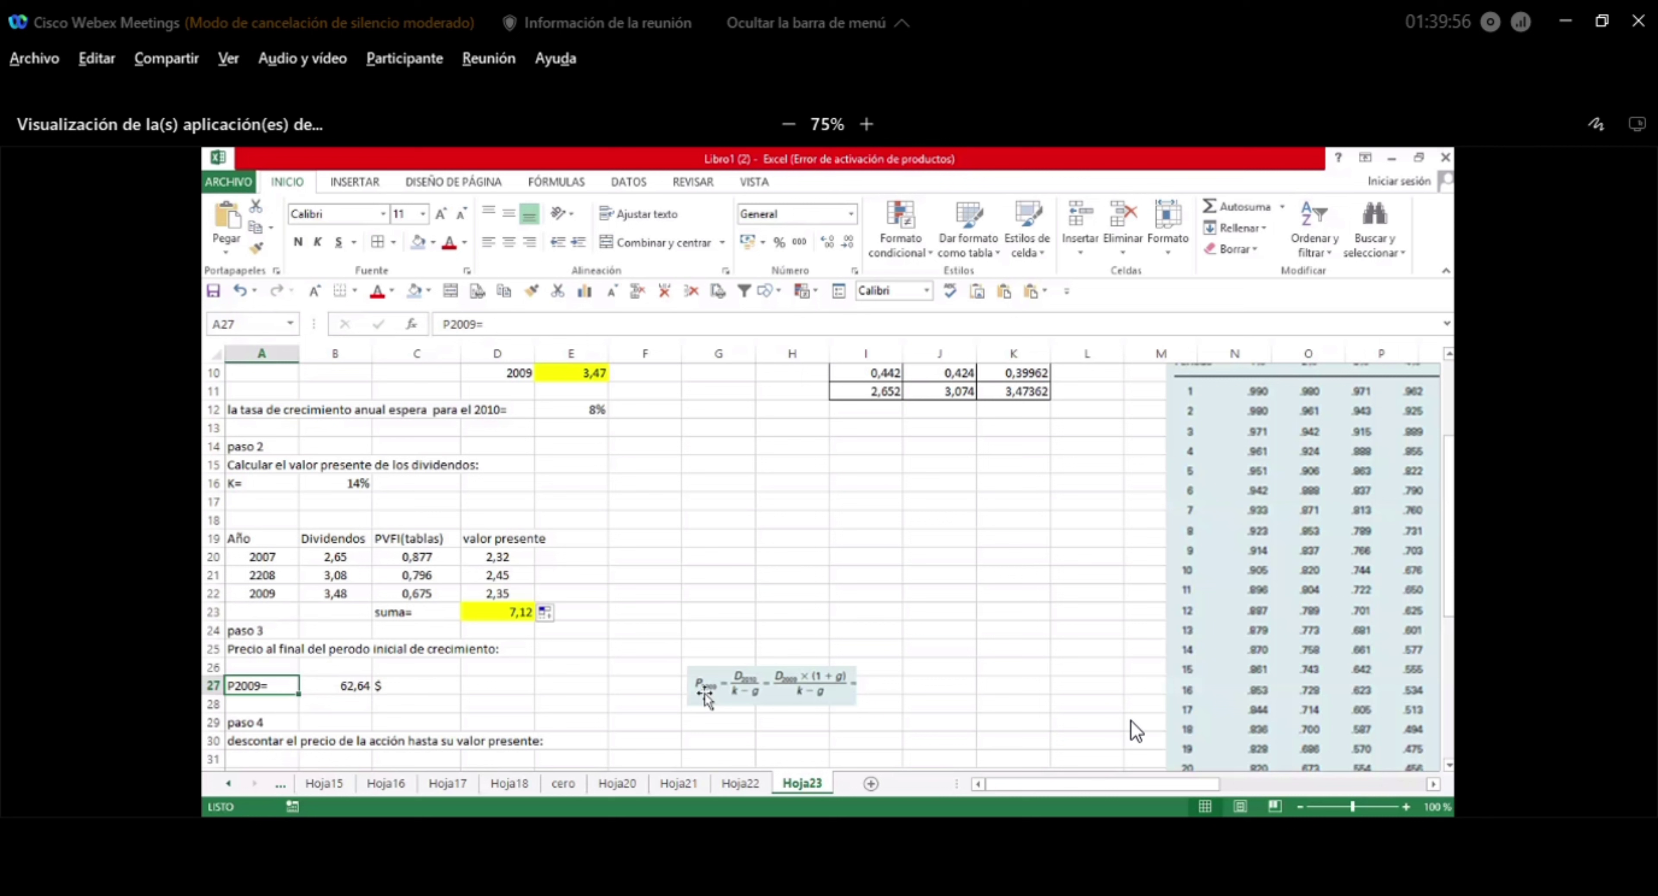
pyautogui.moveTo(724, 692); pyautogui.dragTo(569, 670)
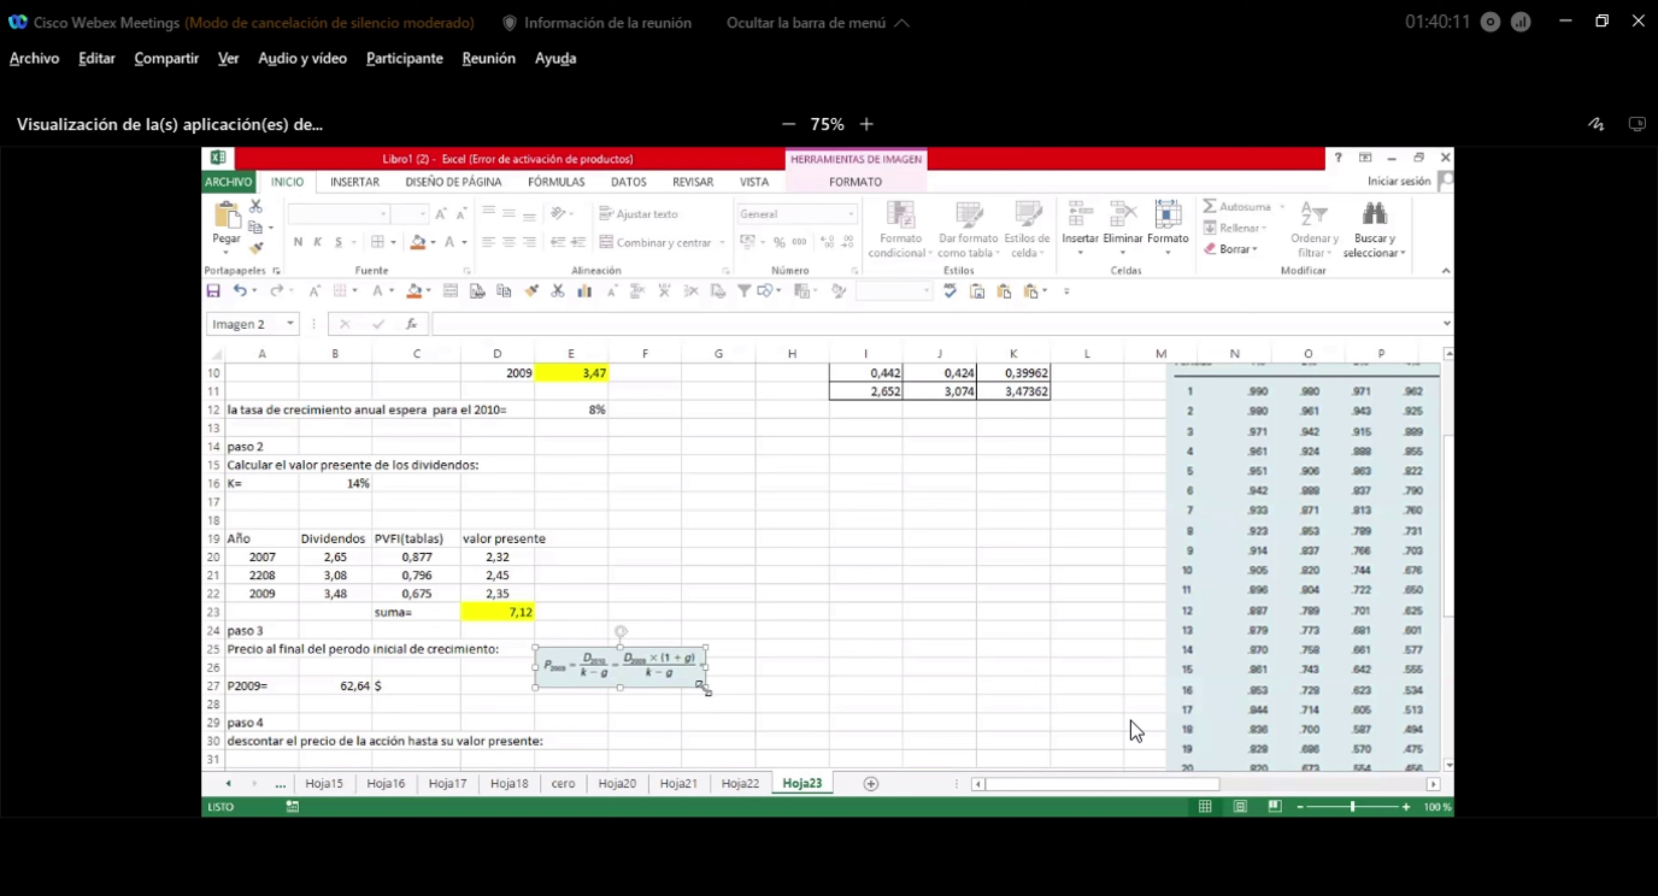
pyautogui.moveTo(705, 689); pyautogui.dragTo(745, 696)
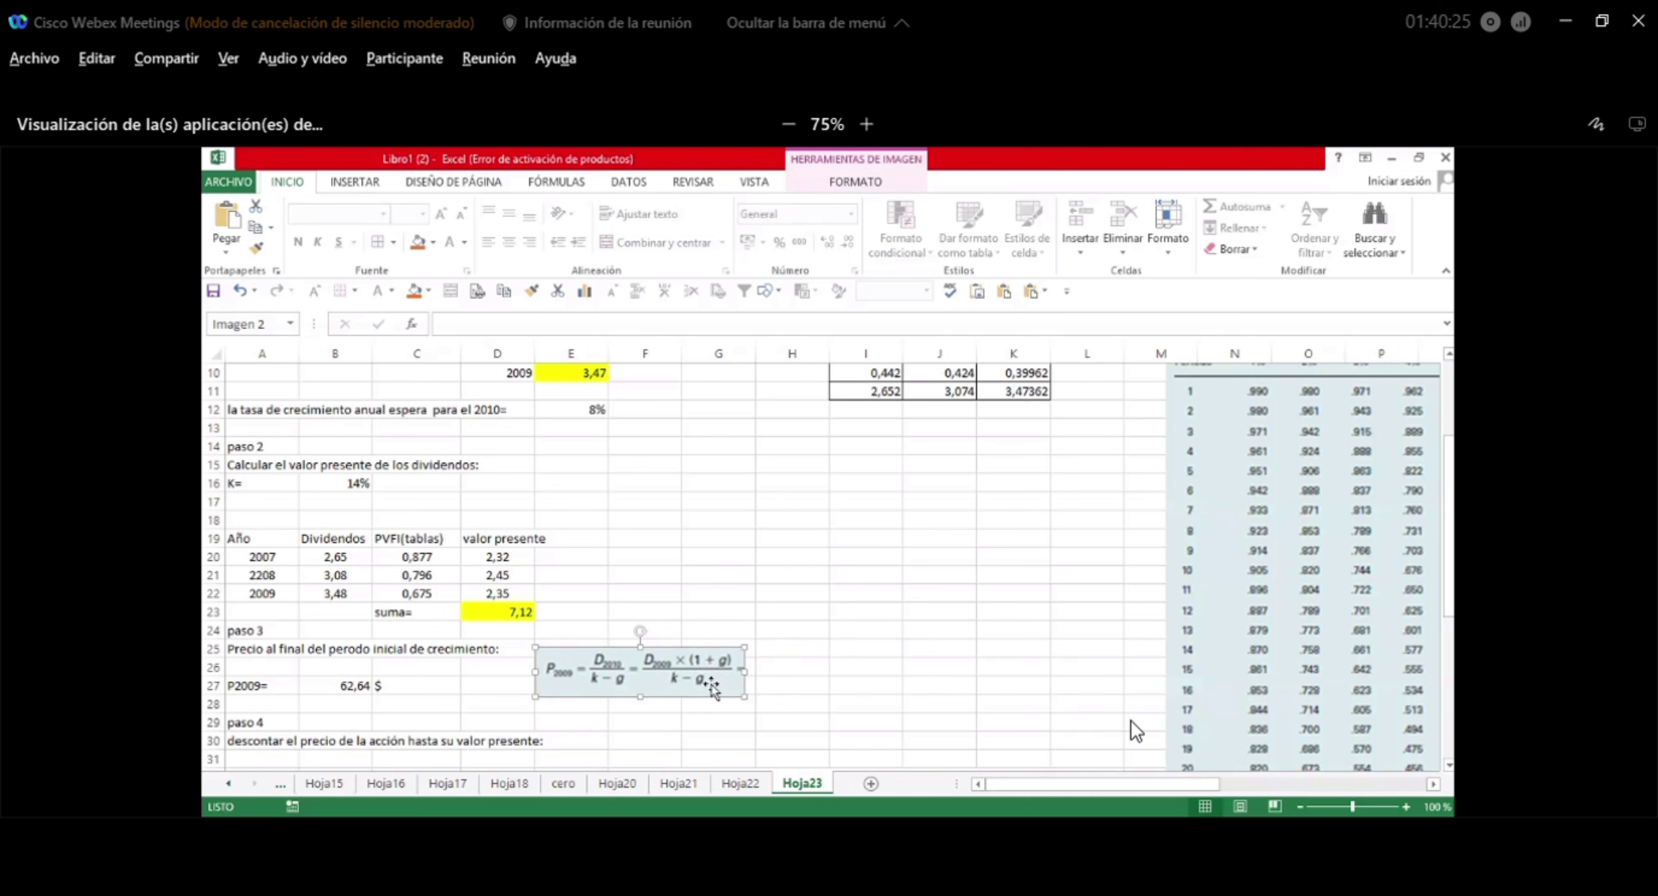
# Check the P2009 formula =(3,48*(1+0,08))/(0,14-0,08) in B27 against the formula image, and move the image away to columns H–K.
pyautogui.click(407, 686)
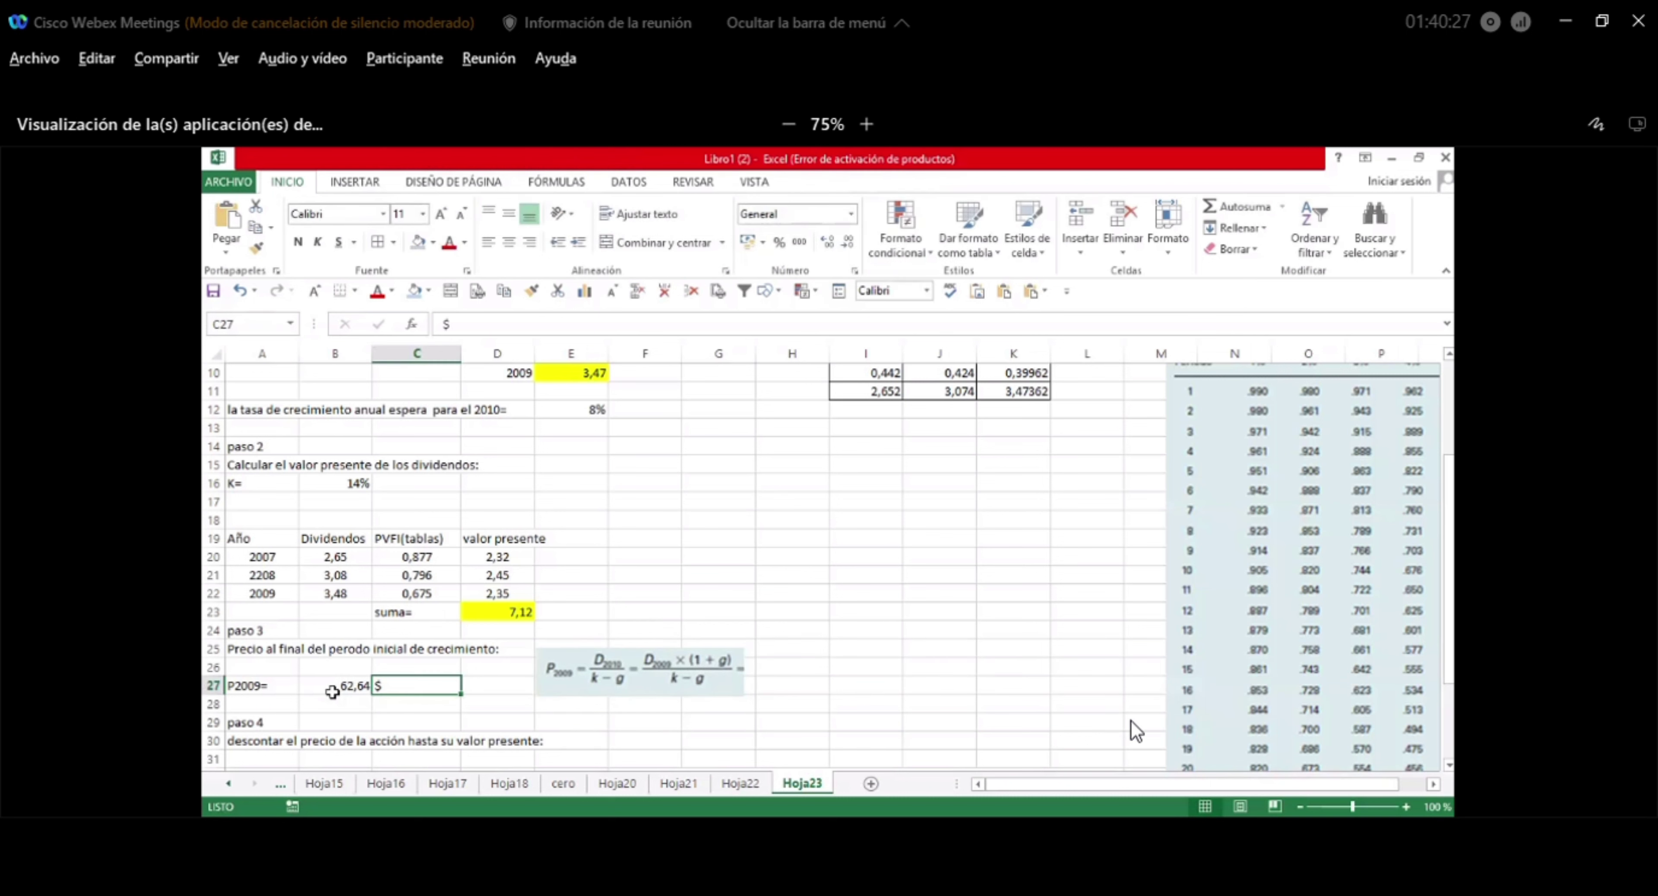
pyautogui.doubleClick(332, 686)
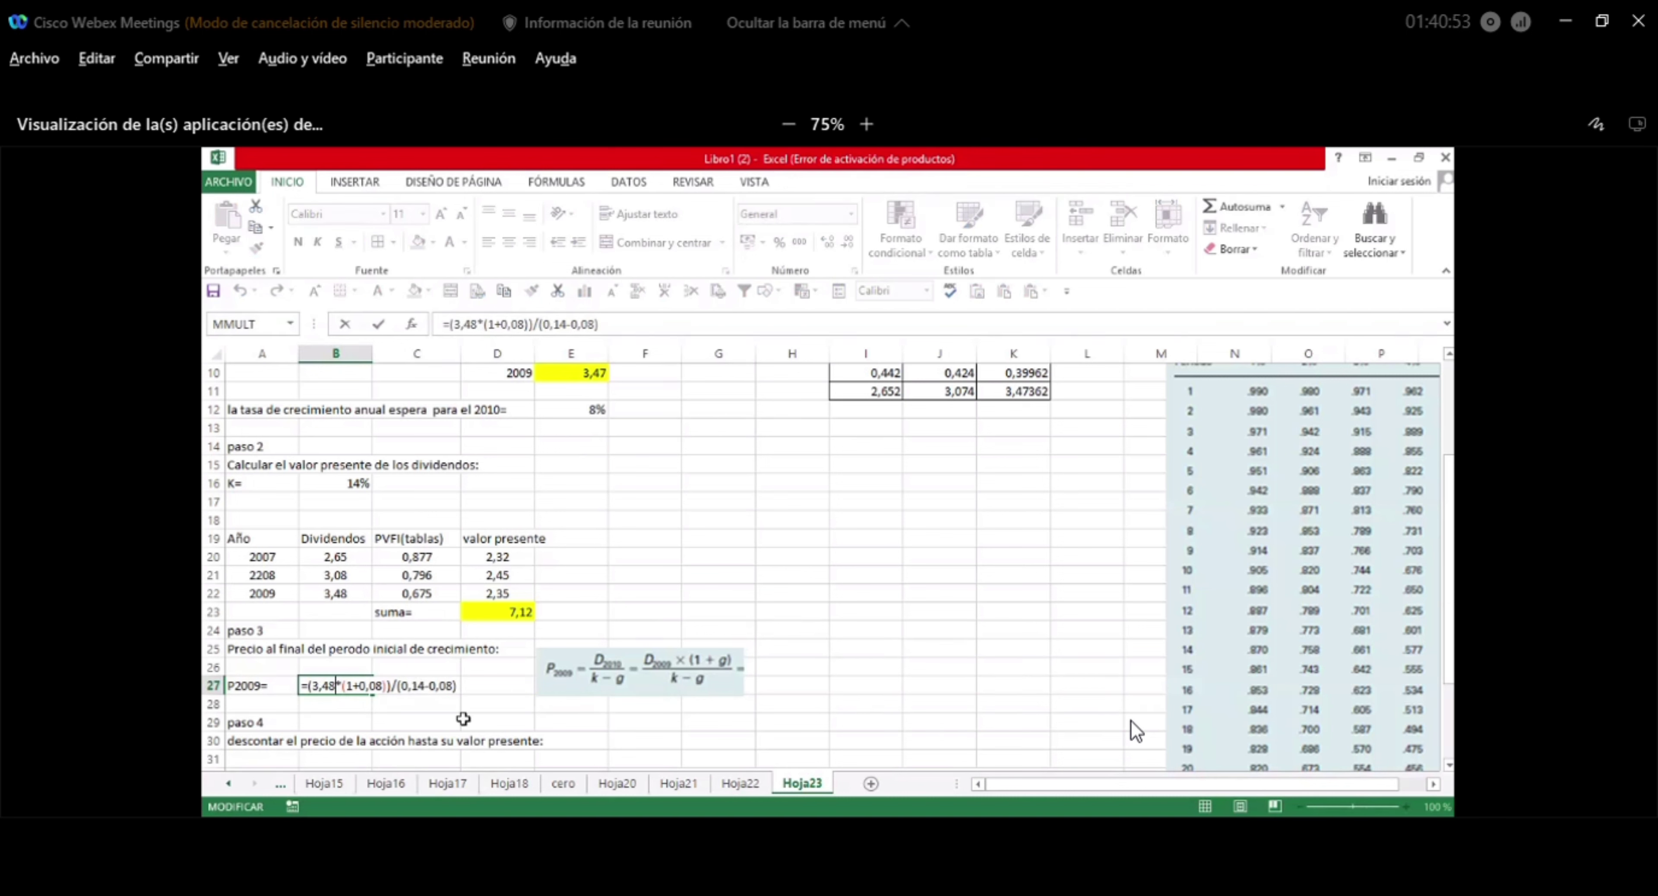
pyautogui.press('Return')
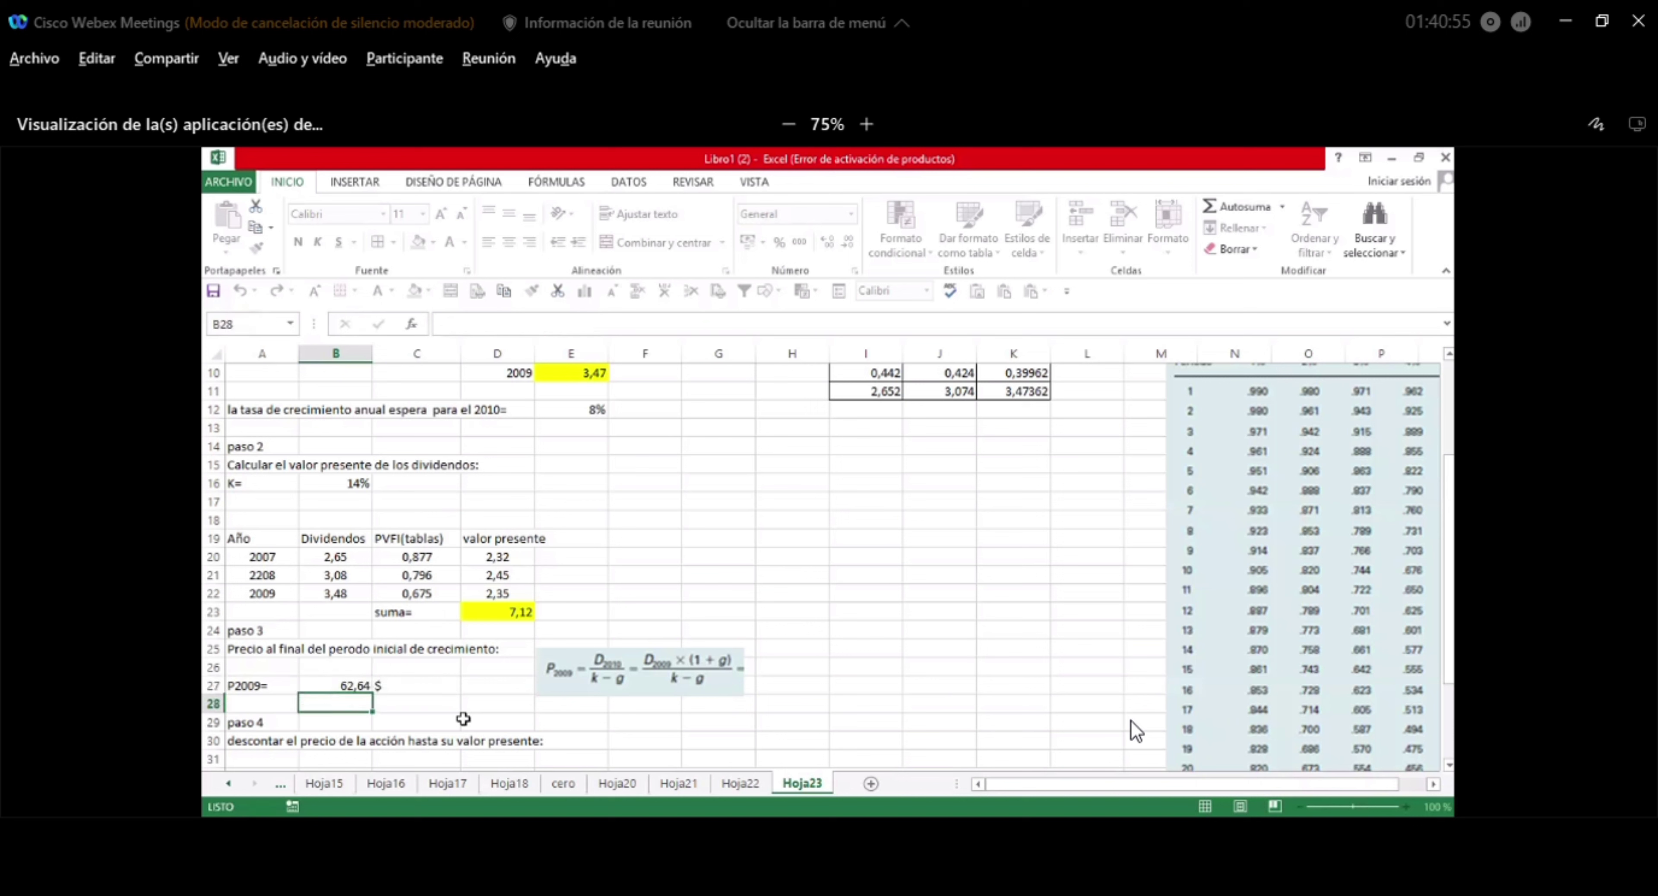
pyautogui.click(333, 686)
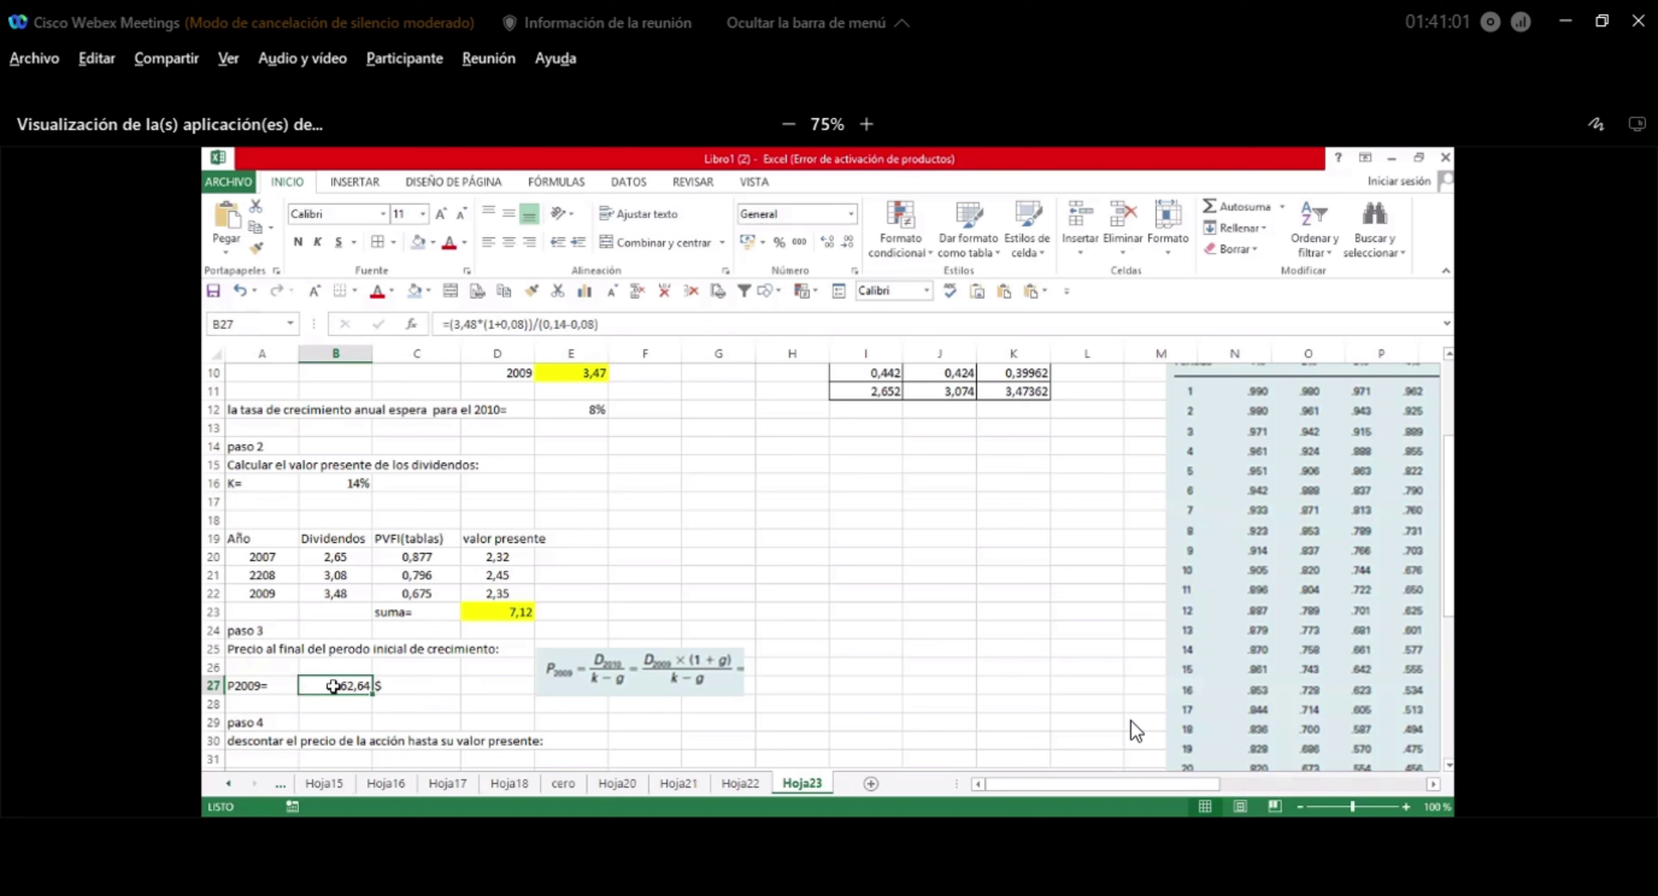
pyautogui.click(865, 667)
pyautogui.moveTo(704, 676); pyautogui.dragTo(973, 674)
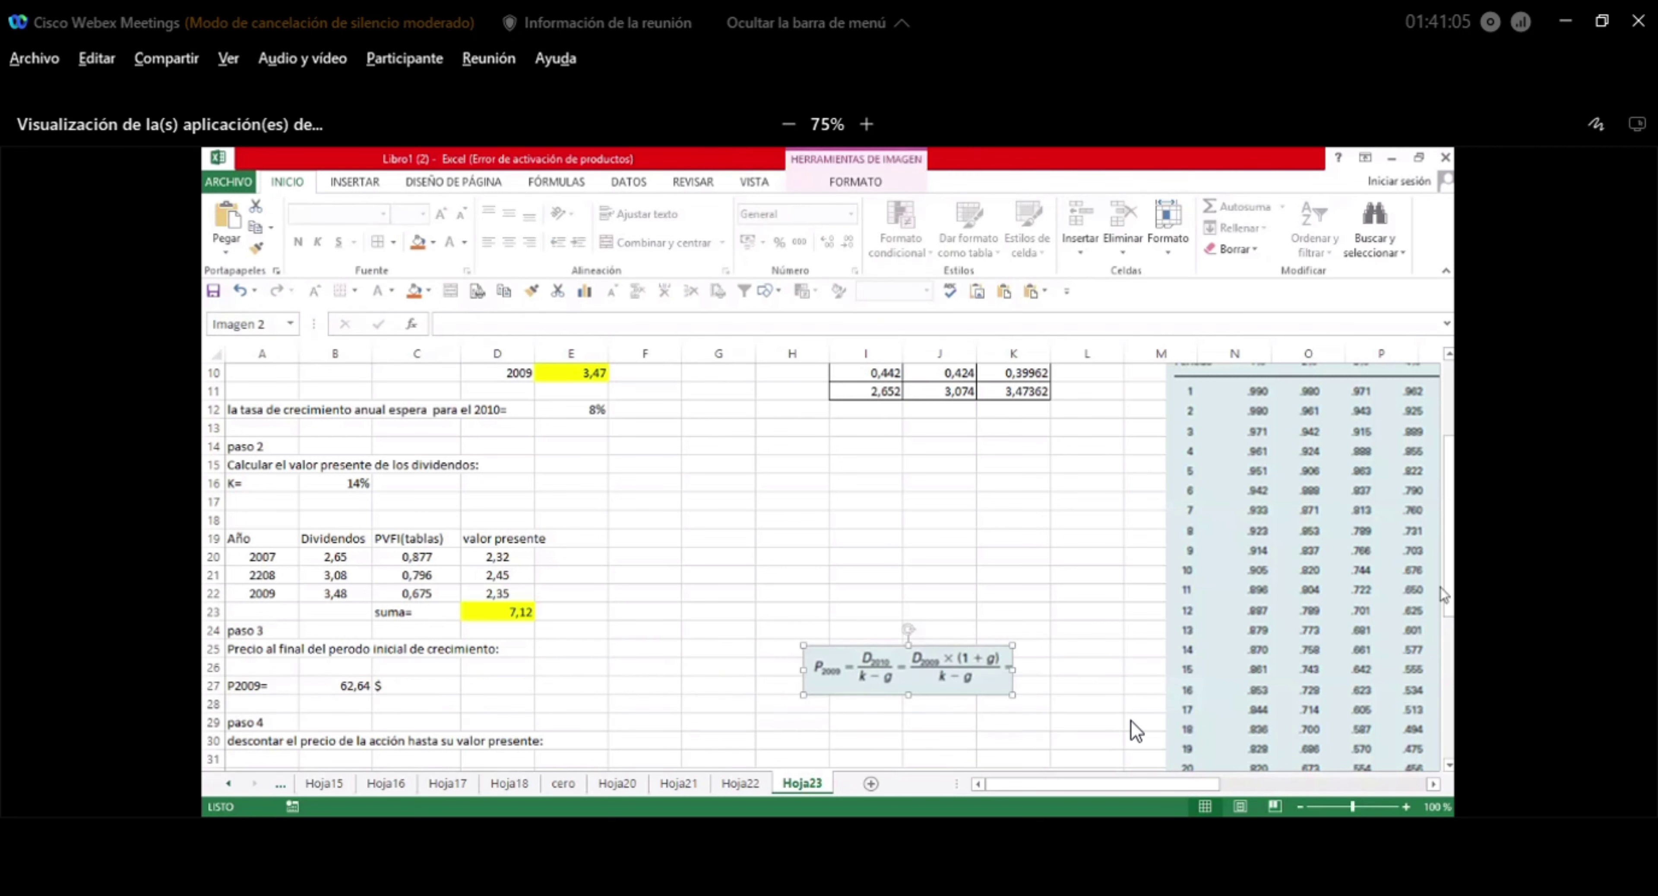
# Review the paso 4 present value of the 2009 share price with its PVIF factor, and the paso 5 share value in row 38.
pyautogui.scroll(-1, 1443, 589)
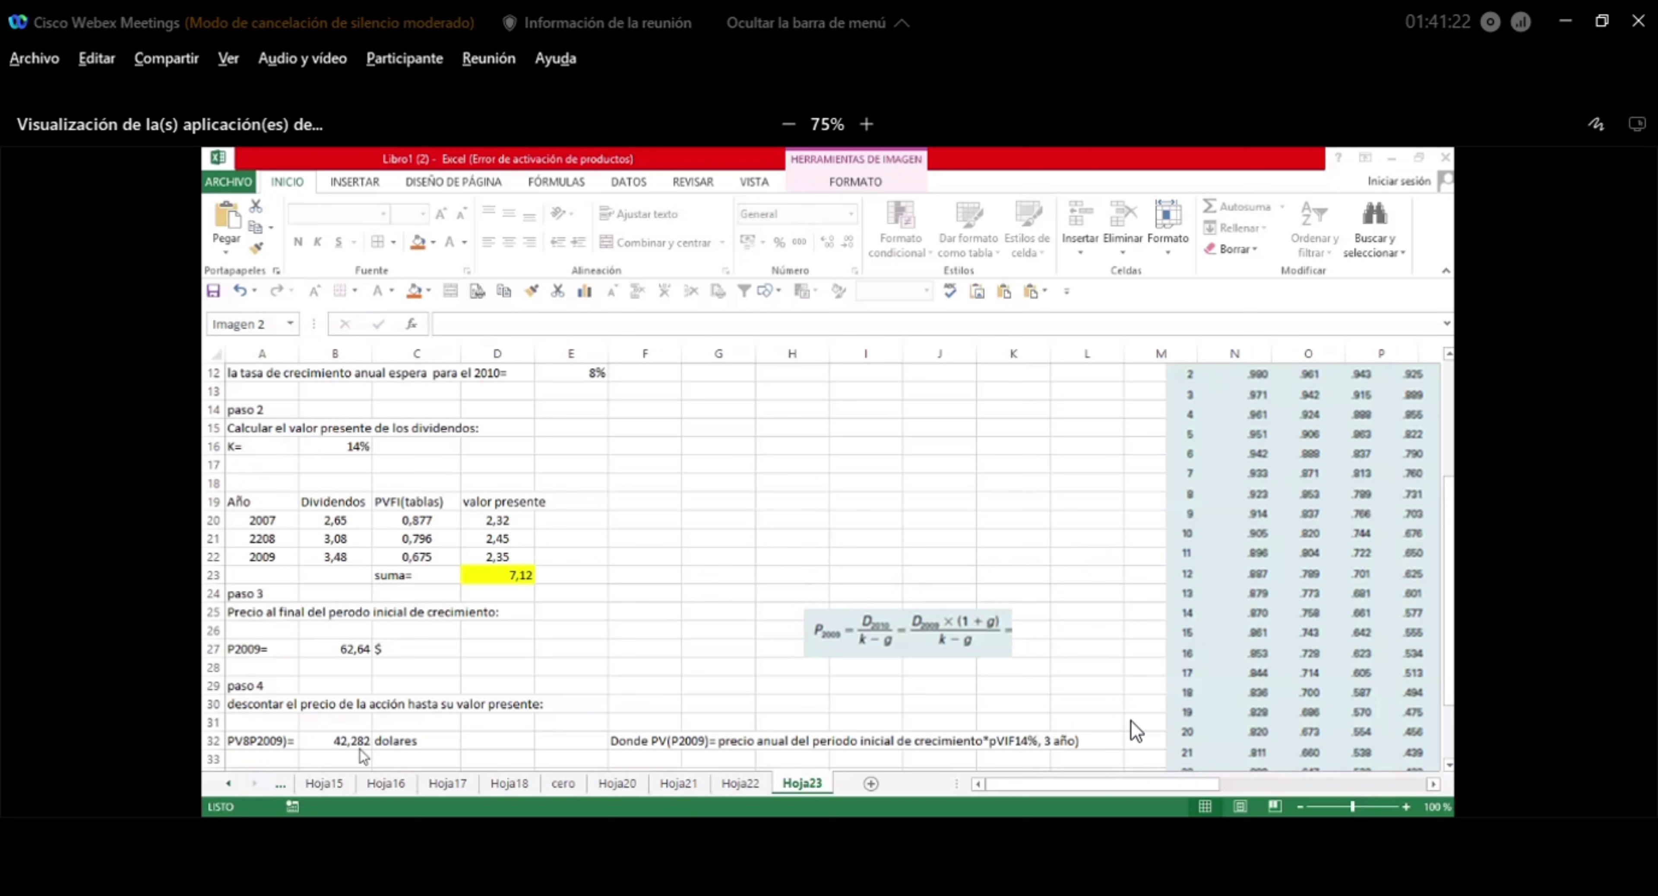
pyautogui.click(266, 711)
pyautogui.click(269, 717)
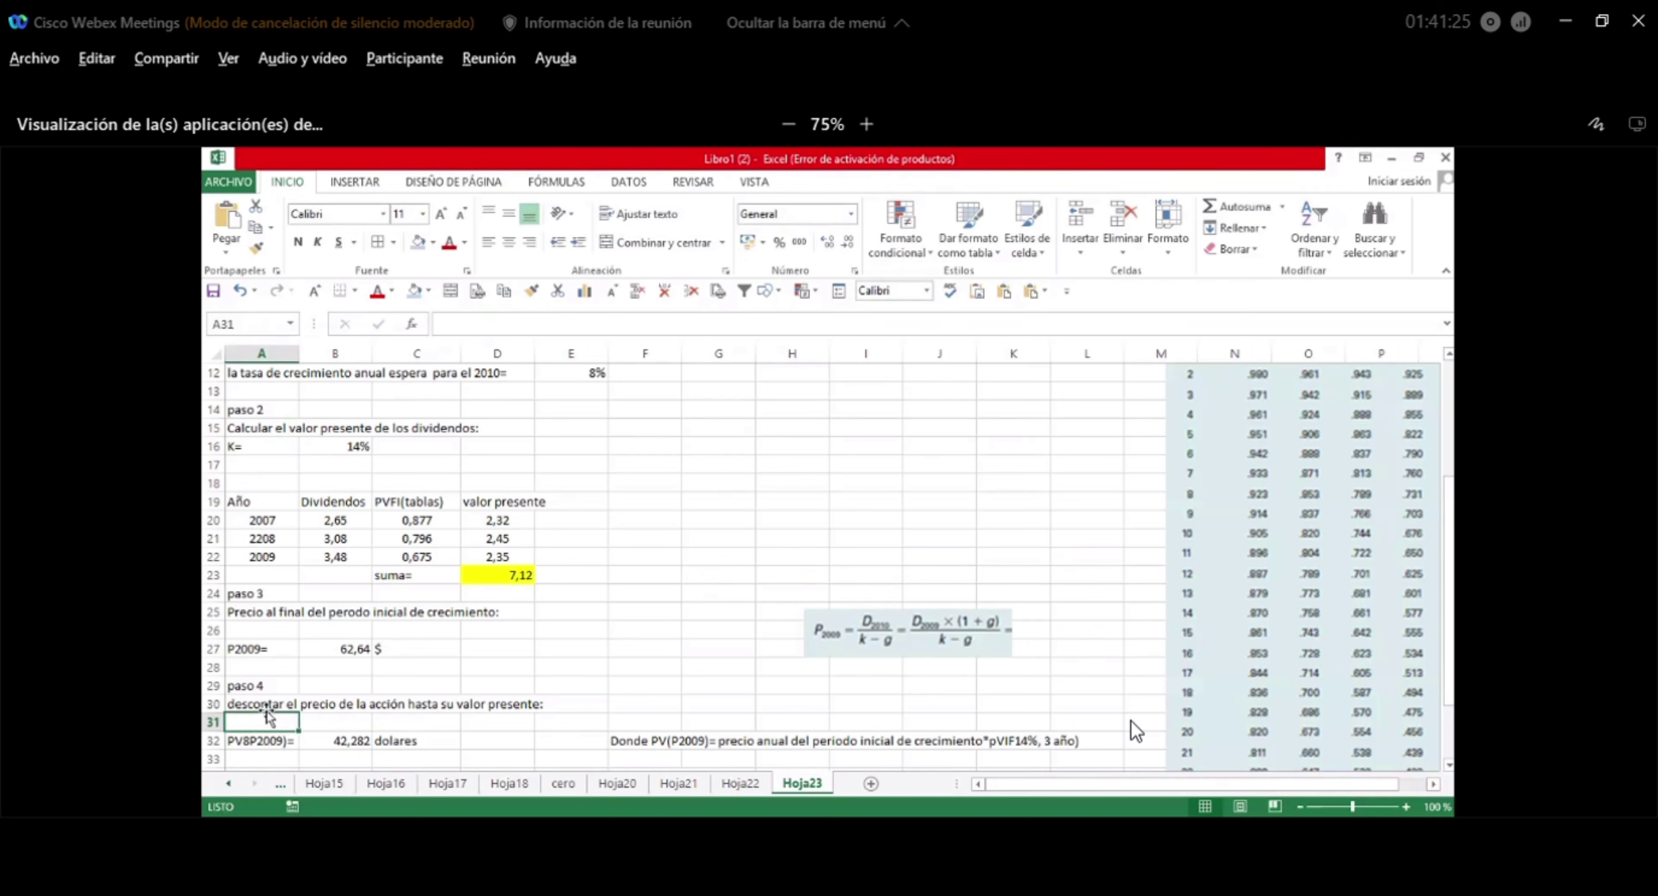
pyautogui.press('Down')
pyautogui.press('Down')
pyautogui.press('Down')
pyautogui.press('Down')
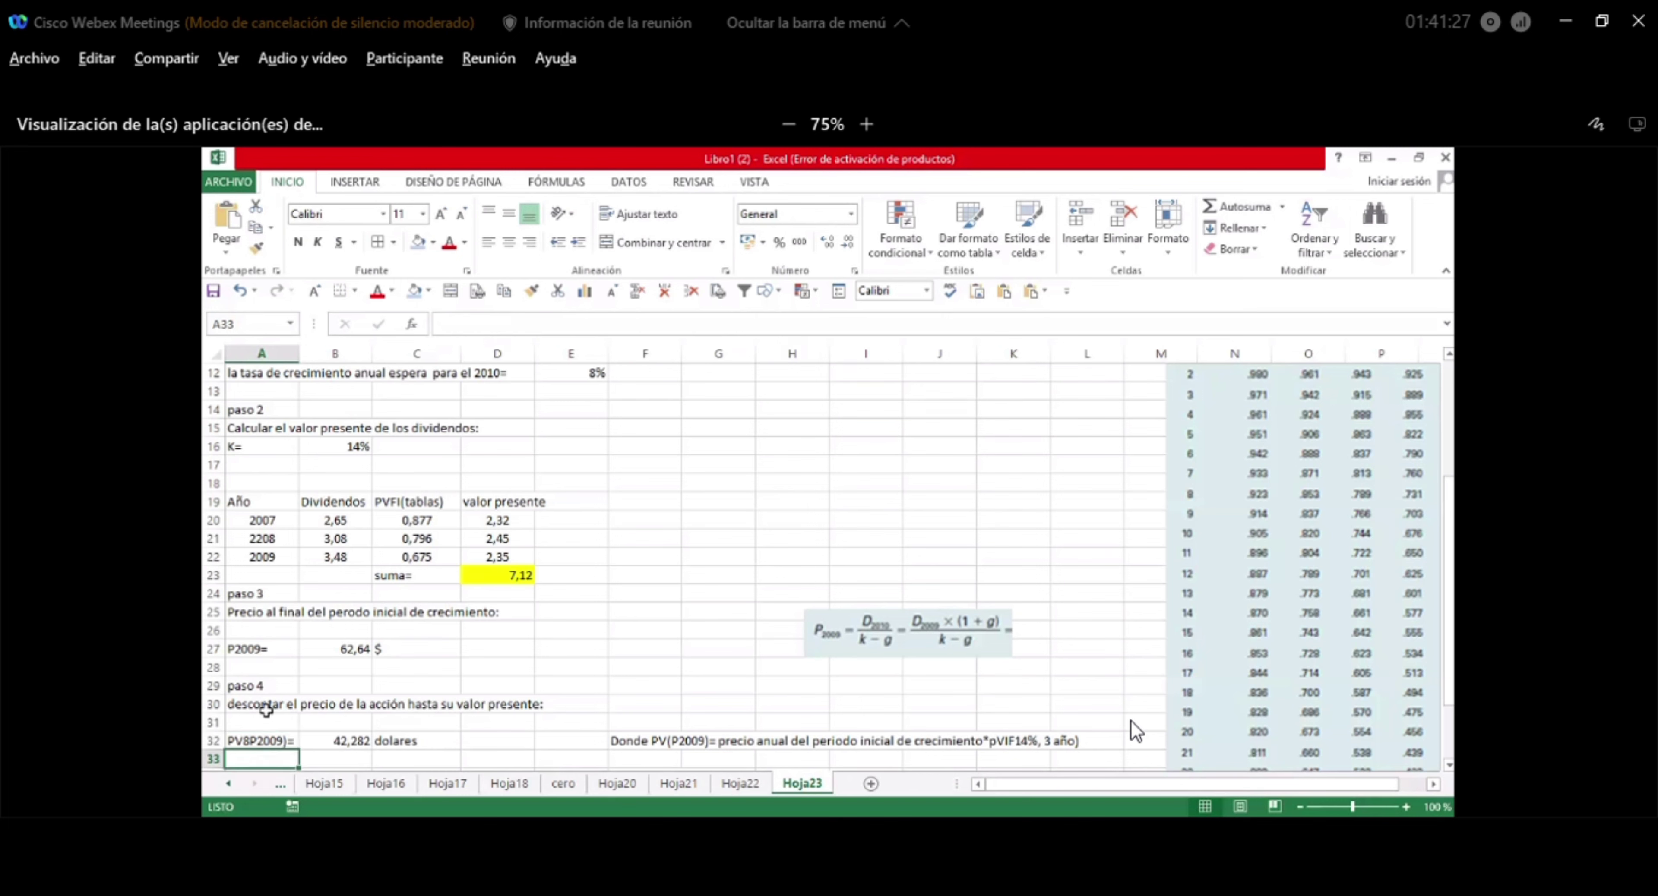
pyautogui.press('Down')
pyautogui.press('Down')
pyautogui.press('Down')
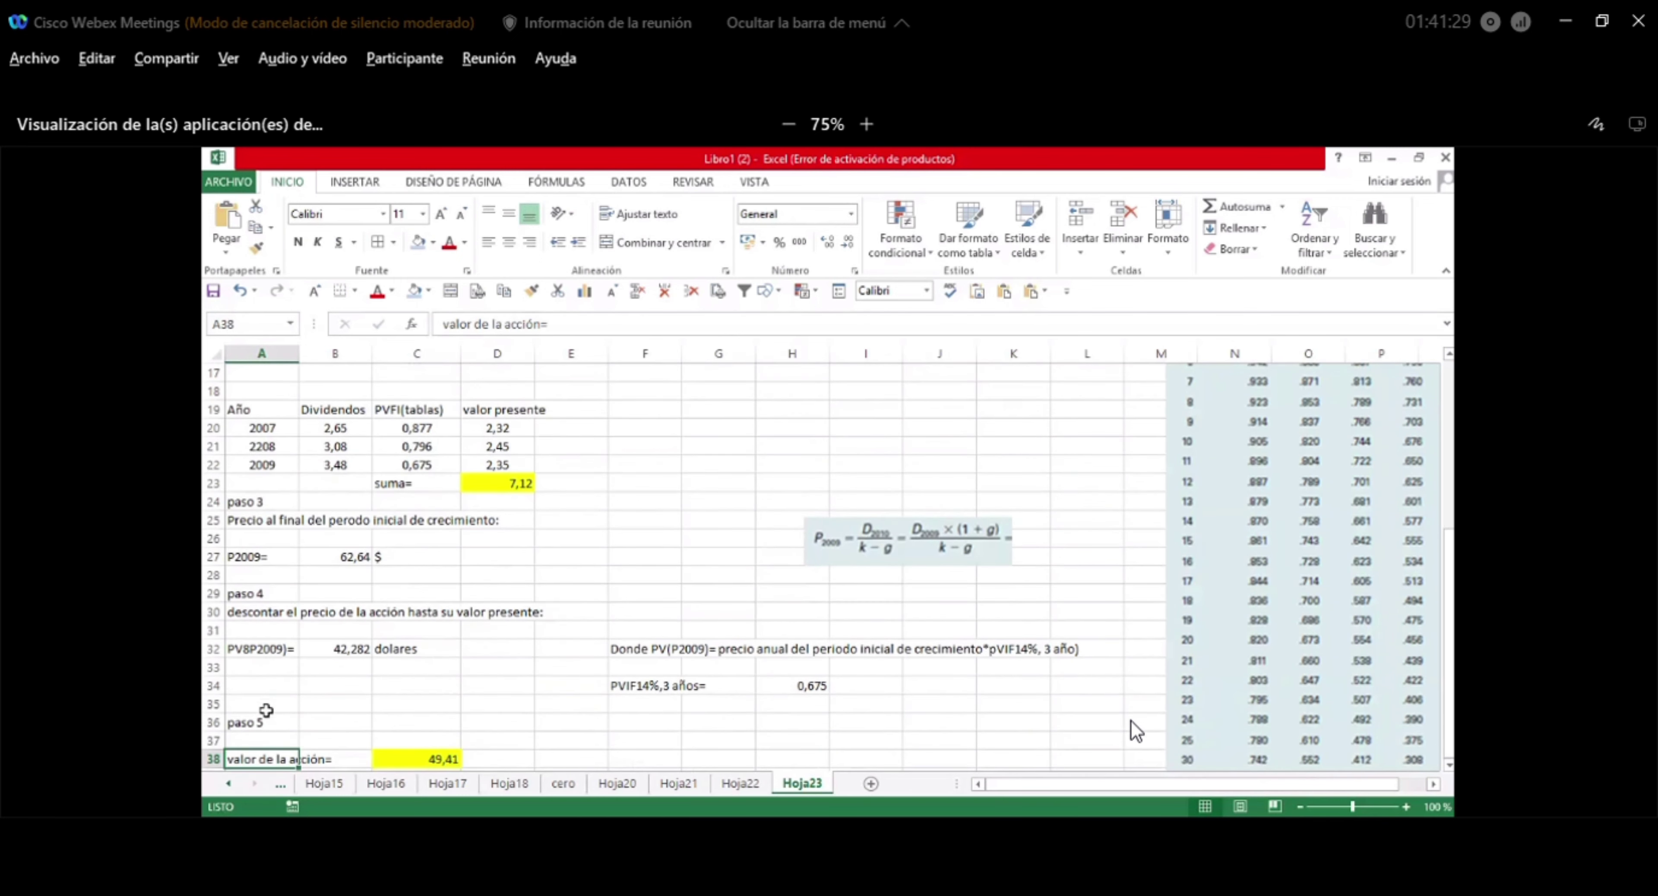